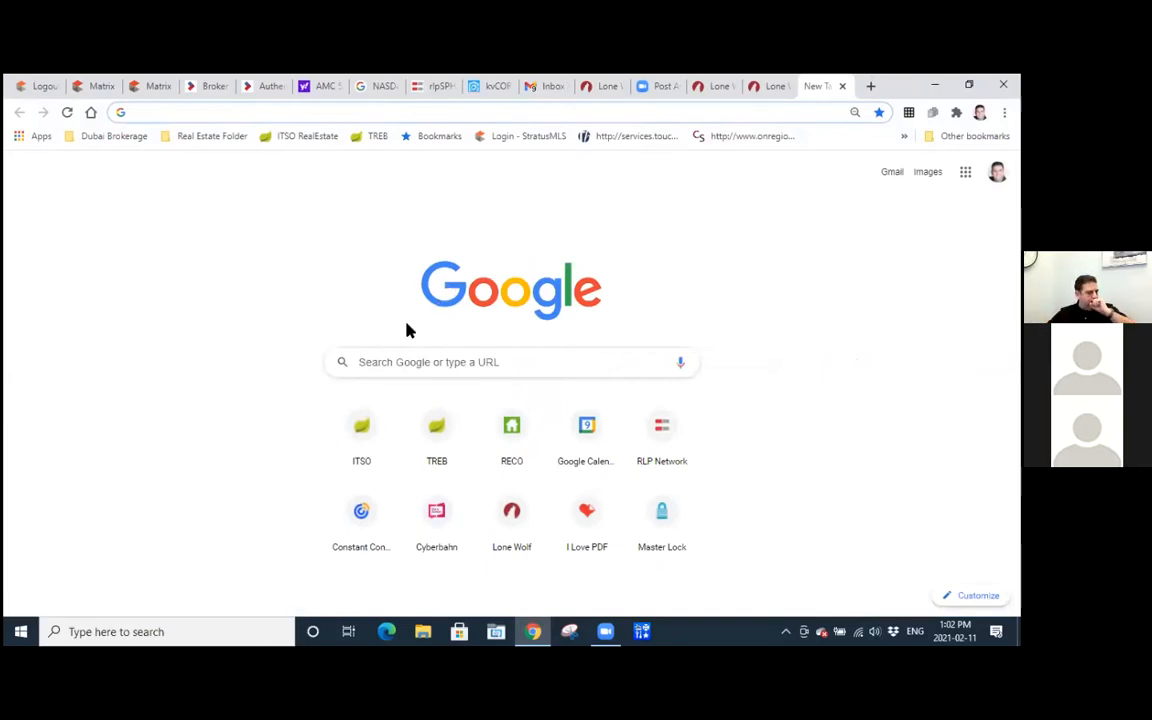
# Open the ITSO login page and sign in with the account username and password.
pyautogui.click(355, 438)
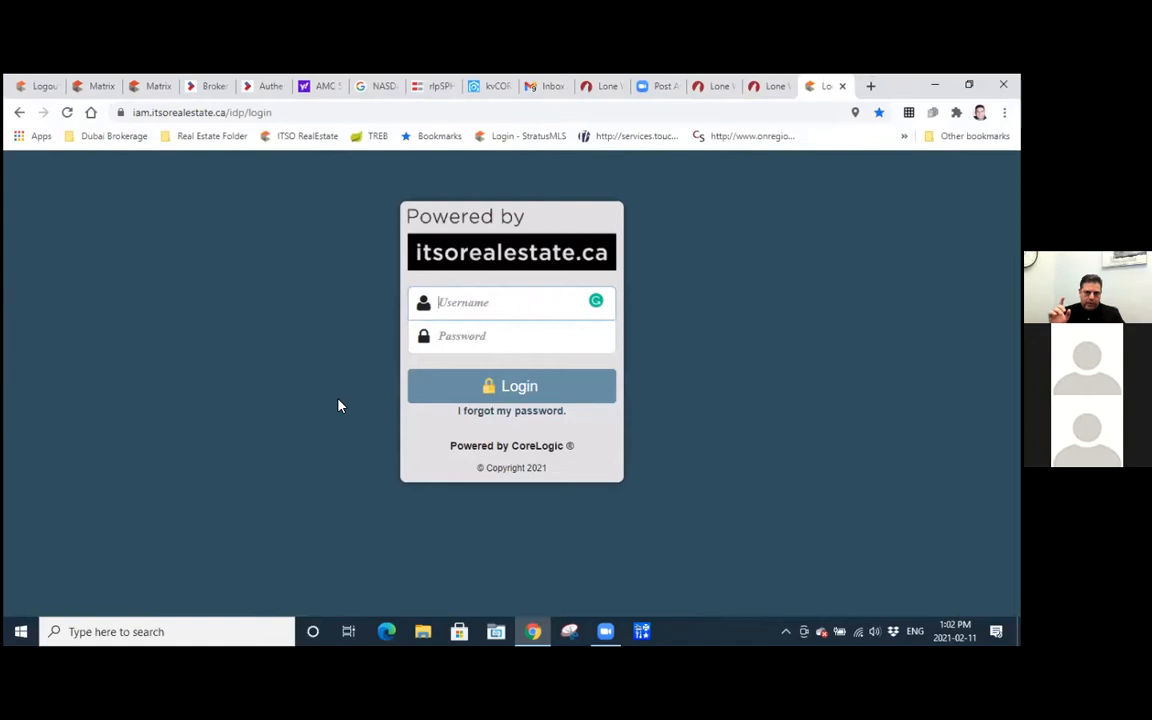
pyautogui.write('om')
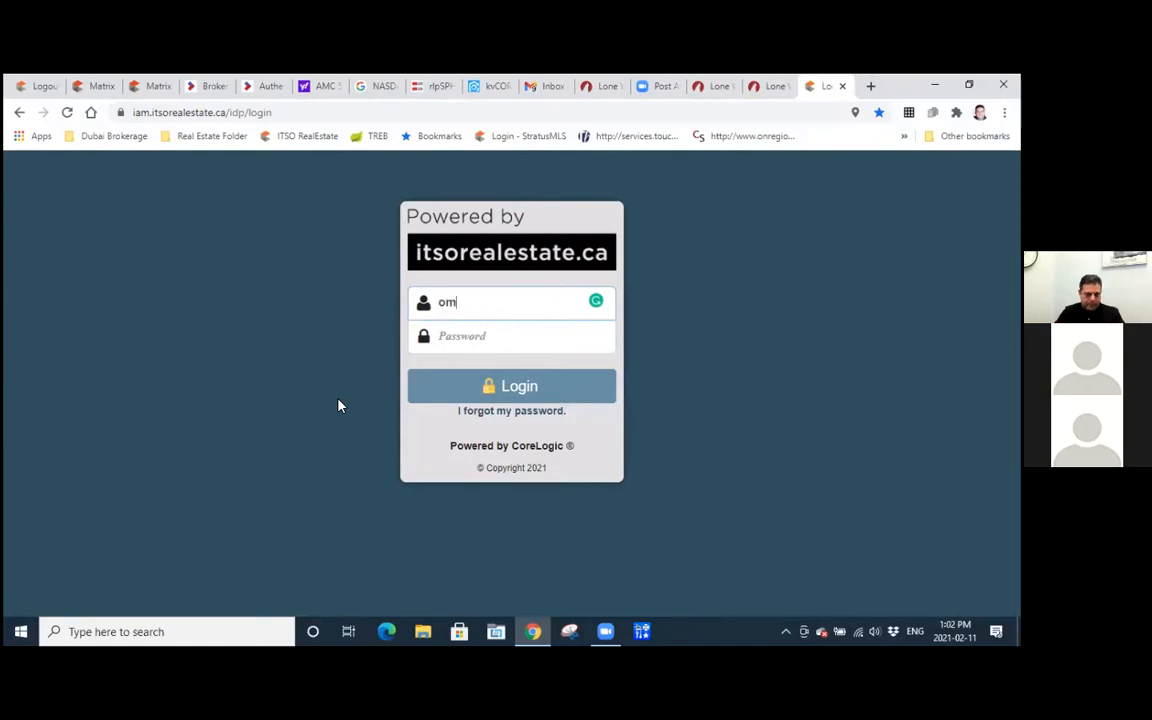
pyautogui.write('15357')
pyautogui.press('Tab')
pyautogui.write('******')
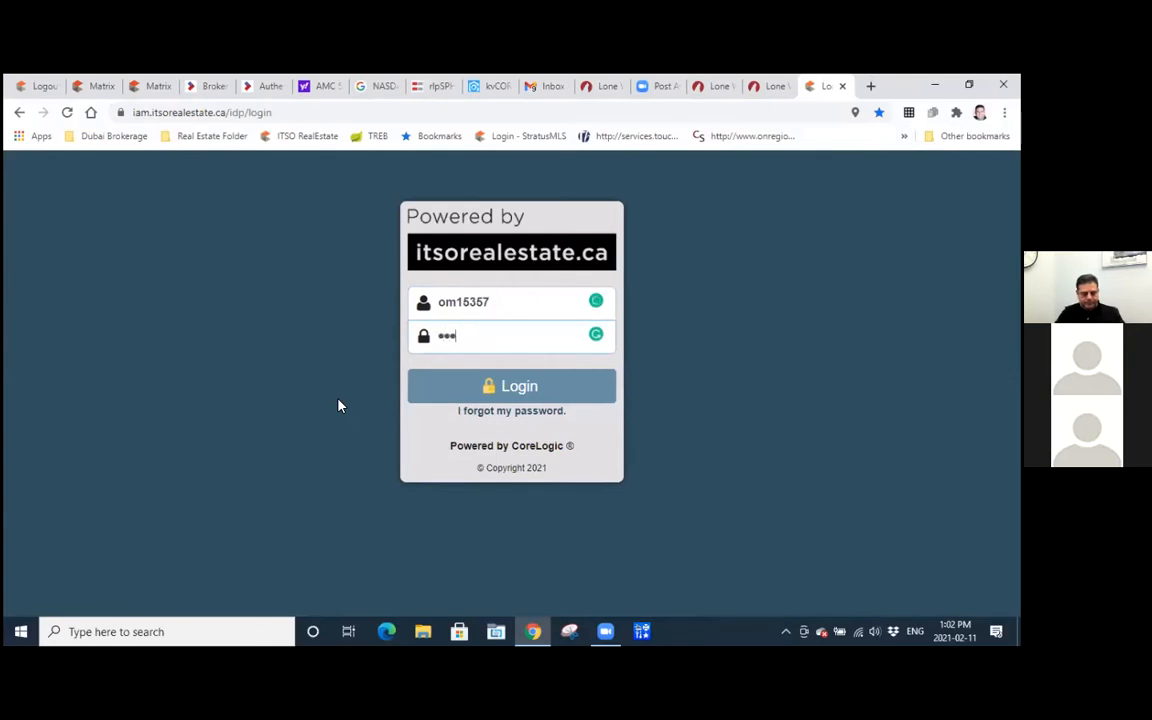
pyautogui.write('*****')
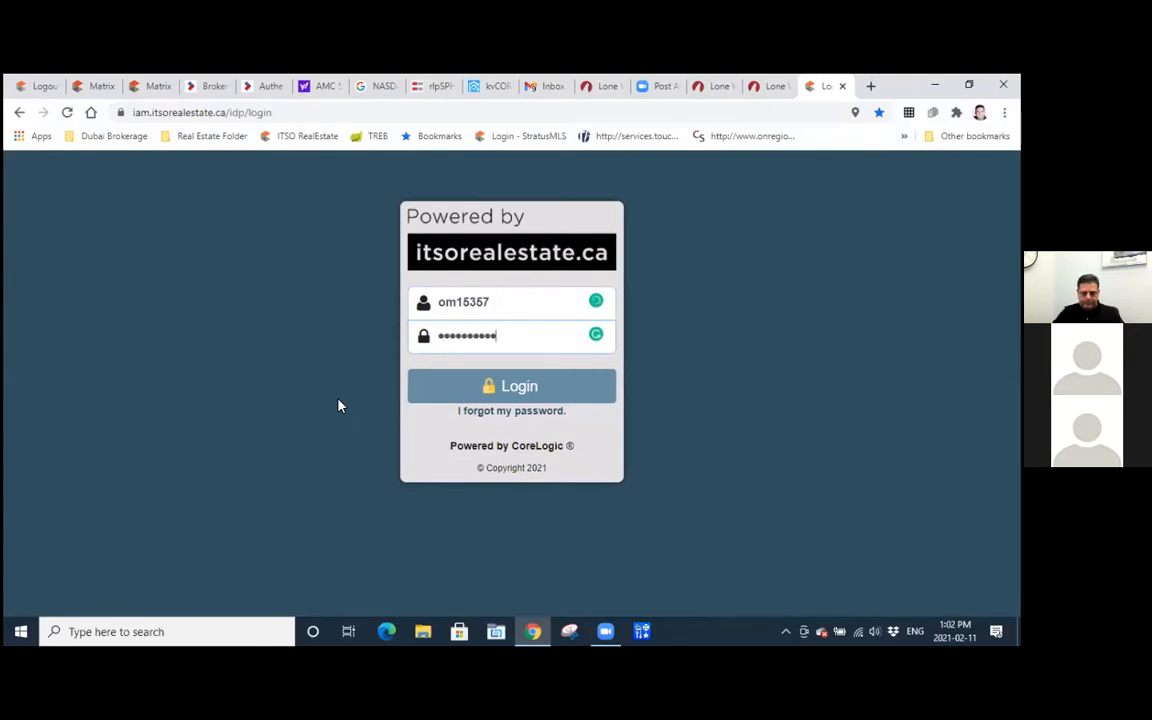
pyautogui.press('Return')
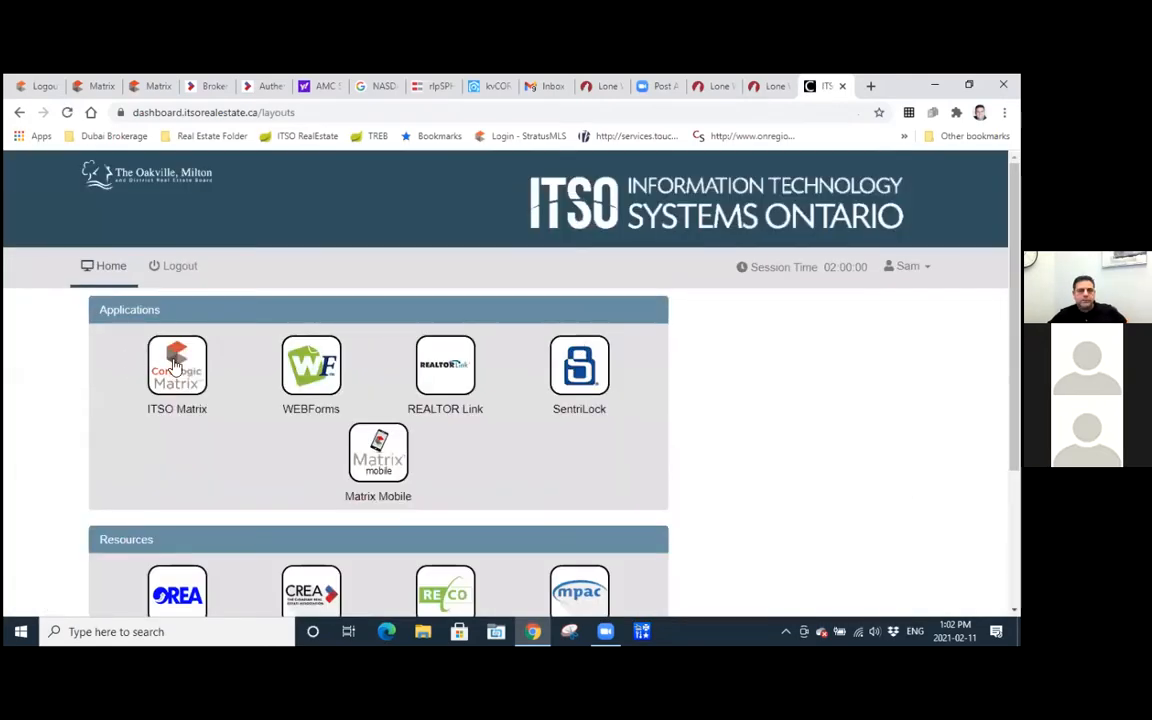
# Launch ITSO Matrix from the dashboard and dismiss the news notices covering its home page.
pyautogui.click(175, 366)
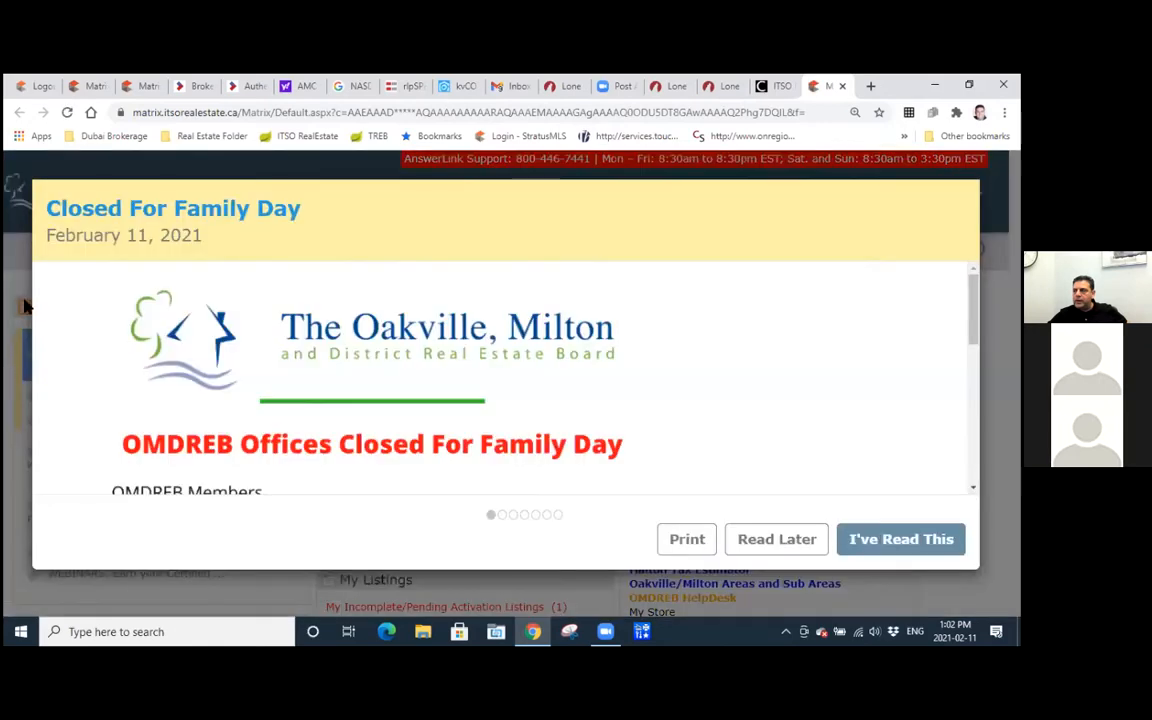
pyautogui.click(877, 541)
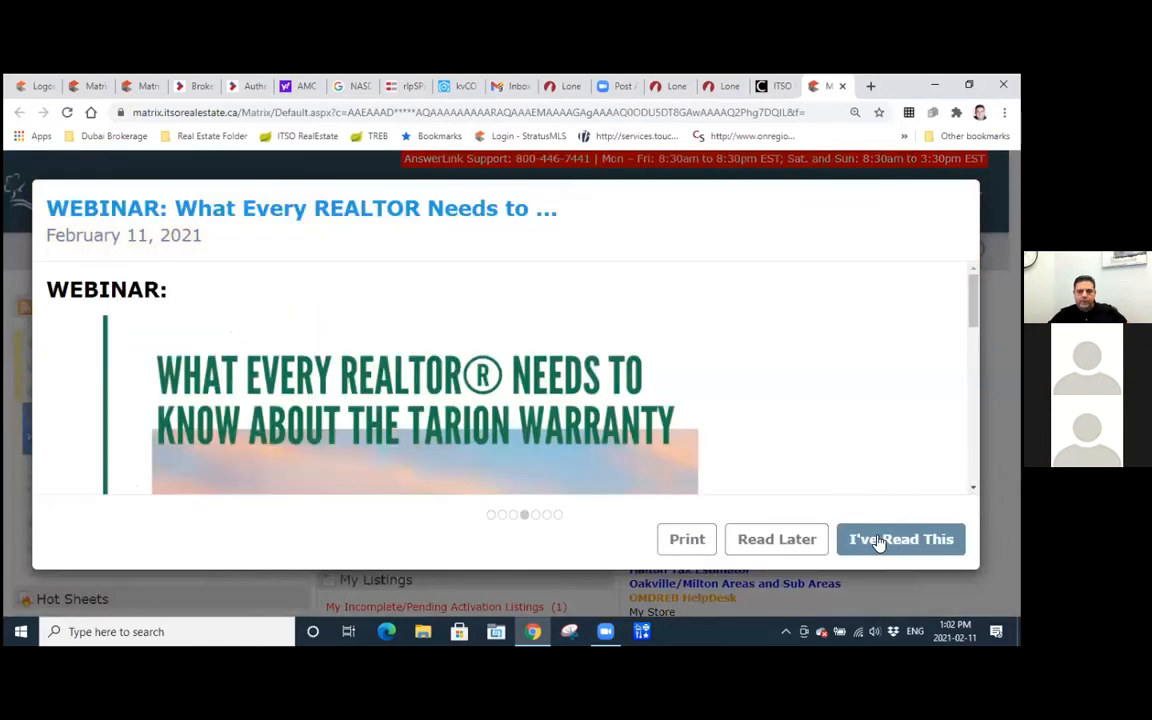
pyautogui.click(805, 537)
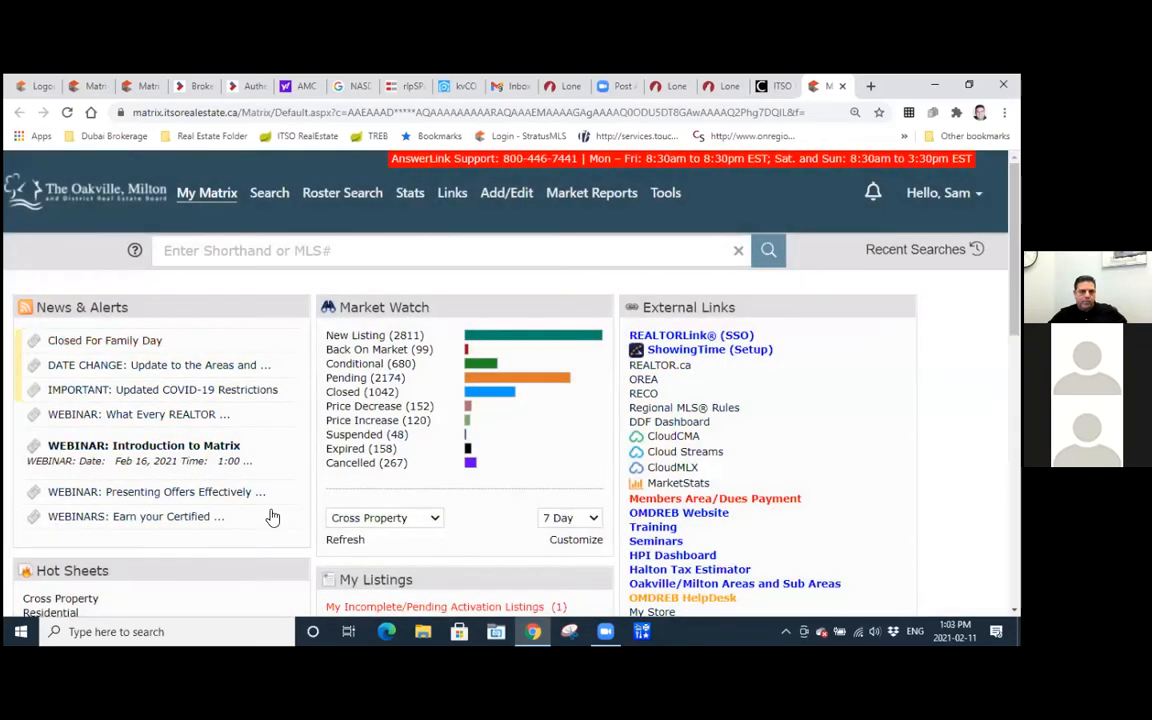
# Look over the Matrix home page and launch WEBForms 2019 from it.
pyautogui.scroll(-2, 447, 352)
pyautogui.scroll(-2, 447, 352)
pyautogui.scroll(4, 447, 352)
pyautogui.moveTo(666, 197)
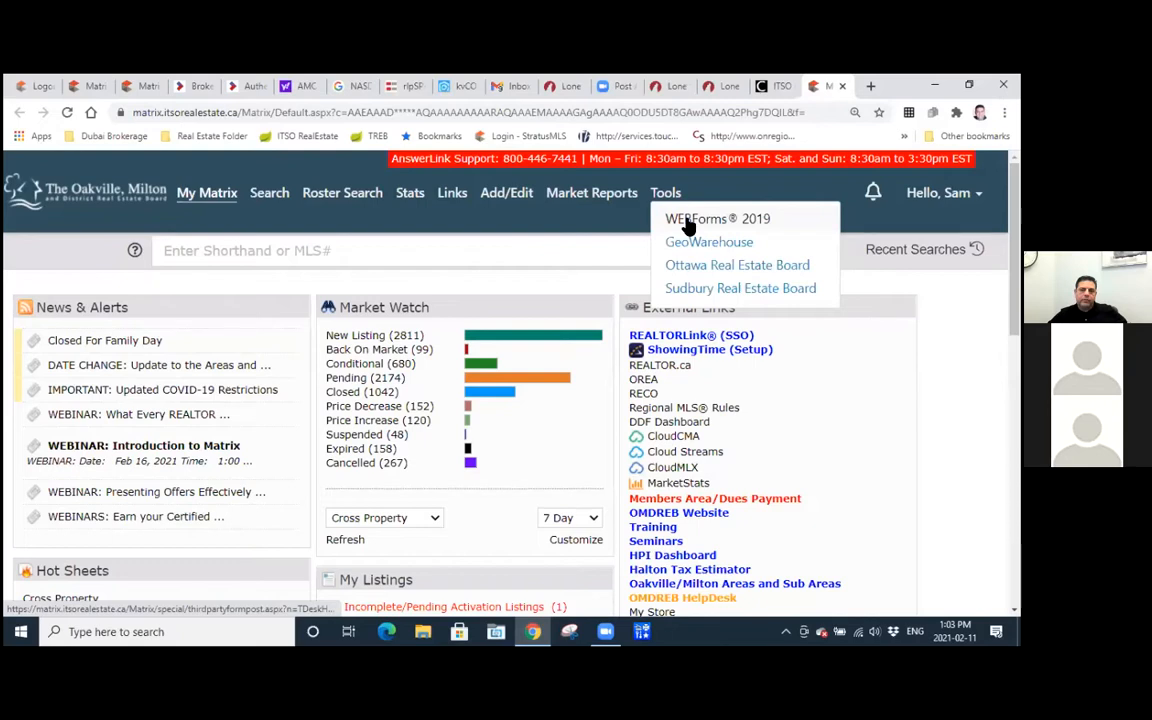
pyautogui.click(688, 226)
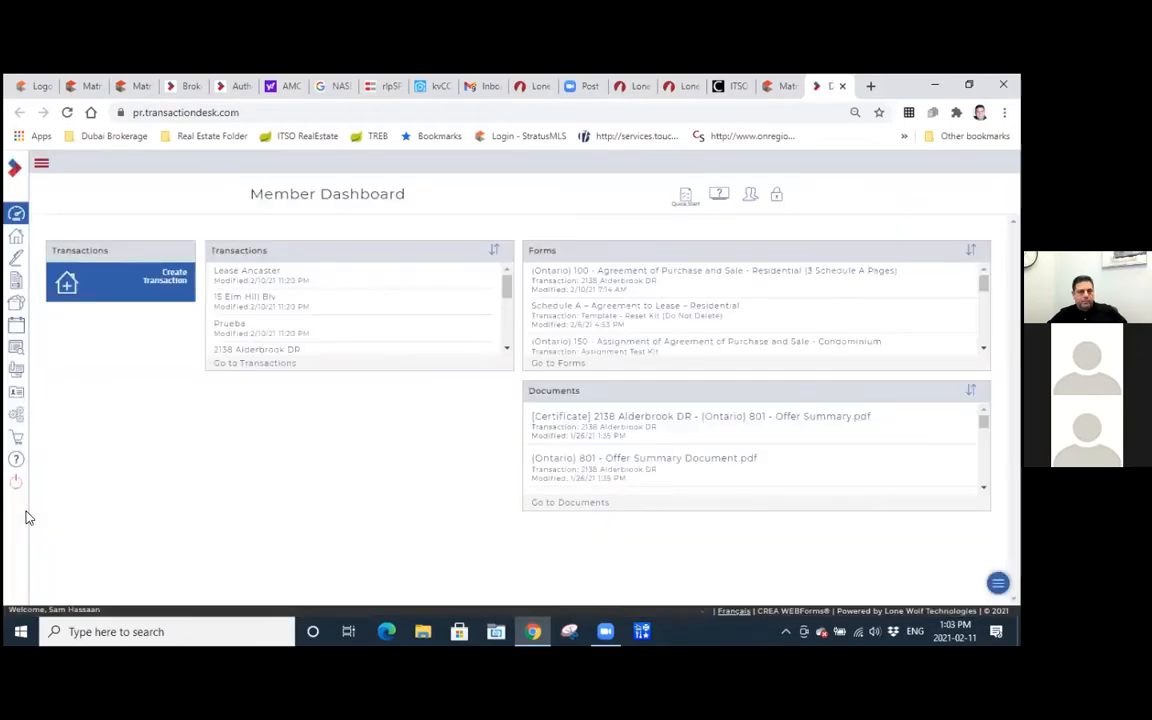
# Open the WEBForms setup preferences and expand the User Information section.
pyautogui.click(19, 421)
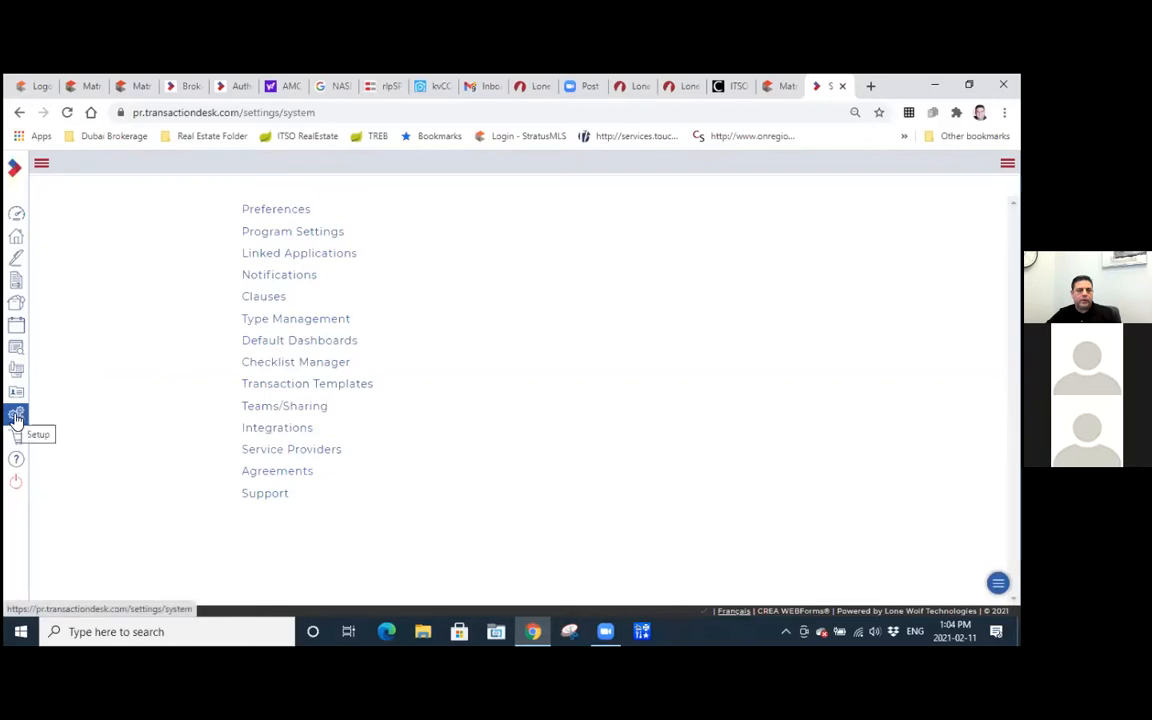
pyautogui.click(272, 212)
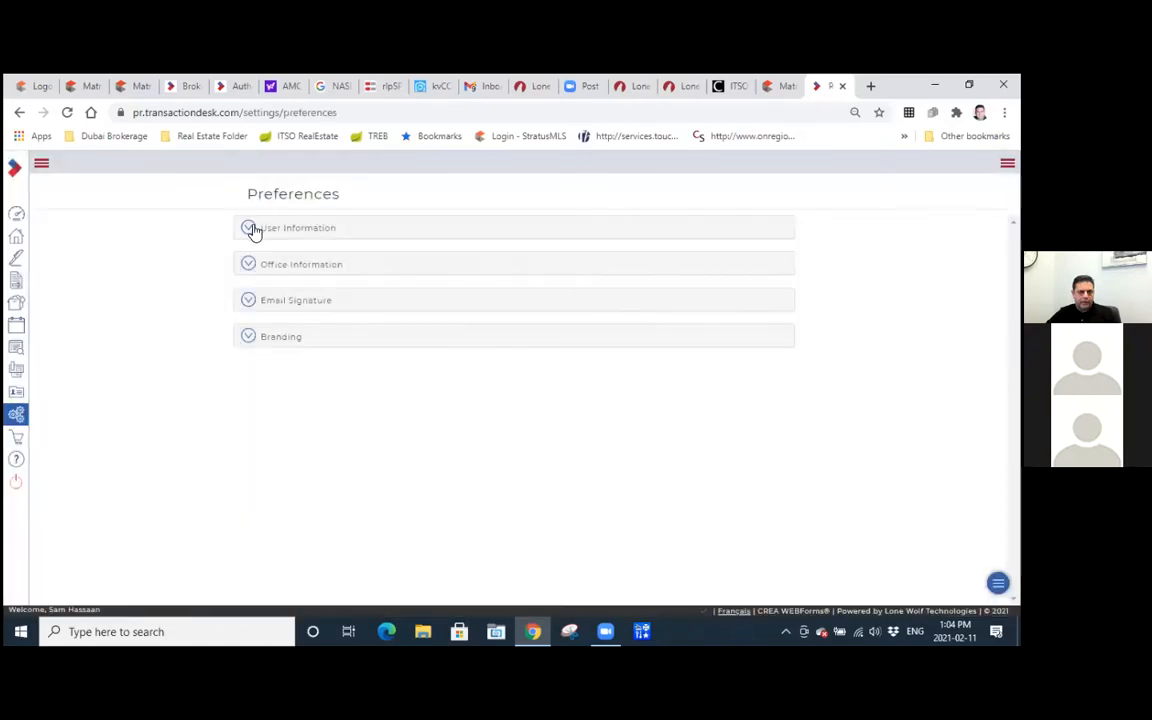
pyautogui.click(249, 228)
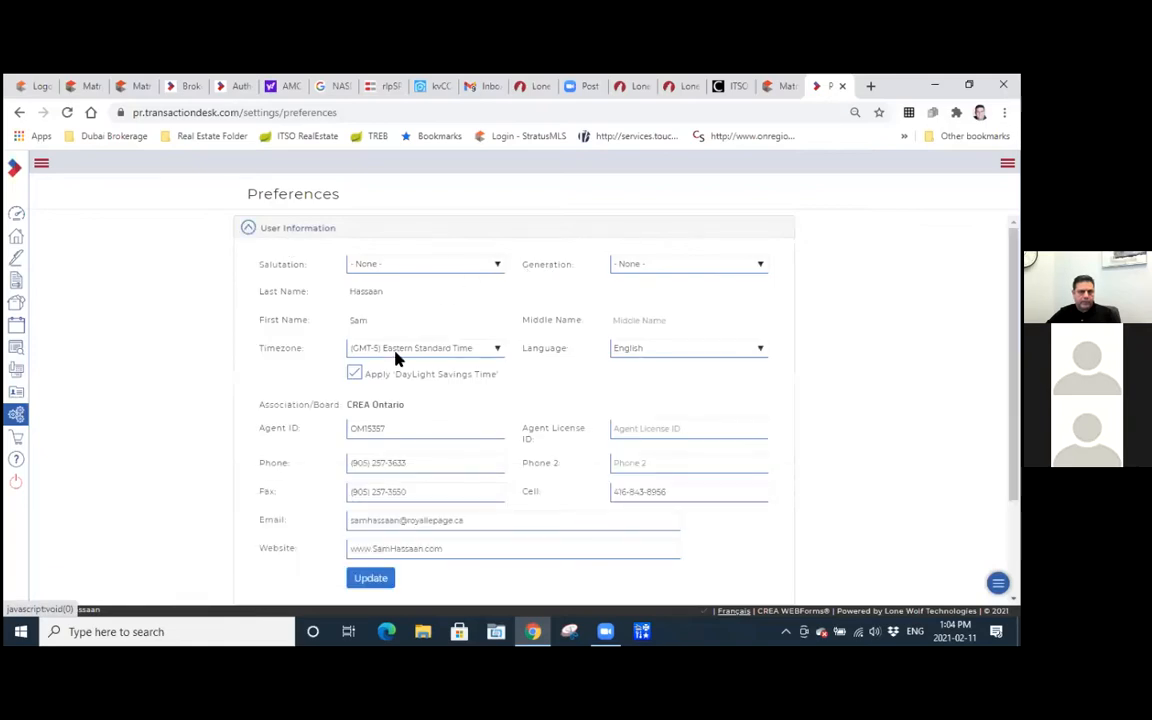
# Review the salutation options and contact fields under User Information, submit the update and collapse the section.
pyautogui.click(494, 266)
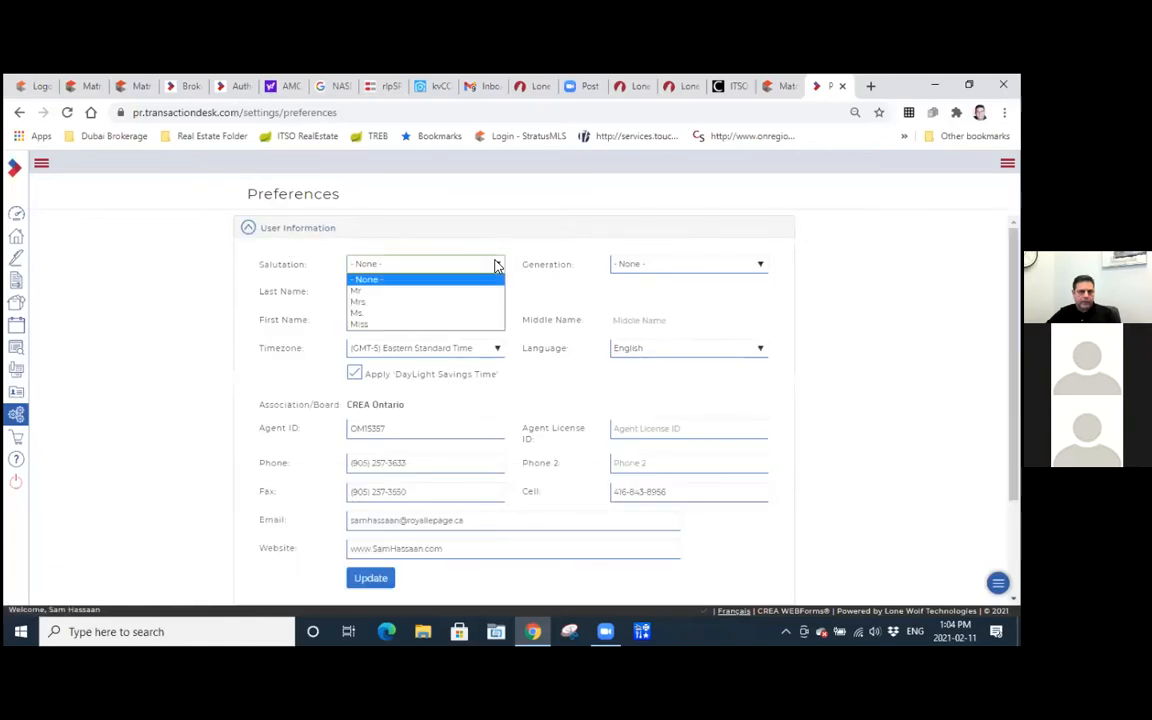
pyautogui.click(494, 266)
pyautogui.scroll(-3, 499, 347)
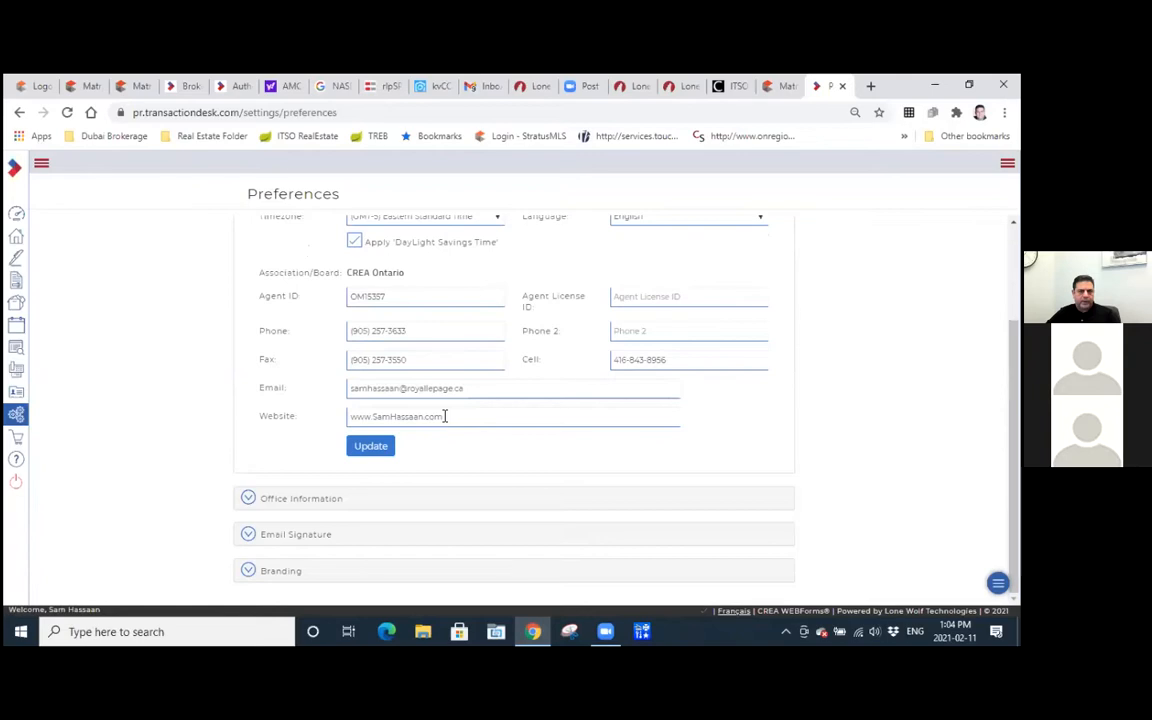
pyautogui.scroll(3, 221, 311)
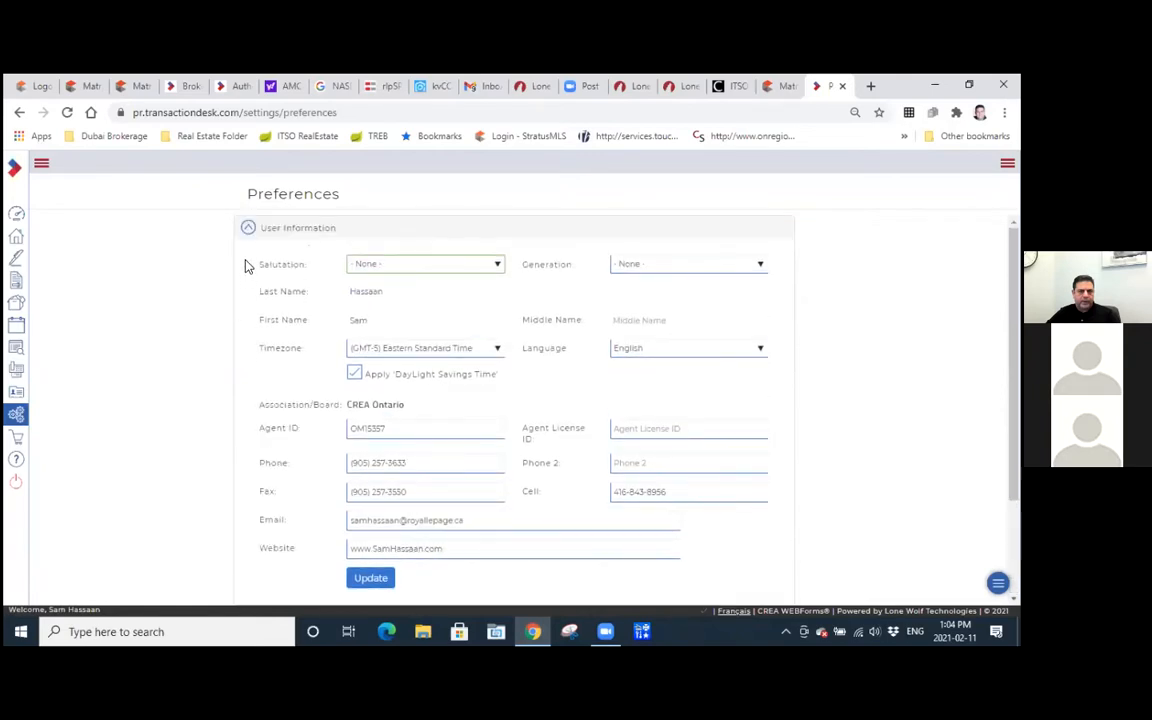
pyautogui.scroll(-3, 334, 329)
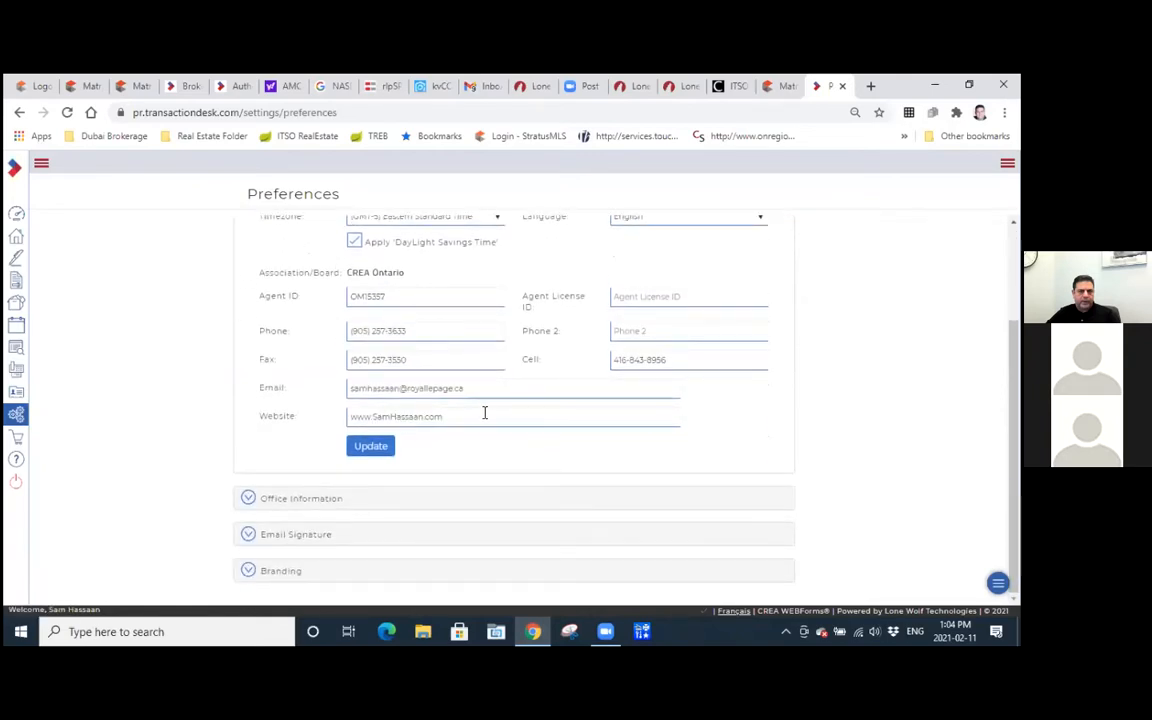
pyautogui.click(378, 449)
pyautogui.scroll(3, 326, 437)
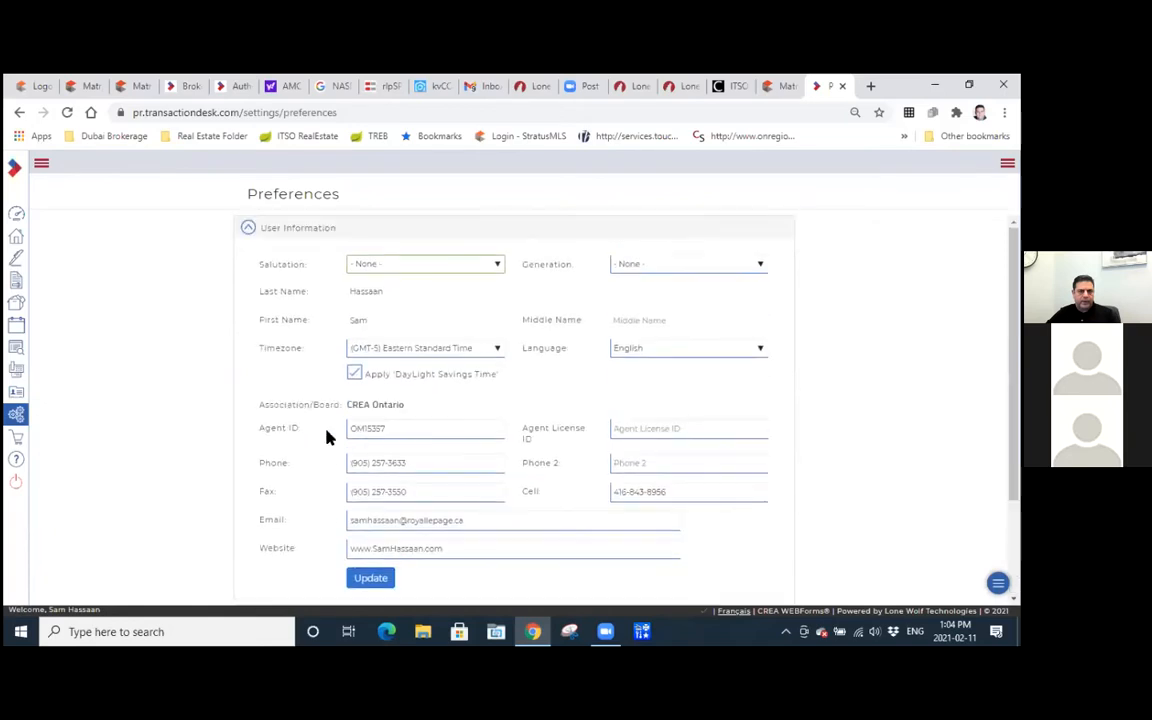
pyautogui.click(249, 229)
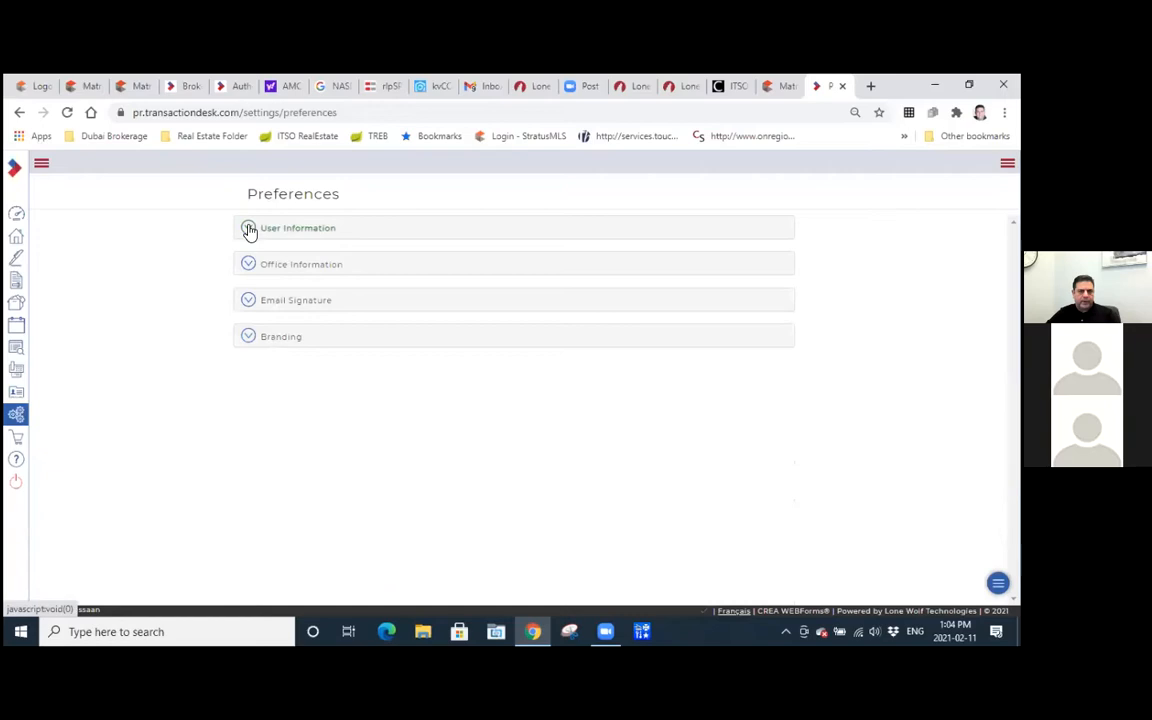
# Review the Office Information section, and check the email signature and submit its update.
pyautogui.click(250, 263)
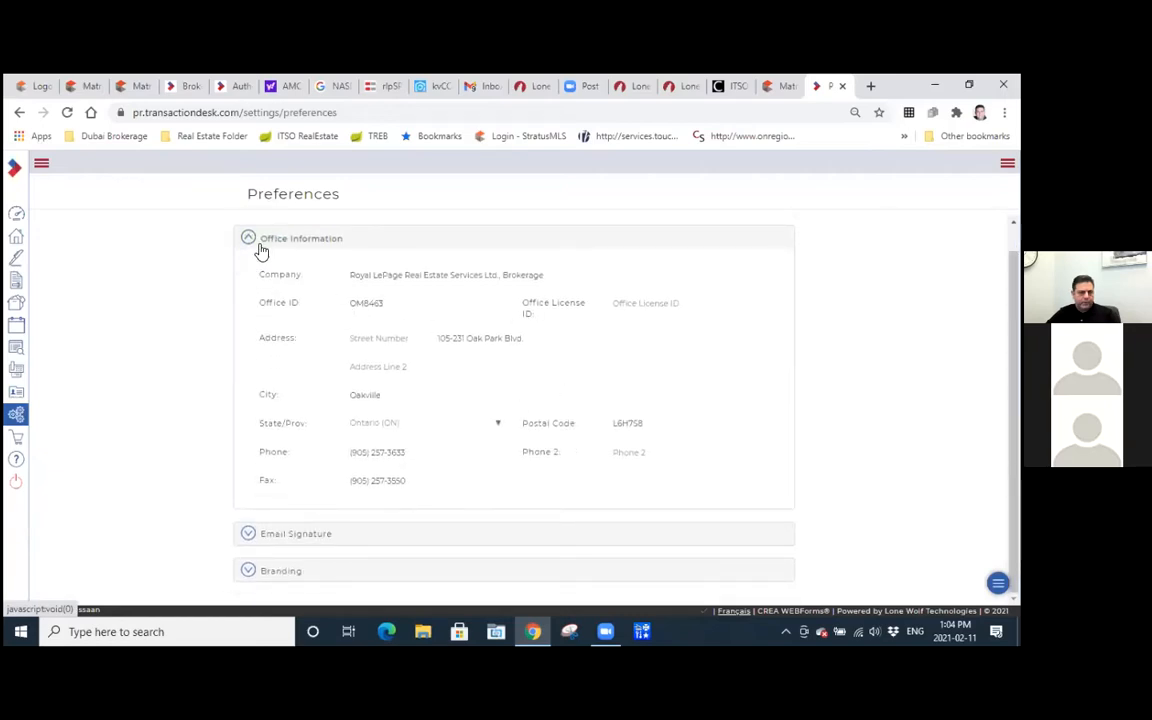
pyautogui.click(249, 240)
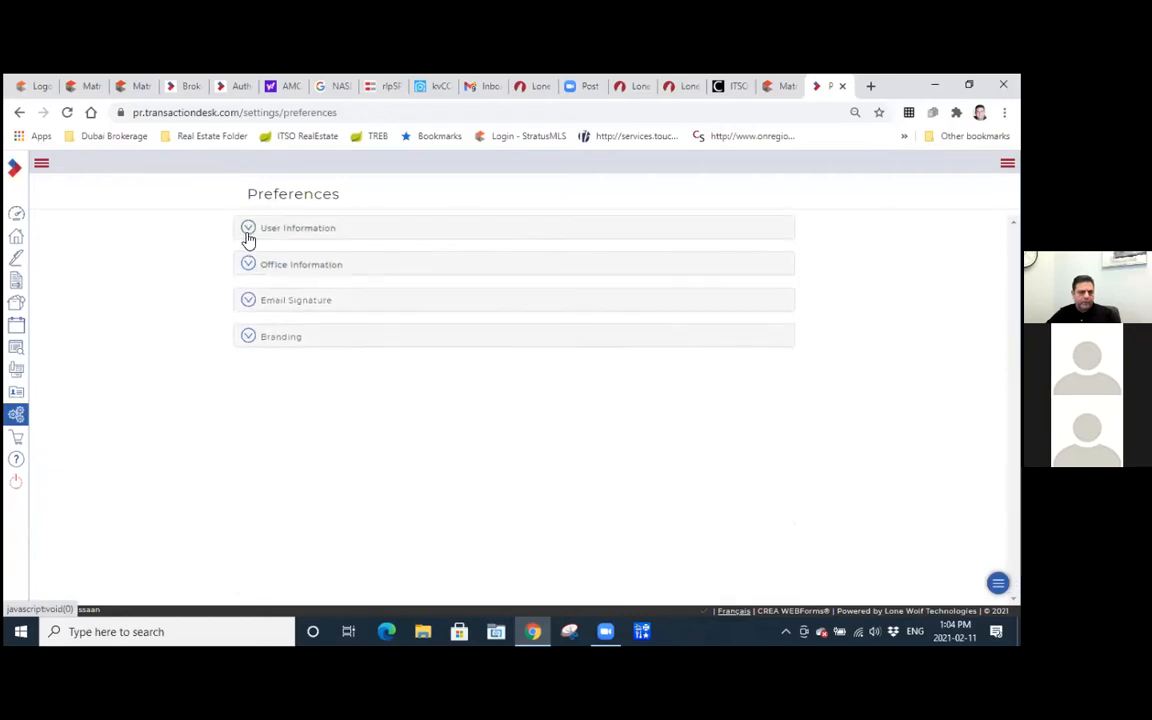
pyautogui.click(248, 301)
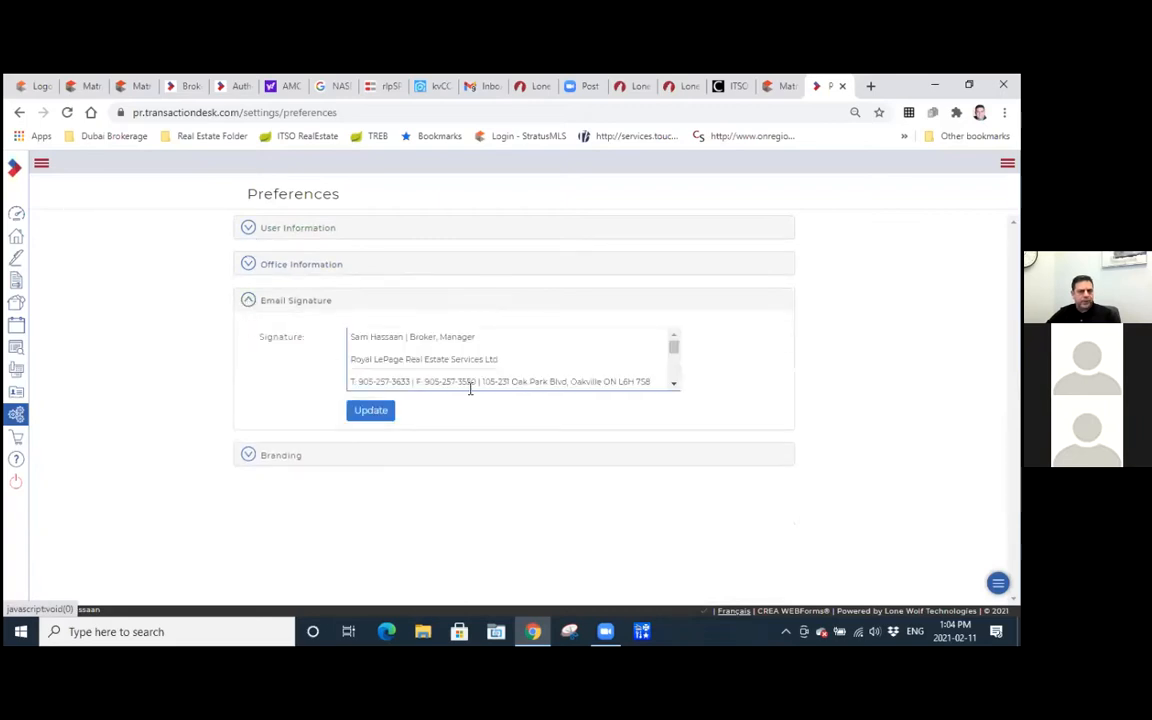
pyautogui.moveTo(674, 347)
pyautogui.mouseDown()
pyautogui.moveTo(673, 386)
pyautogui.moveTo(670, 348)
pyautogui.mouseUp()
pyautogui.click(353, 409)
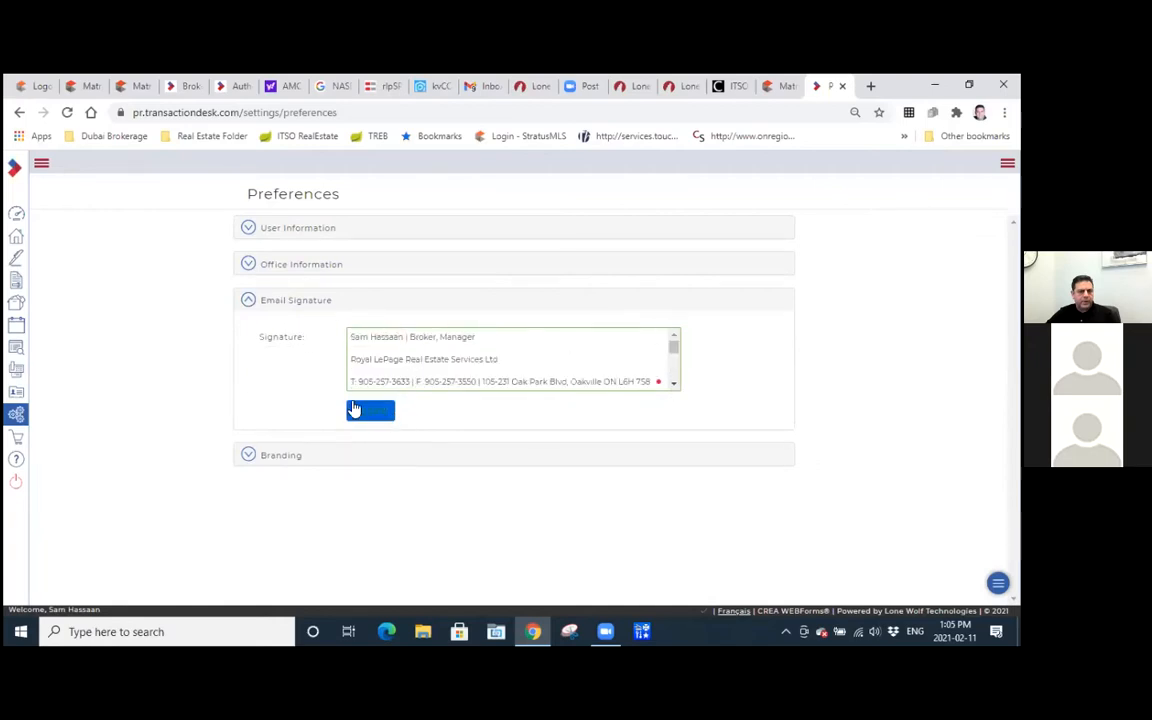
pyautogui.click(249, 302)
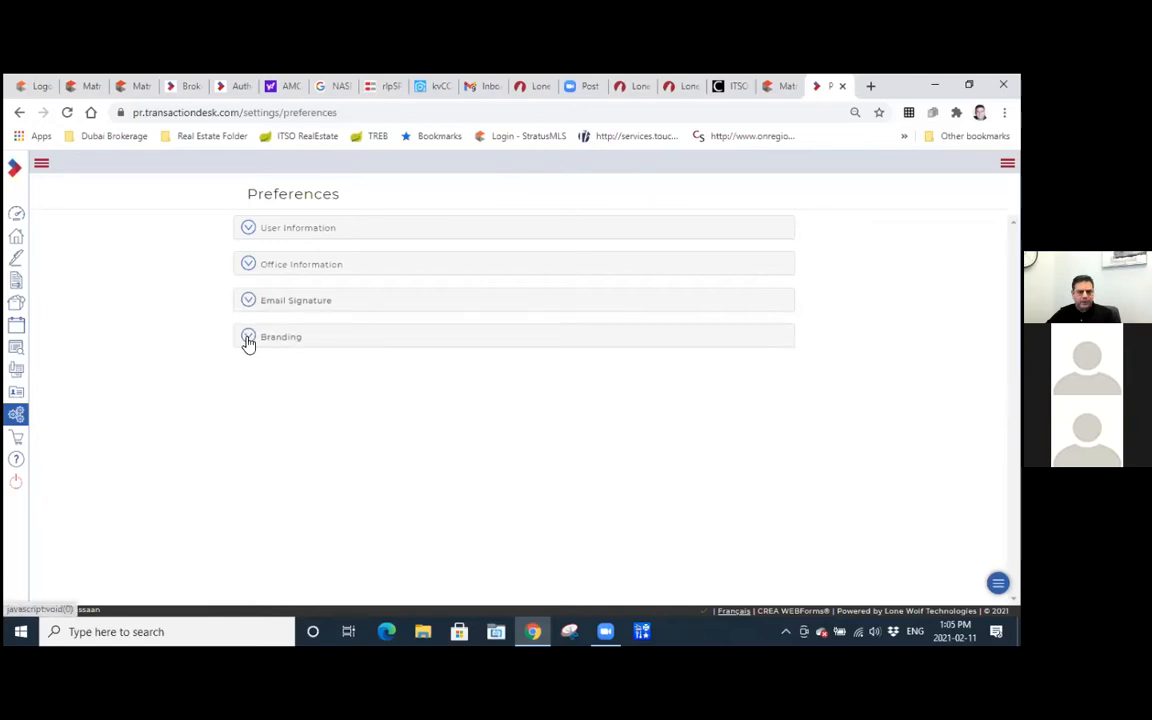
# Examine the email banner, personal photo and company logo in the Branding section, and collapse it.
pyautogui.click(248, 338)
pyautogui.scroll(-2, 248, 341)
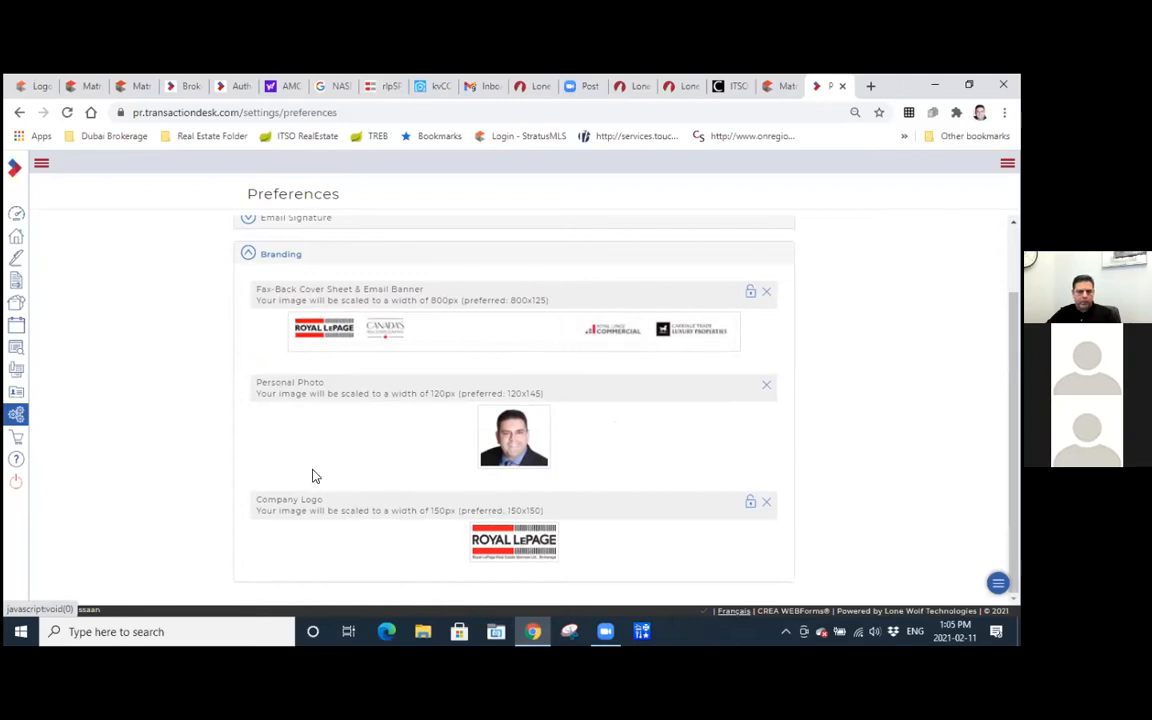
pyautogui.click(249, 255)
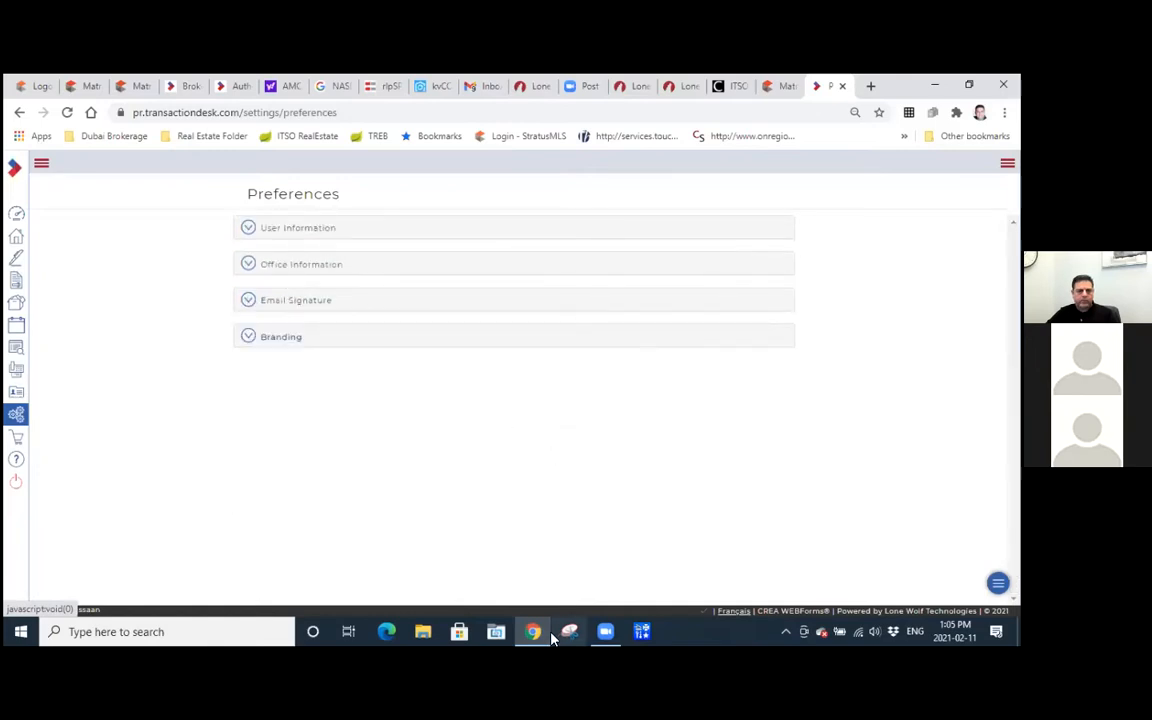
# Open Google Drive in a new browser tab and browse the folders under Shared with me.
pyautogui.moveTo(535, 637)
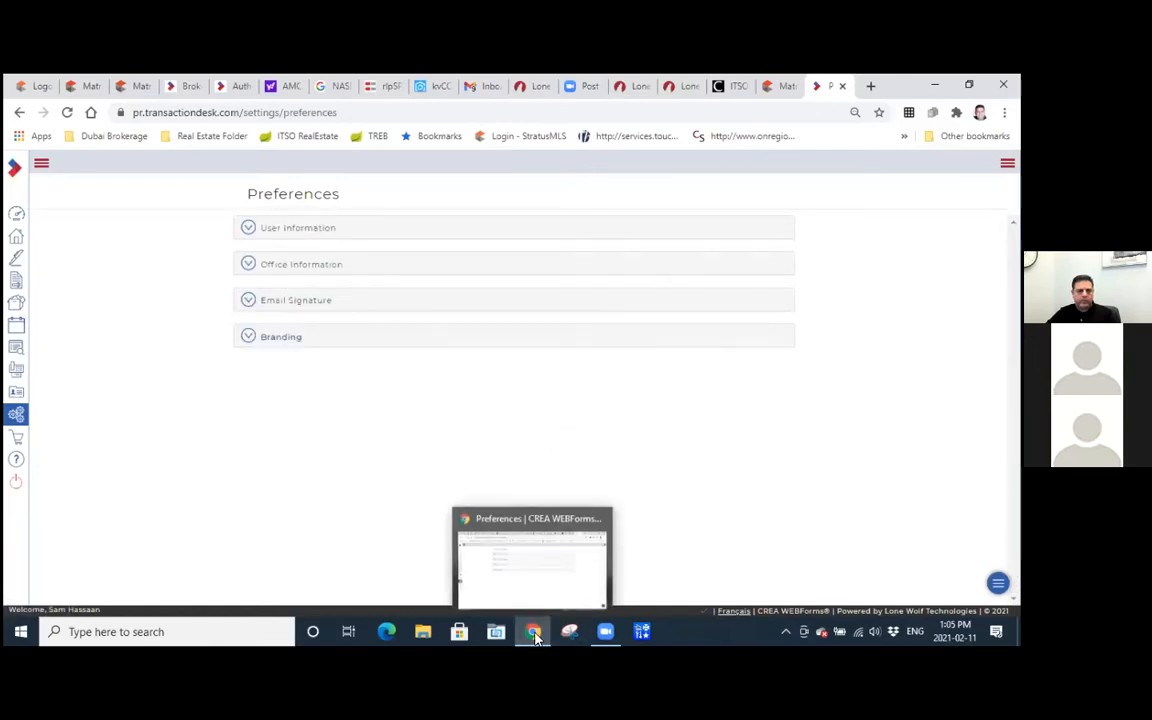
pyautogui.click(871, 87)
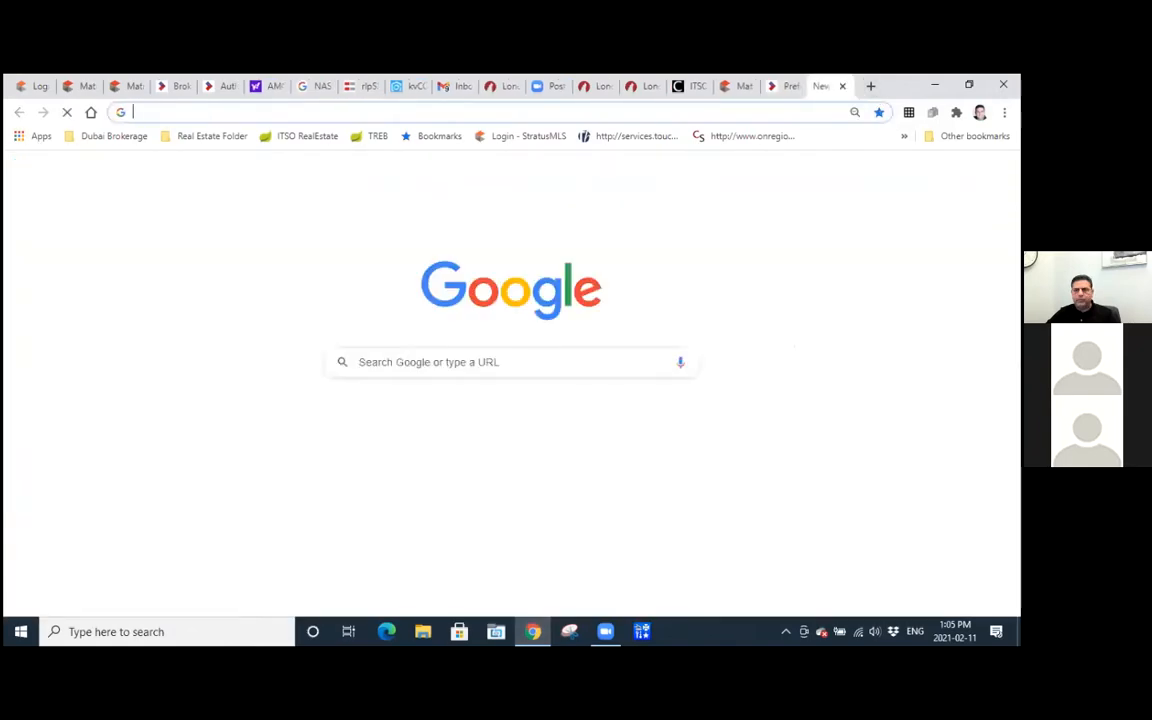
pyautogui.click(965, 172)
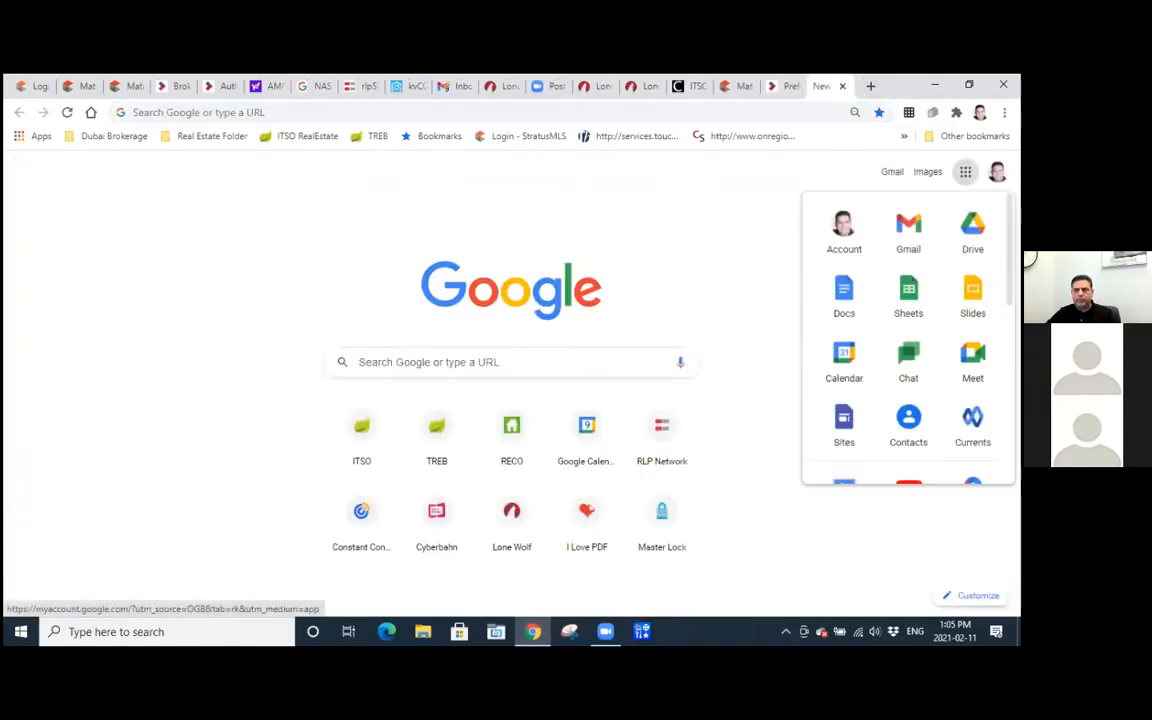
pyautogui.click(972, 232)
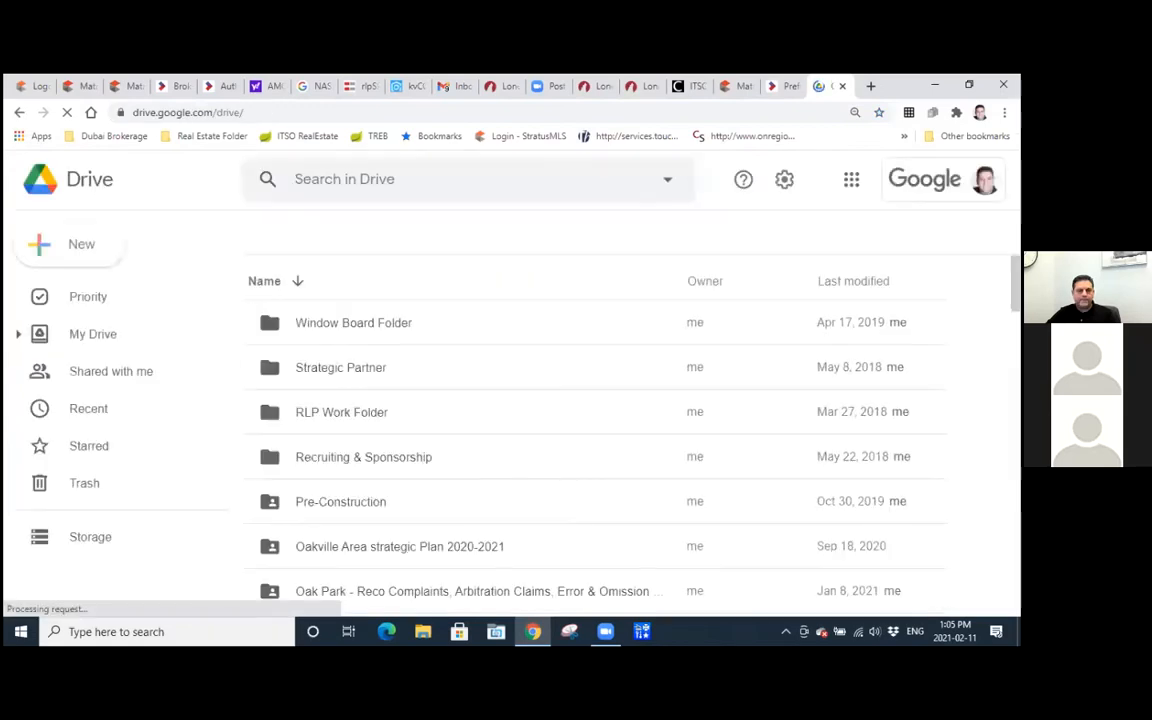
pyautogui.click(86, 370)
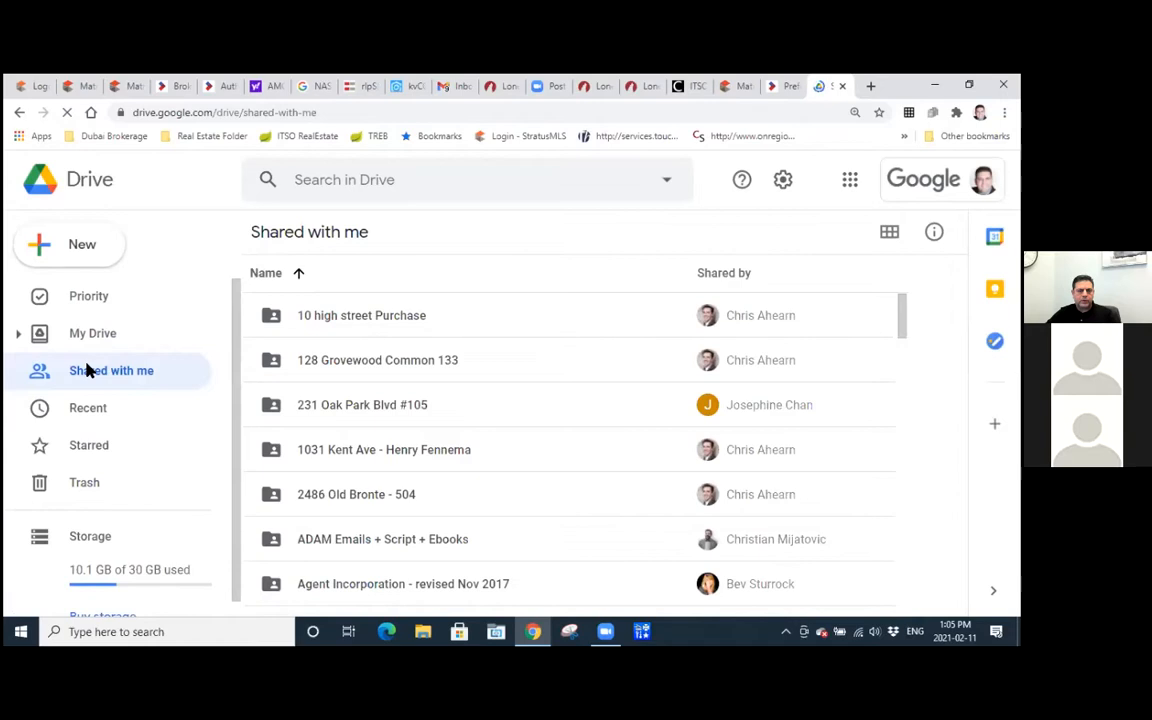
pyautogui.scroll(-4, 377, 362)
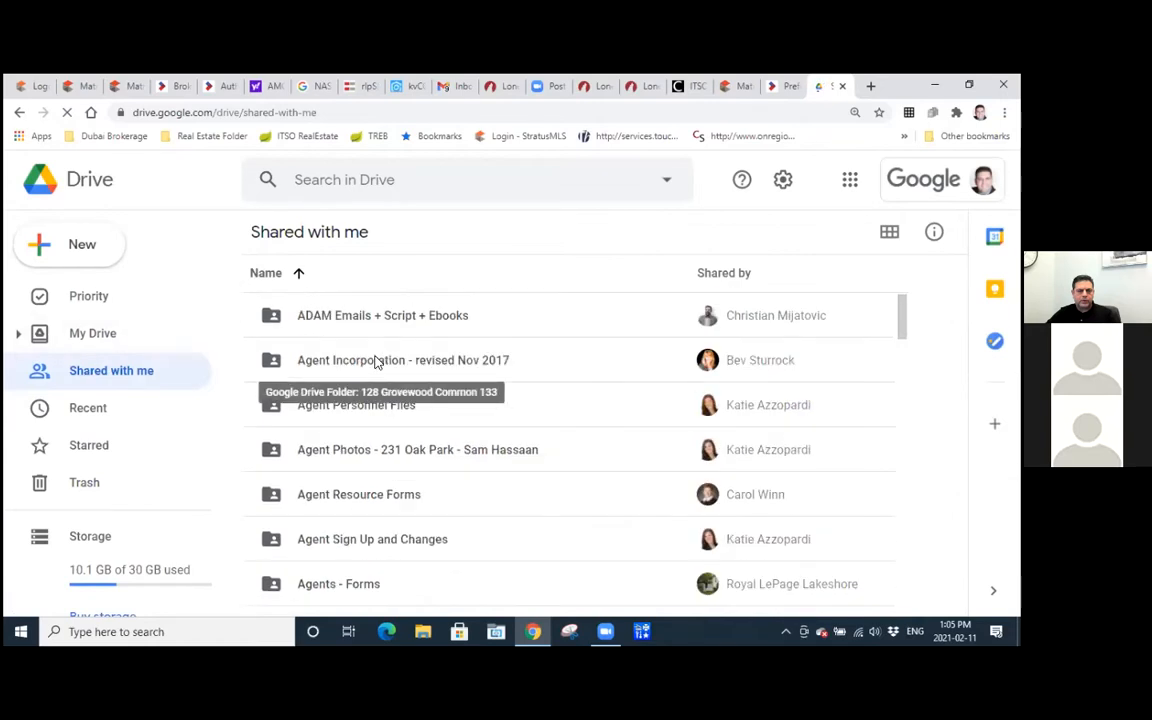
pyautogui.scroll(3, 375, 360)
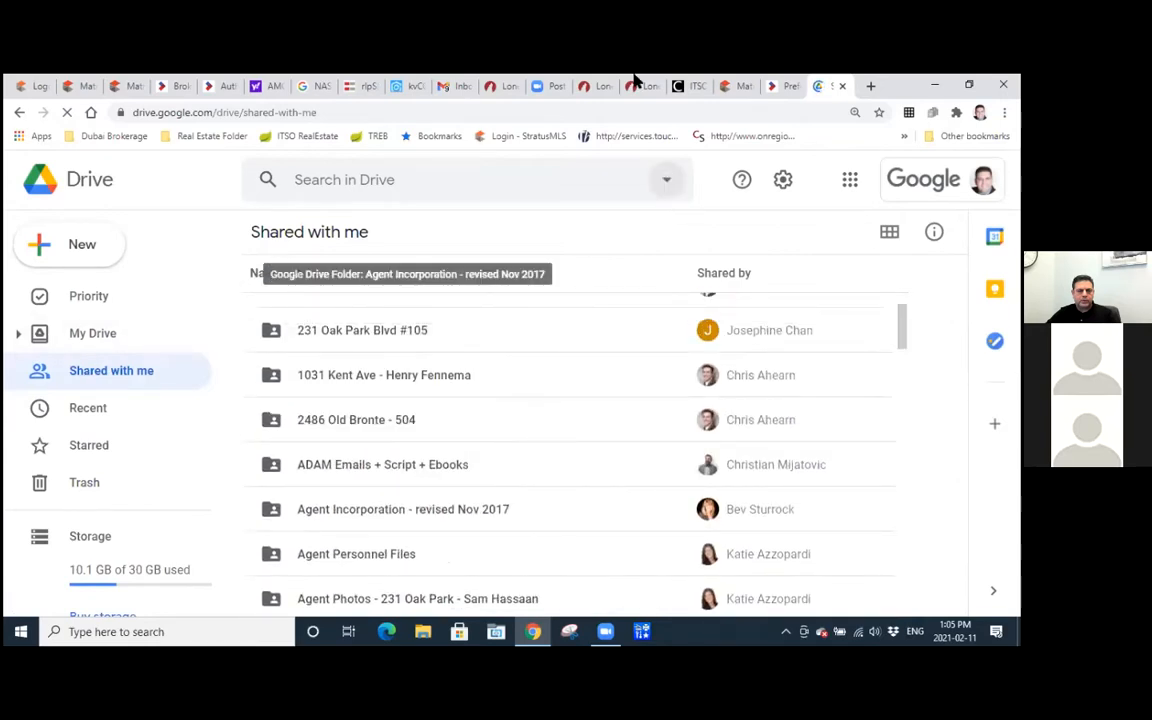
# Return to the WEBForms Preferences page and look at the Branding section's images again.
pyautogui.click(792, 87)
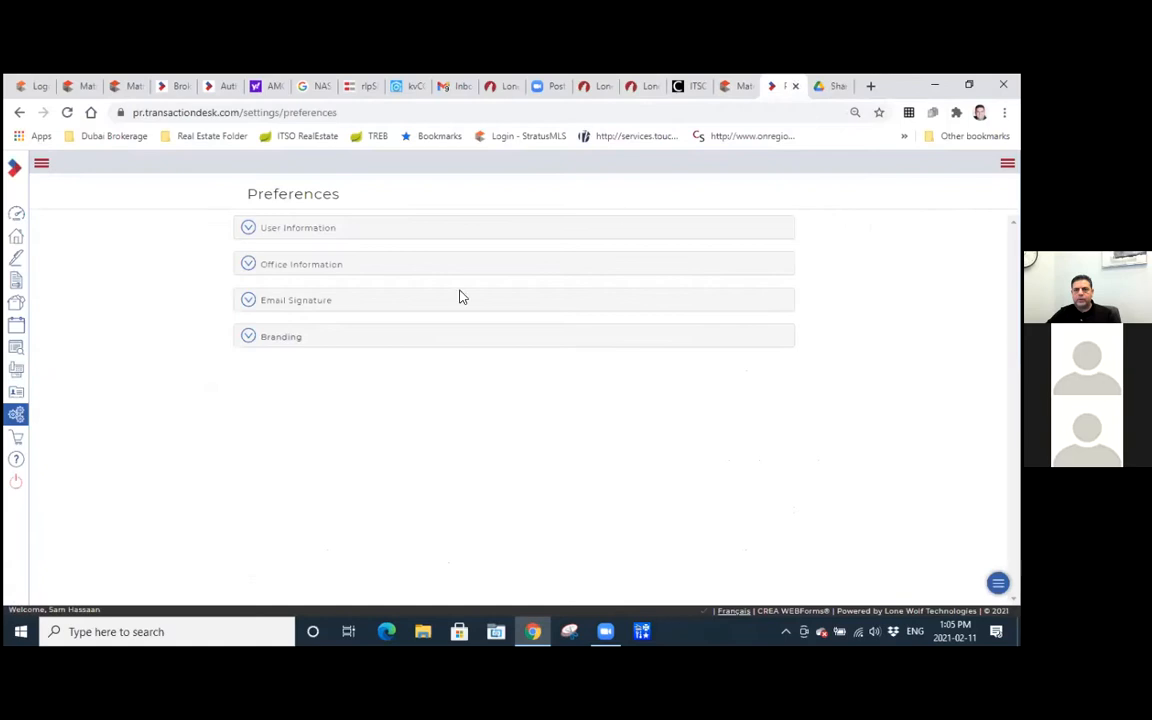
pyautogui.click(247, 337)
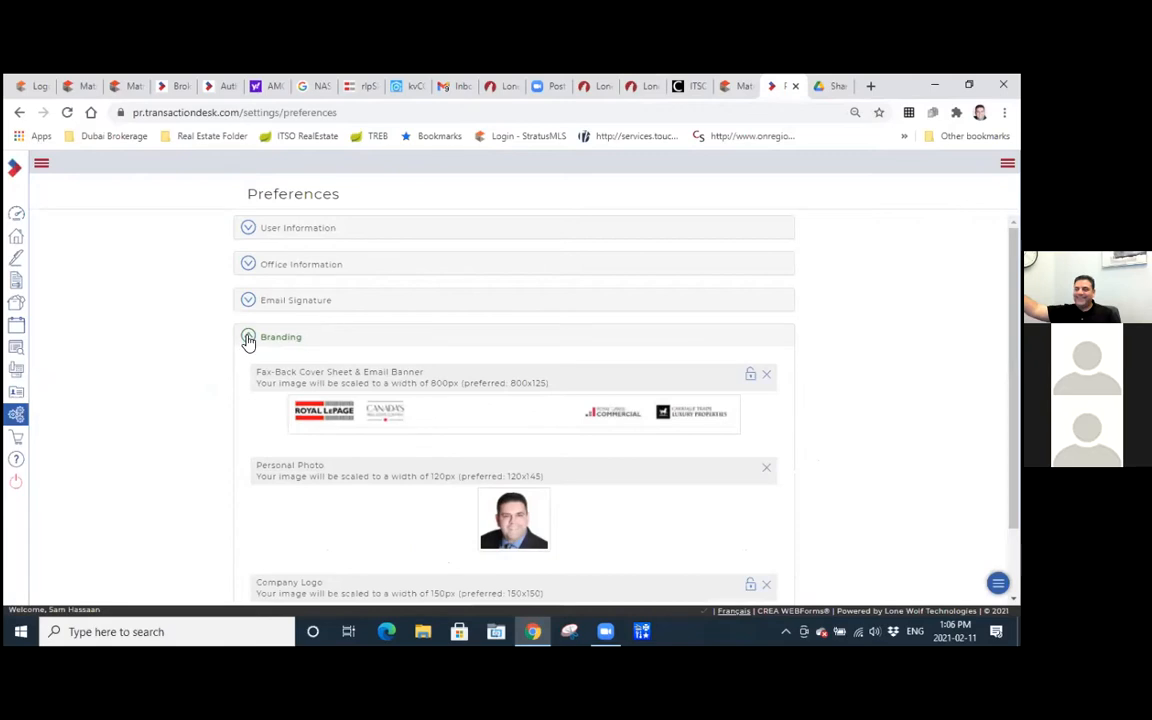
pyautogui.click(248, 339)
pyautogui.click(251, 342)
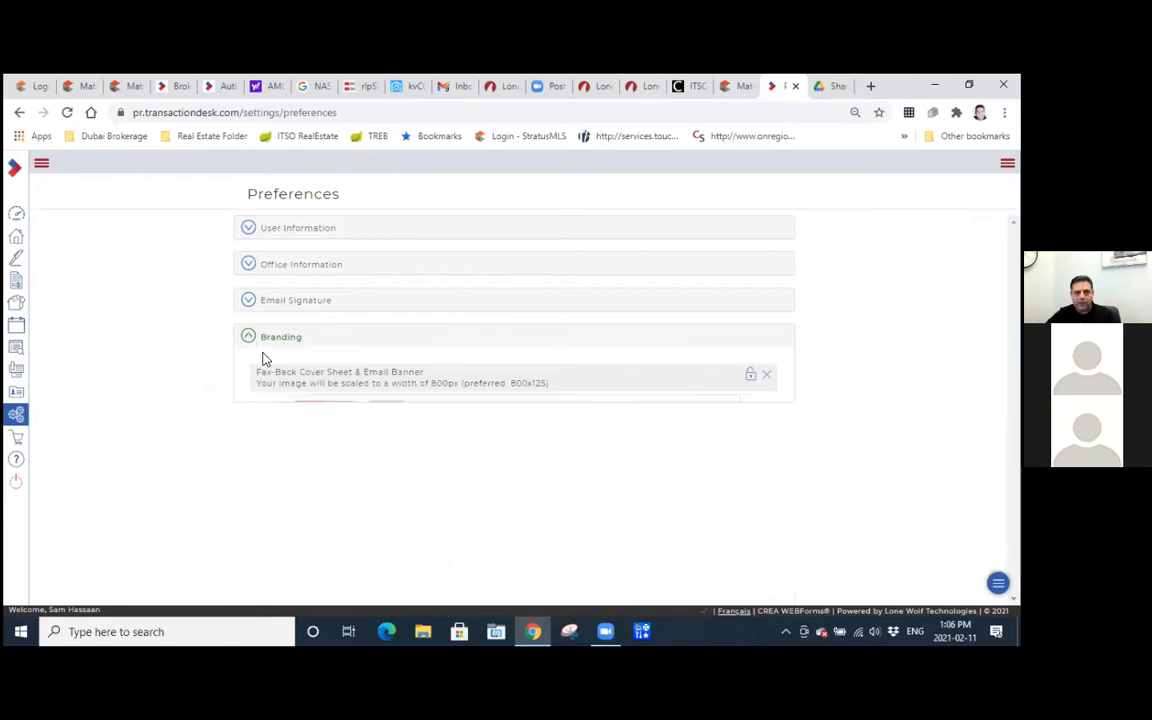
# Collapse the Branding section, open Program Settings from Setup, and look at the Document Settings.
pyautogui.scroll(-1, 347, 380)
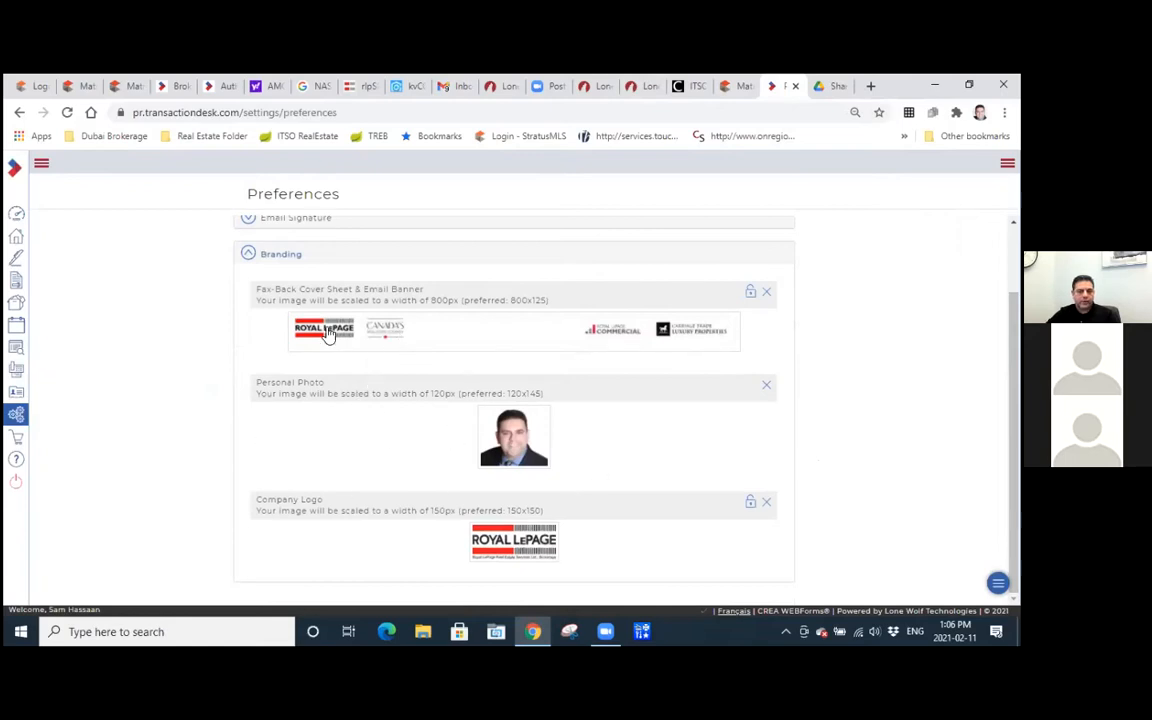
pyautogui.click(248, 256)
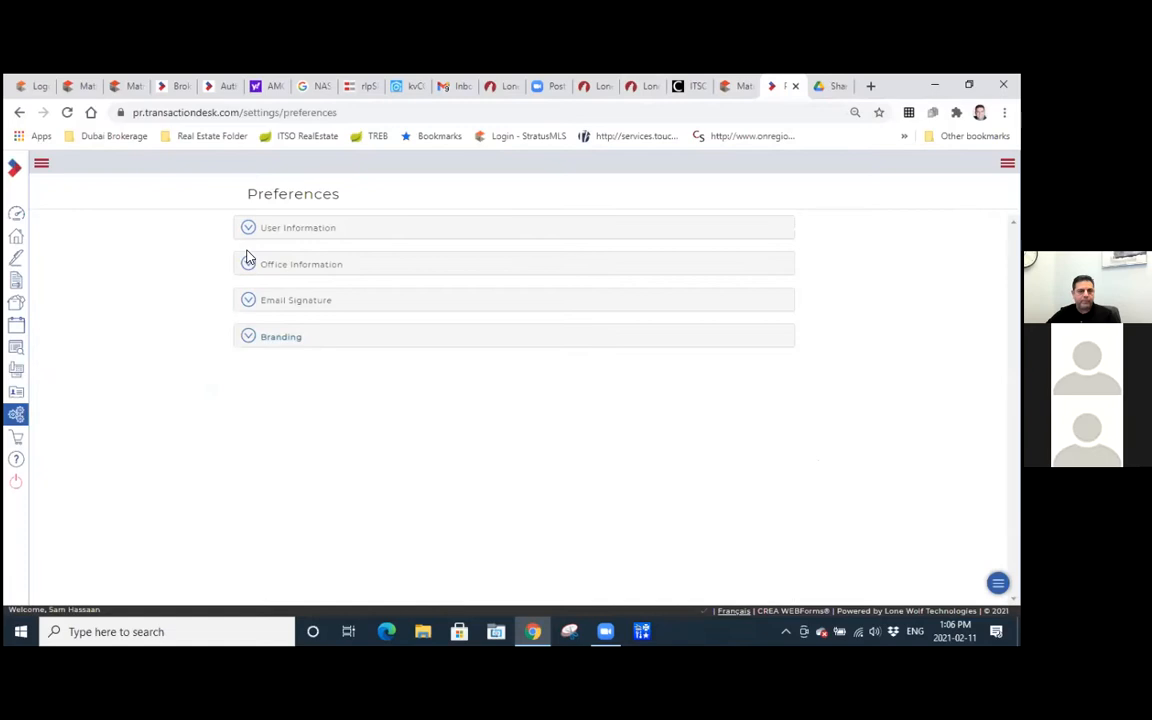
pyautogui.click(16, 414)
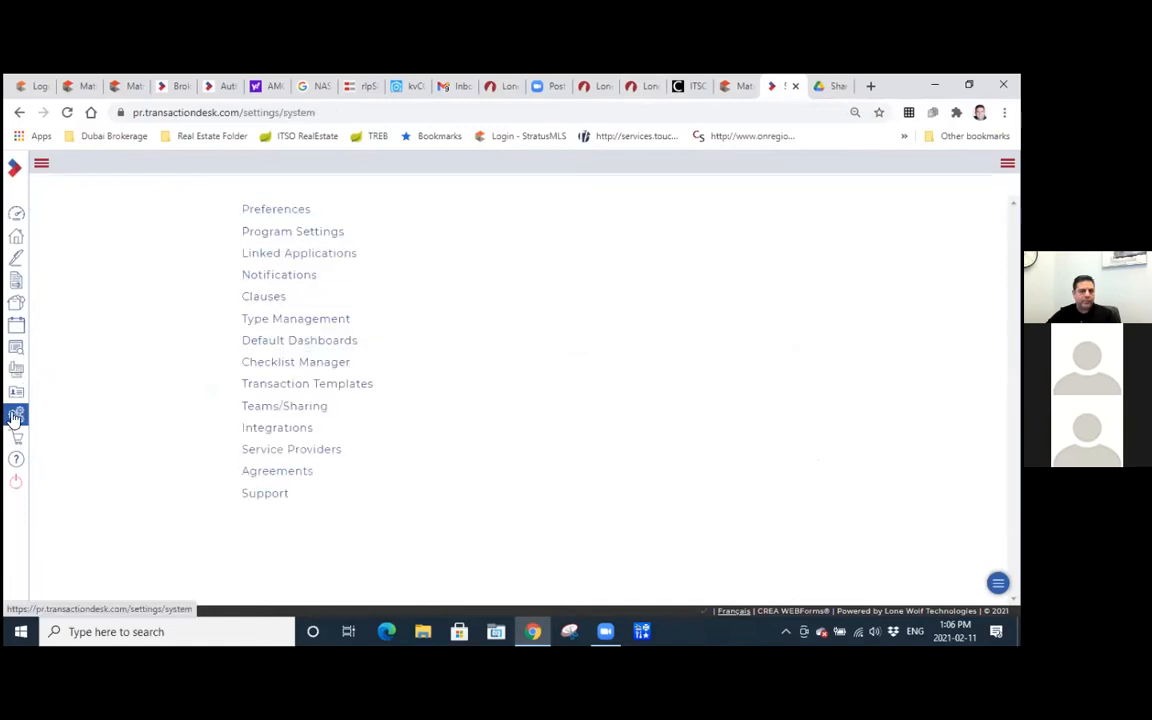
pyautogui.click(311, 236)
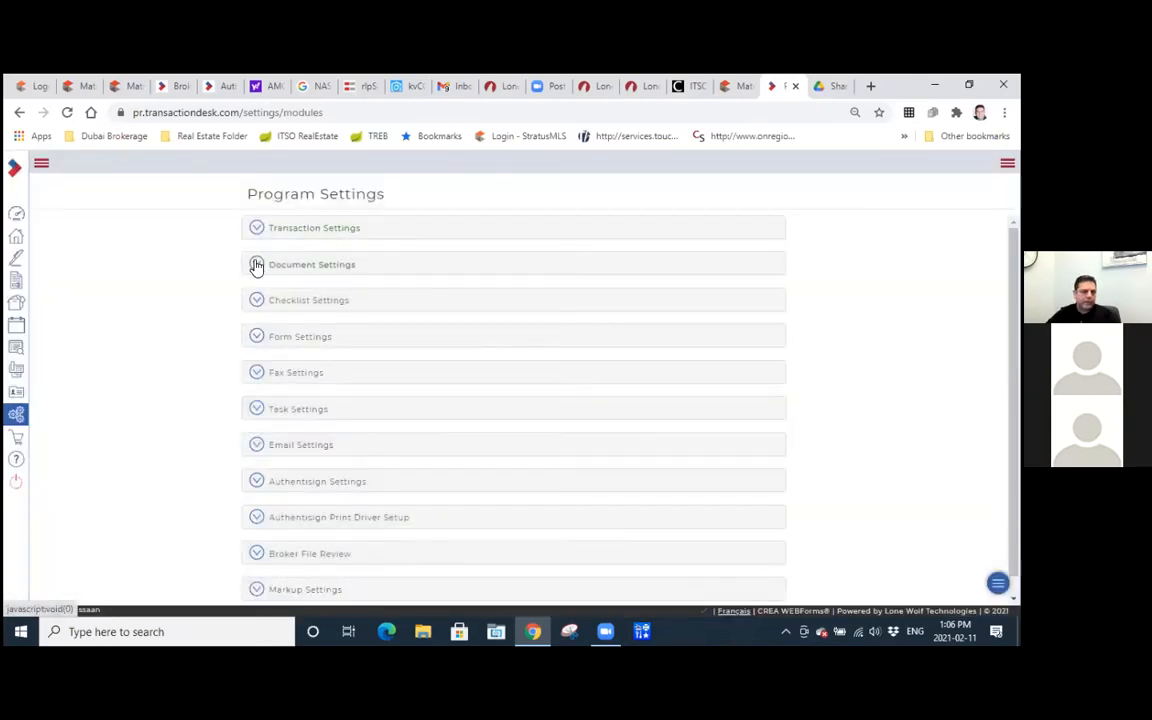
pyautogui.click(256, 265)
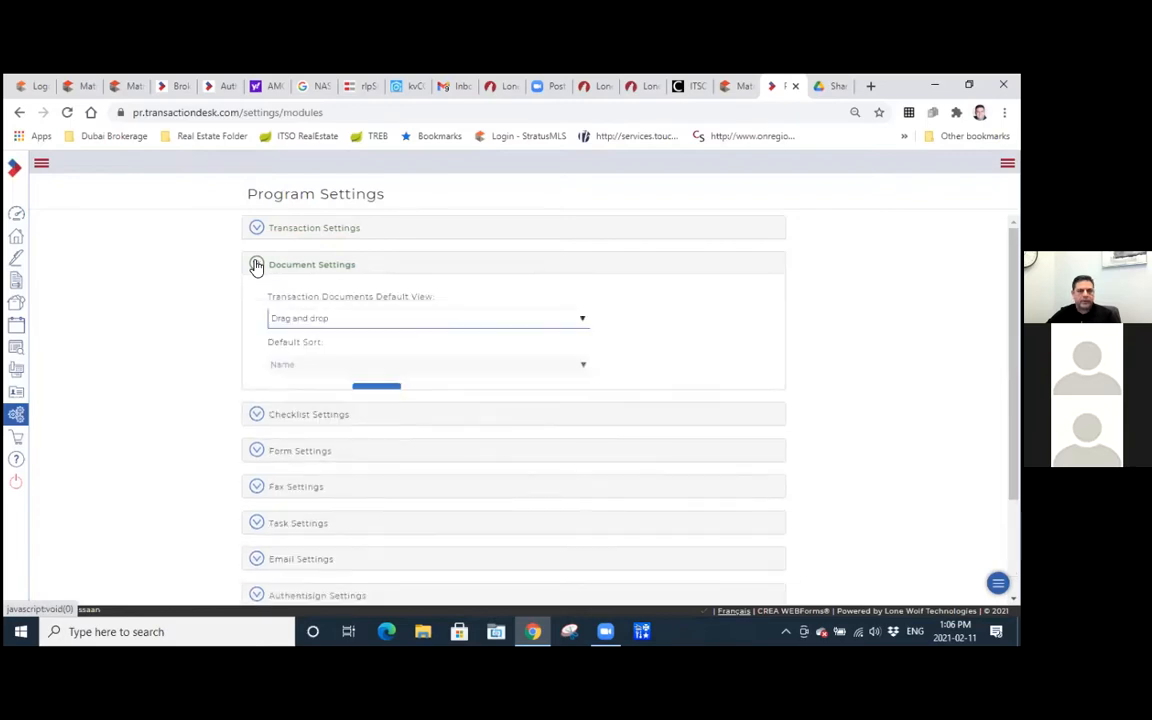
pyautogui.click(256, 266)
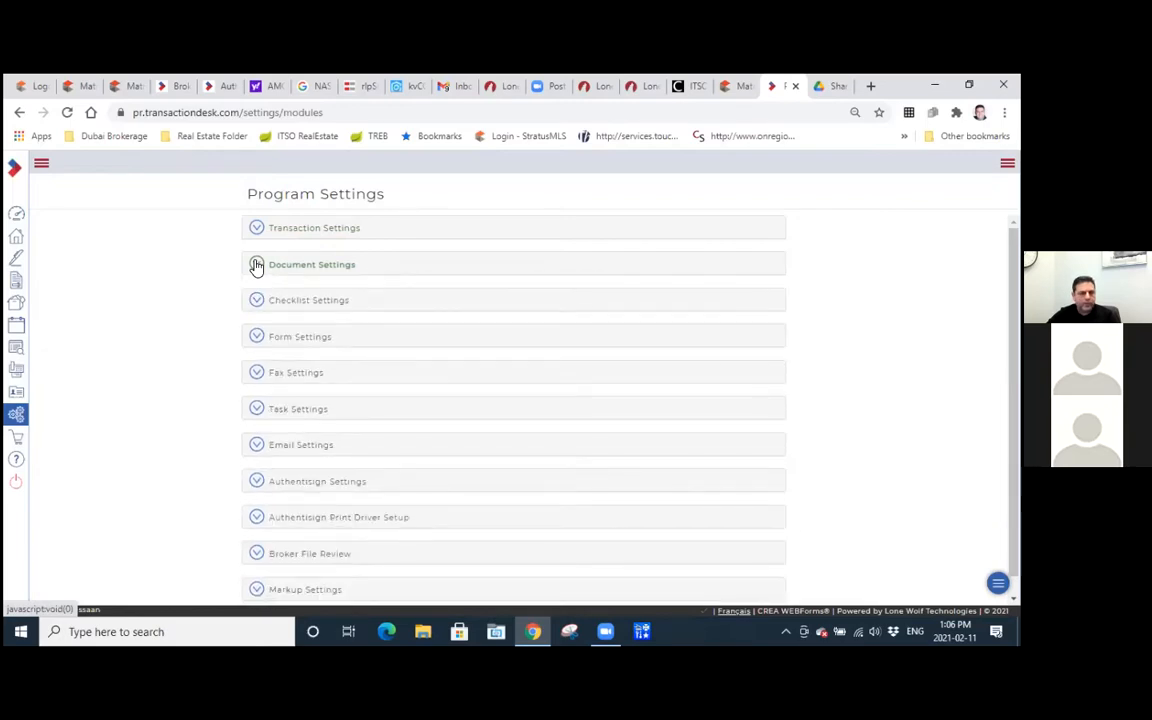
# Review the Form Settings defaults, including the available default fonts and the auto-save option, and collapse the section.
pyautogui.click(257, 337)
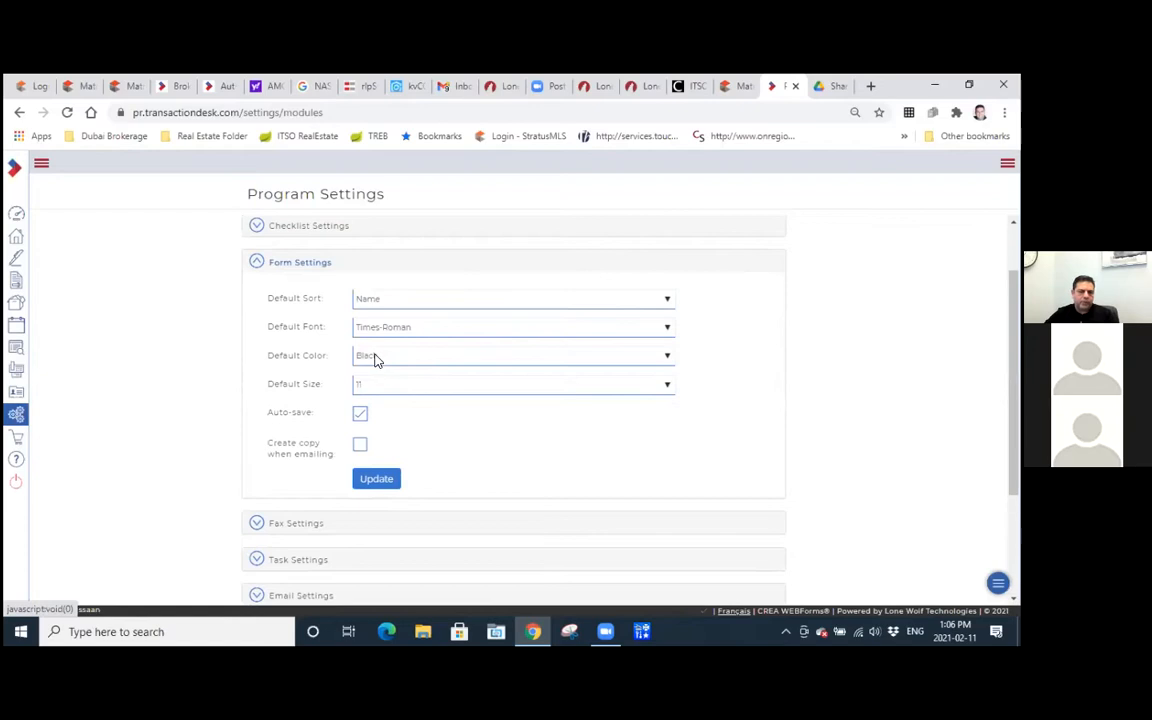
pyautogui.click(410, 330)
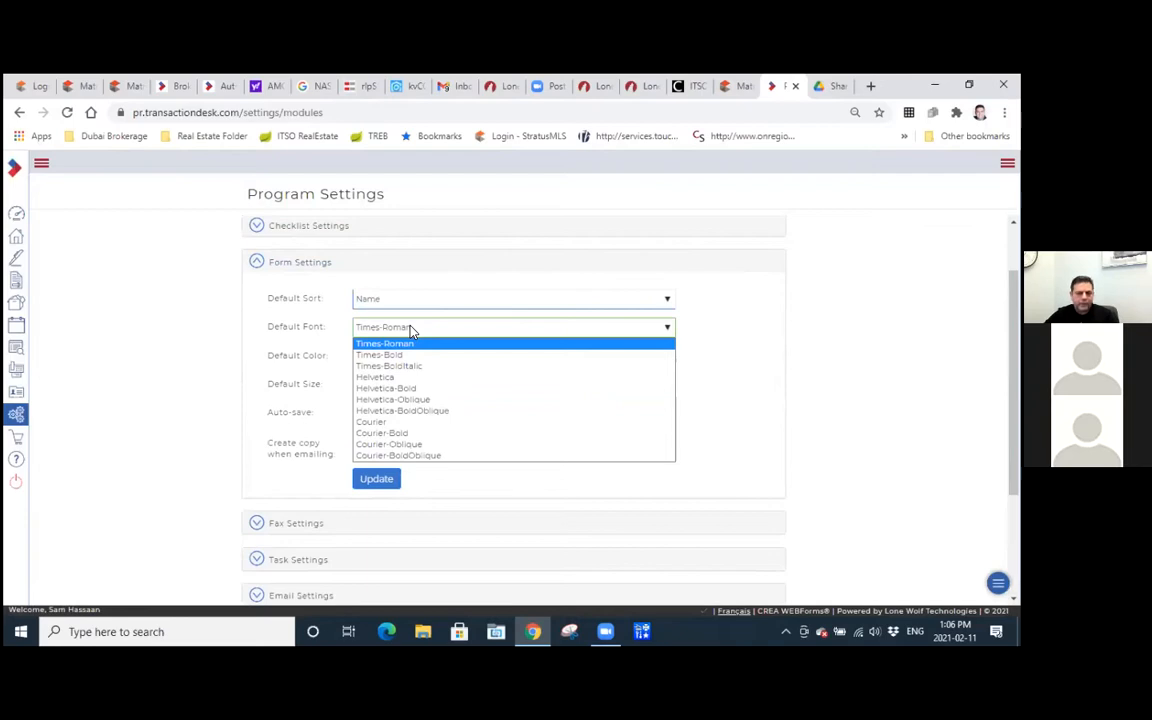
pyautogui.click(410, 330)
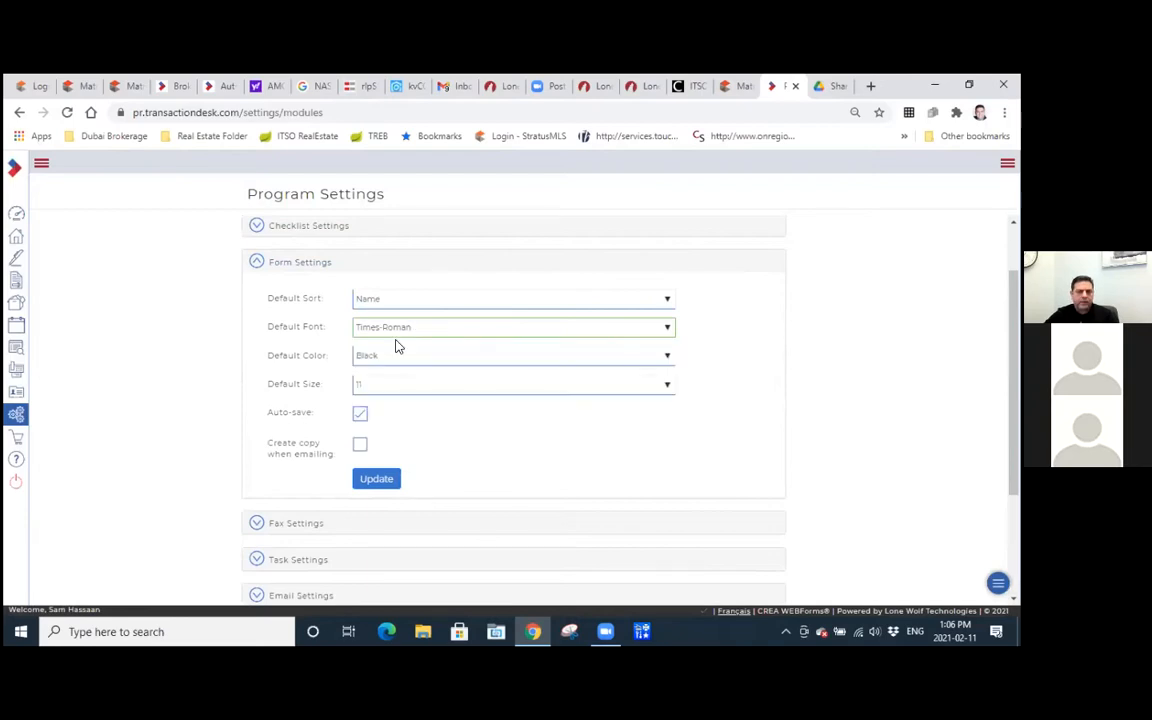
pyautogui.click(360, 415)
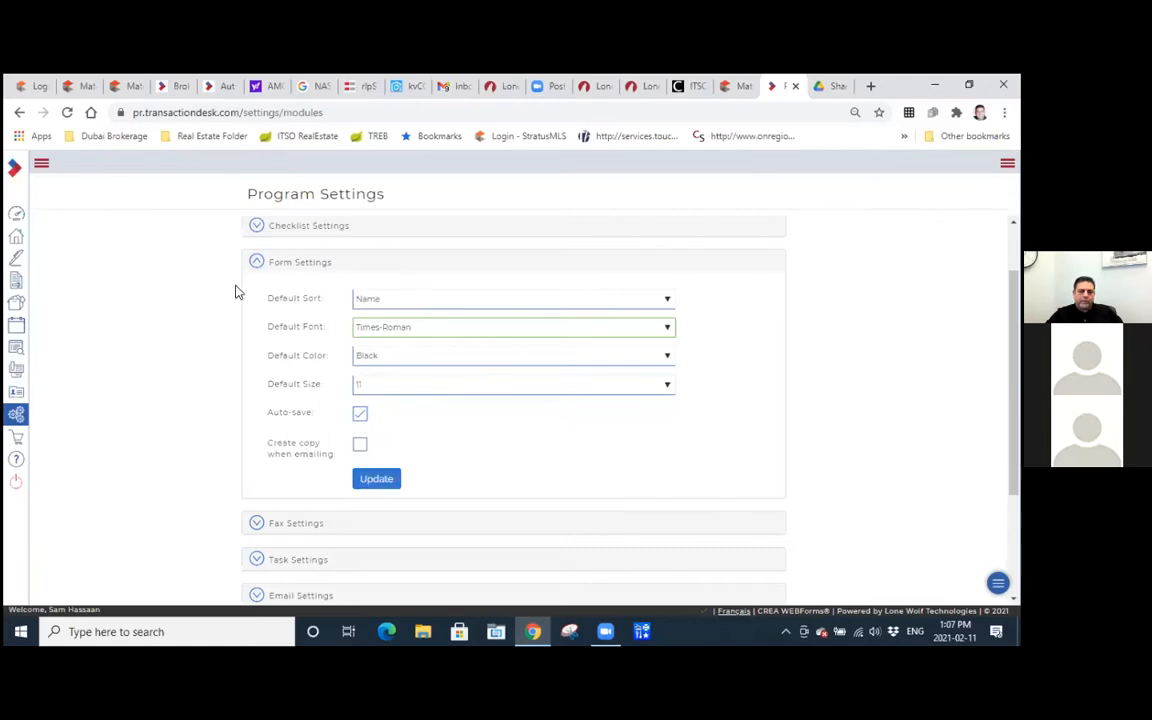
pyautogui.click(257, 263)
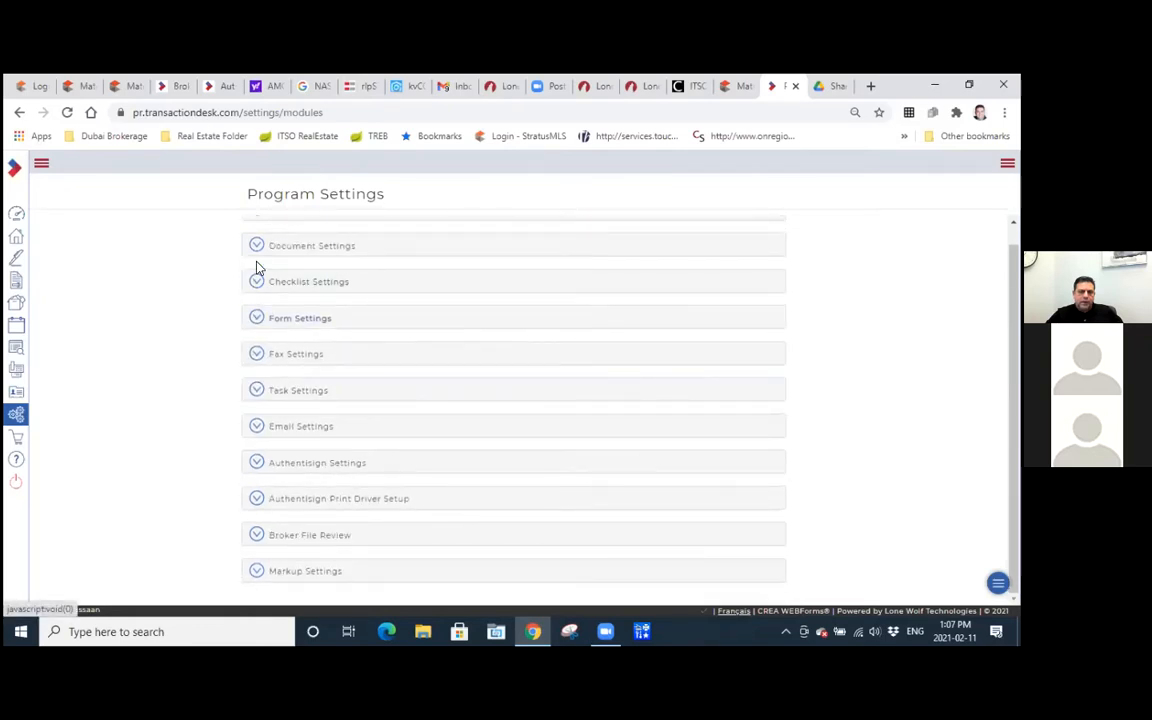
# Open Contacts, view the options for adding a contact, and look at the Broker Tools page.
pyautogui.click(16, 396)
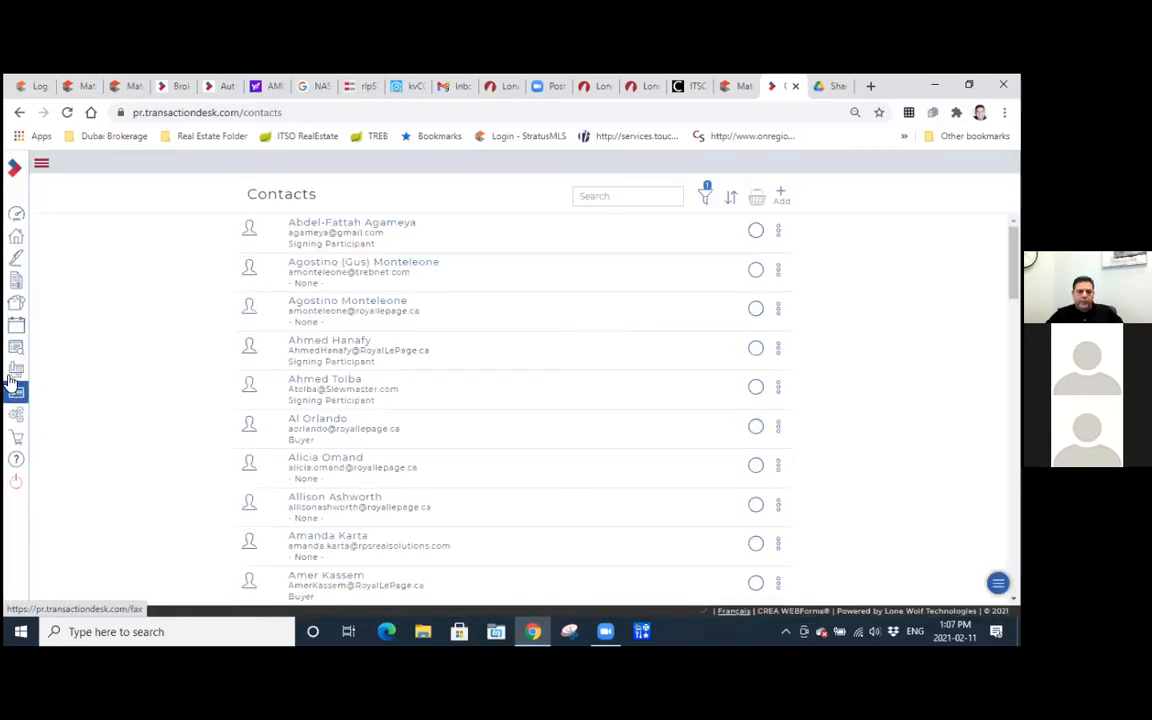
pyautogui.click(782, 196)
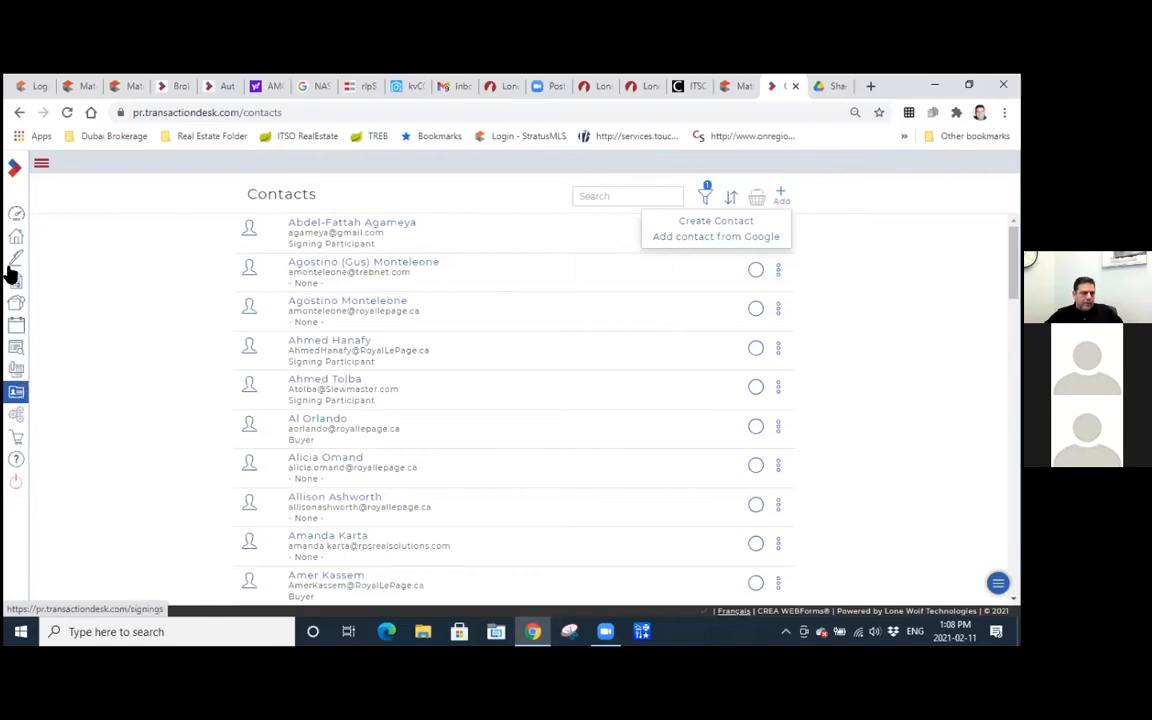
pyautogui.click(16, 348)
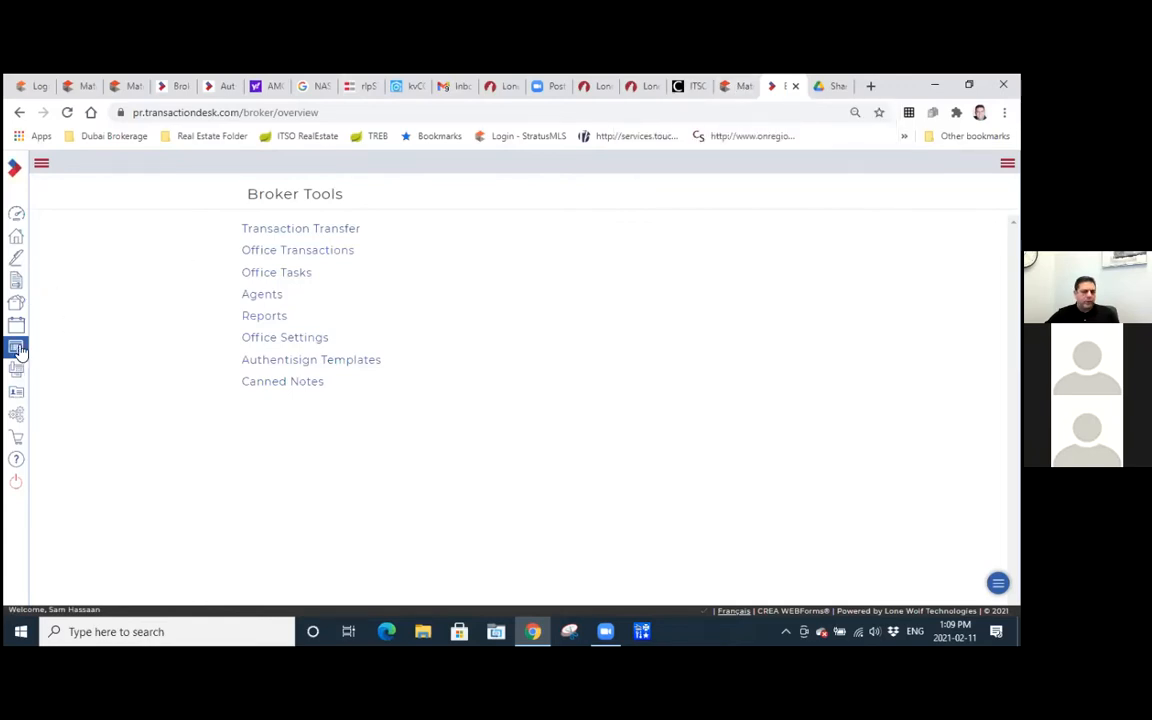
# Open Transaction Templates from Setup and examine the RLP_OAK condo, freehold and commercial templates for listings, offers and leases.
pyautogui.click(16, 416)
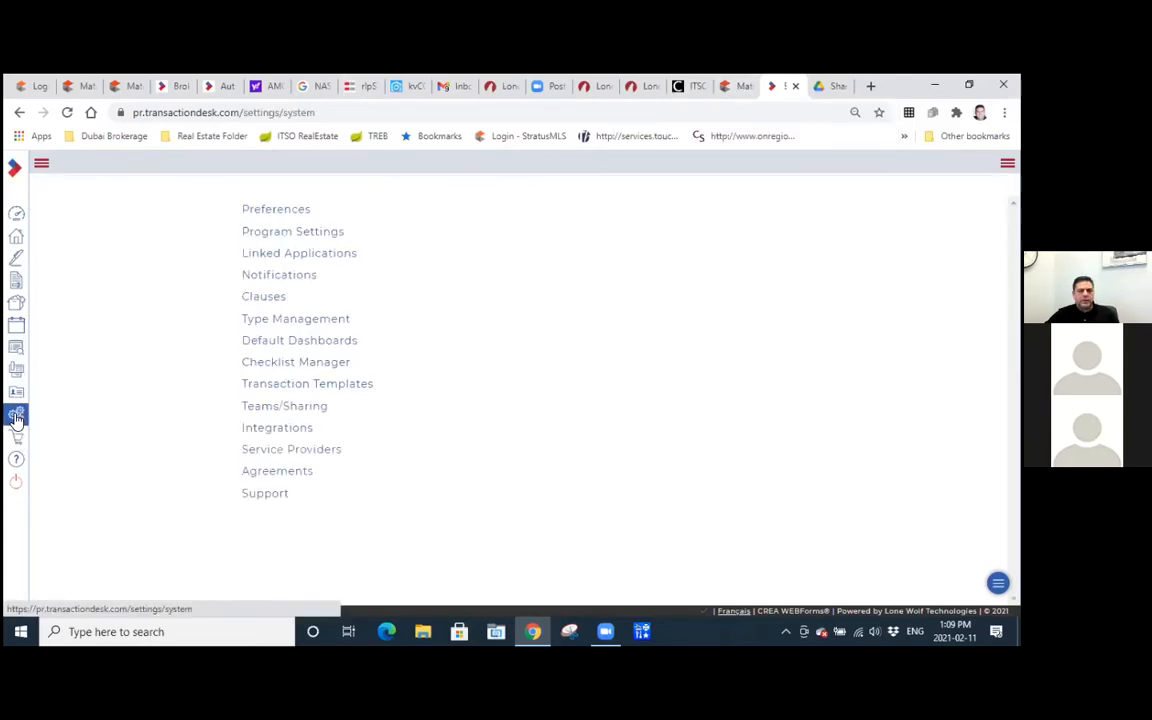
pyautogui.click(359, 387)
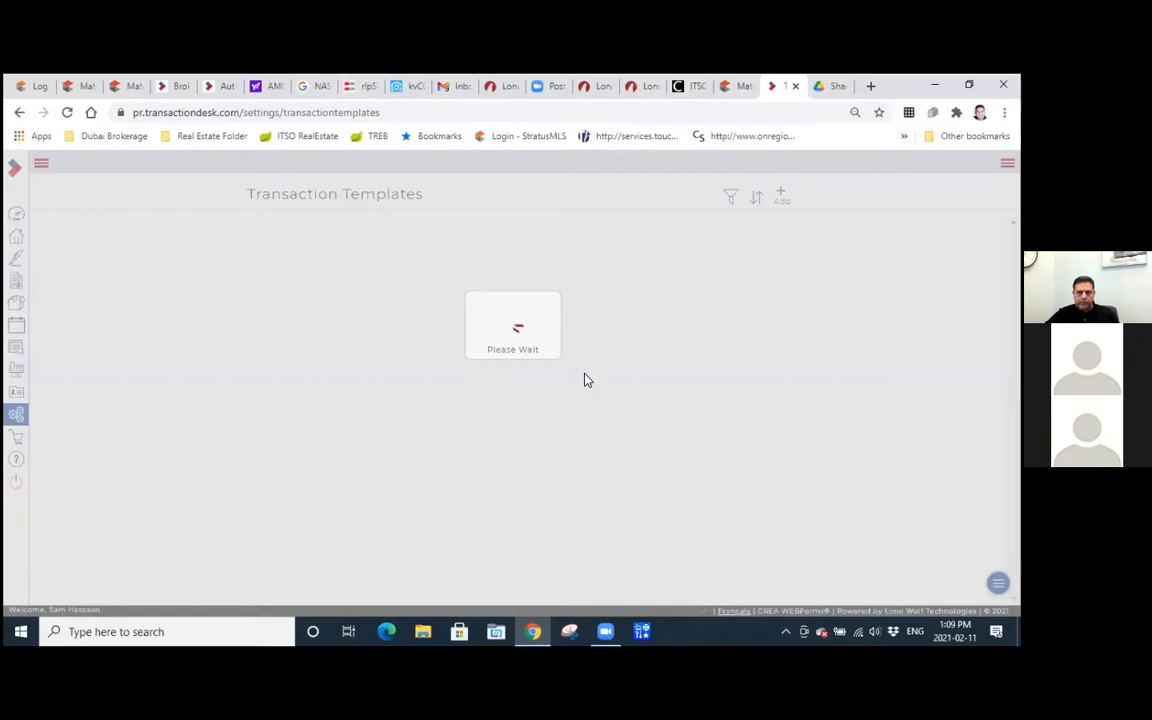
pyautogui.scroll(-5, 586, 380)
pyautogui.scroll(-4, 586, 380)
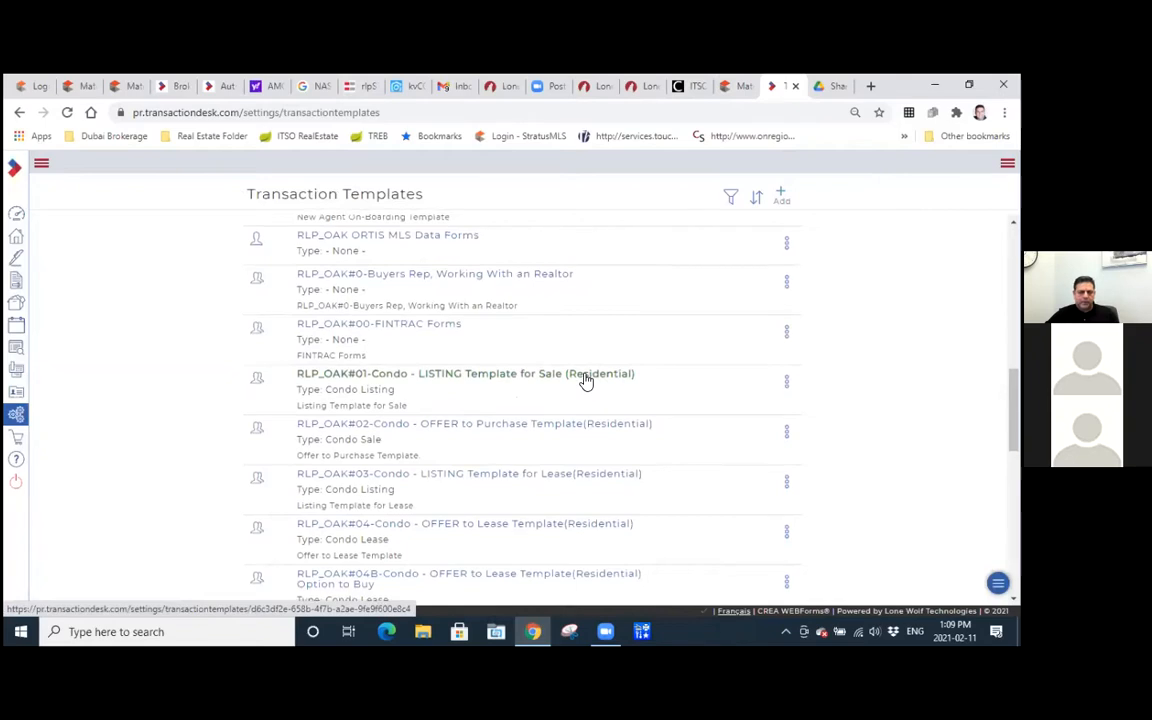
pyautogui.scroll(-1, 586, 380)
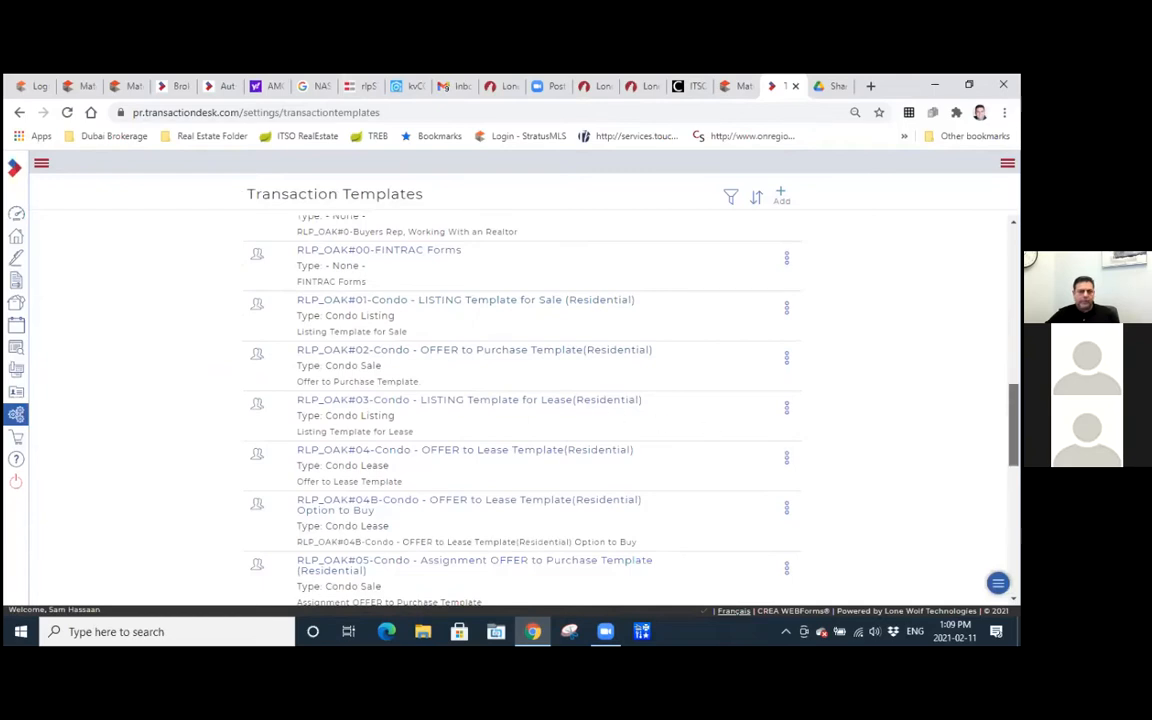
pyautogui.moveTo(1013, 425); pyautogui.dragTo(1013, 440)
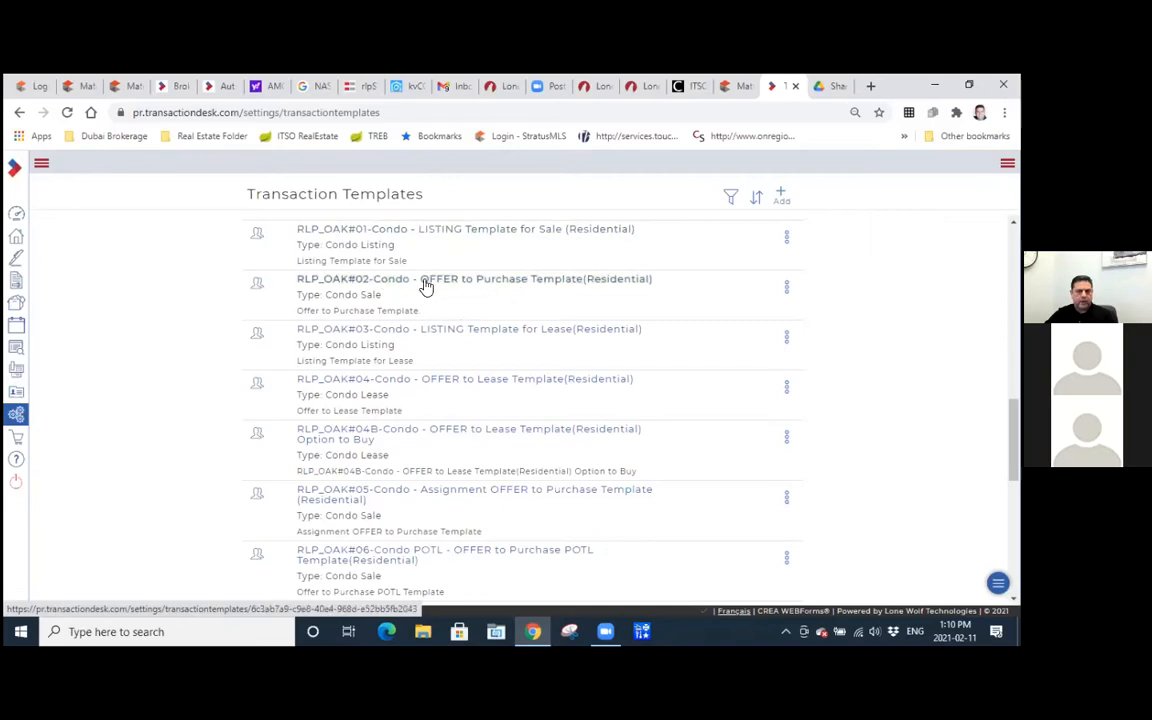
pyautogui.scroll(-1, 183, 335)
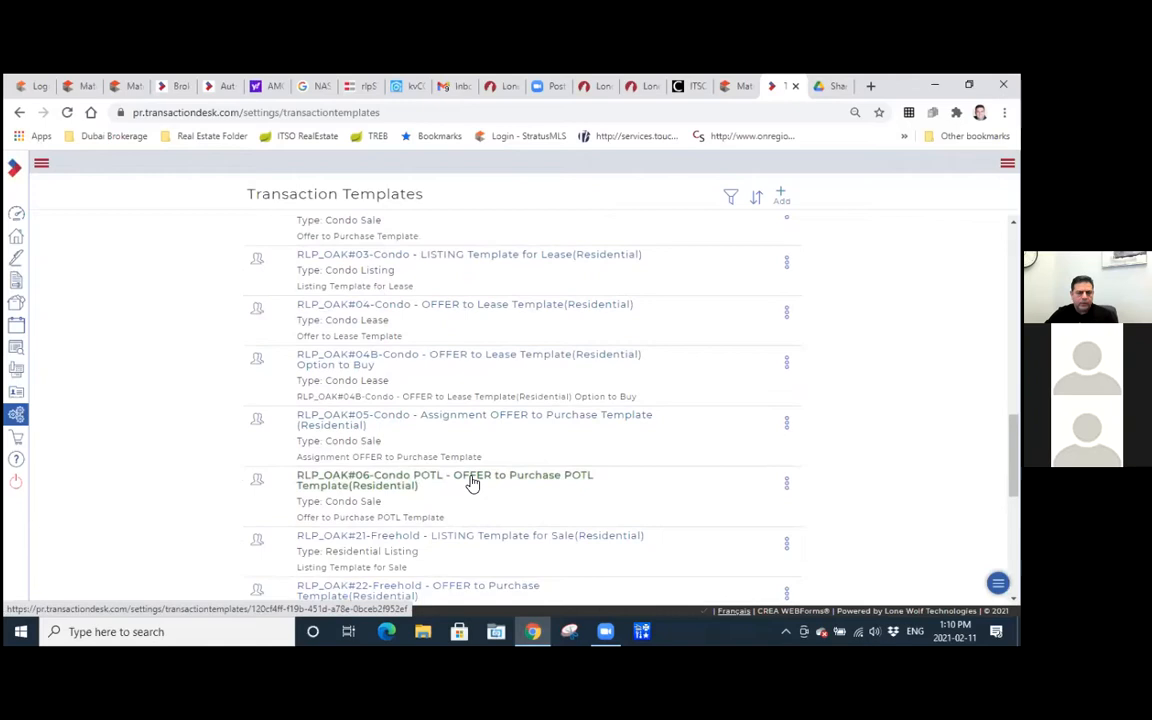
pyautogui.scroll(-3, 472, 483)
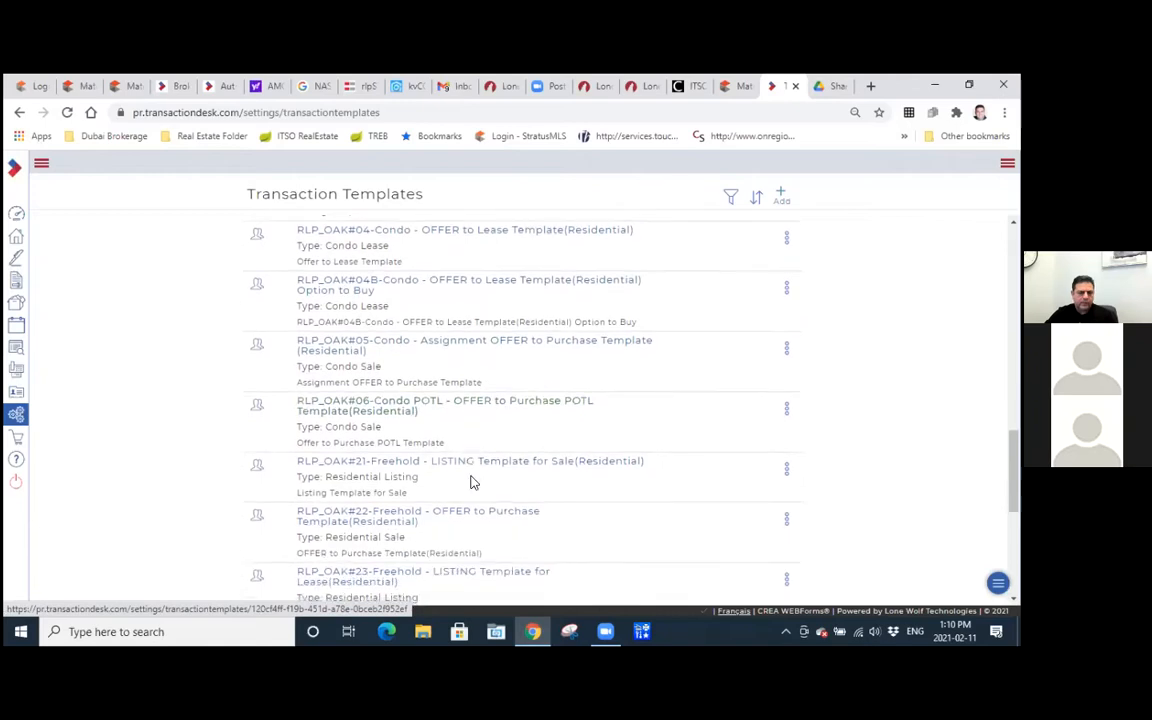
pyautogui.scroll(-1, 472, 483)
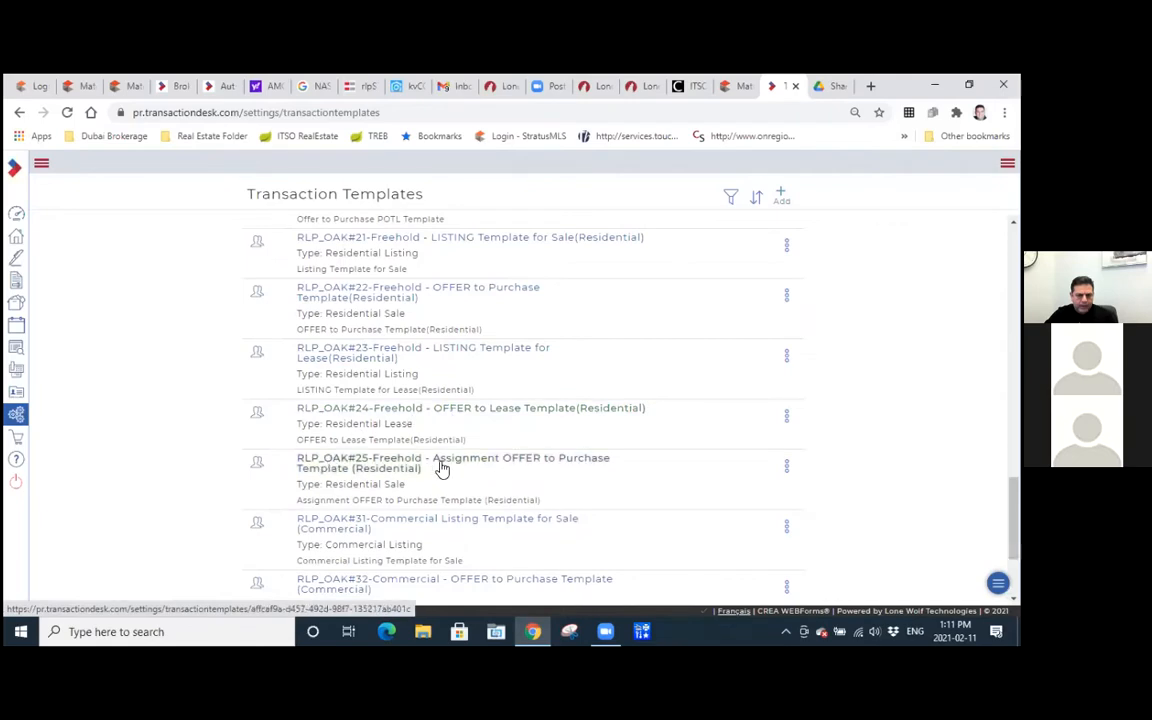
pyautogui.scroll(-3, 457, 467)
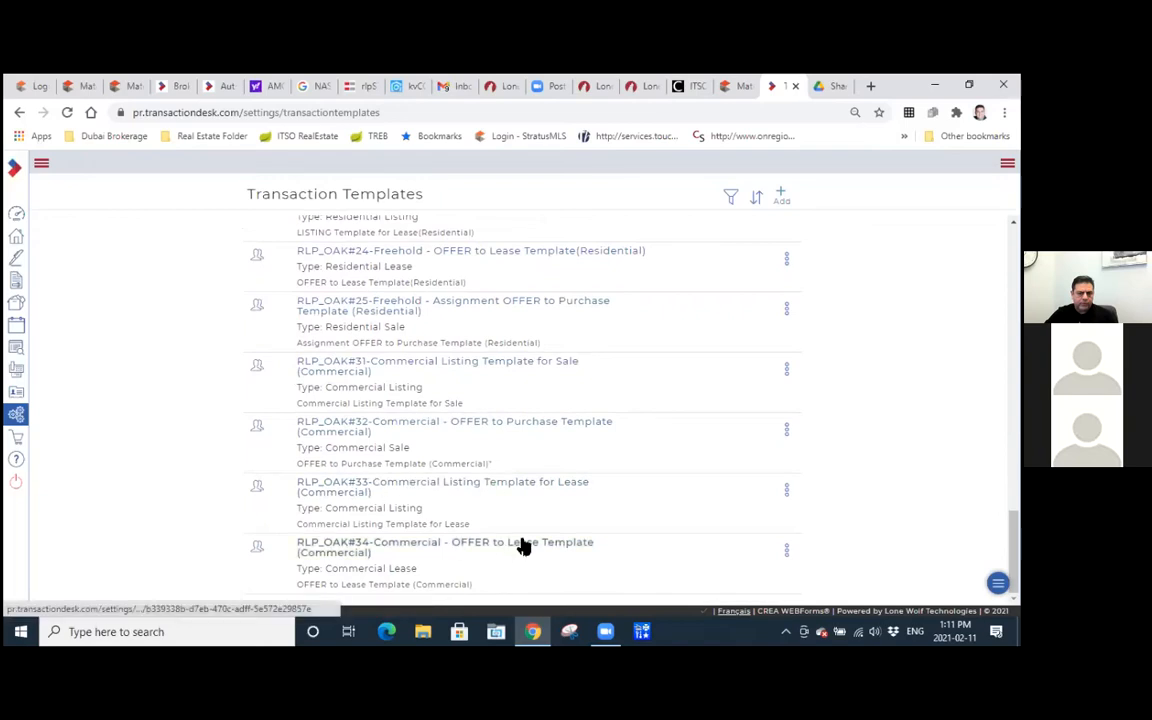
pyautogui.scroll(3, 528, 455)
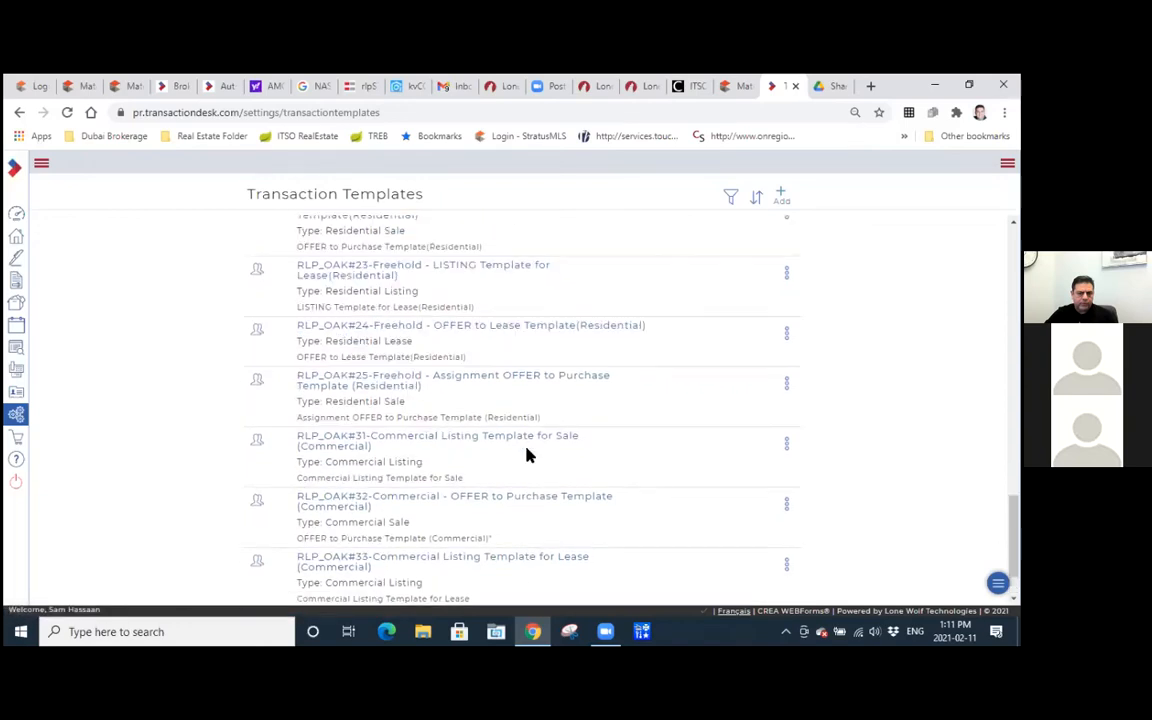
pyautogui.scroll(2, 530, 455)
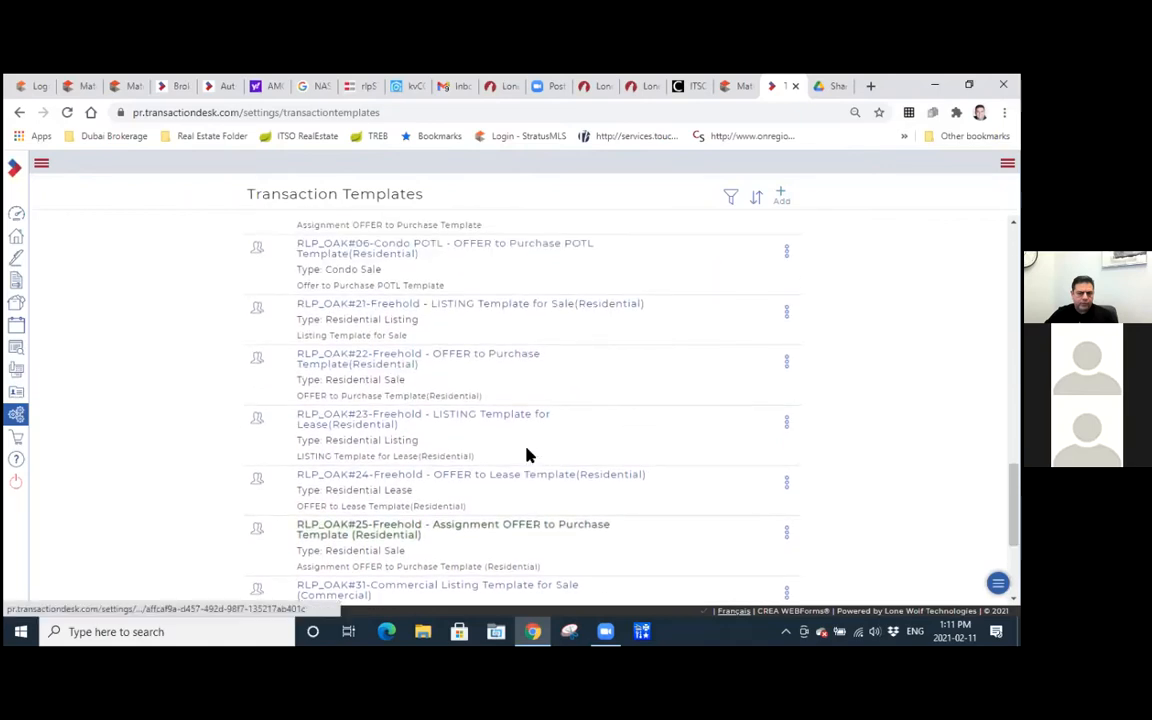
pyautogui.scroll(3, 528, 455)
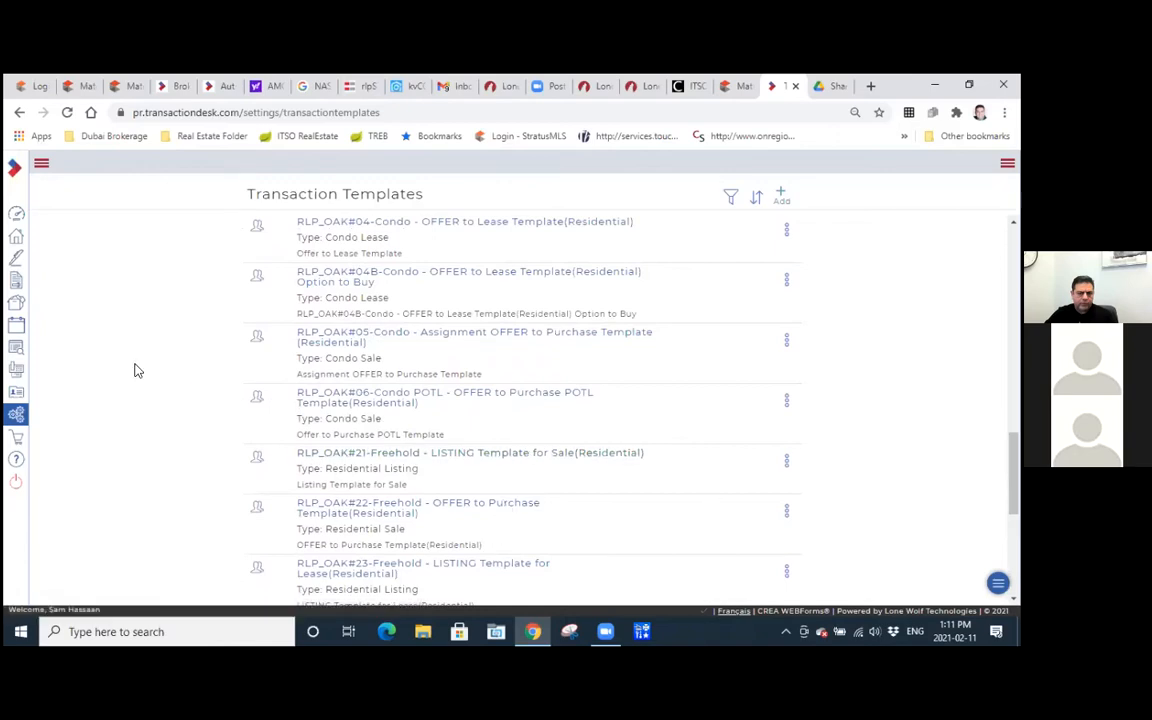
pyautogui.scroll(7, 113, 351)
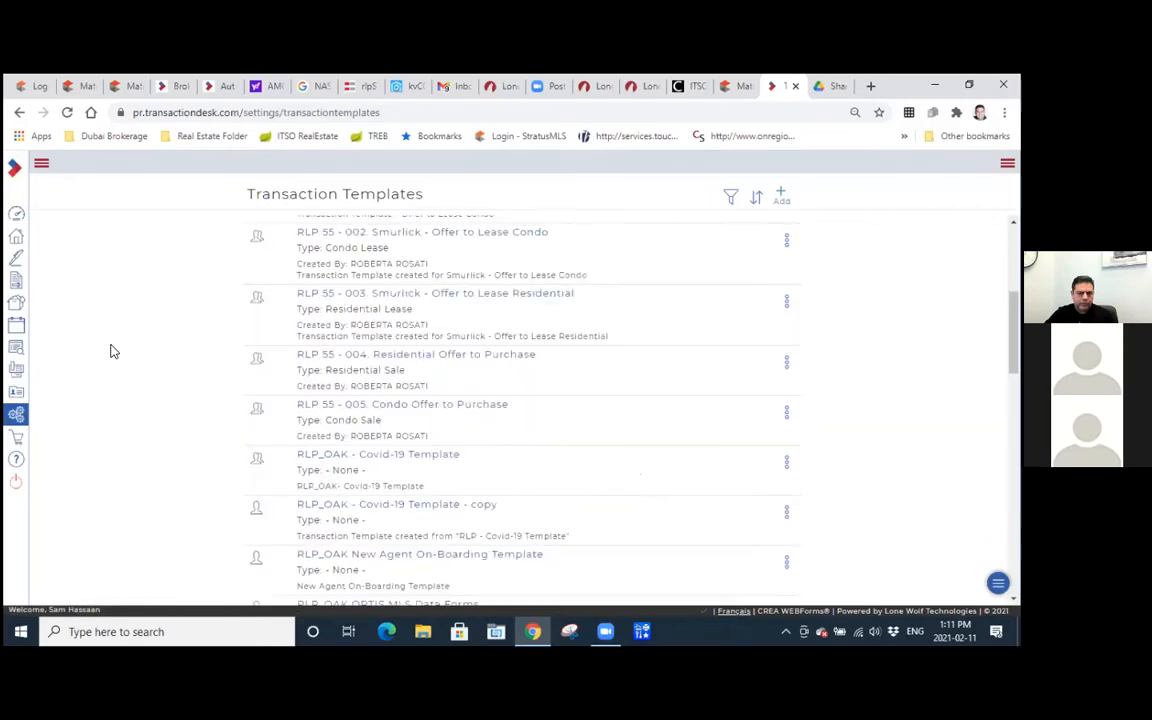
pyautogui.scroll(3, 113, 351)
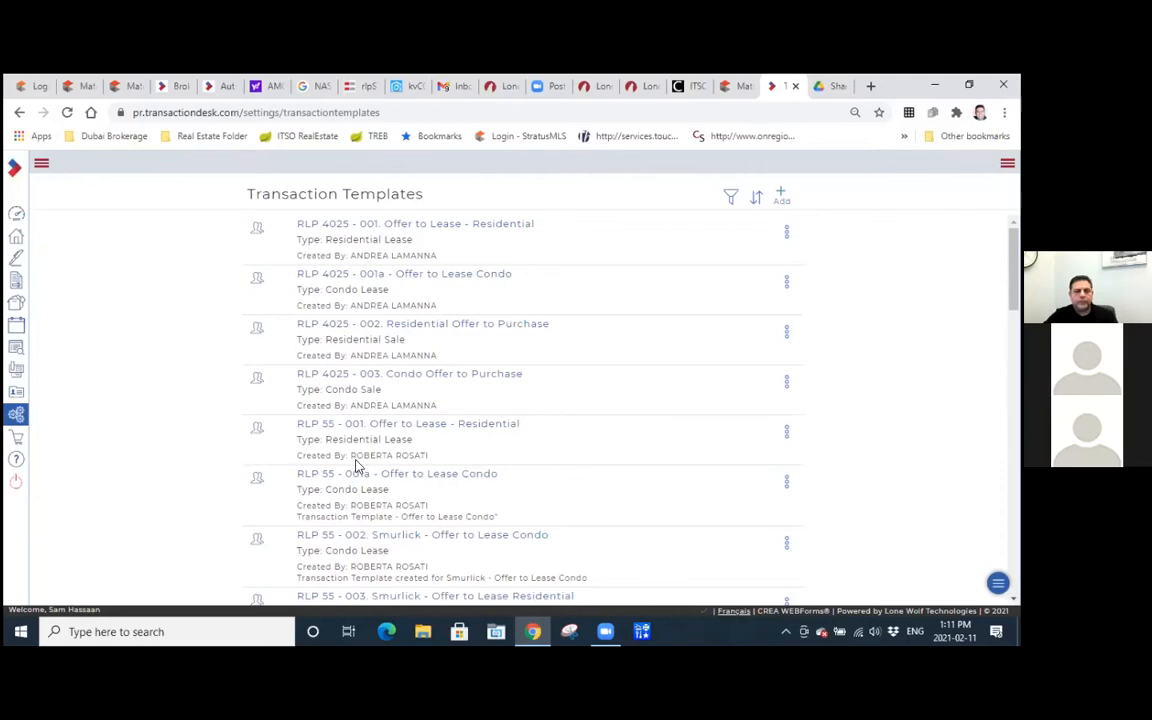
# Reopen Transaction Templates from Setup and show the actions available for the RLP_OAK#06-Condo POTL template.
pyautogui.click(15, 418)
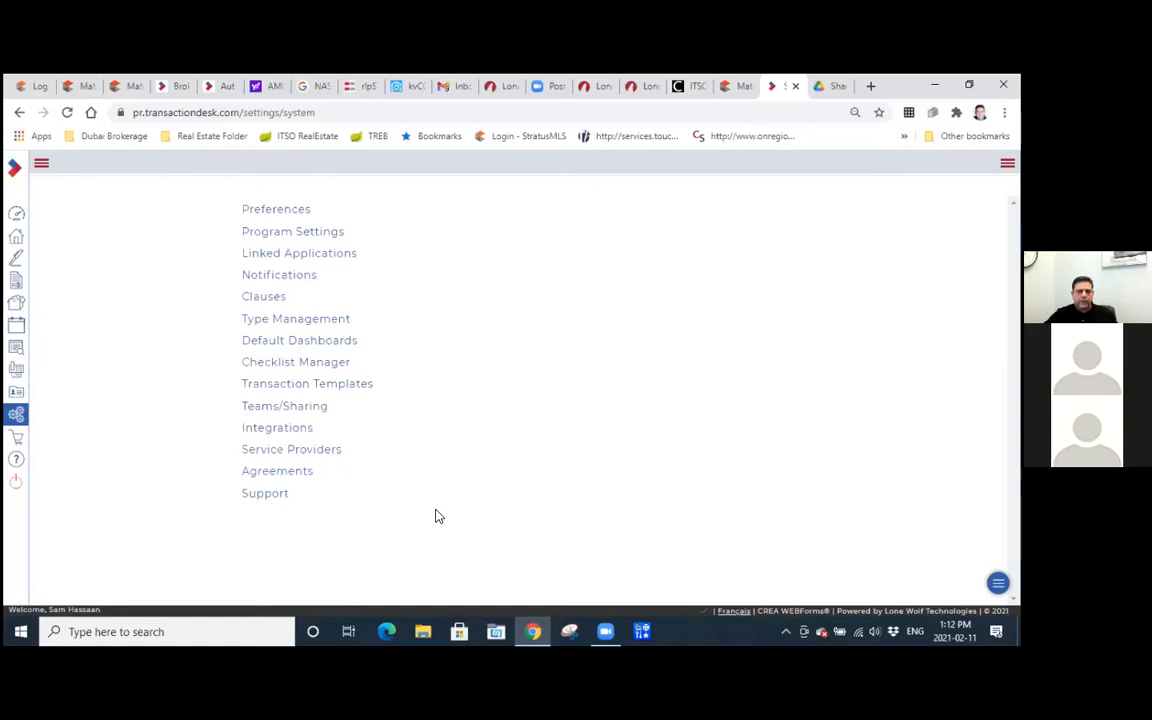
pyautogui.click(296, 387)
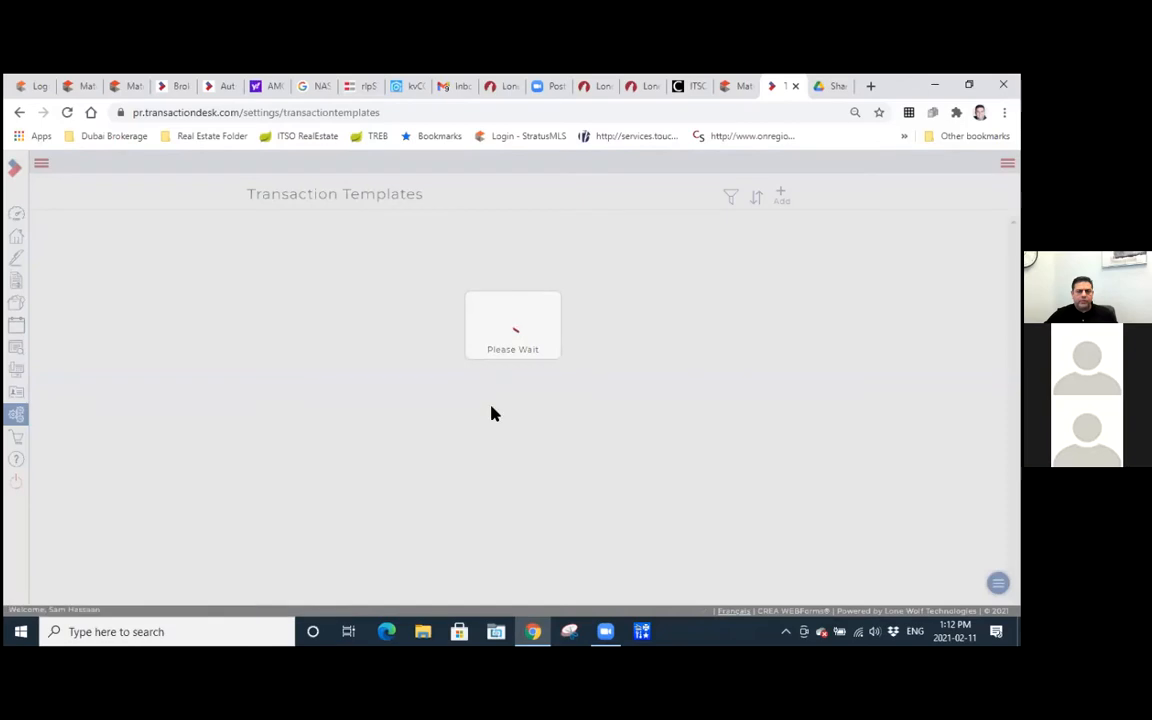
pyautogui.scroll(-5, 489, 420)
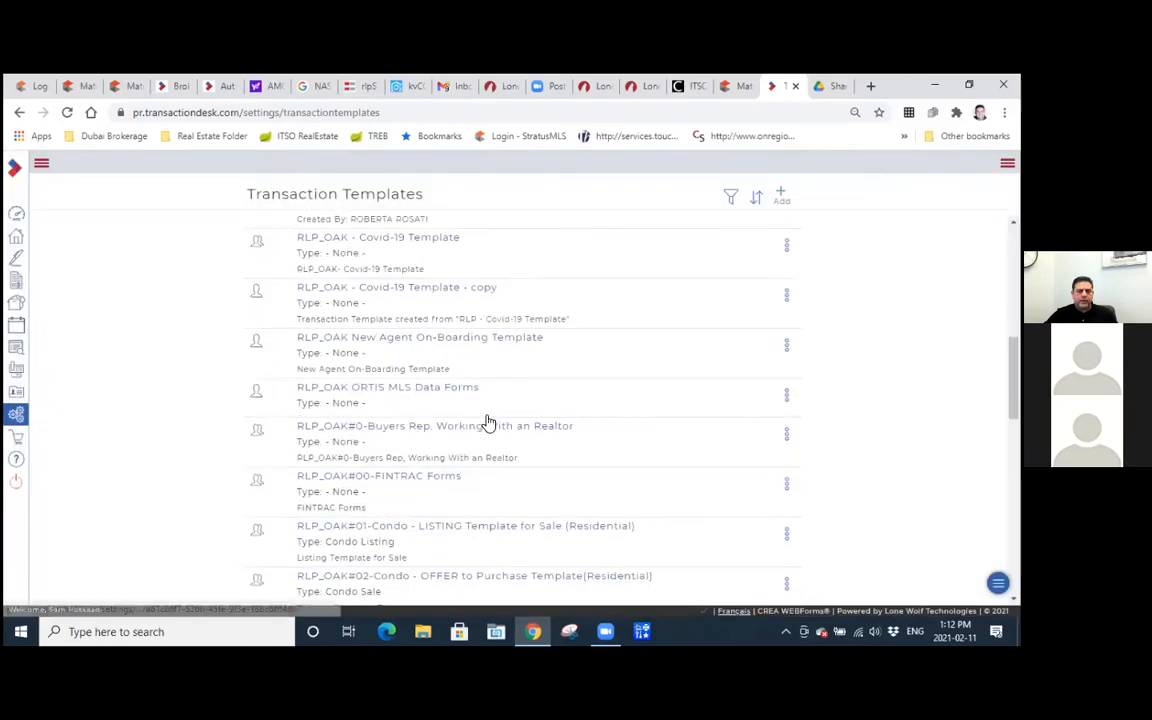
pyautogui.scroll(-5, 489, 424)
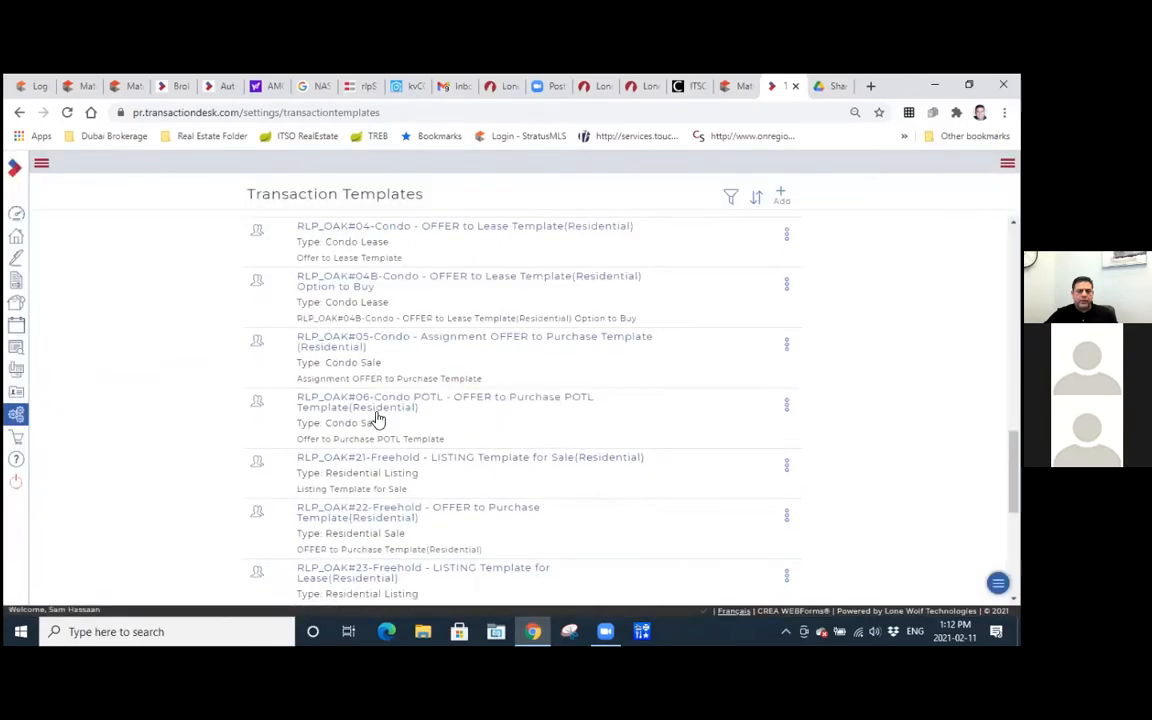
pyautogui.click(785, 411)
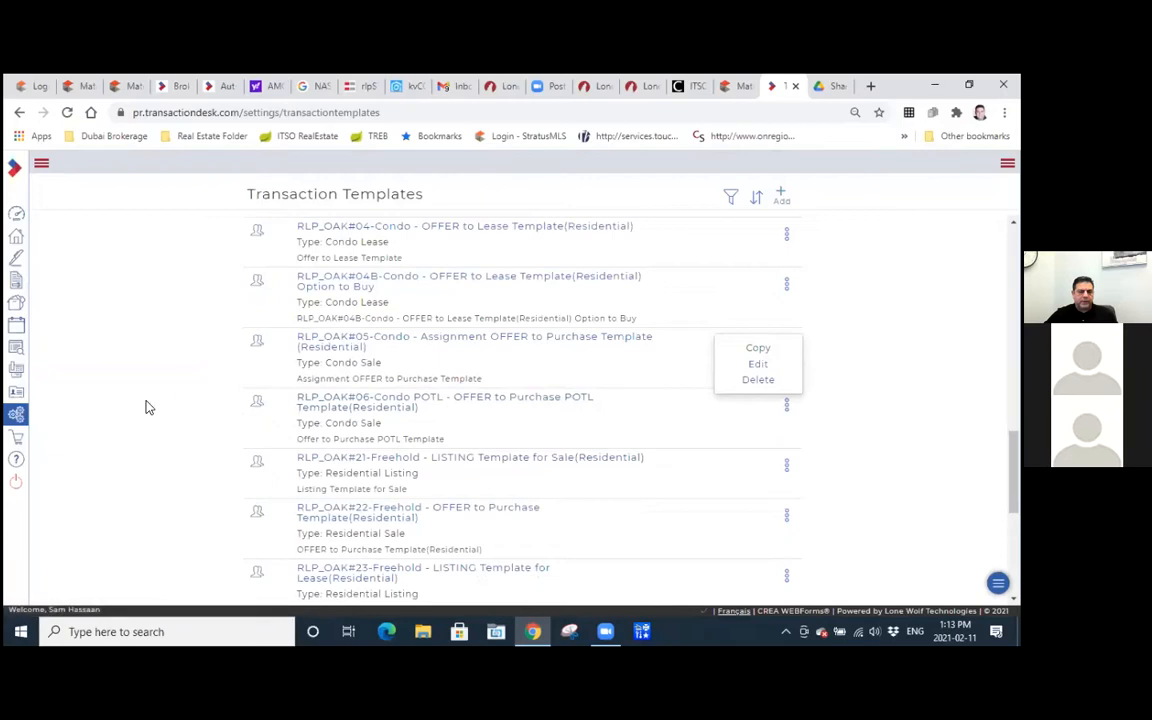
# Open Setup, switch to the ITSO Matrix site and start a Residential property search.
pyautogui.click(16, 414)
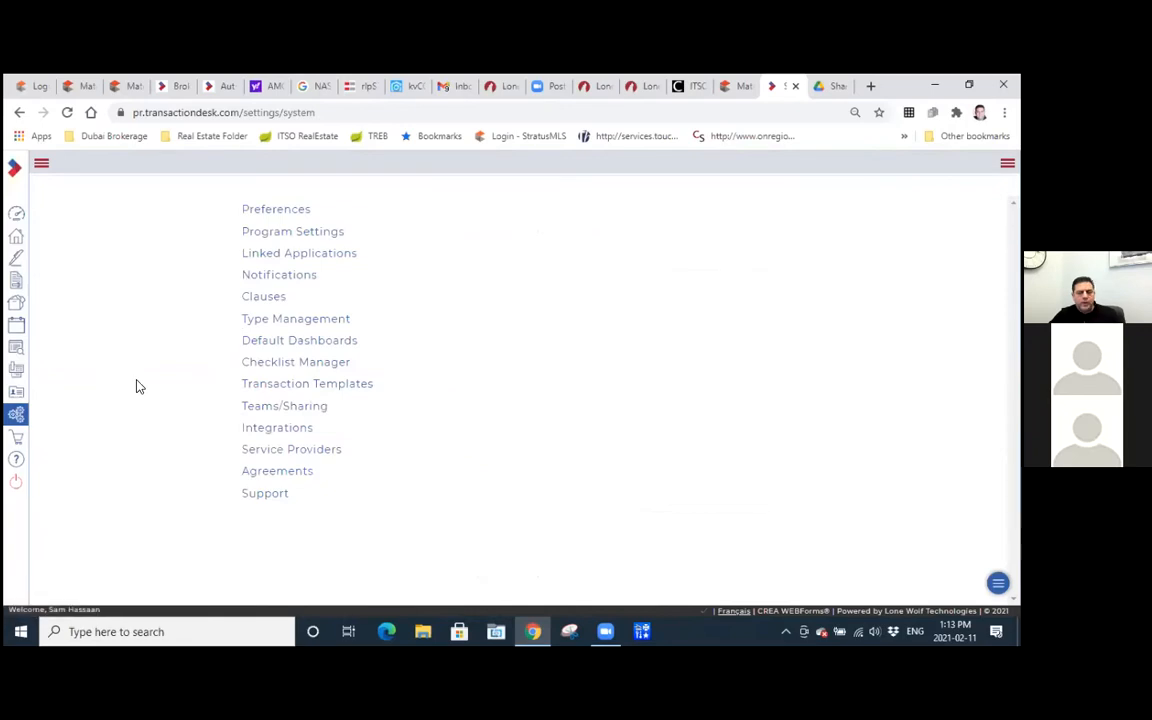
pyautogui.click(725, 87)
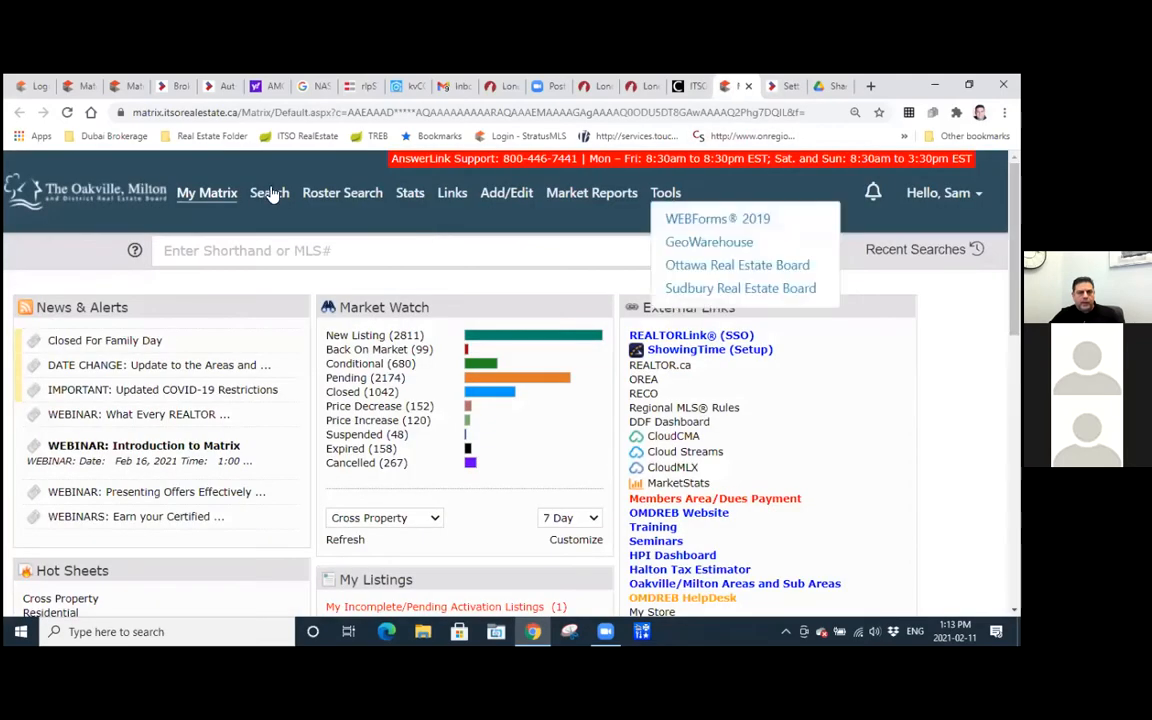
pyautogui.moveTo(268, 193)
pyautogui.click(285, 226)
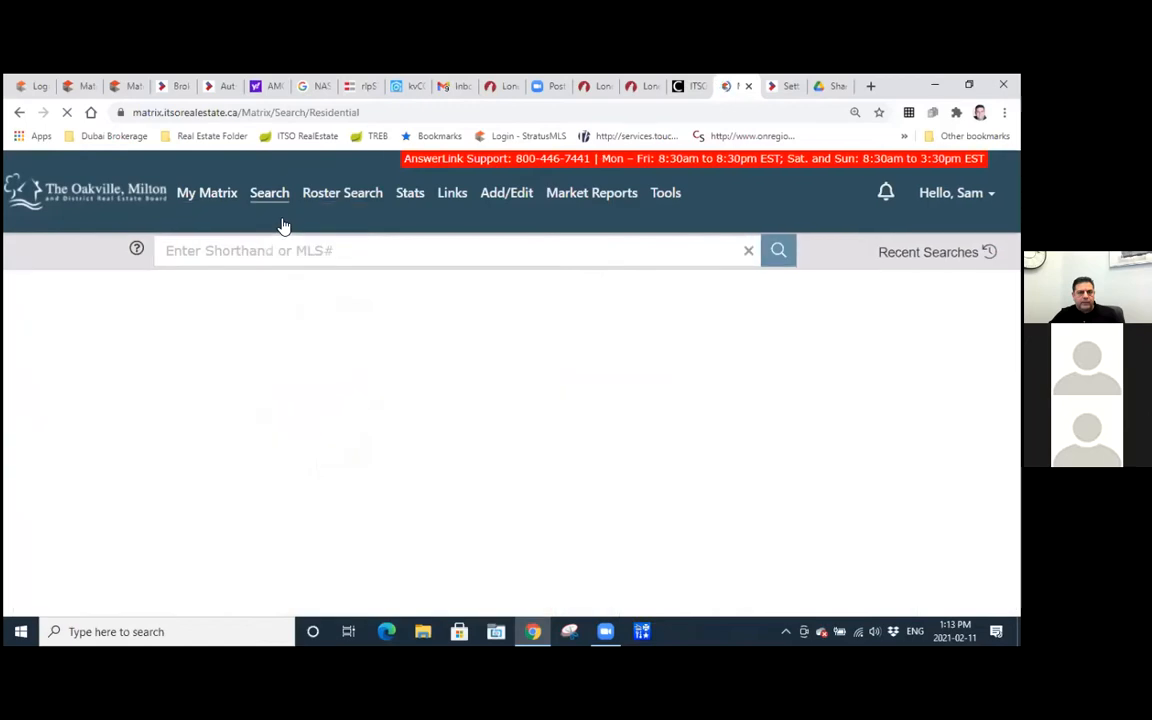
# Limit the search to the Halton region, the 1 - Oakville municipality and detached properties.
pyautogui.scroll(-3, 437, 402)
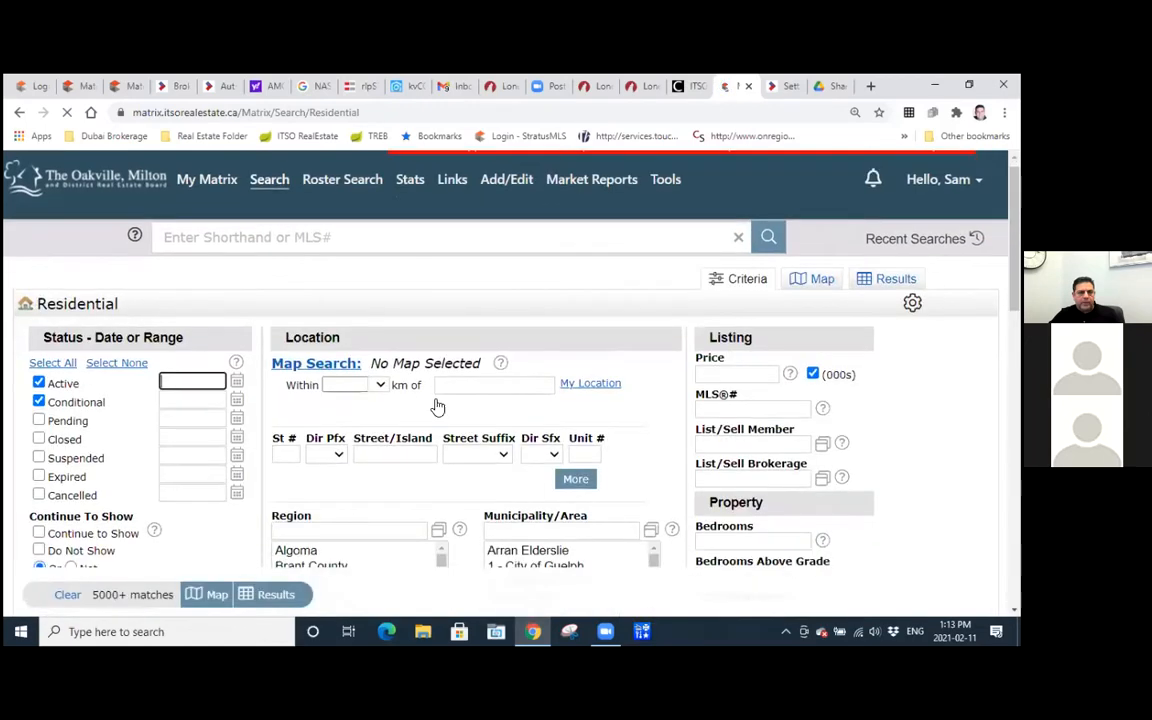
pyautogui.moveTo(297, 423); pyautogui.dragTo(440, 482)
pyautogui.click(515, 414)
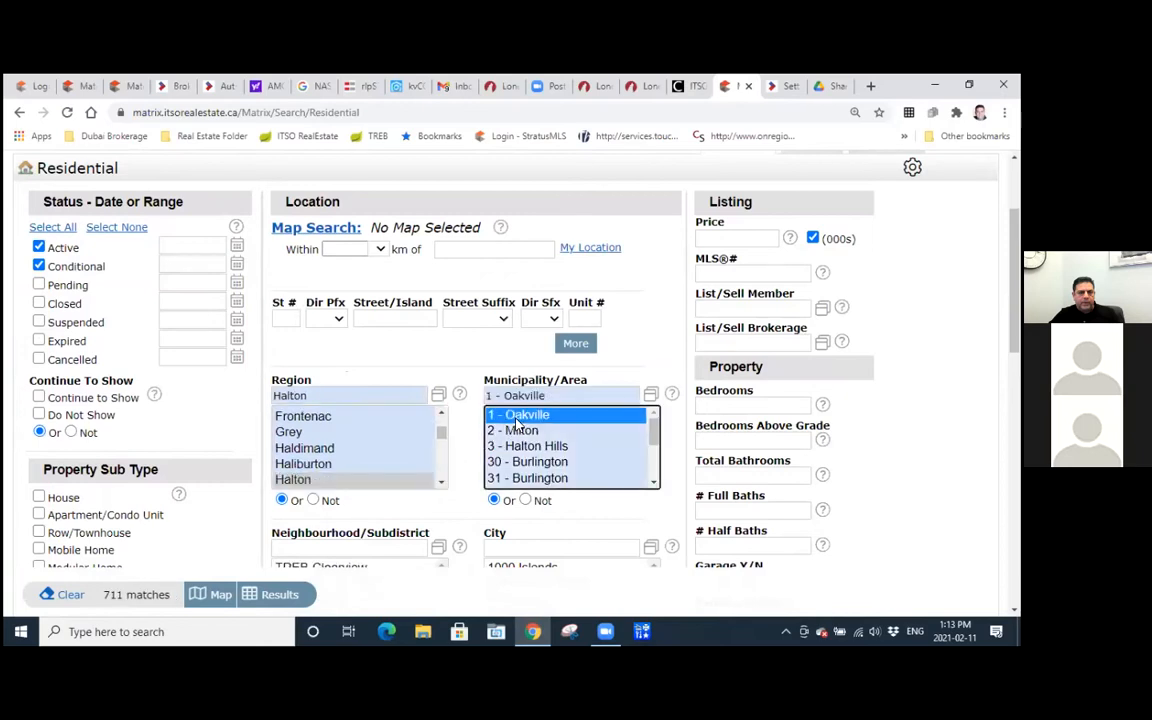
pyautogui.scroll(-3, 195, 413)
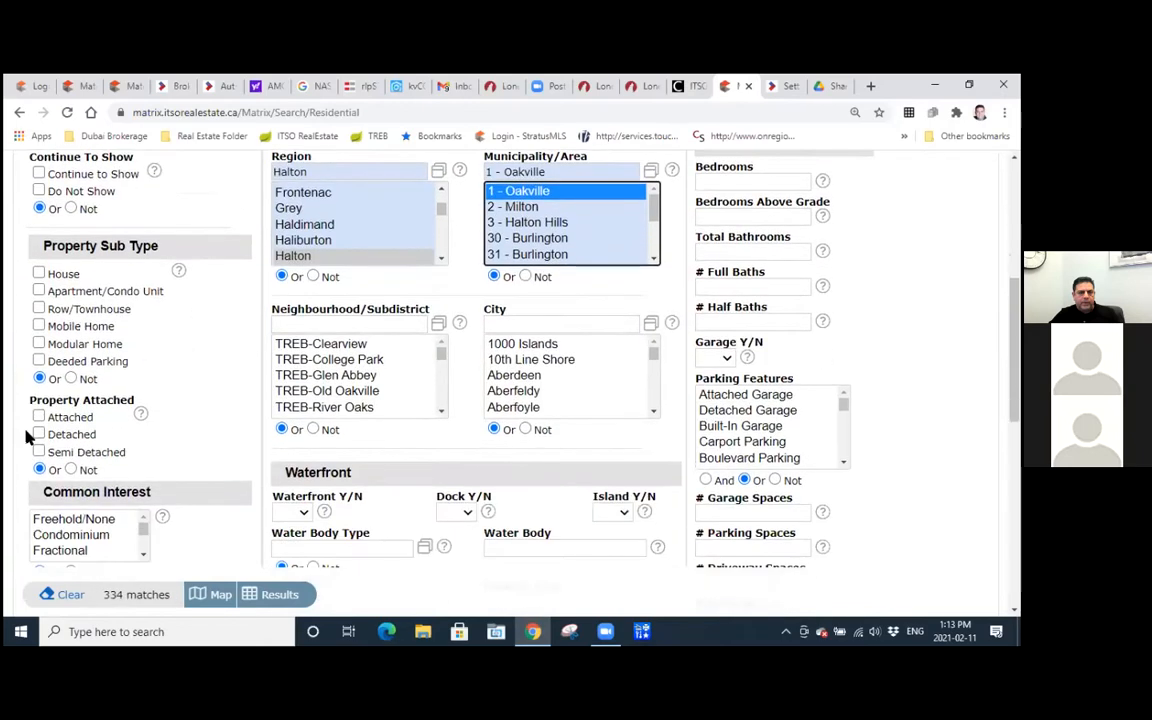
pyautogui.click(39, 434)
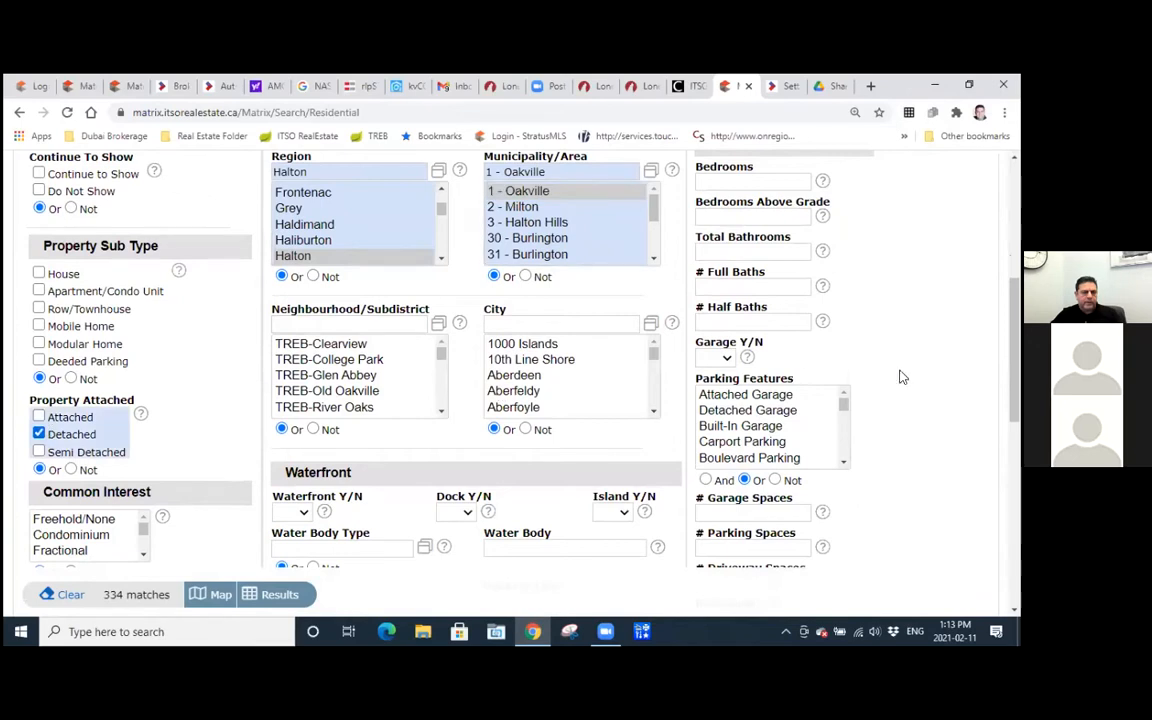
pyautogui.scroll(5, 500, 360)
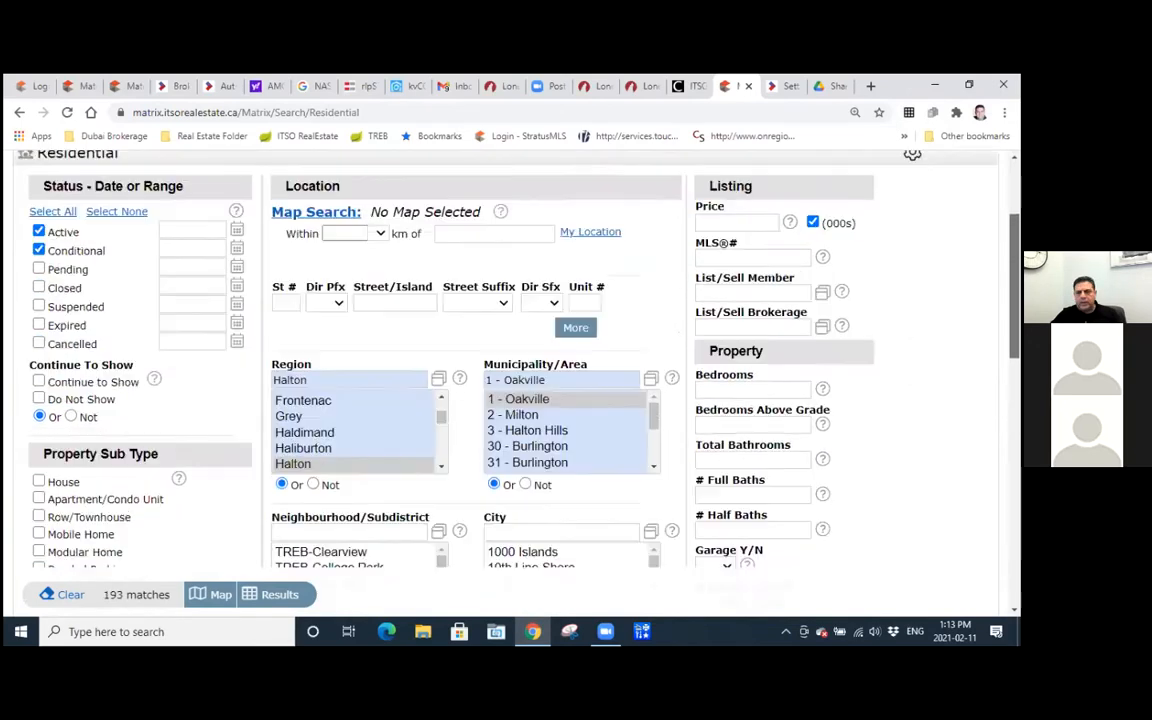
pyautogui.scroll(-2, 500, 360)
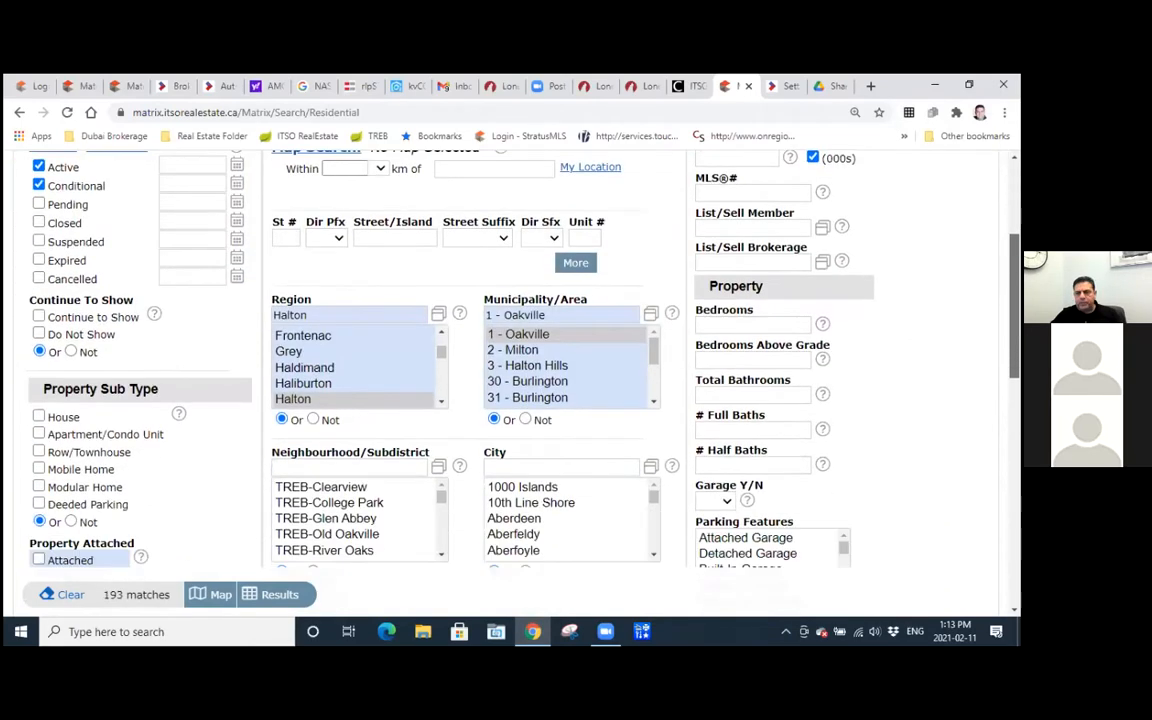
pyautogui.scroll(1, 849, 278)
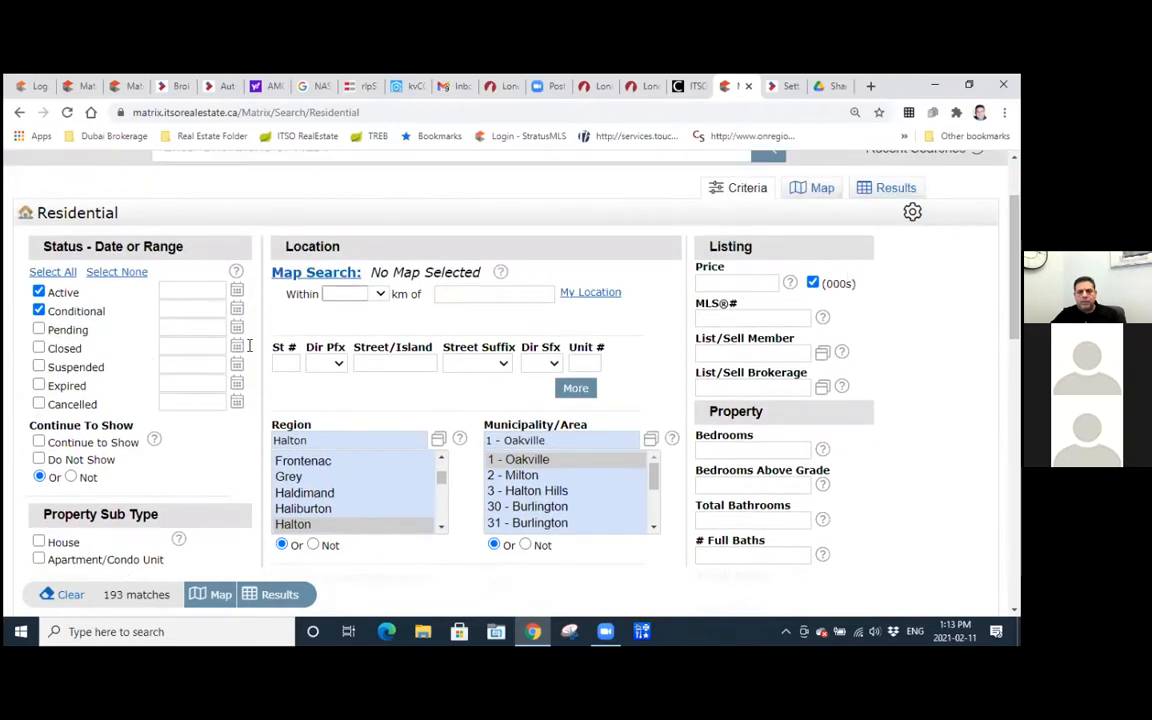
# Exclude Conditional listings, set the price range to 1300-1800 in thousands and show the matching listings.
pyautogui.click(40, 311)
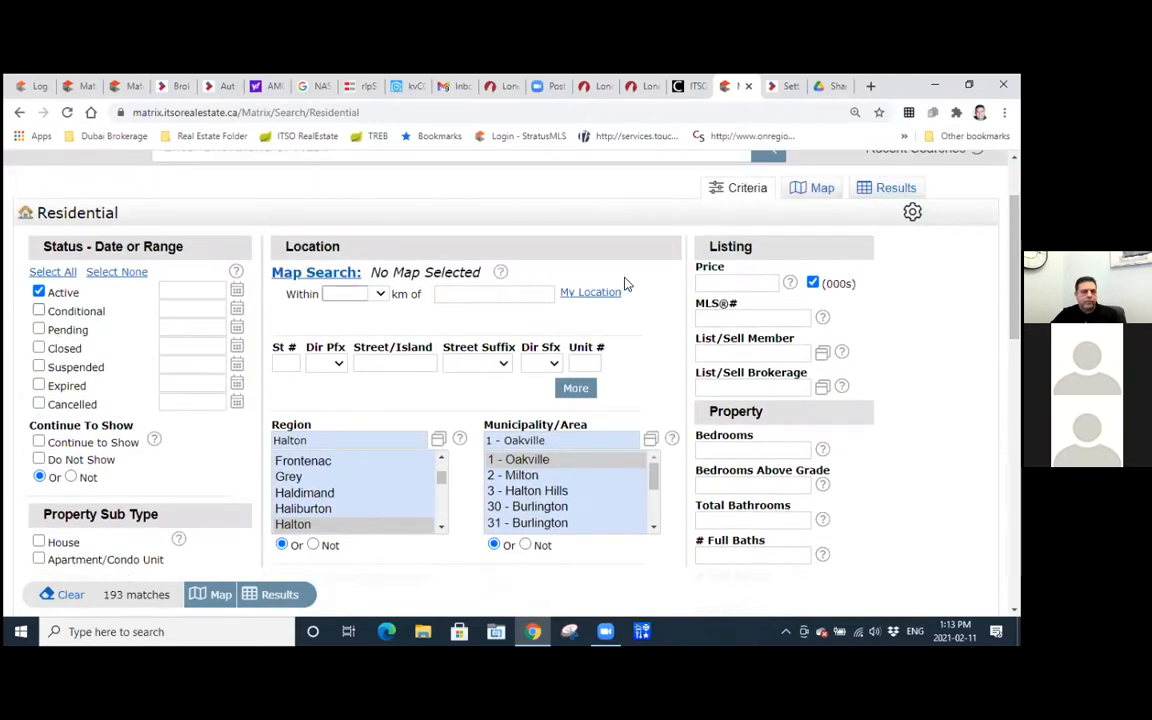
pyautogui.click(744, 282)
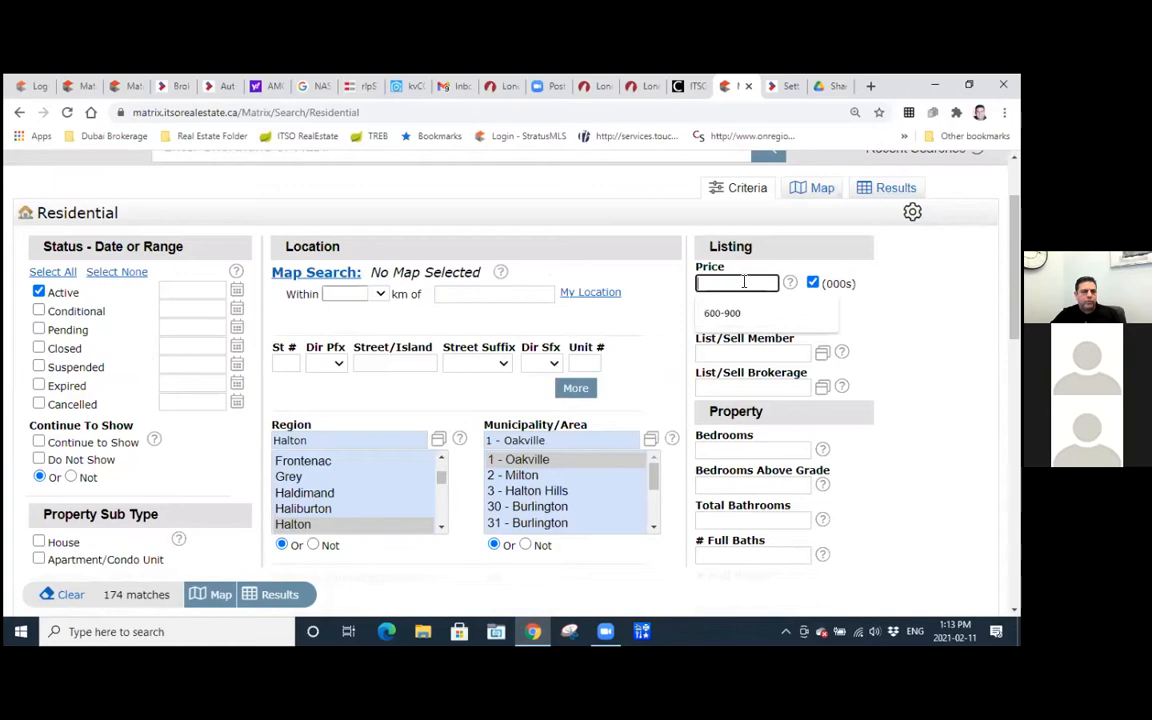
pyautogui.write('800-')
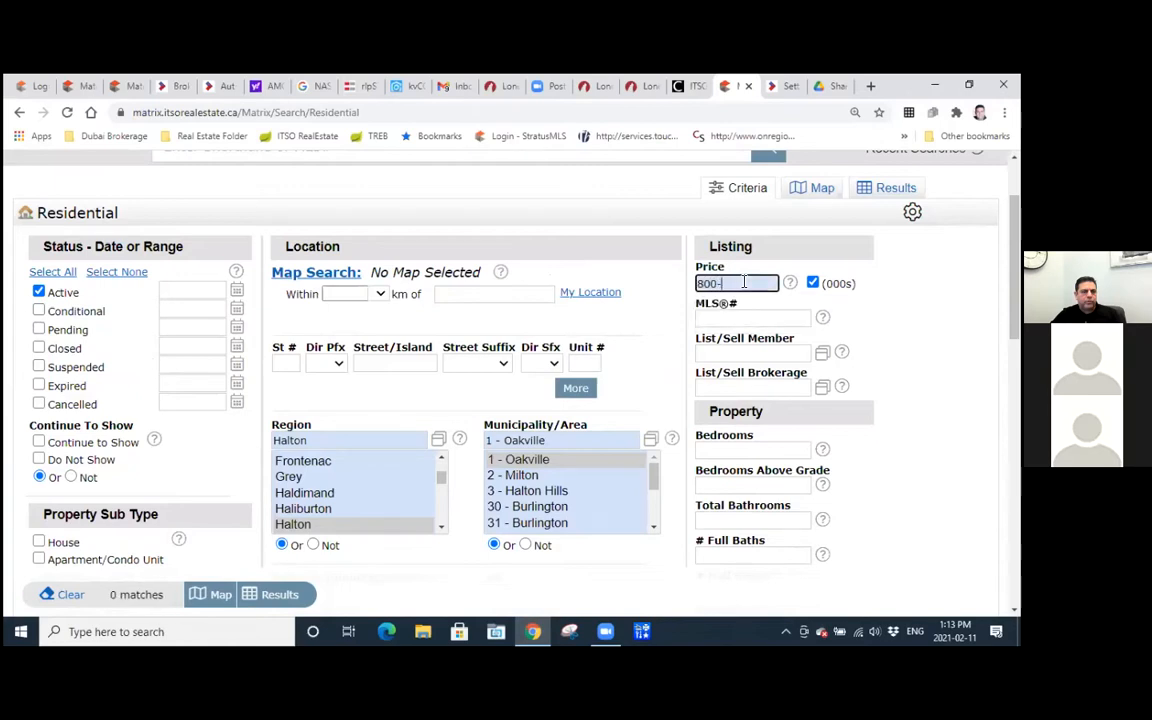
pyautogui.press('BackSpace')
pyautogui.press('BackSpace')
pyautogui.press('BackSpace')
pyautogui.press('BackSpace')
pyautogui.write('1300-1800')
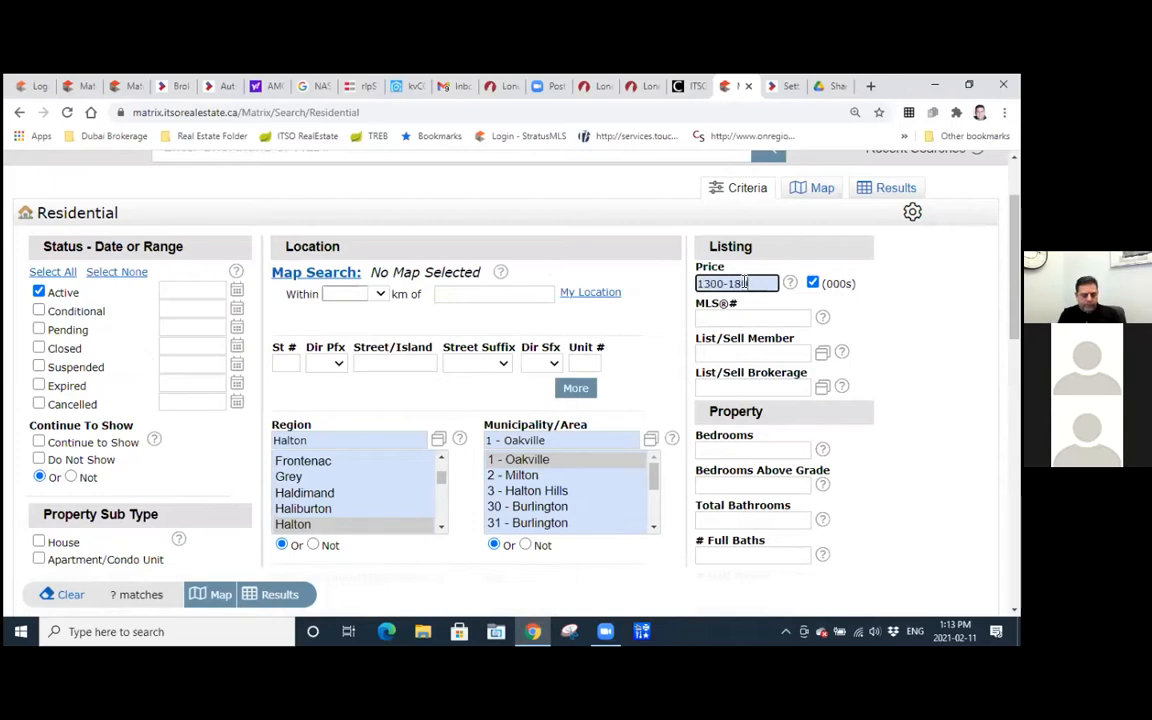
pyautogui.click(887, 188)
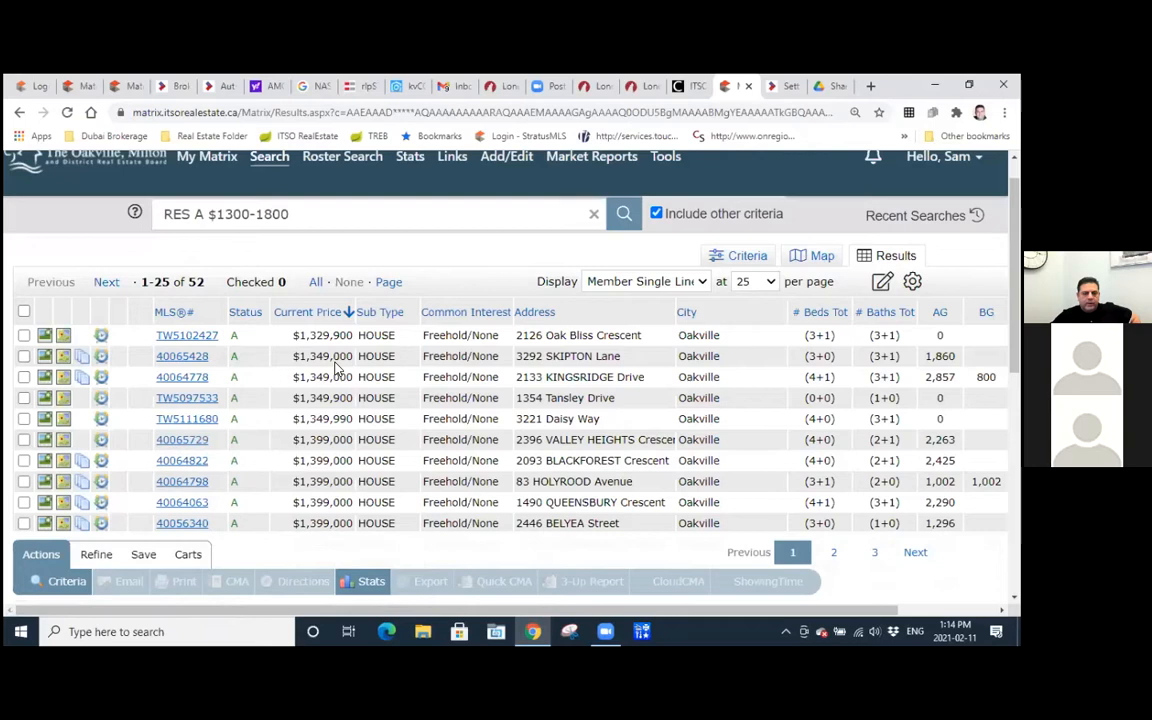
# Open the sixth listing in the results and review its full details from the photo down to the brokerage information.
pyautogui.click(170, 441)
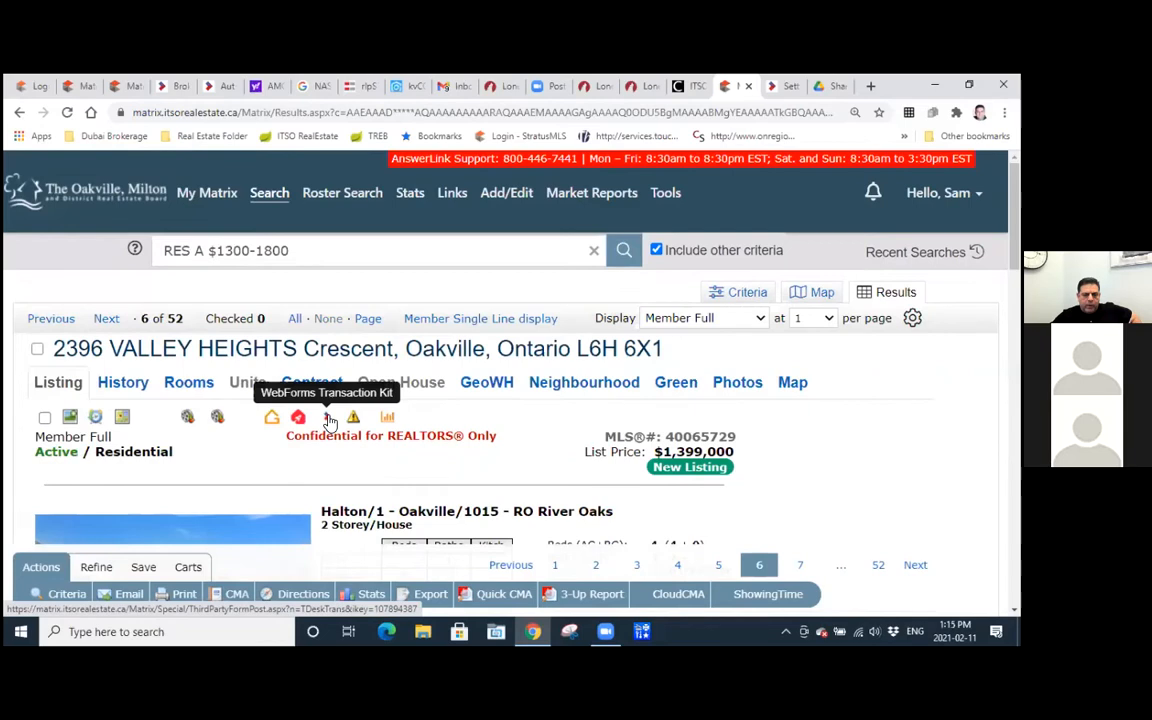
pyautogui.scroll(-3, 330, 420)
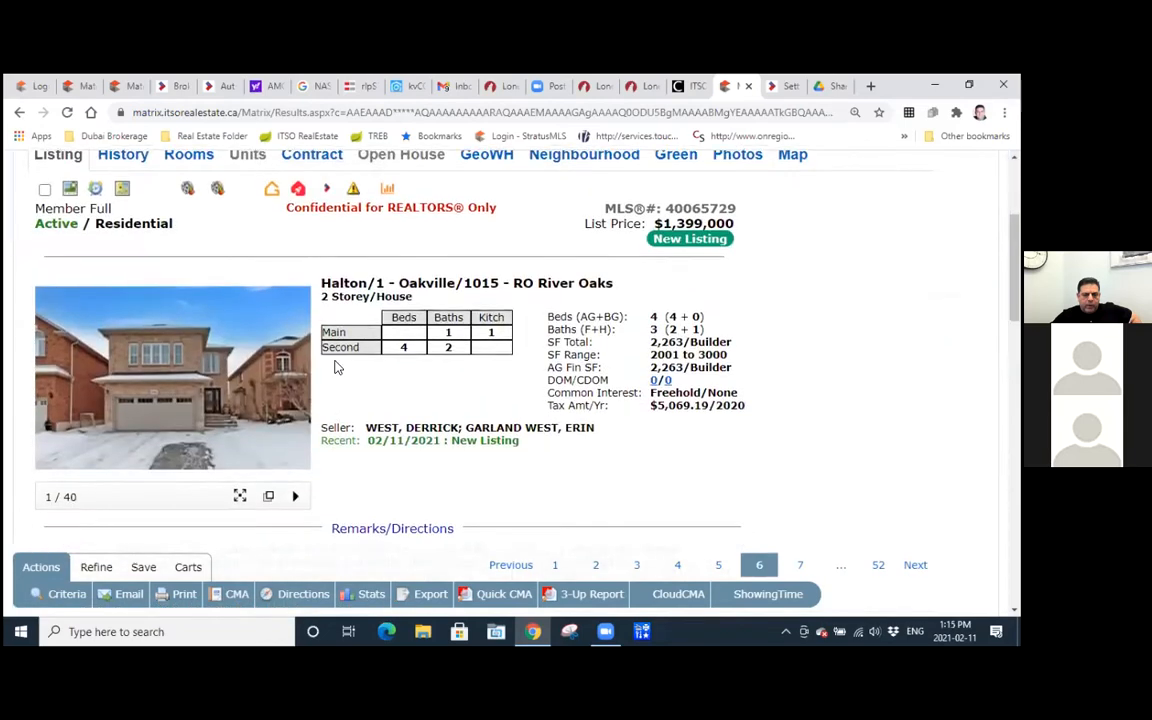
pyautogui.scroll(-1, 334, 365)
pyautogui.scroll(-10, 336, 362)
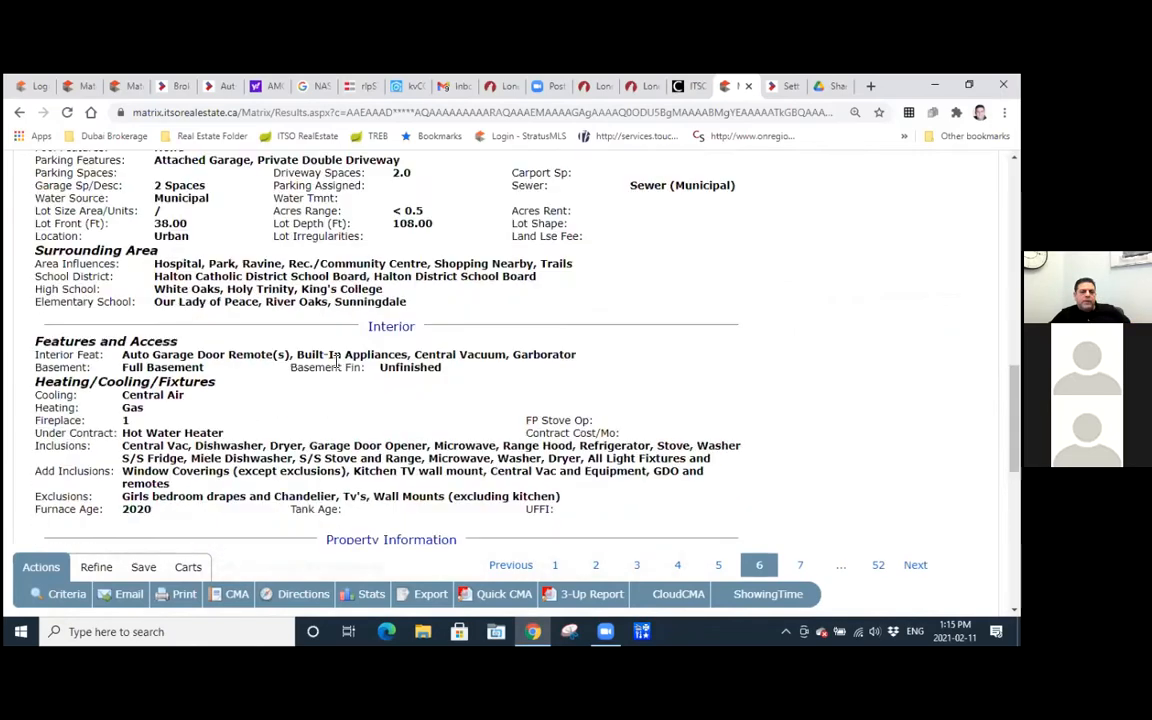
pyautogui.scroll(-5, 336, 368)
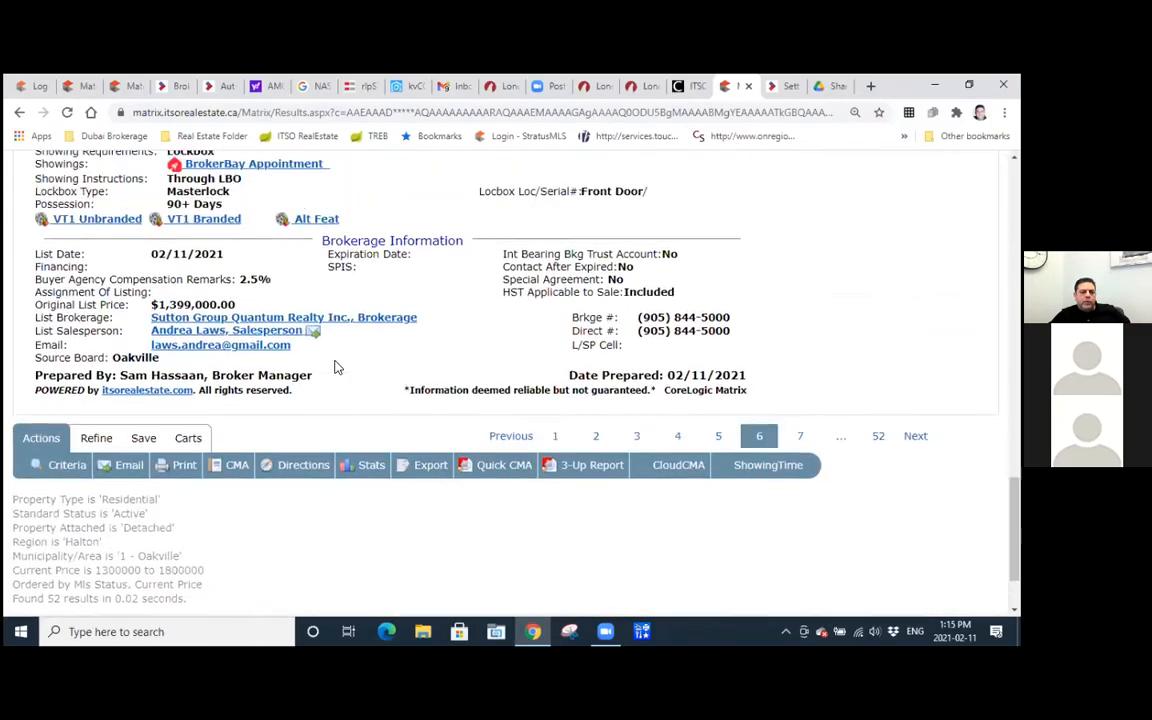
pyautogui.scroll(6, 337, 360)
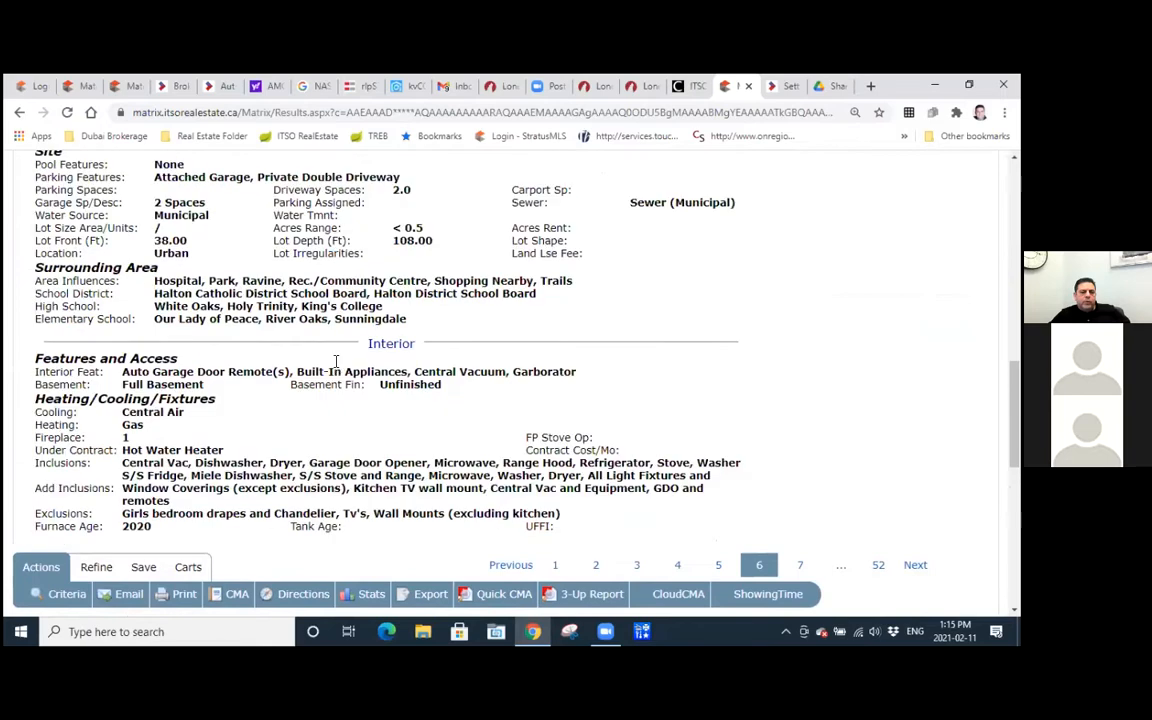
pyautogui.scroll(10, 336, 362)
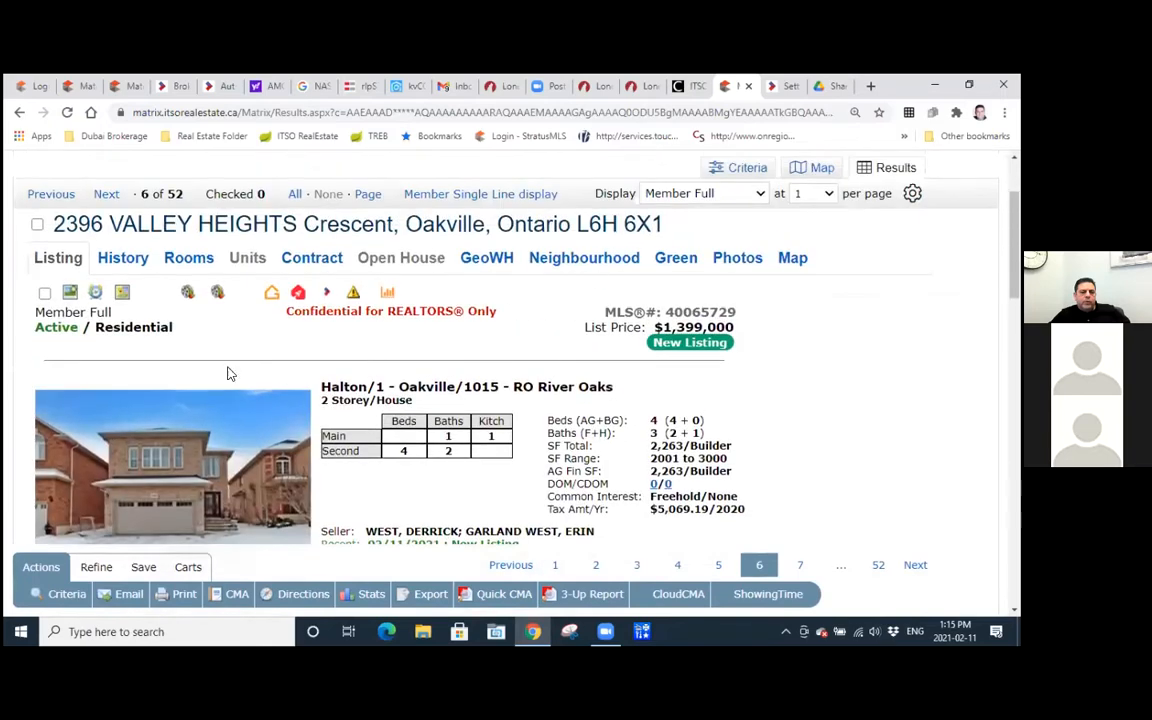
# Start a WebForms Transaction Kit from the listing and choose the template RLP_OAK#22-Freehold - OFFER to Purchase Template(Residential).
pyautogui.click(329, 298)
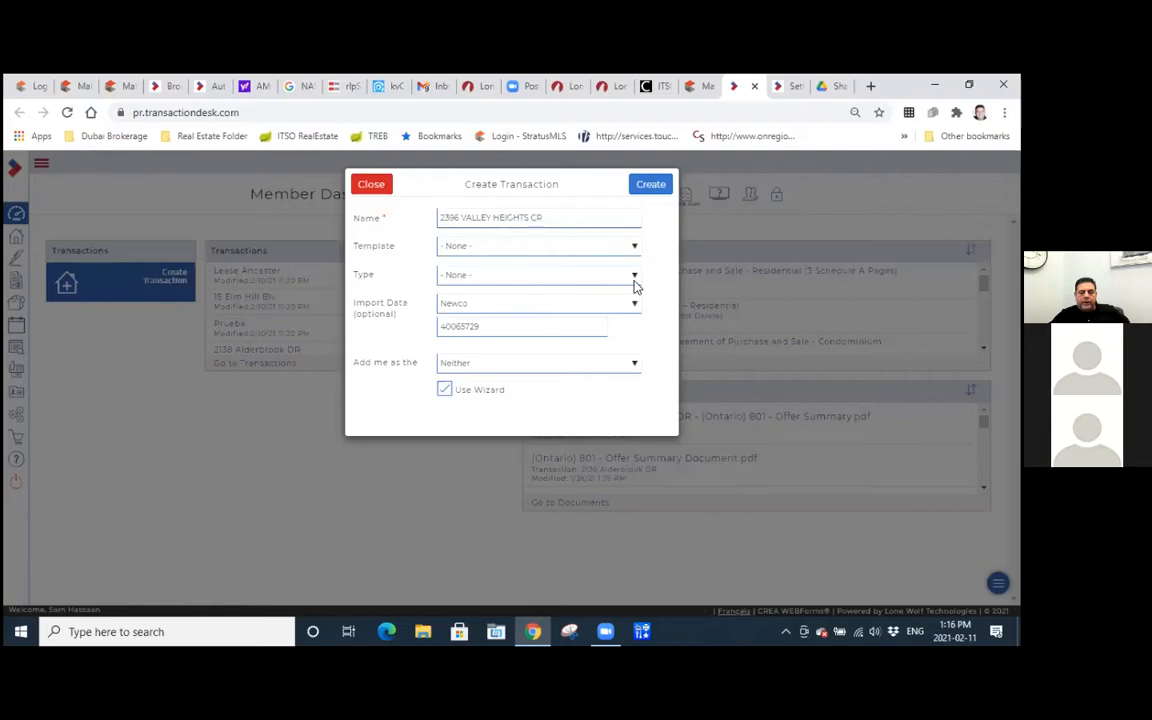
pyautogui.click(661, 196)
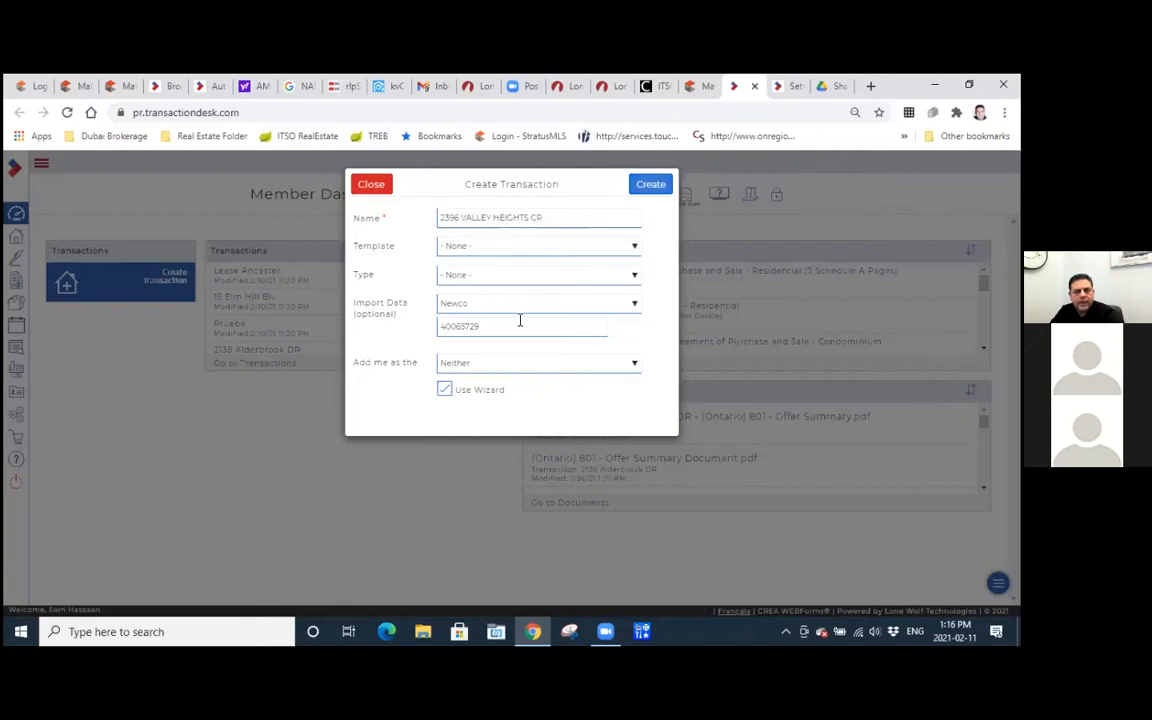
pyautogui.click(610, 241)
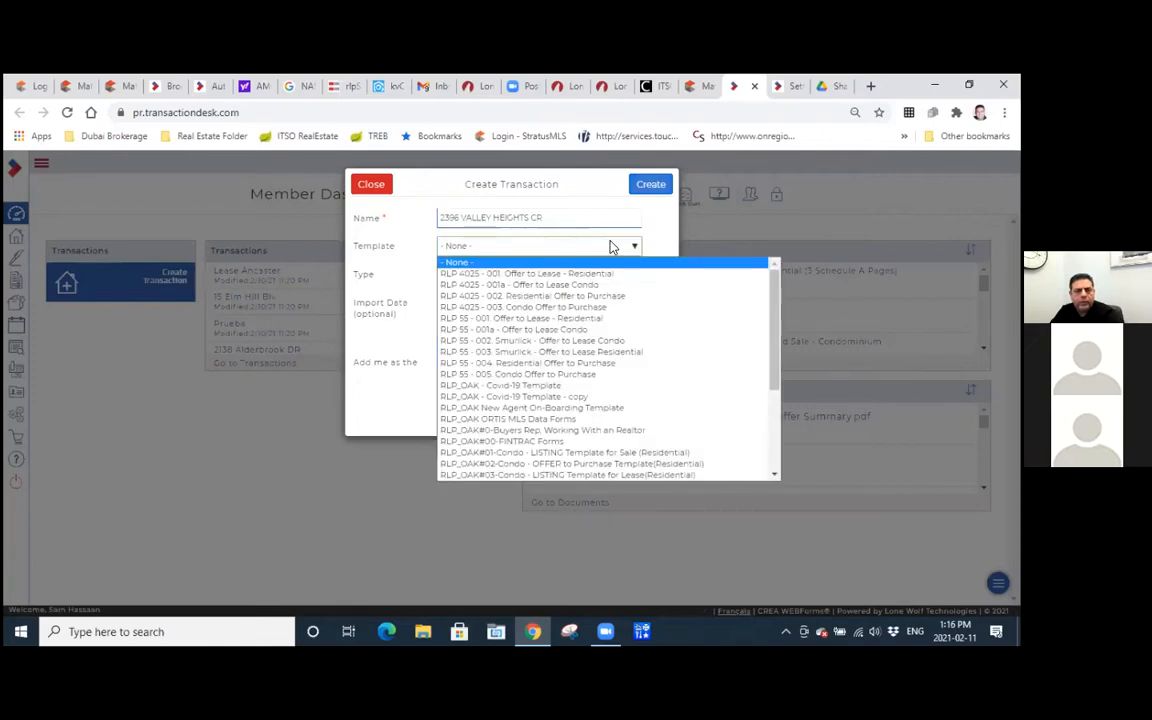
pyautogui.click(612, 246)
pyautogui.click(634, 245)
pyautogui.scroll(-5, 632, 400)
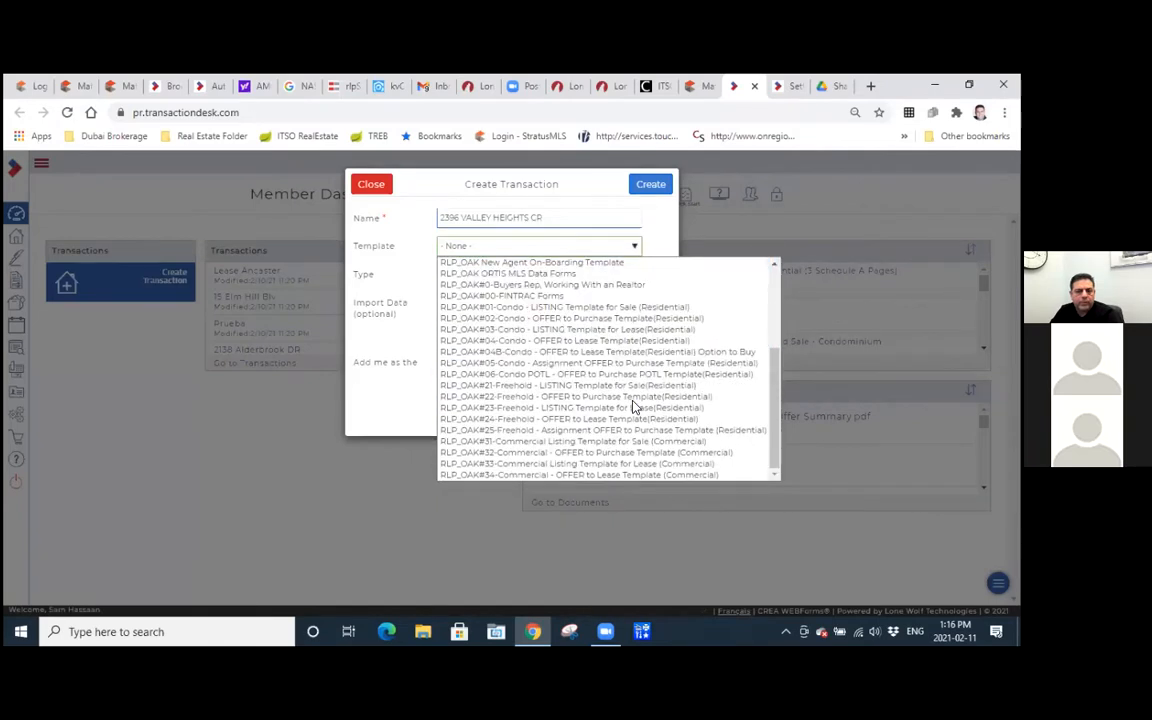
pyautogui.click(518, 400)
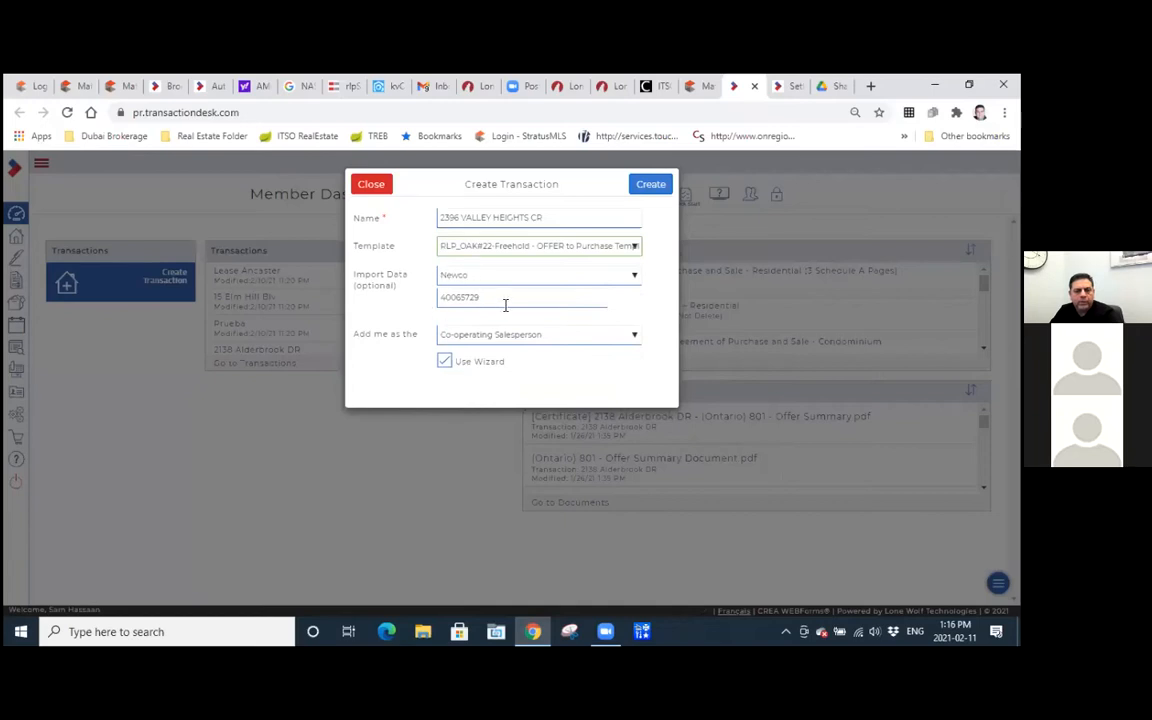
# Check the agent role options, keep Co-operating Salesperson and Use Wizard, and create the transaction.
pyautogui.click(571, 338)
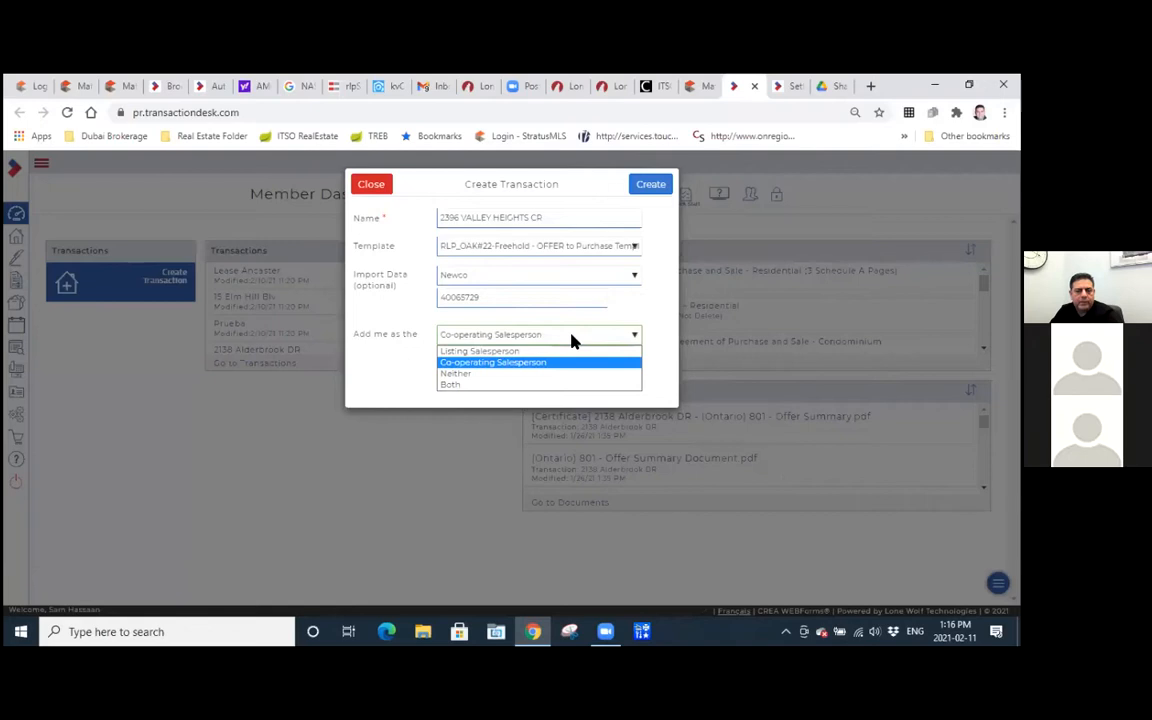
pyautogui.click(572, 341)
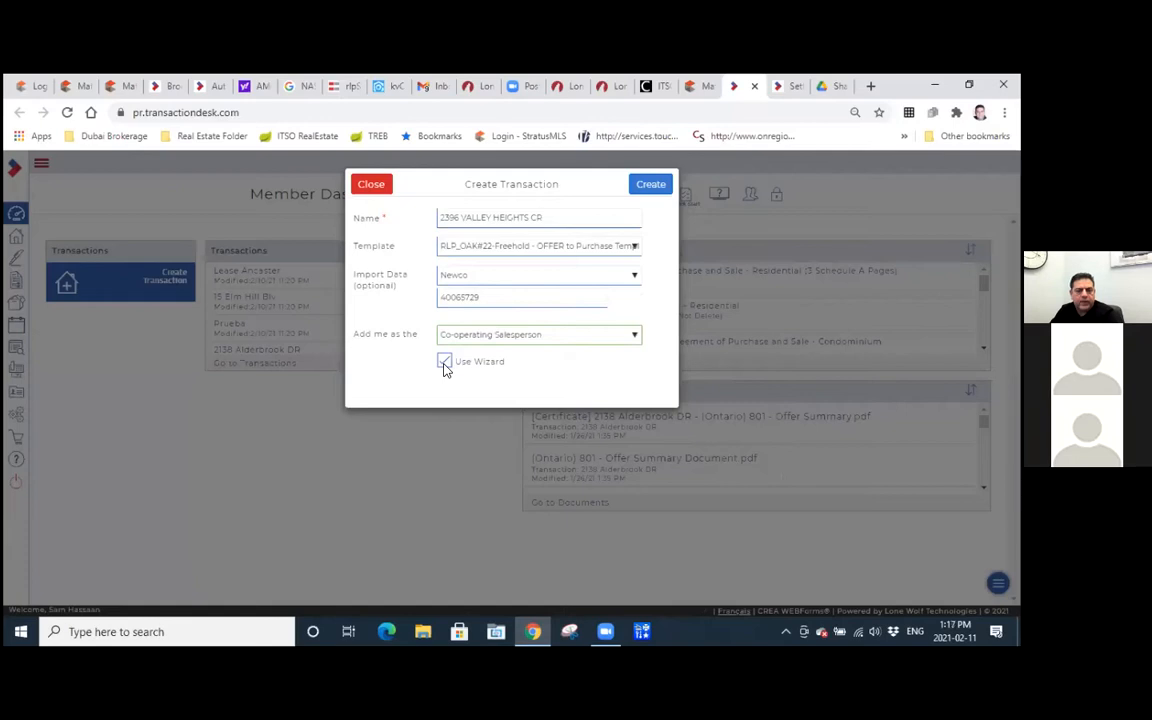
pyautogui.click(645, 186)
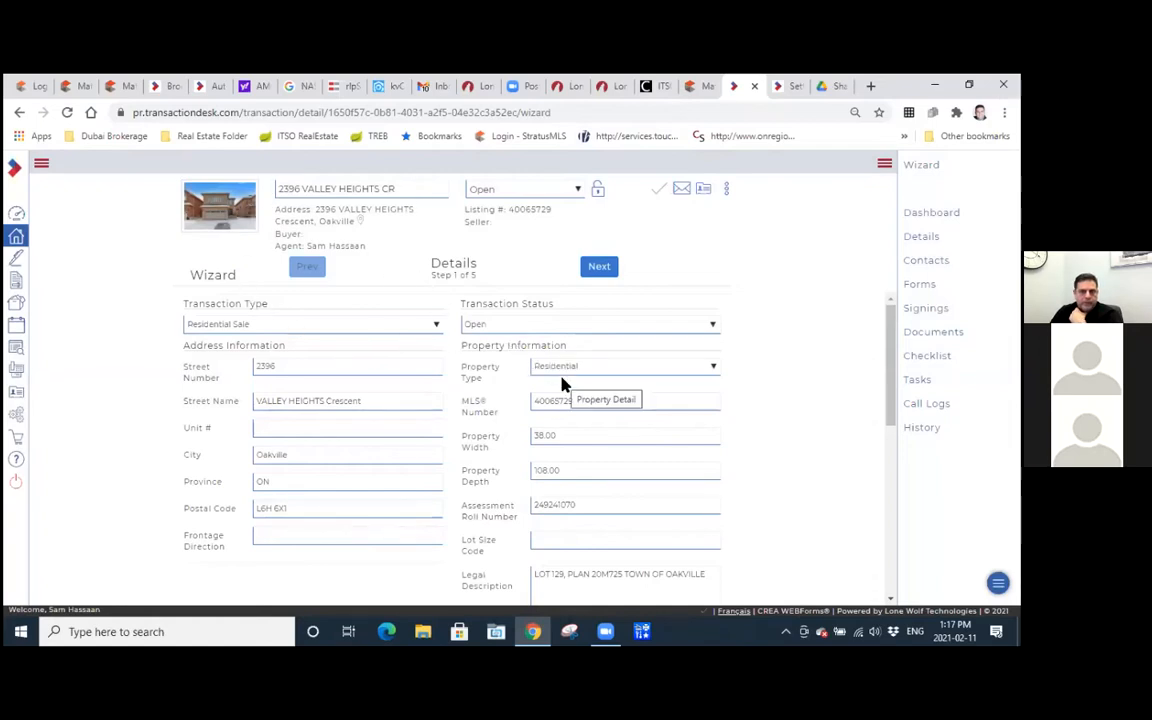
# Review the prefilled property details in the wizard, then set the purchase price to 1700000 and the deposit to 100000.
pyautogui.scroll(-3, 562, 383)
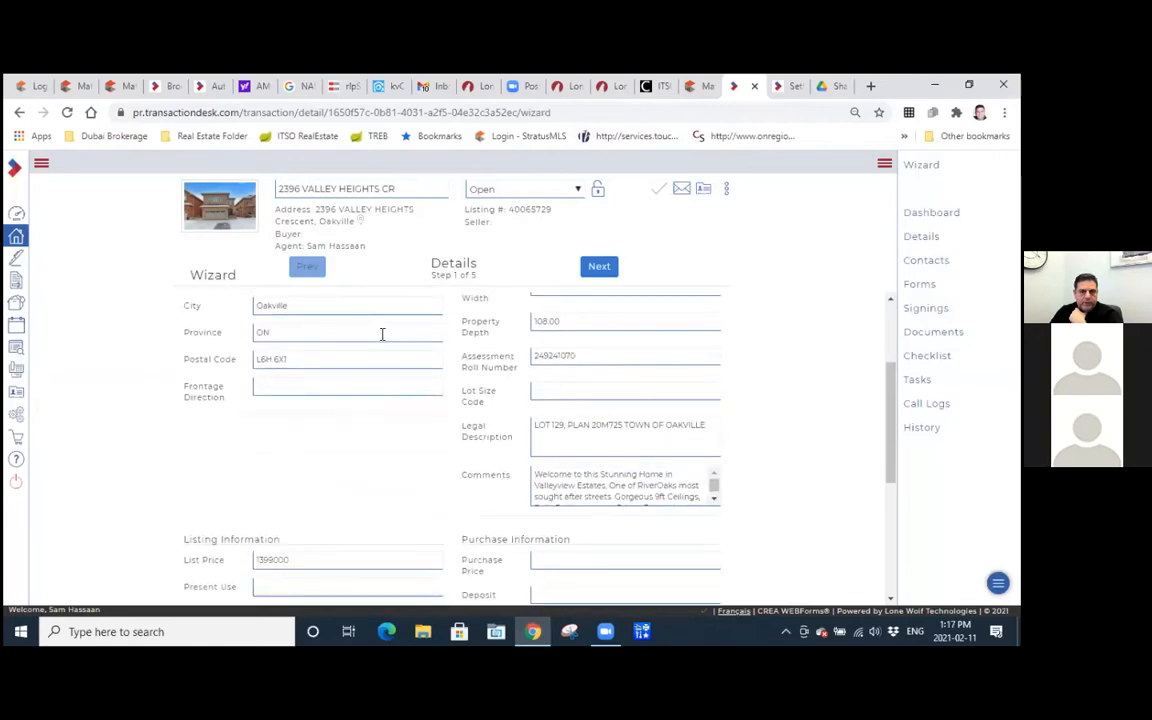
pyautogui.scroll(2, 599, 381)
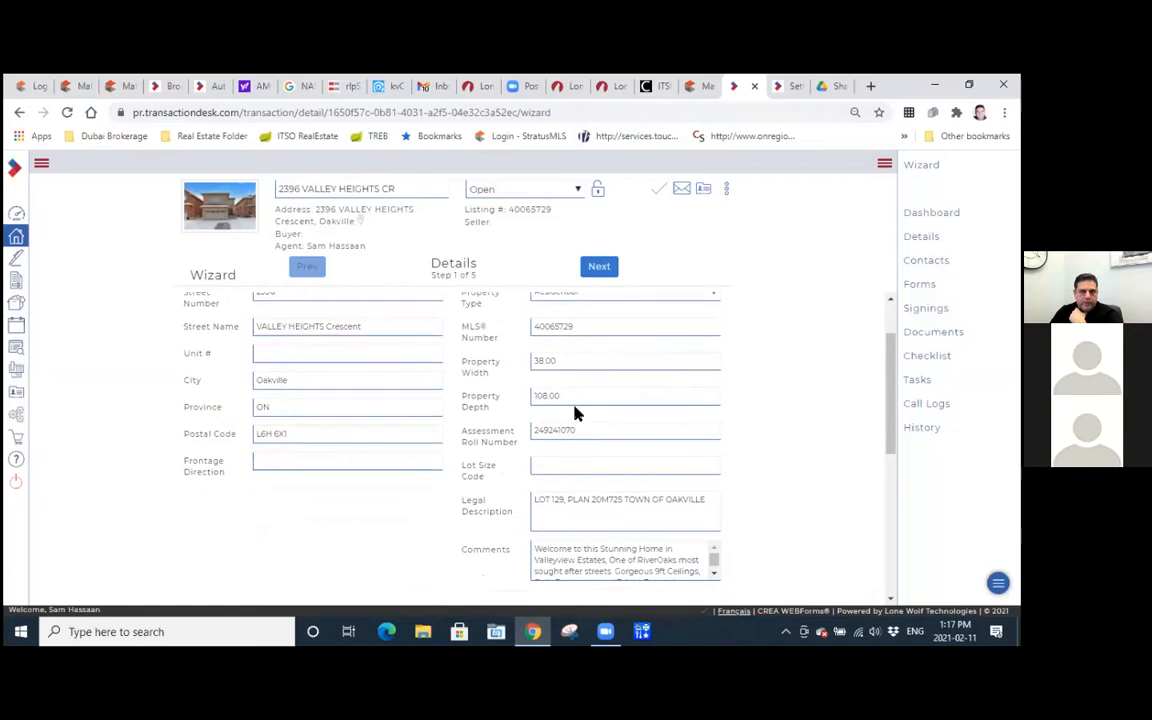
pyautogui.scroll(-2, 569, 436)
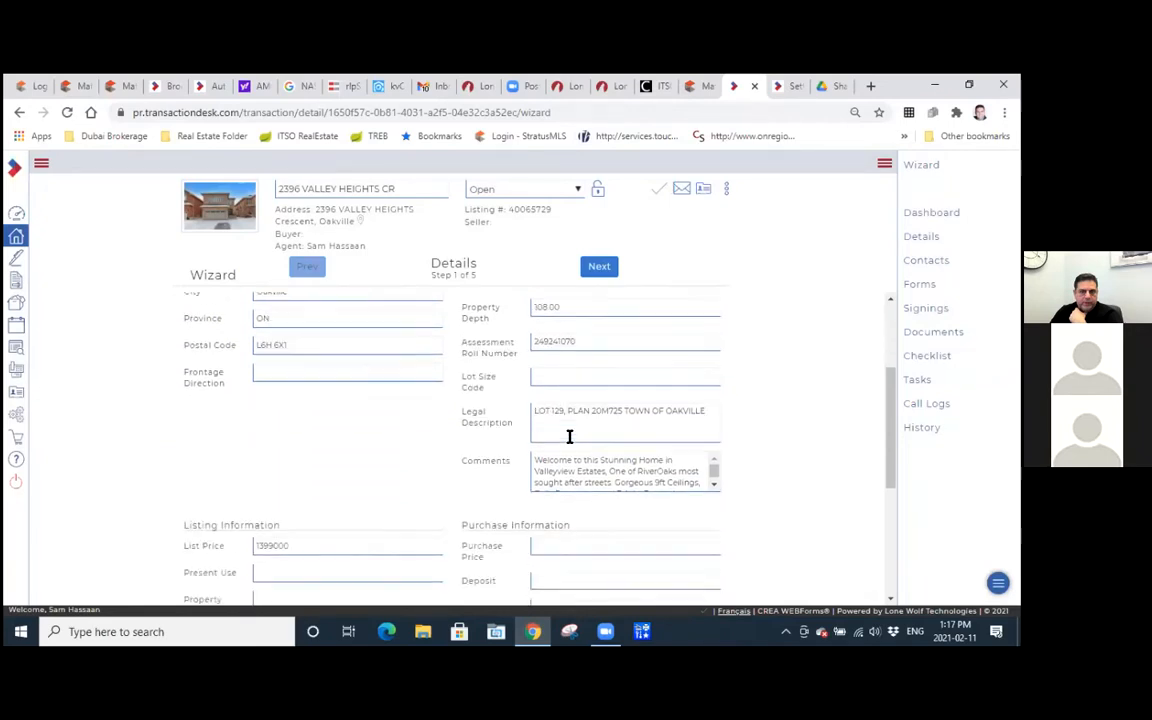
pyautogui.scroll(-1, 569, 436)
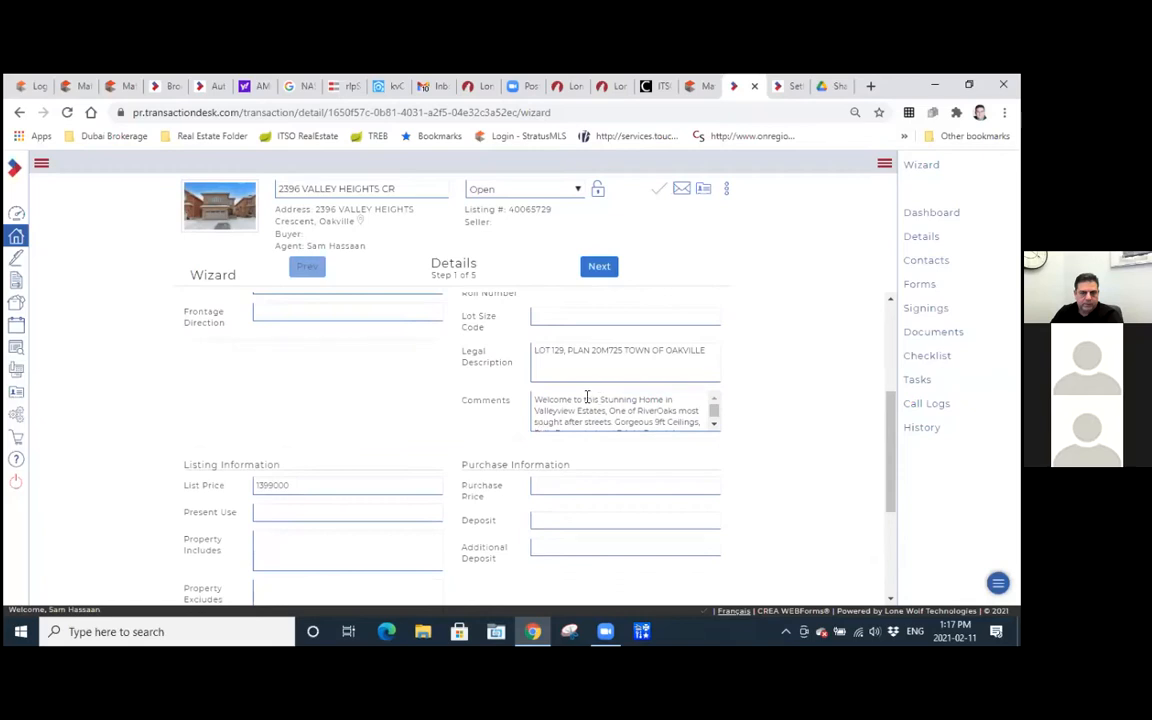
pyautogui.scroll(-1, 630, 351)
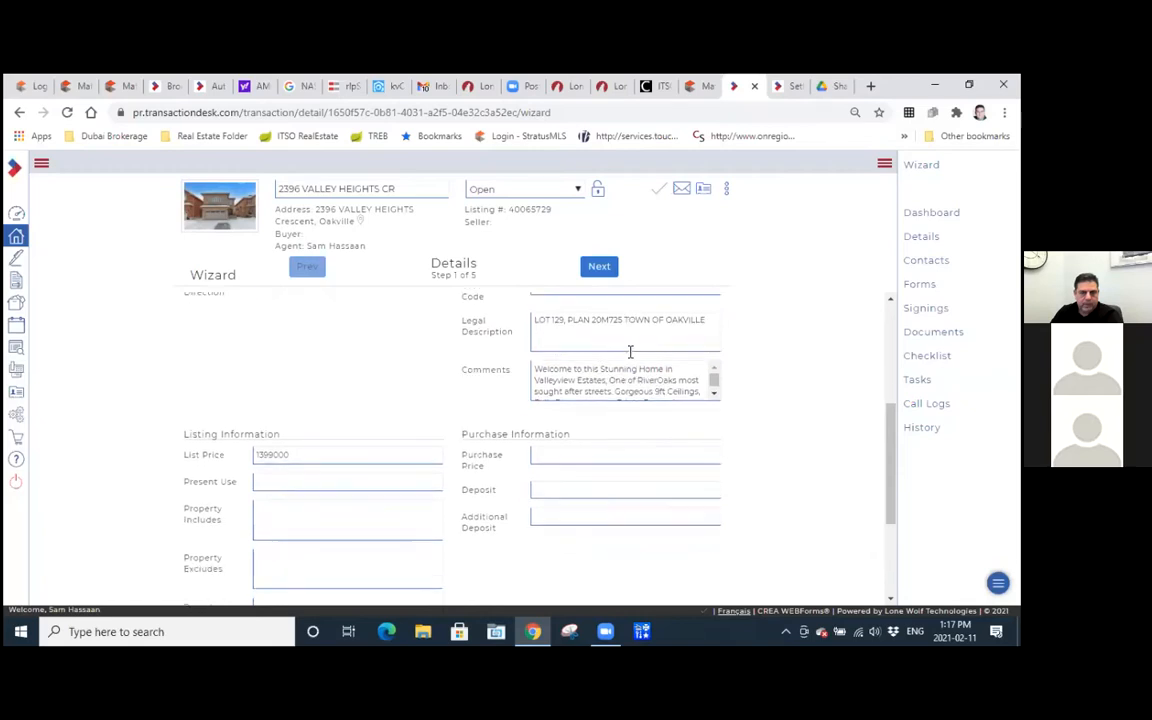
pyautogui.scroll(-1, 630, 351)
pyautogui.click(617, 411)
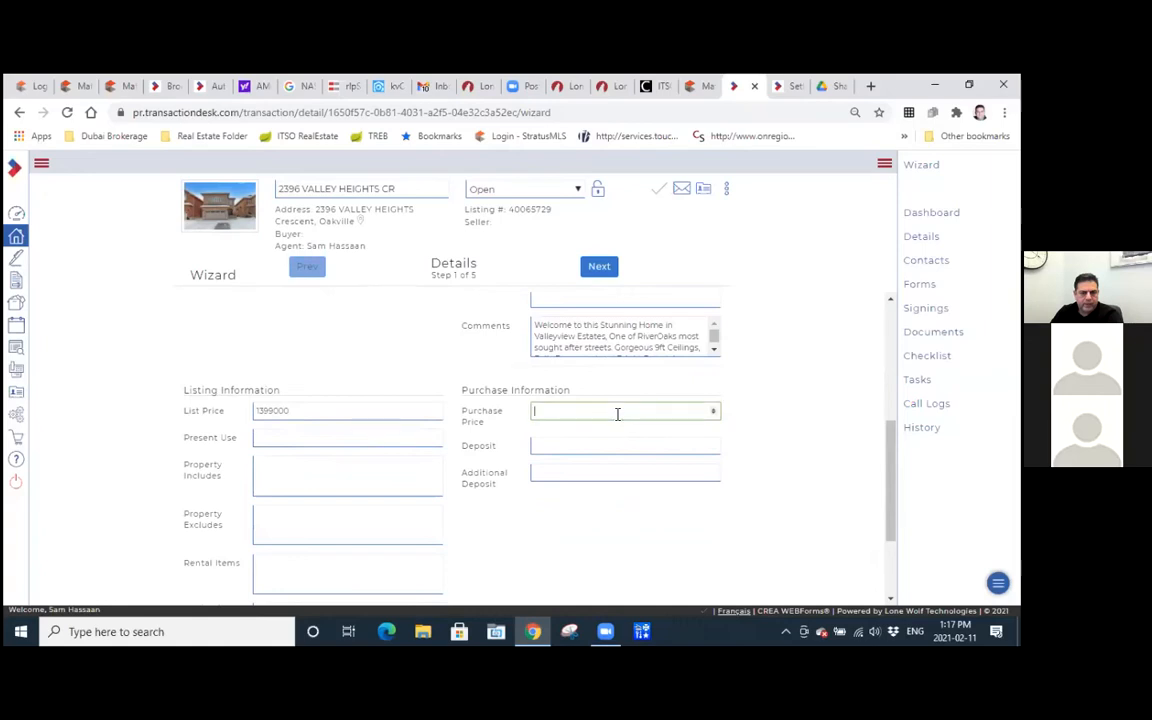
pyautogui.write('1')
pyautogui.write('1')
pyautogui.write('00000')
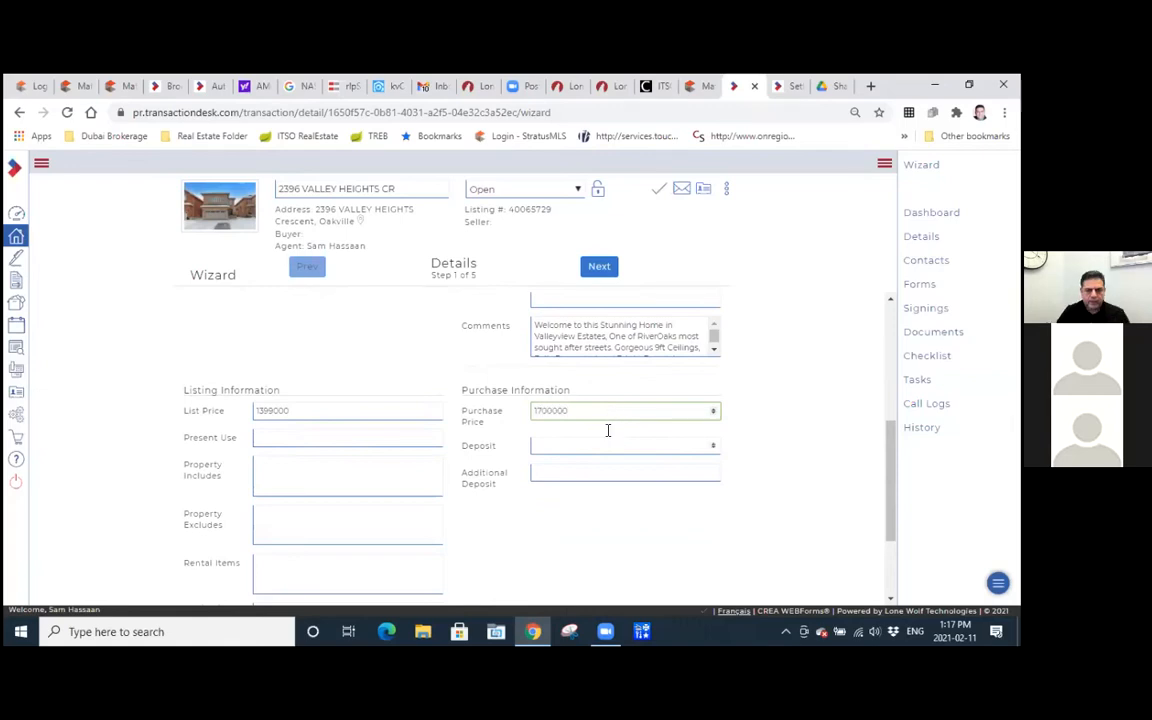
pyautogui.press('Tab')
pyautogui.write('100000')
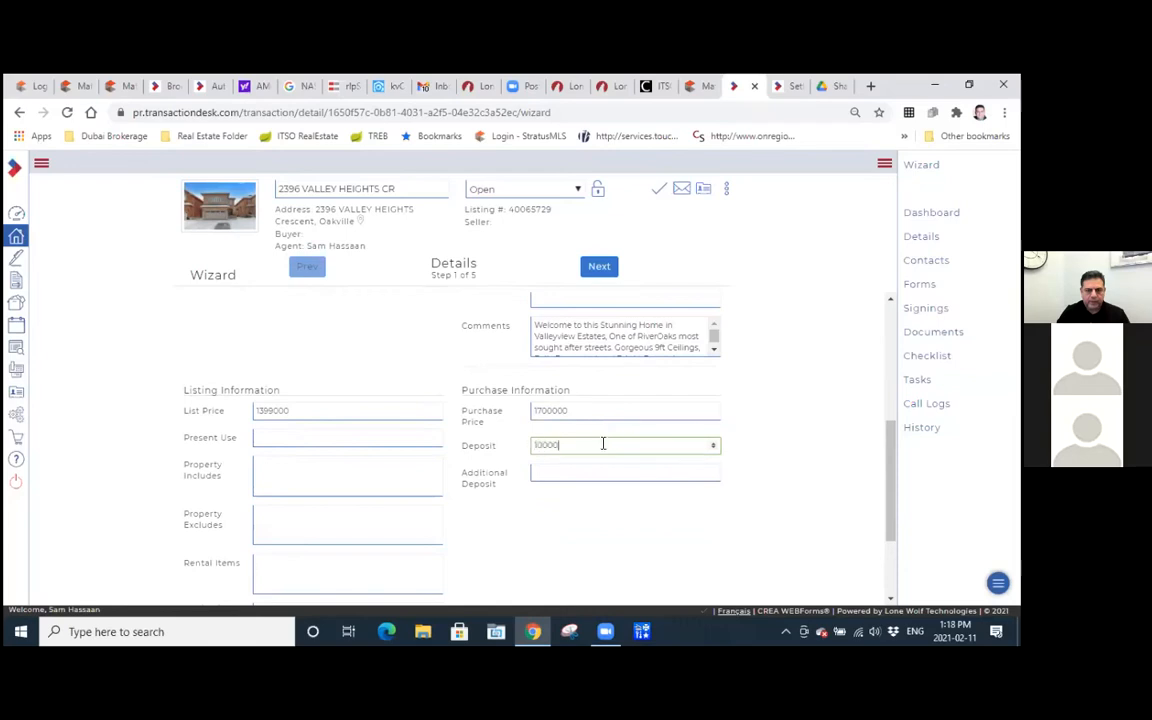
# Enter Residential as the property's present use in the listing information.
pyautogui.click(284, 432)
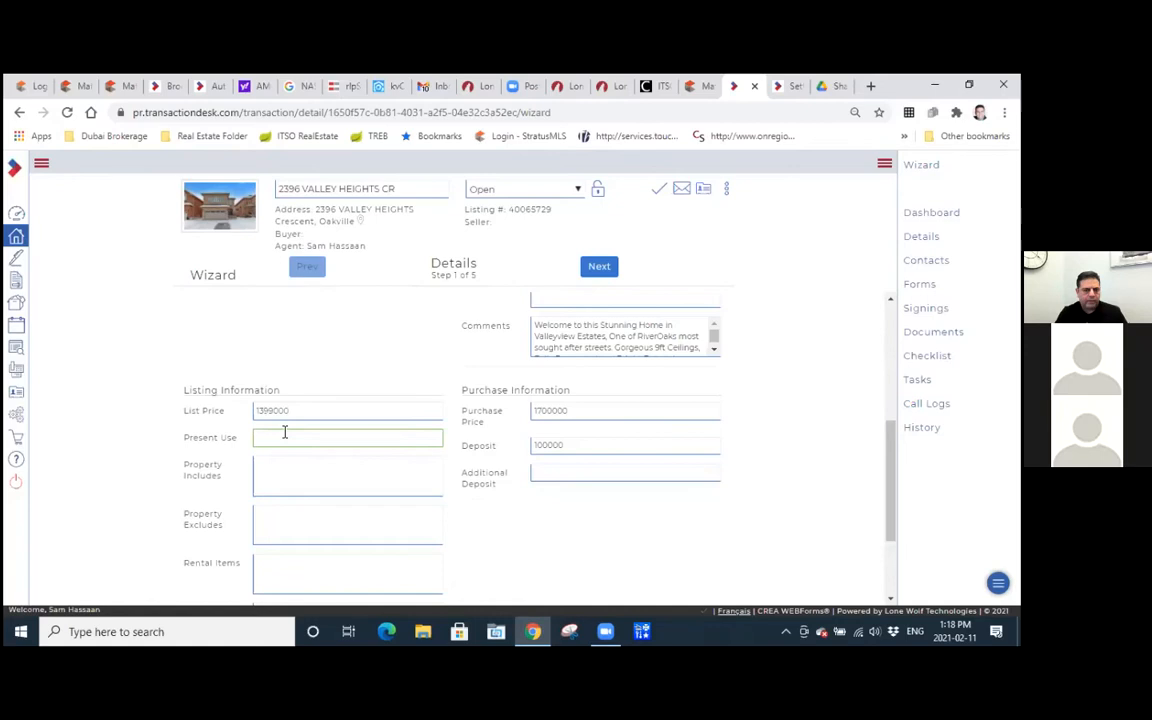
pyautogui.write('Res')
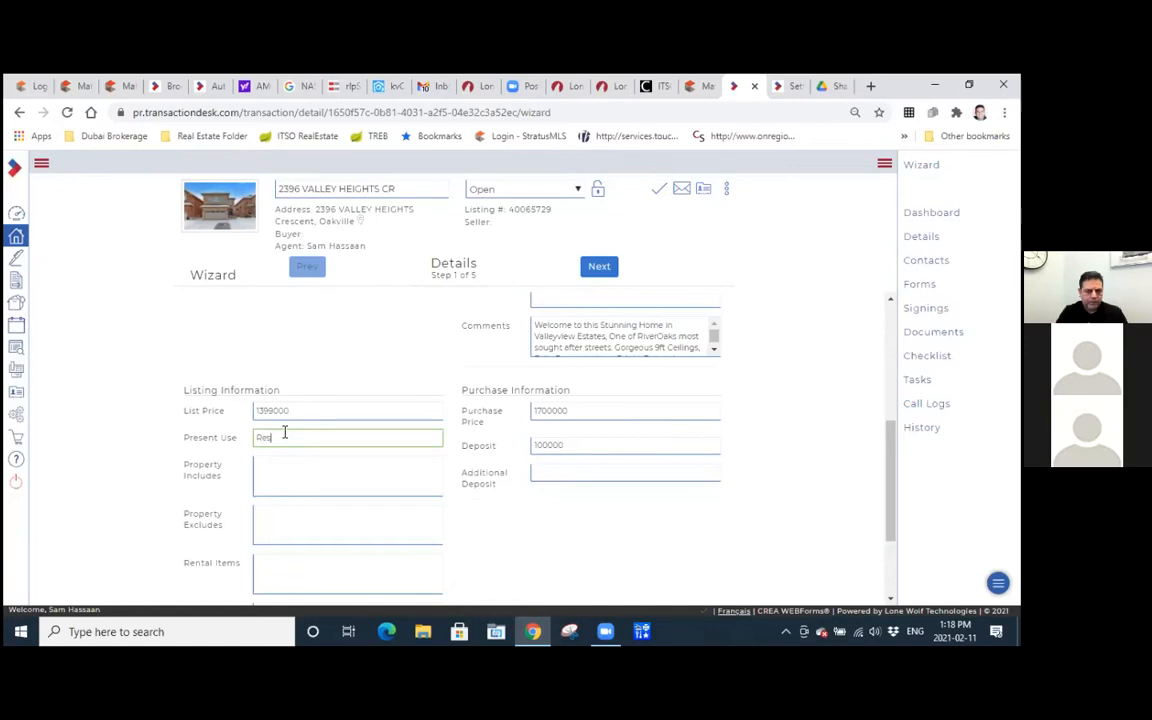
pyautogui.write('idential')
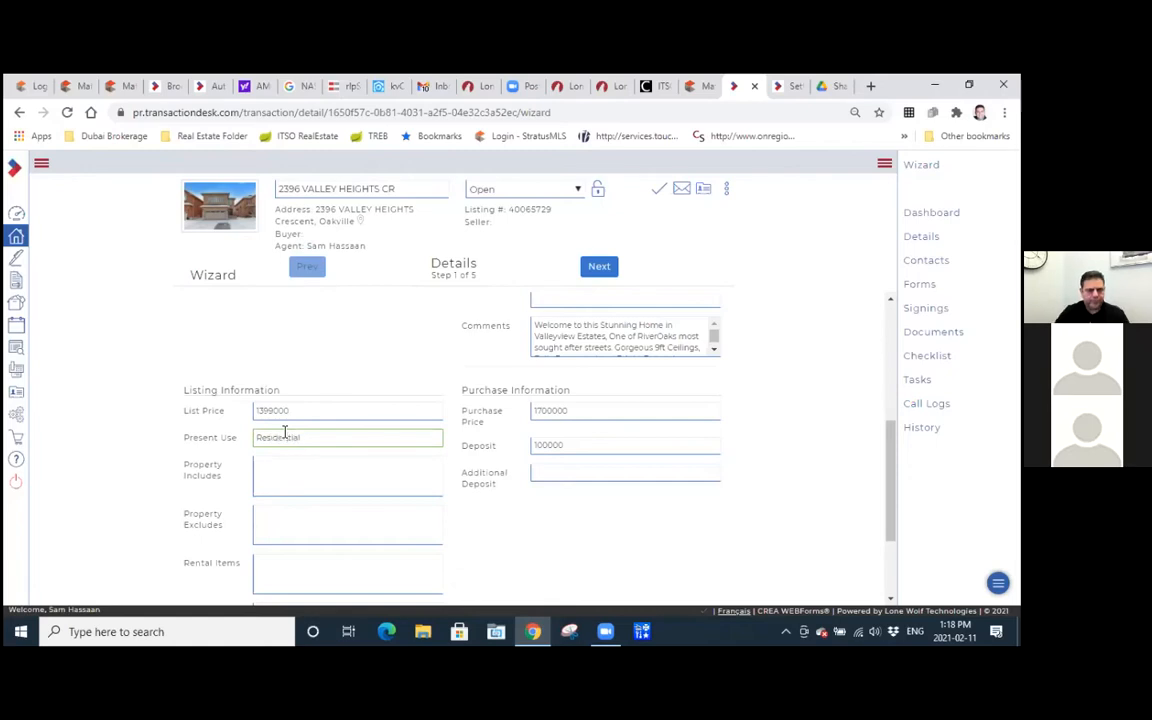
# Split the Matrix listing into its own window and place it side by side with the transaction wizard.
pyautogui.click(278, 473)
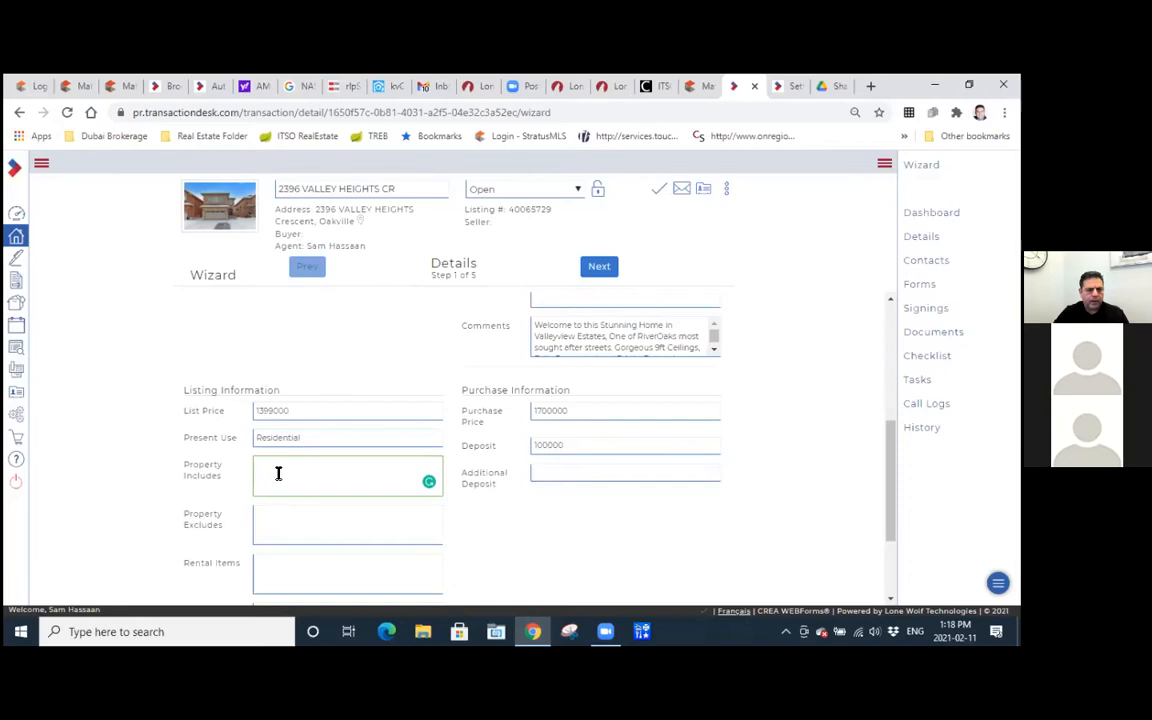
pyautogui.press('super')
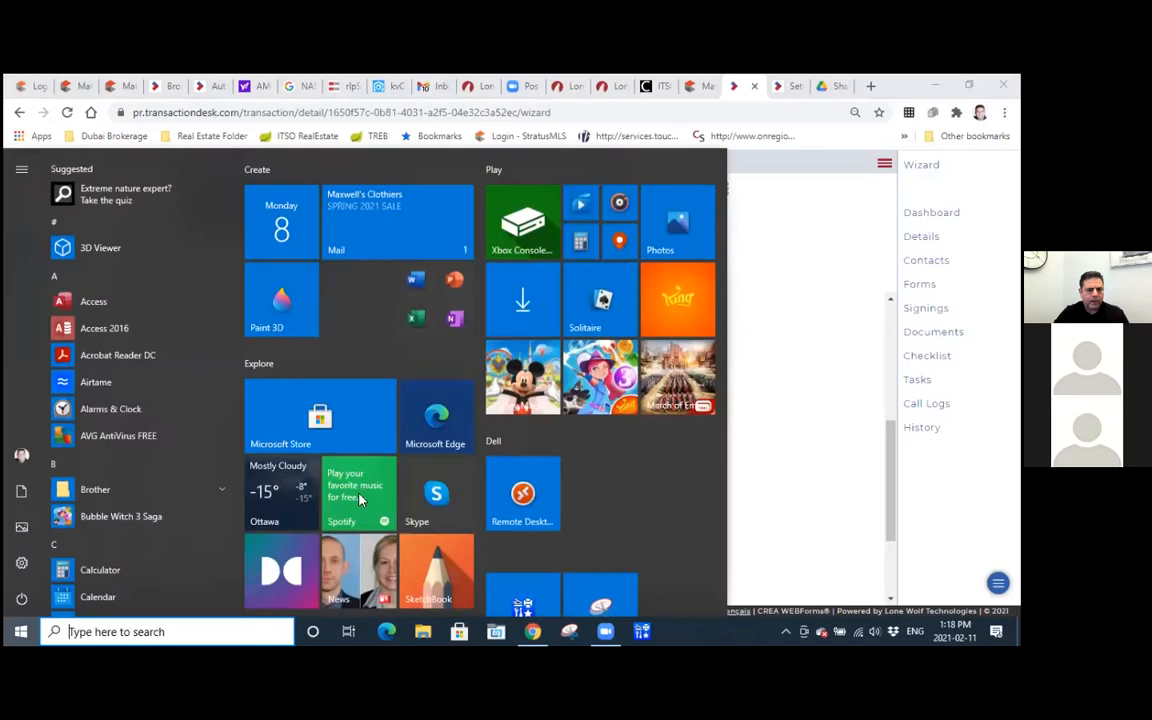
pyautogui.click(870, 311)
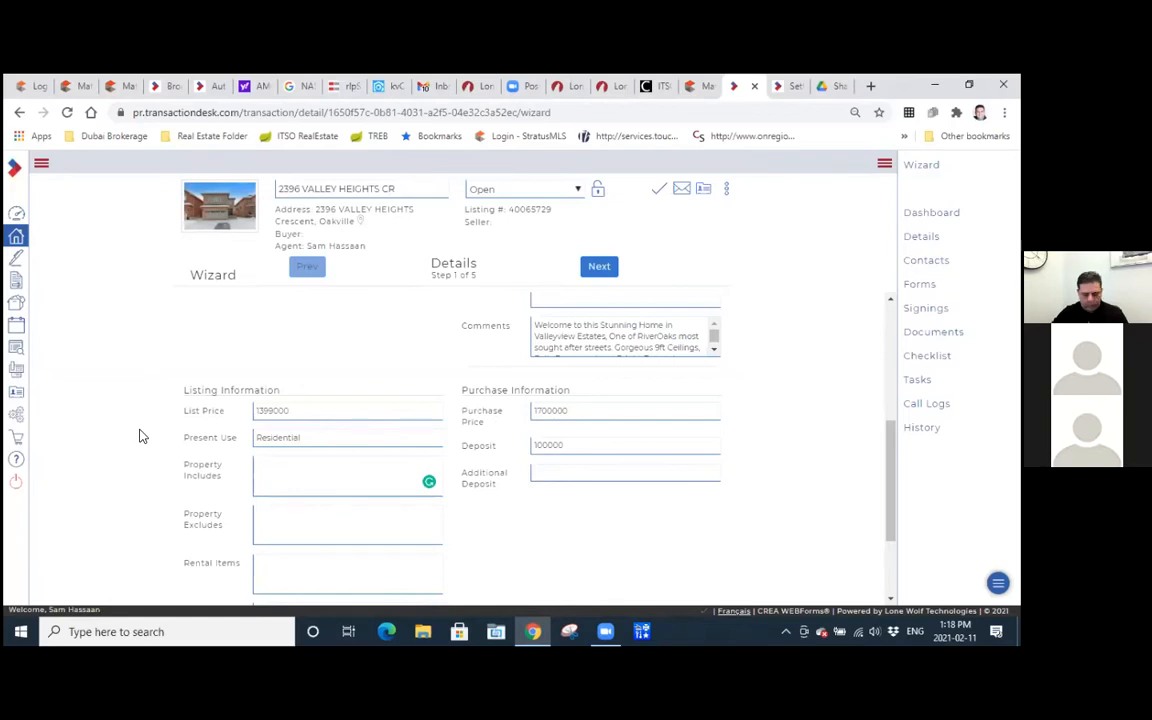
pyautogui.press('super+Right')
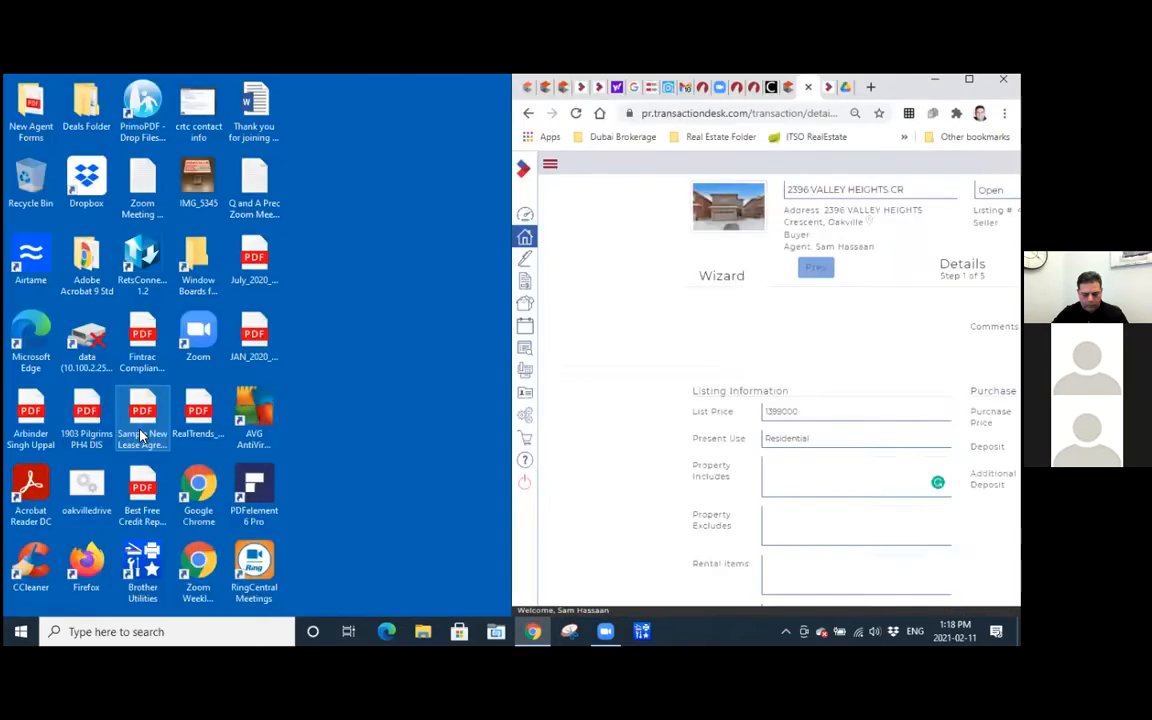
pyautogui.click(778, 88)
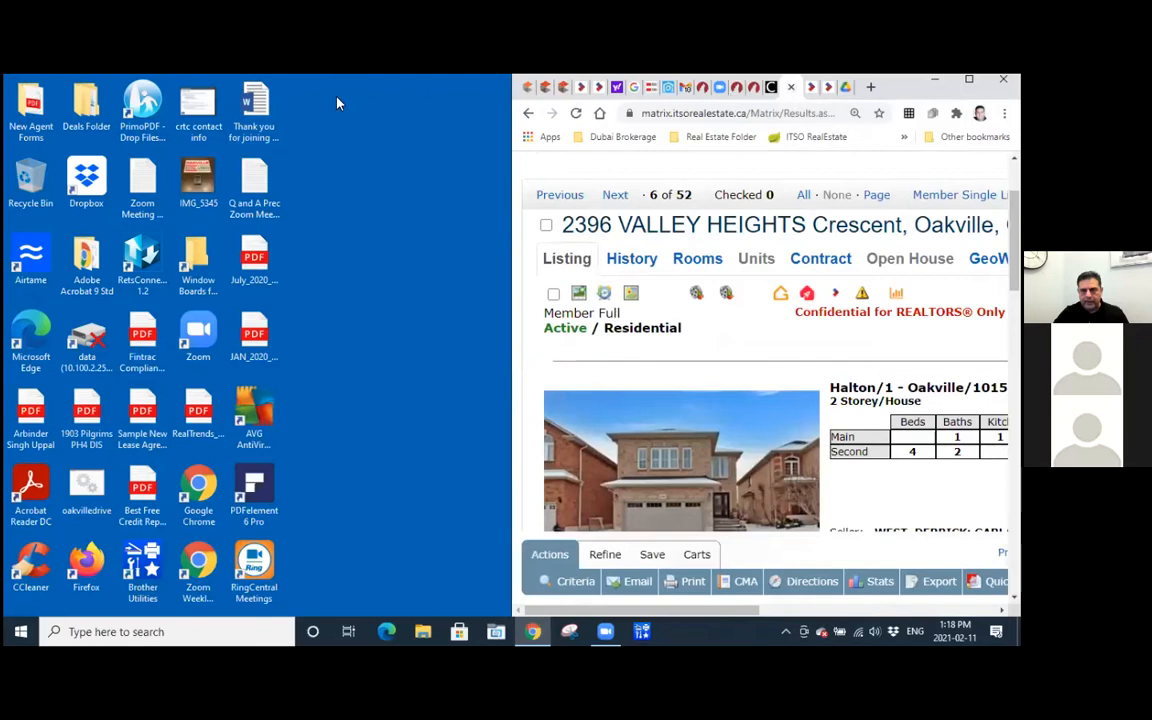
pyautogui.moveTo(793, 95); pyautogui.dragTo(577, 123)
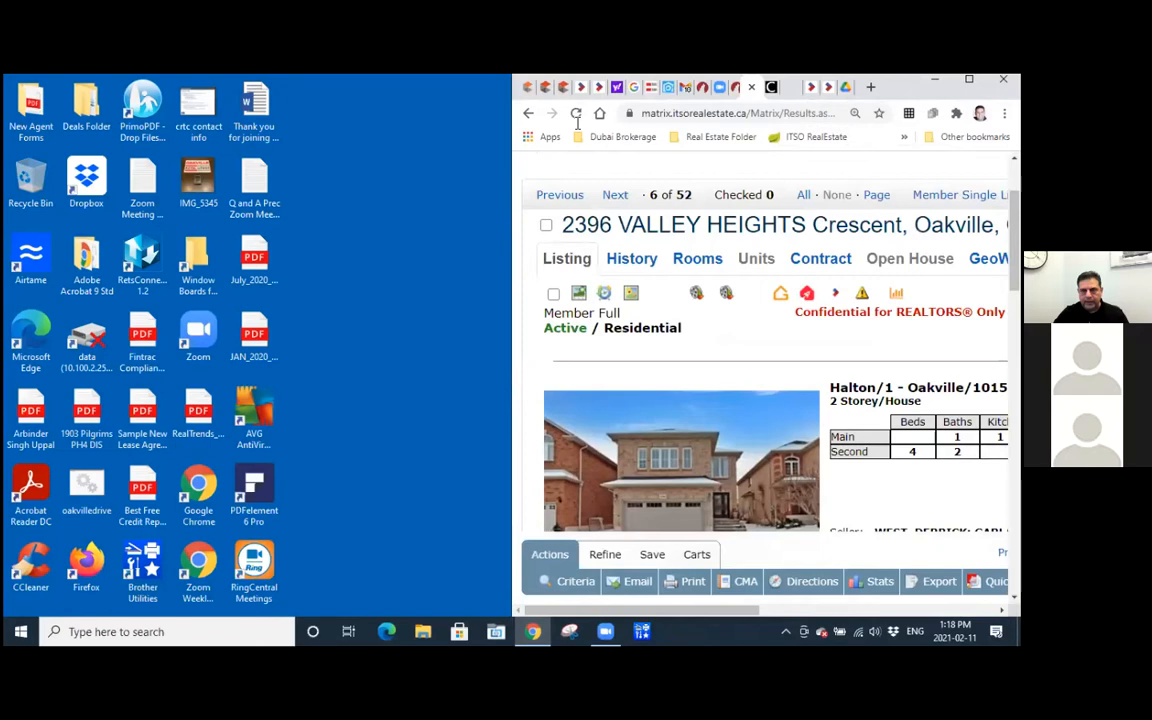
pyautogui.moveTo(186, 97); pyautogui.dragTo(187, 97)
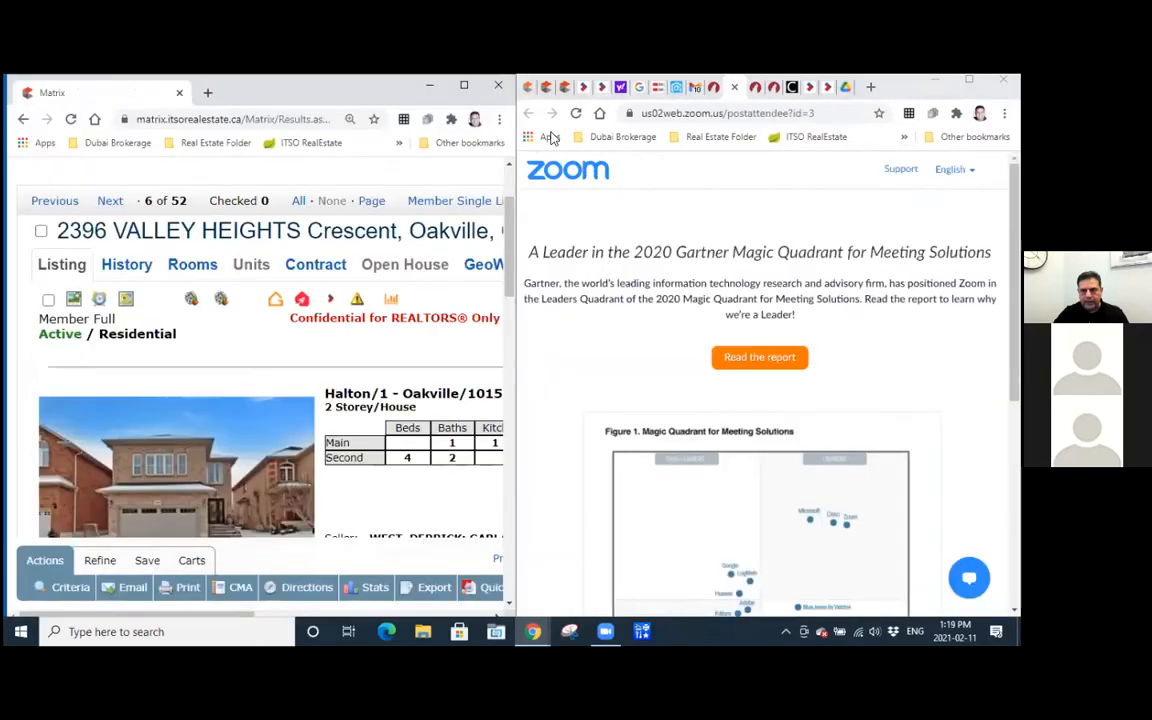
pyautogui.click(806, 89)
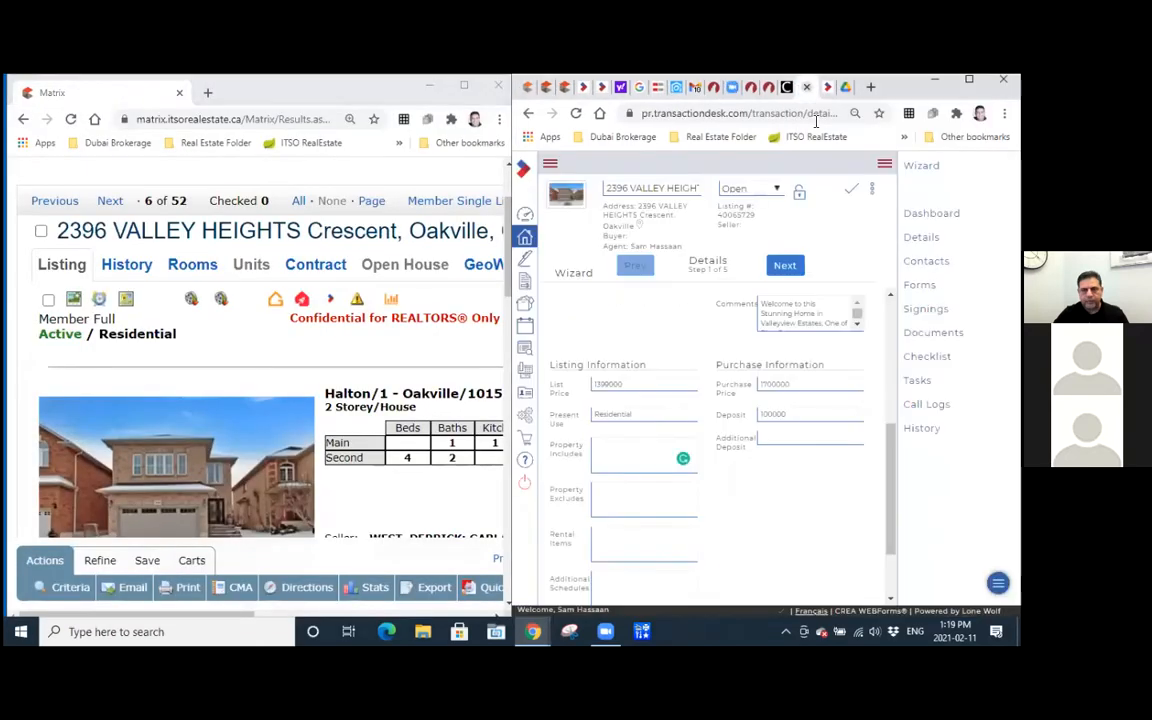
# Copy the listing's inclusions, from Central Vac through All Light Fixtures, into the wizard's Property Includes field.
pyautogui.scroll(-5, 399, 478)
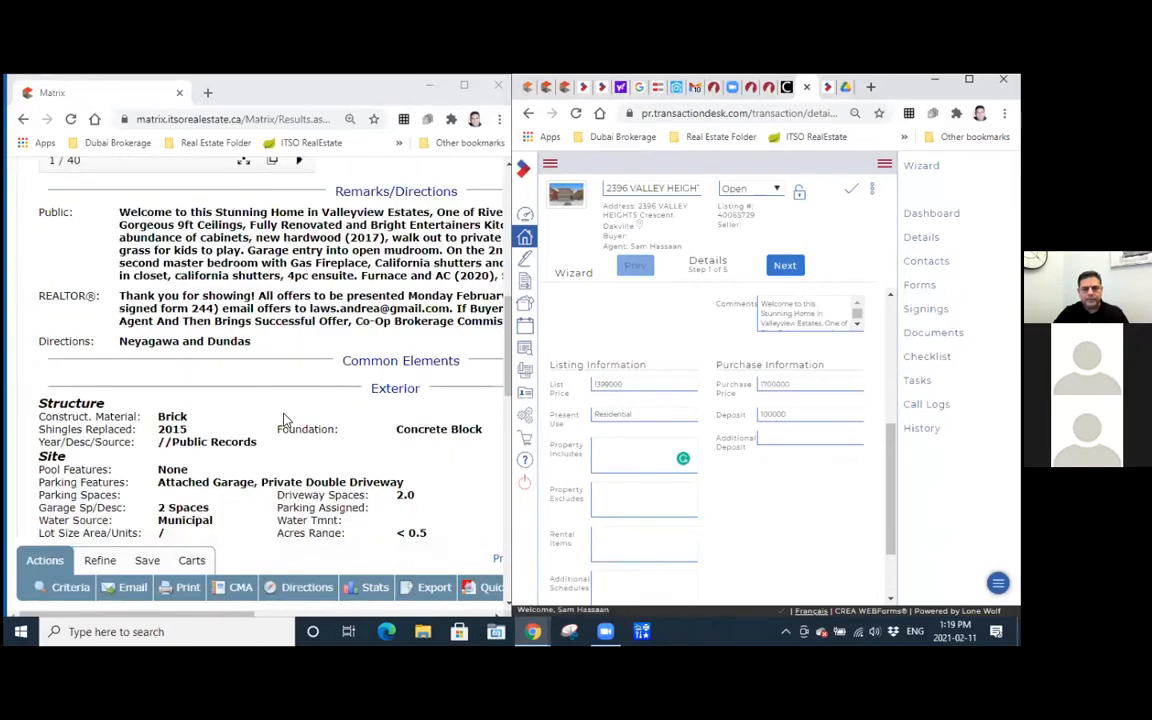
pyautogui.scroll(-3, 283, 421)
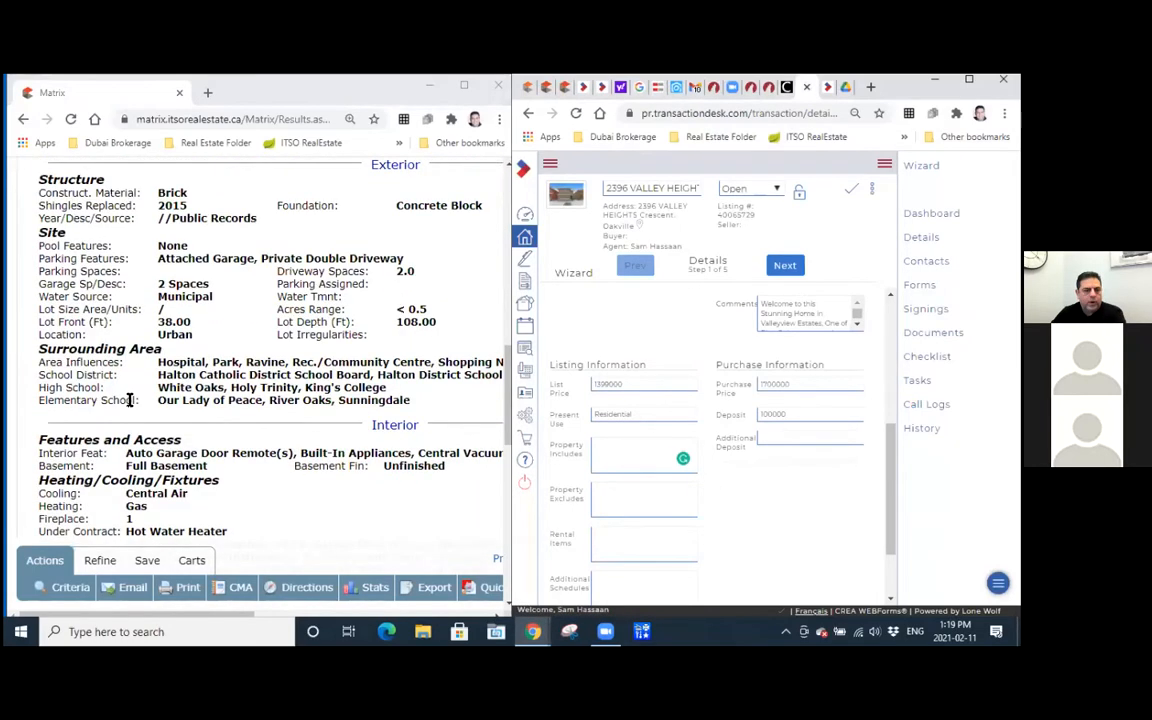
pyautogui.scroll(-3, 129, 399)
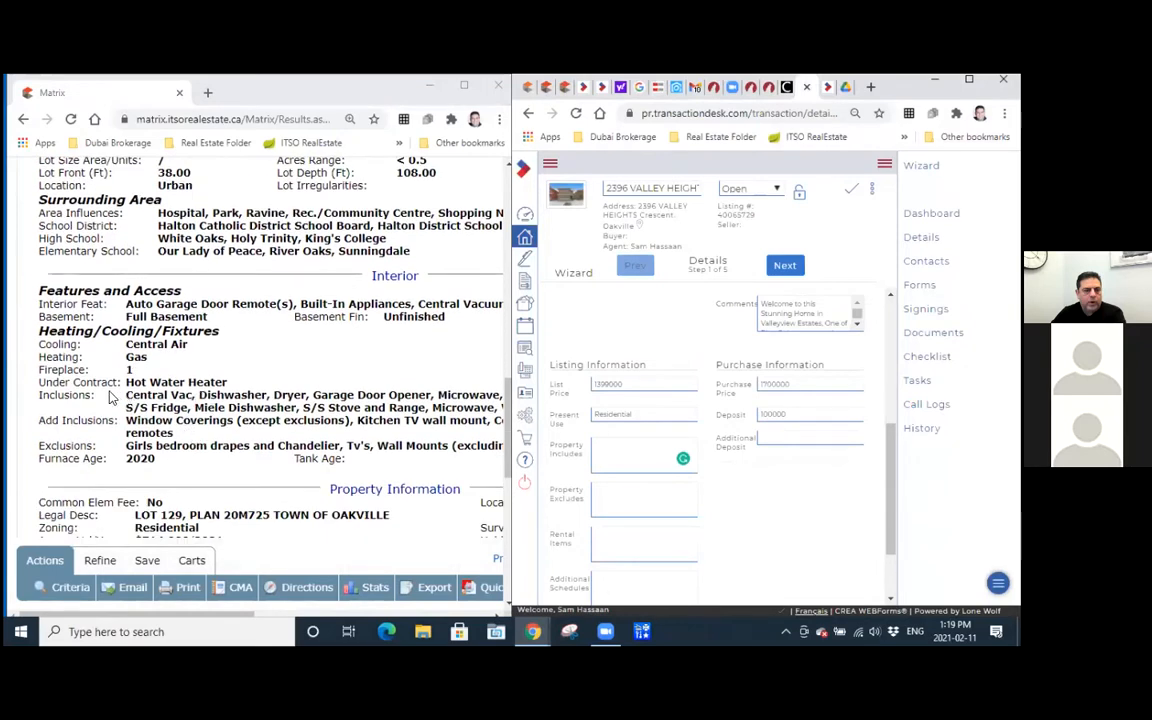
pyautogui.moveTo(130, 398); pyautogui.dragTo(323, 412)
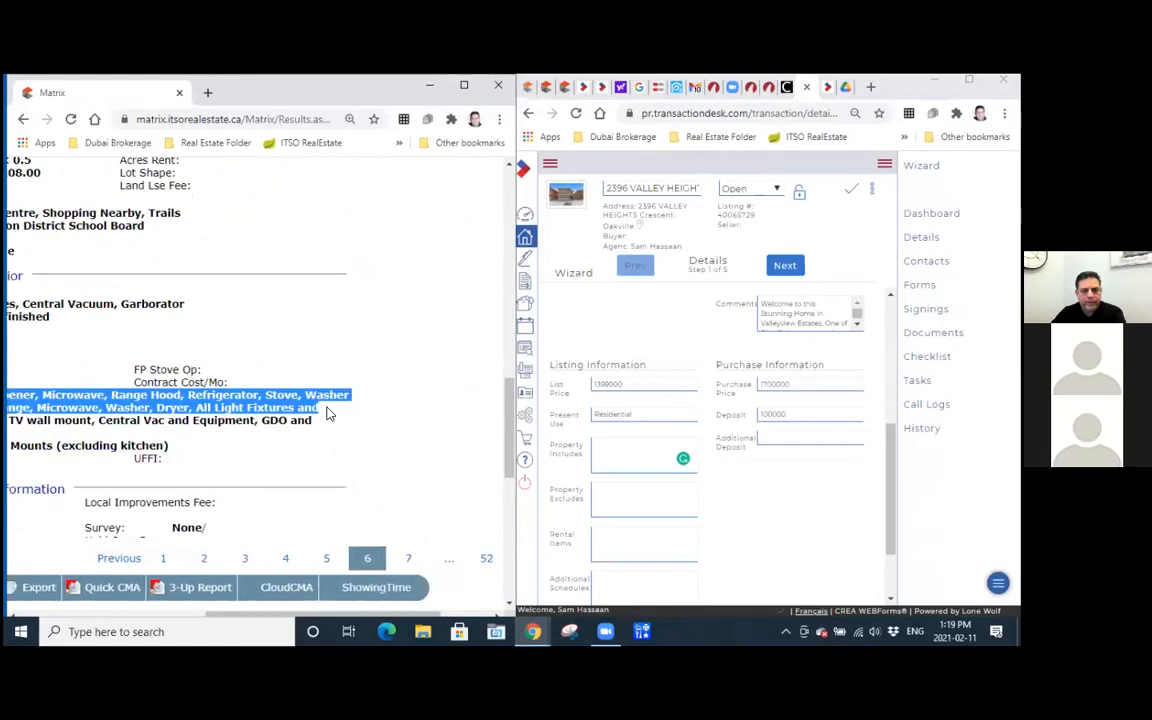
pyautogui.click(622, 443)
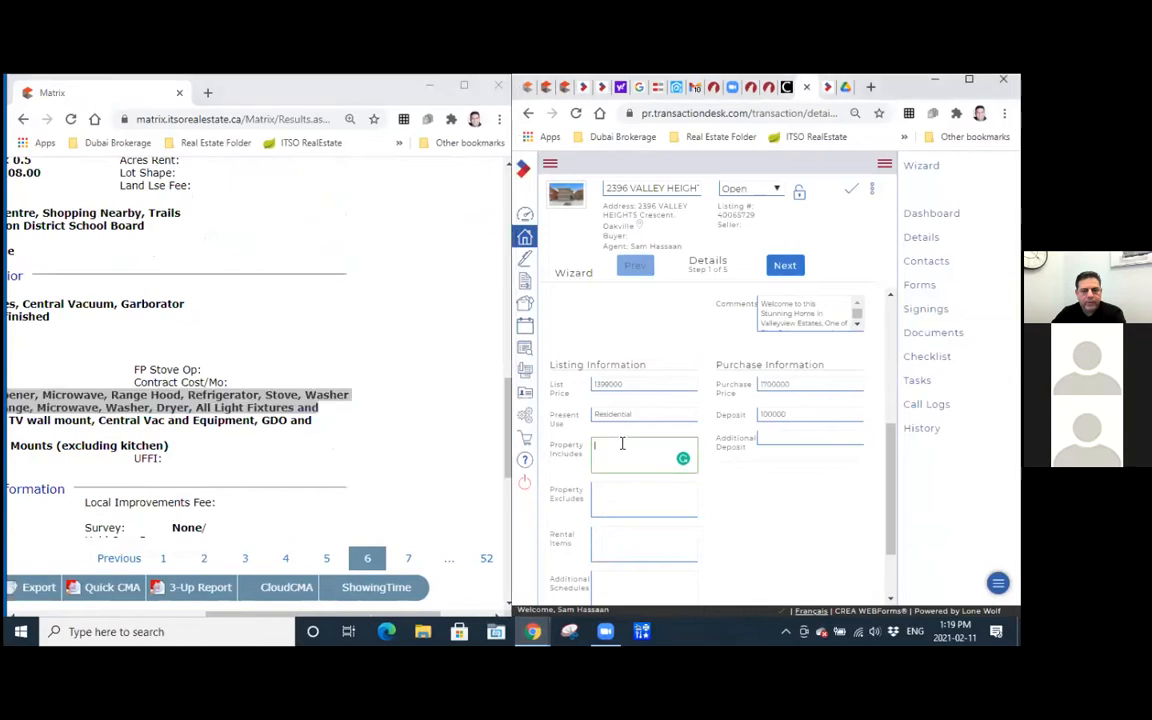
pyautogui.hotkey('ctrl', 'v')
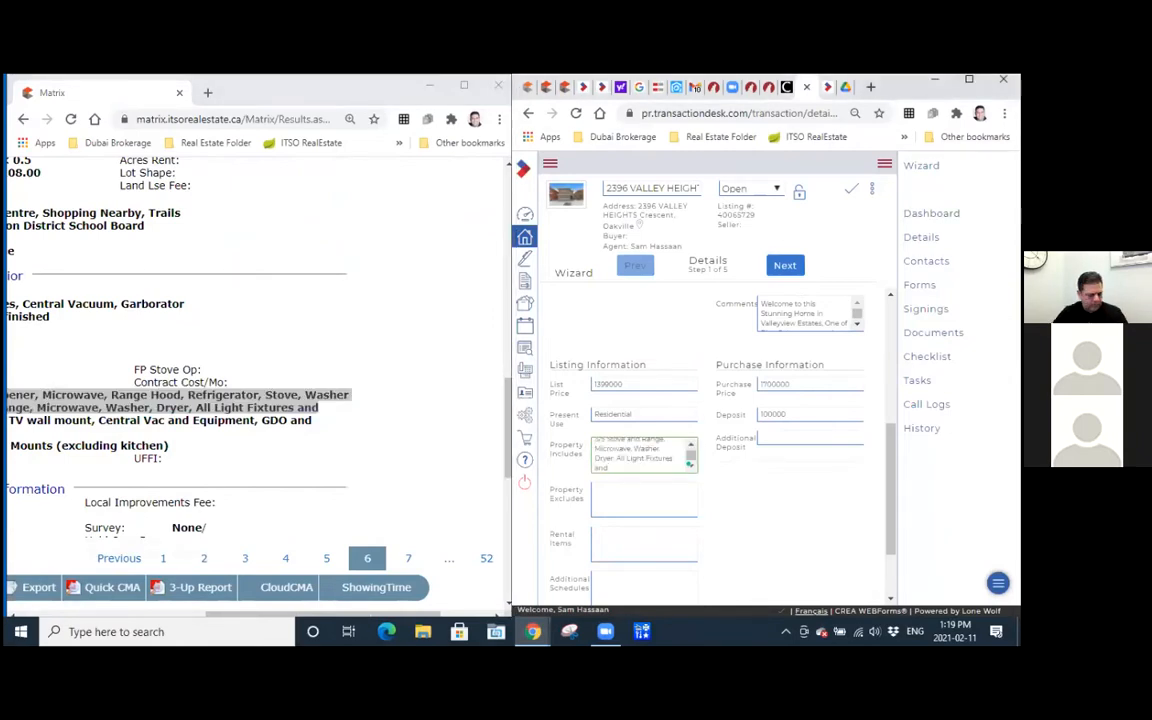
# Maximize the wizard window and check the pasted Property Includes text from start to end.
pyautogui.press('super+Up')
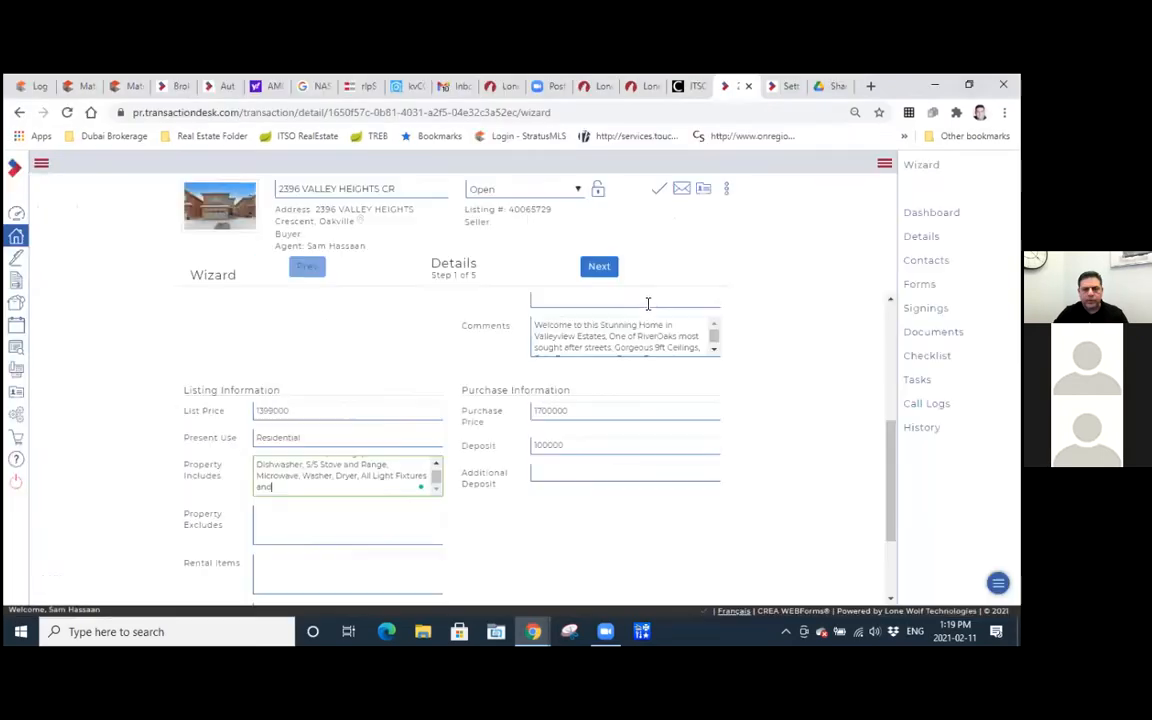
pyautogui.scroll(4, 348, 483)
pyautogui.scroll(-2, 348, 483)
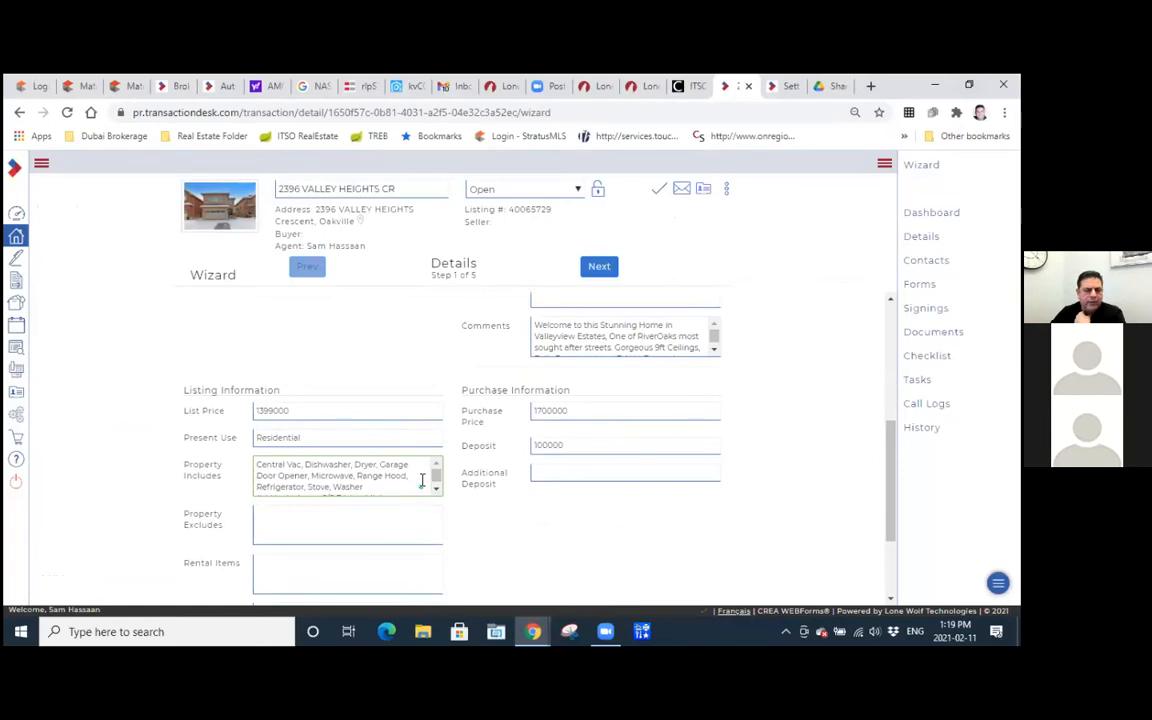
pyautogui.scroll(-1, 435, 483)
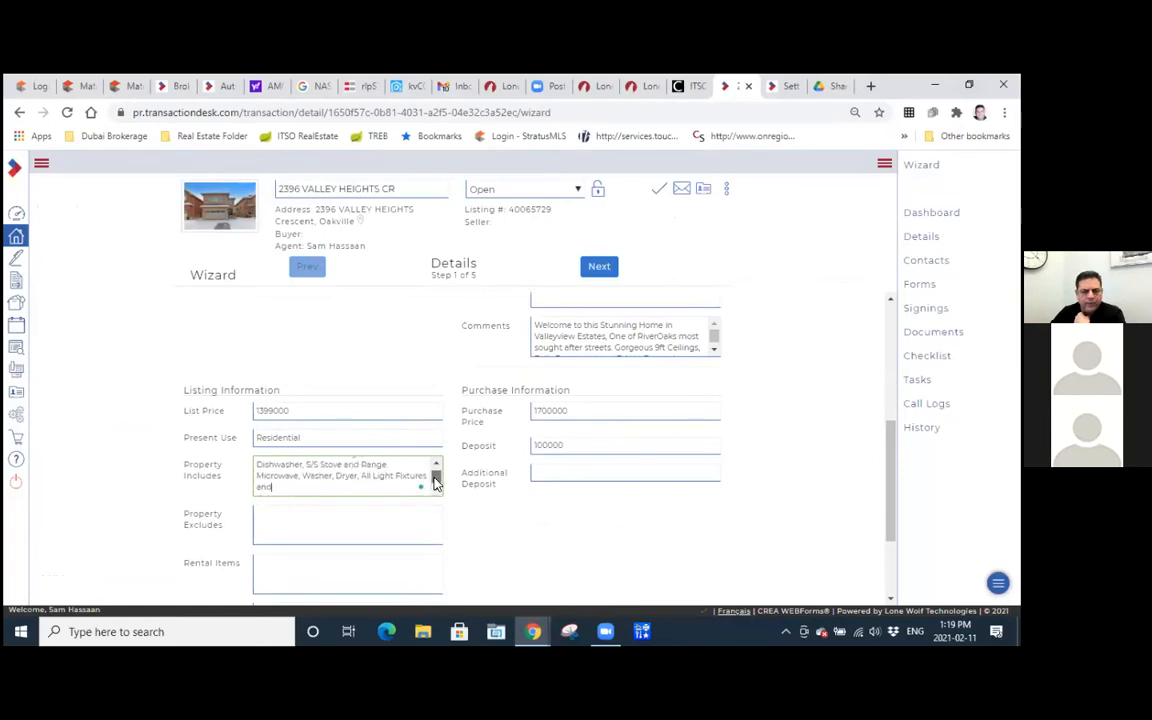
pyautogui.scroll(2, 435, 478)
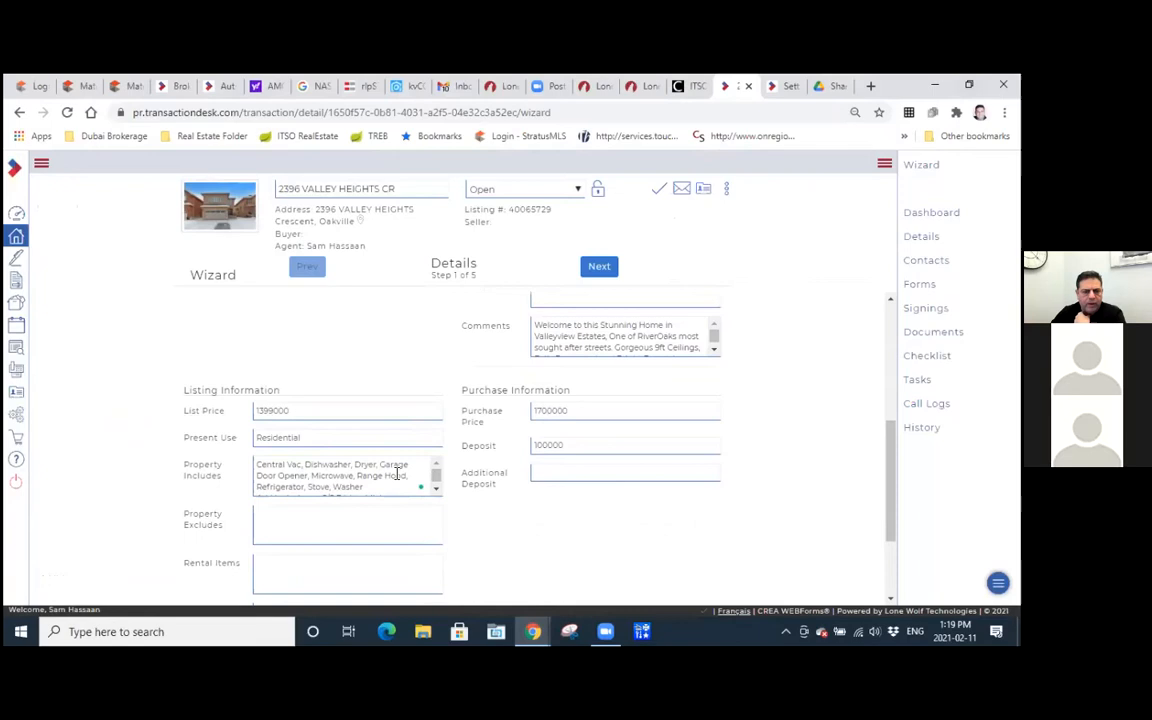
# Enter Hot water Heater under Rental Items and move on to the Additional Schedules field.
pyautogui.scroll(-2, 463, 483)
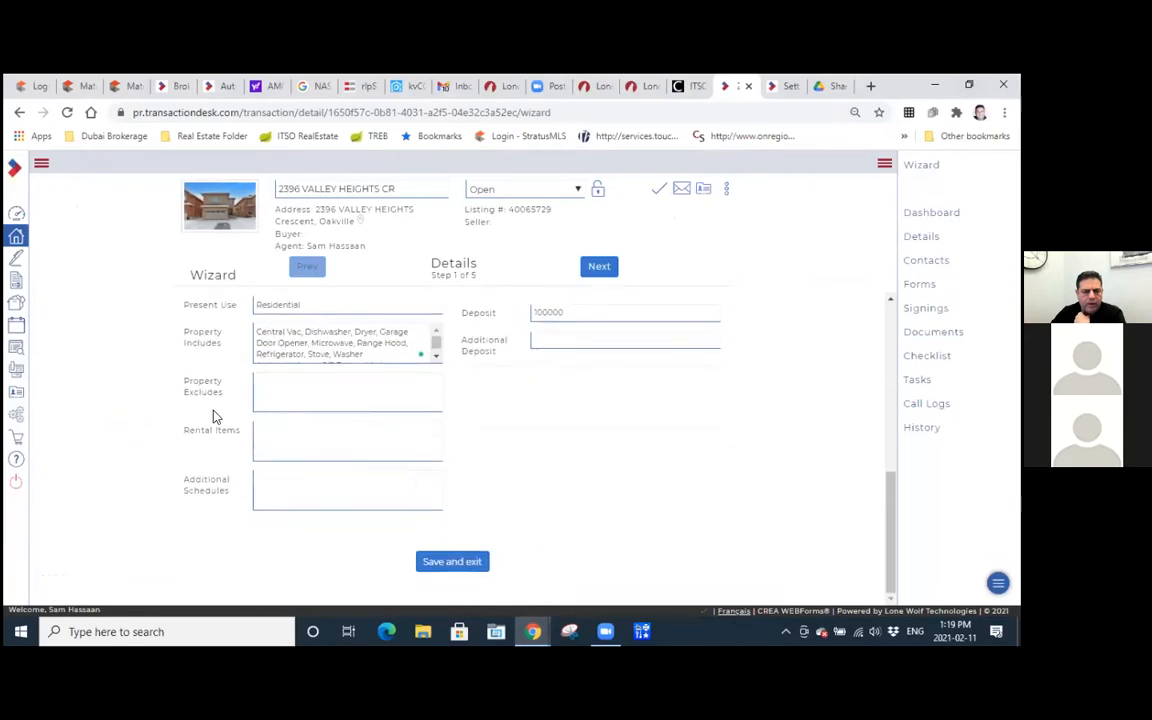
pyautogui.click(264, 429)
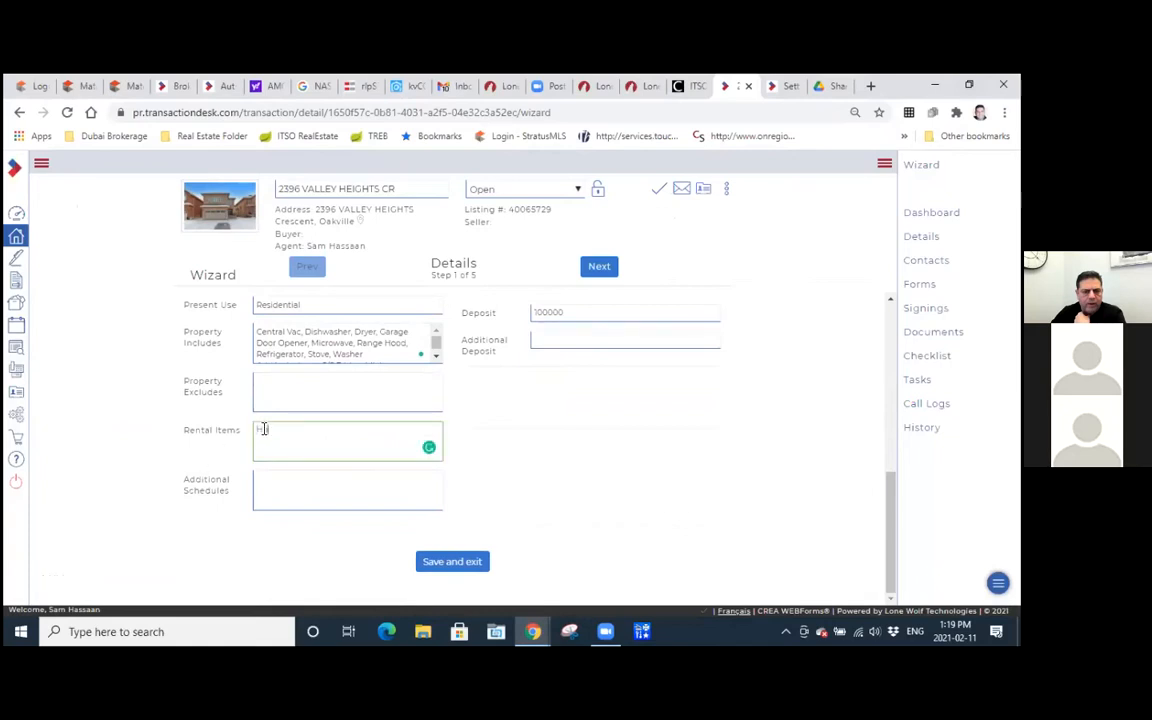
pyautogui.write('Hot water Heater')
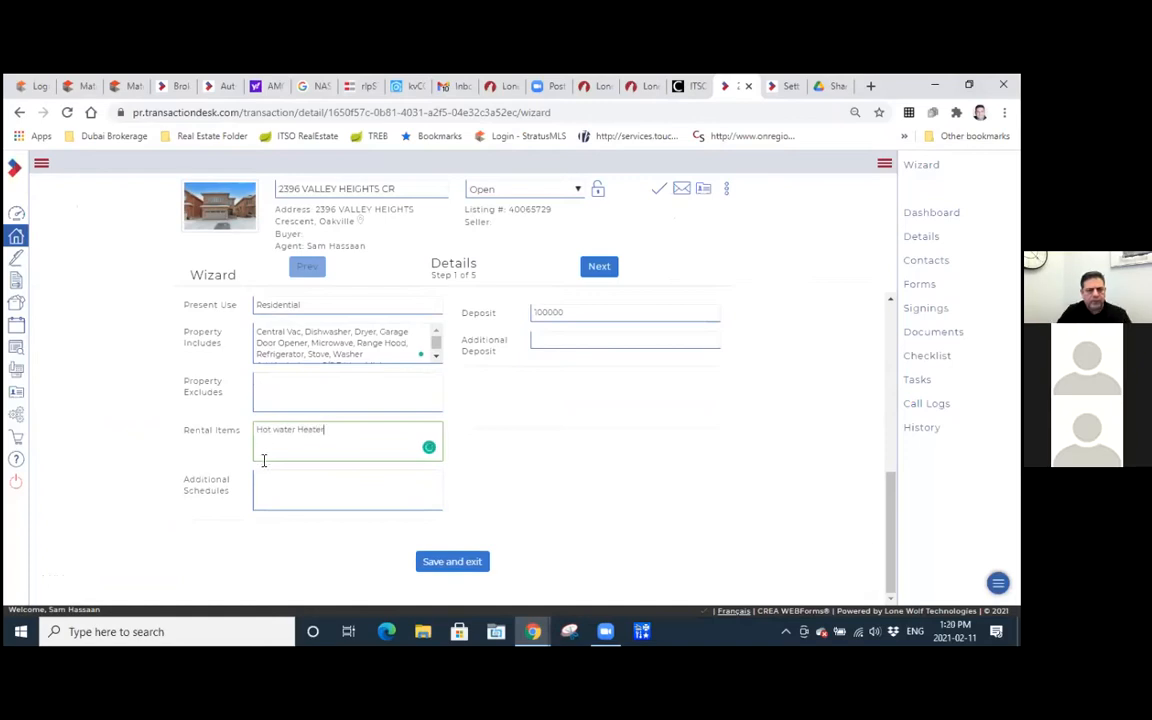
pyautogui.click(283, 484)
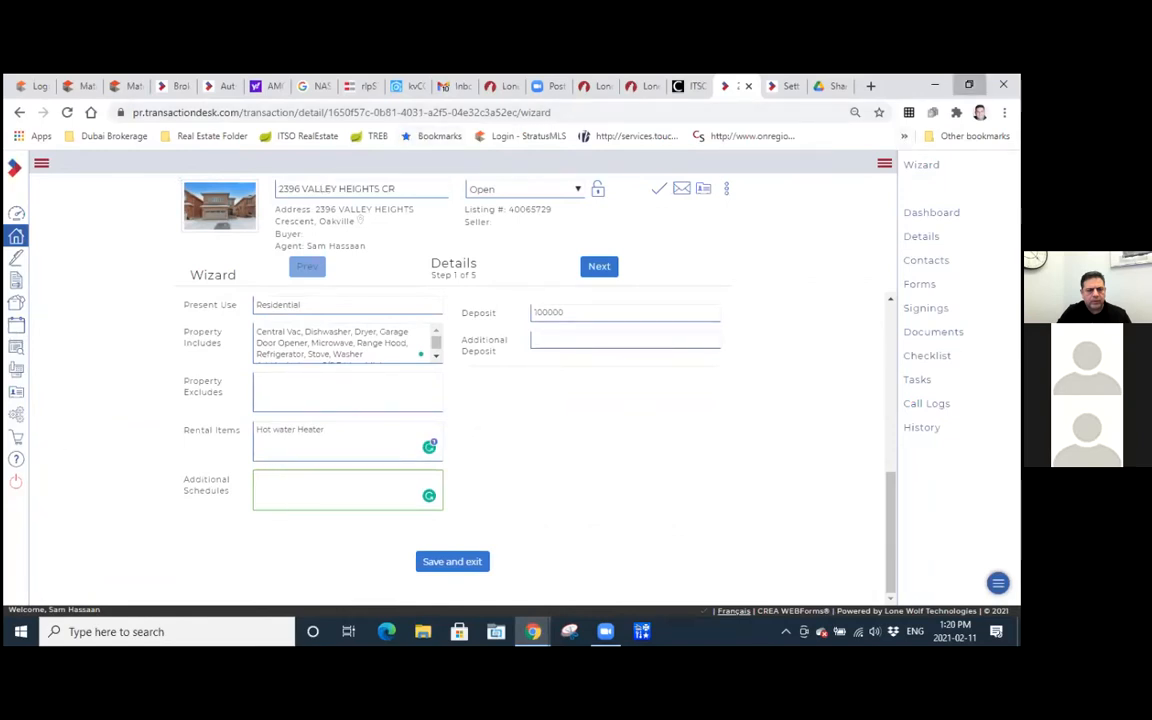
# Shrink the wizard window, switch to the Matrix listing, and show it full screen from the start of the page.
pyautogui.click(969, 85)
pyautogui.click(461, 232)
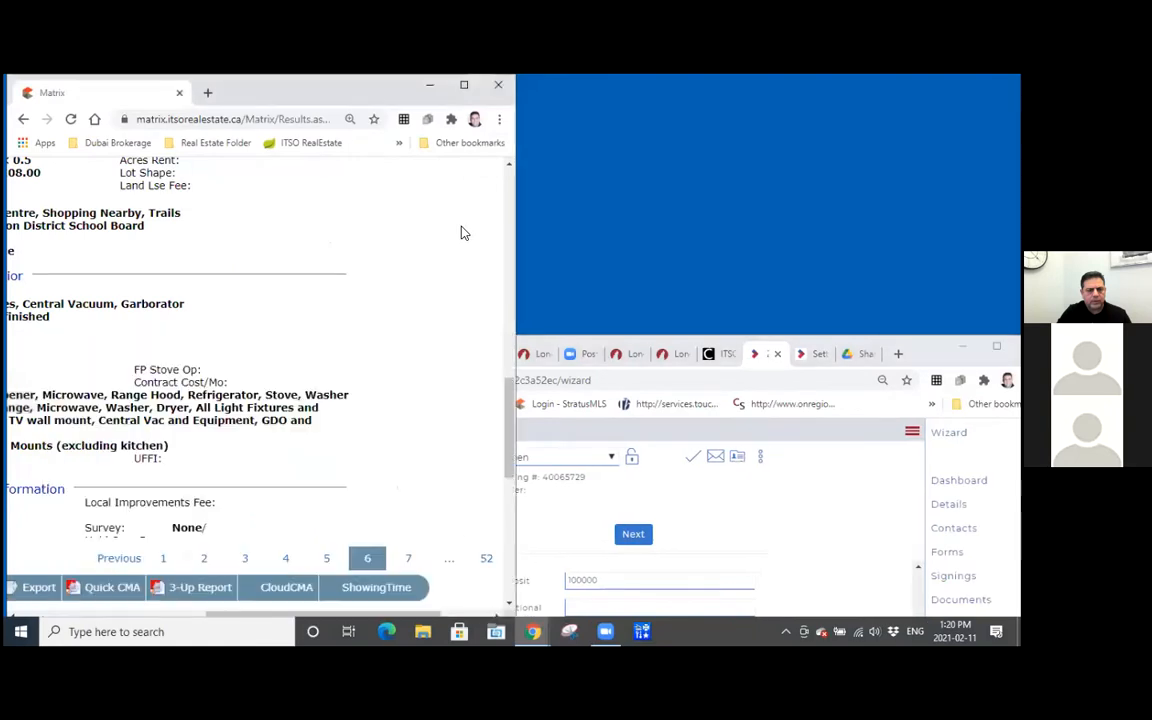
pyautogui.scroll(10, 463, 231)
pyautogui.click(465, 88)
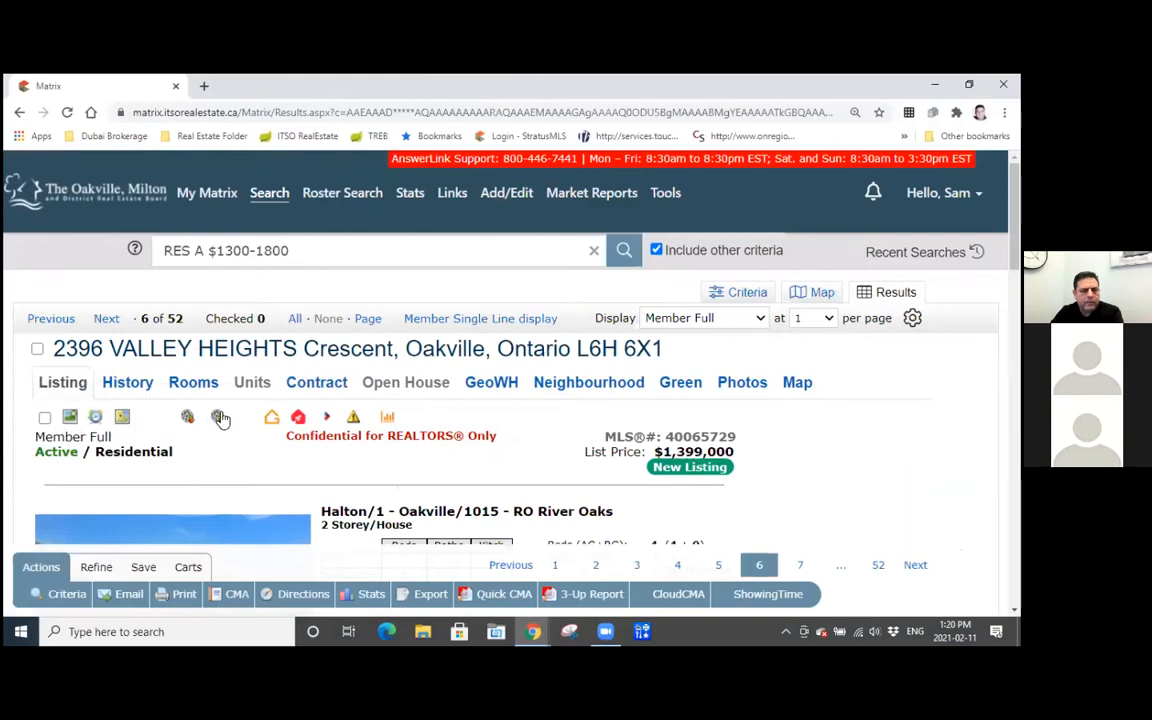
# Look over the Matrix listing from its header and icon row down to the Remarks/Directions section and back.
pyautogui.scroll(-1, 215, 418)
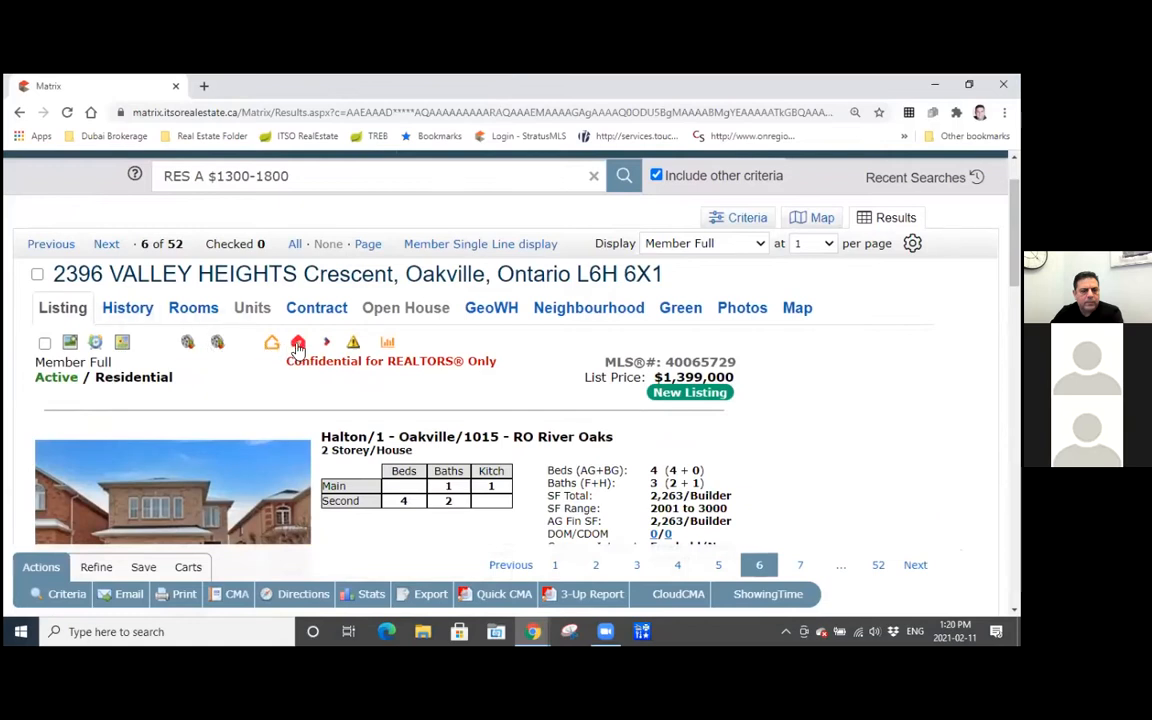
pyautogui.scroll(-2, 298, 345)
pyautogui.scroll(3, 298, 344)
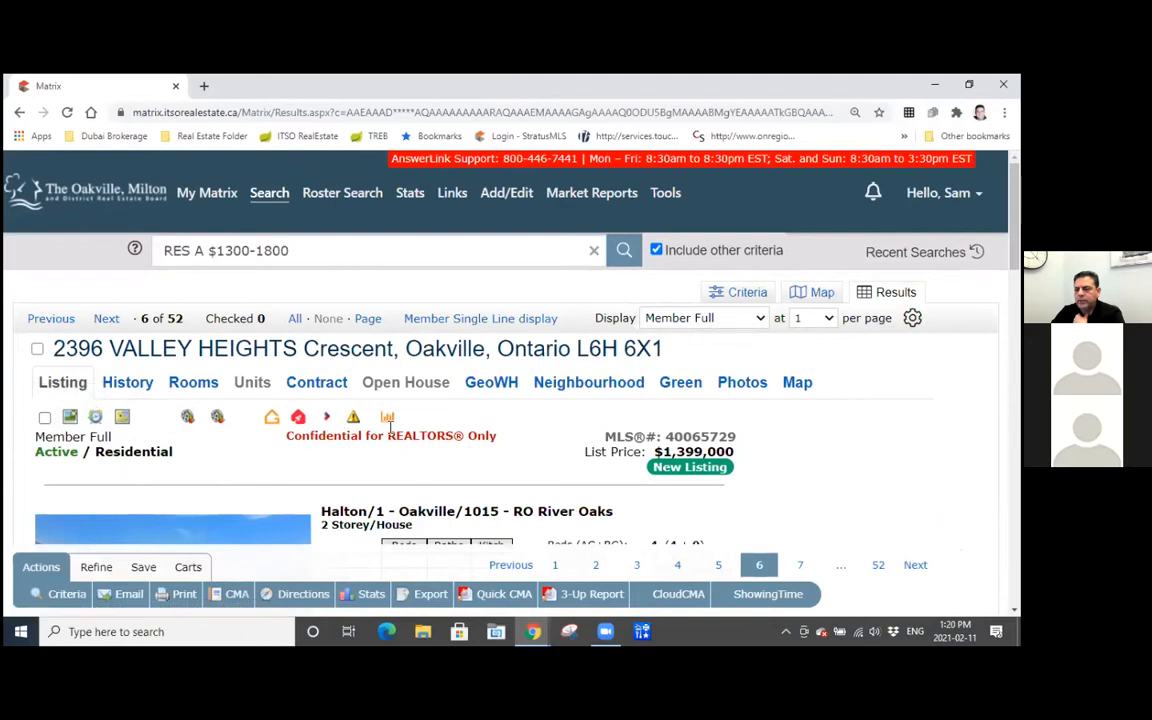
pyautogui.scroll(-4, 390, 425)
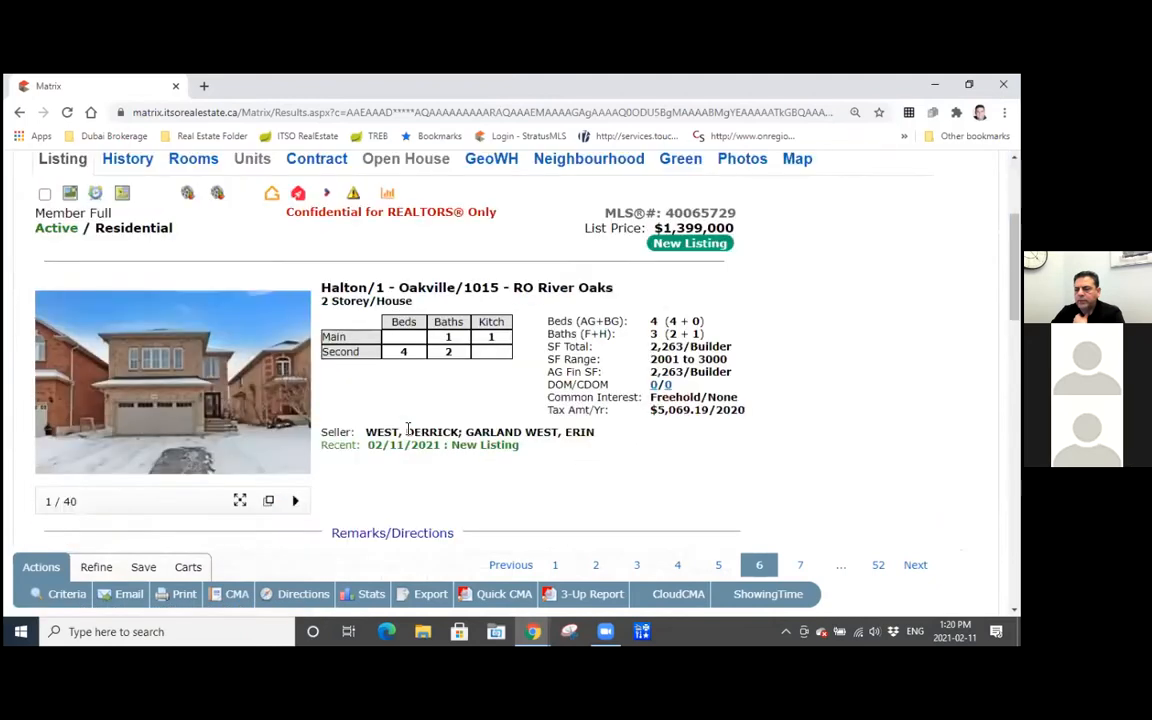
pyautogui.scroll(-3, 407, 428)
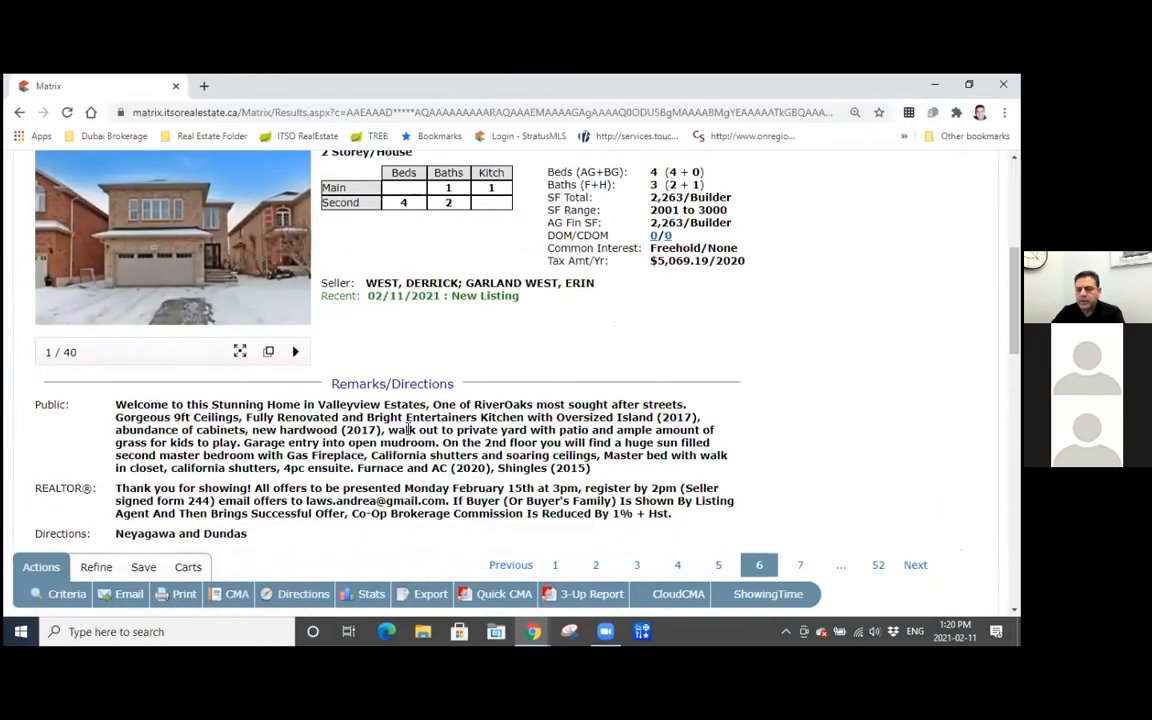
pyautogui.scroll(6, 118, 190)
pyautogui.scroll(1, 118, 190)
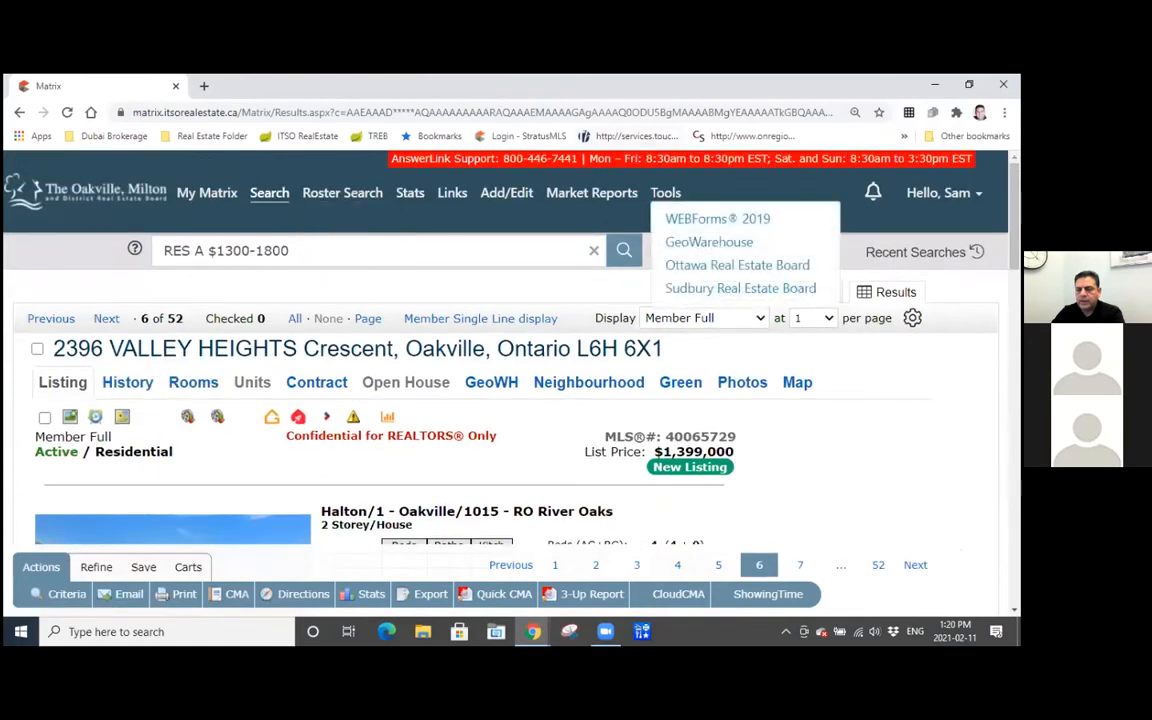
# Shrink the Matrix window to half the screen and return to the transaction wizard, advancing it to the Transaction Dates step.
pyautogui.press('super+Left')
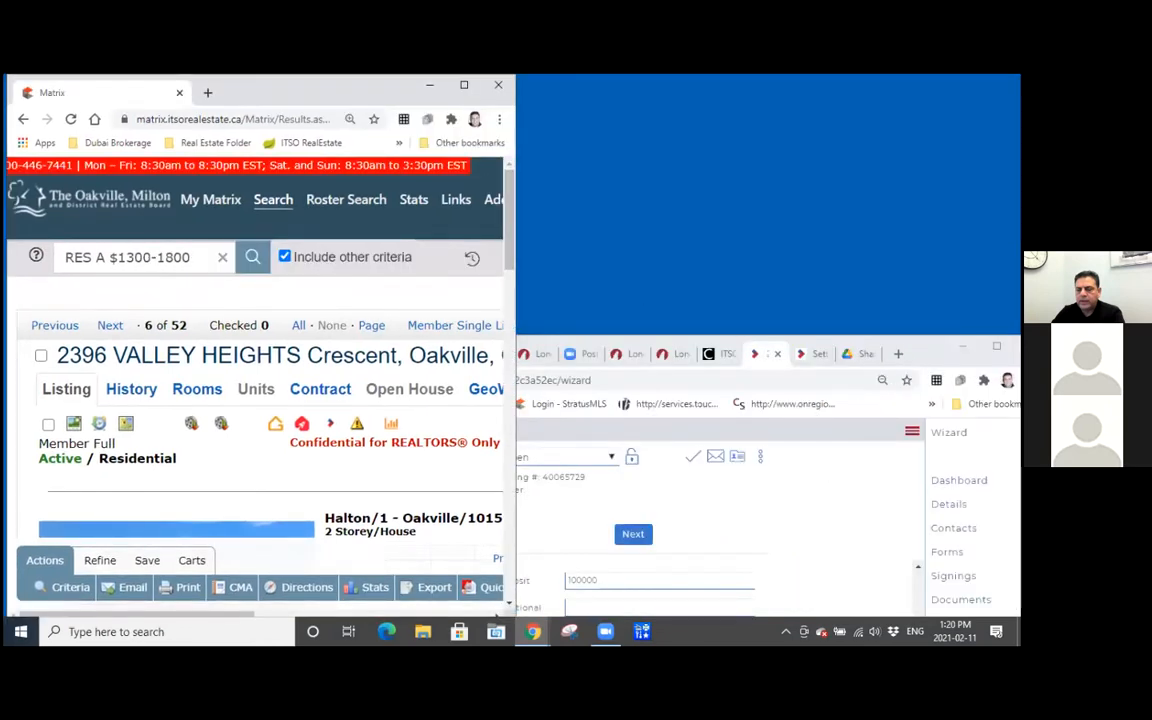
pyautogui.click(922, 355)
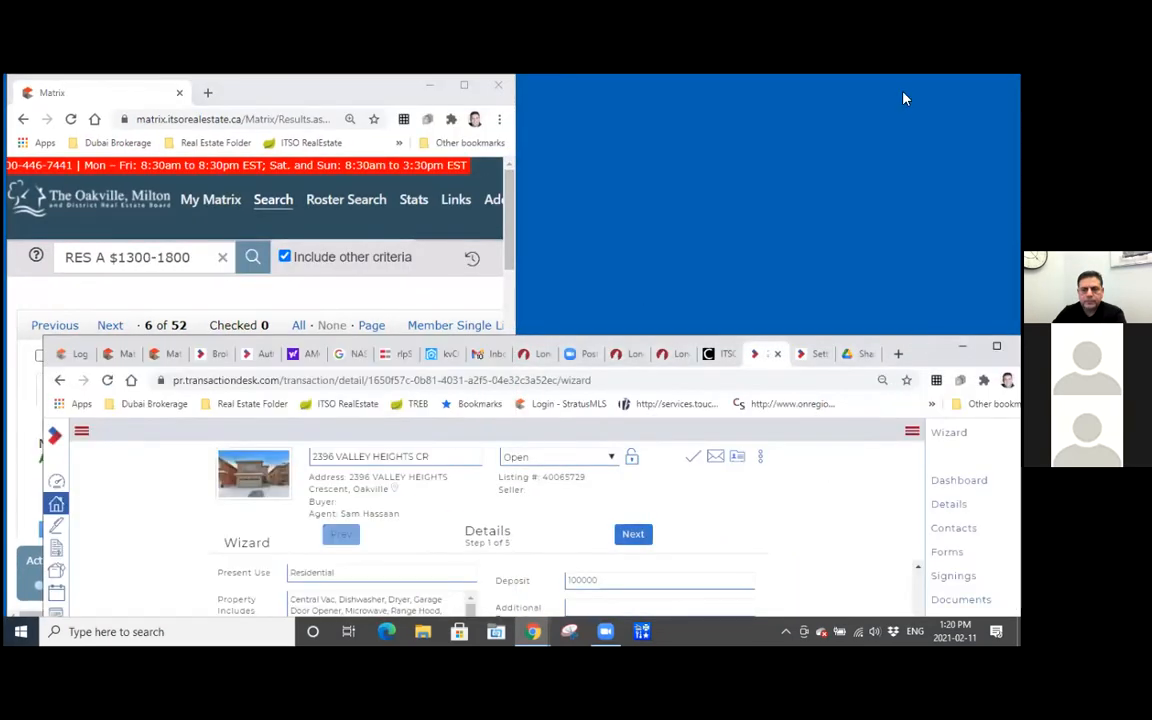
pyautogui.moveTo(922, 355); pyautogui.dragTo(905, 98)
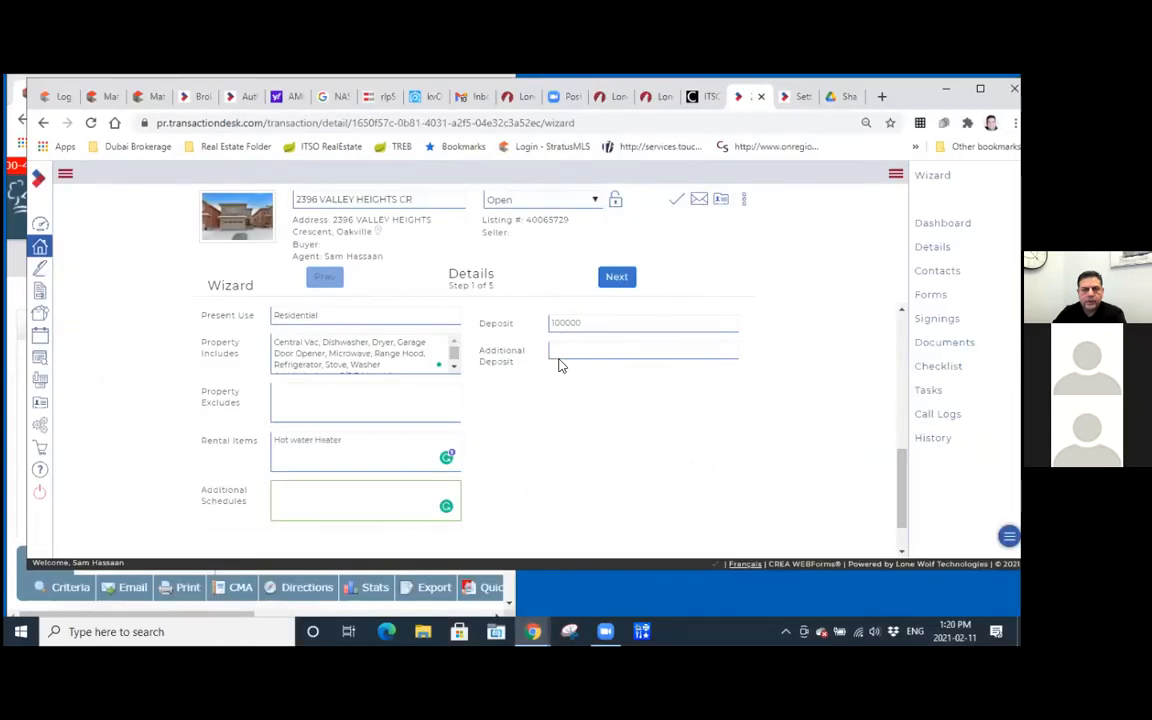
pyautogui.scroll(10, 742, 451)
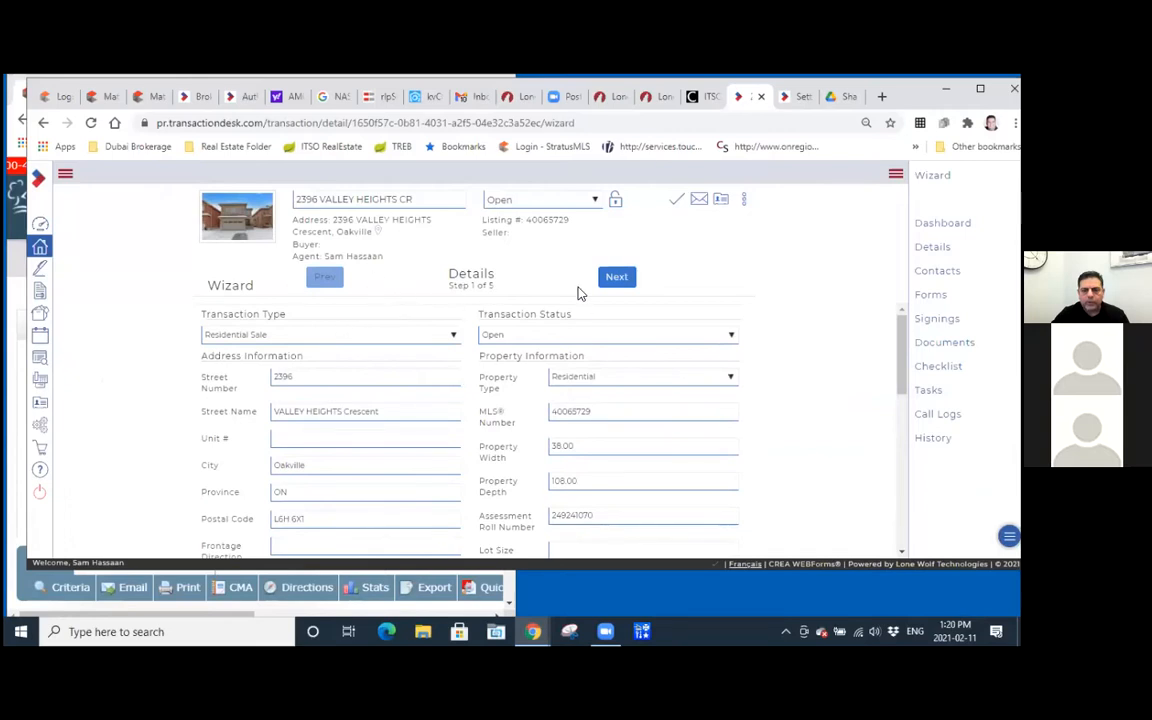
pyautogui.click(617, 278)
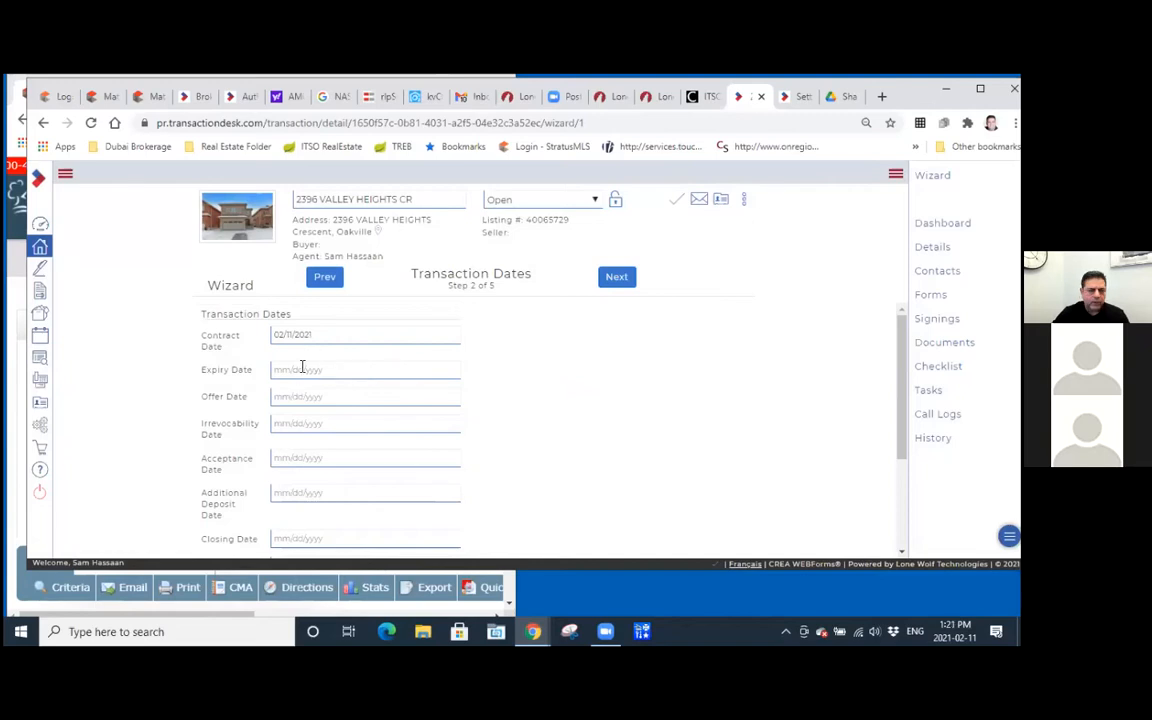
# Set the Offer Date to 02/11/2021 and the Irrevocability Date to 02/12/2021.
pyautogui.click(299, 397)
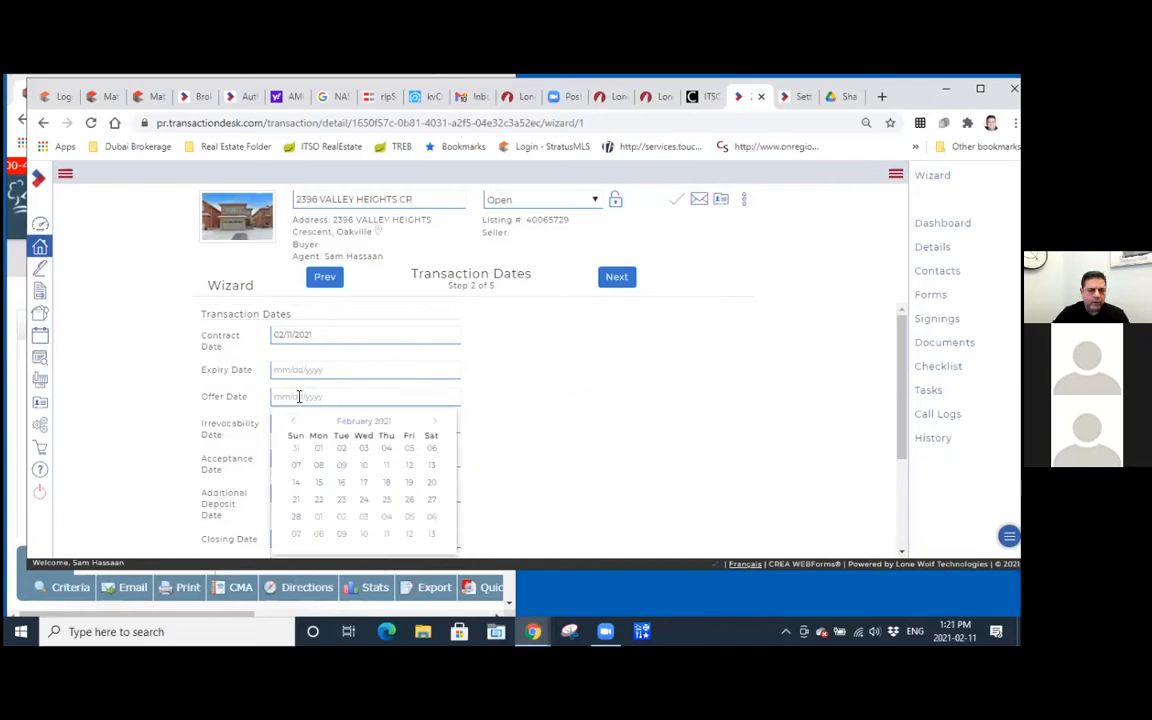
pyautogui.click(386, 465)
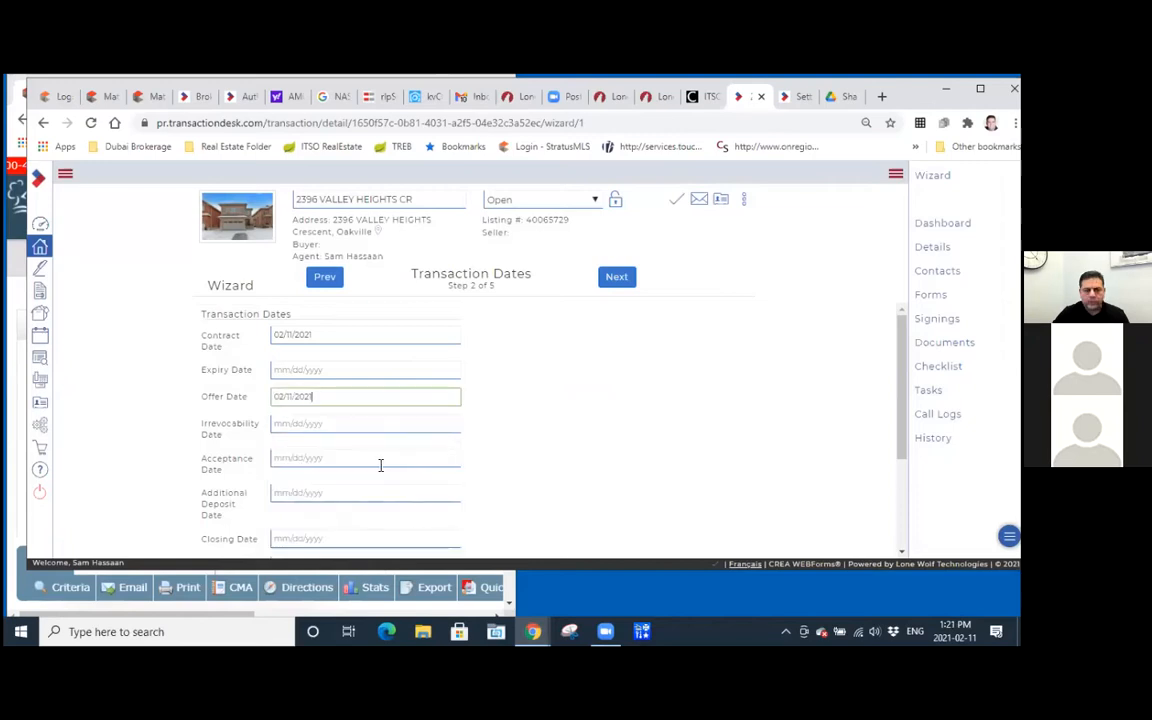
pyautogui.click(300, 427)
pyautogui.scroll(-2, 298, 429)
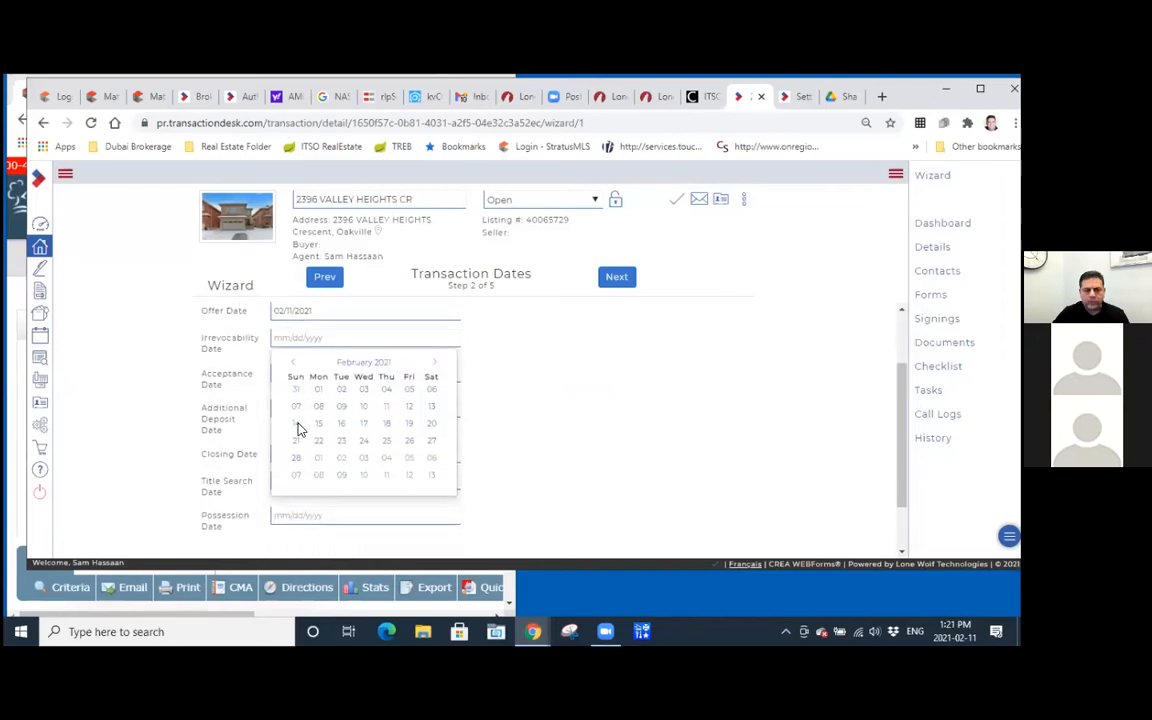
pyautogui.scroll(2, 298, 429)
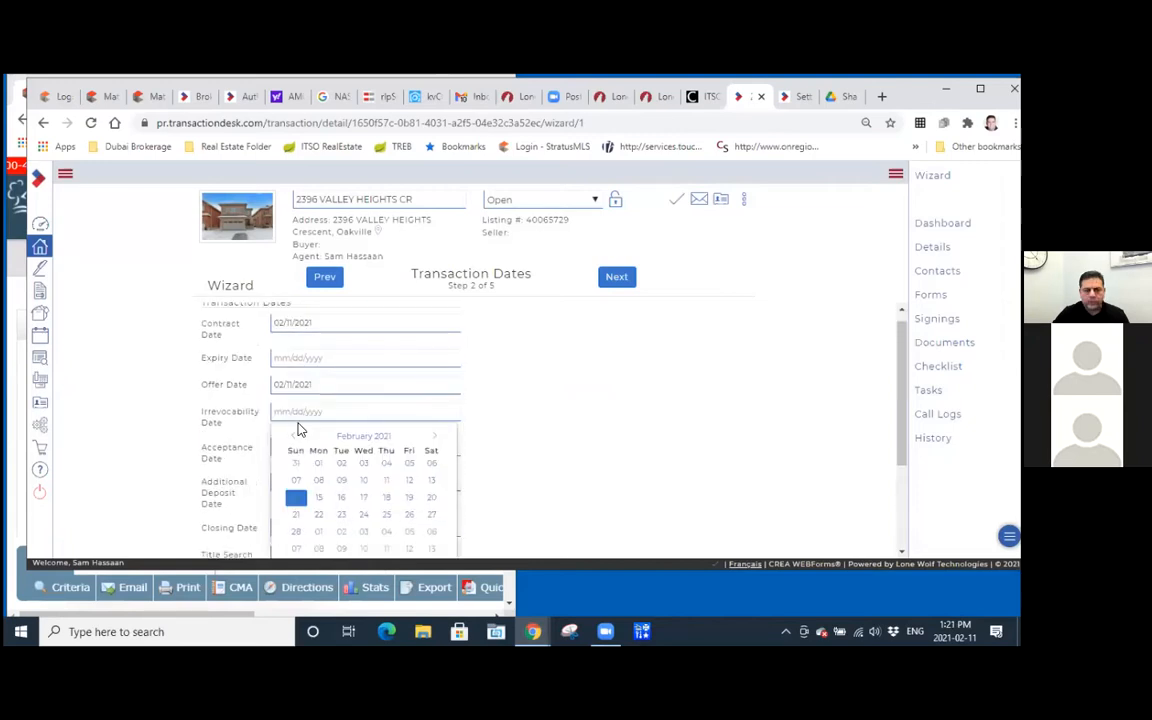
pyautogui.click(409, 480)
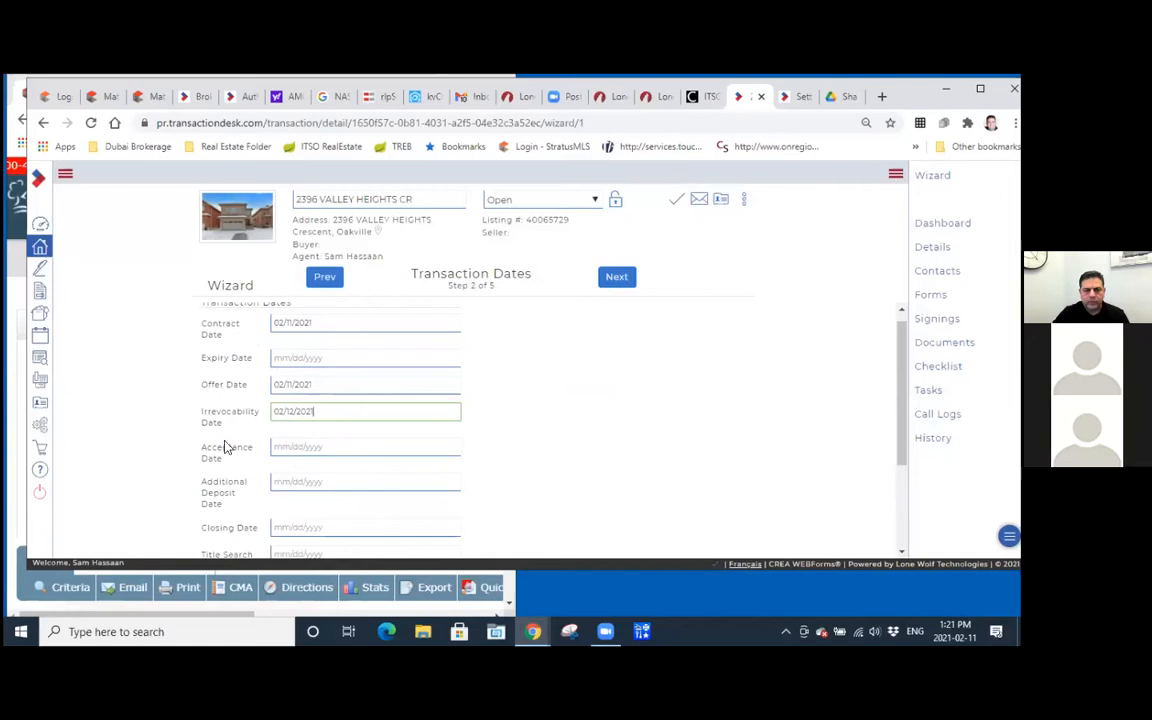
# Set the Closing Date to 04/15/2021 in the transaction dates.
pyautogui.moveTo(900, 372); pyautogui.dragTo(893, 433)
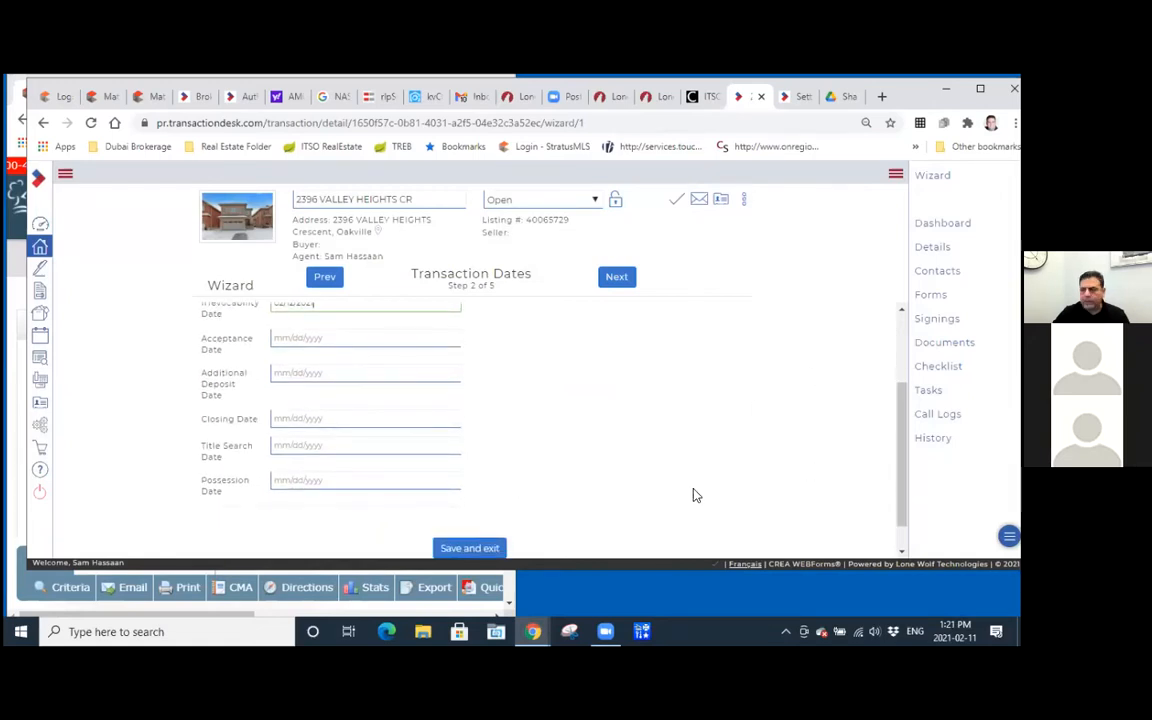
pyautogui.click(292, 418)
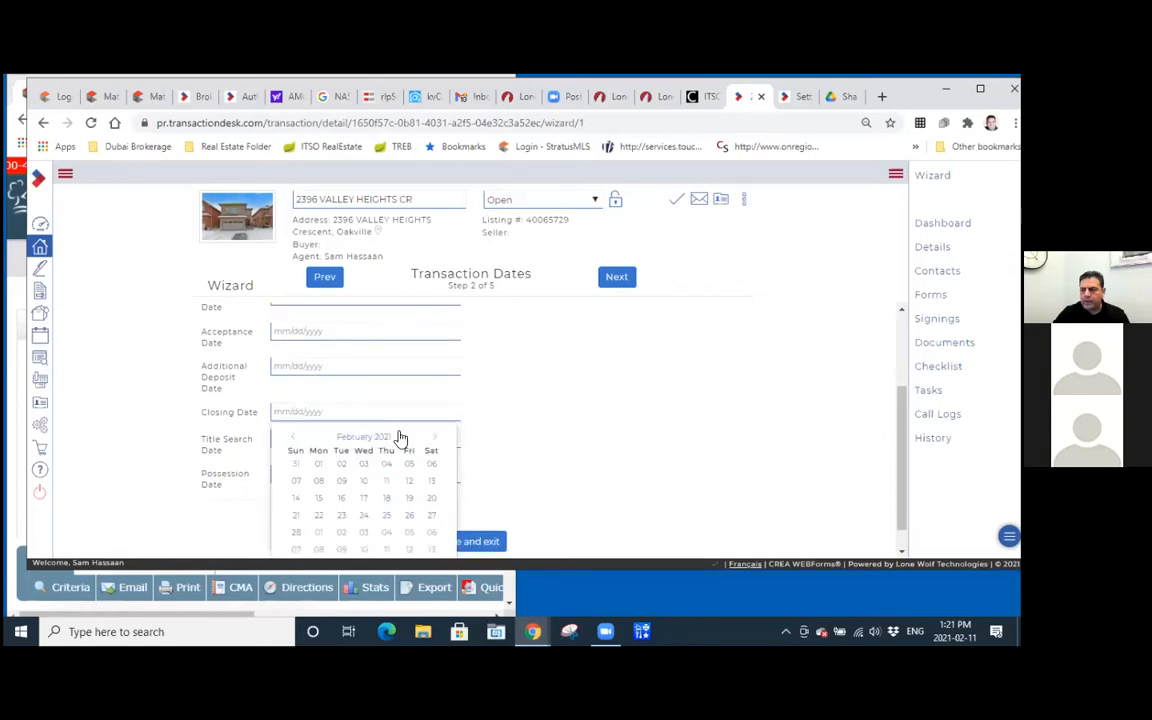
pyautogui.click(436, 439)
pyautogui.click(436, 439)
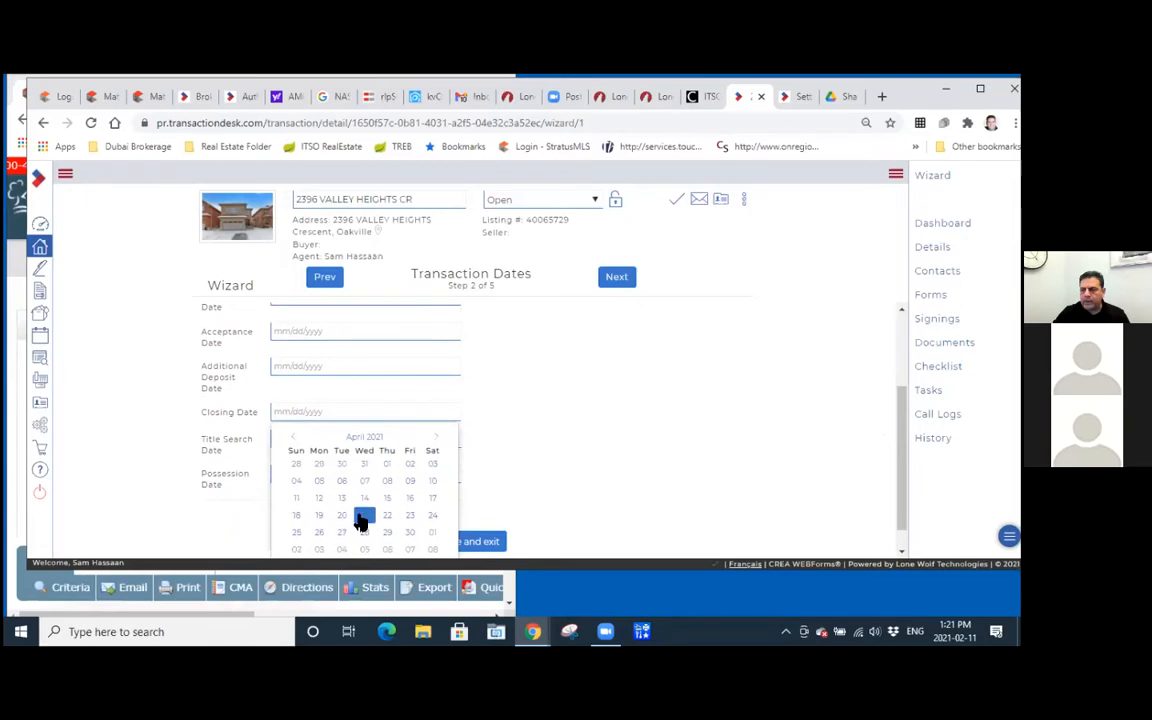
pyautogui.click(386, 498)
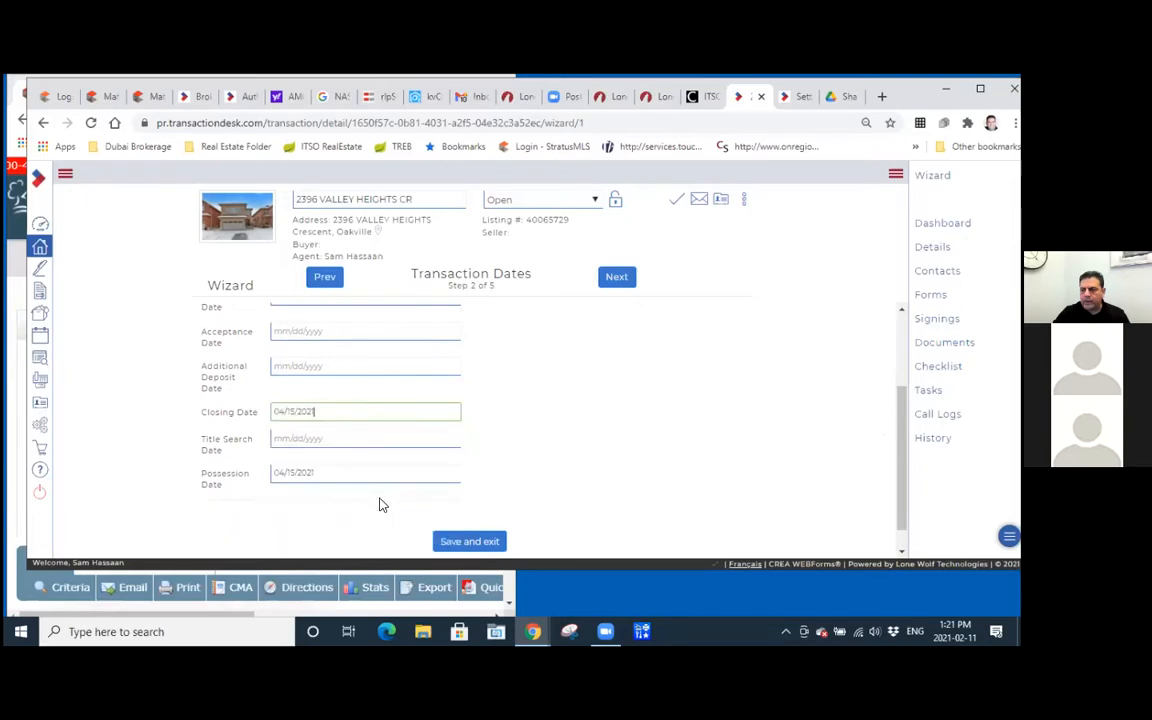
# Set the Title Search Date to 04/01/2021 and advance the wizard to the Contacts step.
pyautogui.click(293, 440)
pyautogui.click(436, 439)
pyautogui.click(436, 439)
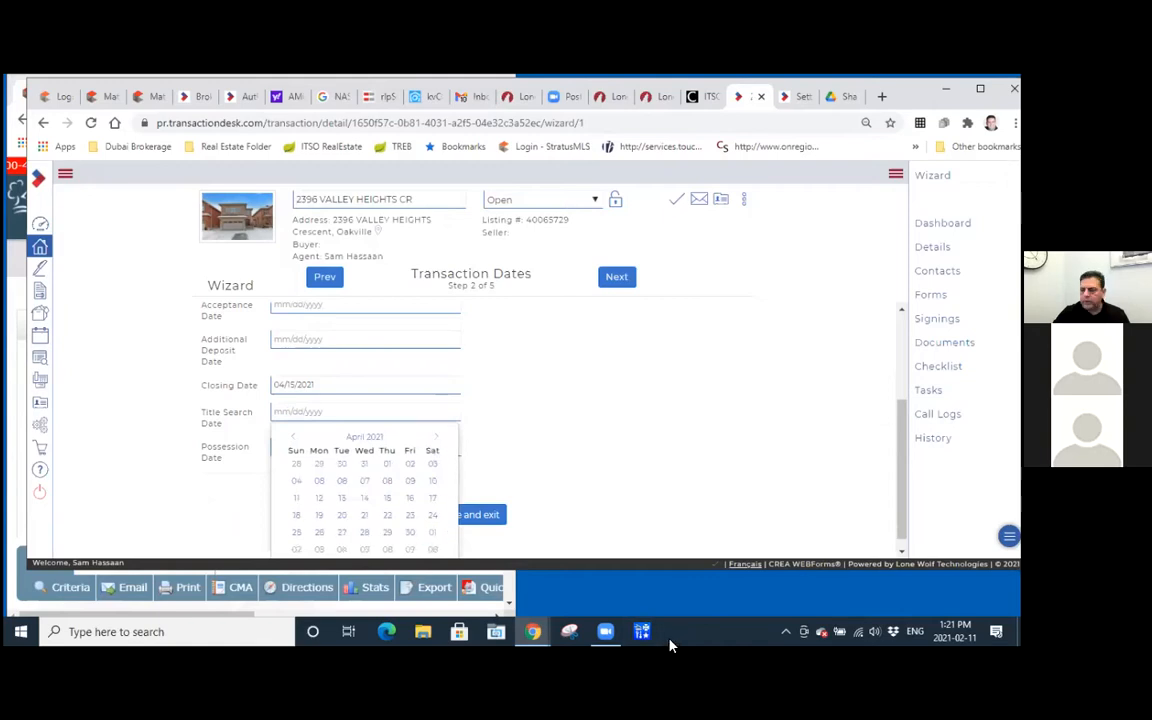
pyautogui.click(388, 464)
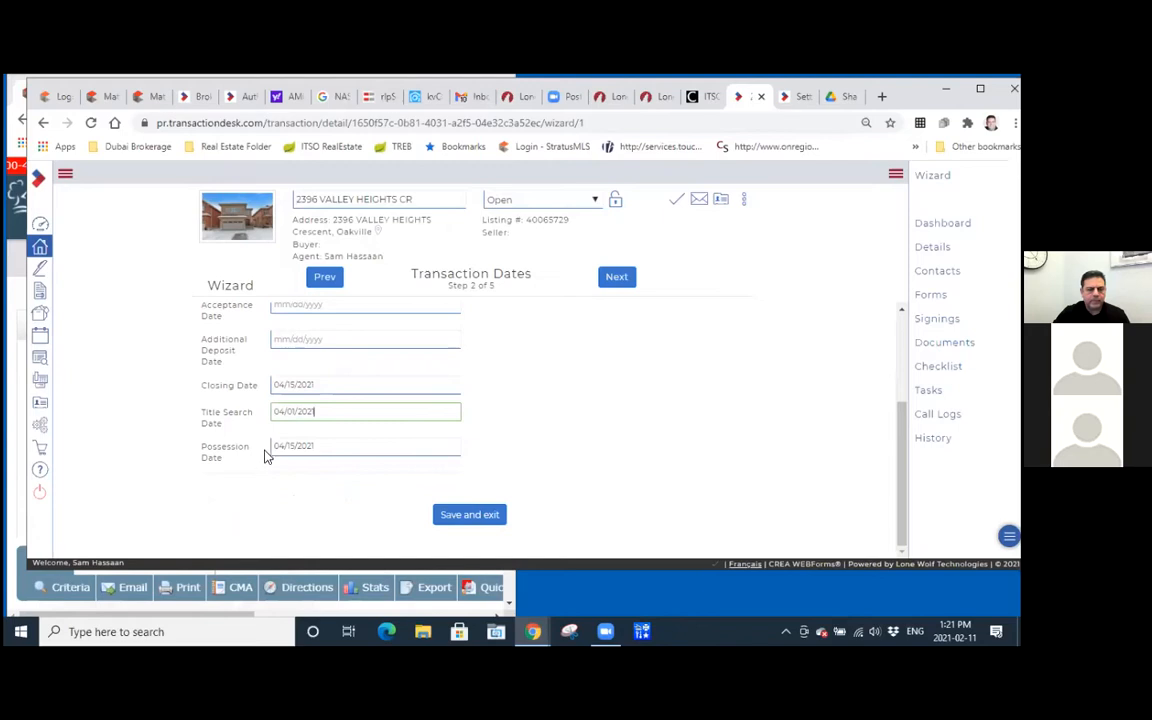
pyautogui.scroll(5, 609, 343)
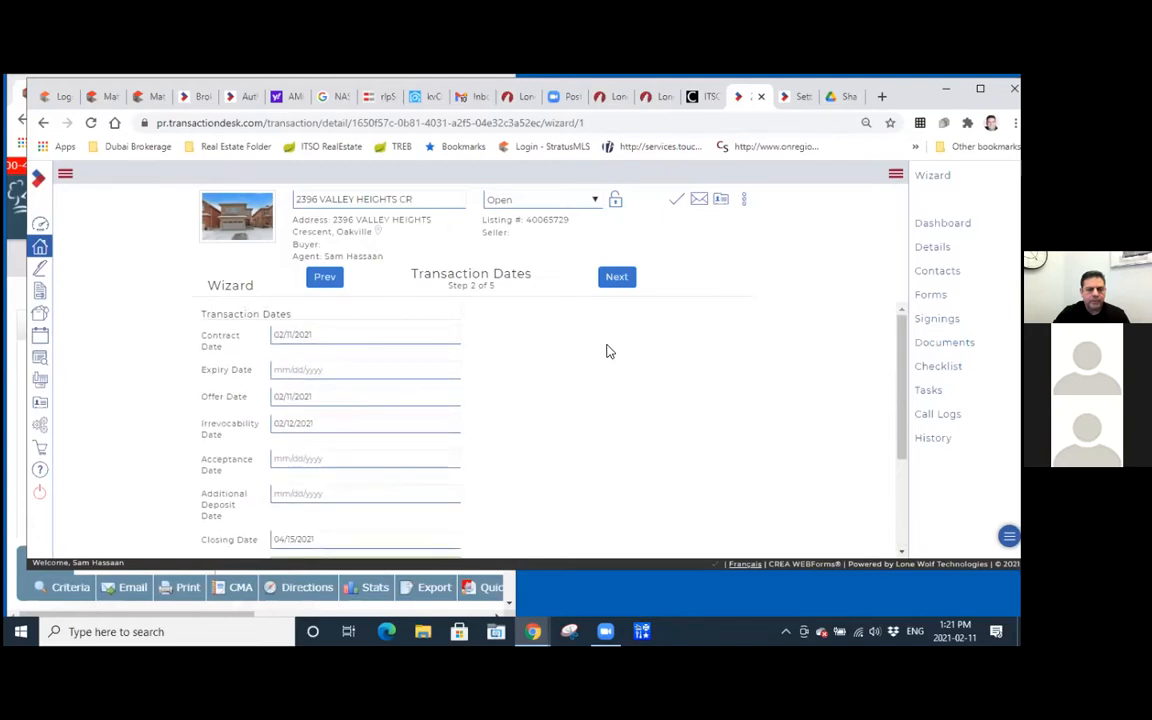
pyautogui.click(616, 275)
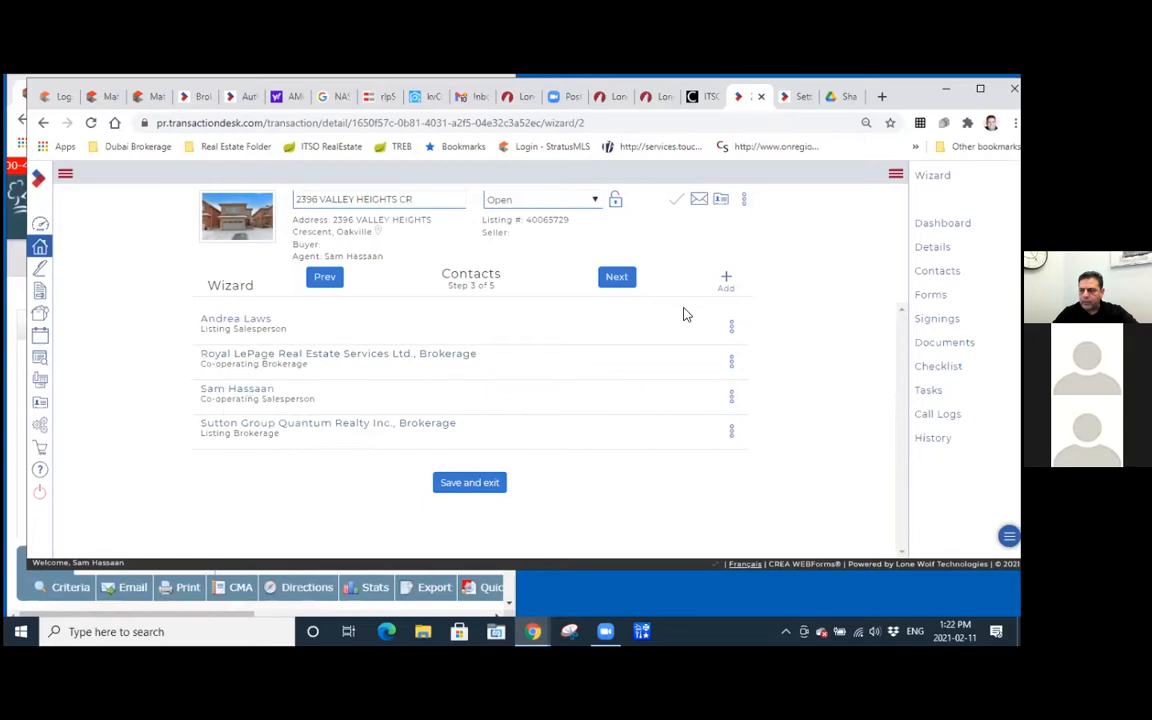
# Search existing contacts for "buyer", add the matching contact to the transaction as Buyer, and advance to the Forms step.
pyautogui.click(728, 284)
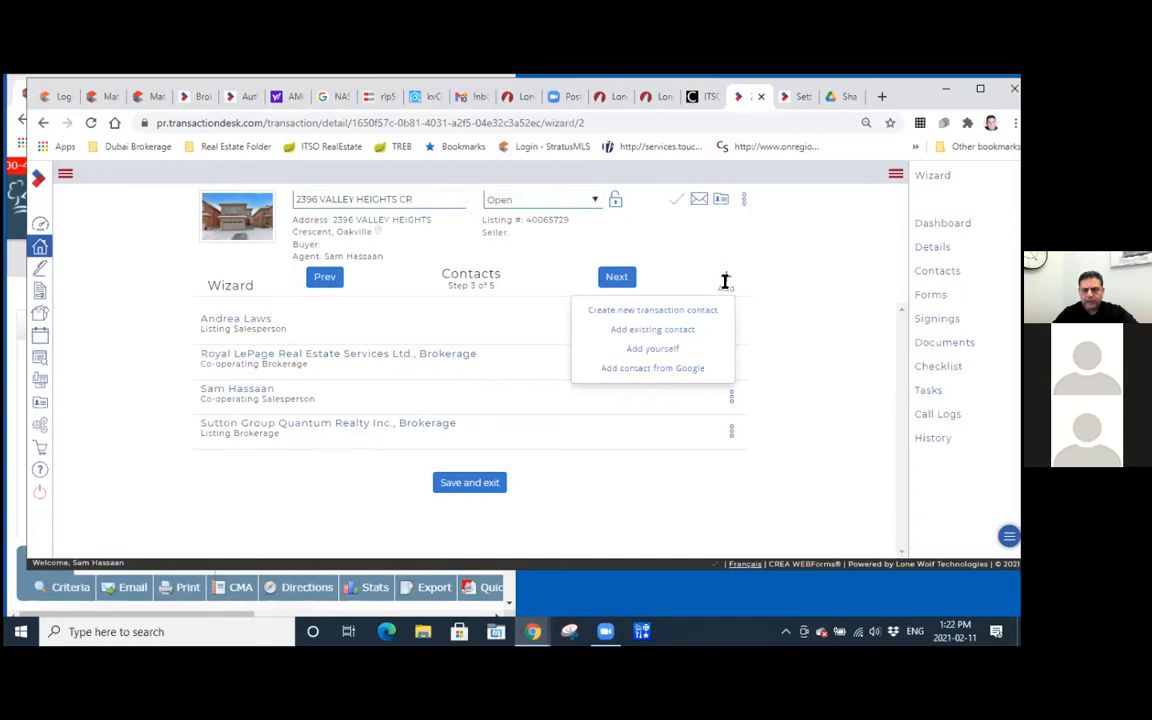
pyautogui.click(652, 331)
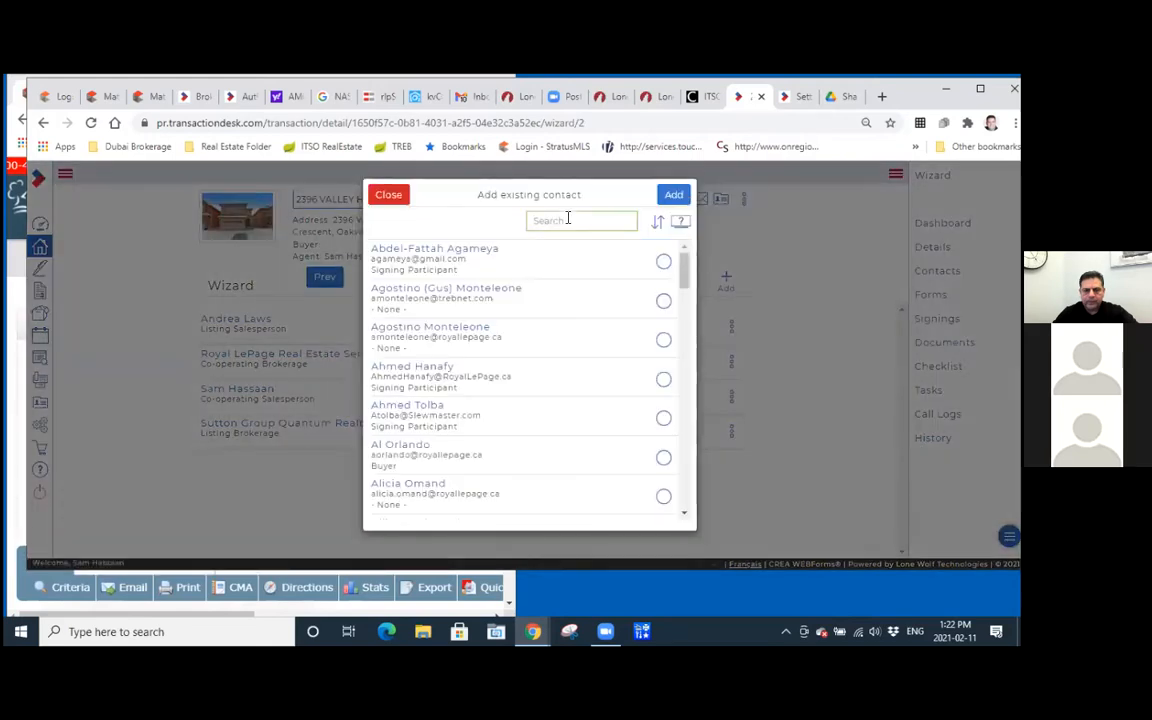
pyautogui.write('buyer')
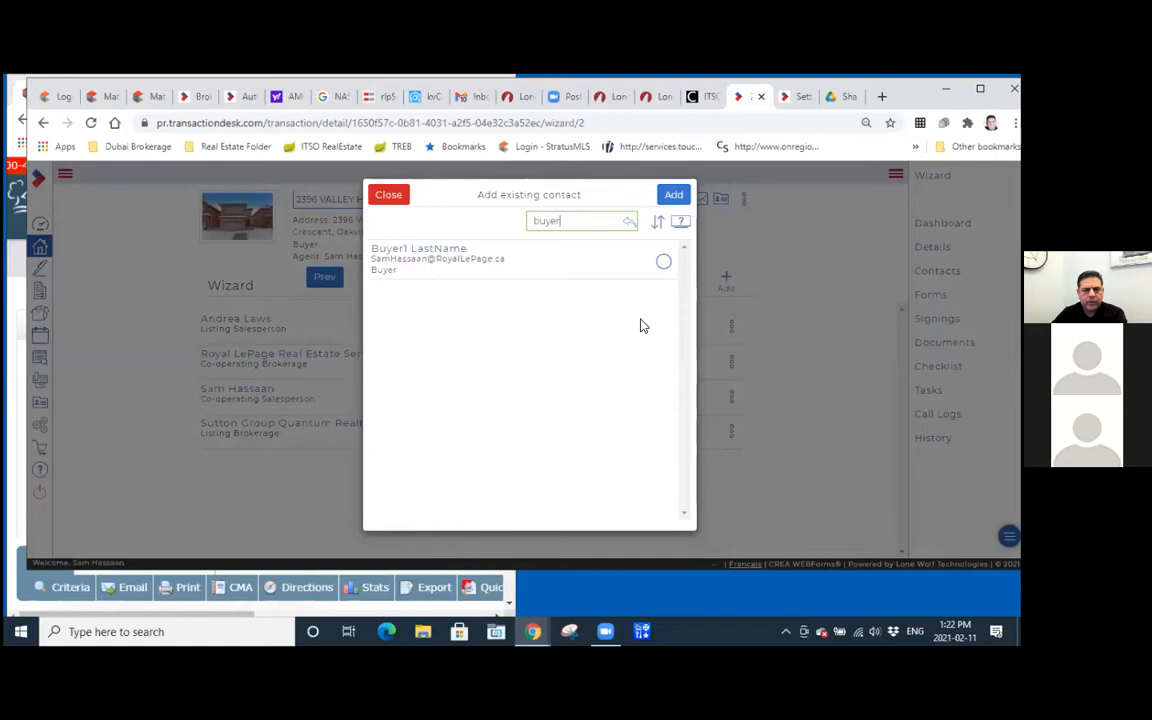
pyautogui.click(663, 262)
pyautogui.click(674, 194)
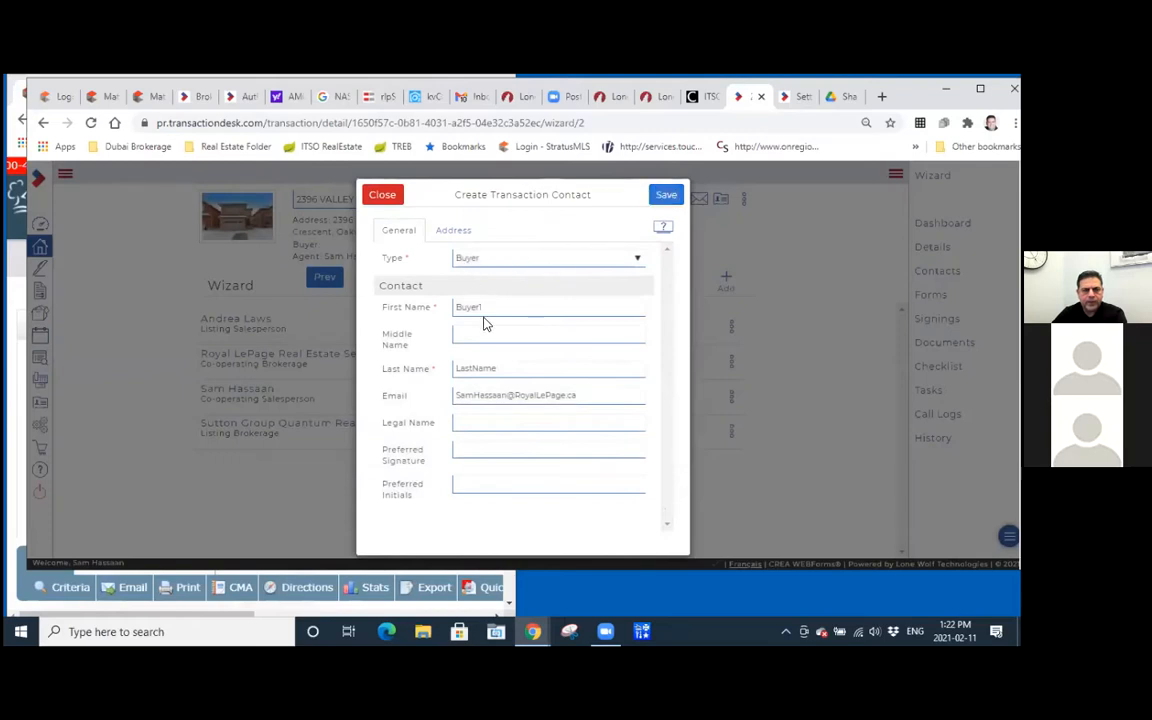
pyautogui.click(667, 195)
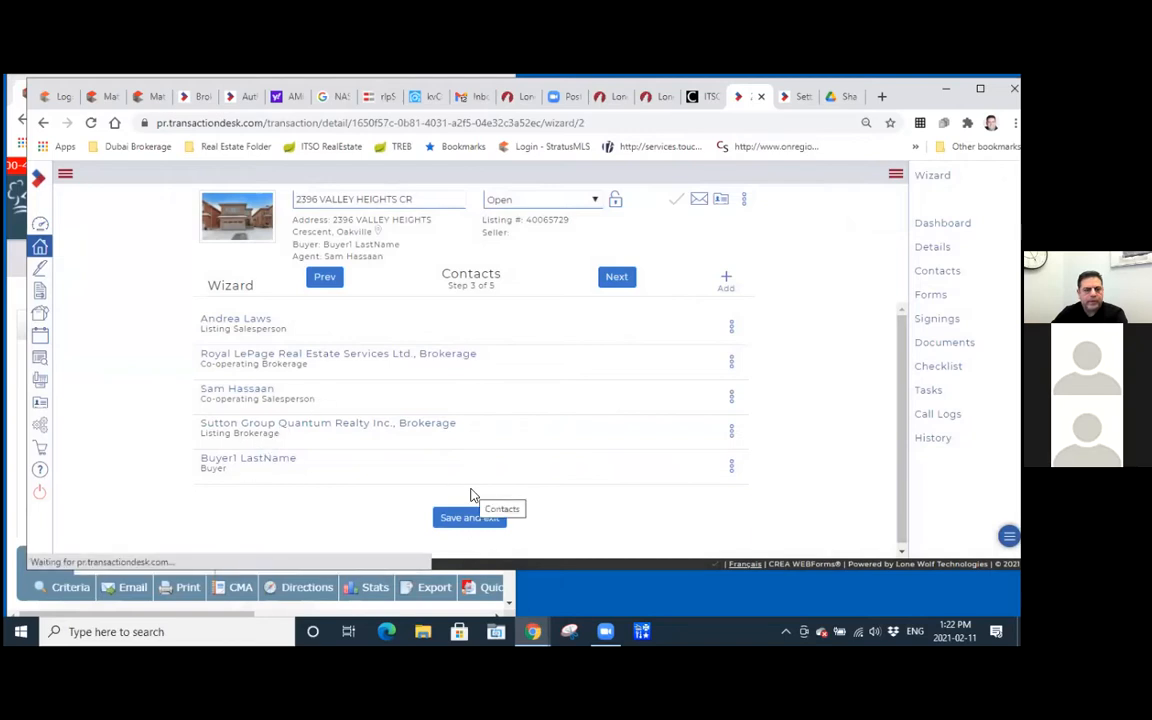
pyautogui.click(613, 285)
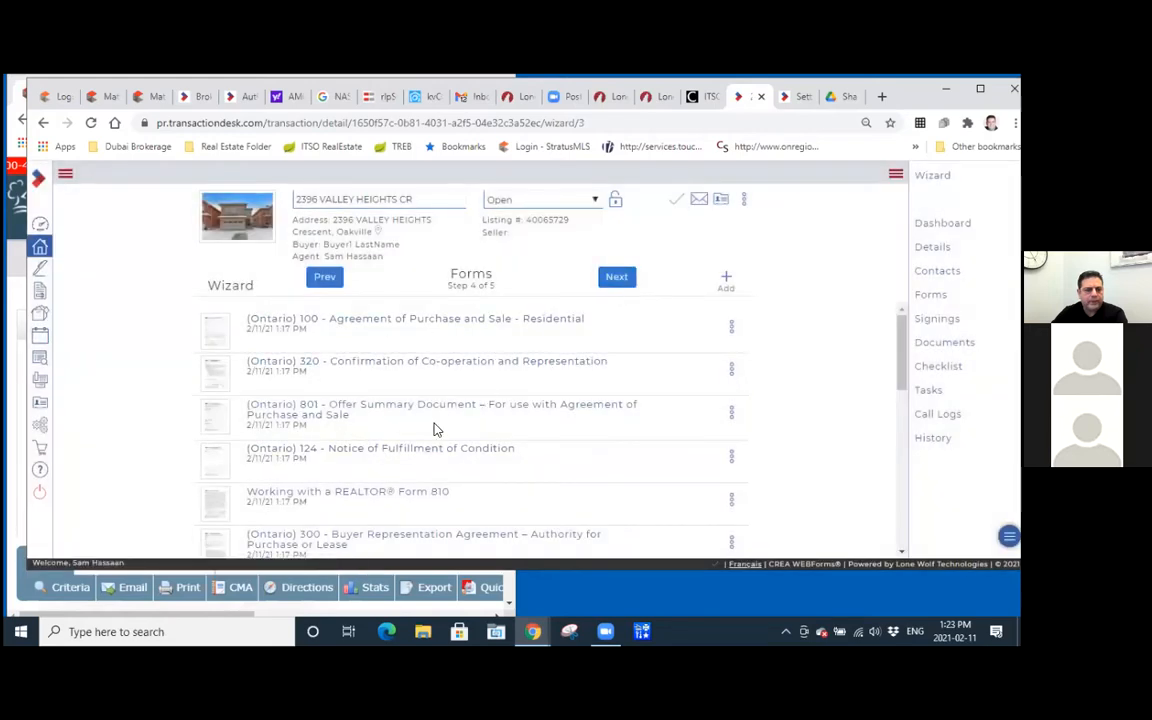
# Review the transaction's list of forms, from Form 100 through the FINTRAC records, waiver, release and seller agreement forms.
pyautogui.scroll(-10, 447, 418)
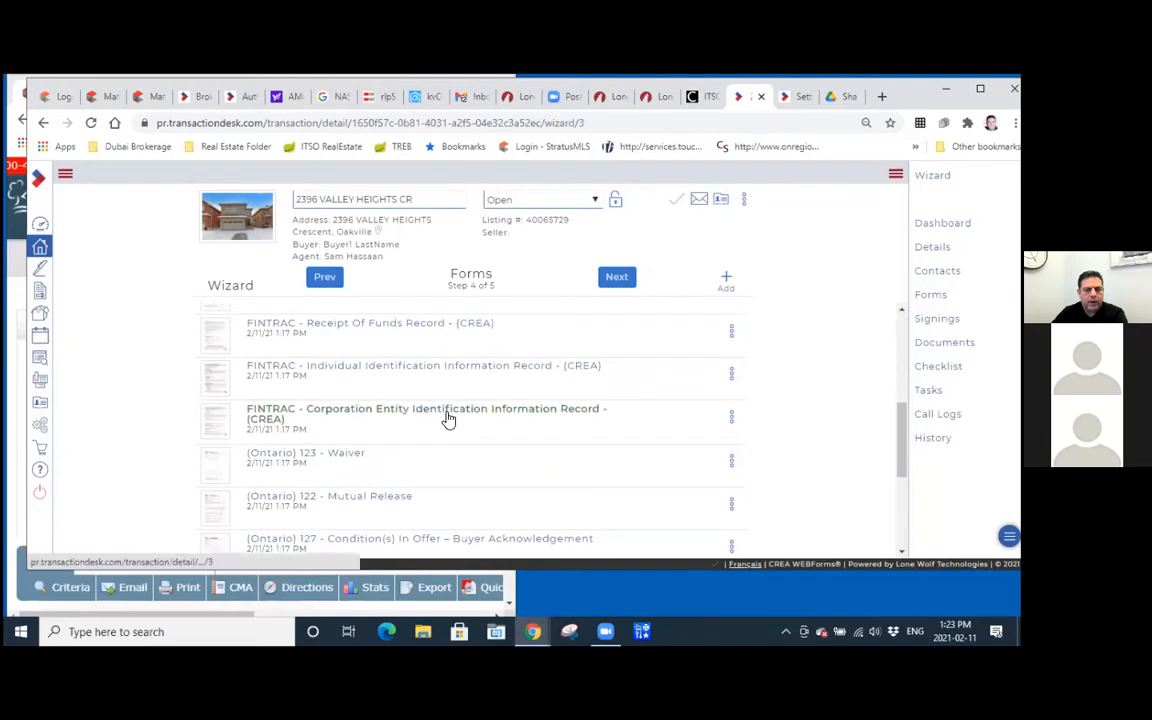
pyautogui.scroll(10, 447, 418)
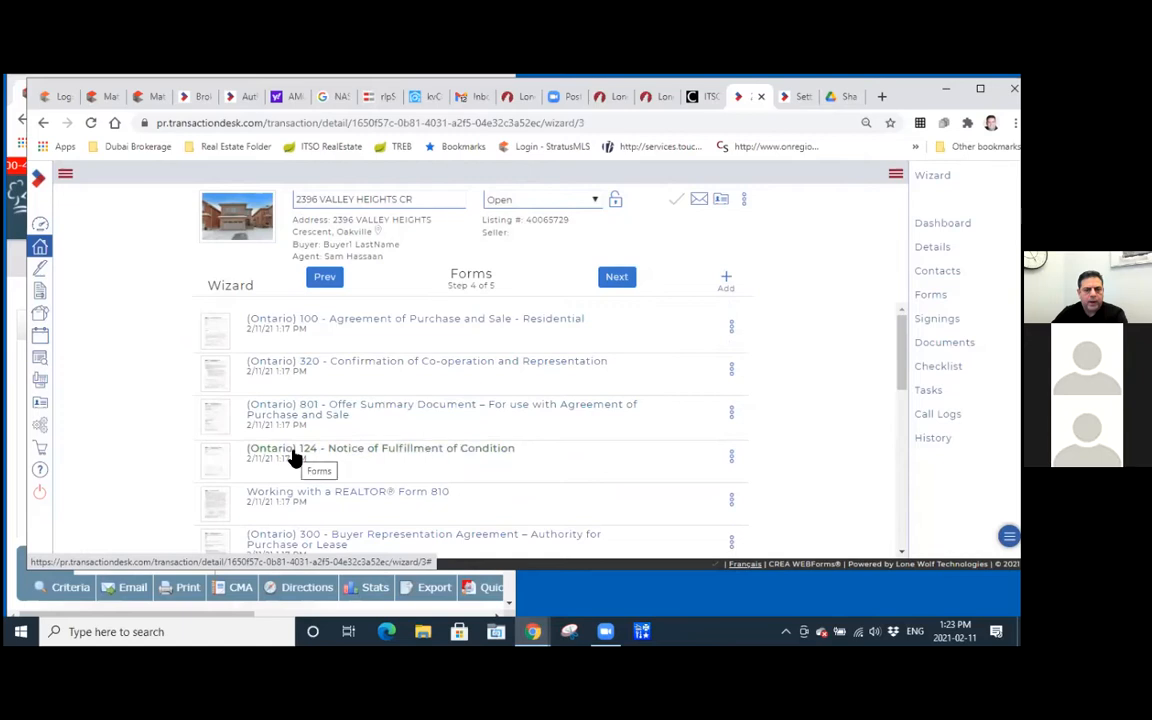
pyautogui.scroll(-4, 399, 404)
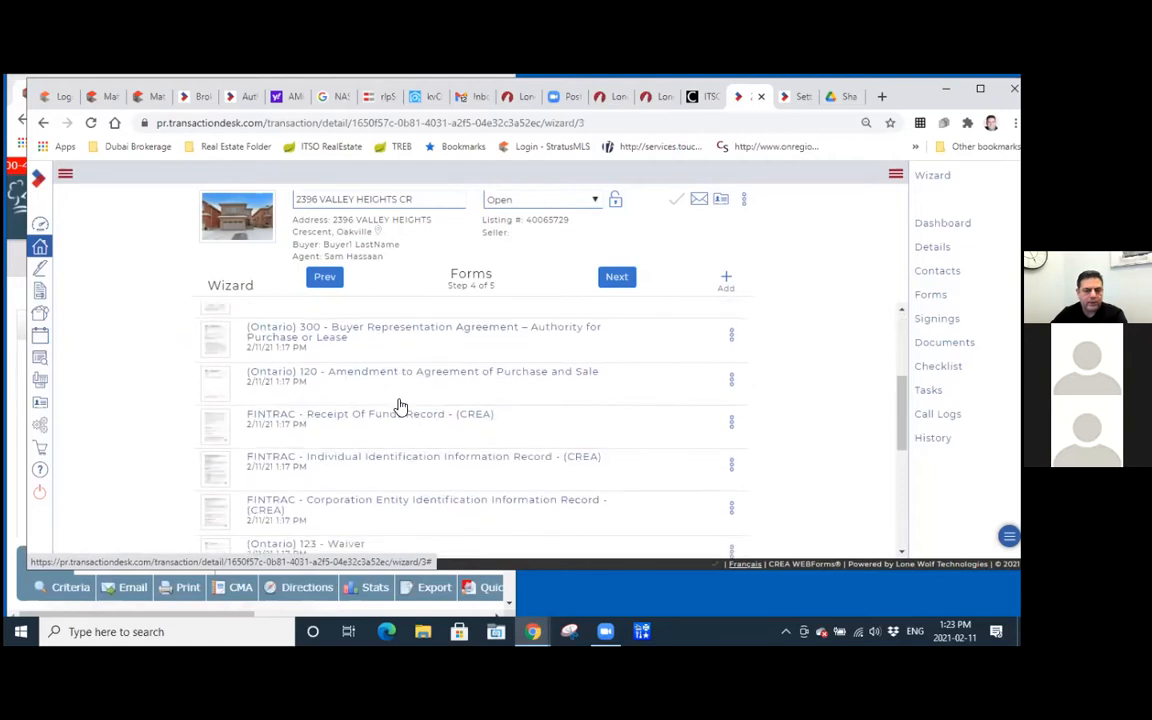
pyautogui.scroll(-3, 397, 410)
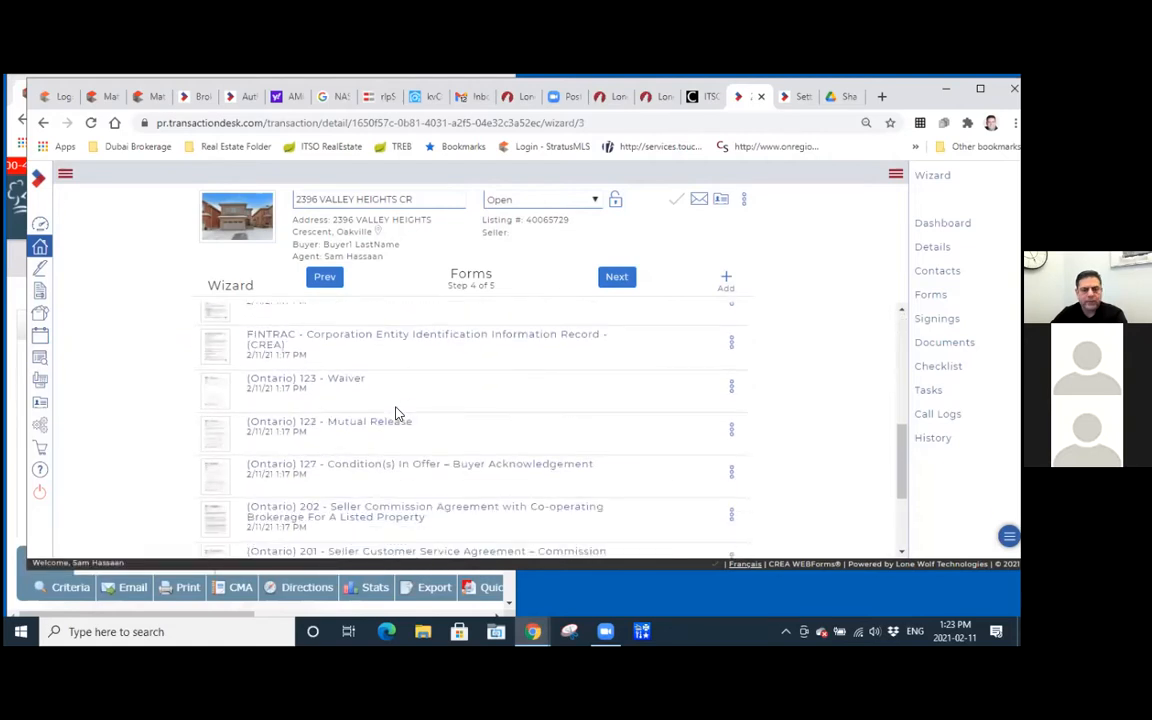
pyautogui.scroll(7, 397, 412)
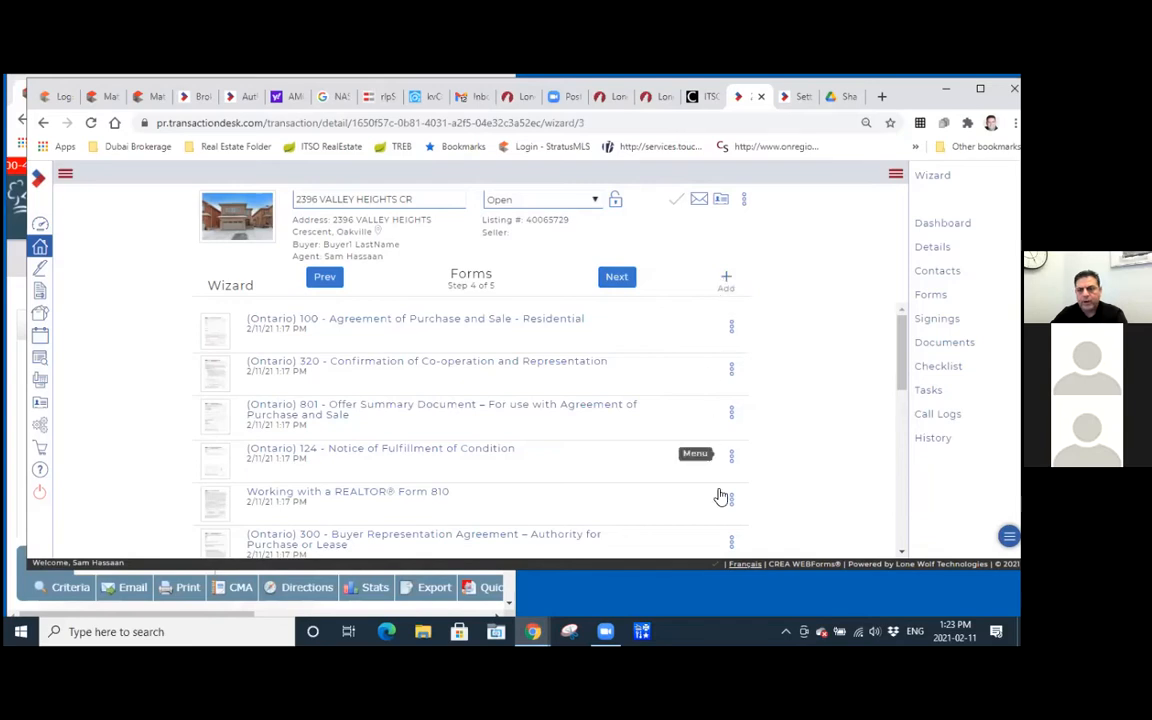
pyautogui.scroll(-1, 707, 455)
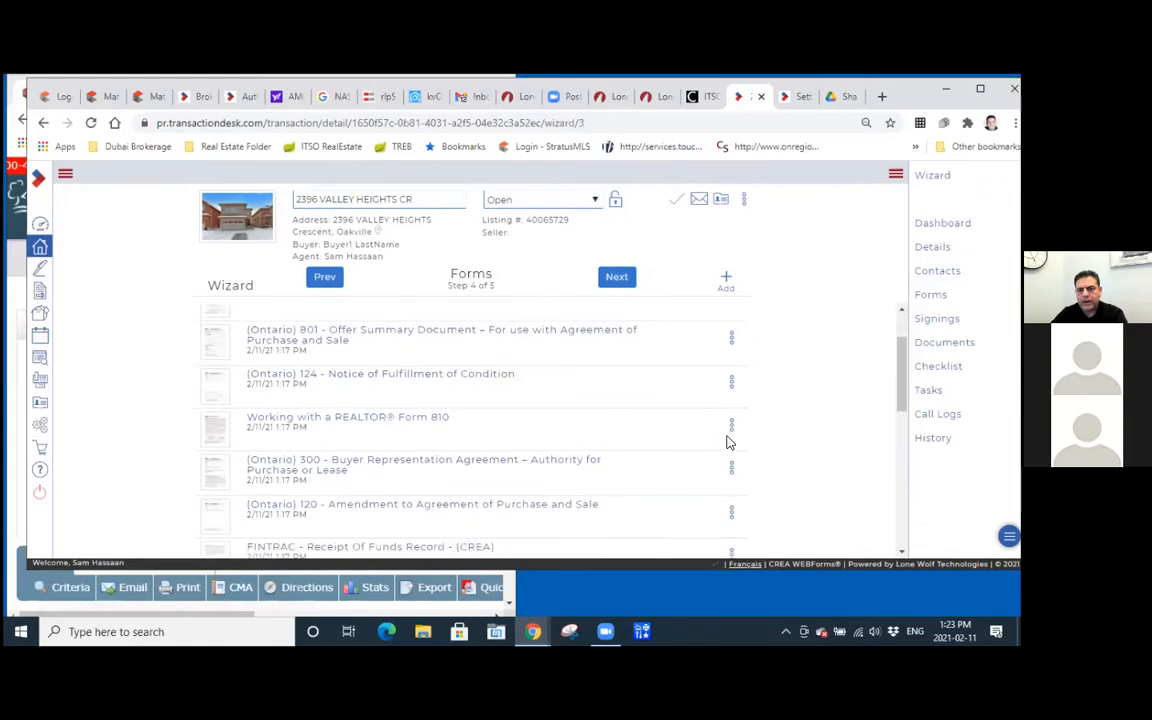
# Show the available actions for Working with a REALTOR Form 810 and advance the wizard to the Documents step.
pyautogui.click(730, 430)
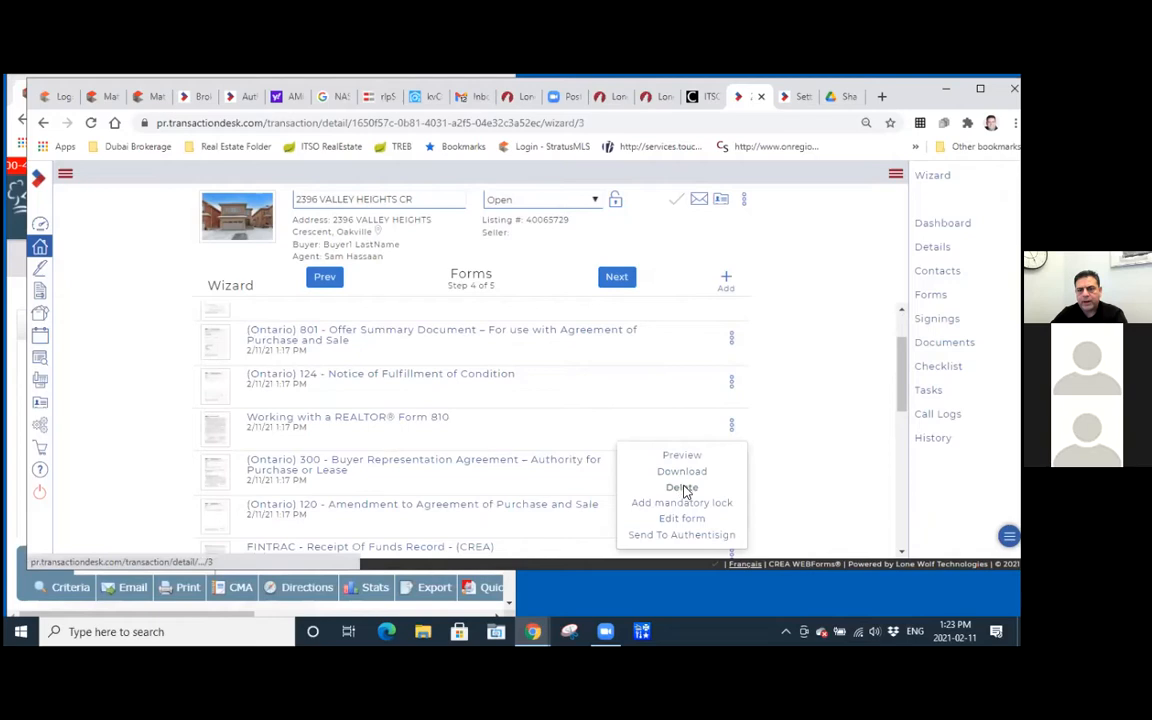
pyautogui.click(617, 278)
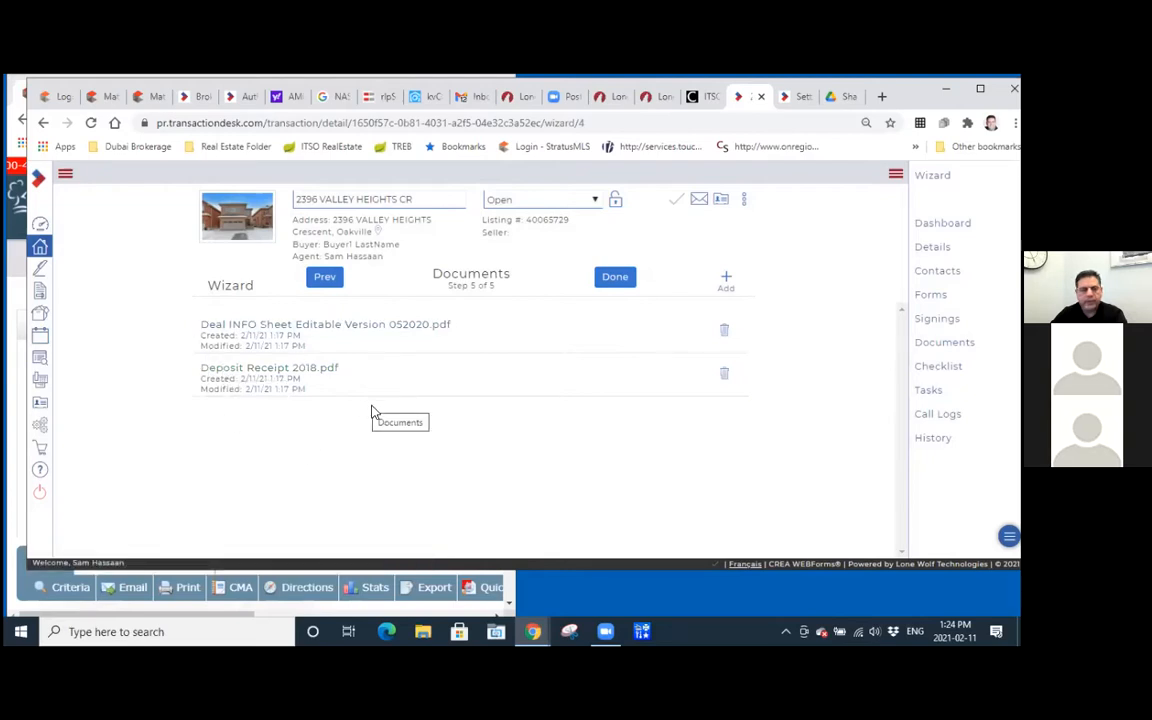
pyautogui.click(724, 282)
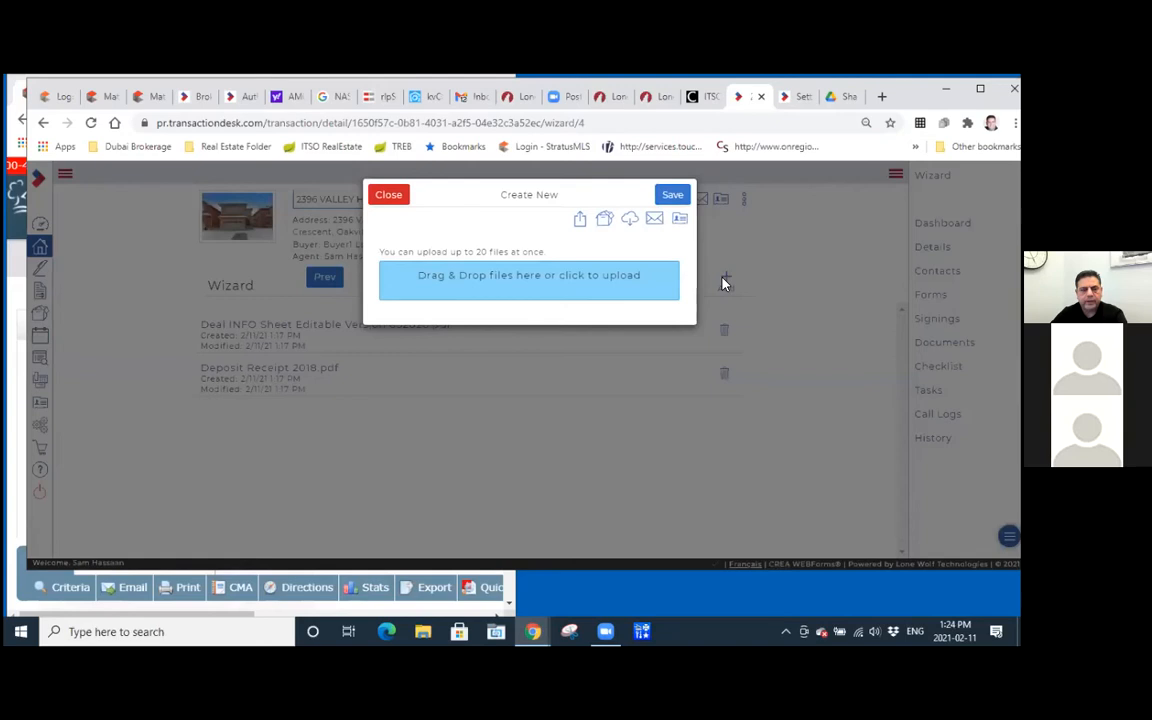
pyautogui.click(603, 222)
pyautogui.click(445, 318)
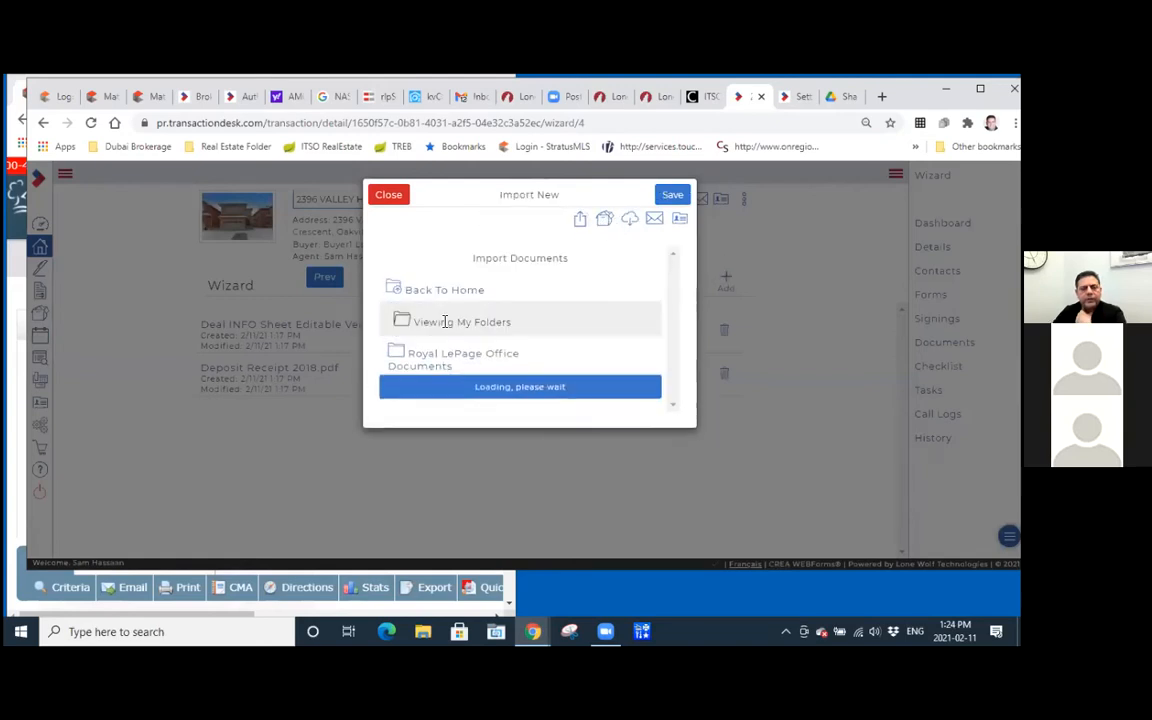
pyautogui.click(446, 366)
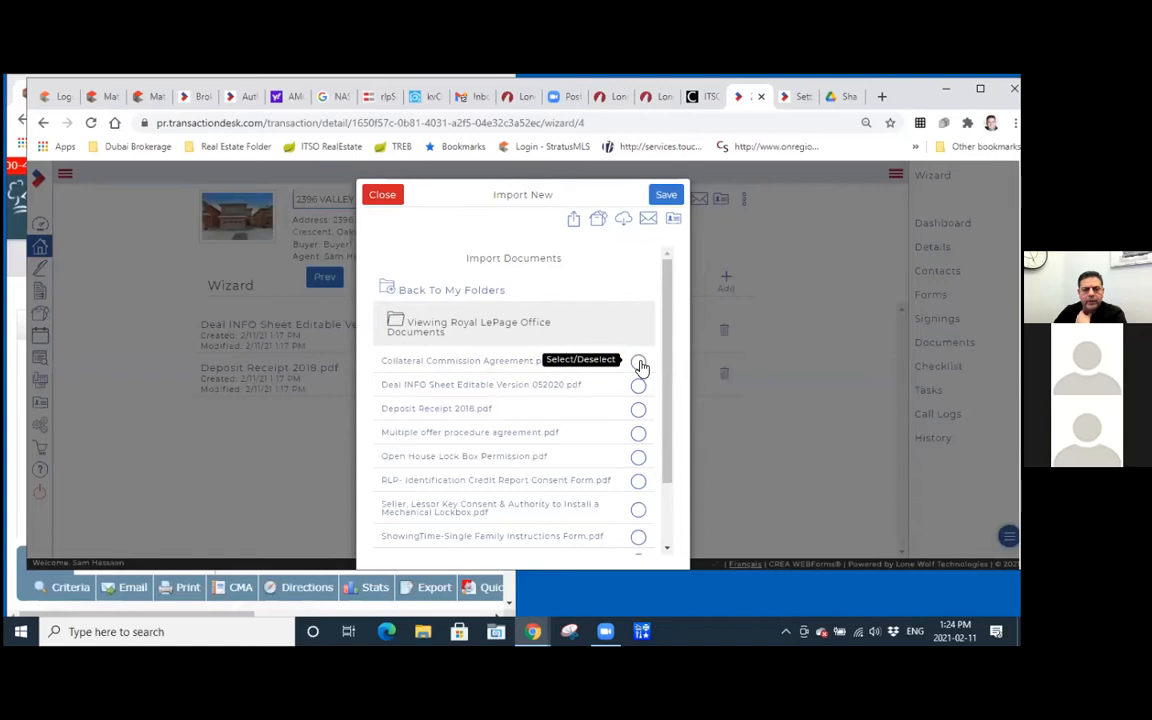
pyautogui.scroll(-5, 603, 450)
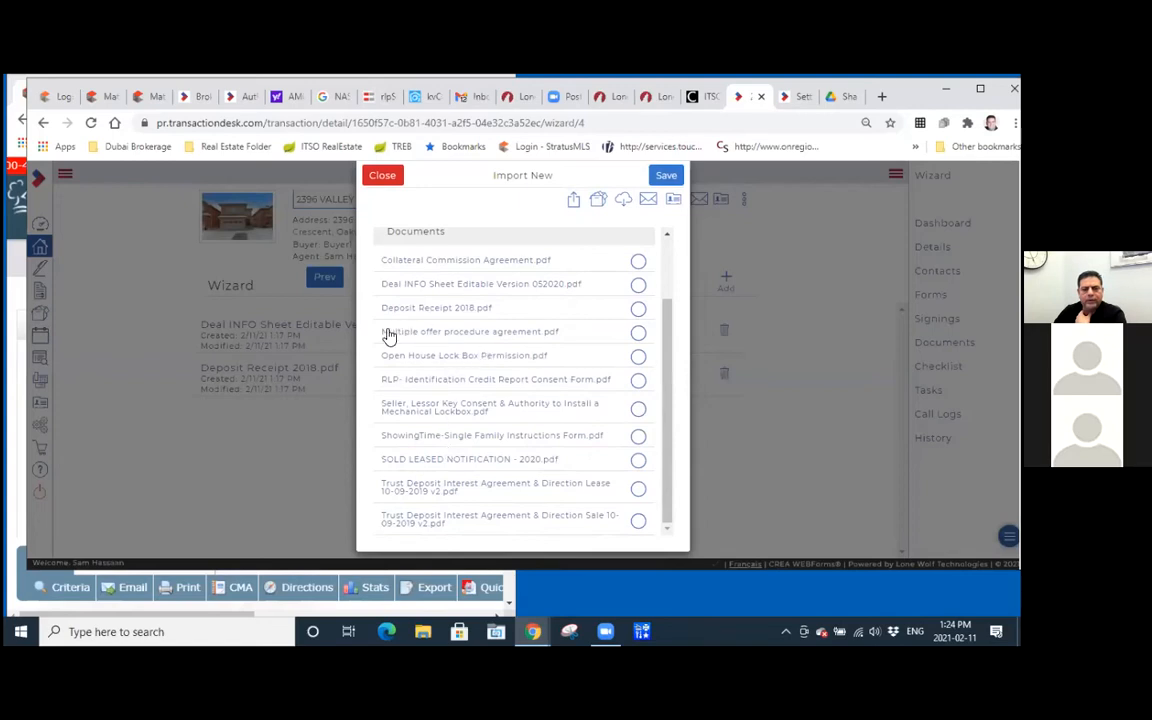
pyautogui.scroll(3, 467, 332)
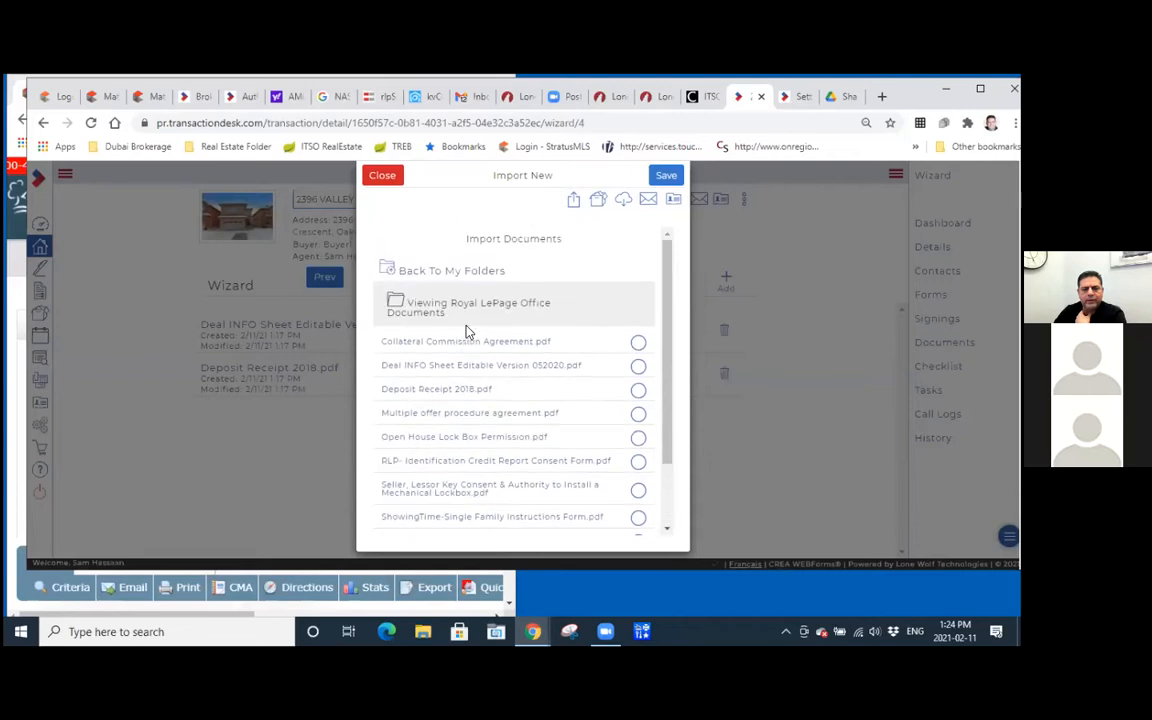
pyautogui.click(380, 176)
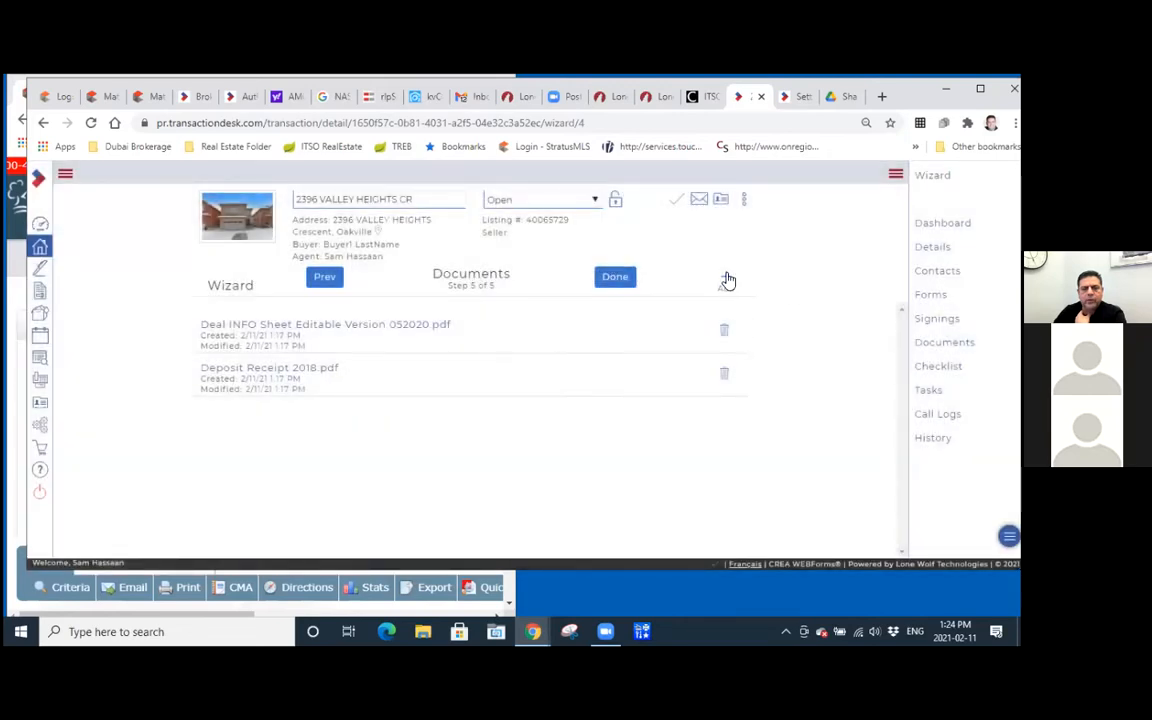
# Import Collateral Commission Agreement.pdf from the Royal LePage Office Documents folder into the transaction and finish the wizard.
pyautogui.click(726, 280)
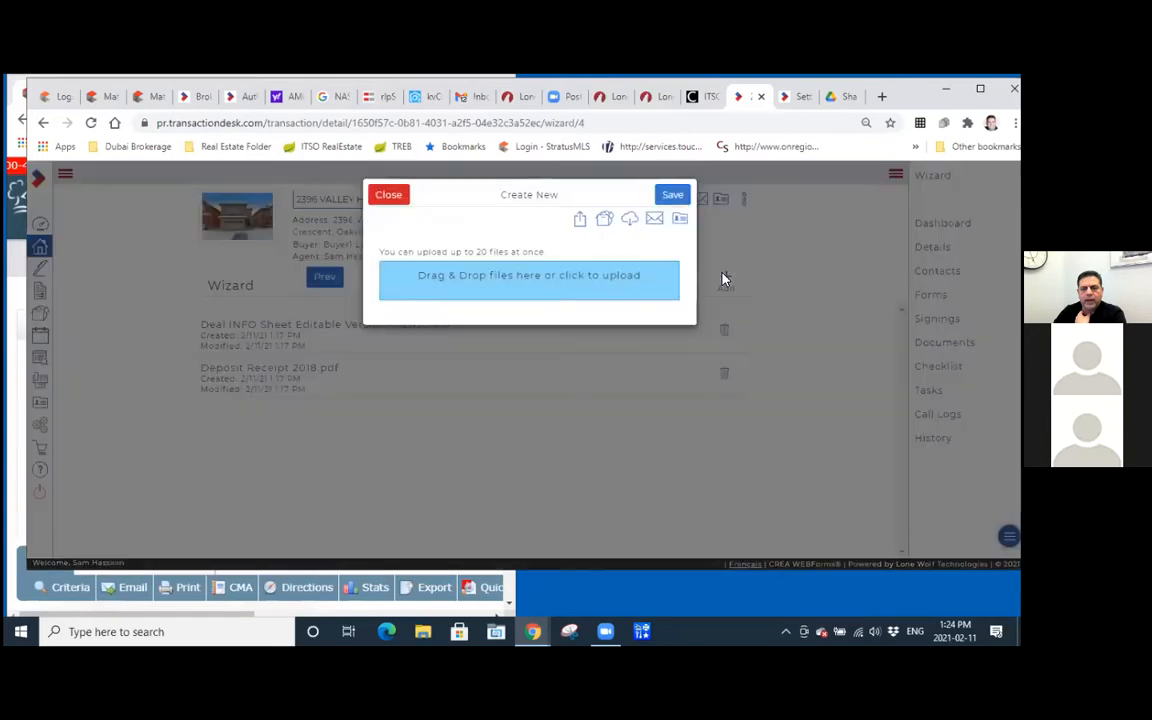
pyautogui.click(605, 224)
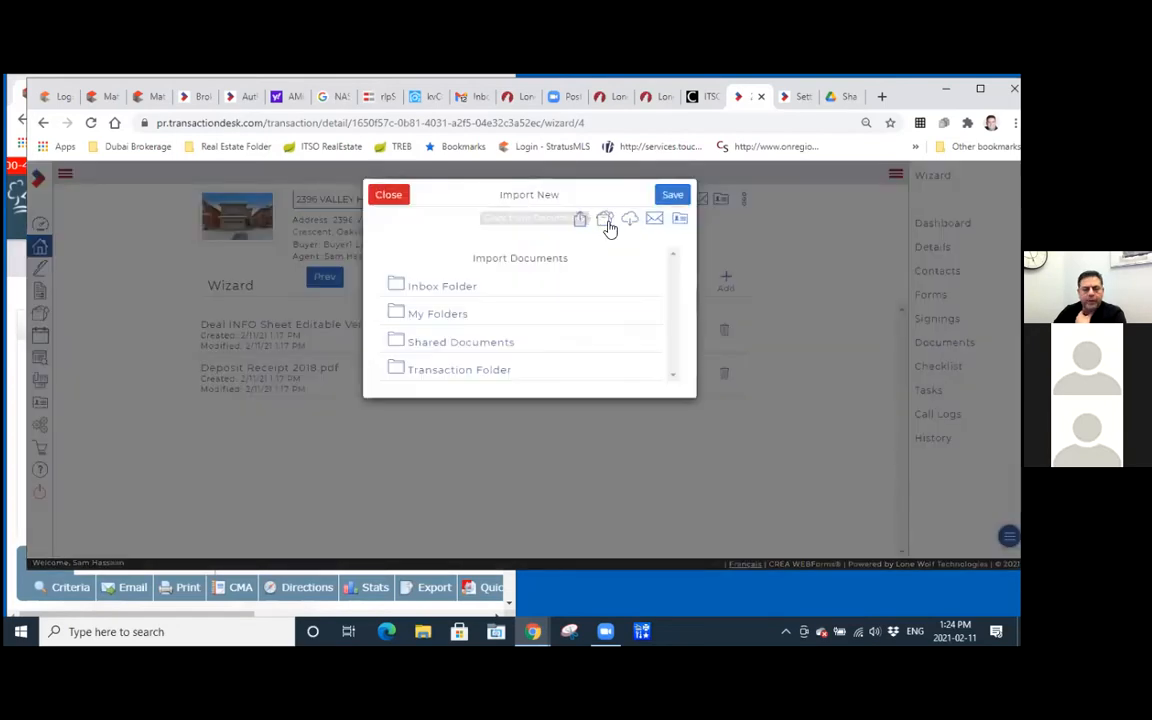
pyautogui.click(432, 325)
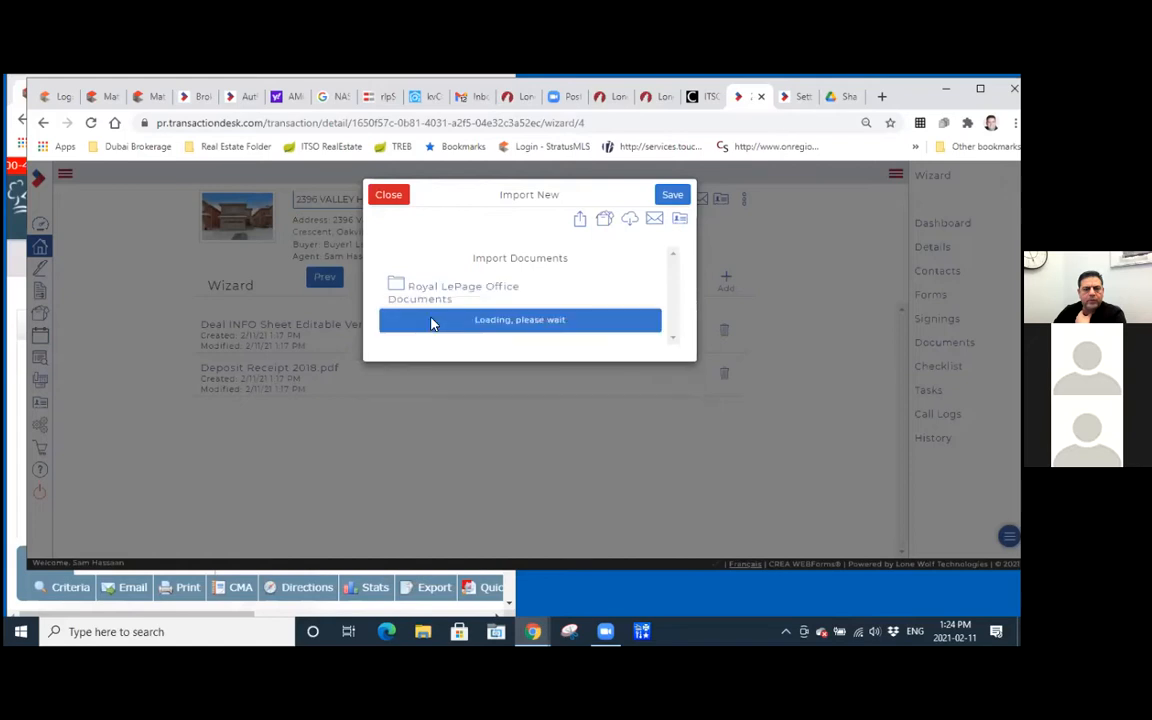
pyautogui.click(432, 366)
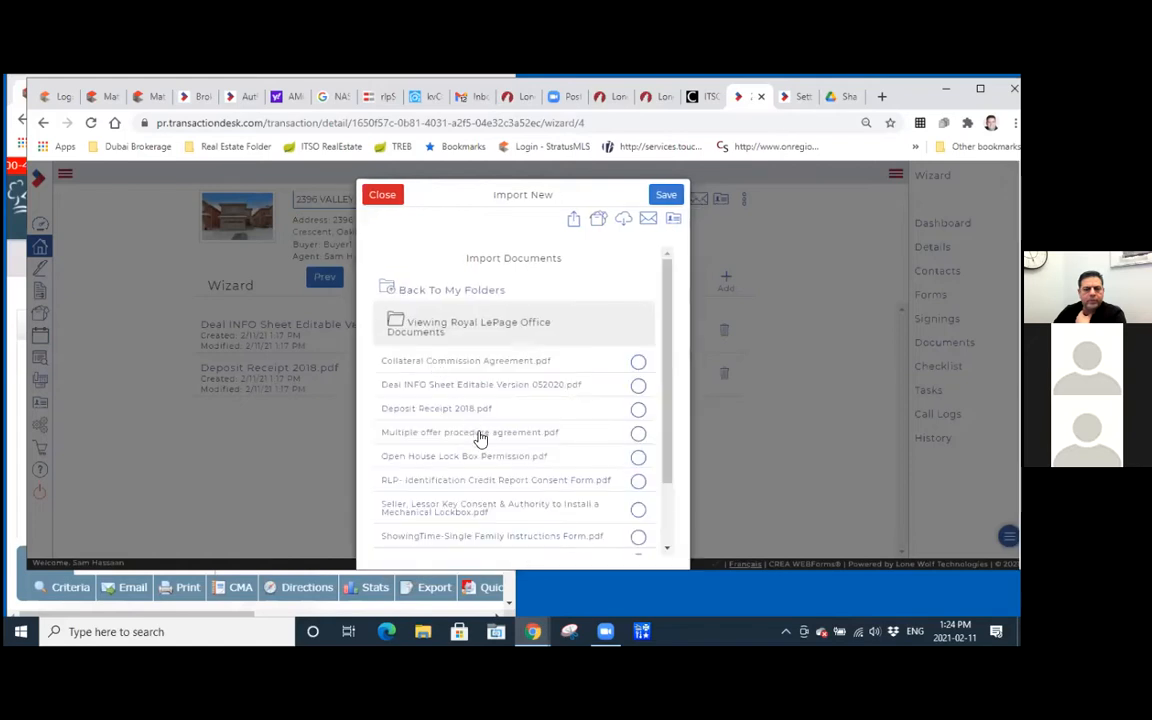
pyautogui.click(638, 362)
pyautogui.click(667, 195)
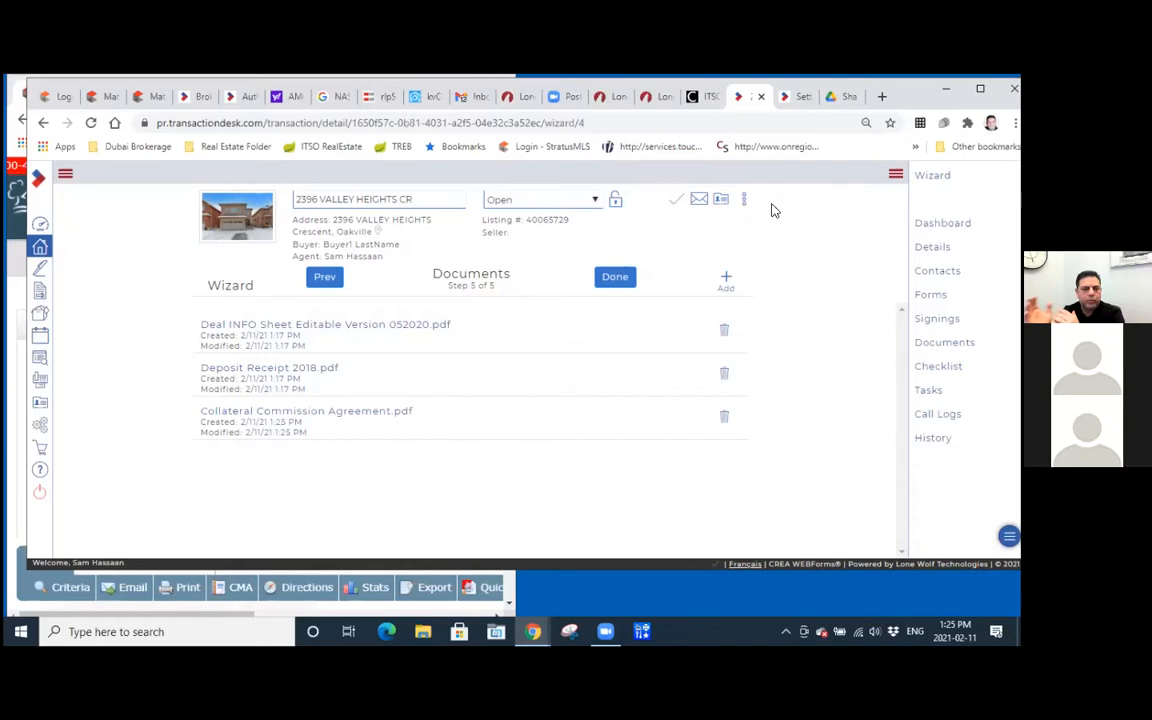
pyautogui.click(616, 279)
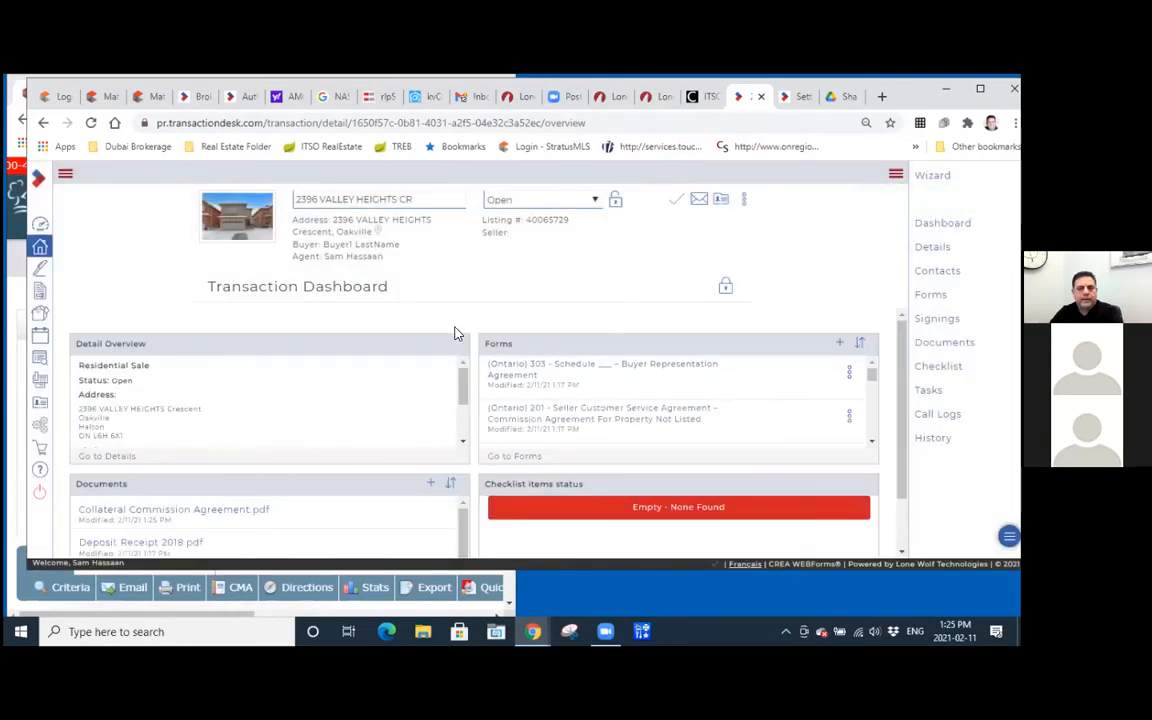
# Examine the transaction dashboard and the transaction's full list of forms, from Form 100 through Form 303.
pyautogui.scroll(-1, 363, 342)
pyautogui.scroll(1, 364, 343)
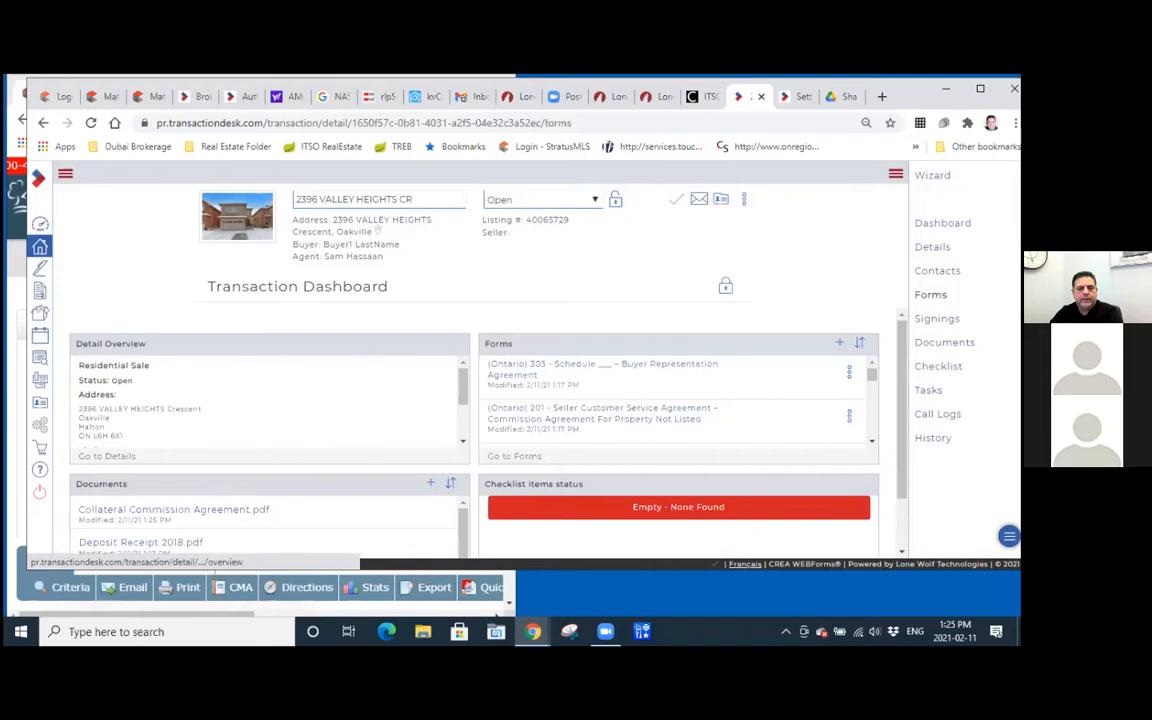
pyautogui.click(930, 294)
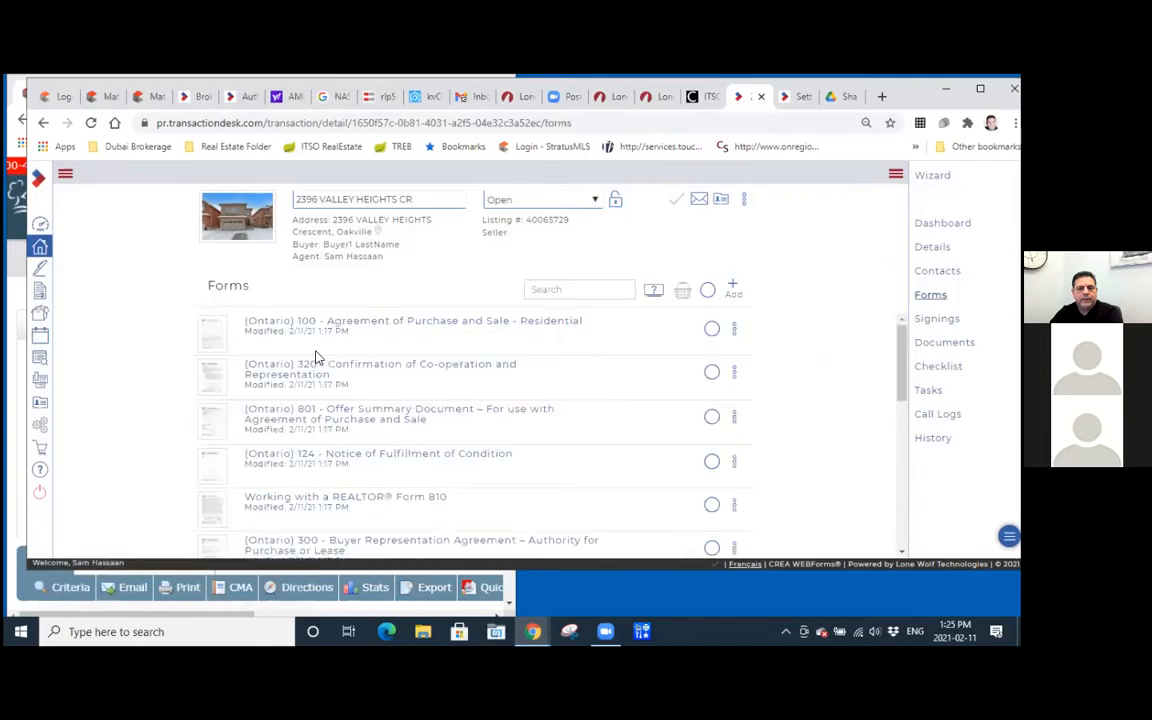
pyautogui.scroll(-1, 316, 350)
pyautogui.scroll(-5, 319, 347)
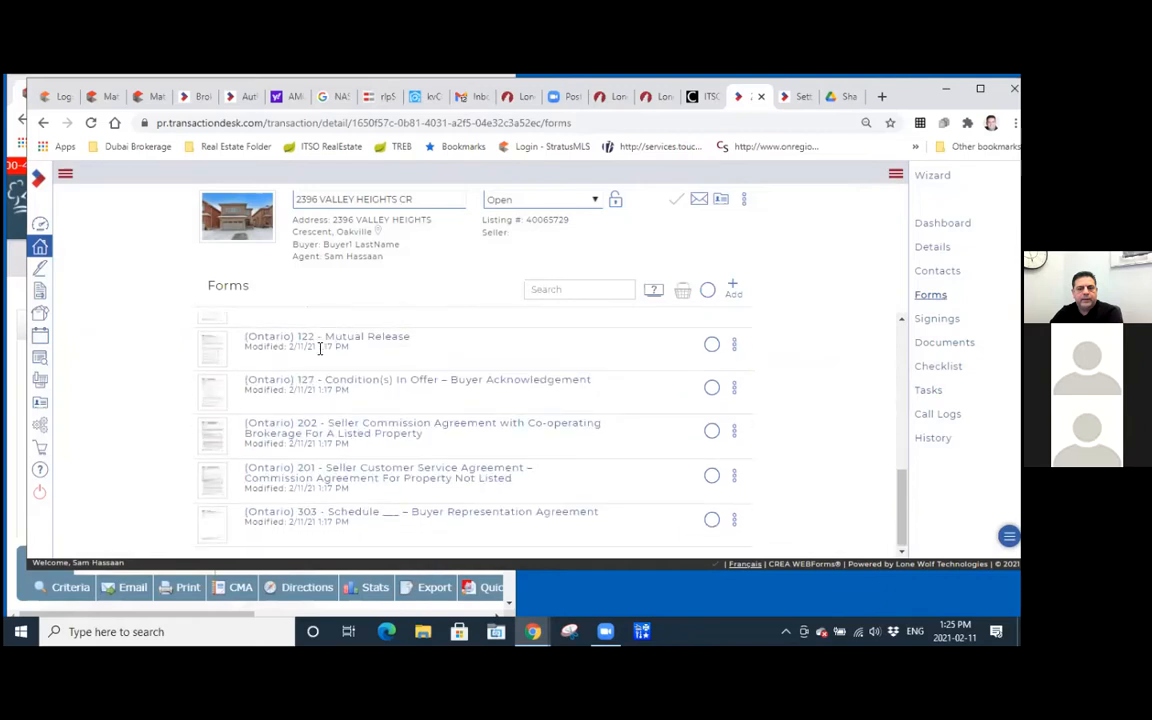
pyautogui.scroll(6, 319, 347)
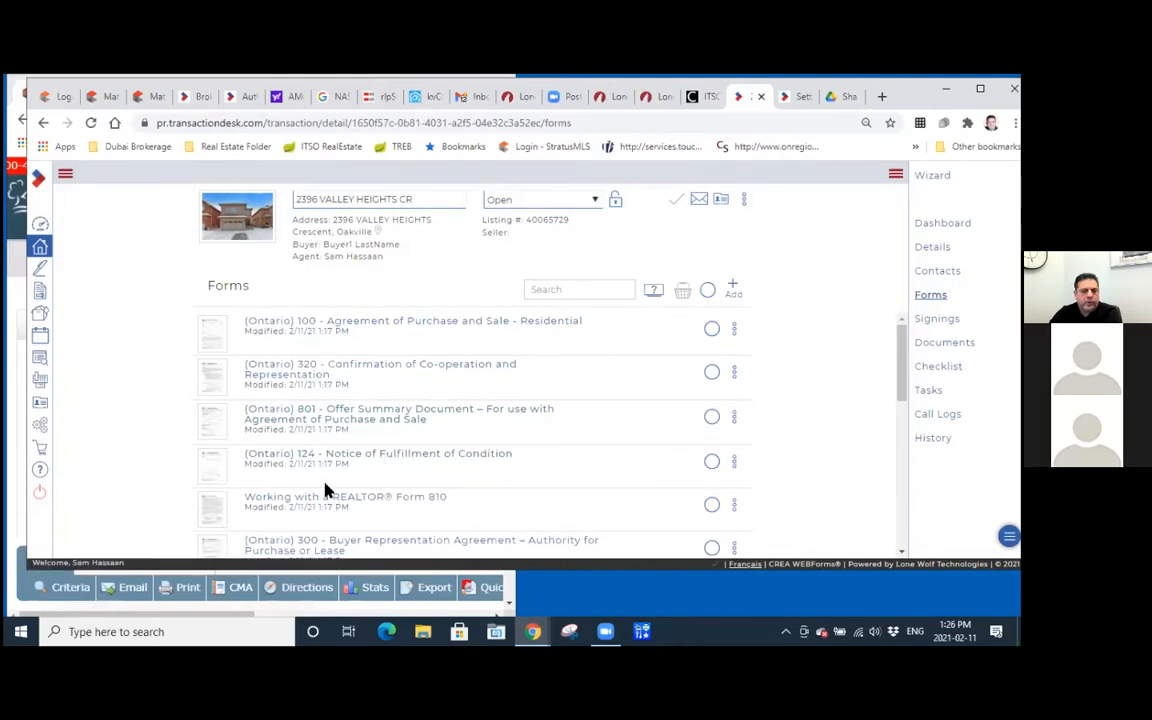
pyautogui.scroll(-1, 325, 485)
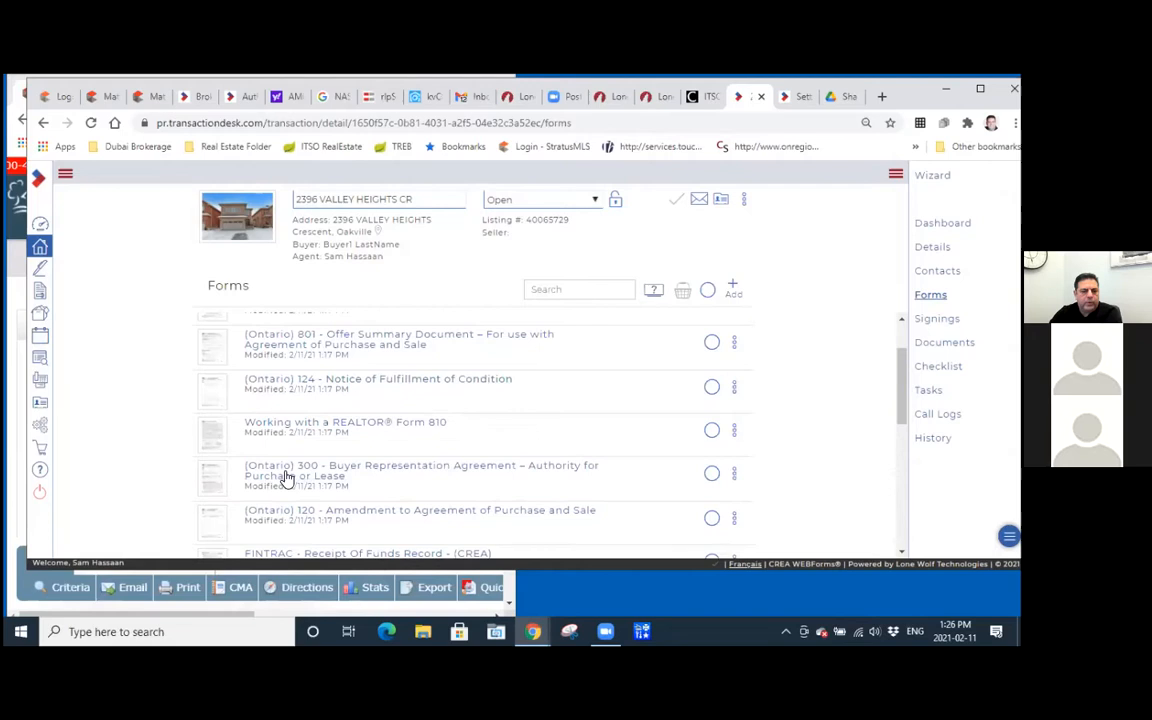
pyautogui.scroll(-1, 462, 464)
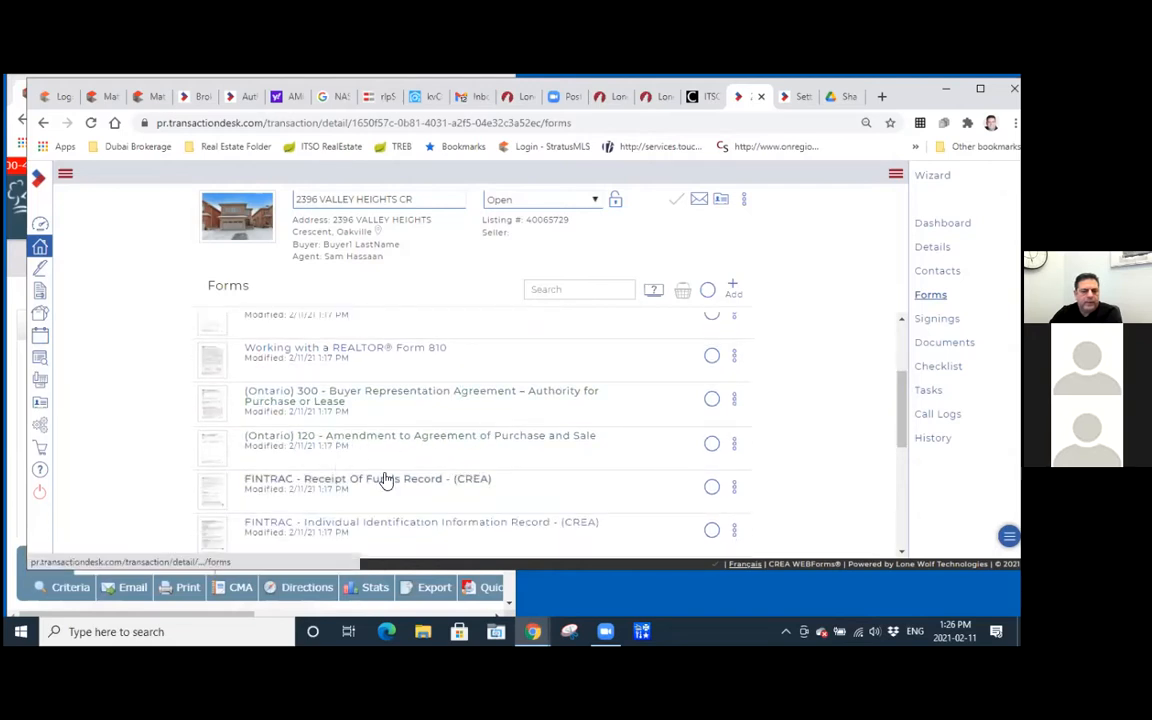
pyautogui.scroll(-1, 300, 462)
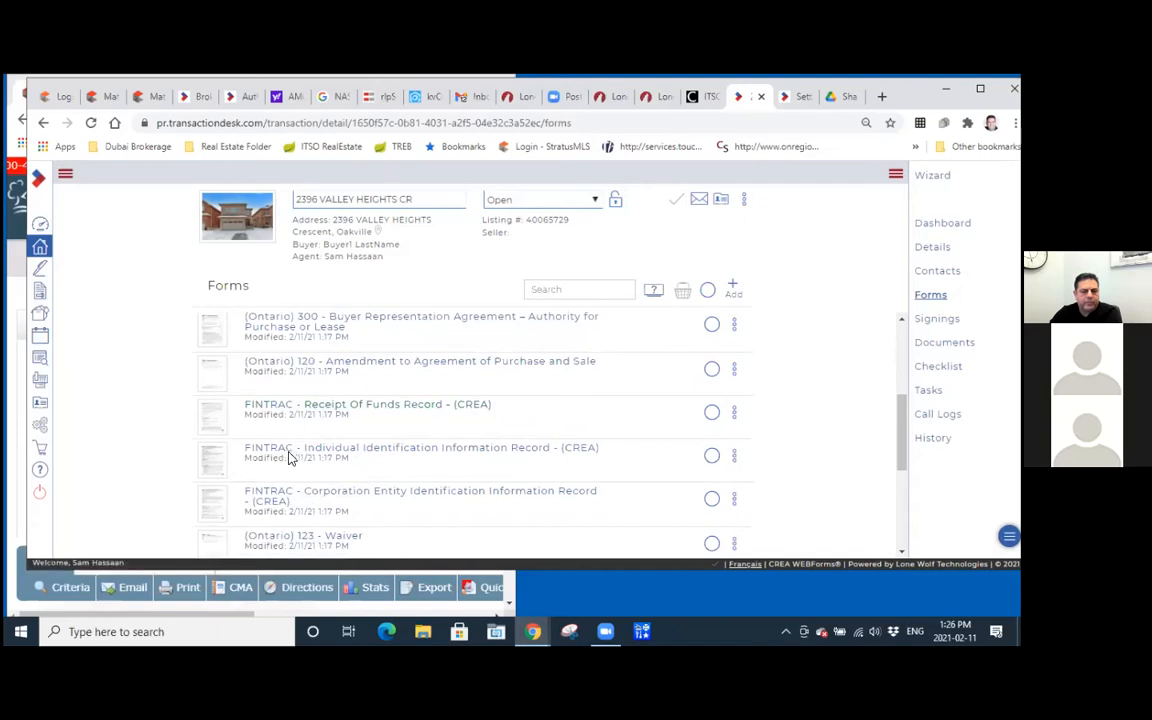
pyautogui.scroll(-1, 313, 428)
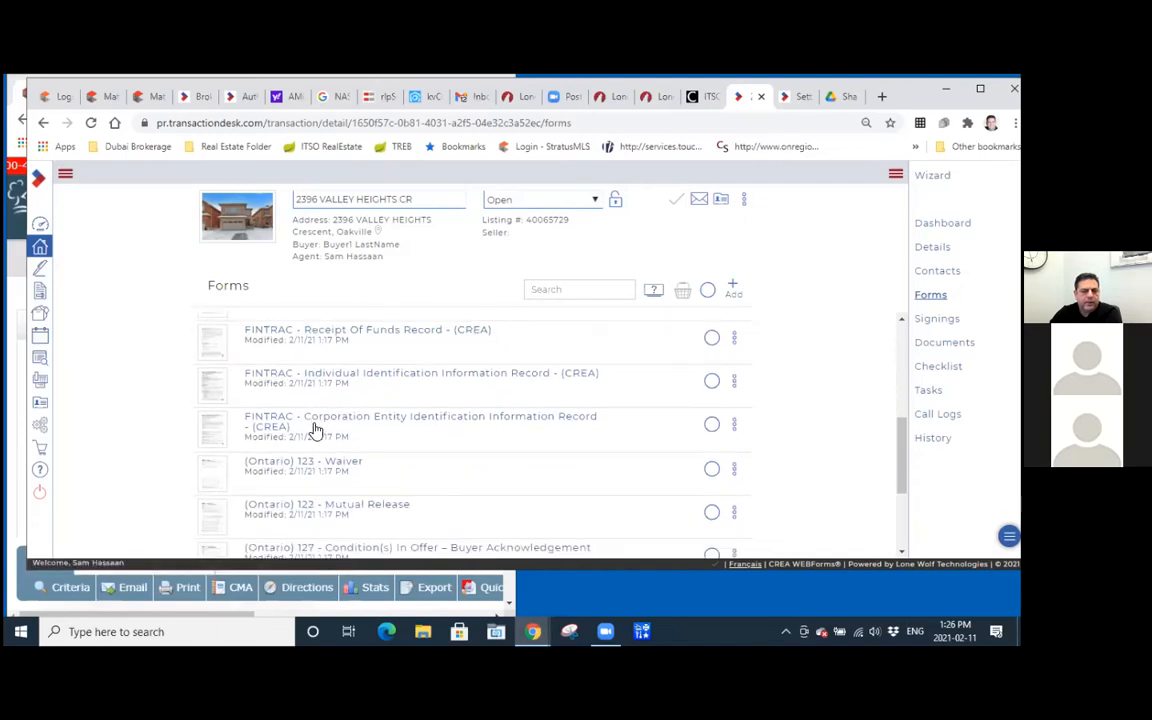
pyautogui.scroll(-1, 310, 430)
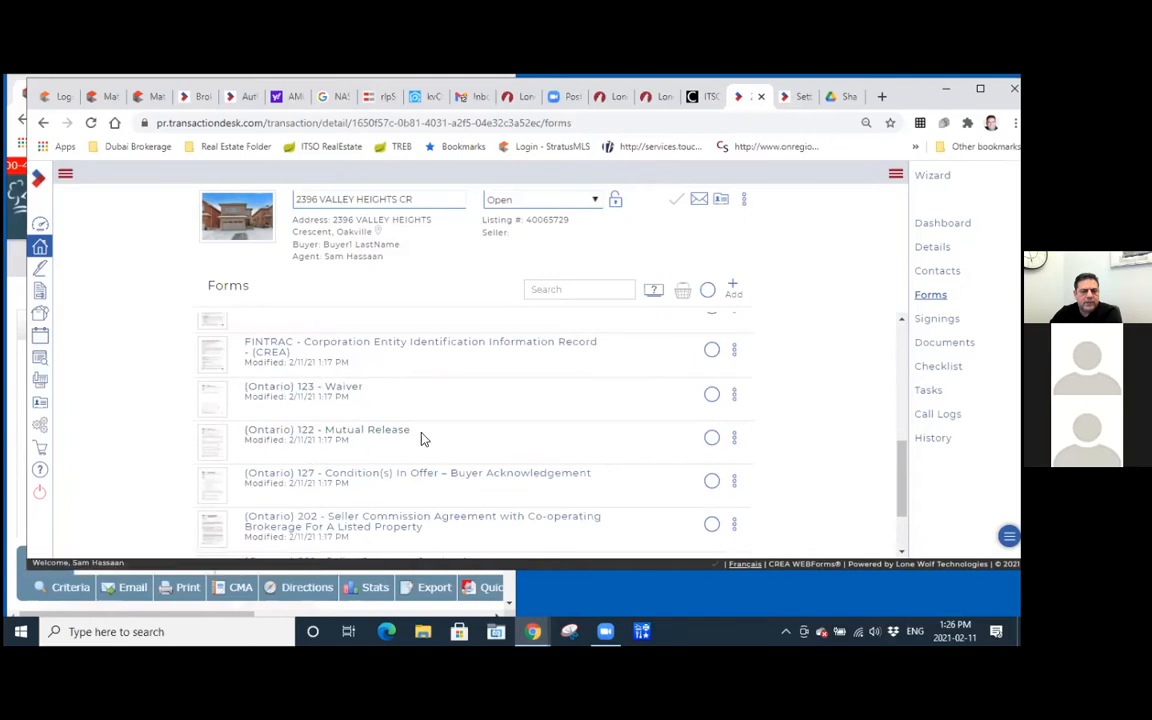
pyautogui.scroll(-1, 422, 438)
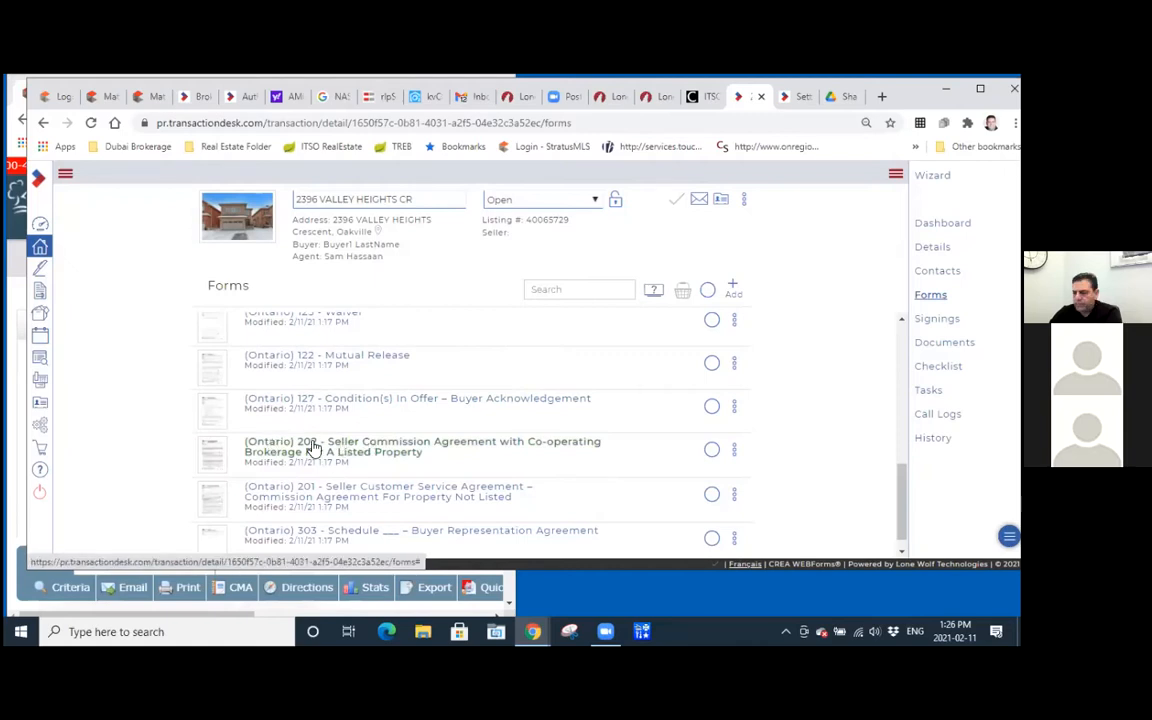
pyautogui.scroll(-1, 335, 482)
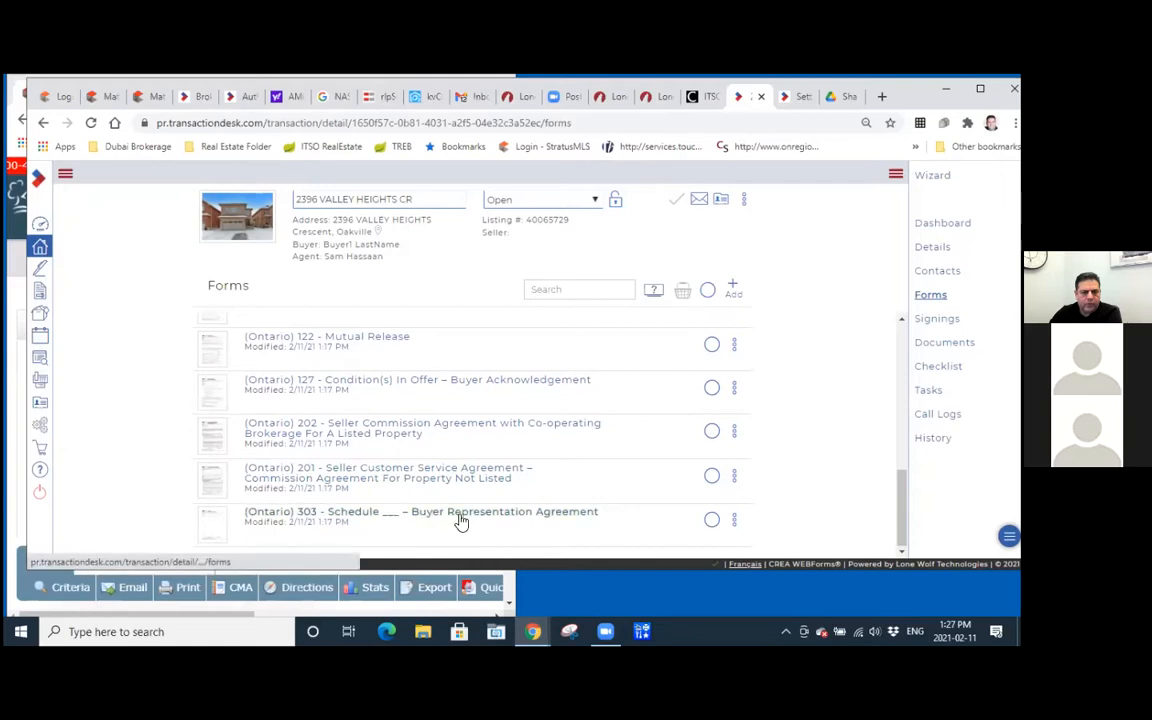
pyautogui.scroll(5, 460, 521)
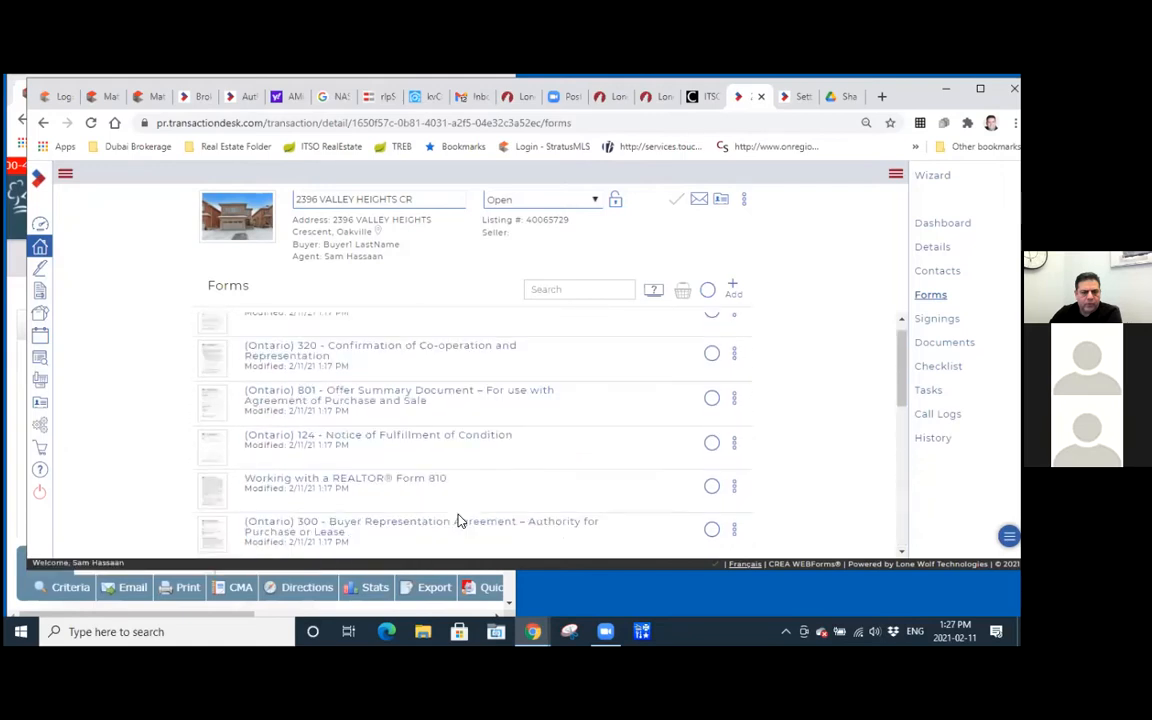
pyautogui.scroll(1, 460, 521)
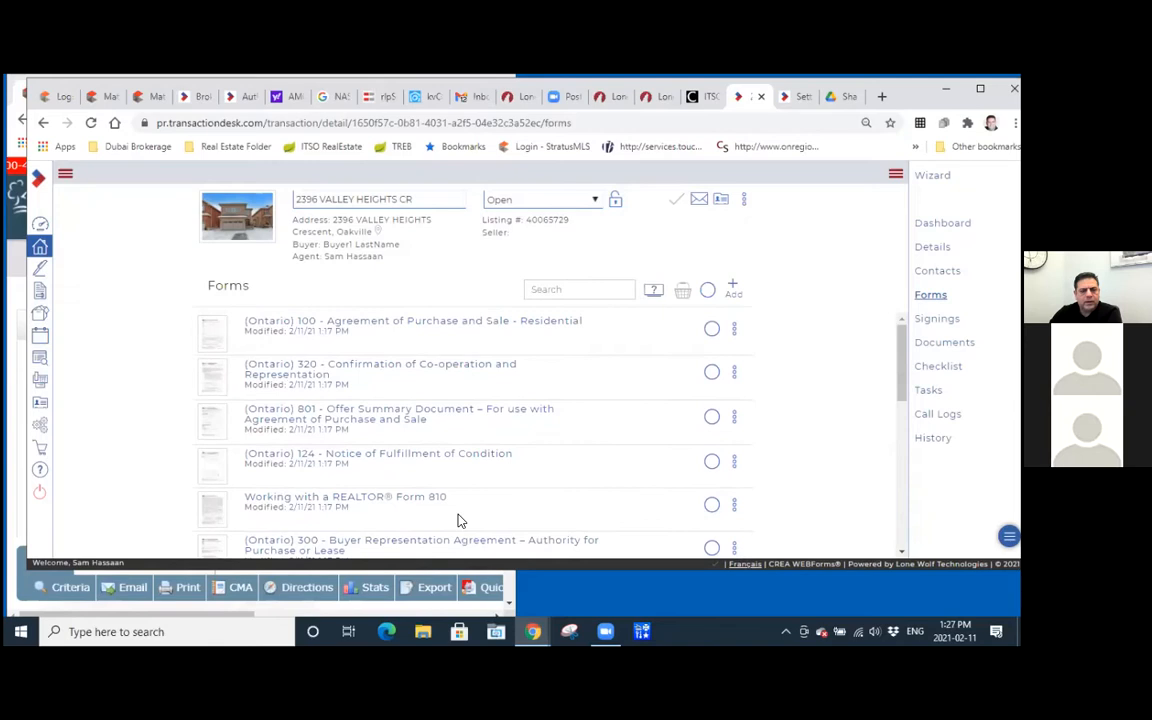
# Open Form 100 - Agreement of Purchase and Sale - Residential for editing and place it beside the Matrix listing window.
pyautogui.click(508, 327)
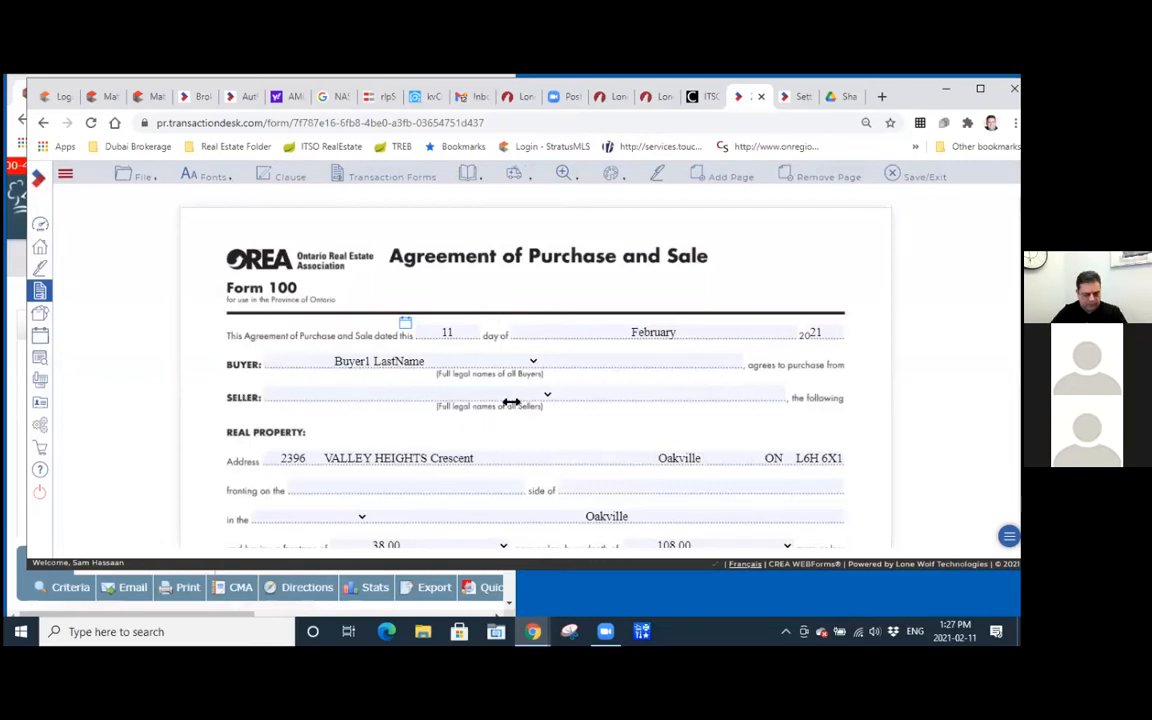
pyautogui.press('super+Right')
# Select the sellers' full names in the property's Matrix listing for copying and return to the enlarged Form 100.
pyautogui.click(262, 381)
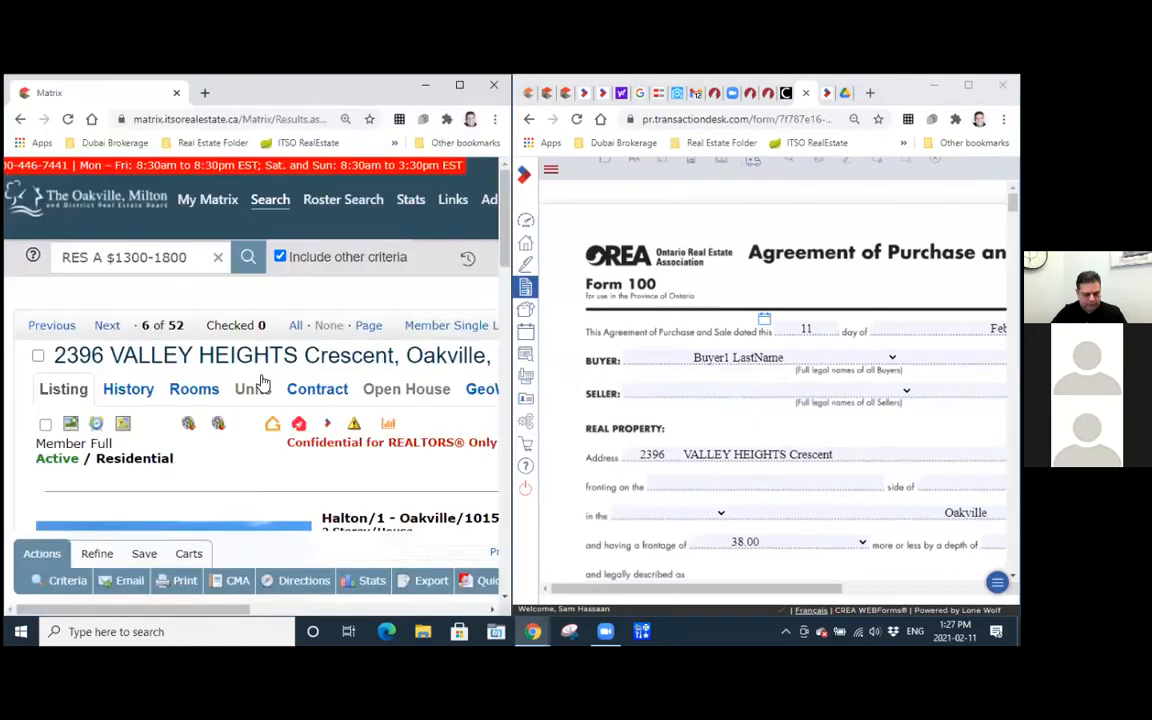
pyautogui.scroll(-6, 262, 381)
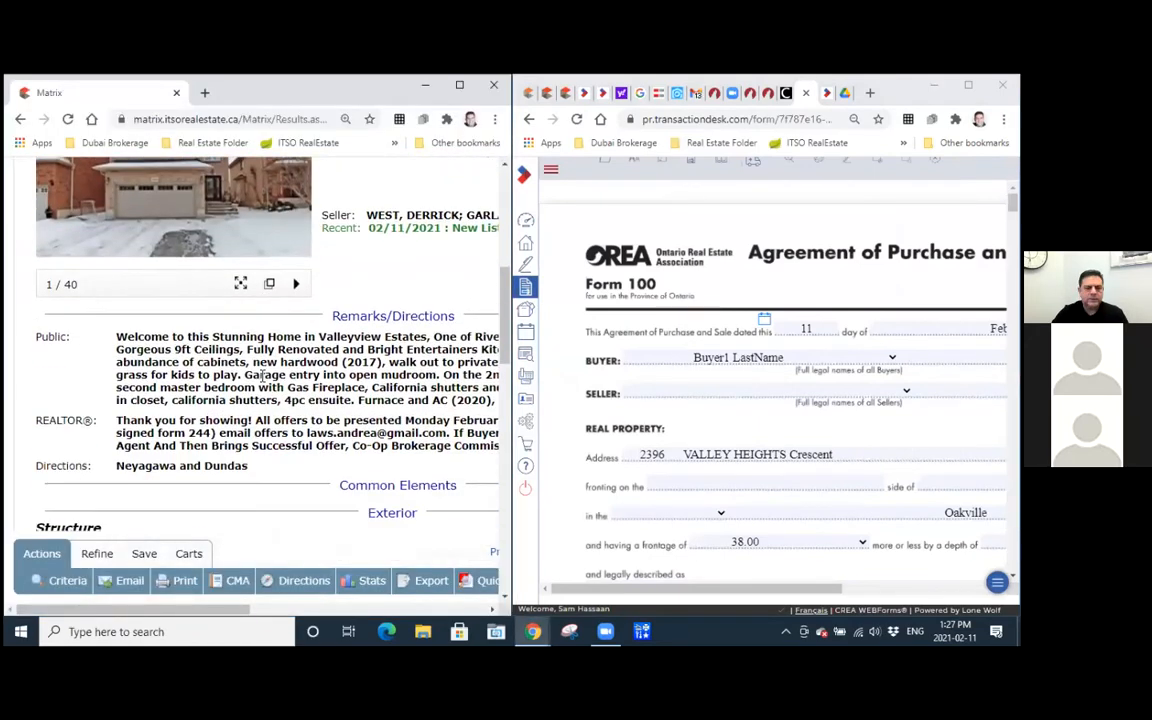
pyautogui.click(458, 87)
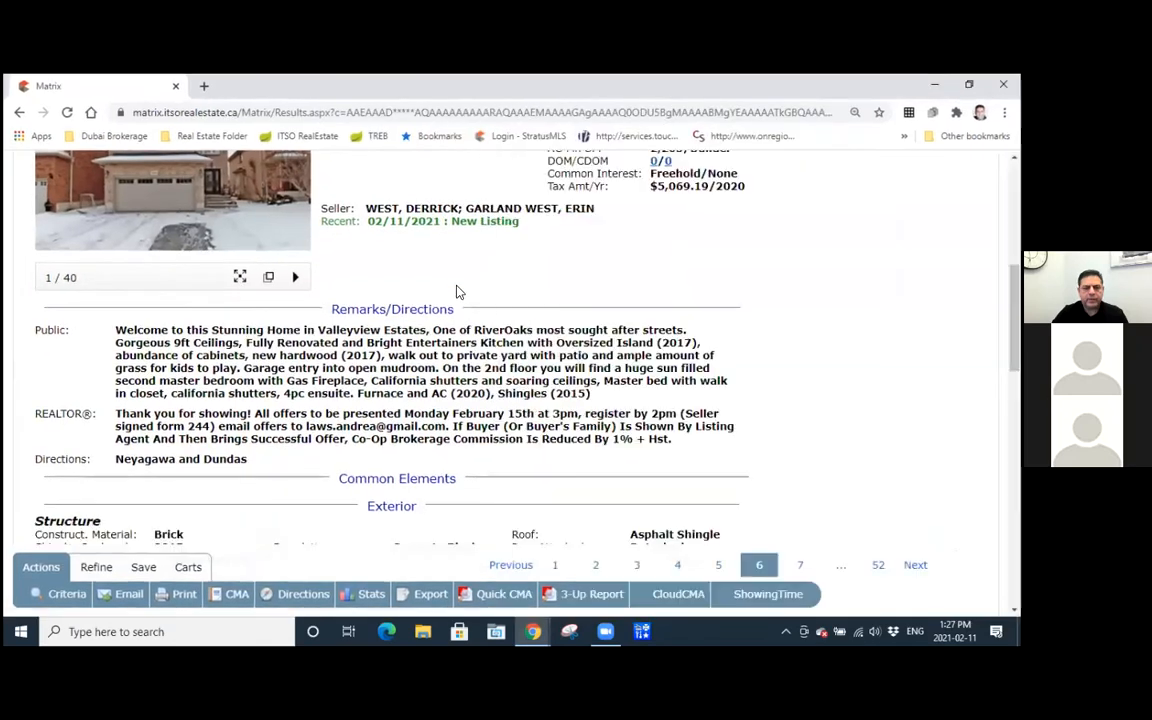
pyautogui.scroll(1, 458, 288)
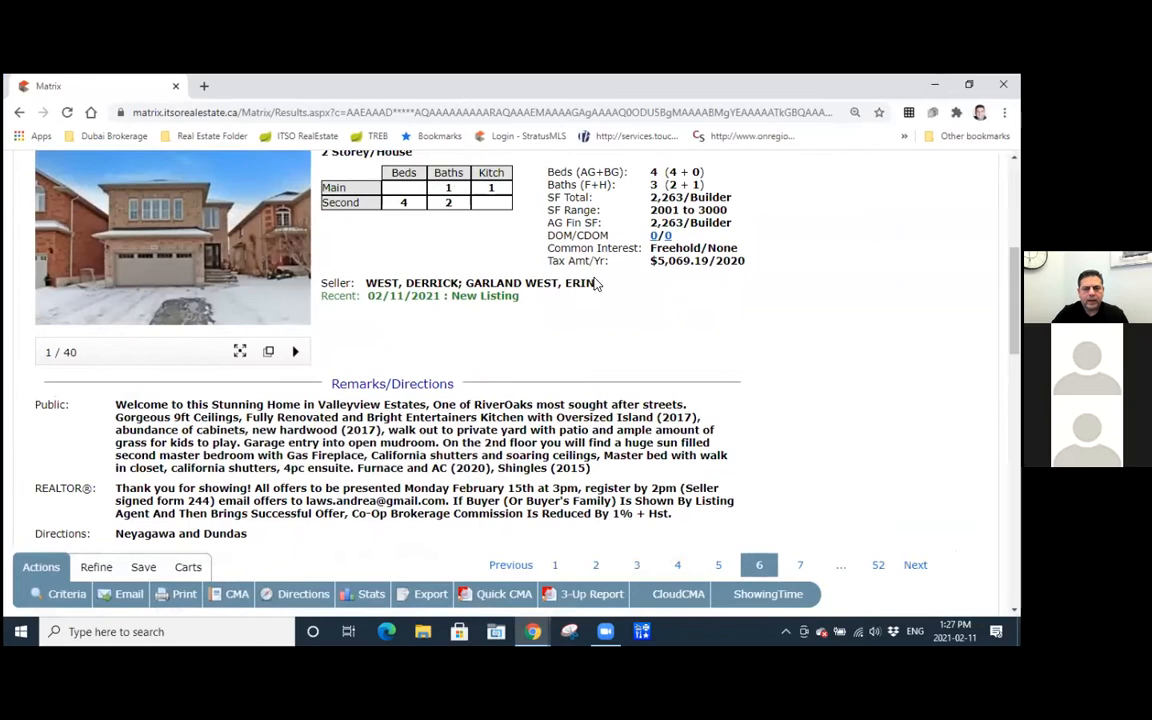
pyautogui.moveTo(597, 286); pyautogui.dragTo(369, 286)
pyautogui.hotkey('ctrl', 'c')
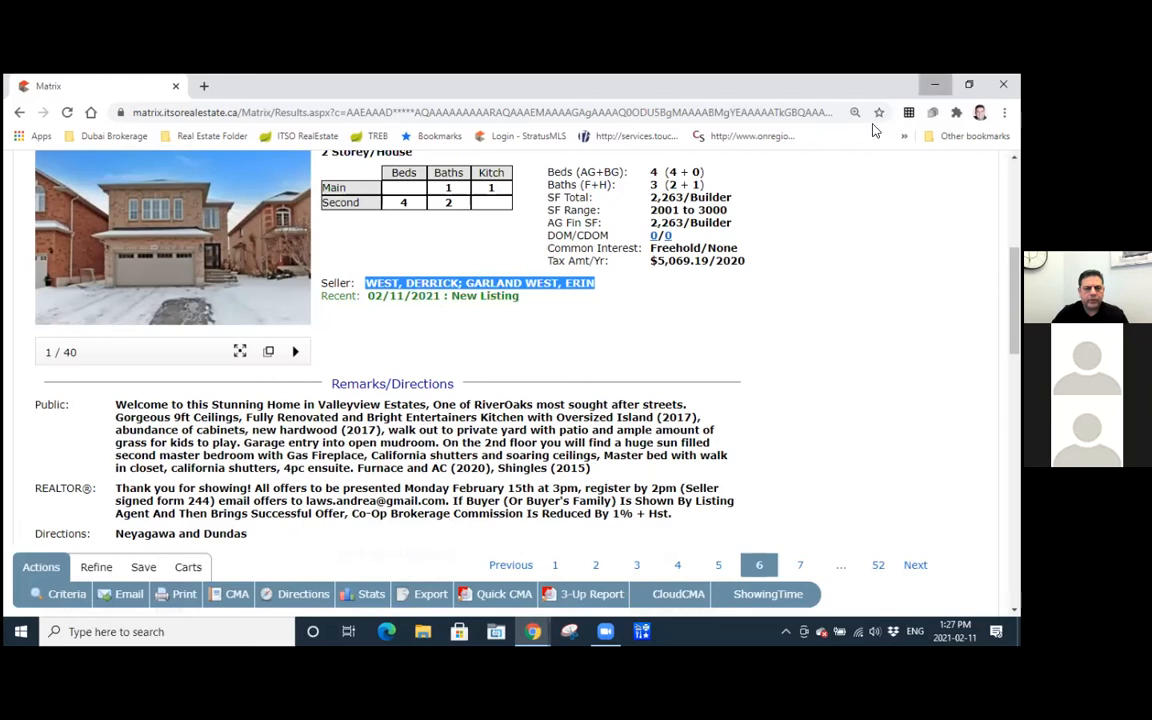
pyautogui.click(934, 84)
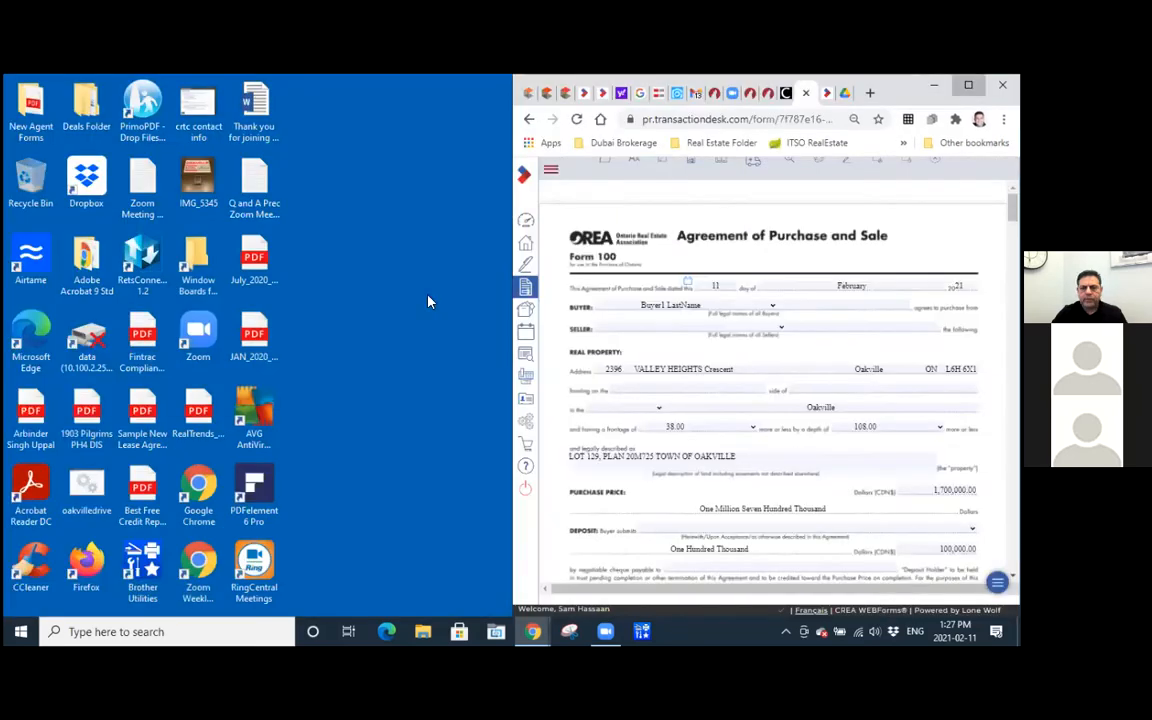
pyautogui.click(968, 85)
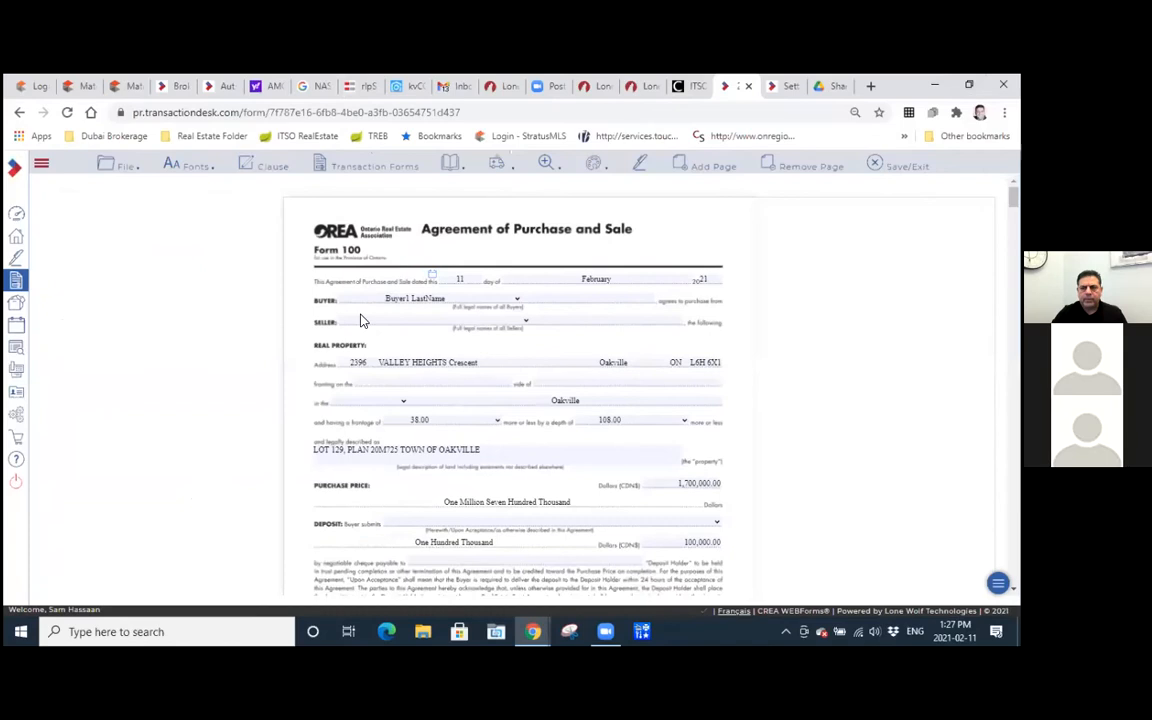
# Paste the copied sellers' names into Form 100's first Seller field and trim the entry to the first seller's full name.
pyautogui.hotkey('ctrl', '+')
pyautogui.hotkey('ctrl', '+')
pyautogui.hotkey('ctrl', '+')
pyautogui.hotkey('ctrl', '+')
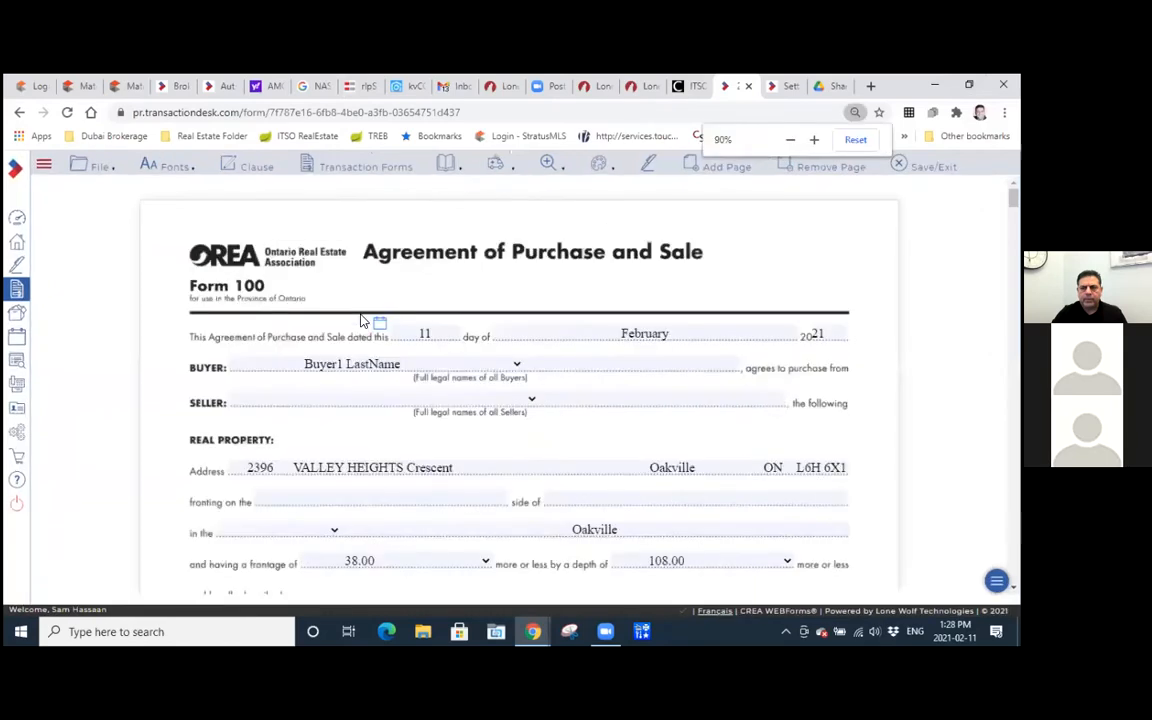
pyautogui.scroll(-2, 300, 320)
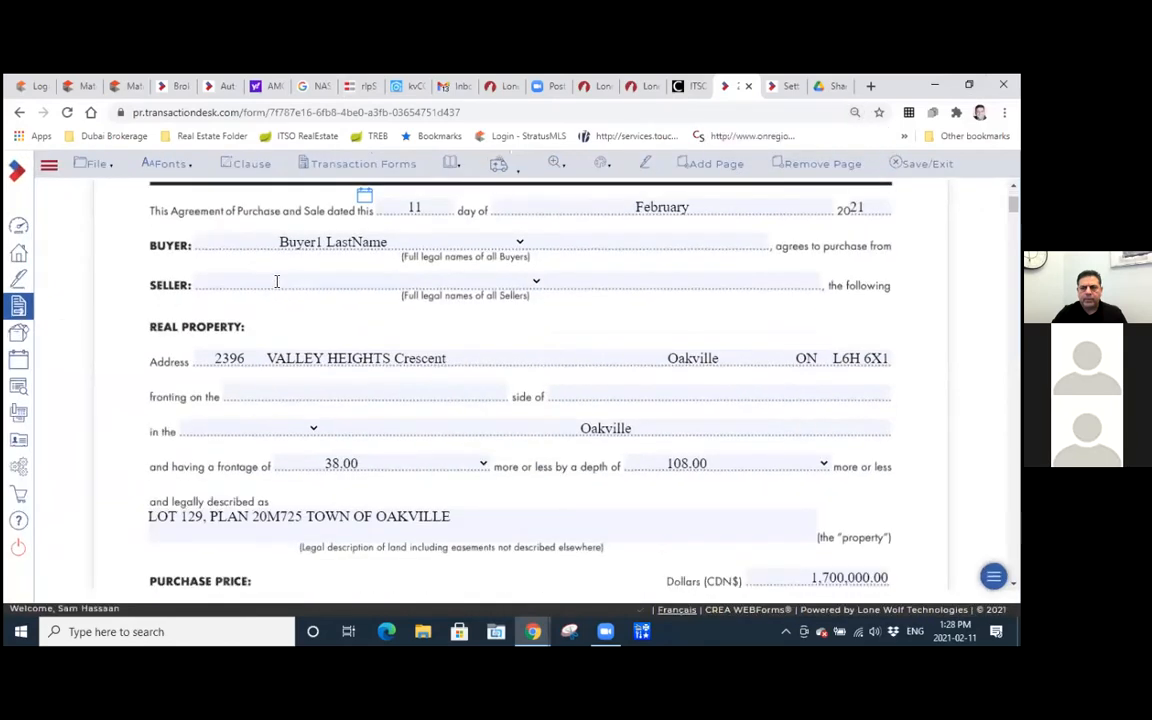
pyautogui.click(277, 281)
pyautogui.hotkey('ctrl', 'v')
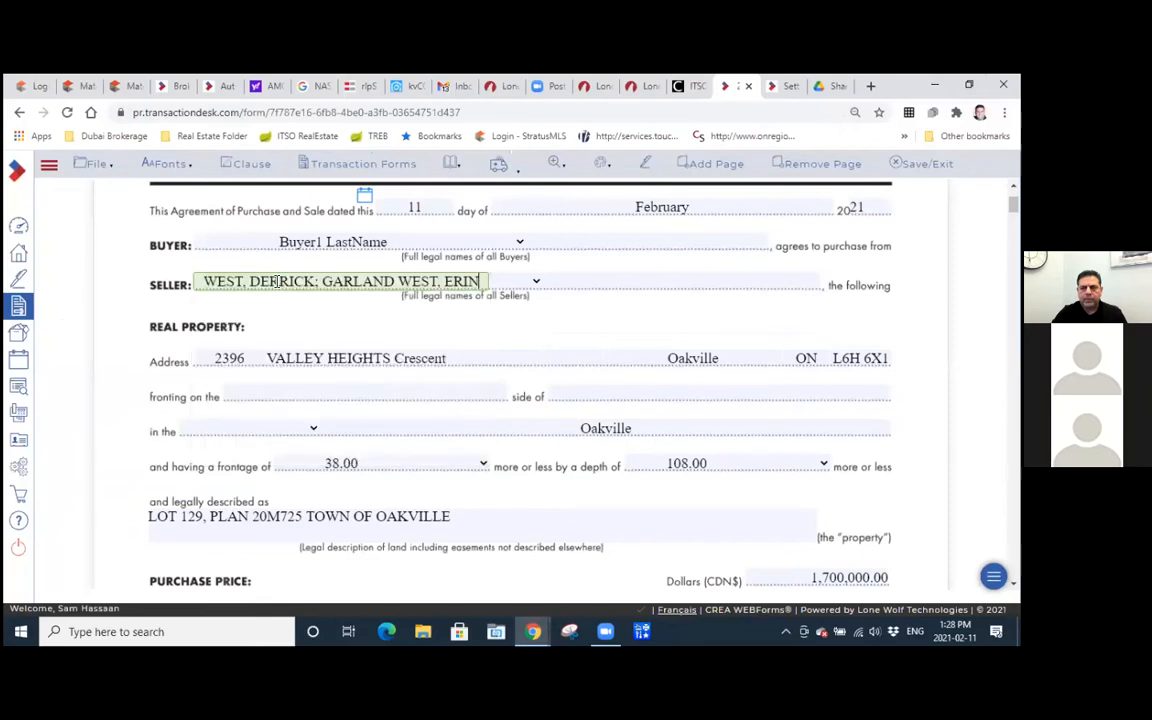
pyautogui.press('BackSpace')
pyautogui.press('BackSpace')
pyautogui.press('BackSpace')
pyautogui.press('BackSpace')
pyautogui.press('BackSpace')
pyautogui.press('BackSpace')
pyautogui.press('BackSpace')
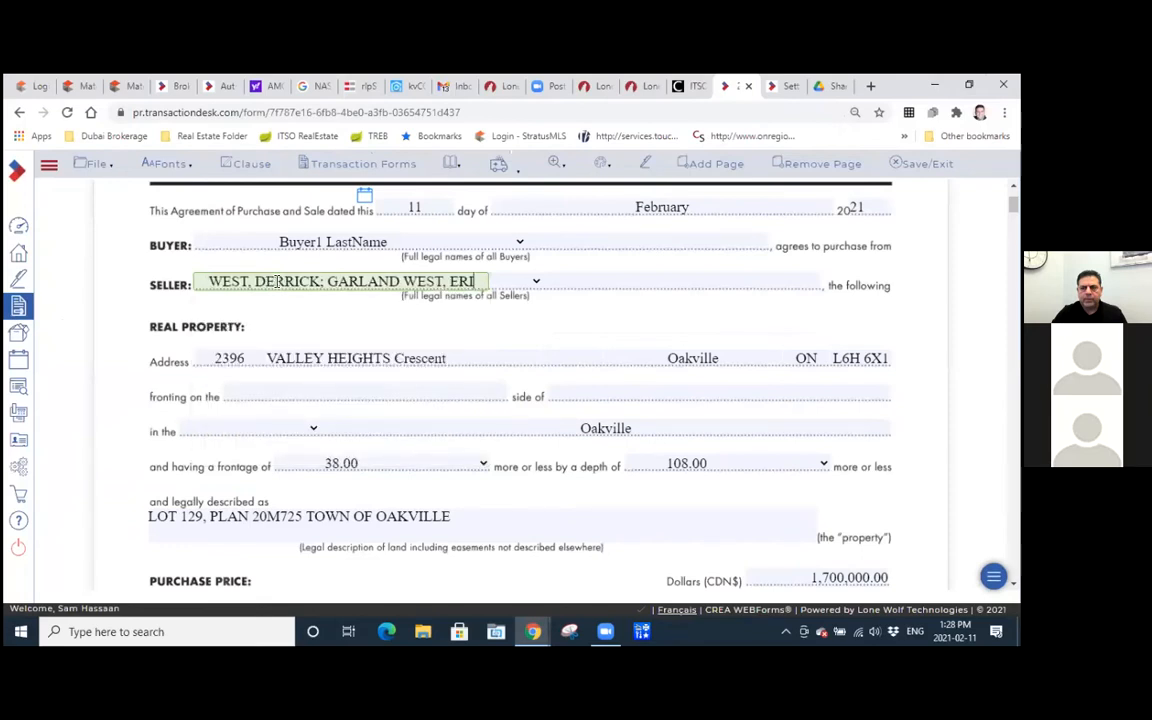
pyautogui.press('BackSpace')
pyautogui.press('BackSpace')
pyautogui.press('BackSpace')
pyautogui.press('BackSpace')
pyautogui.press('BackSpace')
pyautogui.press('BackSpace')
pyautogui.press('BackSpace')
pyautogui.press('BackSpace')
pyautogui.press('BackSpace')
pyautogui.press('BackSpace')
pyautogui.press('BackSpace')
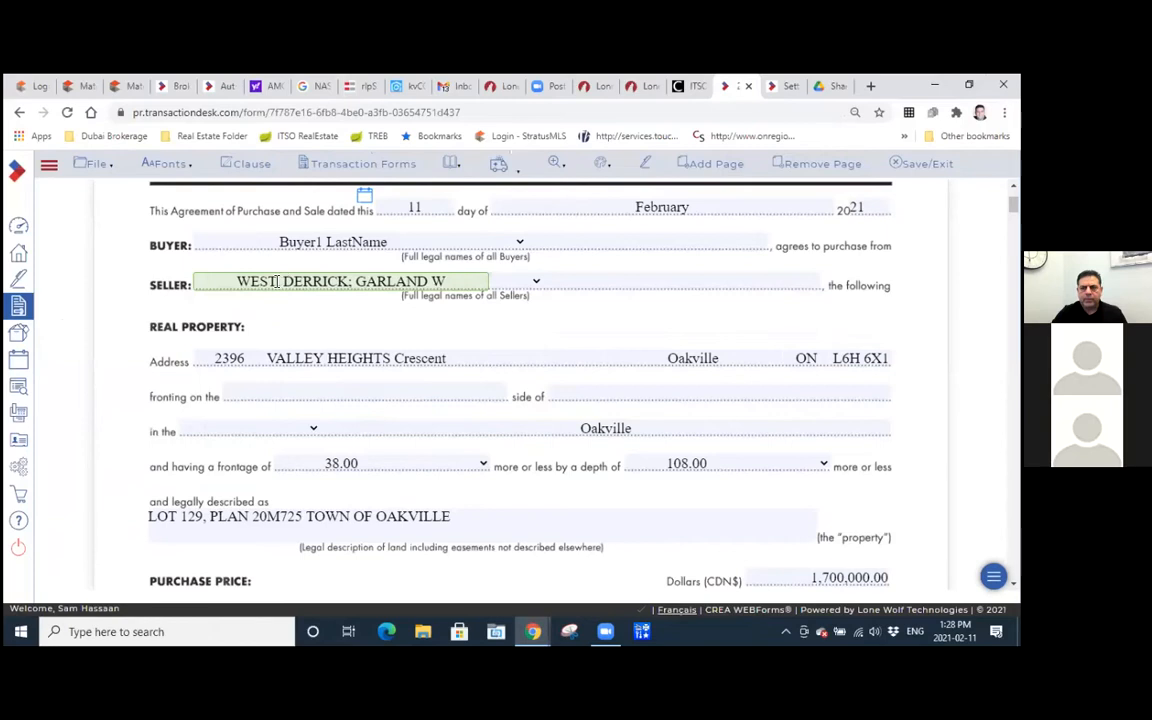
pyautogui.press('BackSpace')
pyautogui.press('BackSpace')
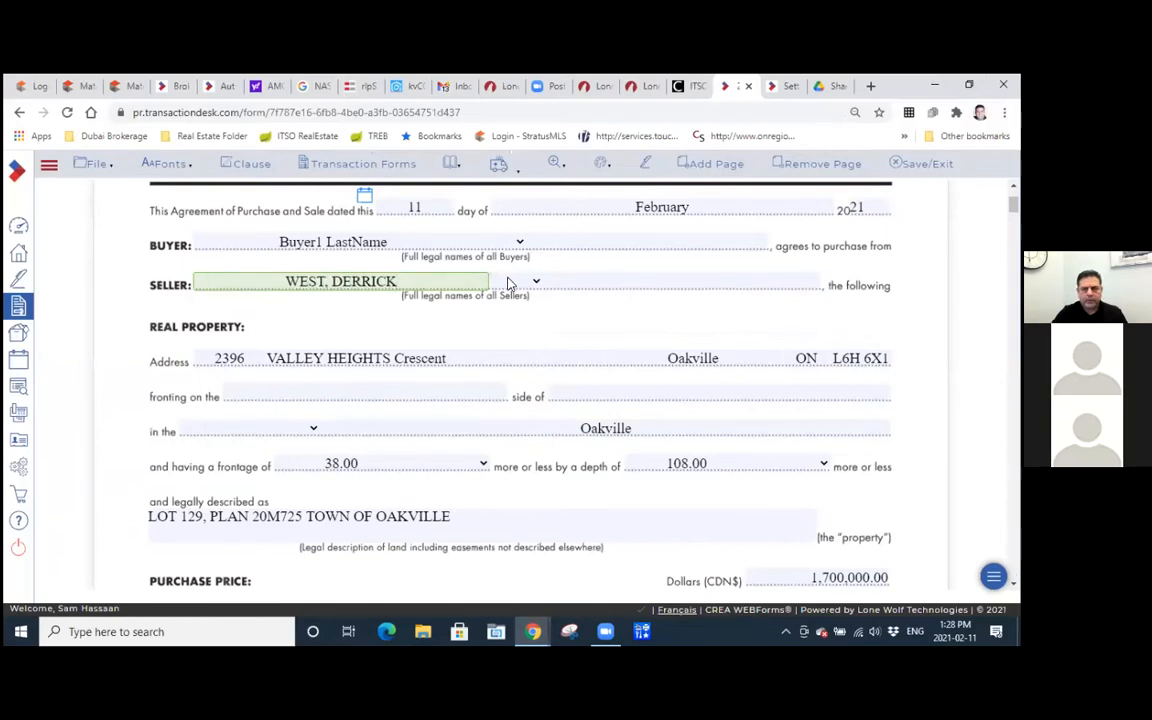
# Join the sellers with "&" and enter only the second seller's full name in the second Seller field.
pyautogui.click(537, 284)
pyautogui.click(517, 323)
pyautogui.click(606, 283)
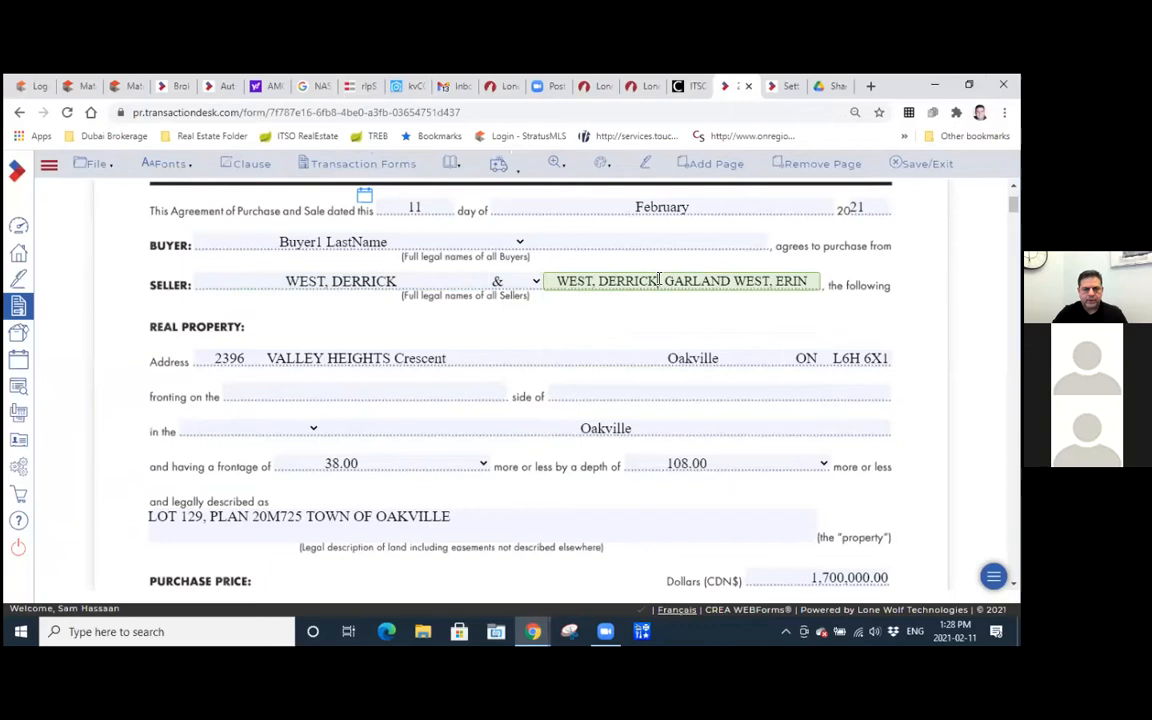
pyautogui.moveTo(664, 281); pyautogui.dragTo(532, 283)
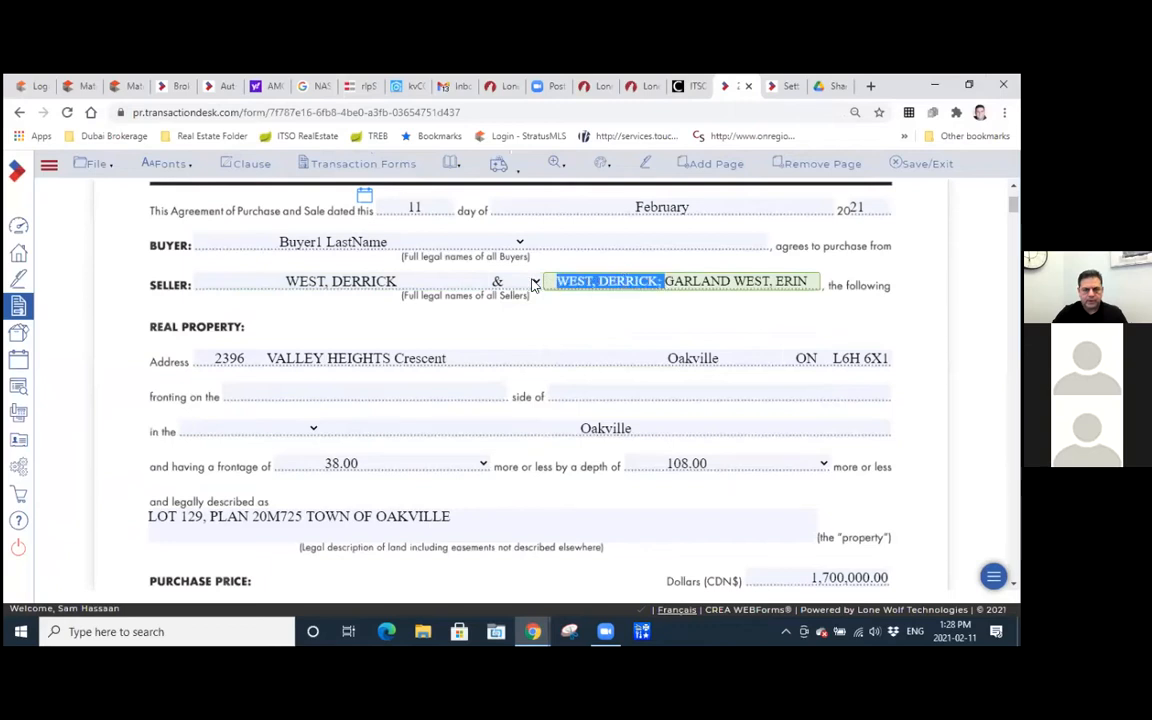
pyautogui.press('BackSpace')
pyautogui.click(610, 336)
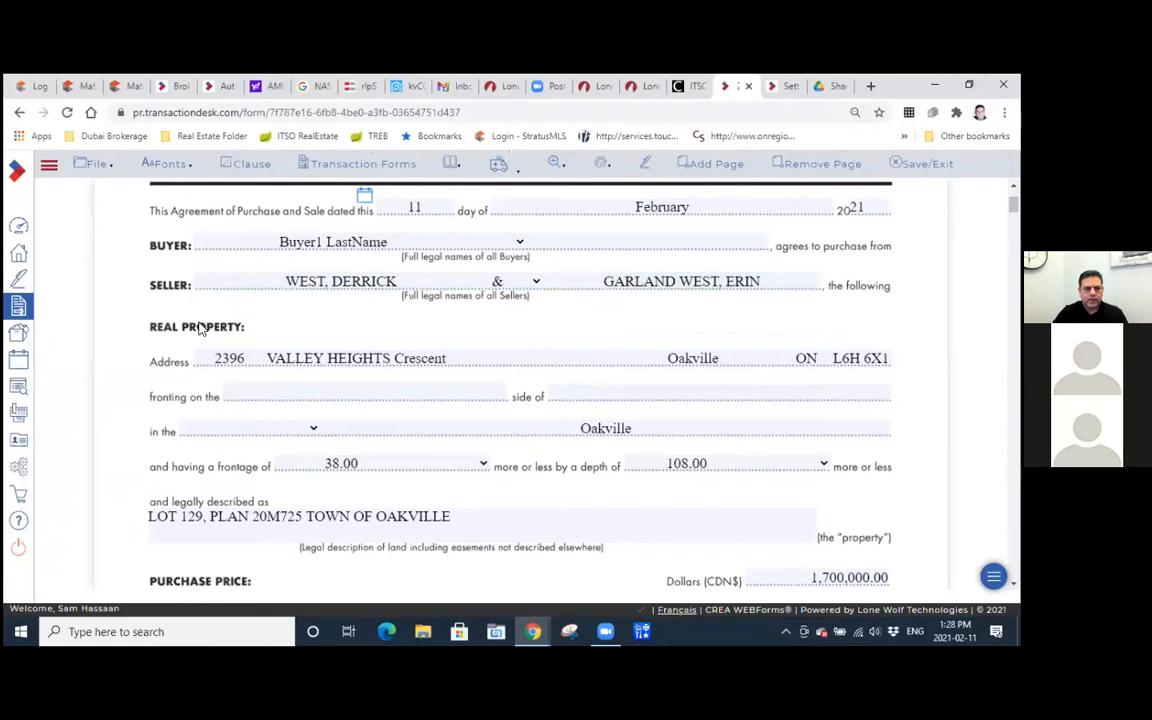
pyautogui.scroll(-1, 450, 270)
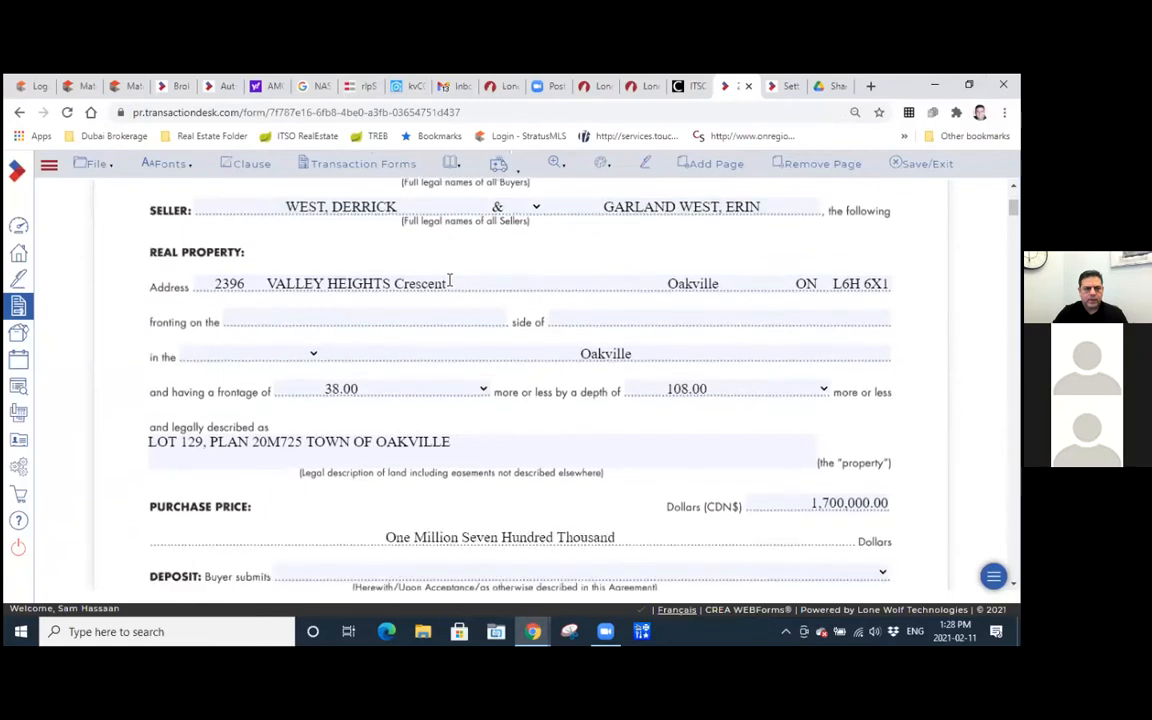
pyautogui.scroll(-1, 450, 280)
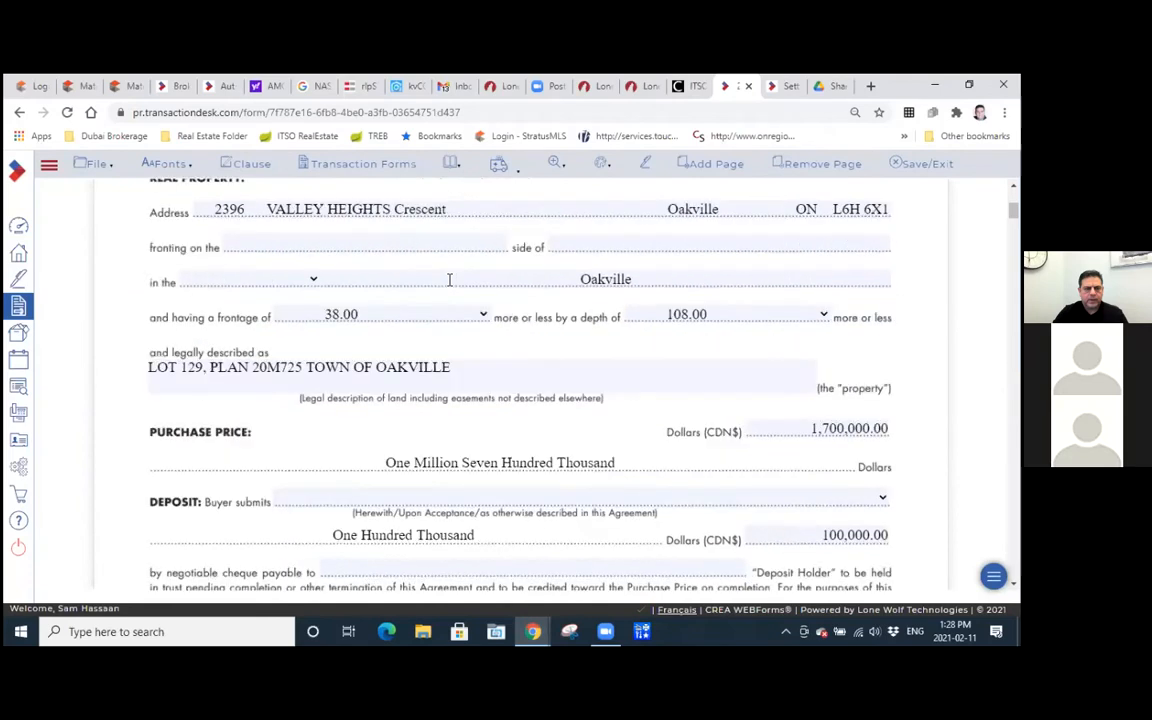
pyautogui.scroll(1, 449, 279)
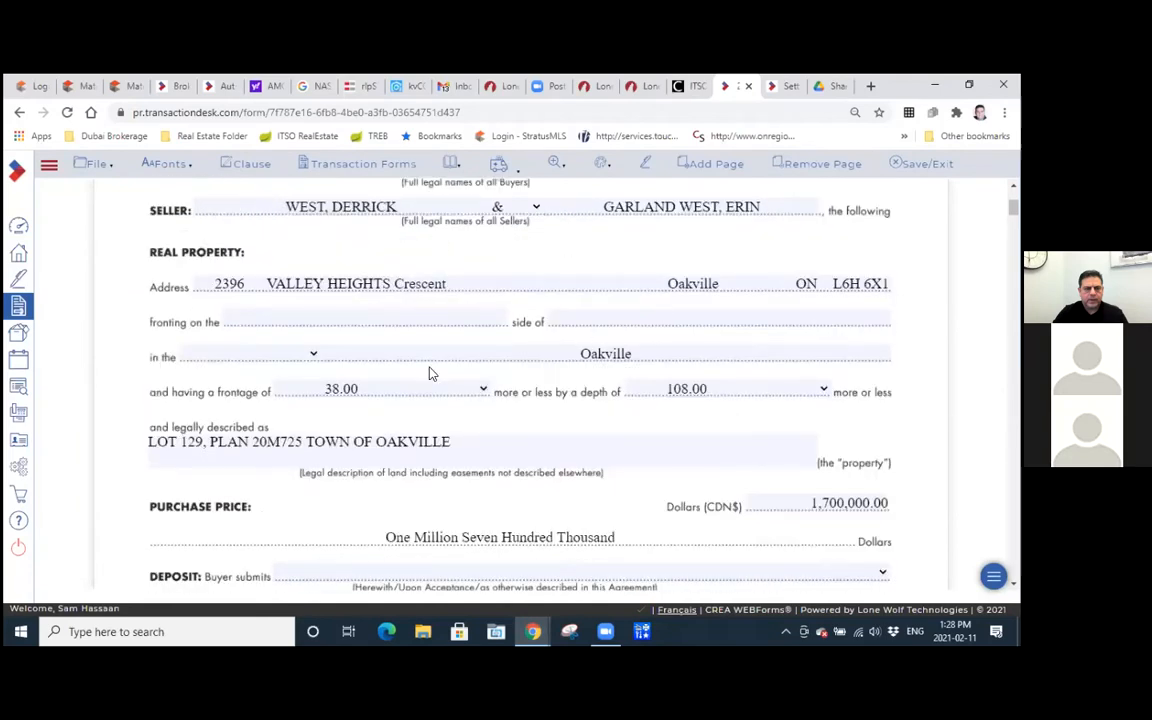
pyautogui.click(394, 320)
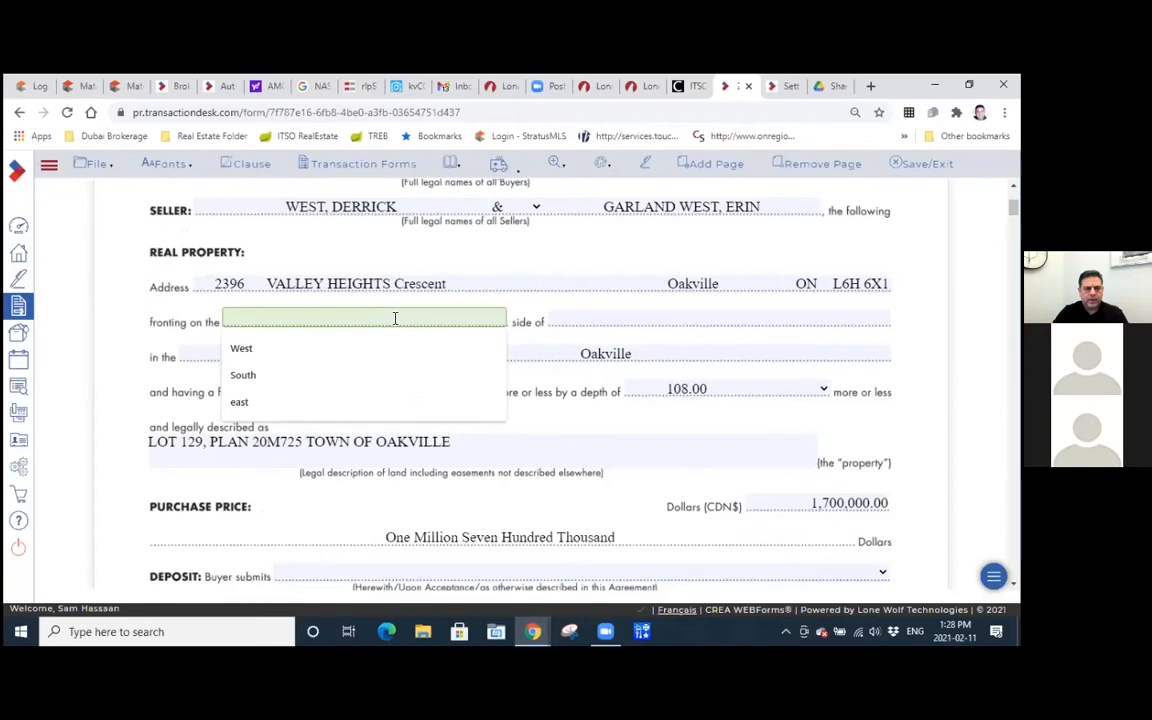
pyautogui.write('100')
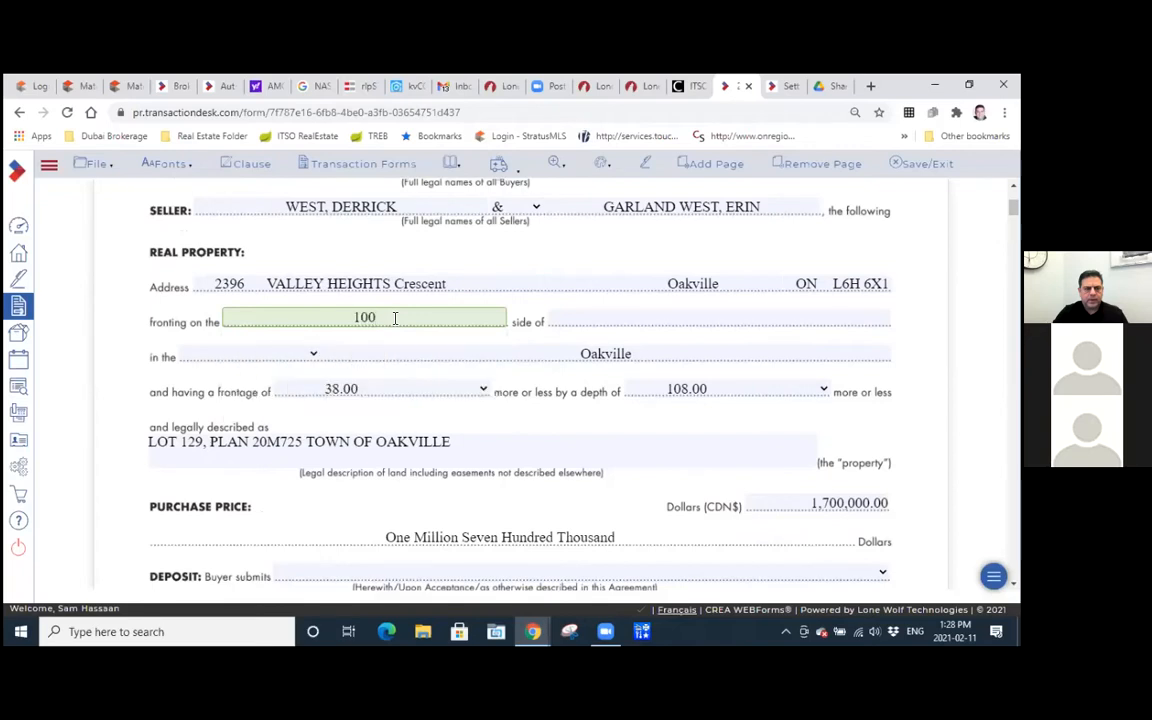
pyautogui.press('Tab')
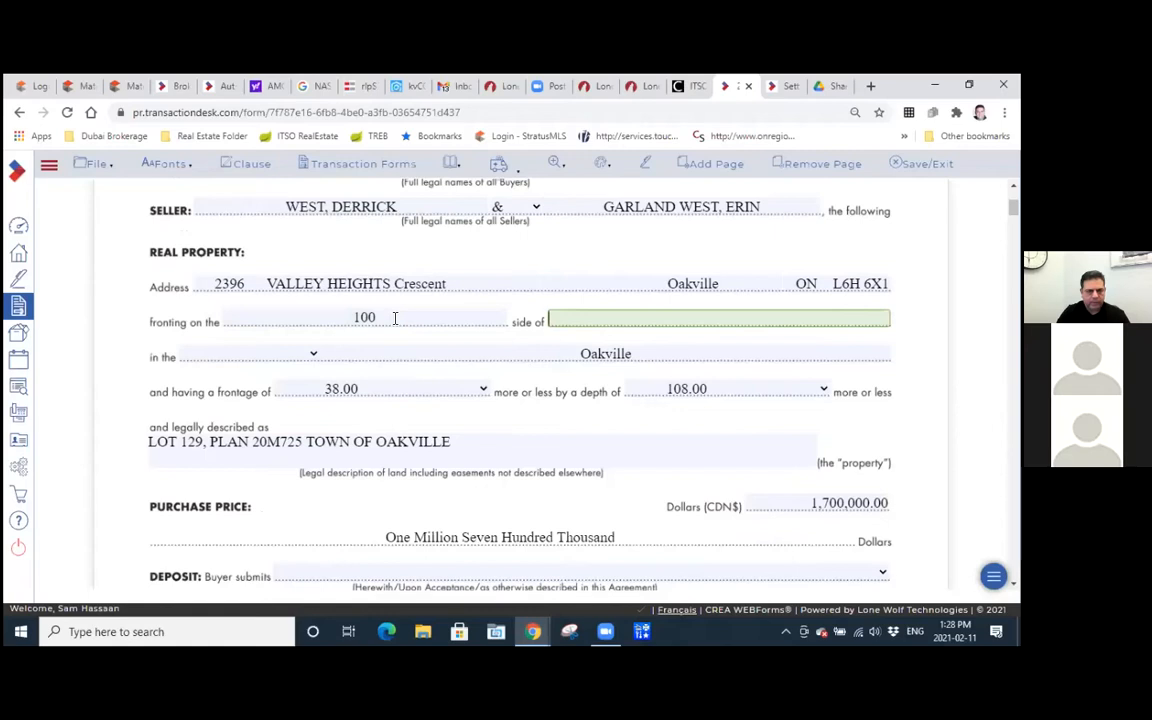
# Enter west as the side the property fronts on and copy the street name from the address line into the "side of" field.
pyautogui.click(347, 316)
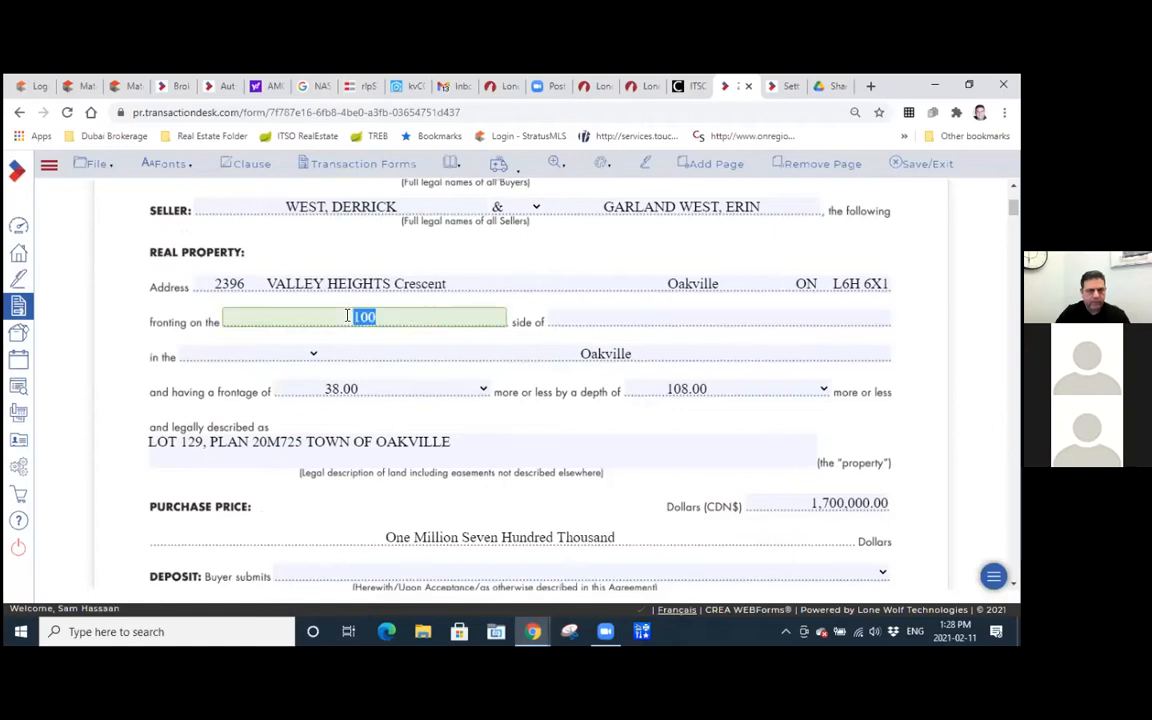
pyautogui.write('west')
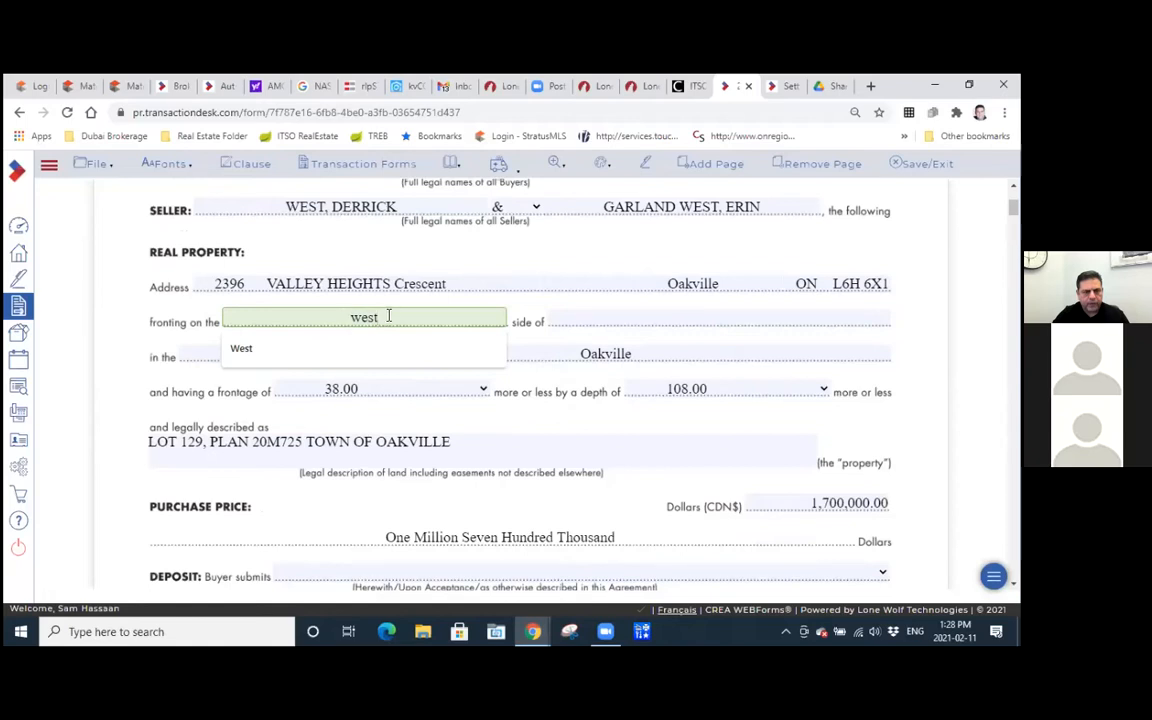
pyautogui.moveTo(389, 283); pyautogui.dragTo(262, 283)
pyautogui.hotkey('ctrl', 'c')
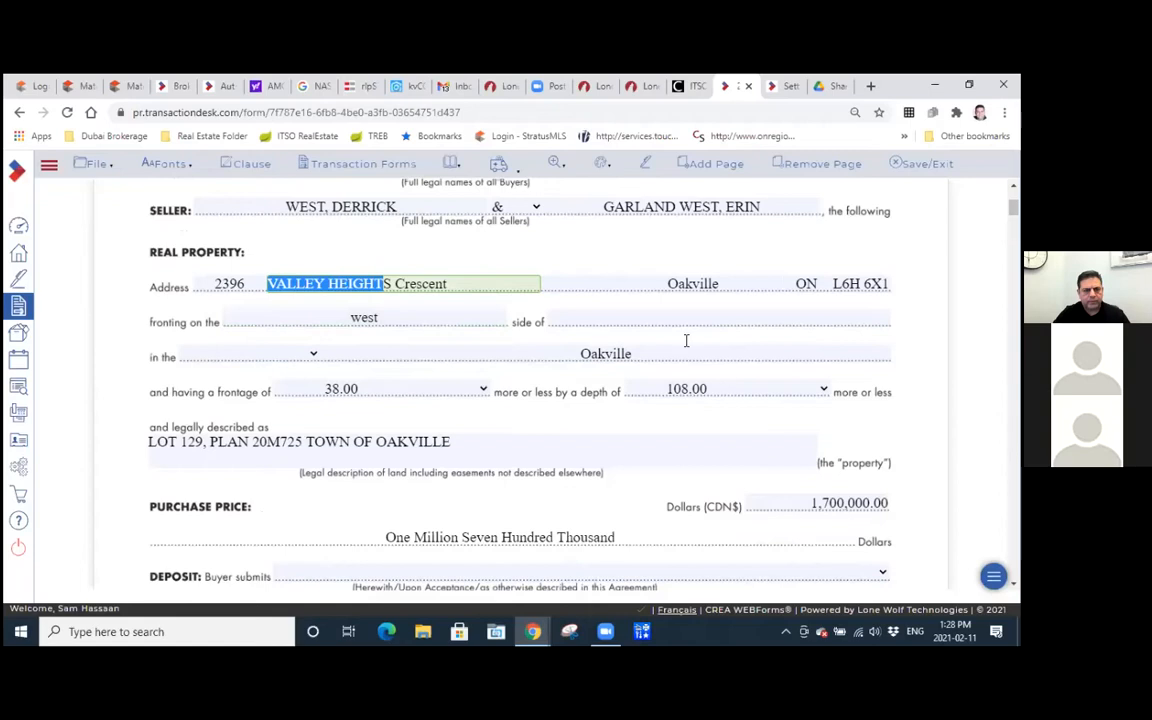
pyautogui.click(663, 316)
pyautogui.hotkey('ctrl', 'v')
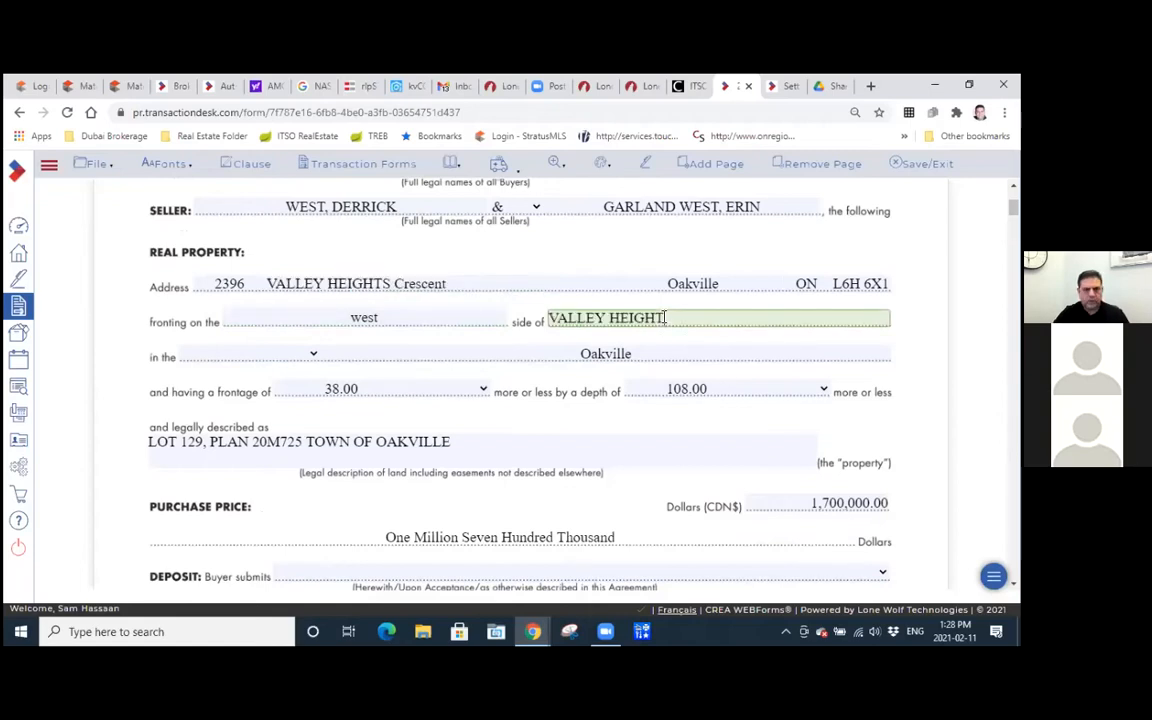
# Set the municipality type before Oakville to "Town of" in the real property section.
pyautogui.click(275, 355)
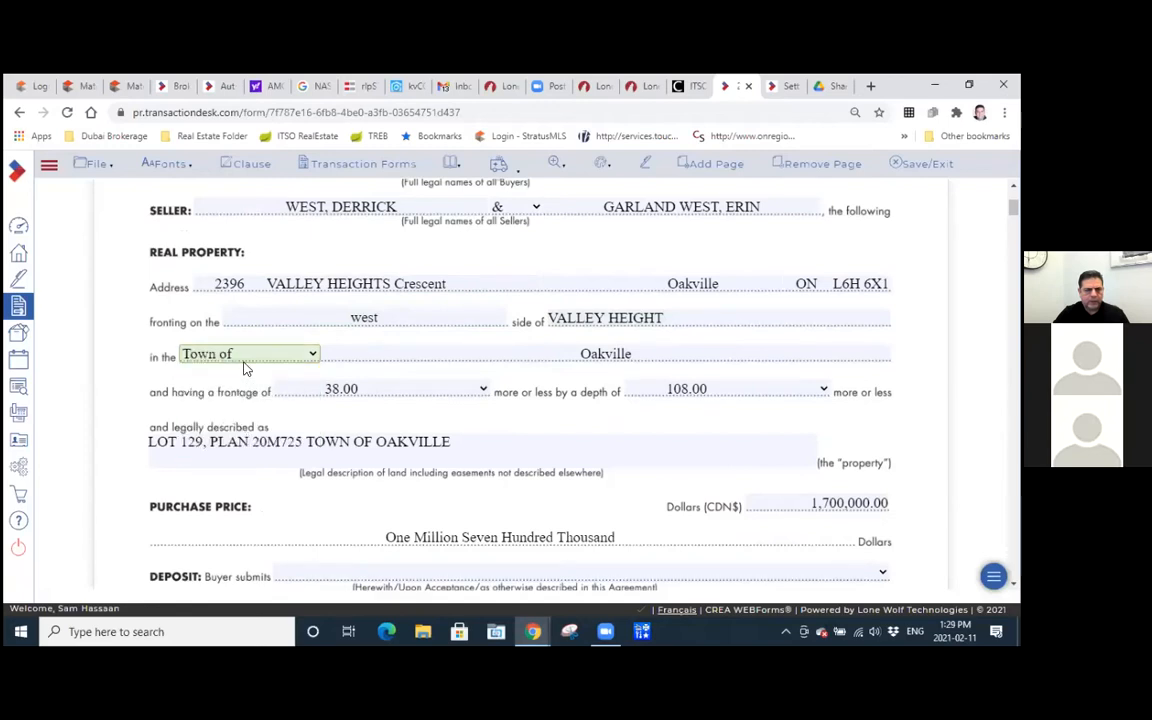
pyautogui.click(250, 356)
pyautogui.click(250, 356)
pyautogui.click(370, 354)
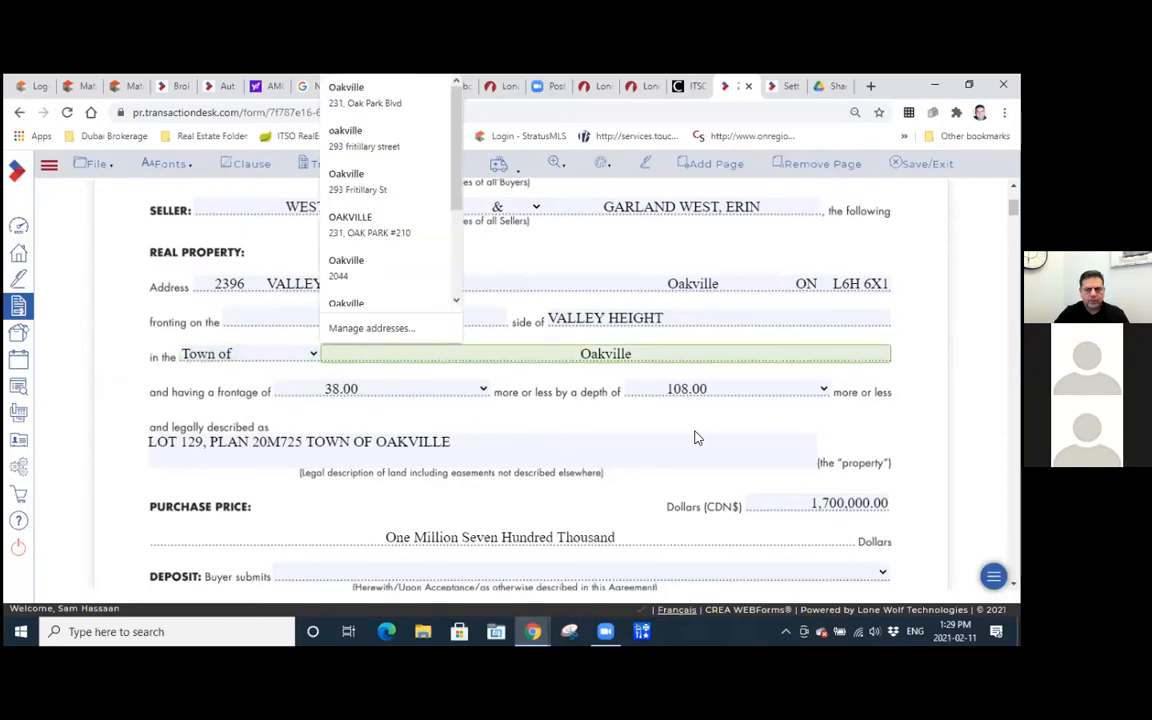
pyautogui.scroll(-1, 697, 437)
pyautogui.click(603, 358)
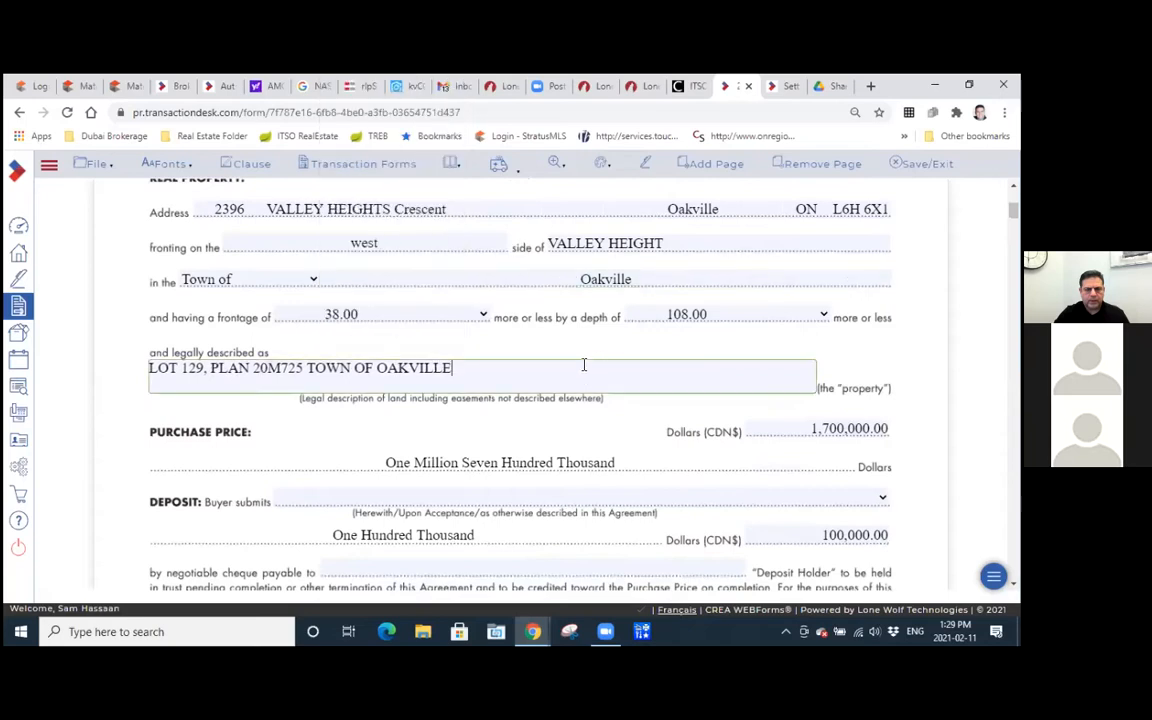
# Open the listing brokerage's details from the property's Matrix listing and select the name Sutton Group Quantum Realty Inc for copying.
pyautogui.scroll(-1, 535, 388)
pyautogui.scroll(-1, 535, 390)
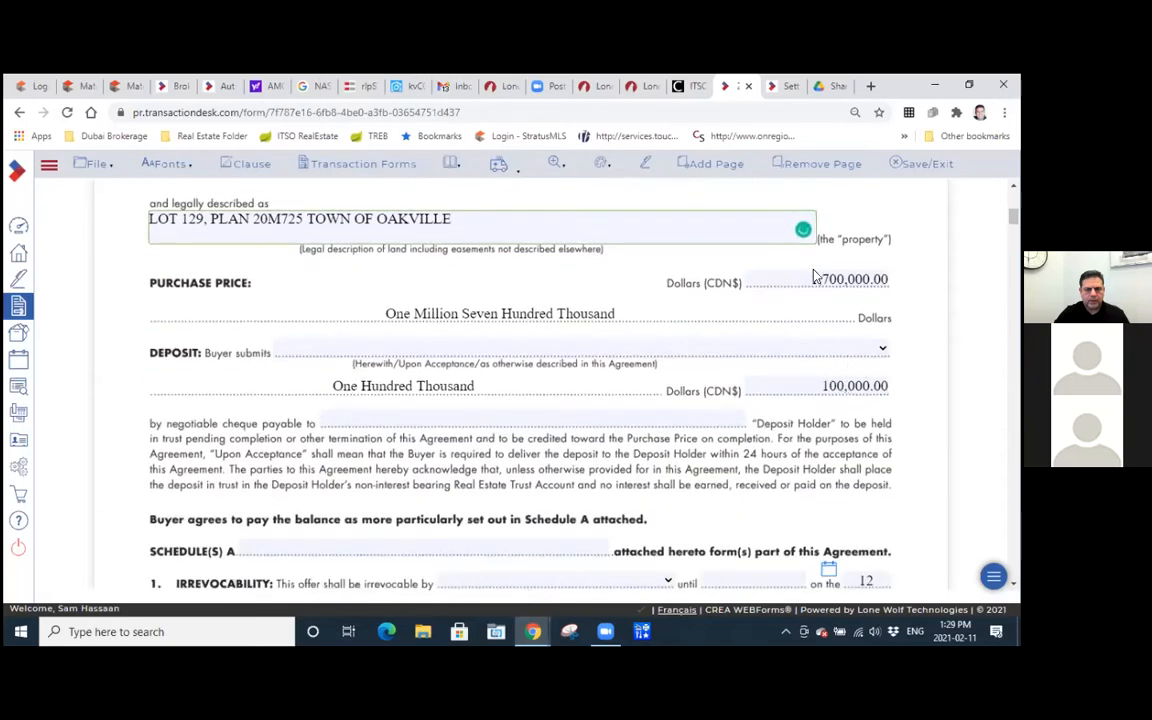
pyautogui.click(510, 416)
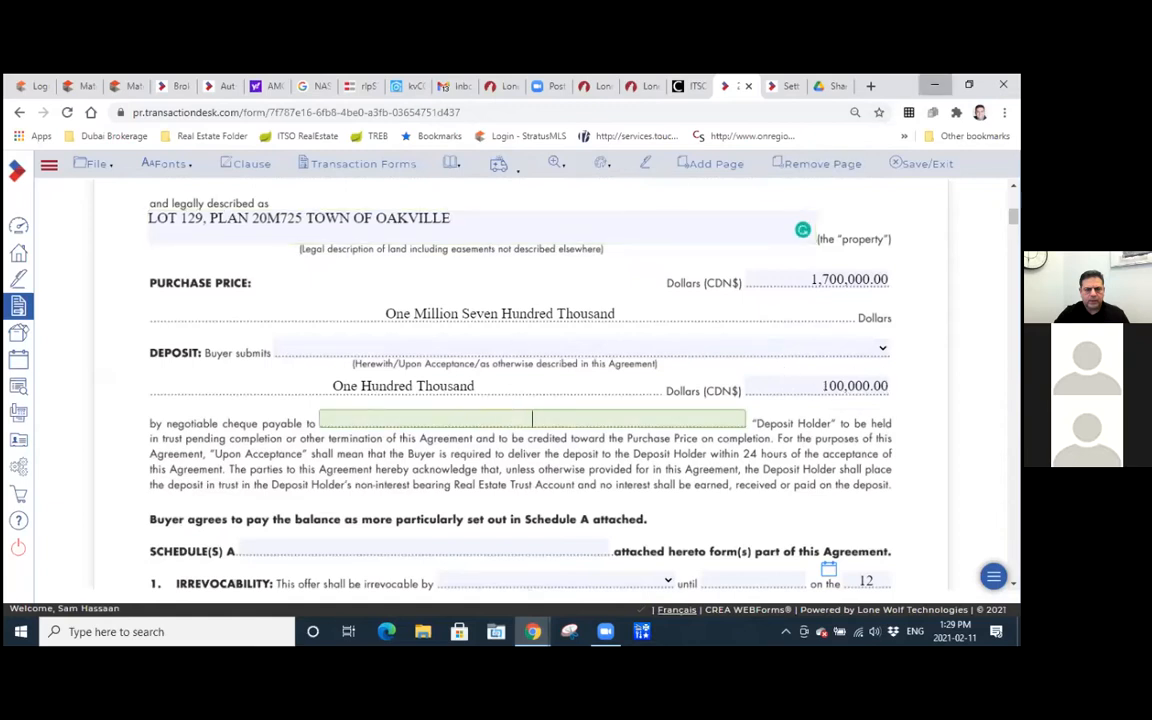
pyautogui.click(935, 85)
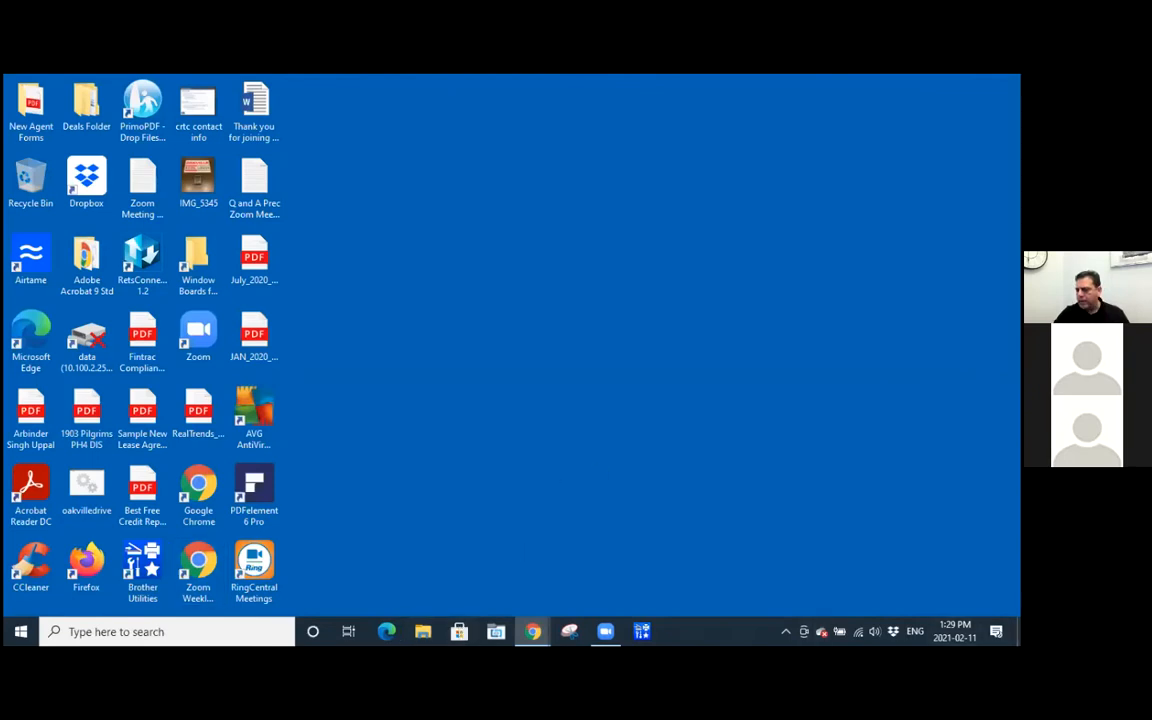
pyautogui.click(201, 487)
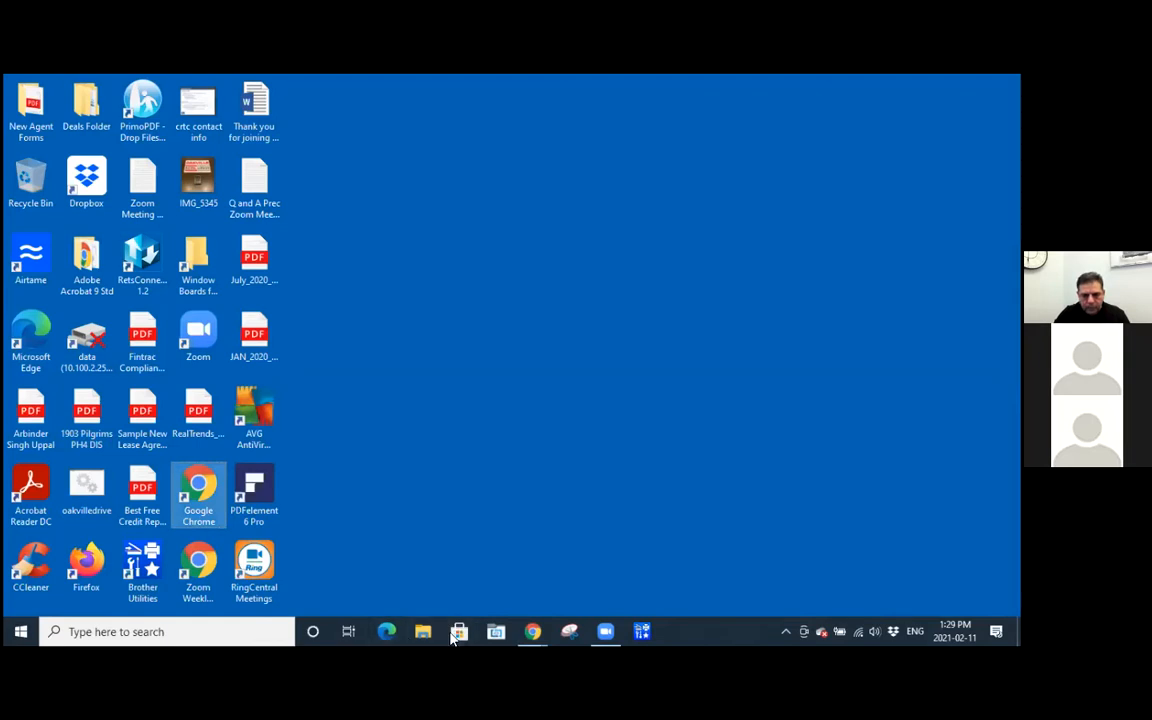
pyautogui.click(532, 631)
pyautogui.click(565, 572)
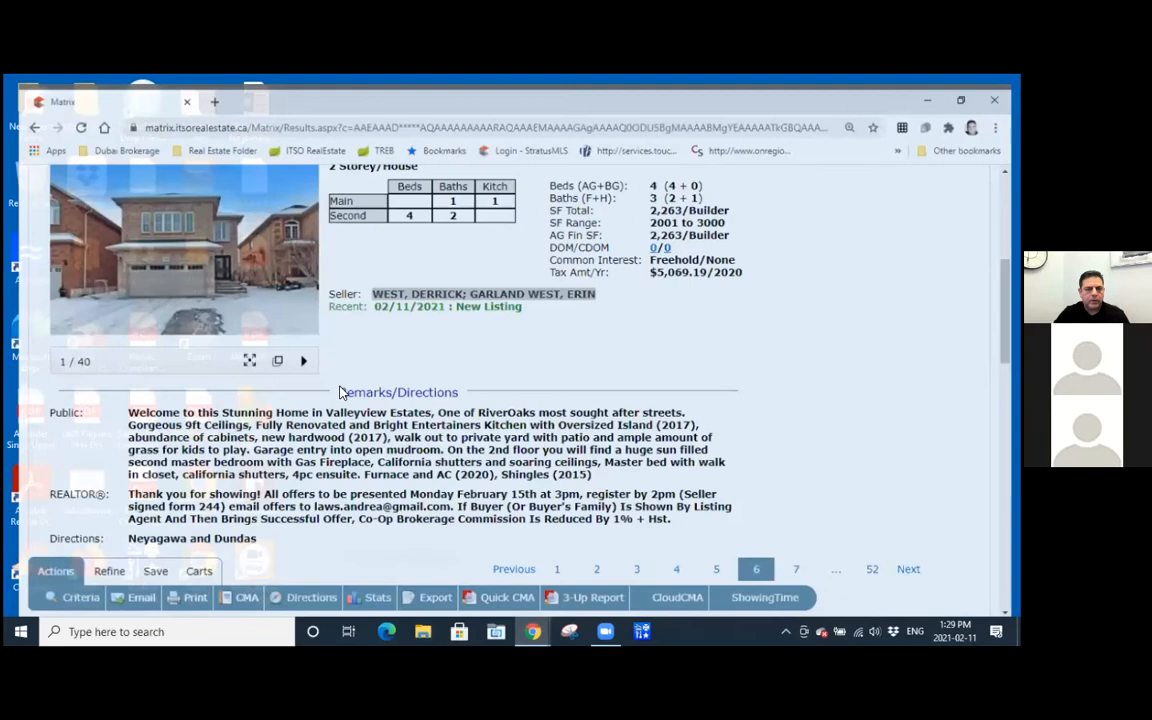
pyautogui.scroll(-10, 195, 278)
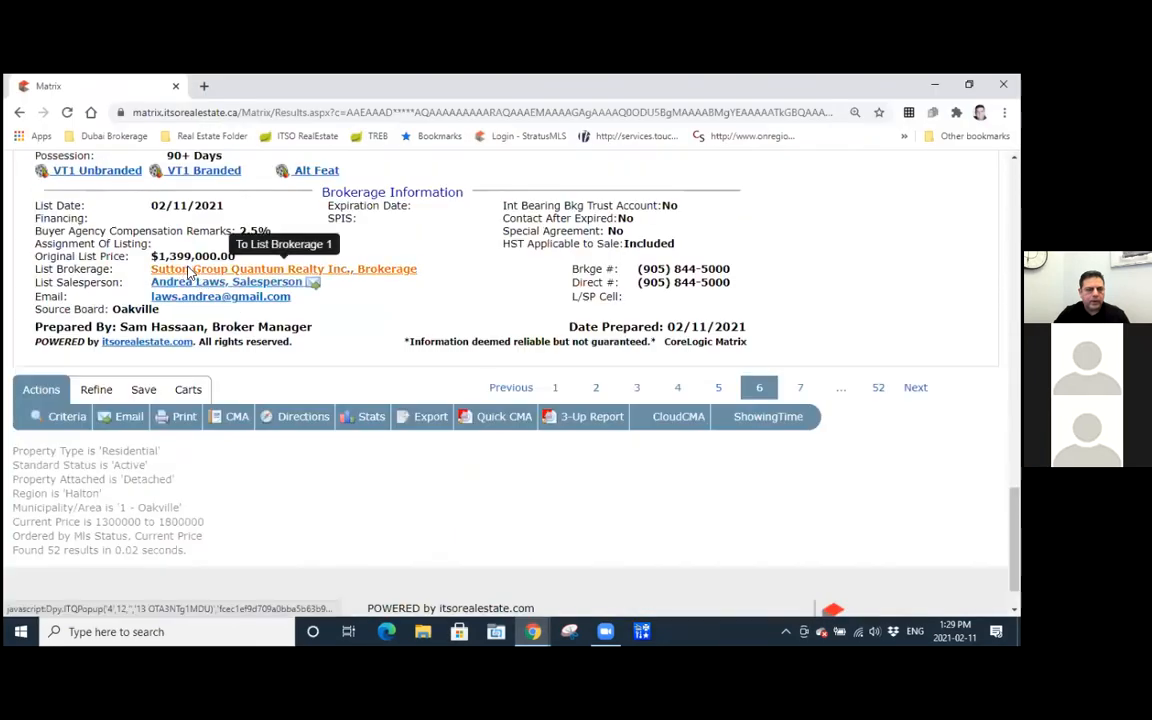
pyautogui.click(186, 269)
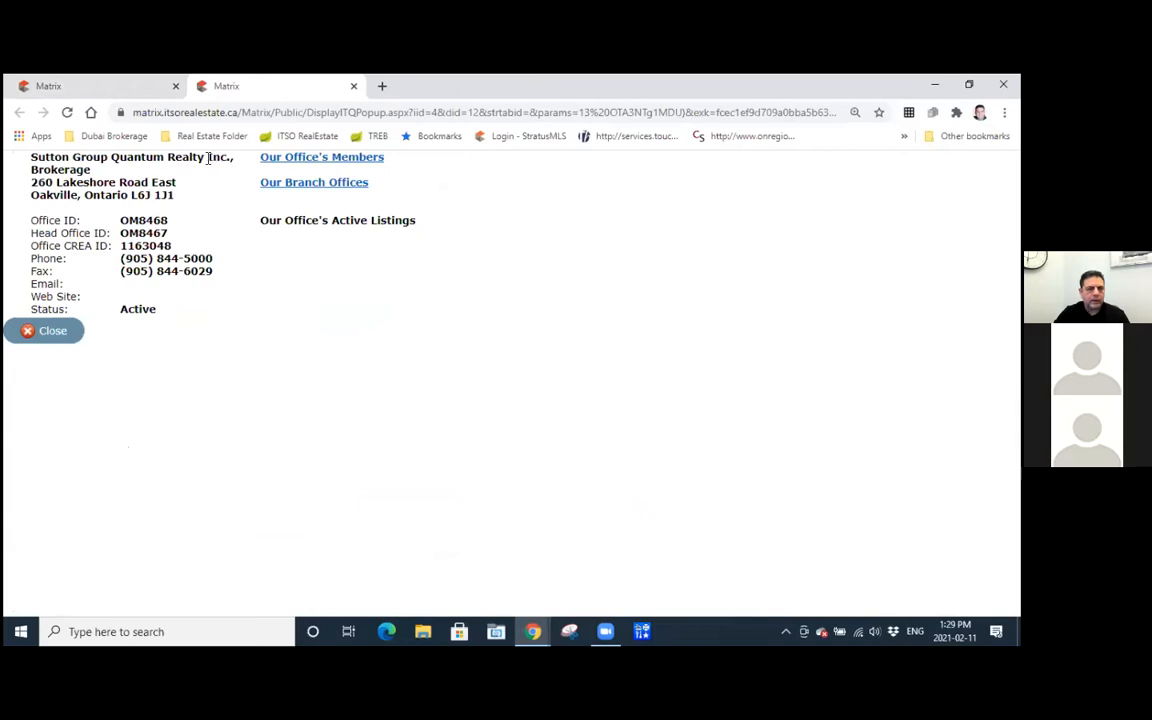
pyautogui.moveTo(224, 156); pyautogui.dragTo(33, 157)
pyautogui.hotkey('ctrl', 'c')
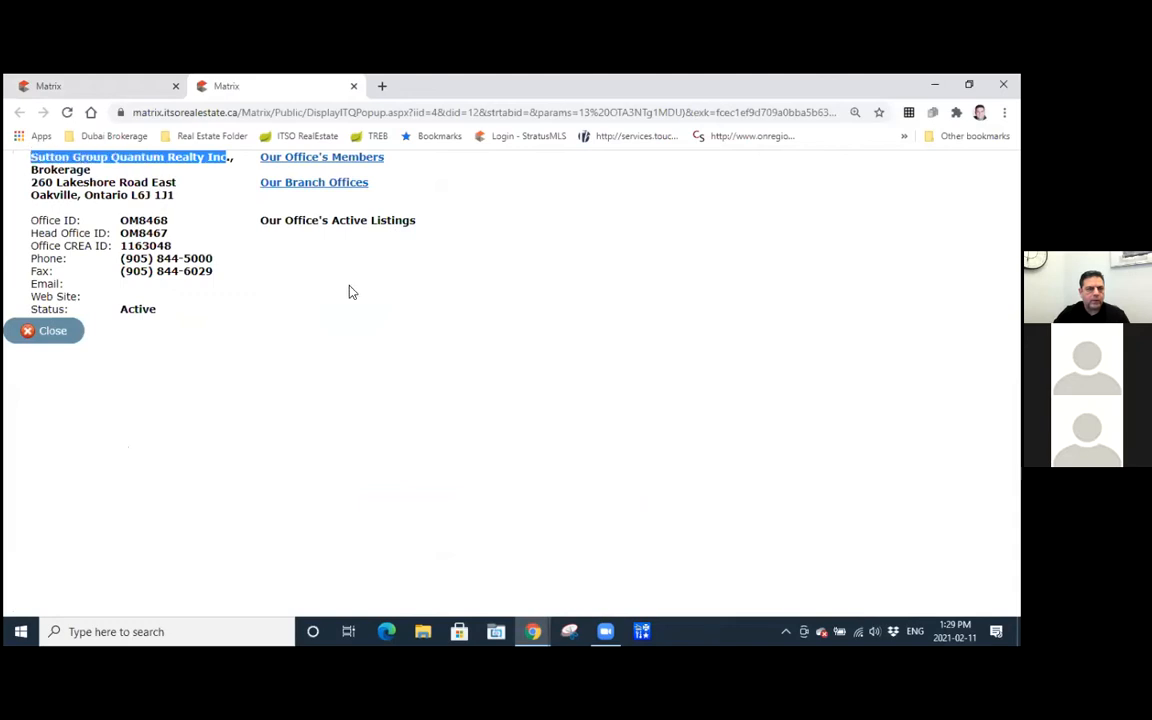
# Return to Form 100 and enter Sutton Group Quantum Realty Inc. as the payee of the deposit cheque.
pyautogui.click(531, 632)
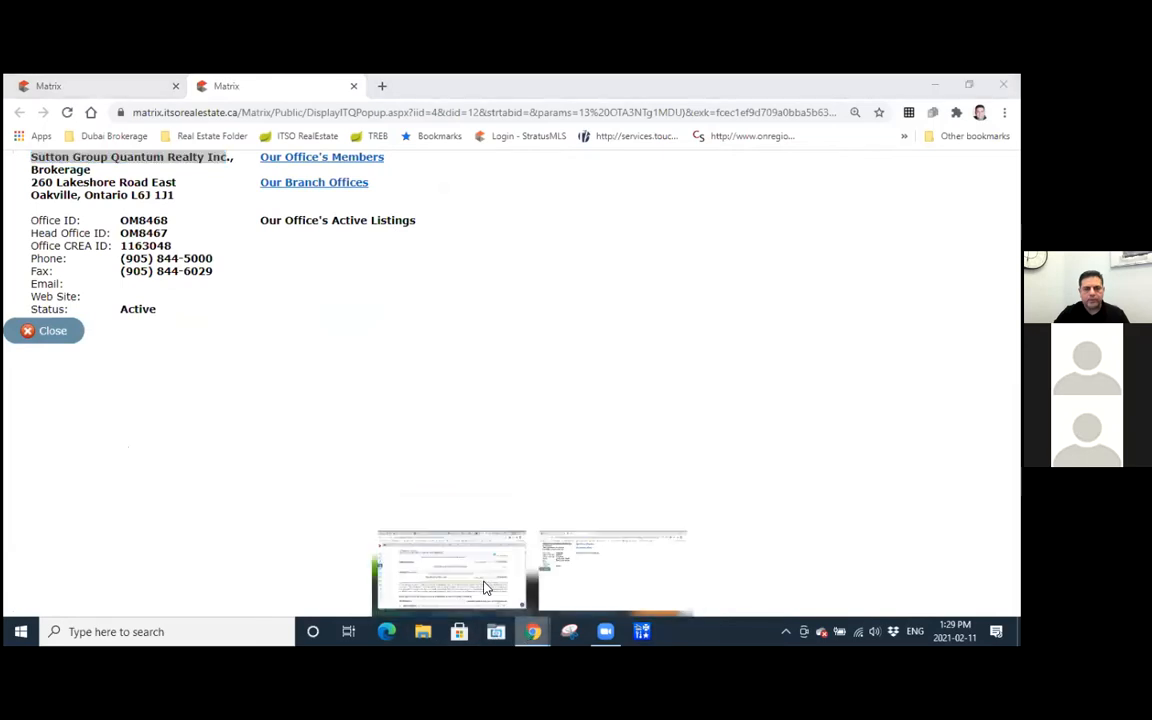
pyautogui.click(484, 588)
pyautogui.click(468, 414)
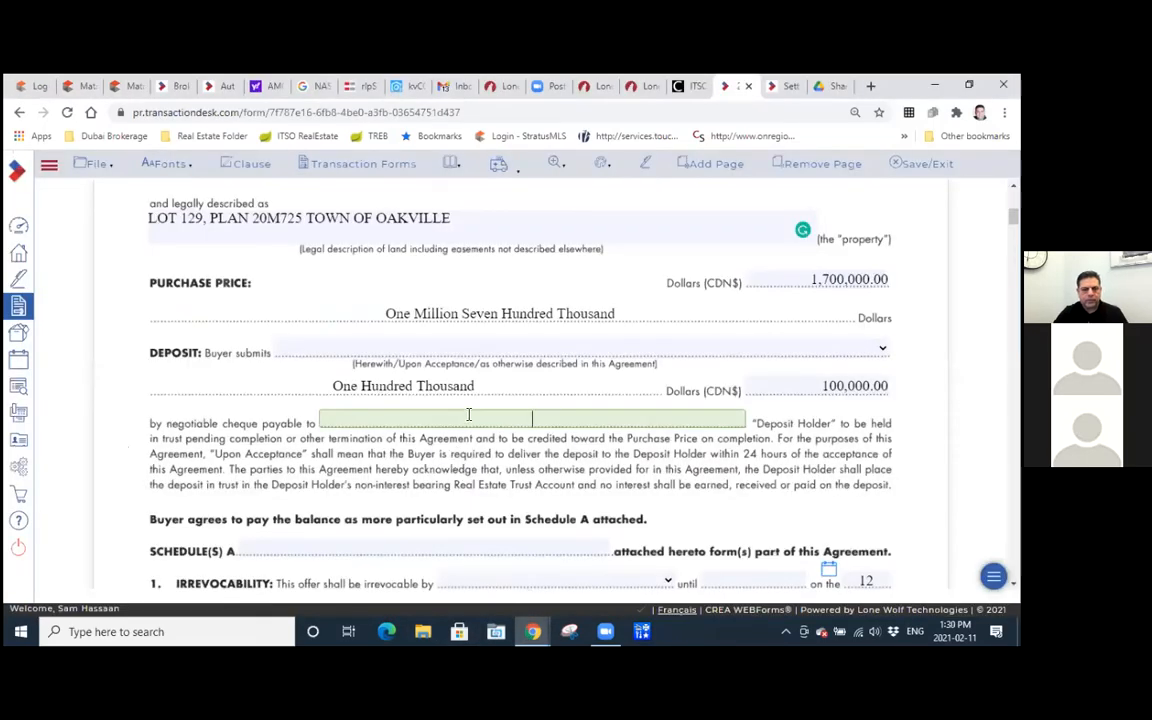
pyautogui.hotkey('ctrl', 'v')
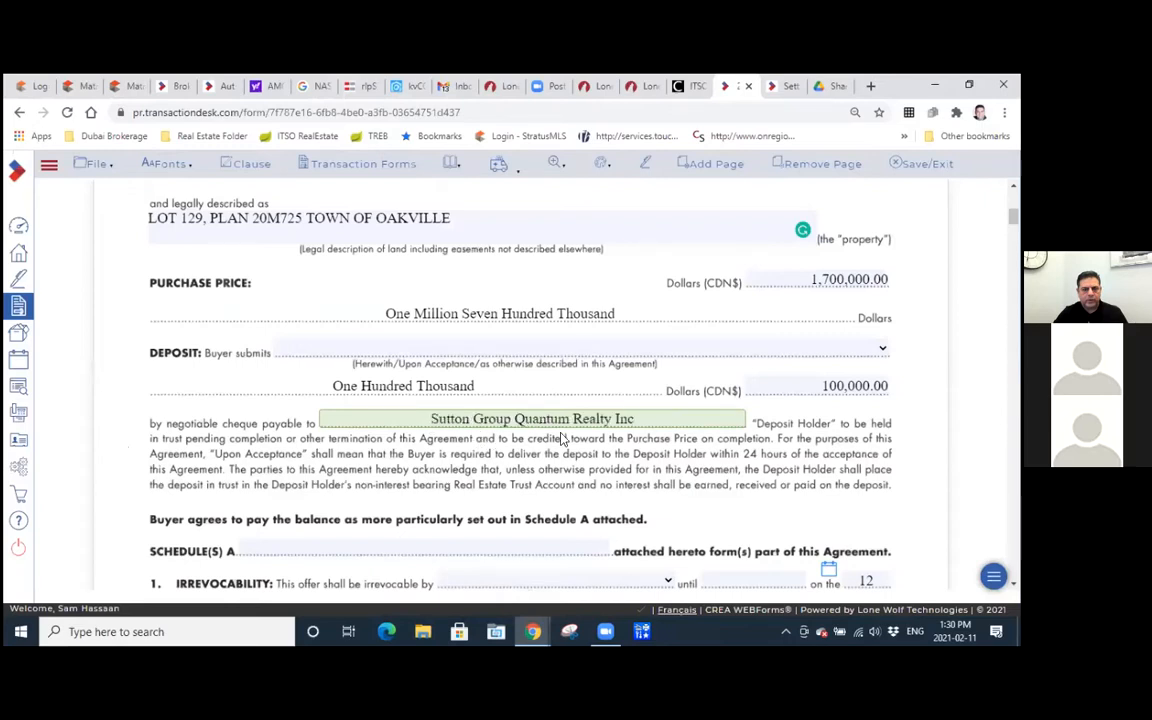
pyautogui.write('.')
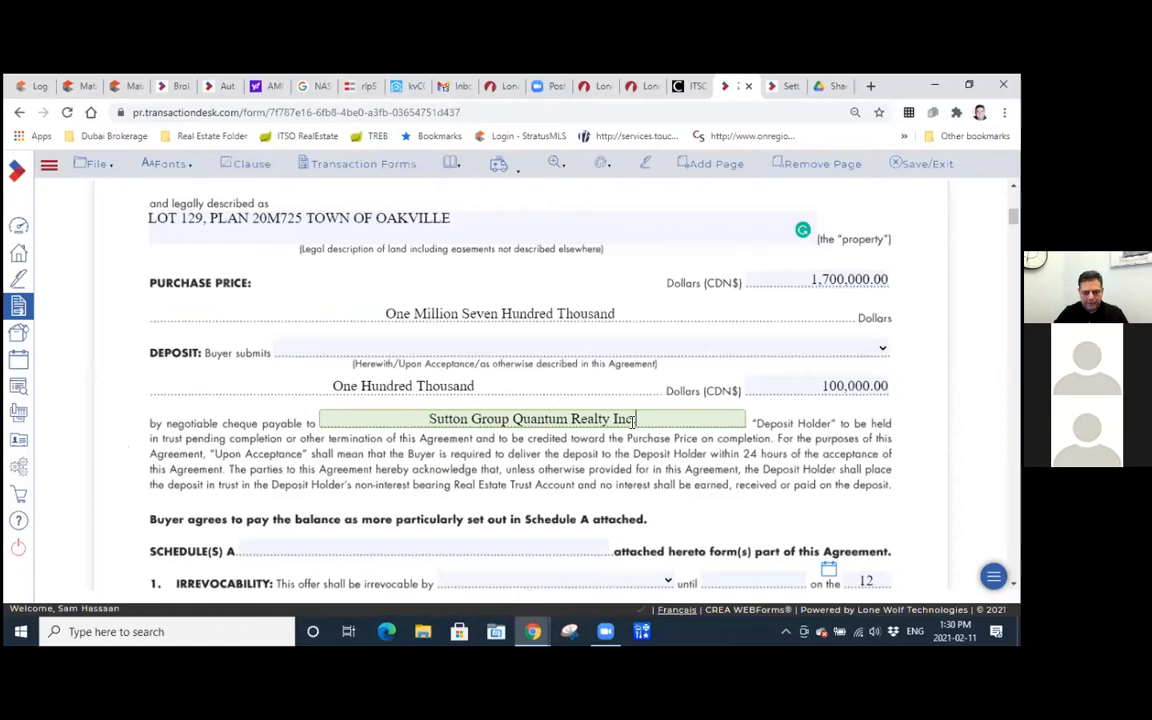
pyautogui.click(708, 464)
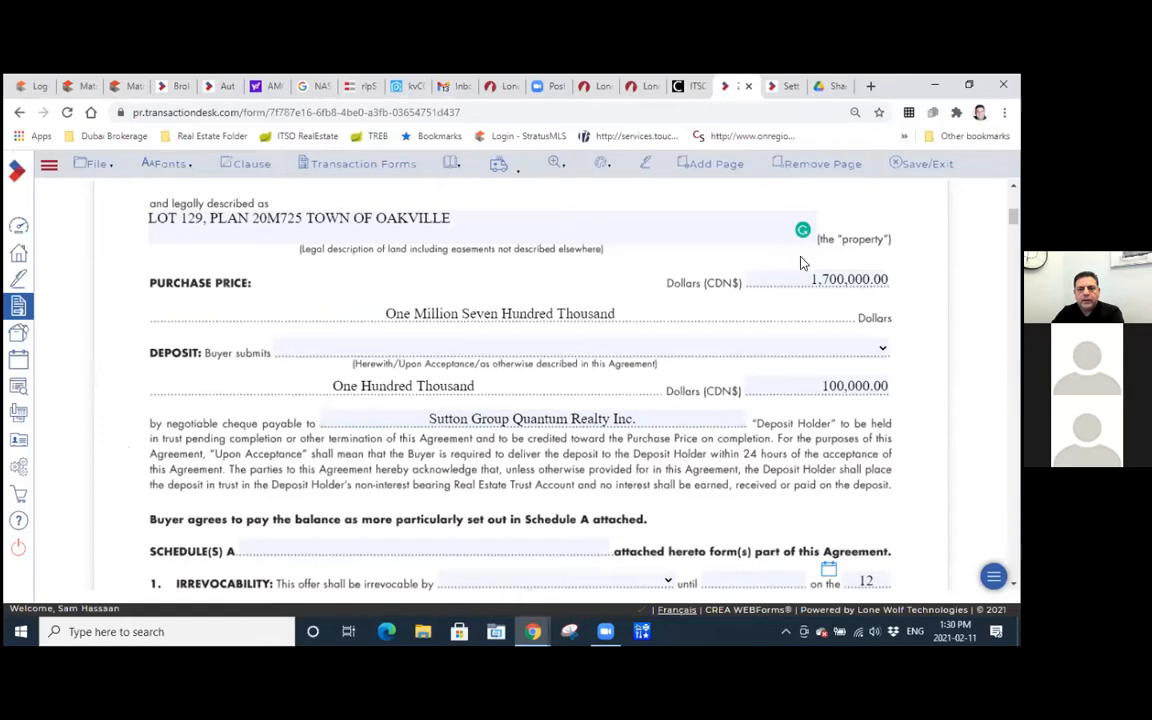
# Check the Schedule A attachment field and the Seller/Buyer choices in the irrevocability clause of Form 100.
pyautogui.scroll(-5, 800, 262)
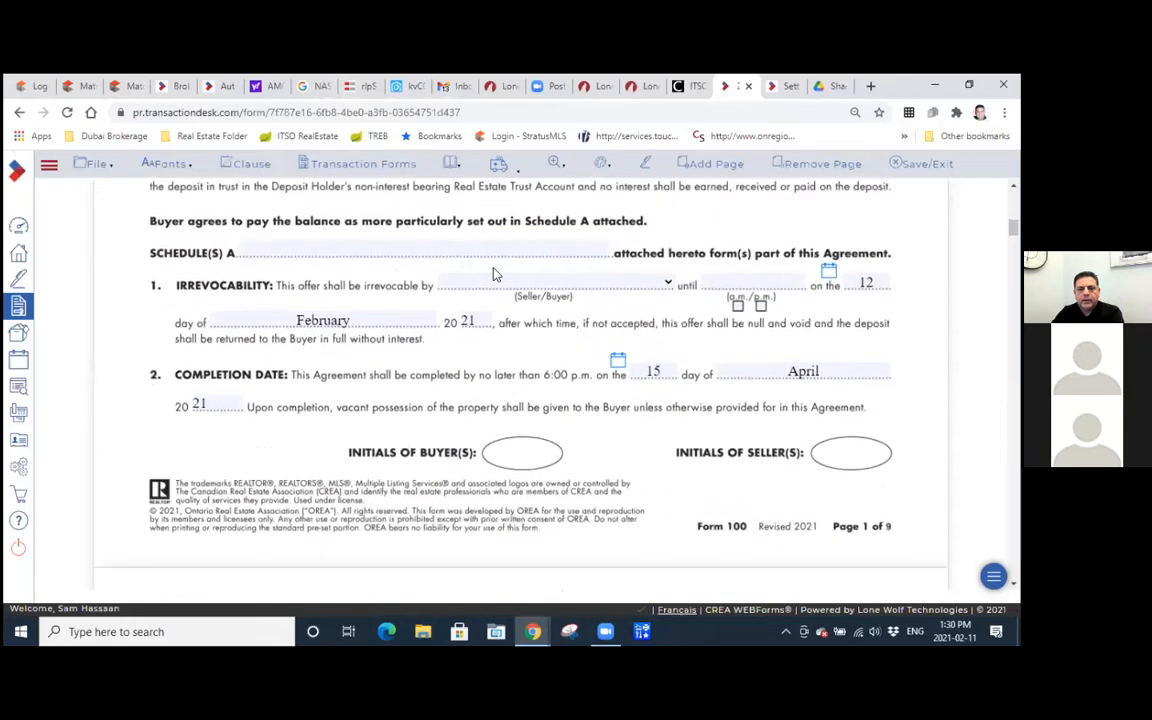
pyautogui.click(271, 253)
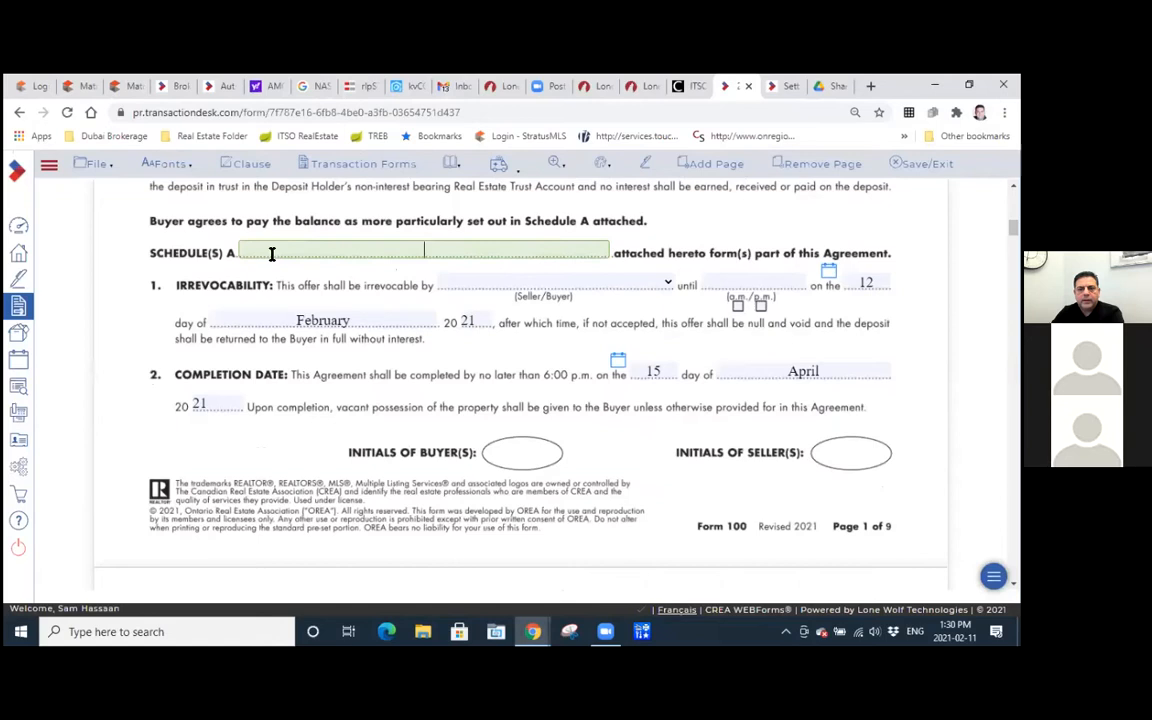
pyautogui.click(661, 283)
pyautogui.click(560, 325)
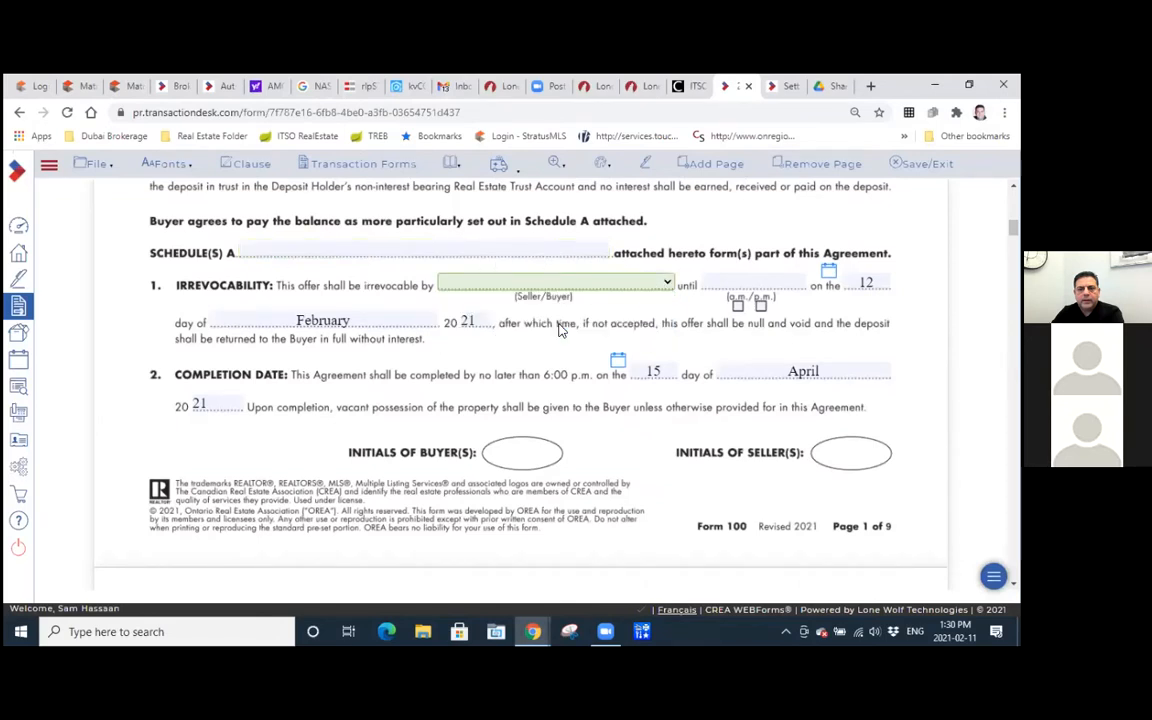
# Review the completion date, notices, chattels included, fixtures excluded, rental items and HST clauses.
pyautogui.scroll(-5, 697, 437)
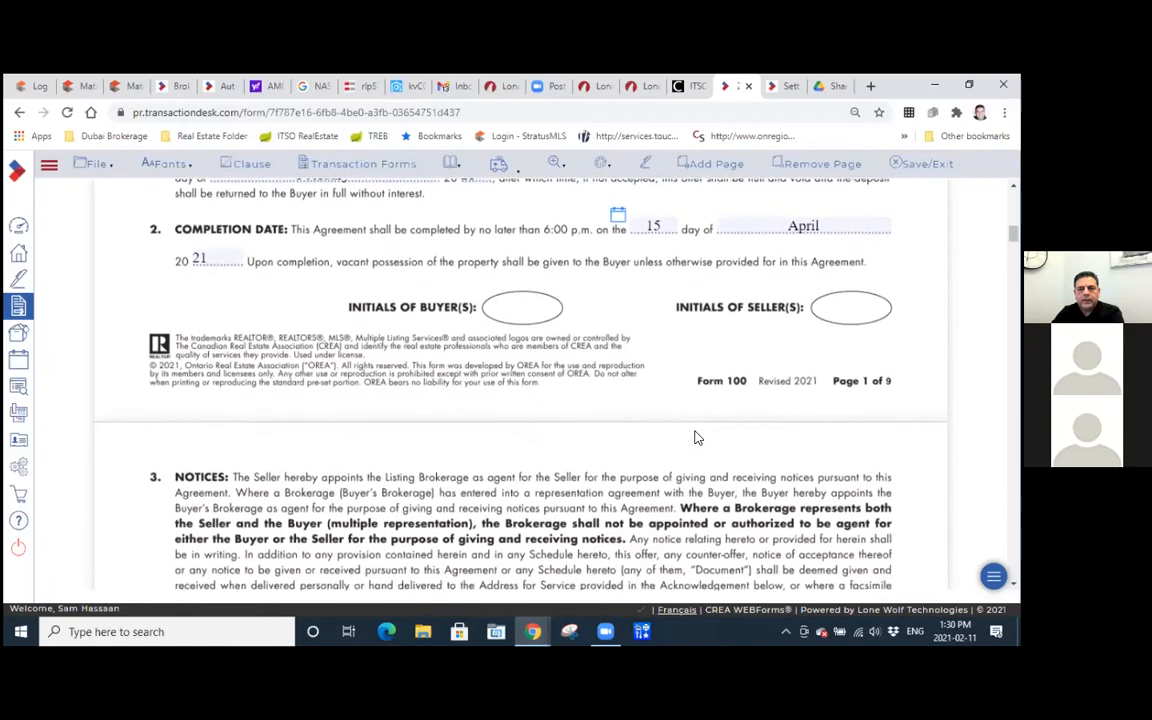
pyautogui.scroll(-5, 362, 285)
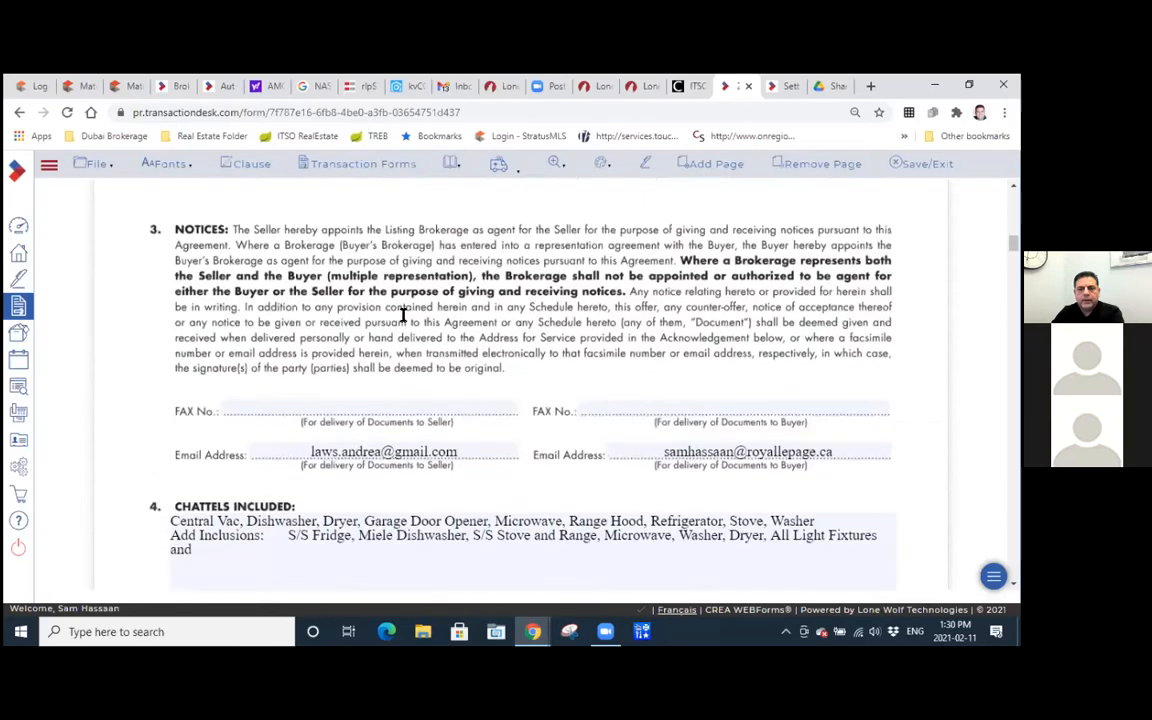
pyautogui.scroll(-3, 362, 339)
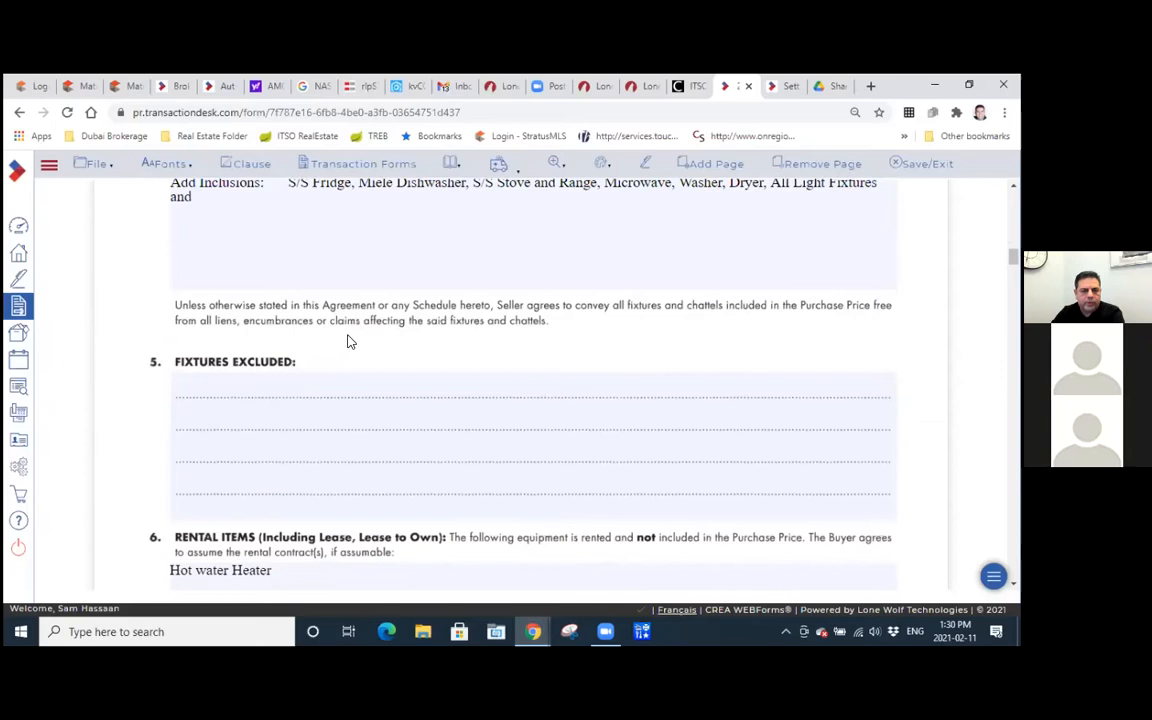
pyautogui.scroll(-2, 284, 307)
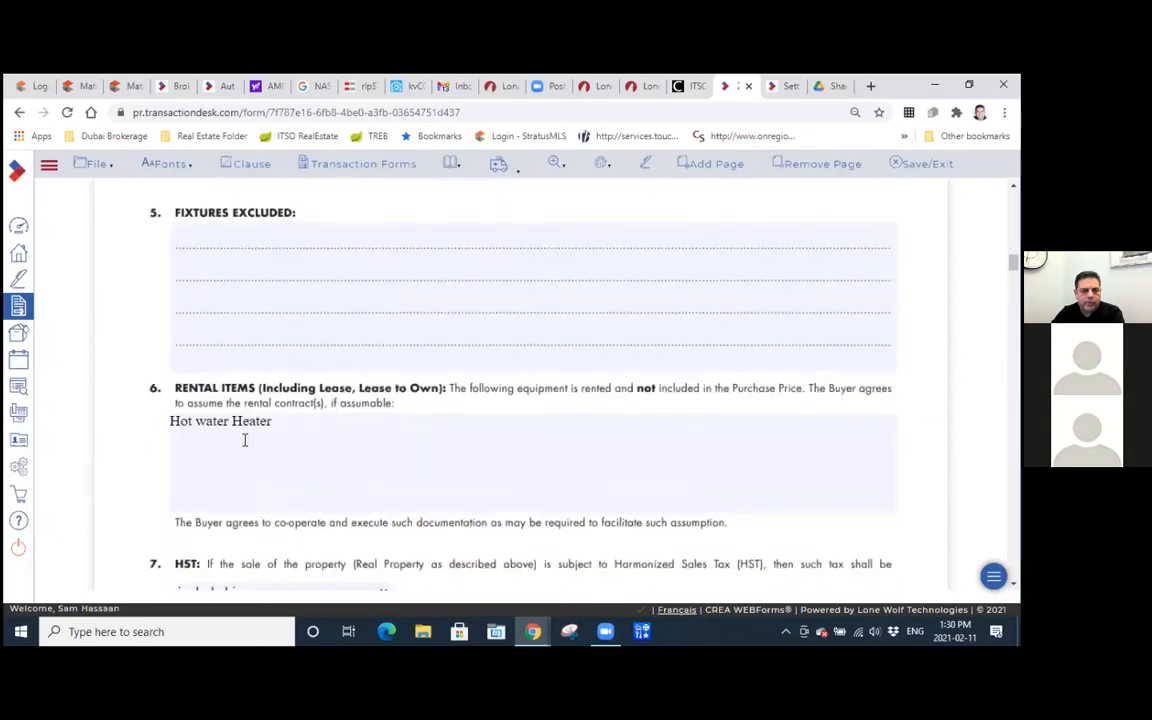
pyautogui.scroll(-1, 280, 445)
pyautogui.scroll(-2, 281, 440)
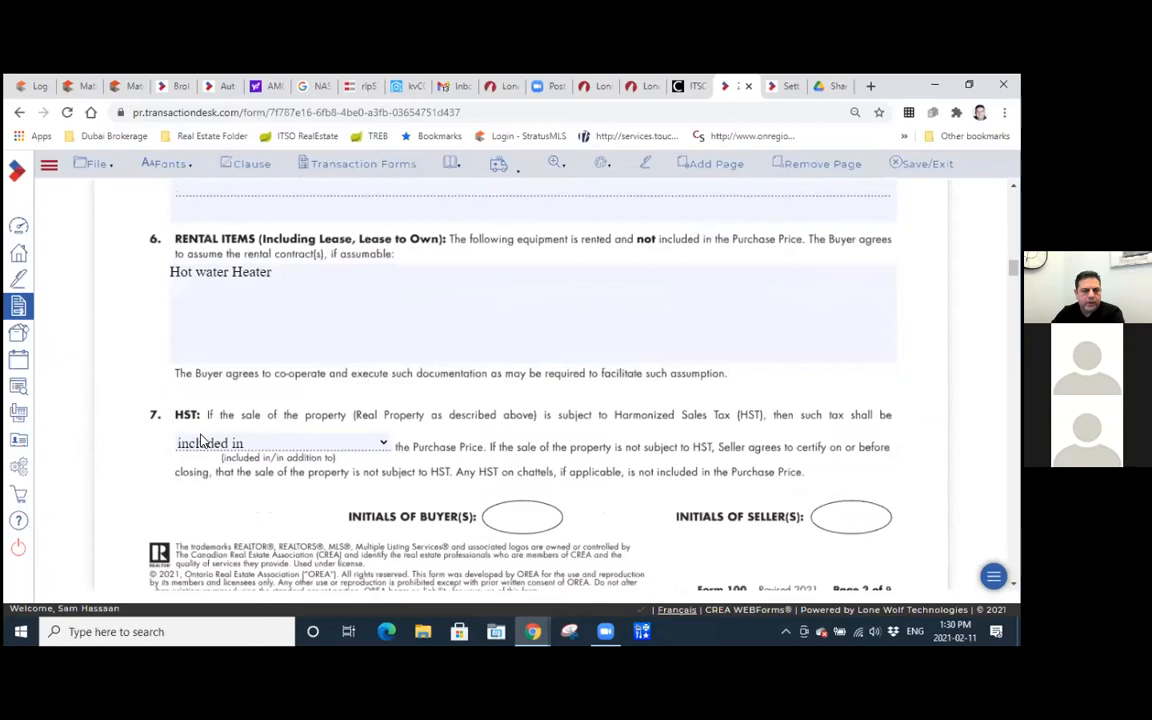
pyautogui.scroll(-1, 201, 441)
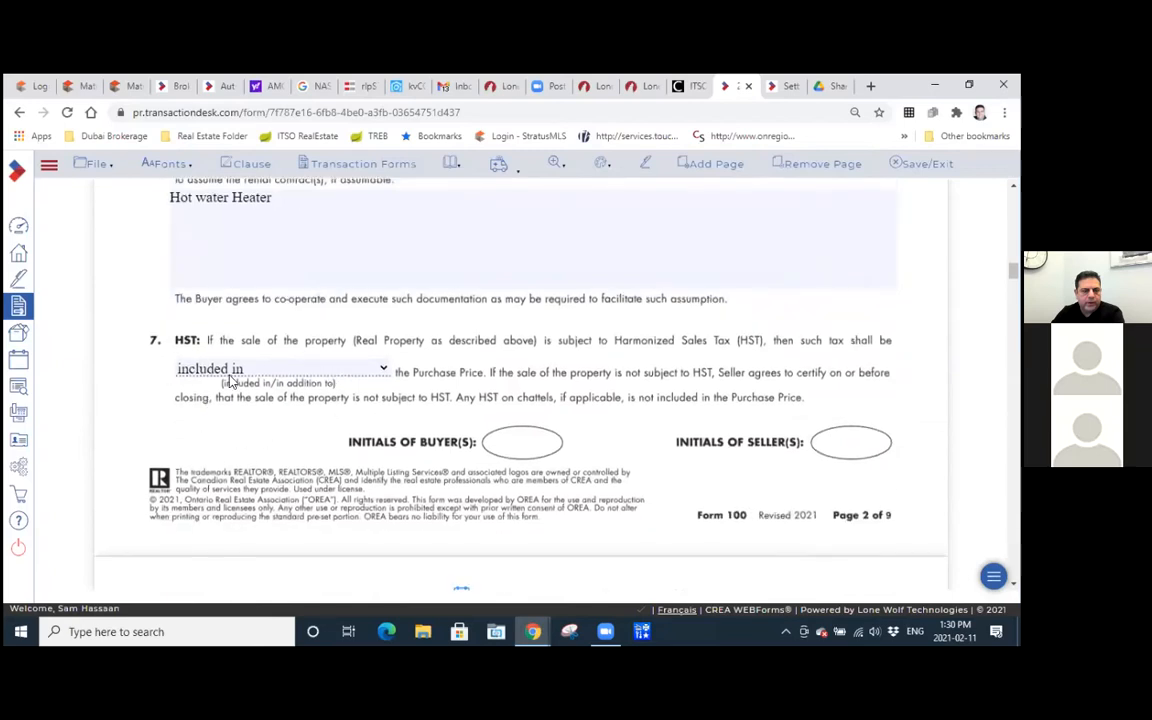
# Examine the requisition date and the present-use options in the title search clause.
pyautogui.scroll(-1, 303, 388)
pyautogui.scroll(-2, 303, 388)
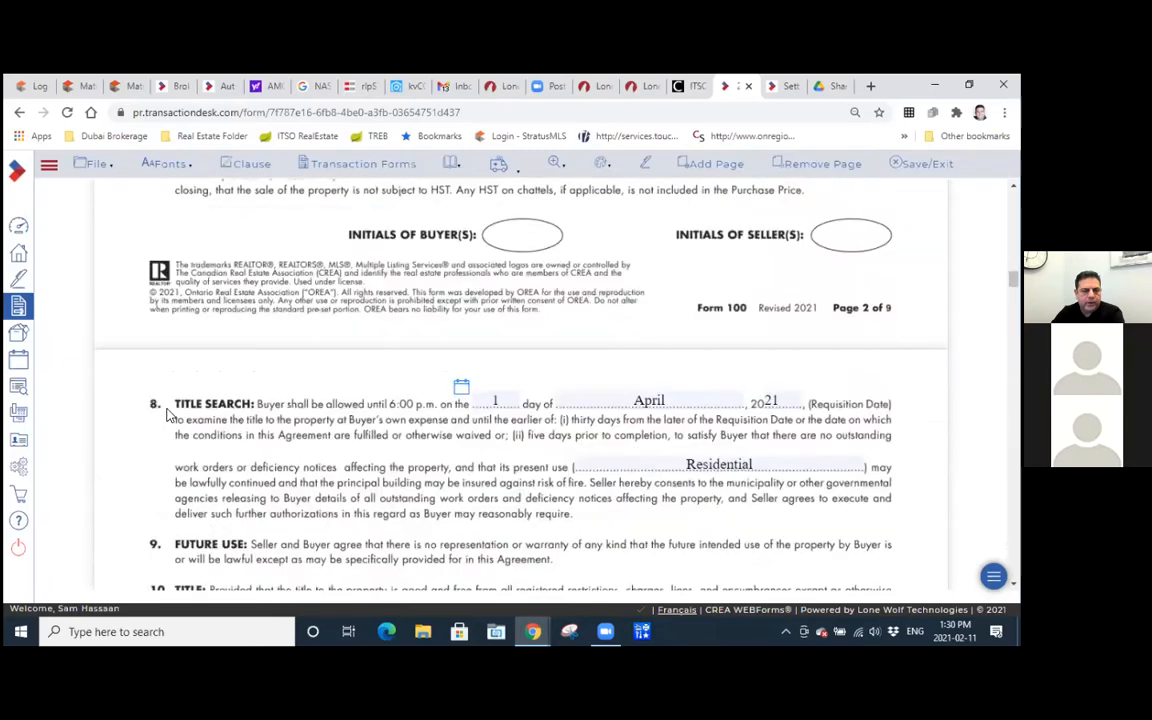
pyautogui.scroll(-1, 432, 390)
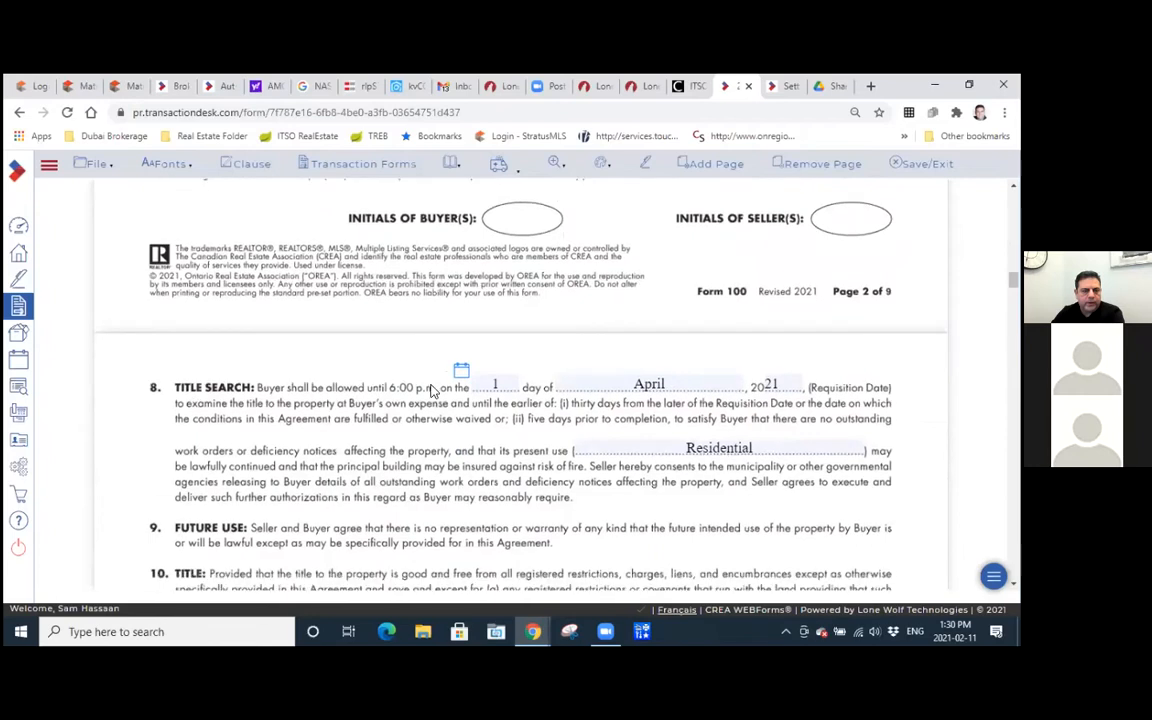
pyautogui.click(762, 450)
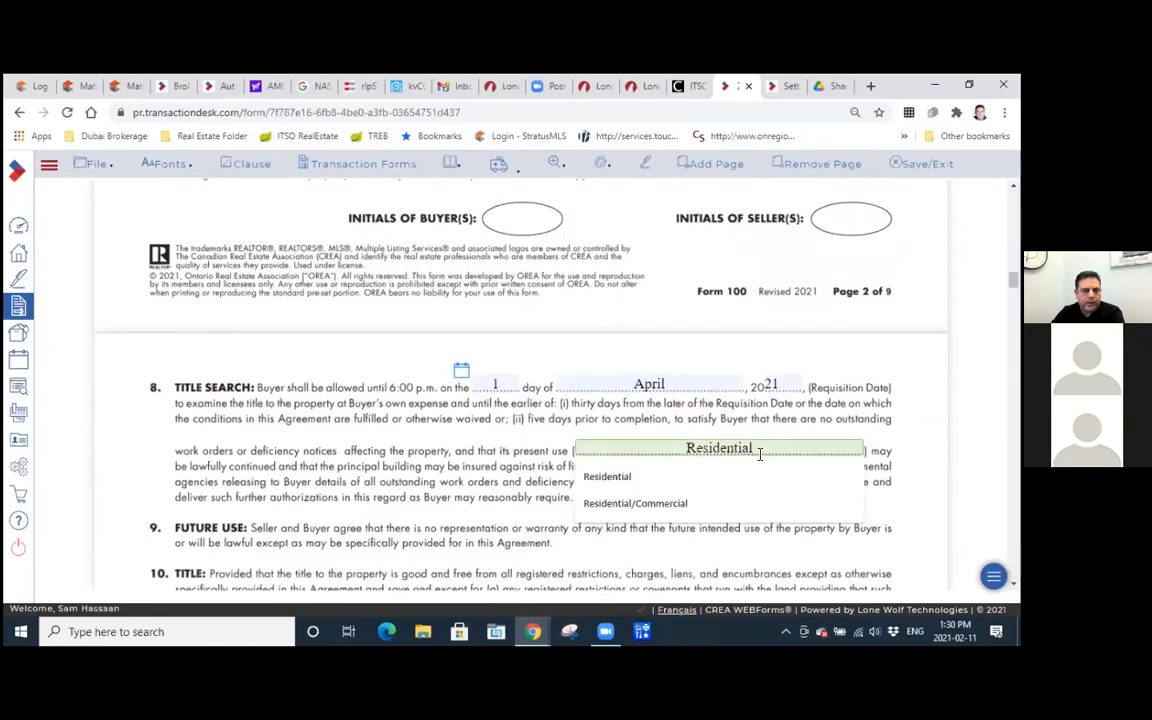
pyautogui.click(575, 430)
# Review the remaining standard clauses, the brokerage information and the clauses filled into Schedule A.
pyautogui.scroll(-3, 478, 443)
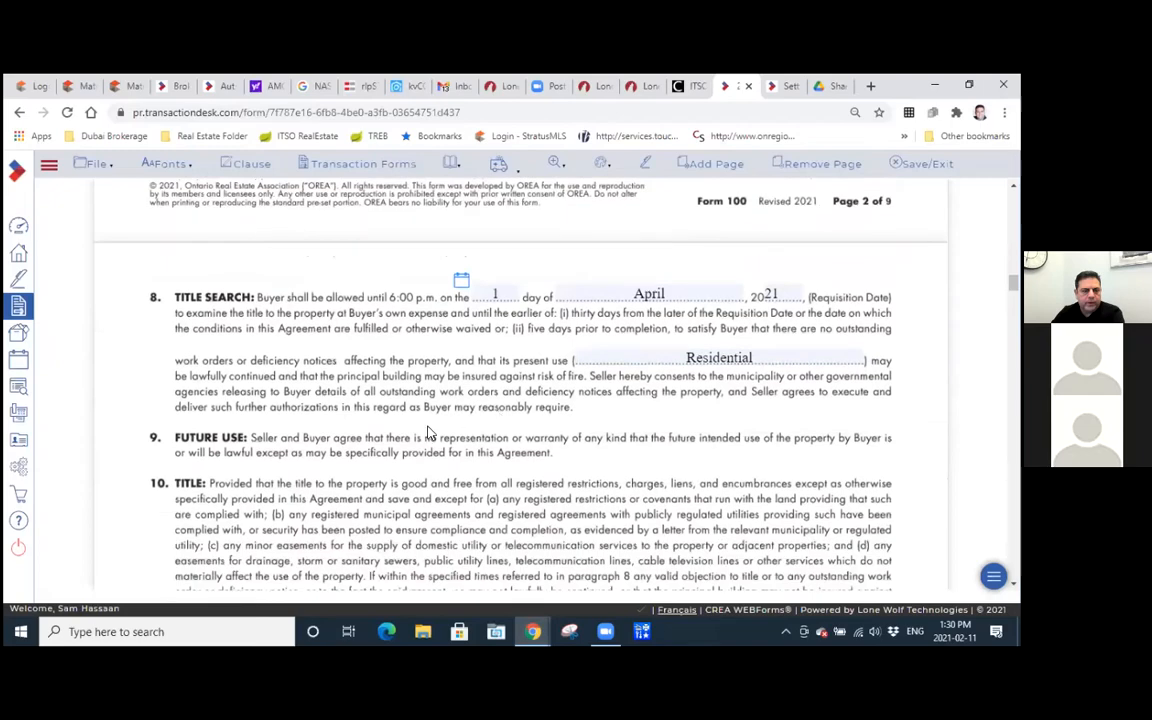
pyautogui.scroll(-6, 377, 437)
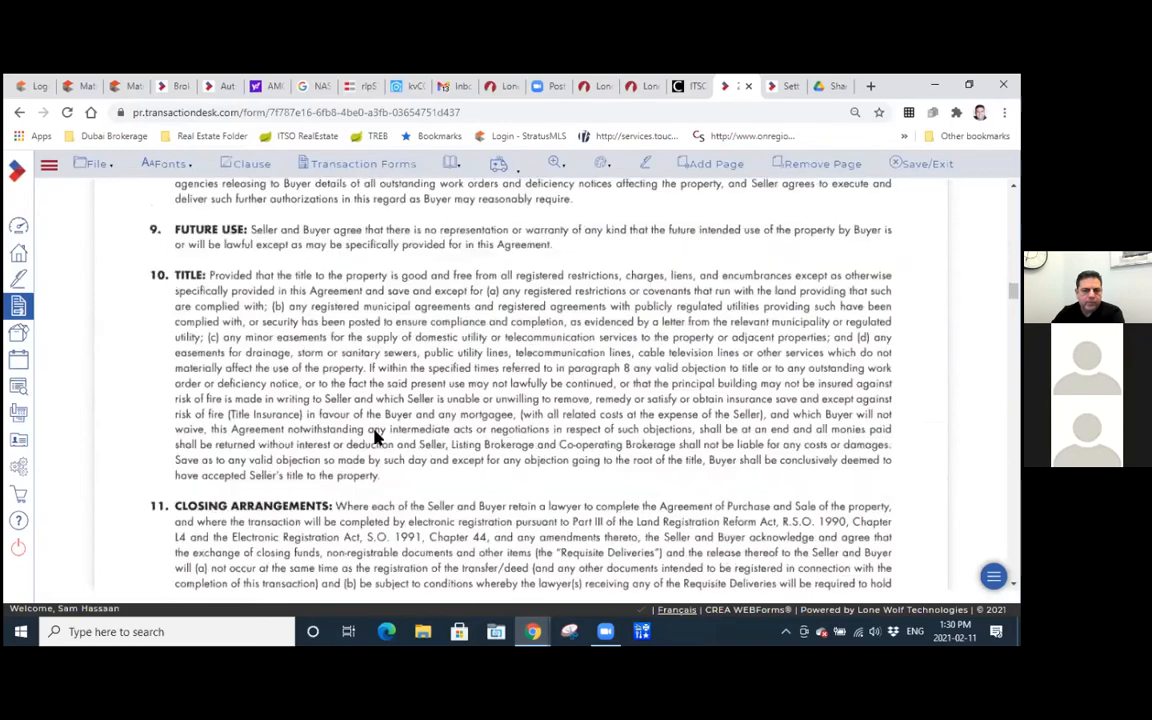
pyautogui.scroll(-20, 377, 437)
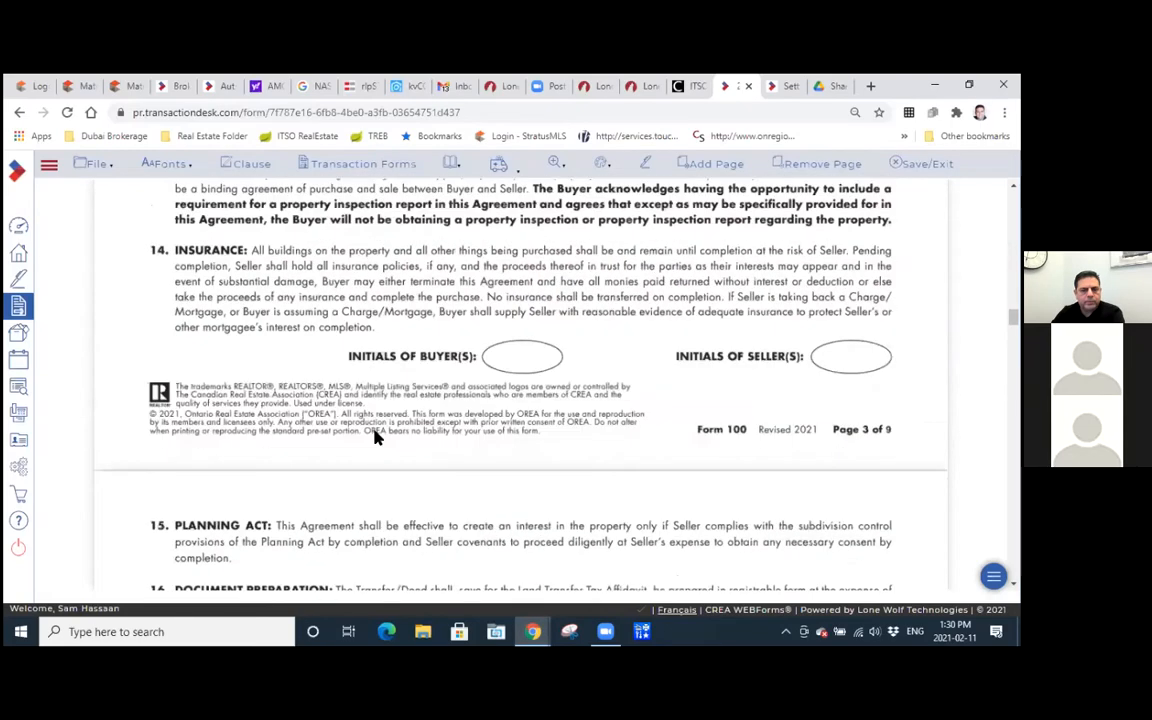
pyautogui.scroll(-20, 377, 437)
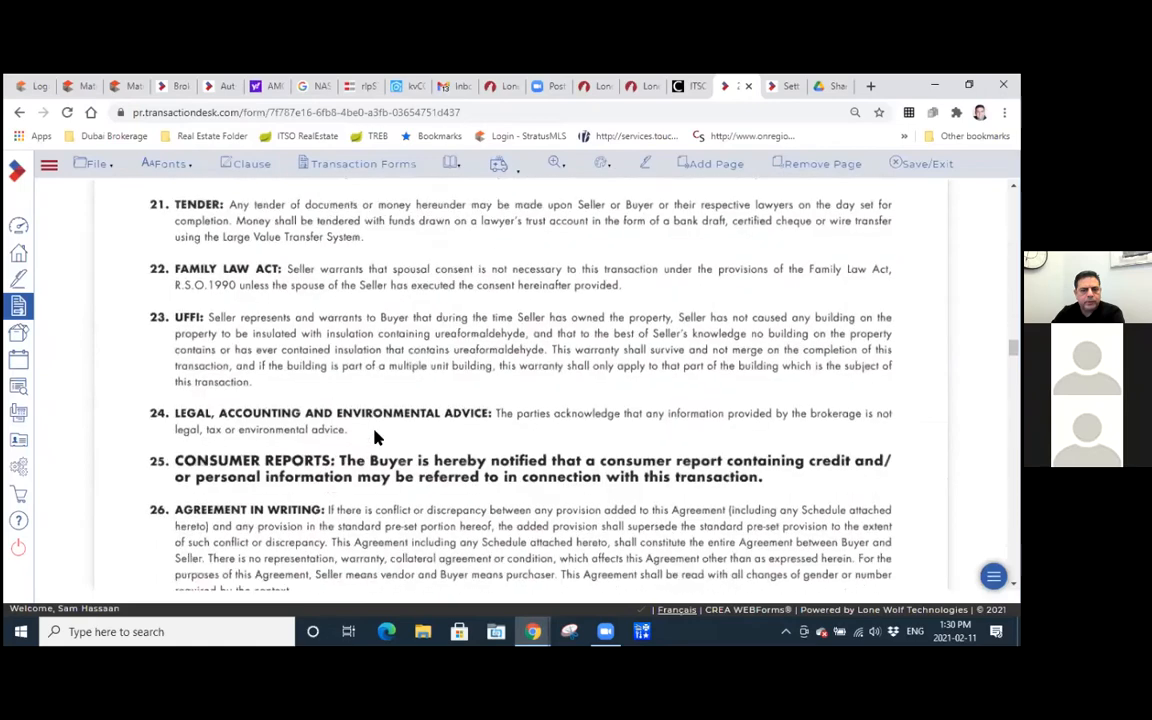
pyautogui.scroll(-6, 377, 432)
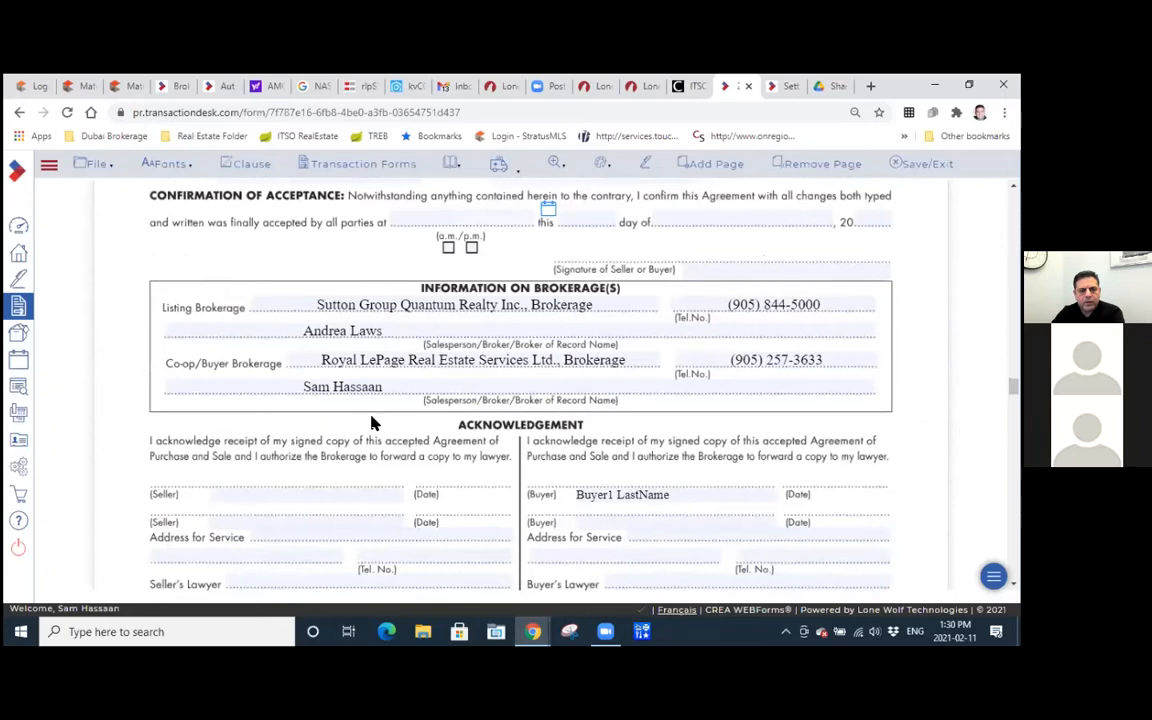
pyautogui.scroll(-12, 372, 420)
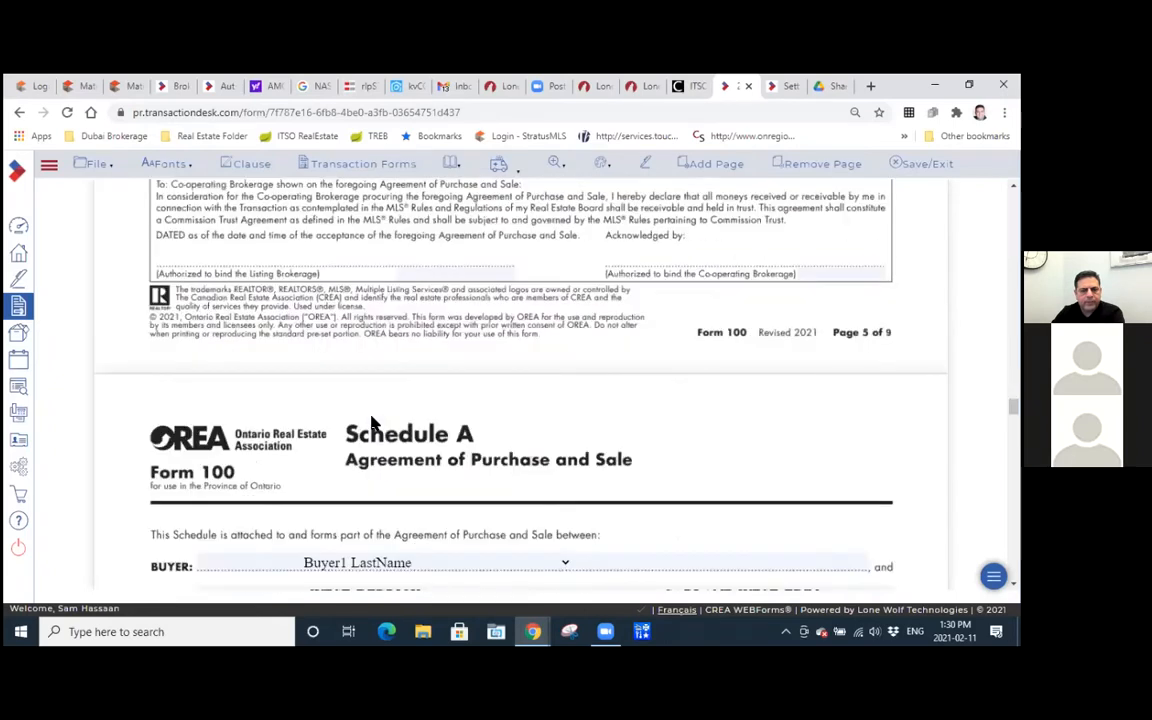
pyautogui.scroll(-3, 372, 424)
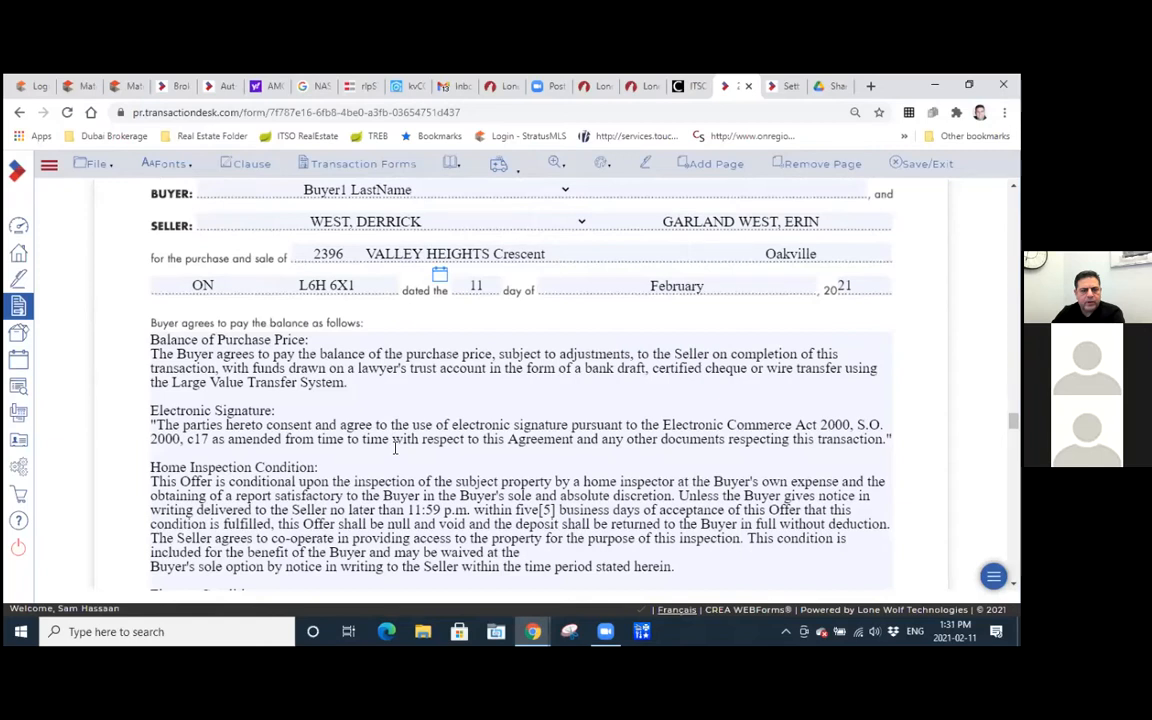
# Review the Balance of Purchase Price and Electronic Signature clauses on the first Schedule A page.
pyautogui.scroll(-1, 443, 400)
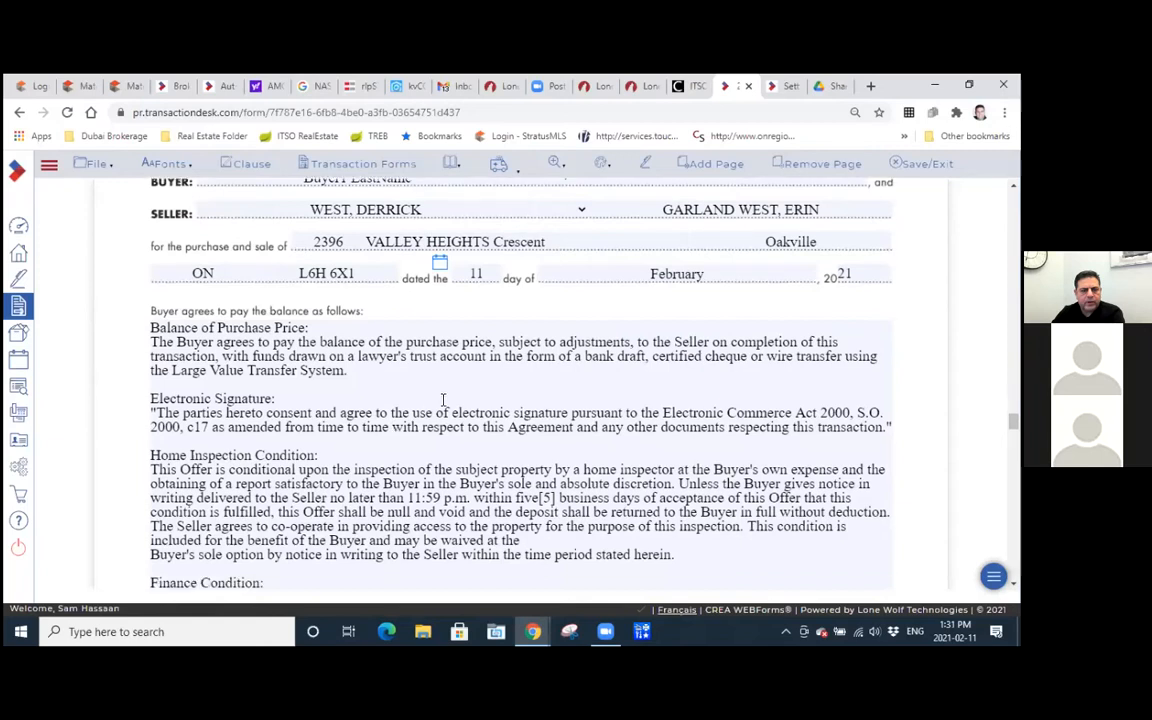
pyautogui.scroll(-3, 443, 400)
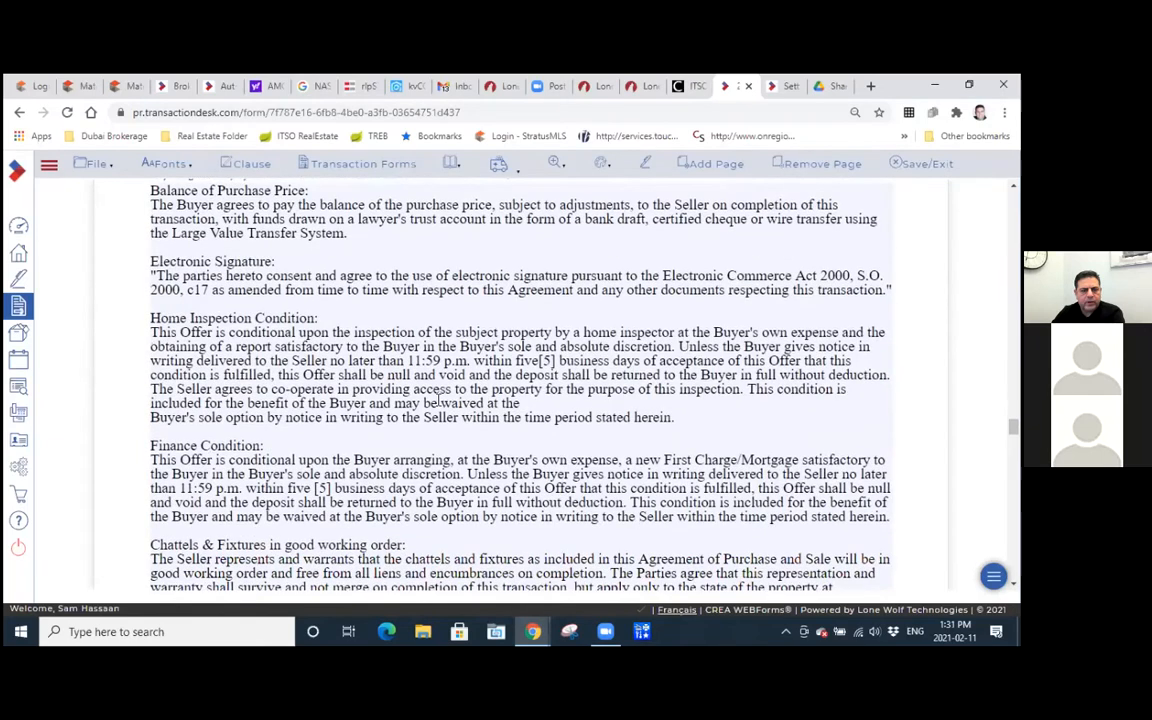
pyautogui.scroll(2, 437, 398)
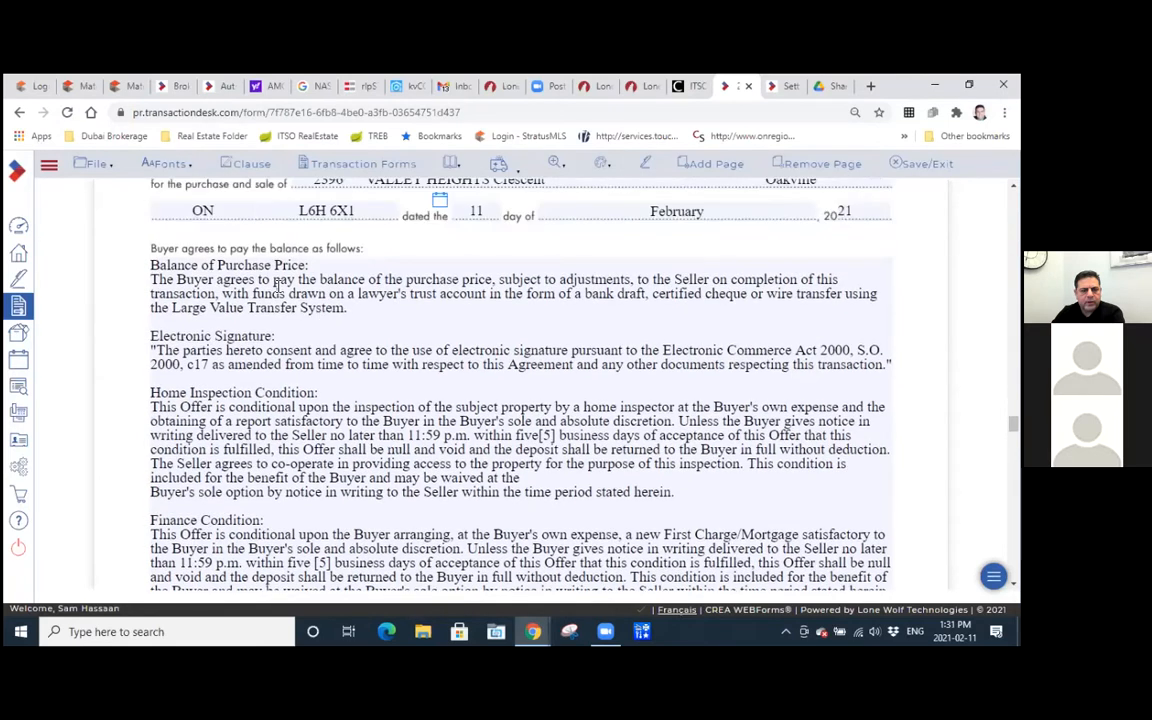
pyautogui.click(250, 366)
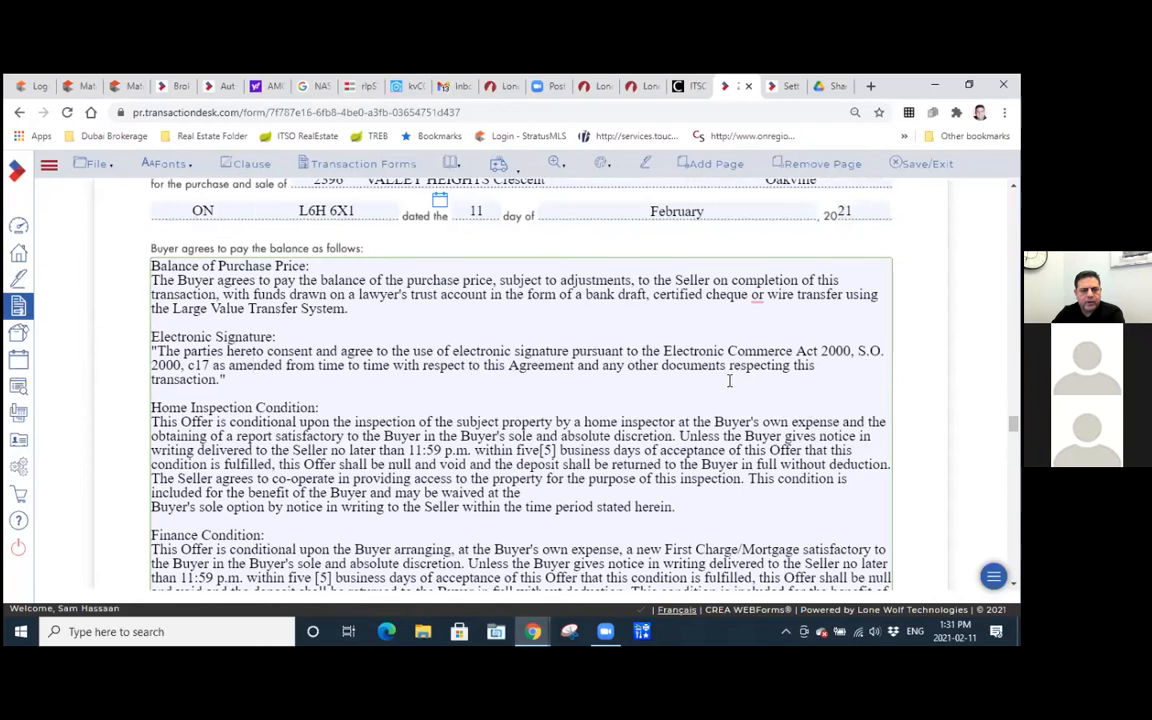
# Examine the deadline wording in the Home Inspection Condition and Finance Condition clauses.
pyautogui.scroll(-3, 729, 380)
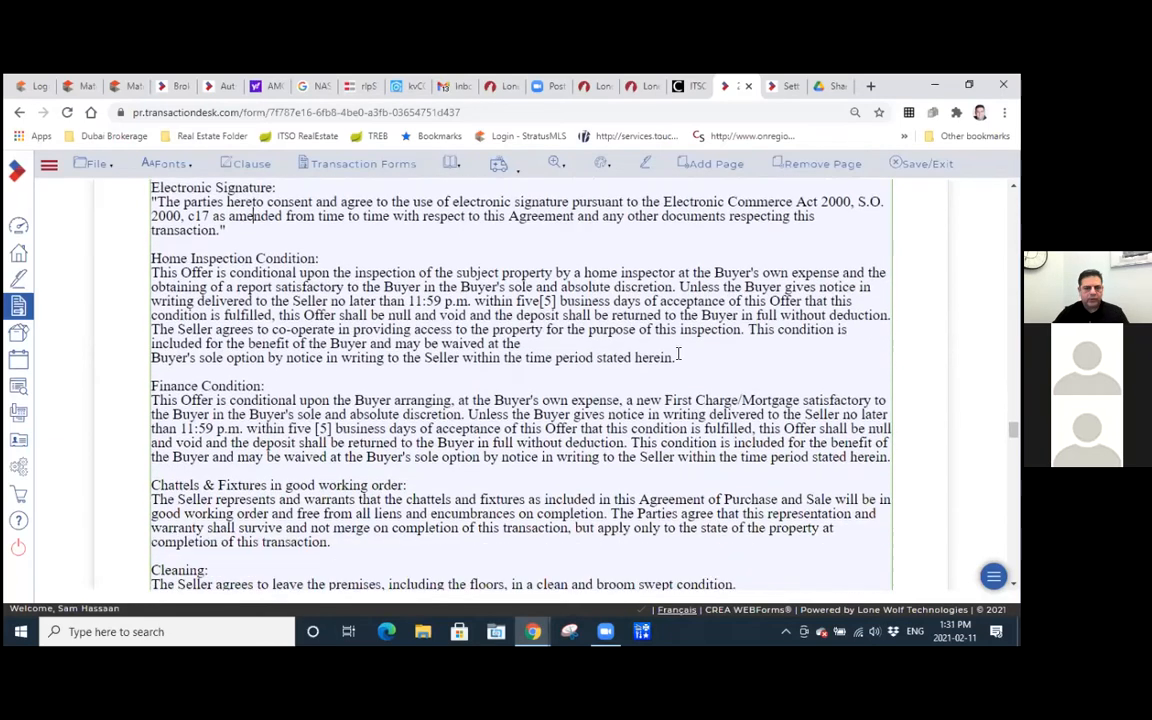
pyautogui.moveTo(390, 301); pyautogui.dragTo(562, 303)
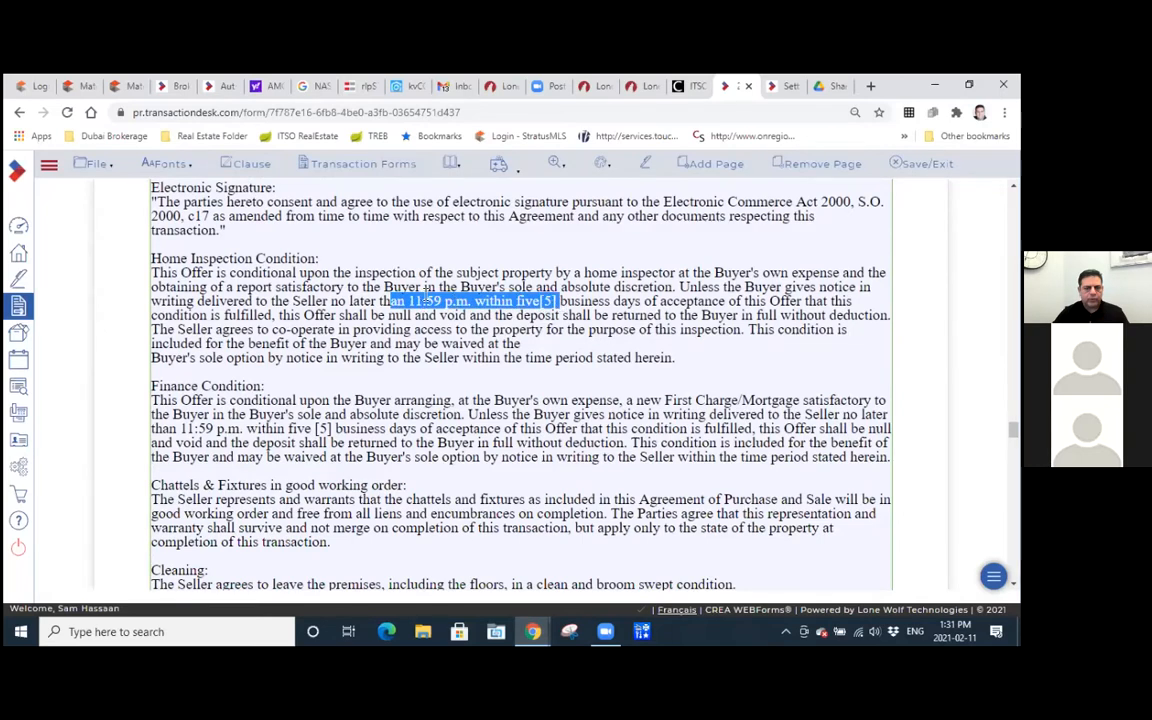
pyautogui.scroll(-3, 328, 372)
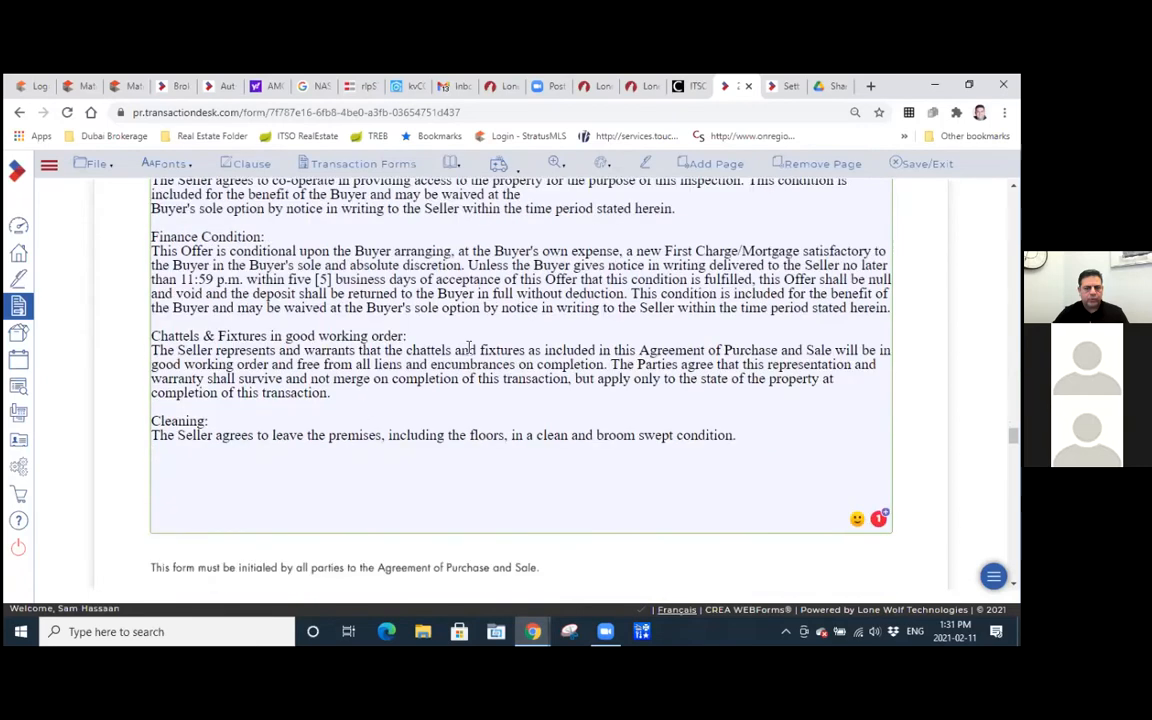
pyautogui.moveTo(265, 280); pyautogui.dragTo(336, 280)
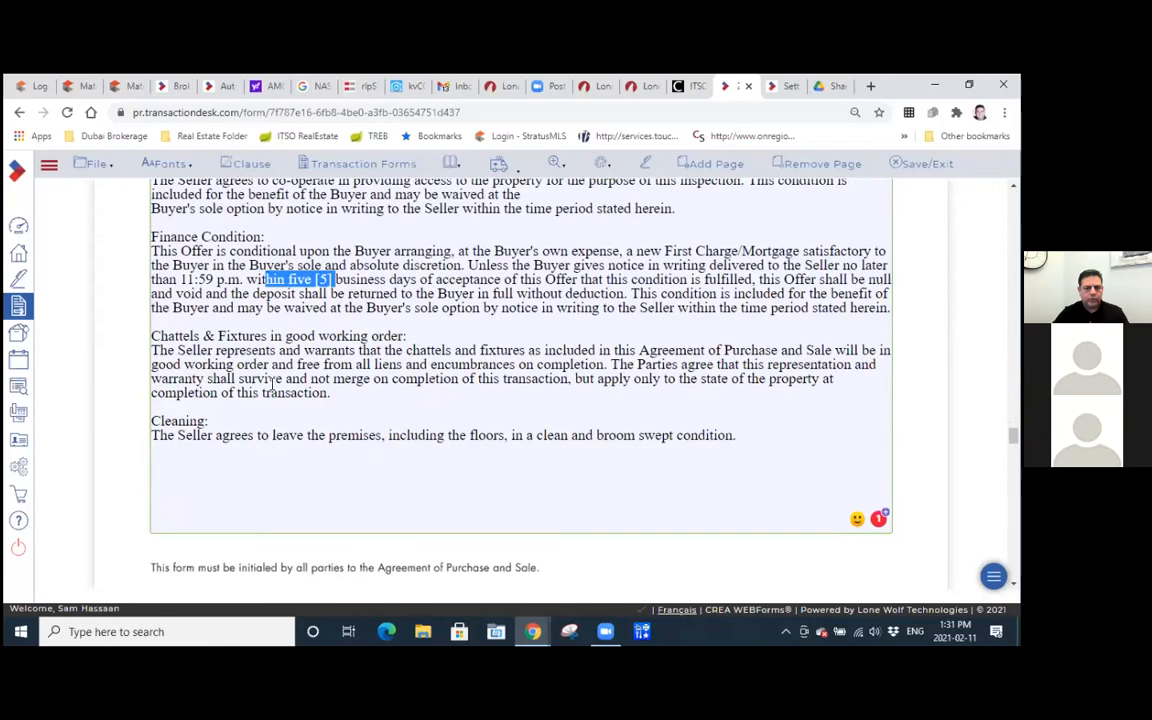
# Review the Chattels & Fixtures in good working order and Cleaning clauses at the end of the Schedule A page.
pyautogui.moveTo(375, 393); pyautogui.dragTo(178, 338)
pyautogui.click(208, 412)
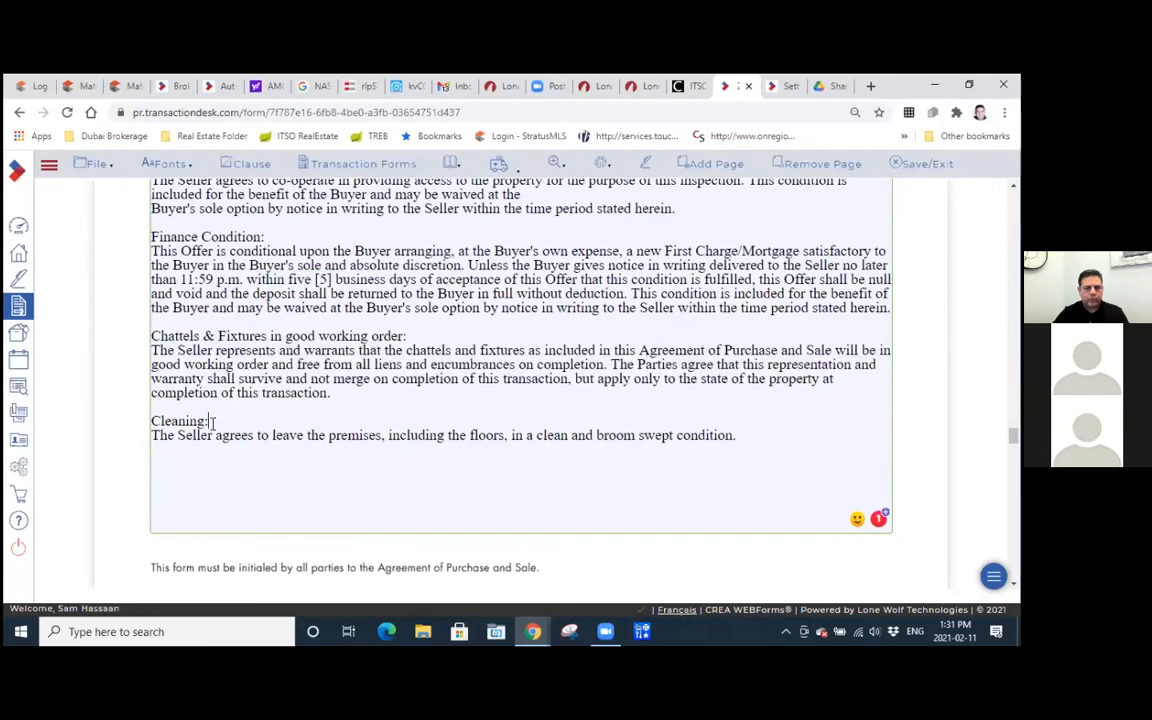
pyautogui.scroll(-1, 225, 415)
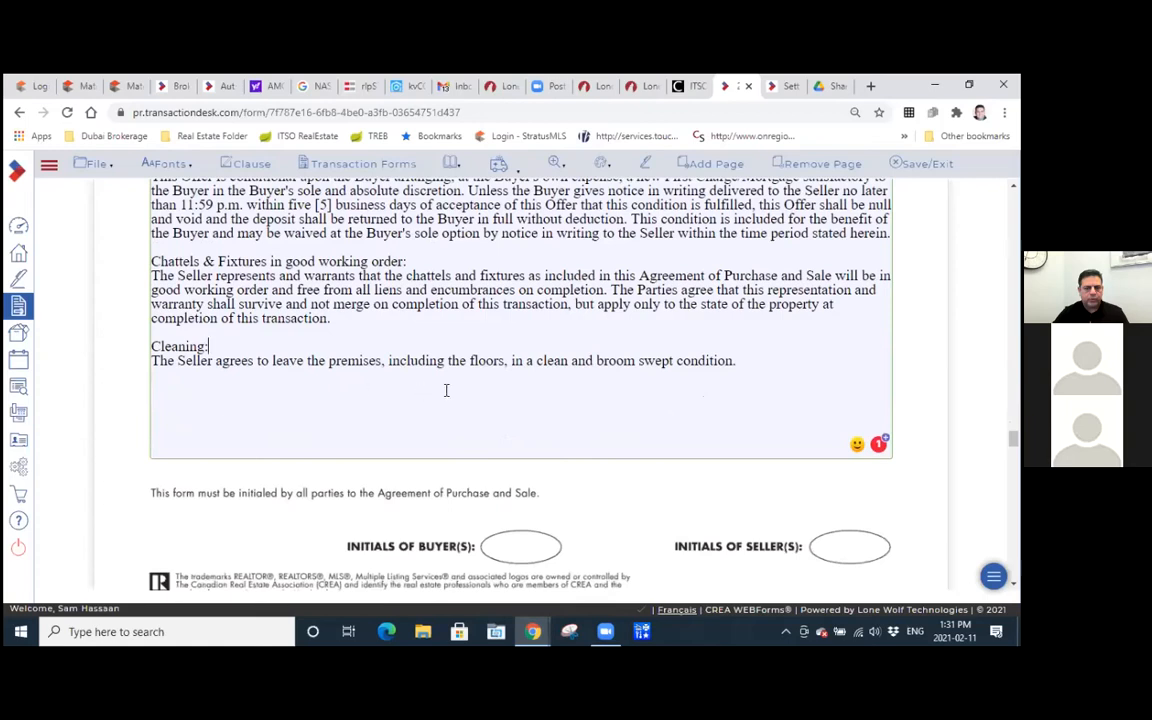
pyautogui.scroll(-5, 446, 390)
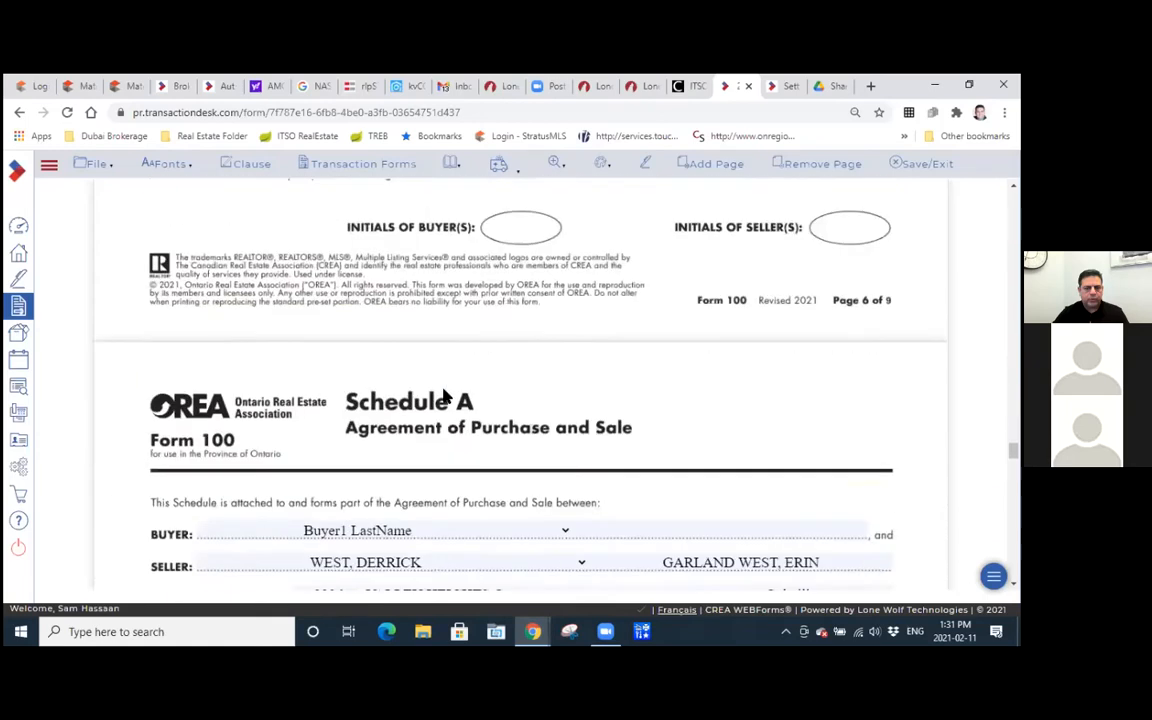
# Review the Rental Items clause on the second Schedule A page, highlighting its full text.
pyautogui.scroll(-4, 446, 390)
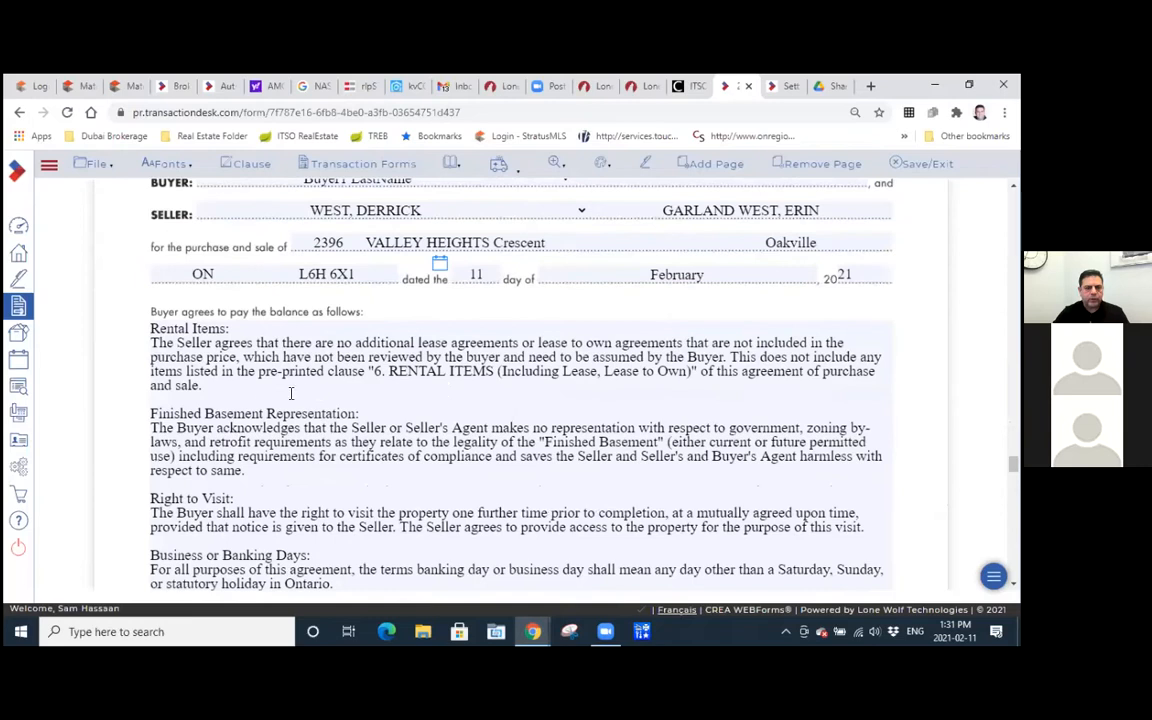
pyautogui.moveTo(227, 390); pyautogui.dragTo(144, 342)
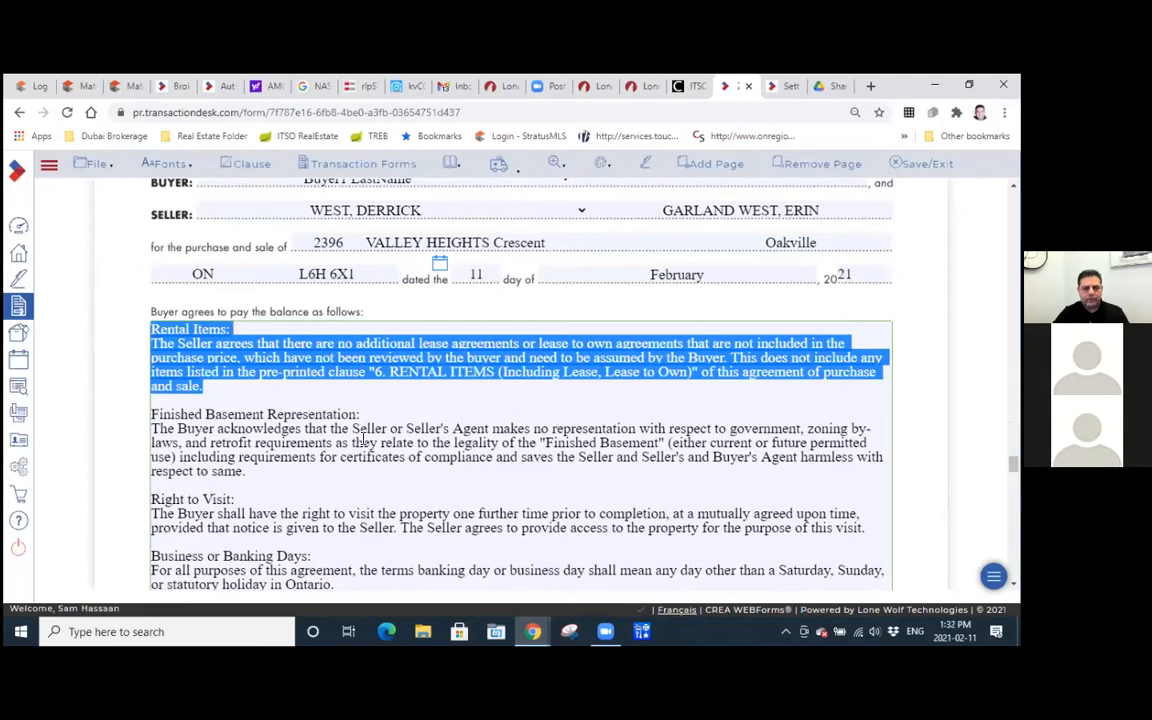
pyautogui.click(236, 403)
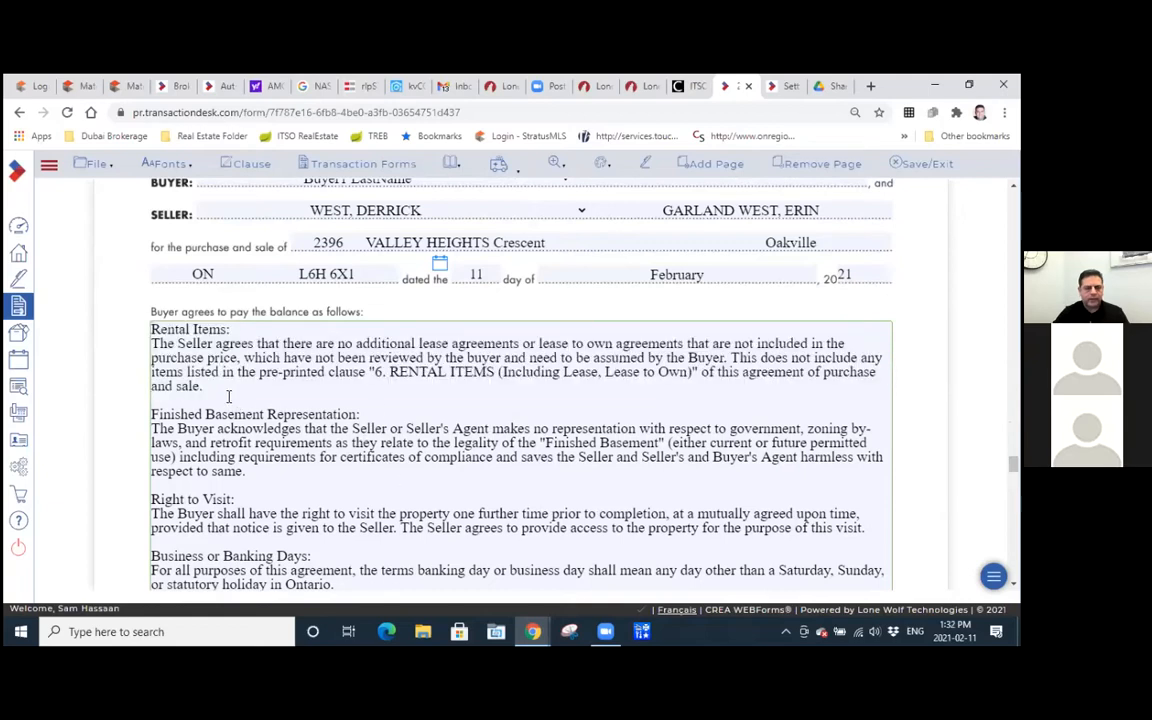
pyautogui.moveTo(204, 387); pyautogui.dragTo(146, 335)
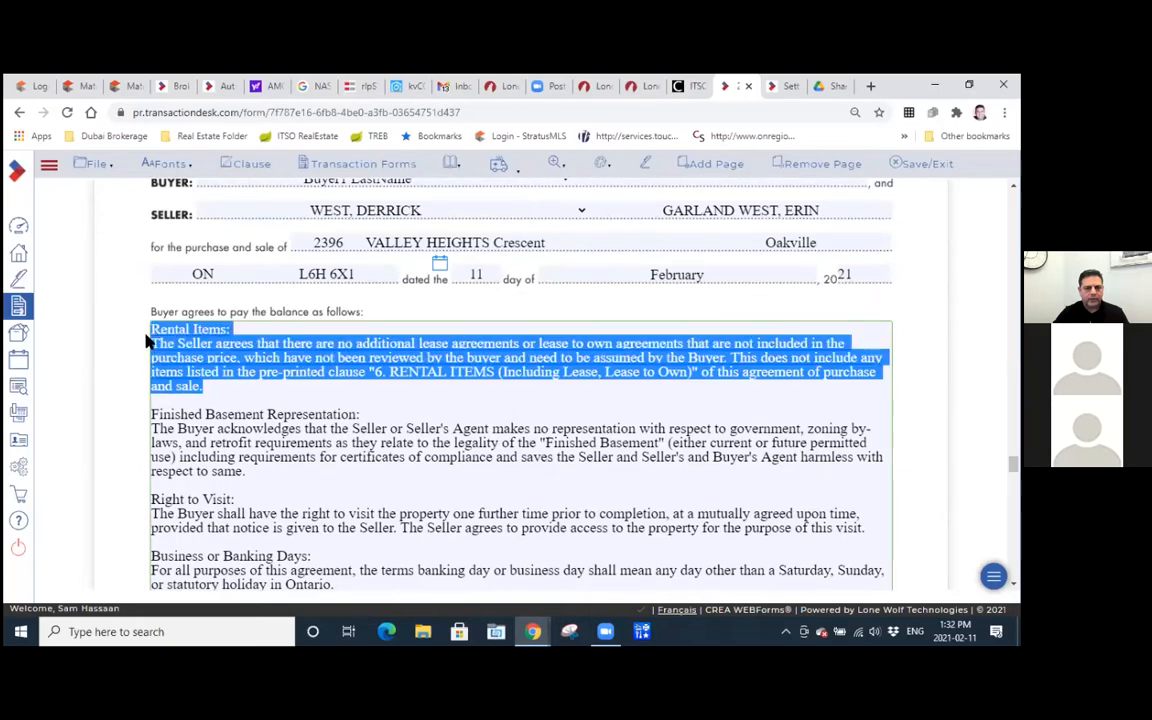
pyautogui.click(273, 393)
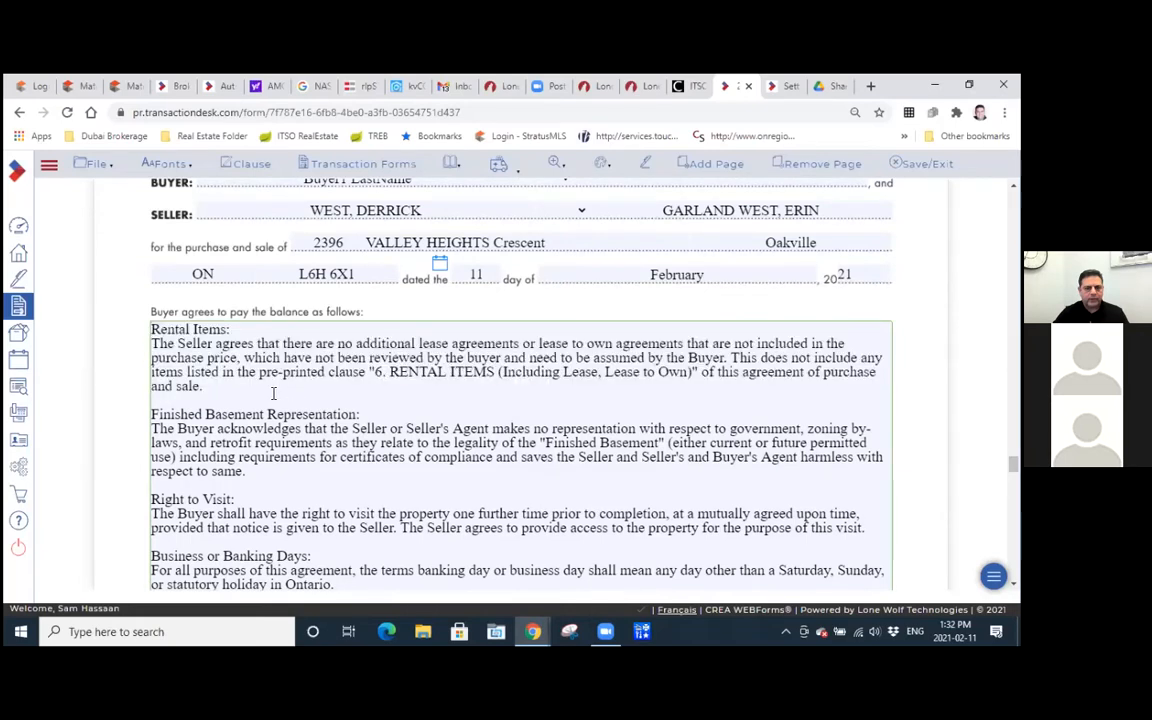
# Cut the Finished Basement Representation clause from Schedule A and restore it in the same place.
pyautogui.scroll(-1, 273, 393)
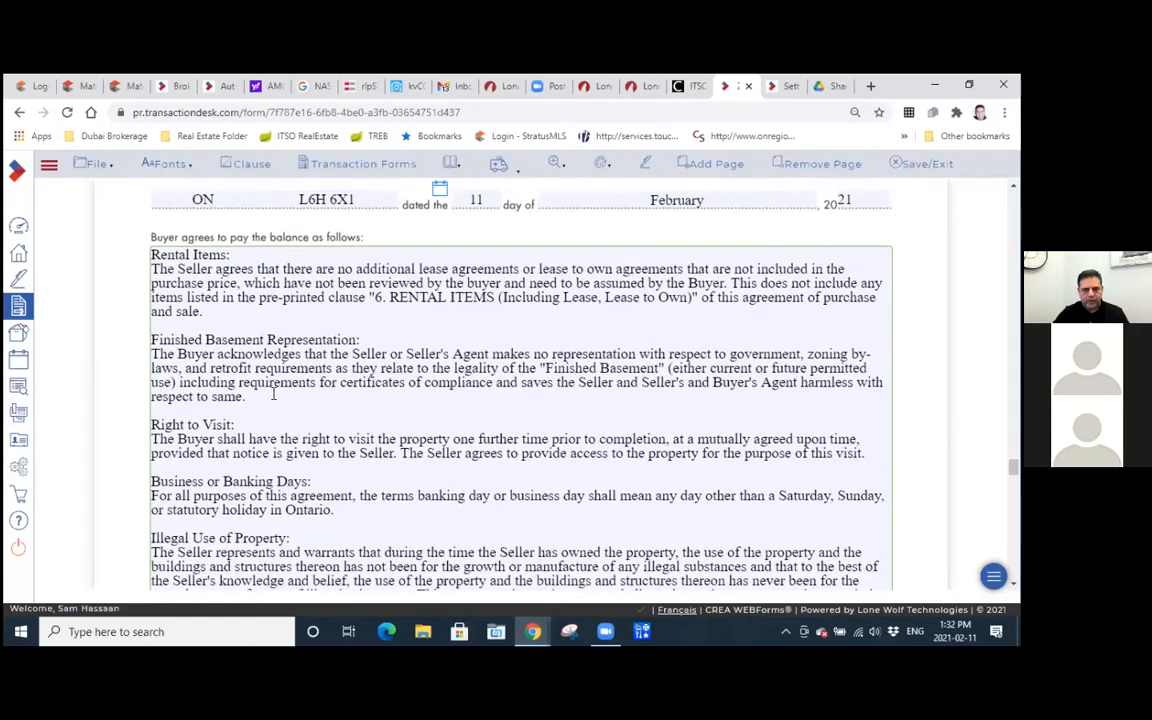
pyautogui.scroll(-1, 273, 393)
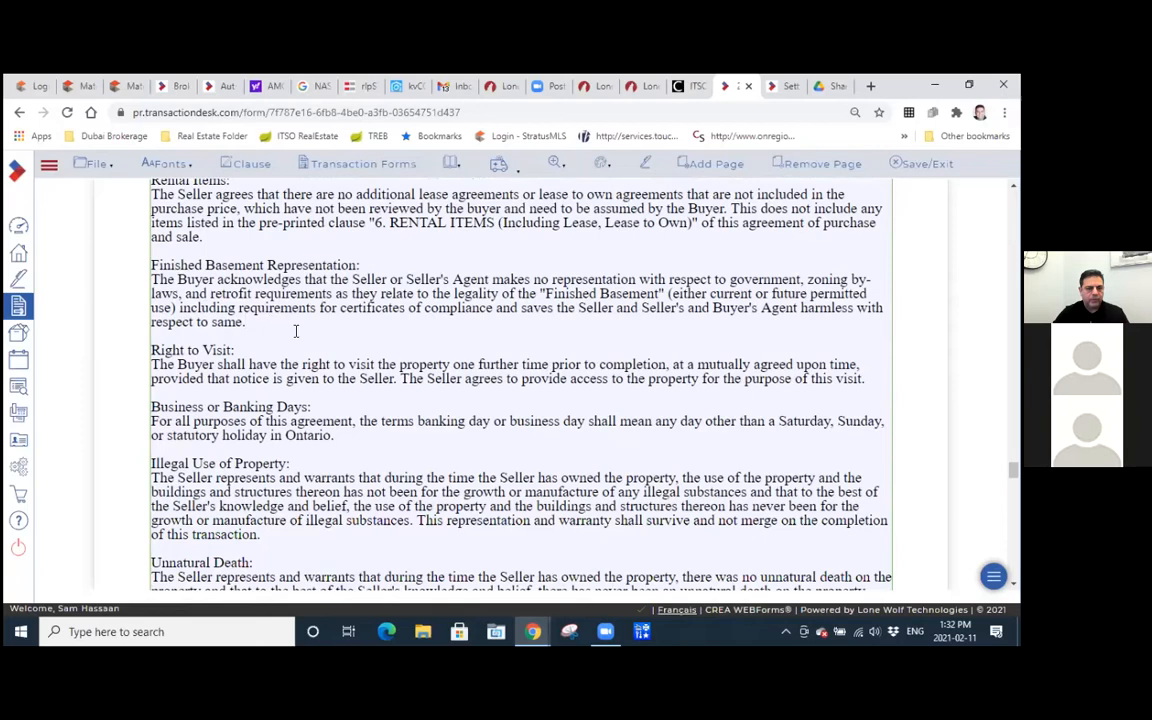
pyautogui.moveTo(254, 329); pyautogui.dragTo(146, 277)
pyautogui.press('super+c')
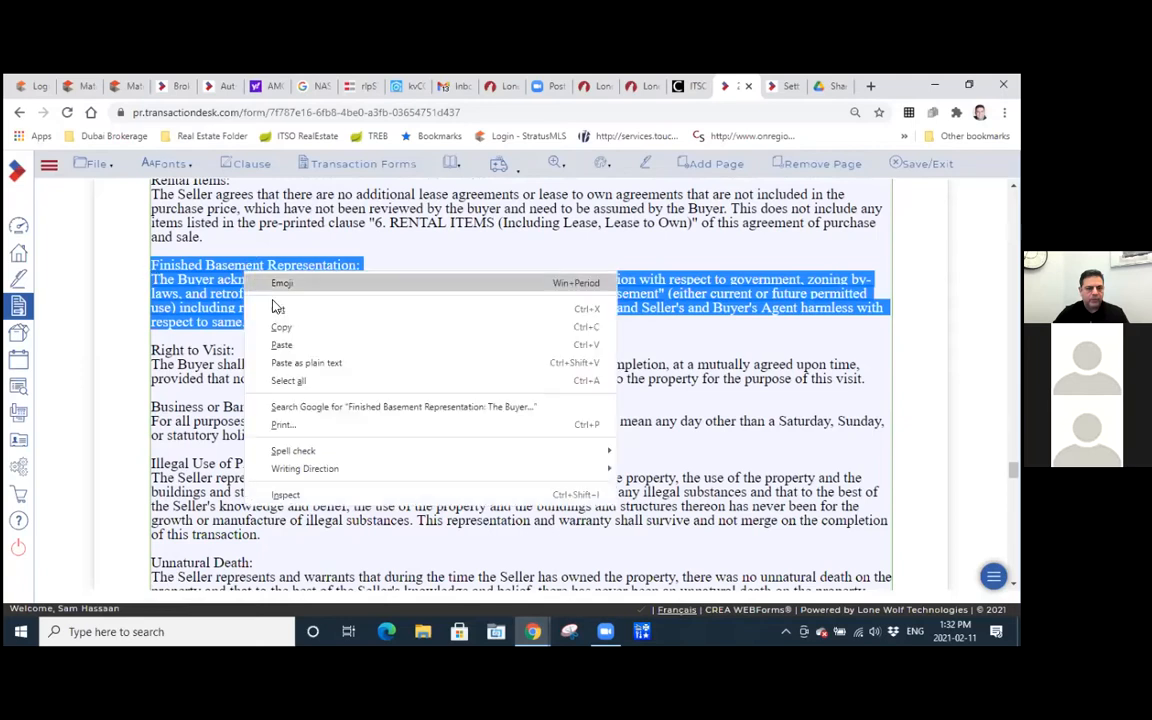
pyautogui.click(278, 308)
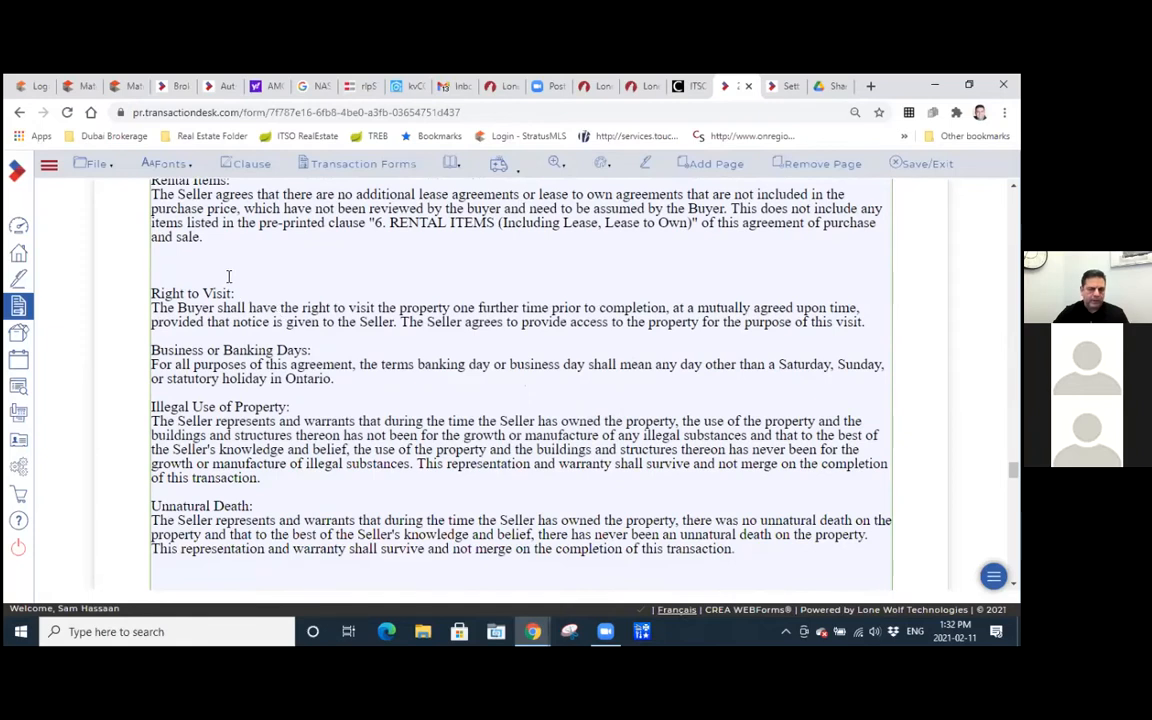
pyautogui.rightClick(191, 262)
pyautogui.click(229, 381)
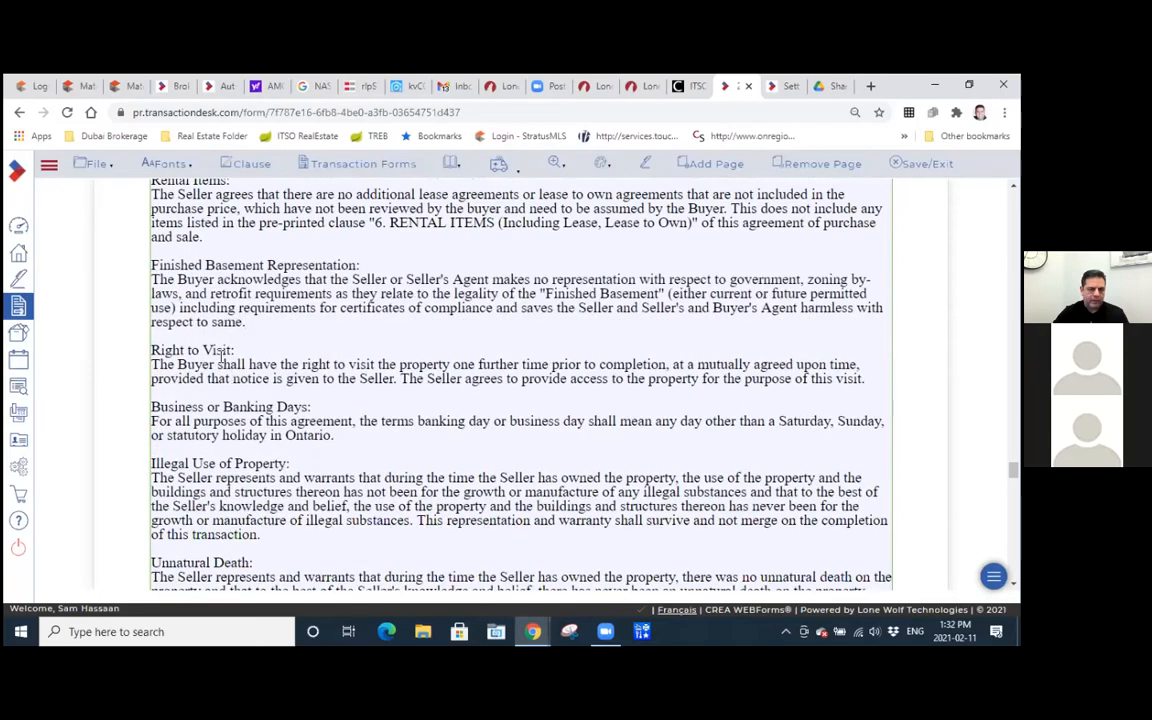
# Examine the "one further" visit wording in the Right to Visit clause.
pyautogui.click(216, 364)
pyautogui.moveTo(453, 365); pyautogui.dragTo(519, 365)
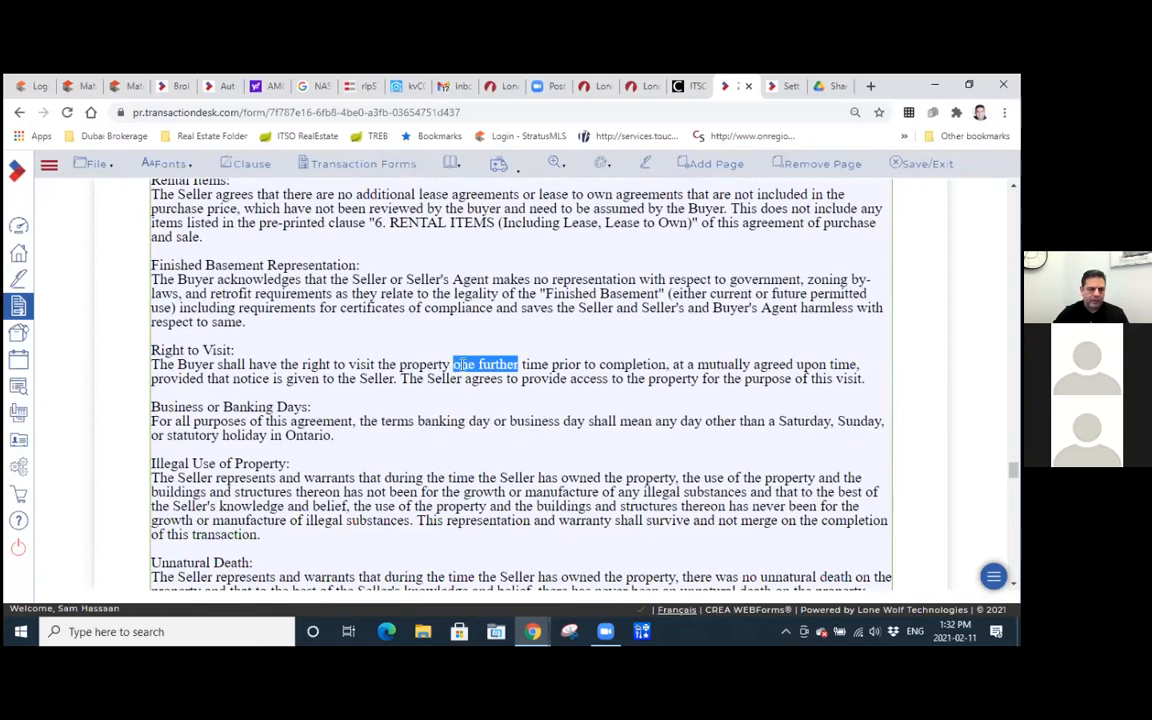
pyautogui.doubleClick(466, 364)
pyautogui.click(365, 452)
# Review the Illegal Use of Property clause in Schedule A, highlighting its full text.
pyautogui.scroll(-3, 365, 452)
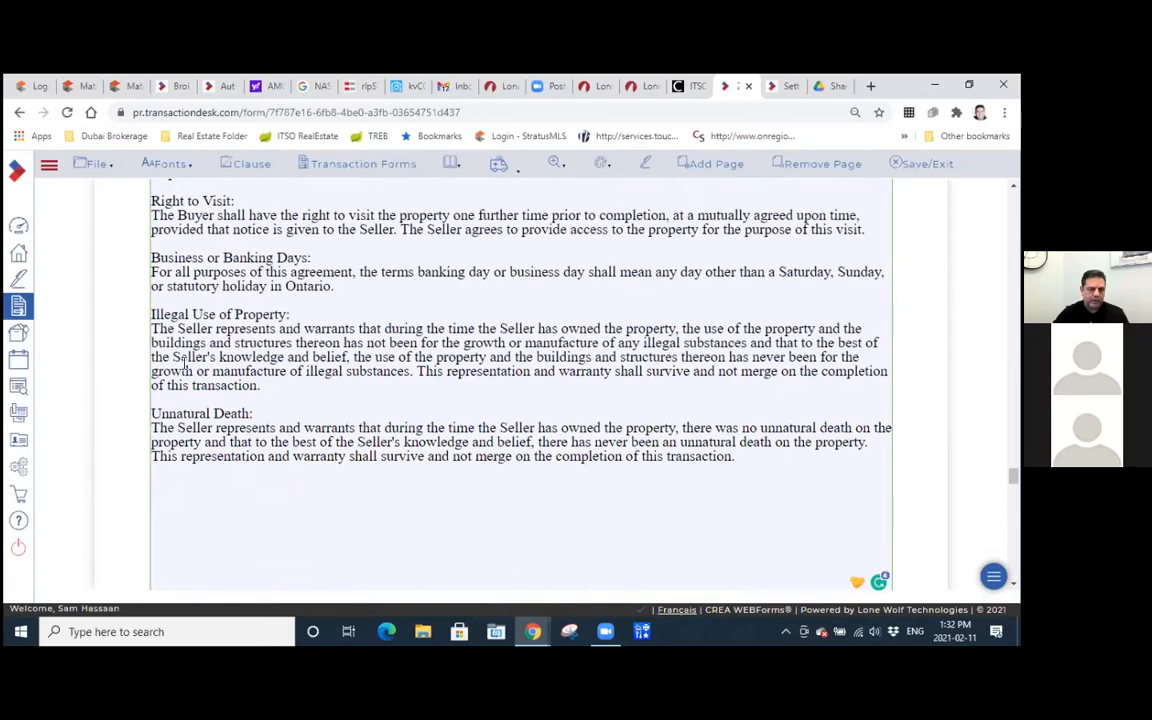
pyautogui.moveTo(278, 385); pyautogui.dragTo(157, 305)
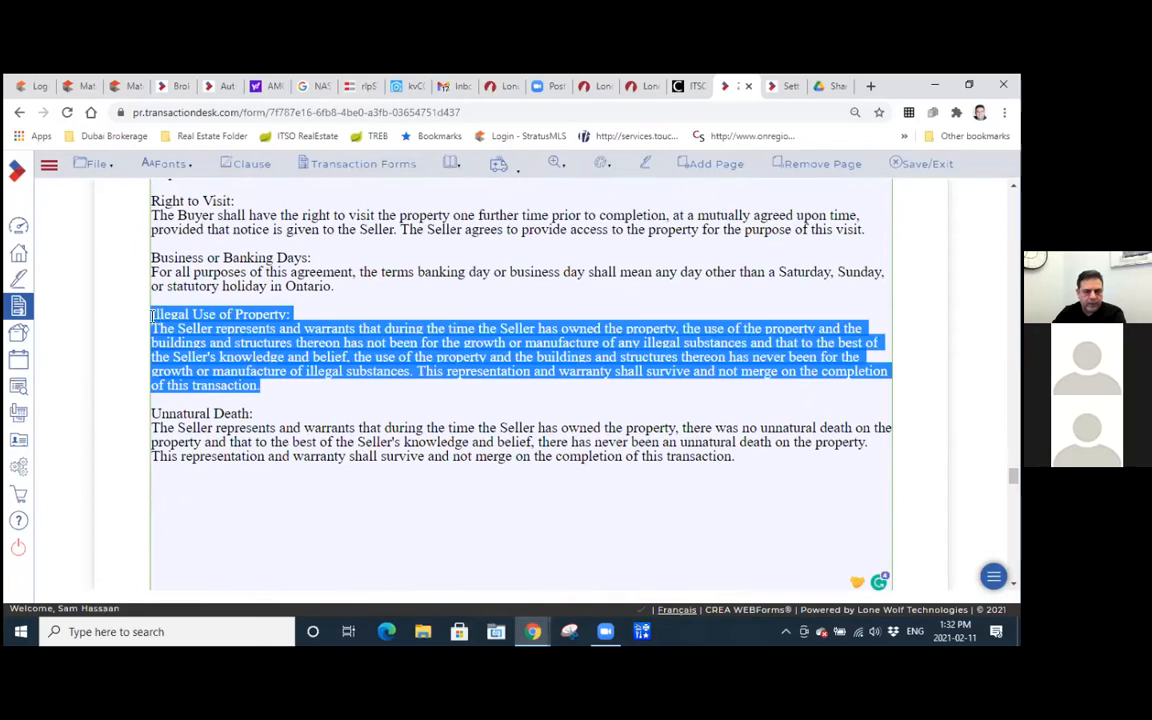
pyautogui.click(288, 399)
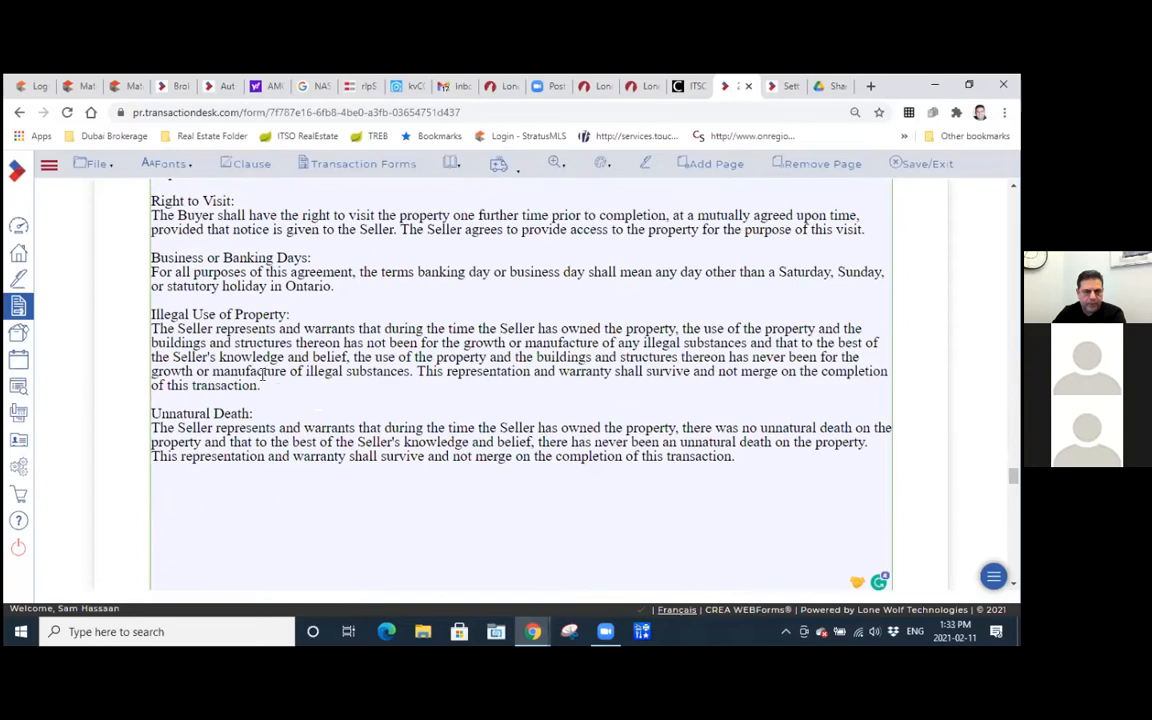
# Examine the Unnatural Death clause at the end of the second Schedule A page, highlighting its full text.
pyautogui.scroll(-1, 268, 426)
pyautogui.scroll(-3, 268, 426)
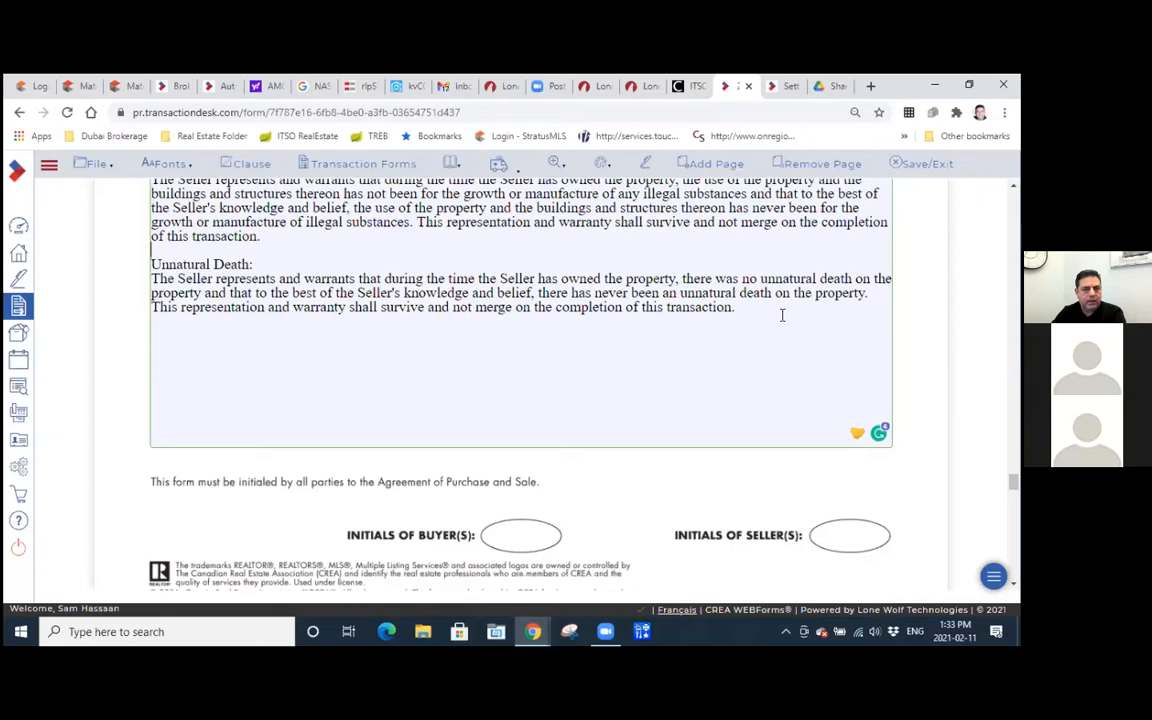
pyautogui.moveTo(782, 315); pyautogui.dragTo(138, 264)
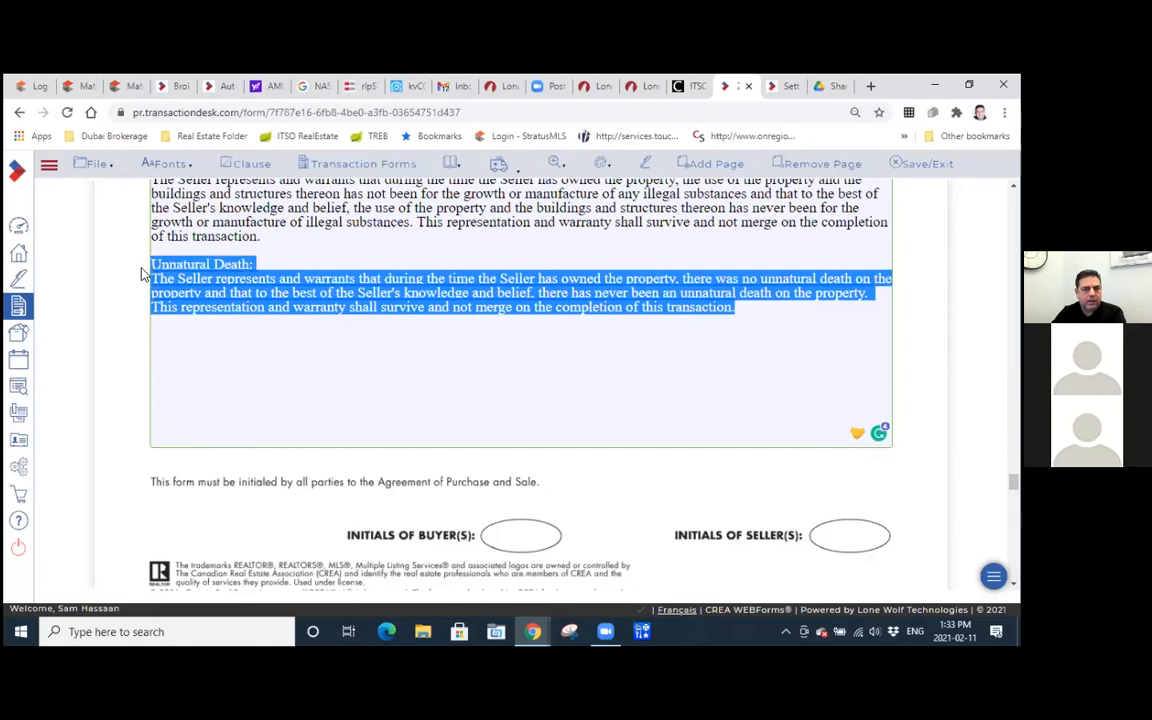
pyautogui.click(227, 363)
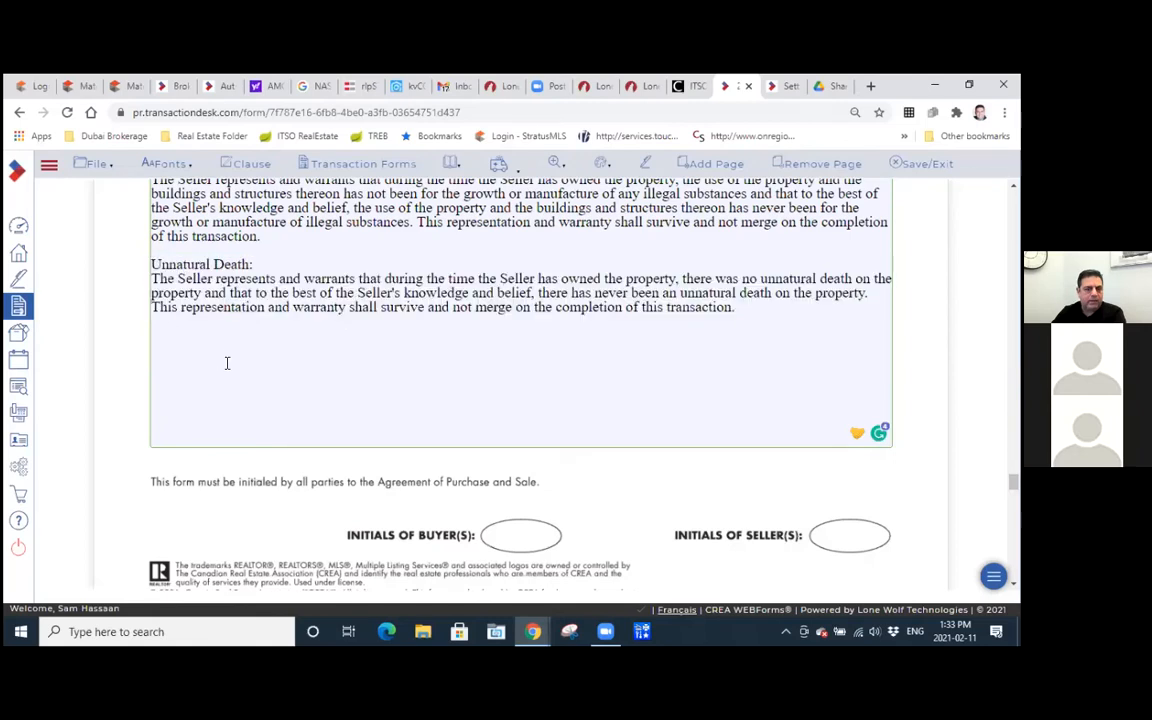
pyautogui.scroll(-5, 227, 365)
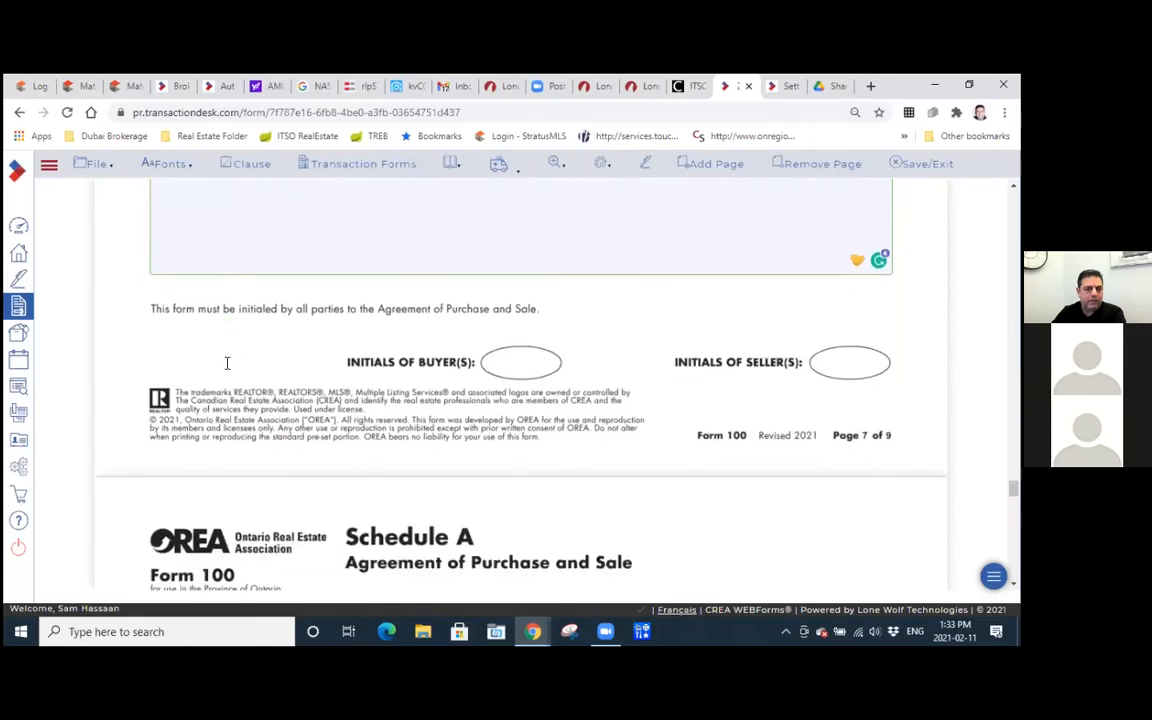
pyautogui.scroll(-5, 227, 367)
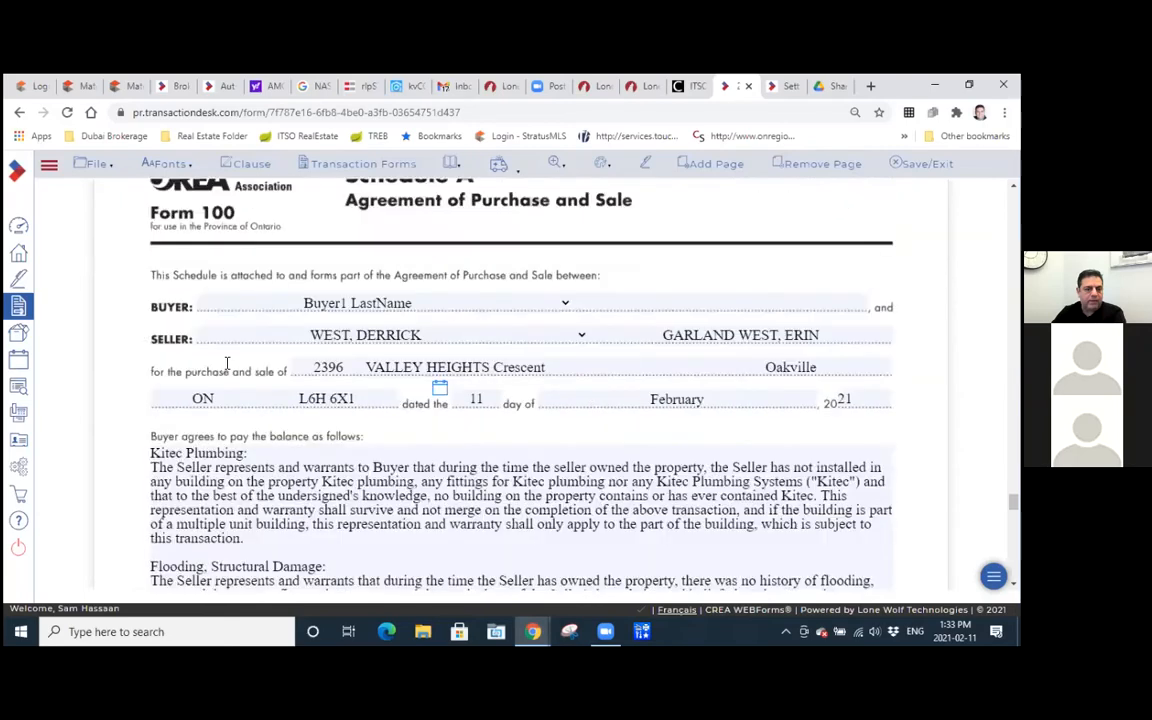
pyautogui.scroll(10, 227, 367)
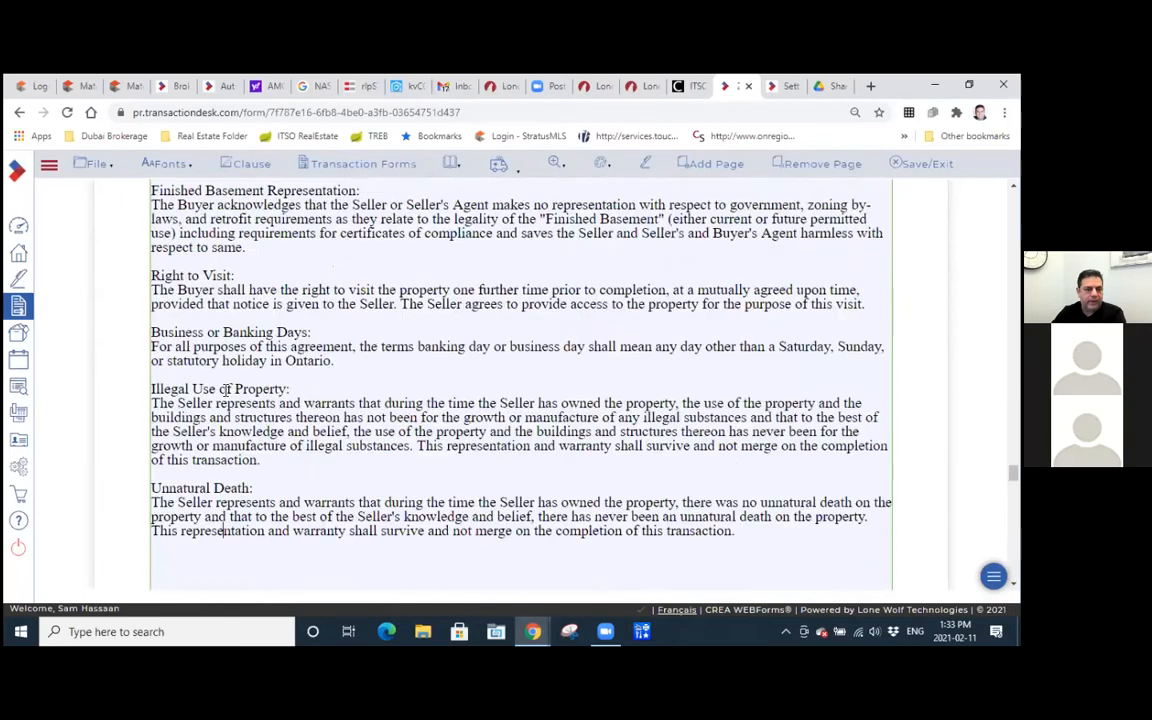
pyautogui.scroll(-1, 632, 458)
pyautogui.moveTo(740, 457); pyautogui.dragTo(145, 405)
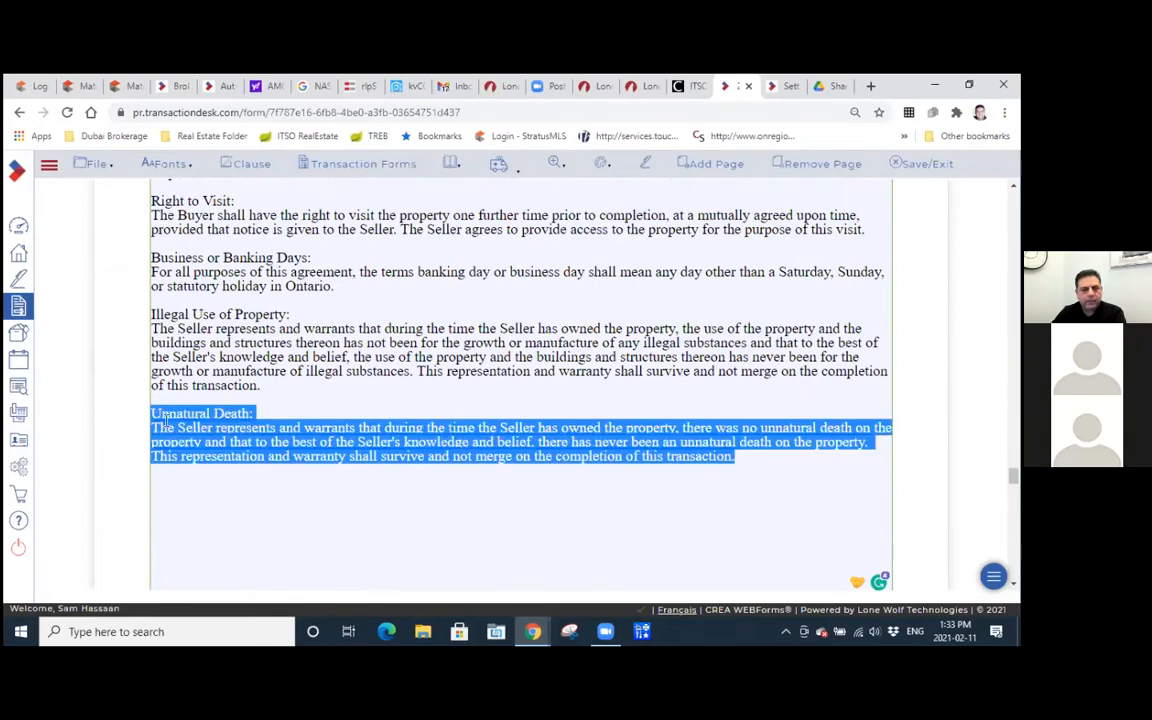
pyautogui.click(254, 492)
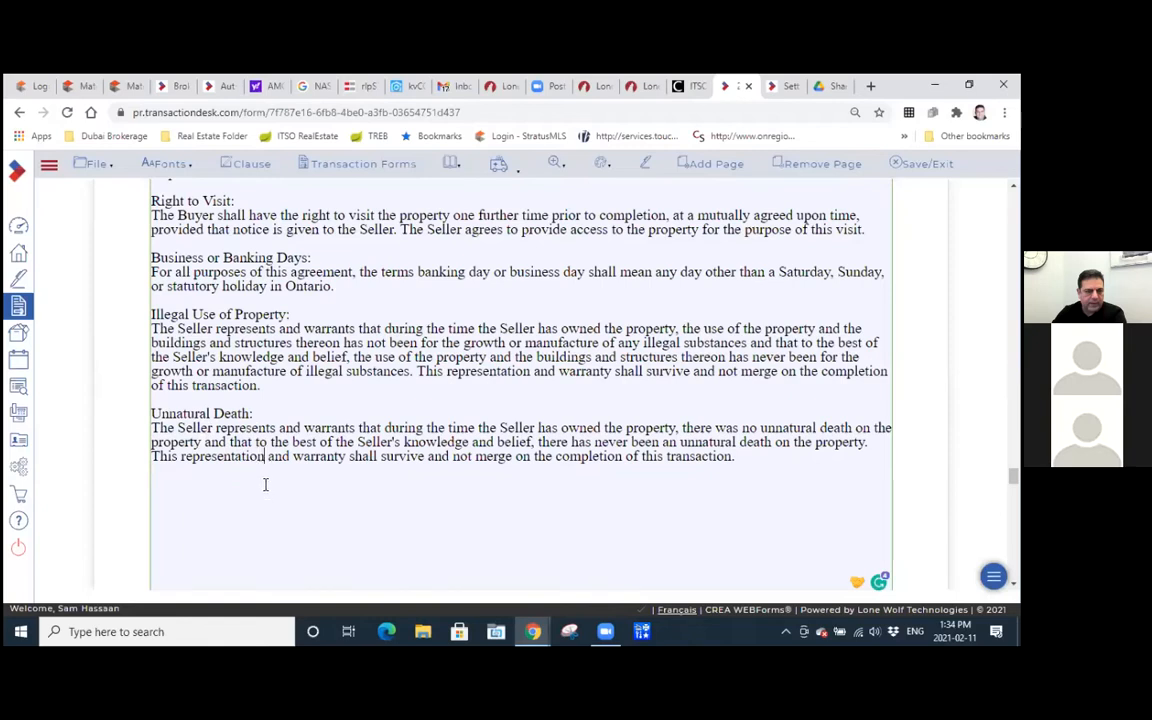
# Review the Kitec Plumbing clause at the start of the third Schedule A page.
pyautogui.scroll(-5, 267, 494)
pyautogui.scroll(-5, 267, 494)
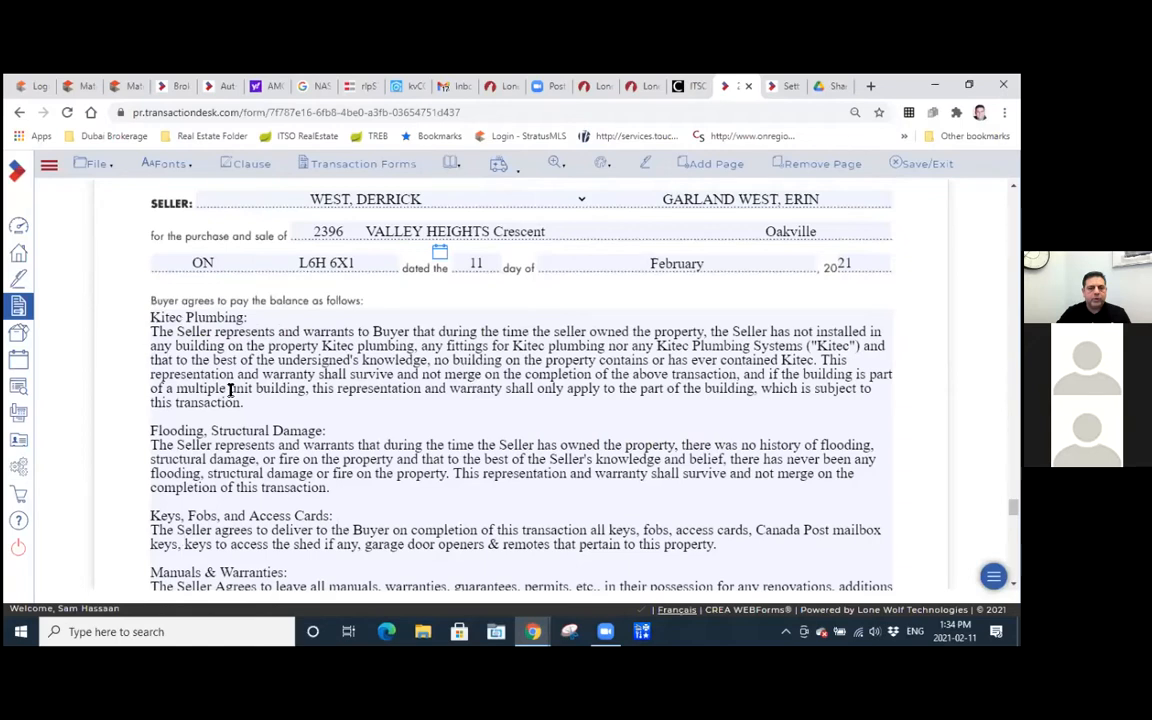
pyautogui.click(167, 391)
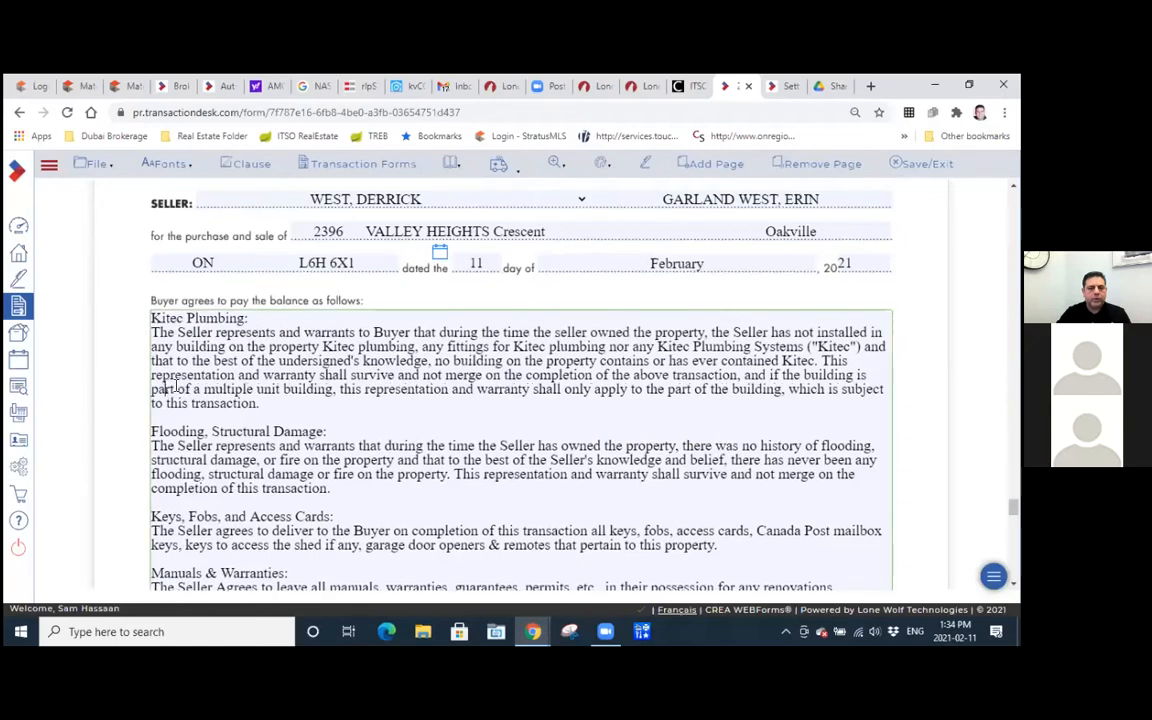
# Review the Flooding, Keys, Manuals & Warranties and Appraiser clauses on the third Schedule A page.
pyautogui.scroll(-1, 240, 405)
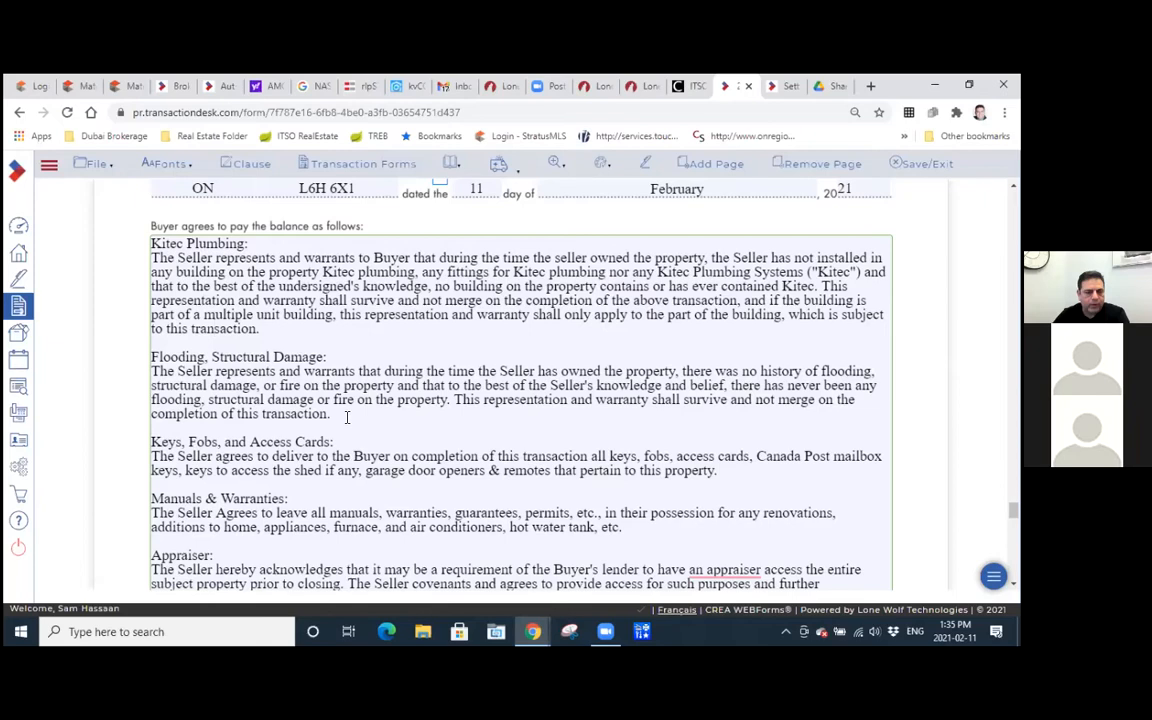
pyautogui.scroll(-1, 347, 416)
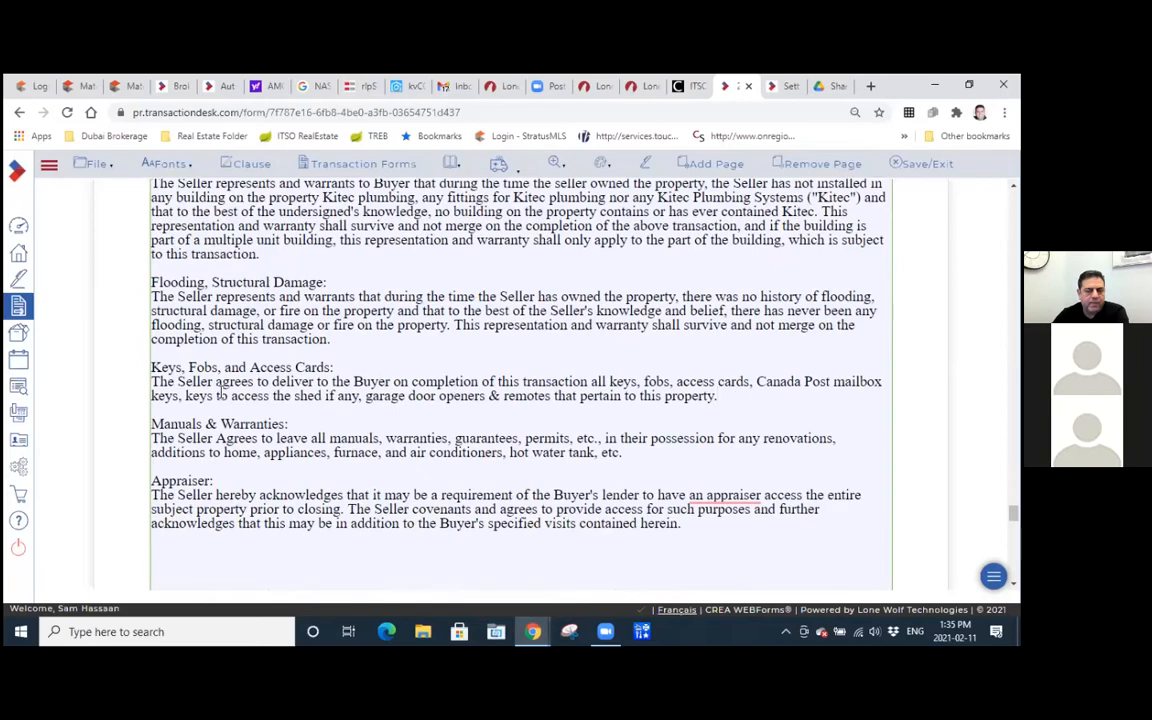
pyautogui.scroll(-1, 153, 358)
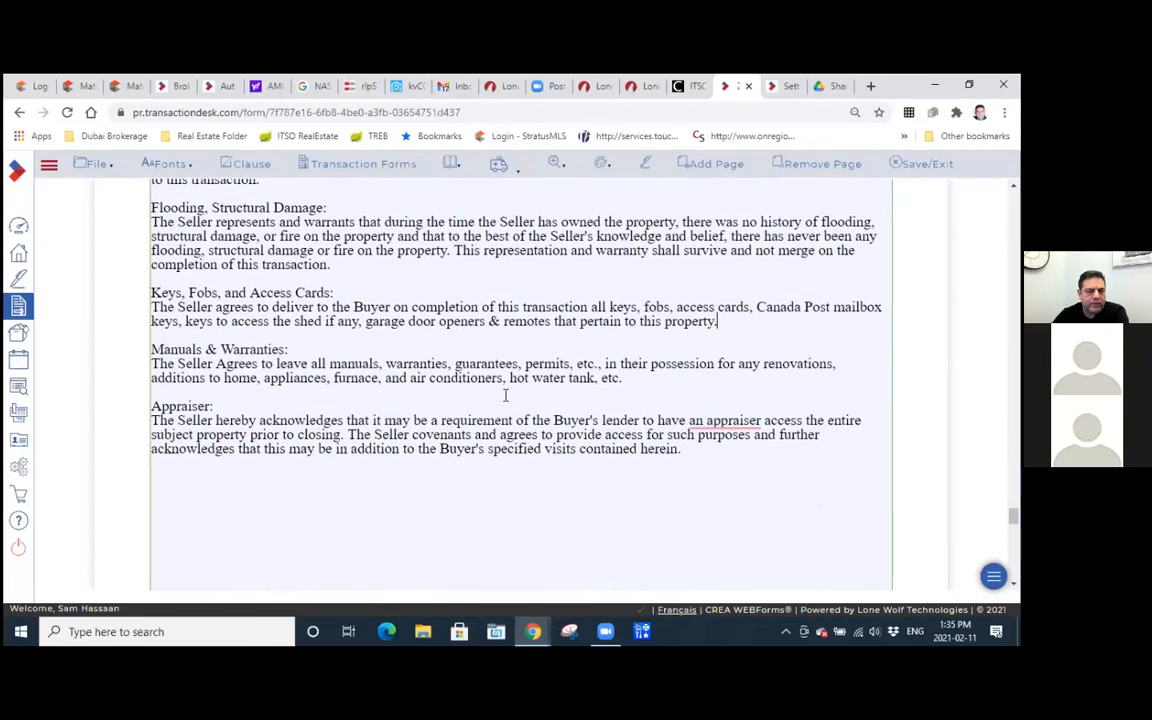
pyautogui.scroll(-1, 488, 388)
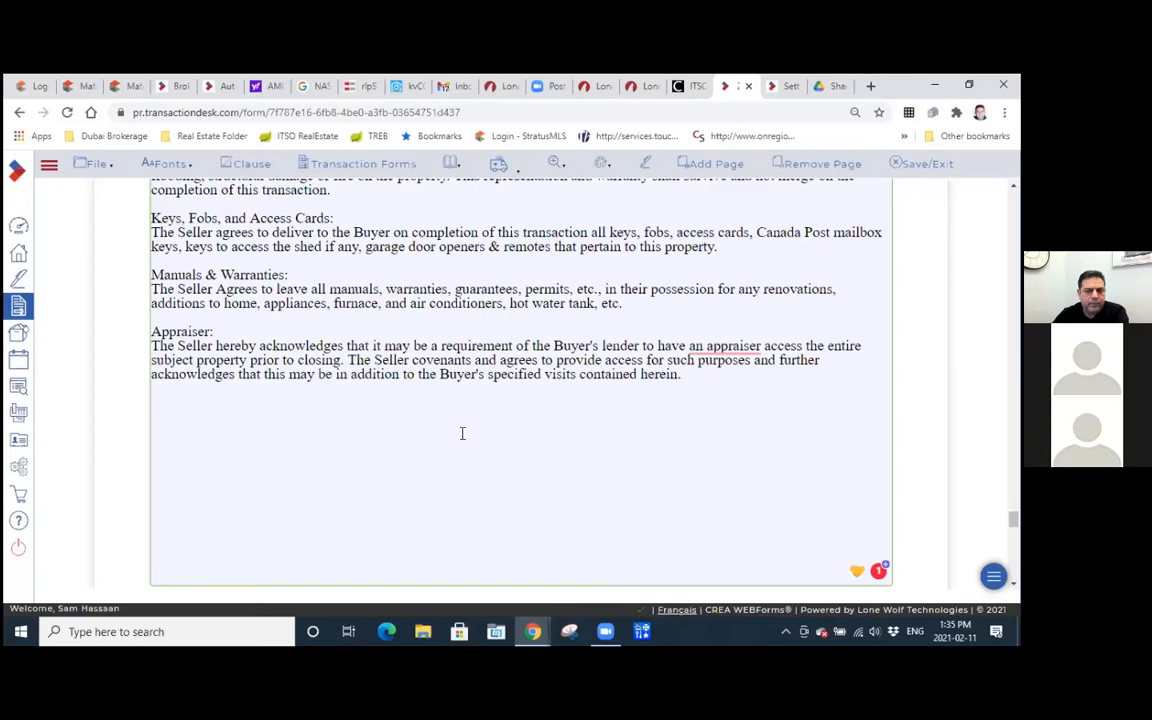
pyautogui.scroll(-5, 460, 425)
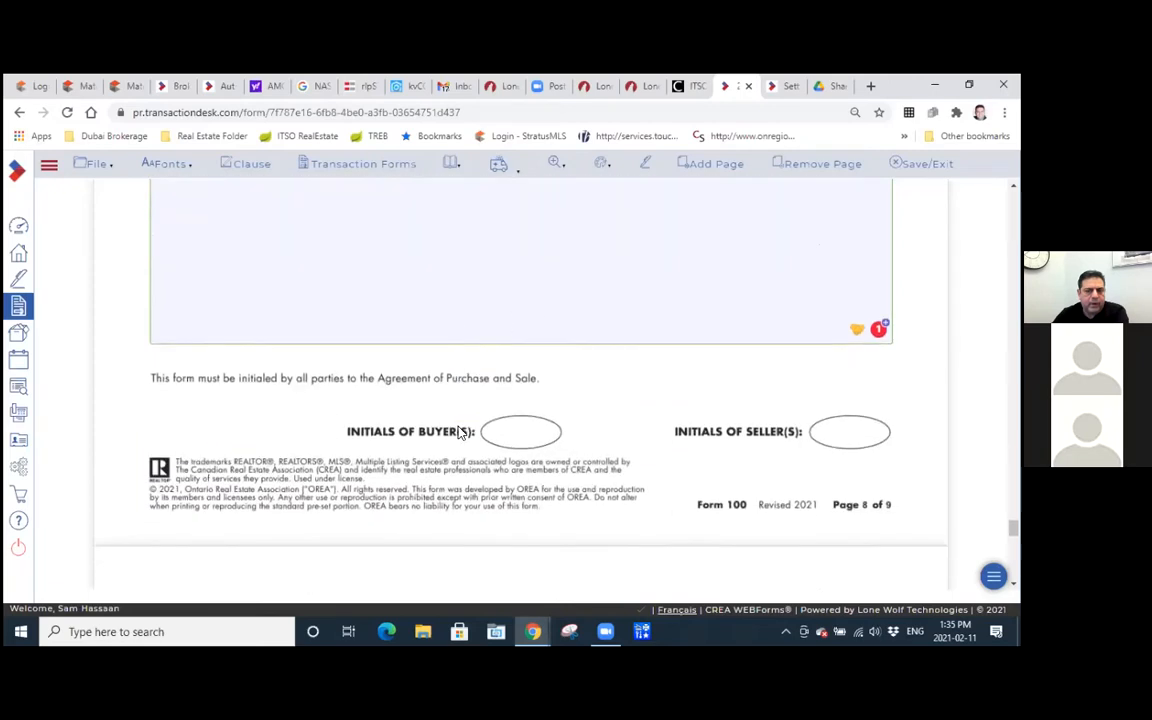
# Review the COVID-19 Clauses and the Automatic Delay of Close clause on the last Schedule A page.
pyautogui.scroll(-5, 459, 432)
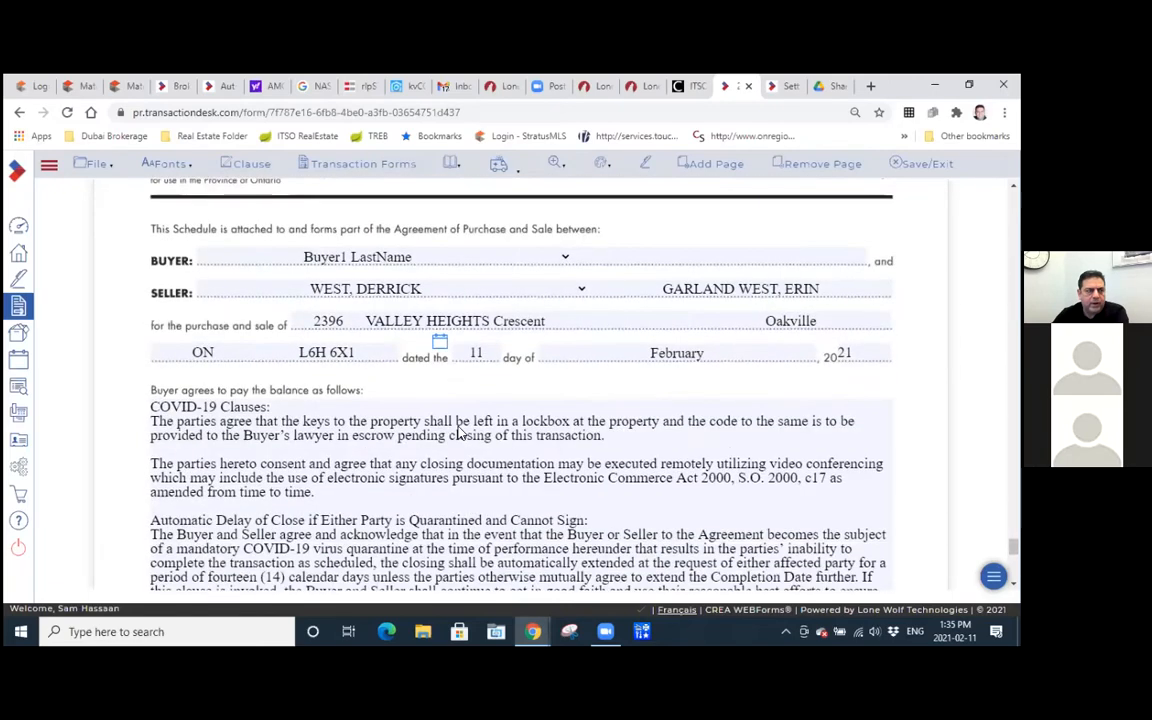
pyautogui.scroll(-1, 461, 425)
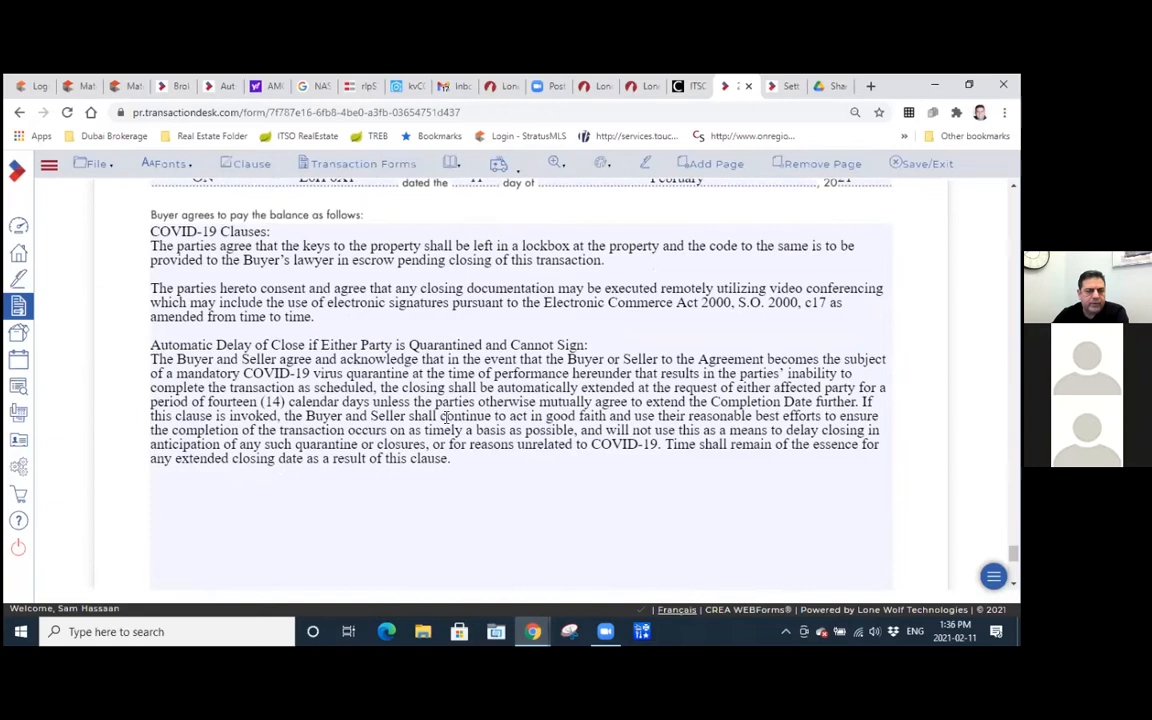
pyautogui.scroll(-5, 447, 410)
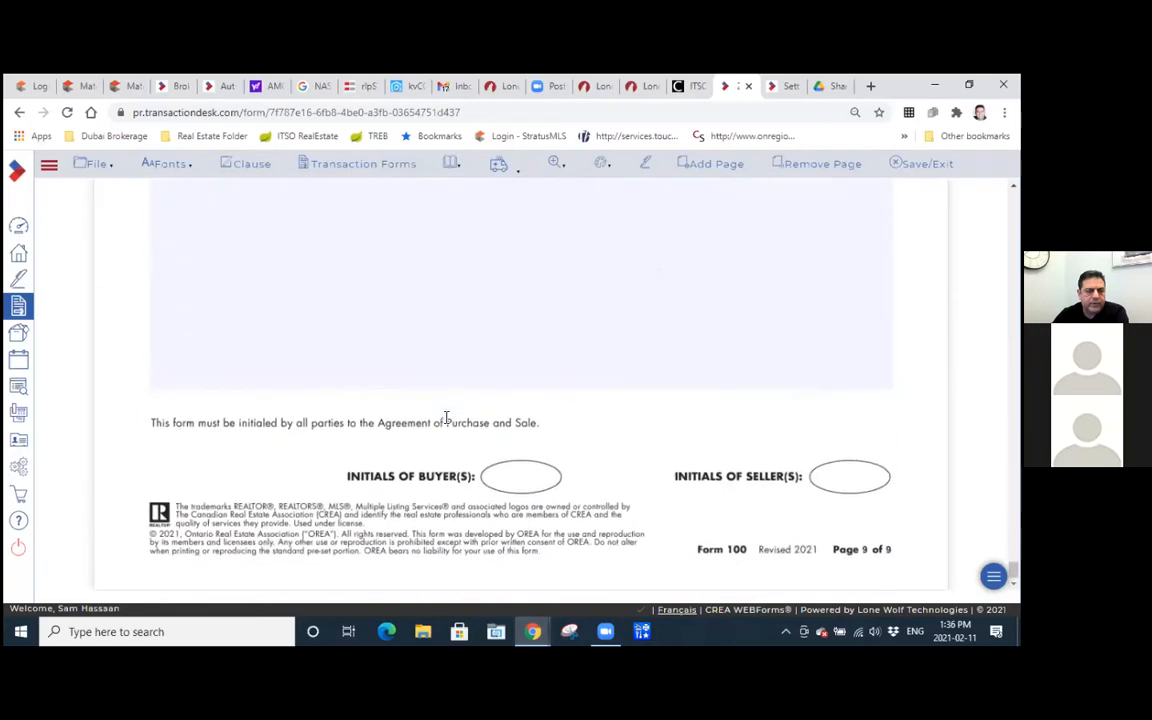
pyautogui.scroll(4, 444, 420)
pyautogui.scroll(10, 445, 420)
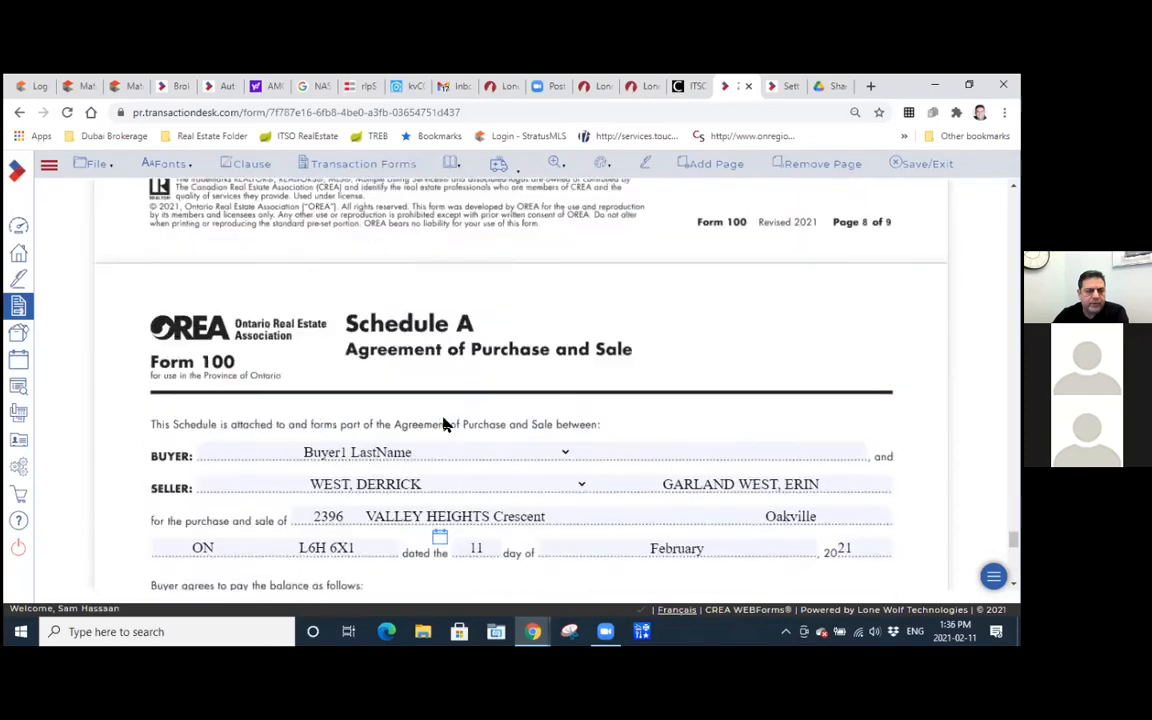
# Place the text cursor on a blank line below the Automatic Delay of Close clause on the last Schedule A page.
pyautogui.click(446, 417)
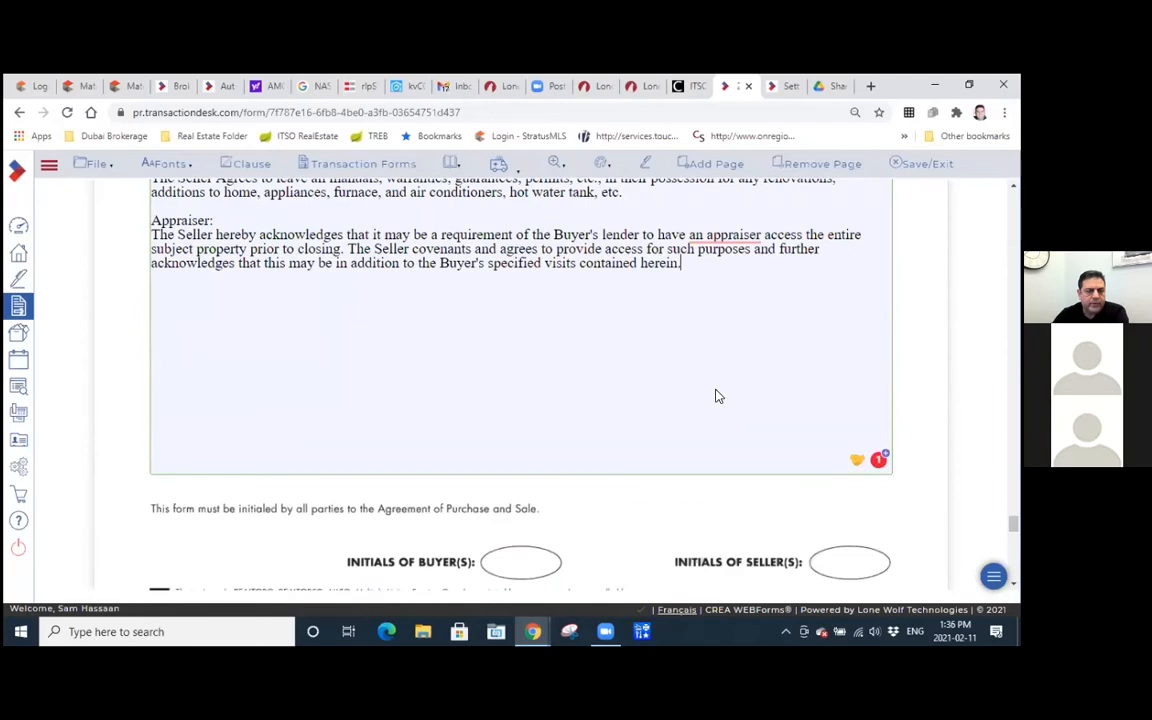
pyautogui.scroll(-14, 716, 391)
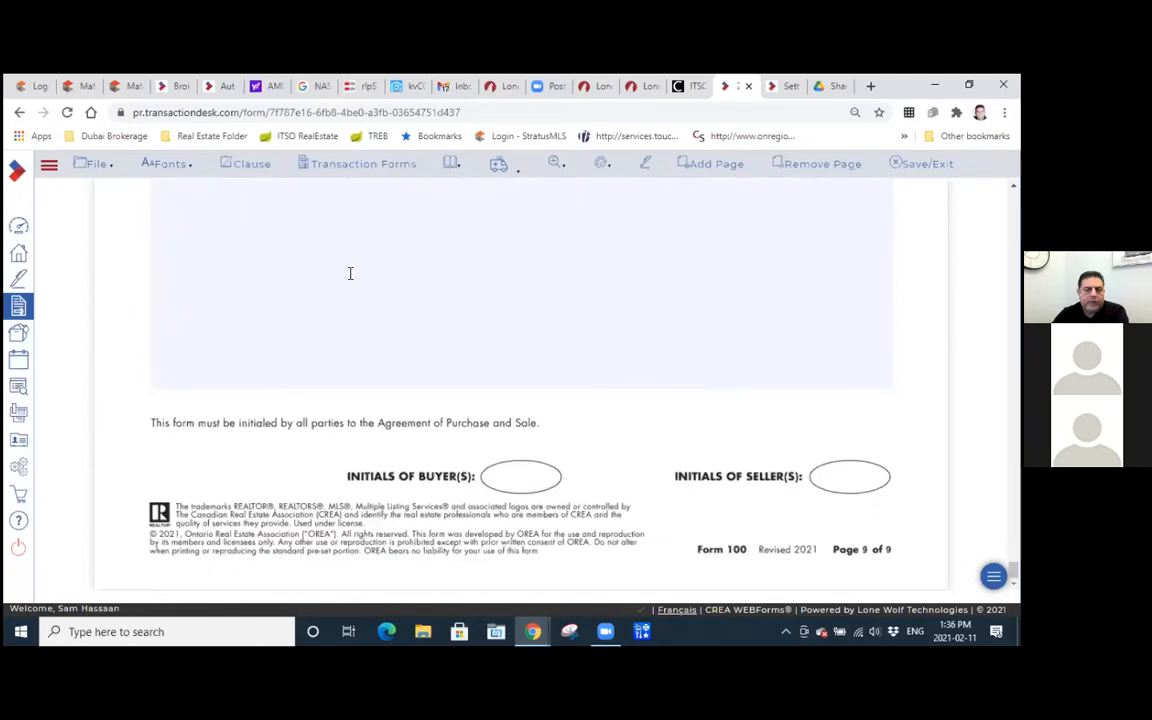
pyautogui.click(352, 259)
pyautogui.hotkey('ctrl', 'v')
pyautogui.scroll(3, 352, 259)
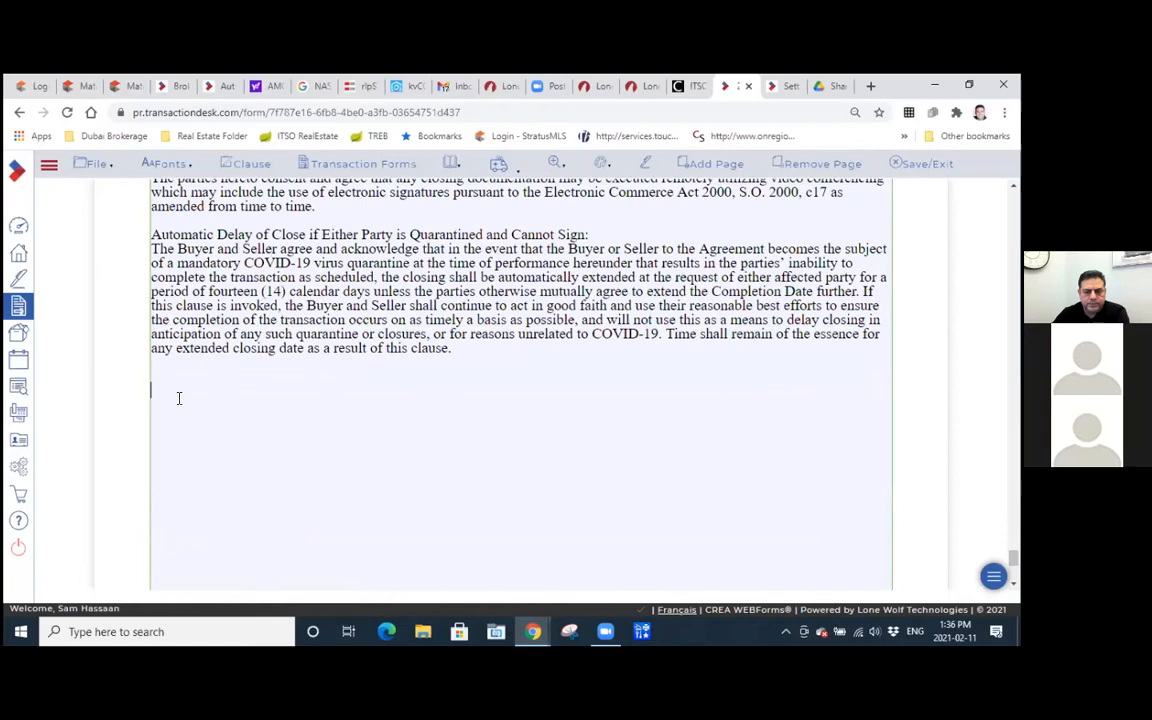
# Open the clause library for Schedule A and search it for "swim".
pyautogui.click(243, 164)
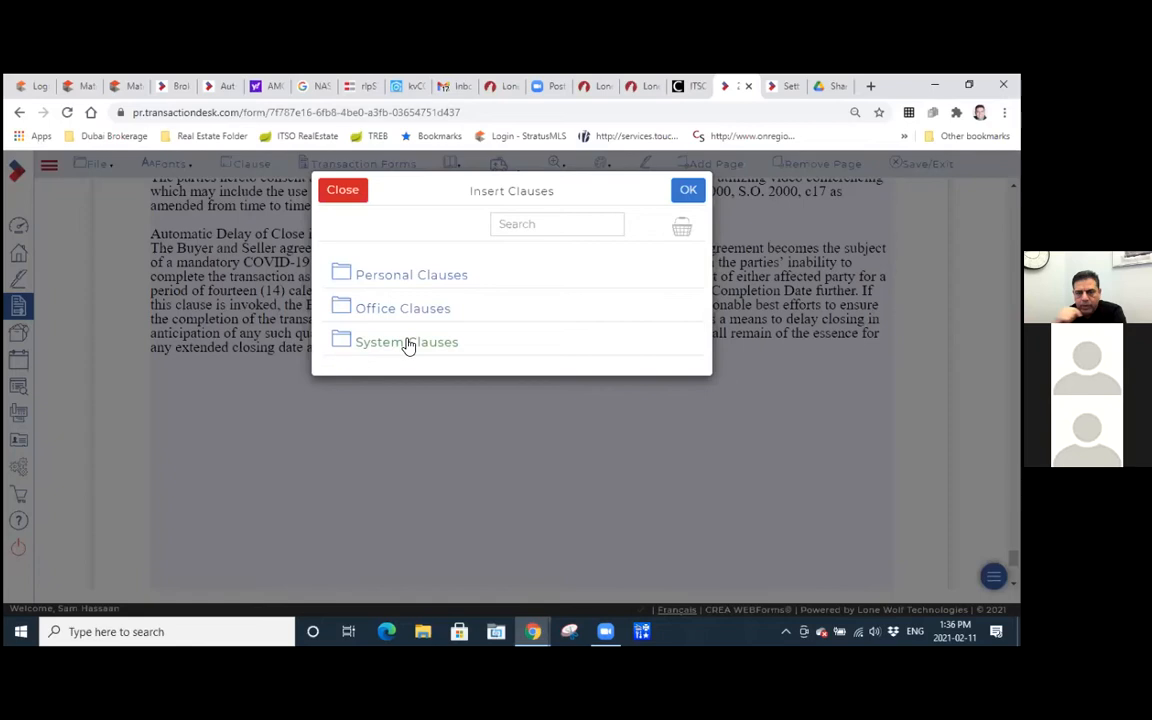
pyautogui.click(528, 221)
pyautogui.write('swim')
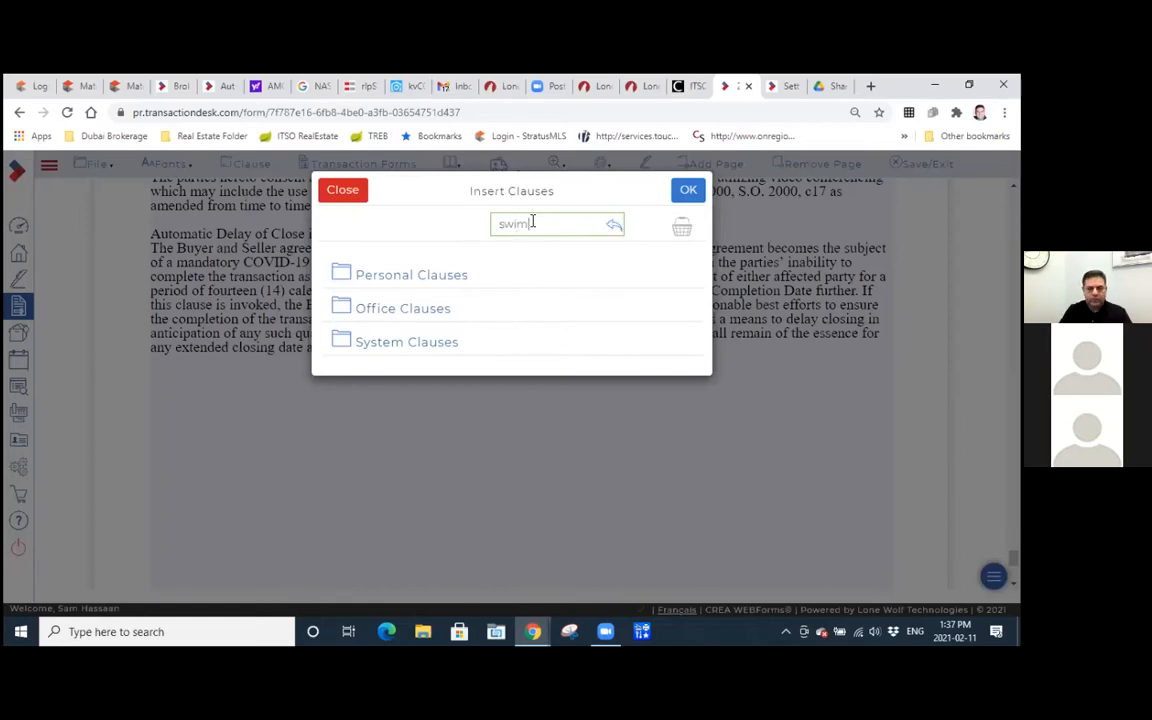
pyautogui.press('Return')
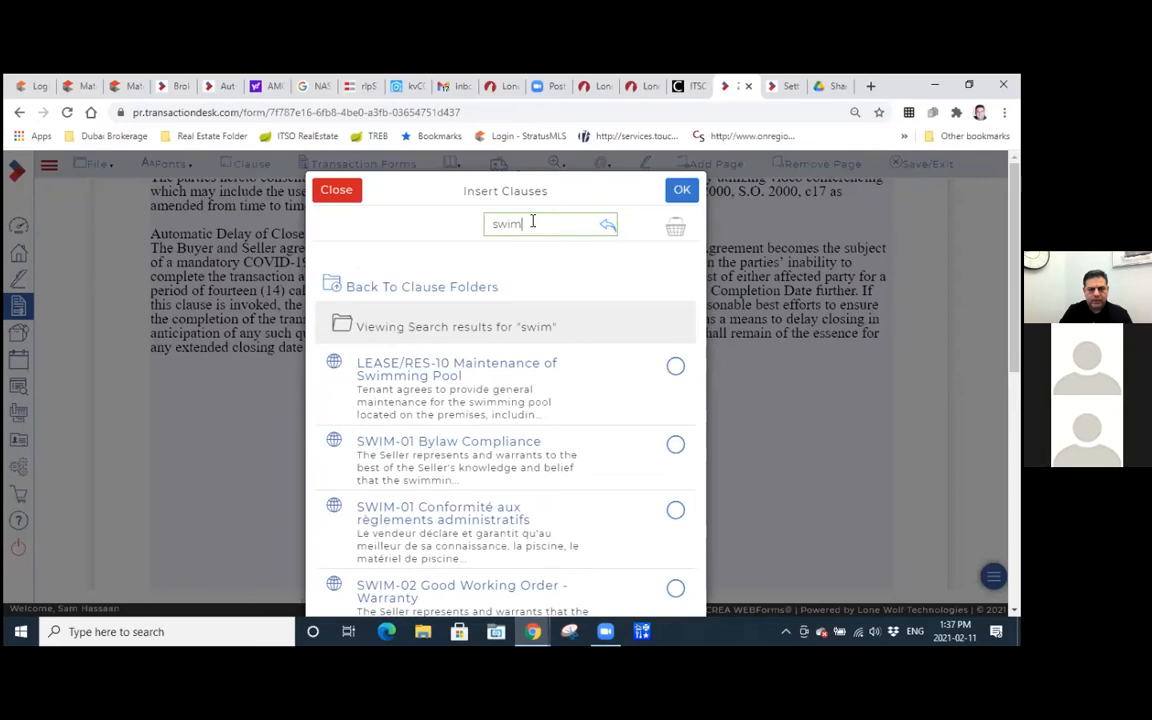
# Search the clause library for "pool" instead.
pyautogui.press('BackSpace')
pyautogui.press('BackSpace')
pyautogui.press('BackSpace')
pyautogui.press('BackSpace')
pyautogui.write('pool')
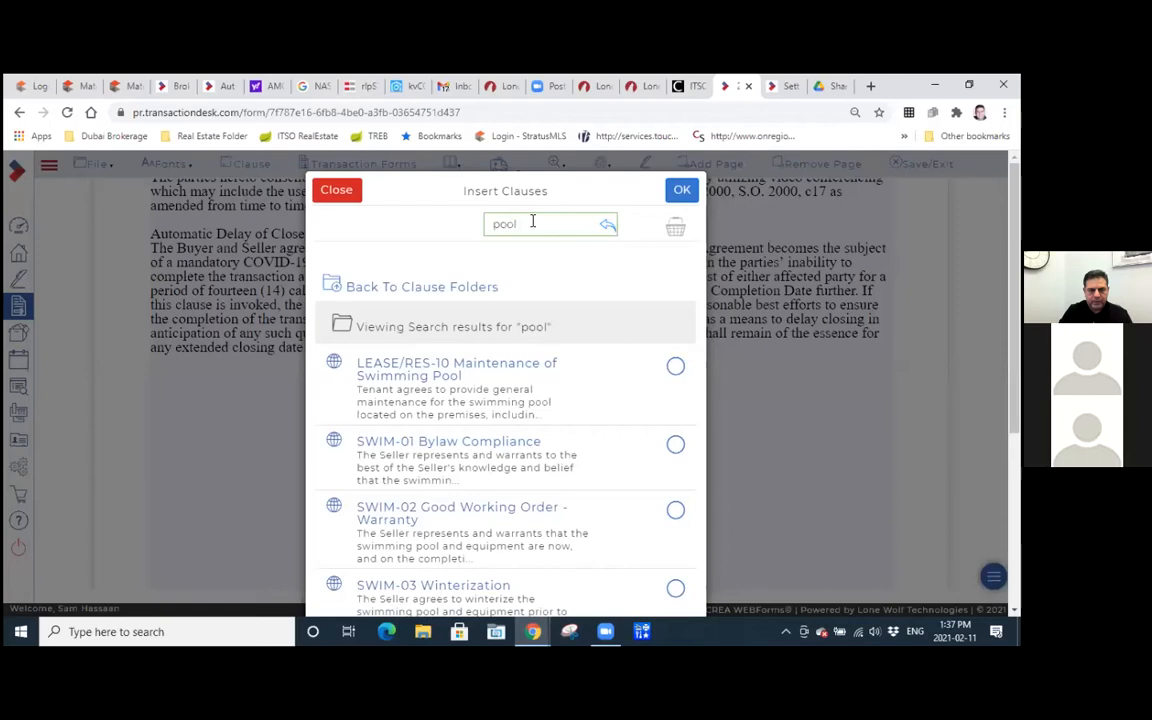
# Search the clause library for "swimming", then close it without inserting a clause.
pyautogui.press('BackSpace')
pyautogui.press('BackSpace')
pyautogui.press('BackSpace')
pyautogui.press('BackSpace')
pyautogui.write('swimming')
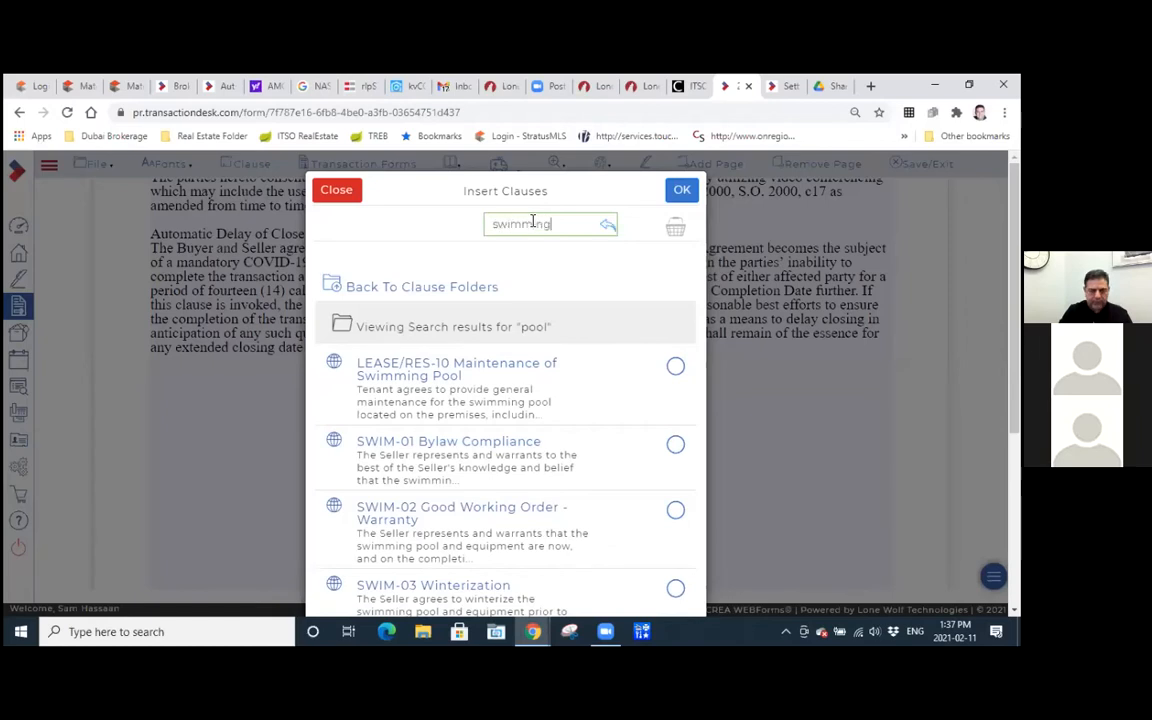
pyautogui.press('Return')
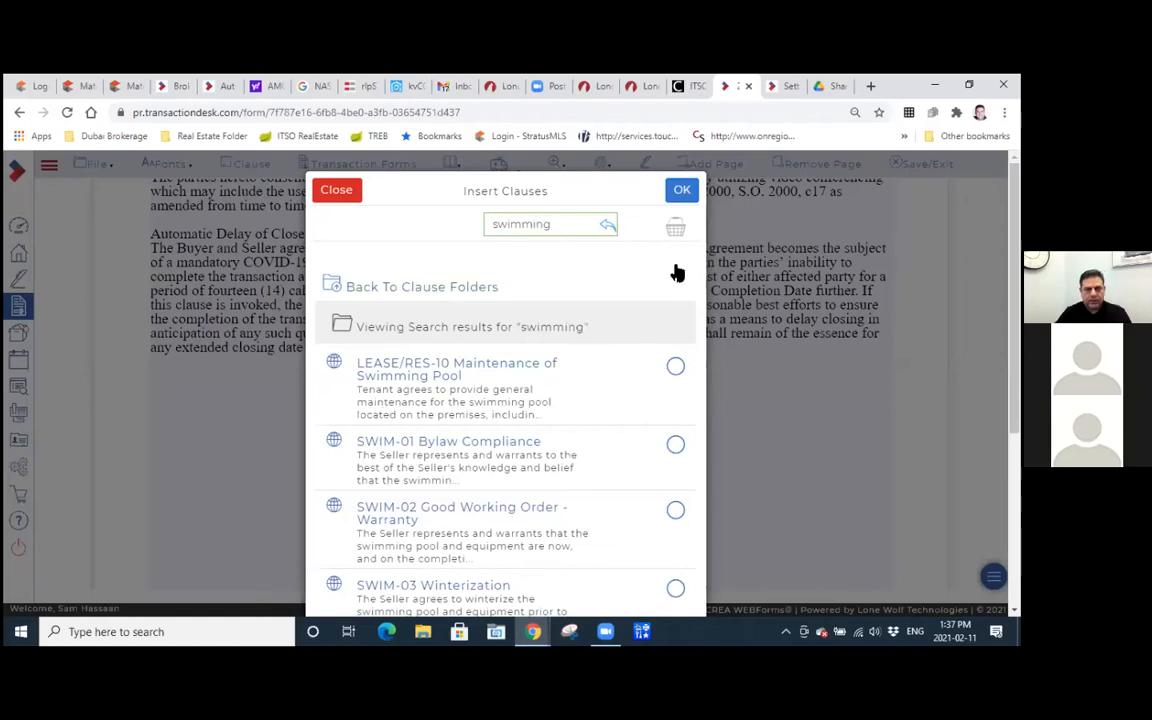
pyautogui.click(336, 193)
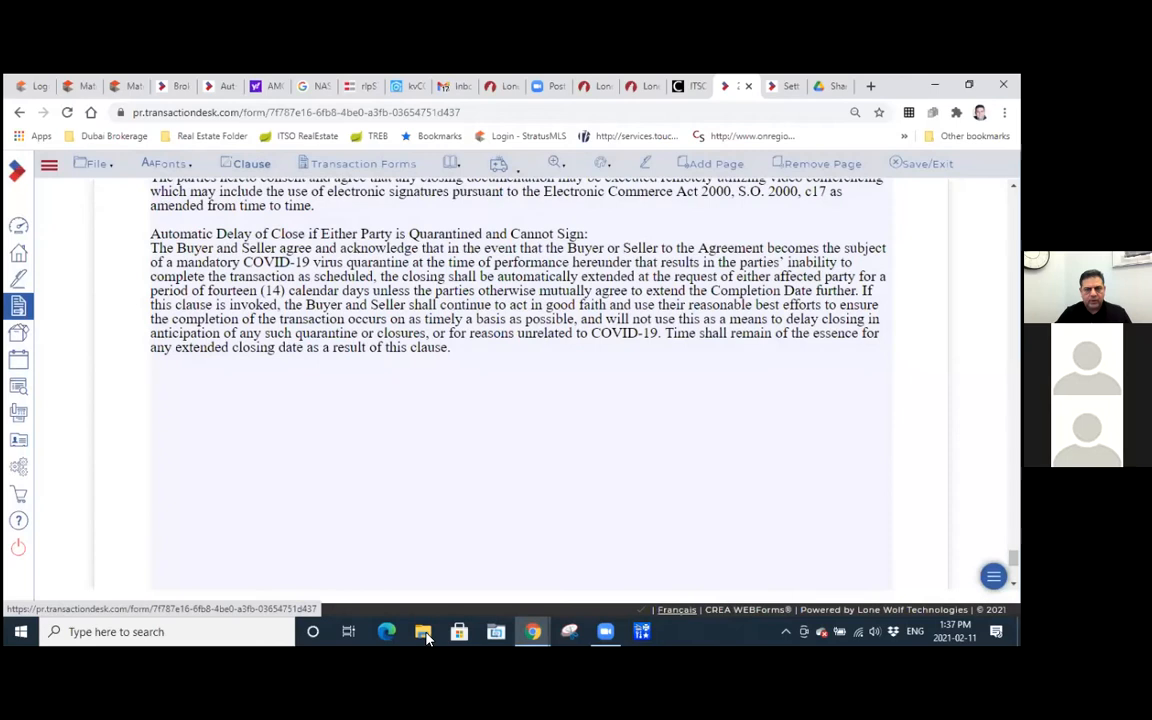
# In File Explorer, open OREA-Residential-and-Commercial-Clauses-2021 from the 2019 Orea Form & Clause Revision Folder in Documents.
pyautogui.click(423, 633)
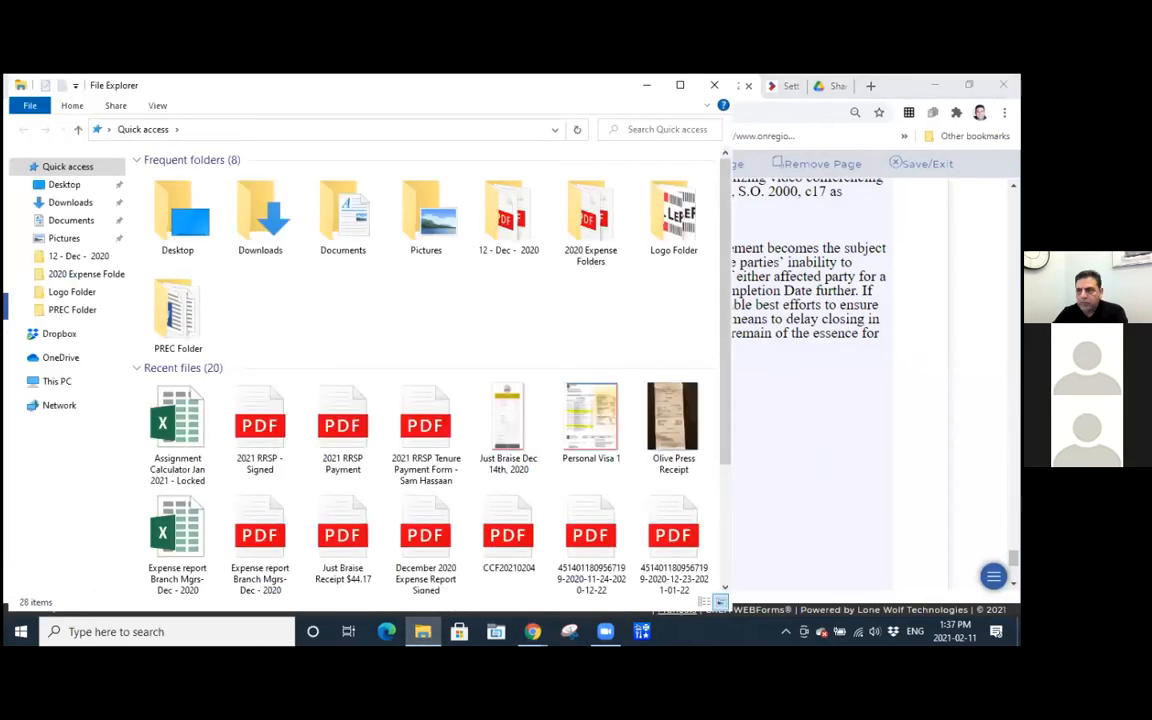
pyautogui.click(66, 220)
pyautogui.click(227, 178)
pyautogui.doubleClick(227, 178)
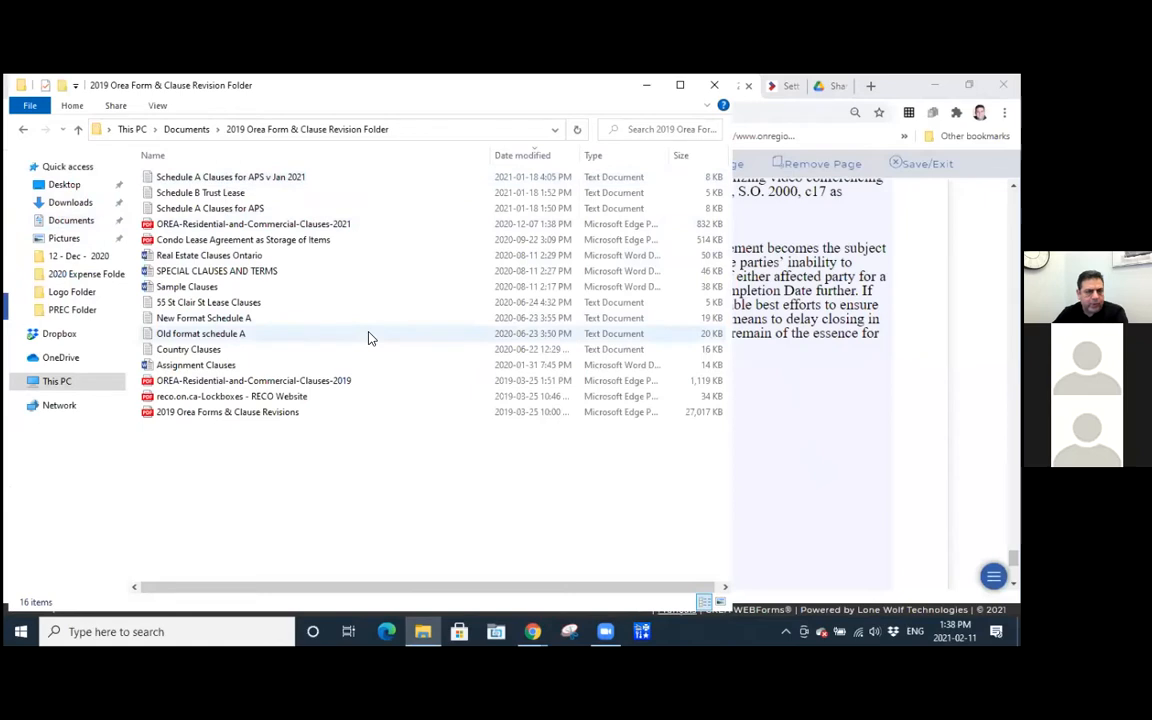
pyautogui.click(228, 225)
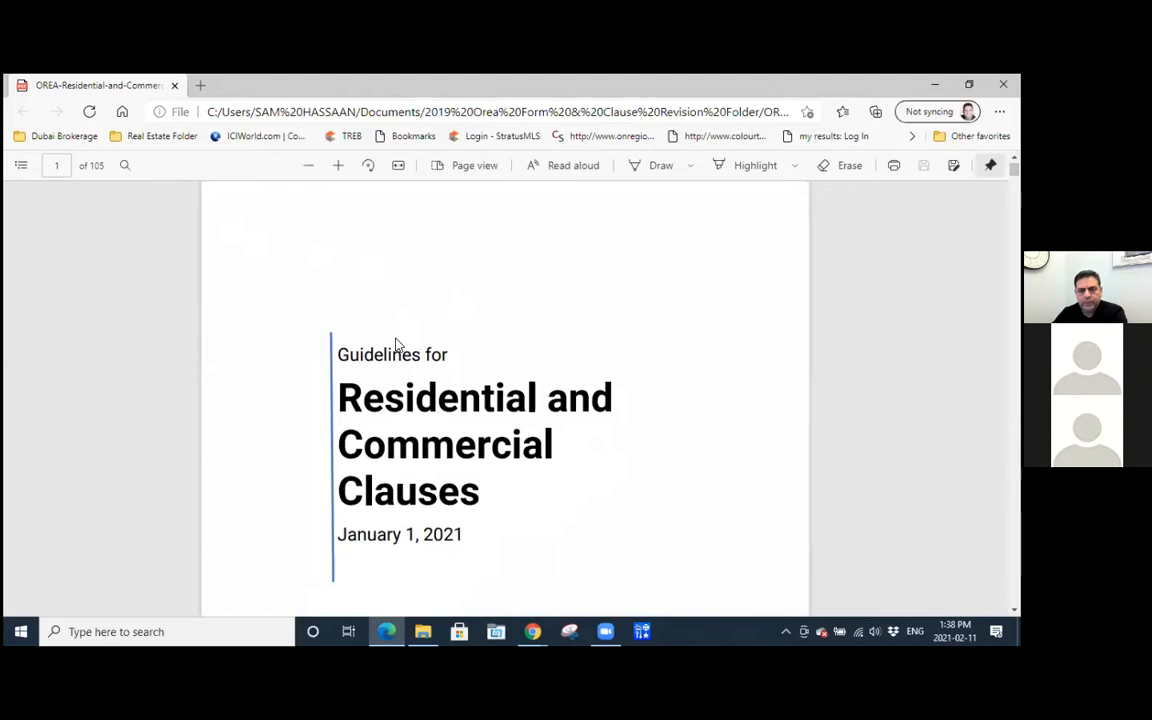
# Skim the introduction of the clause guidelines PDF up to the start of its table of contents.
pyautogui.scroll(-1, 358, 383)
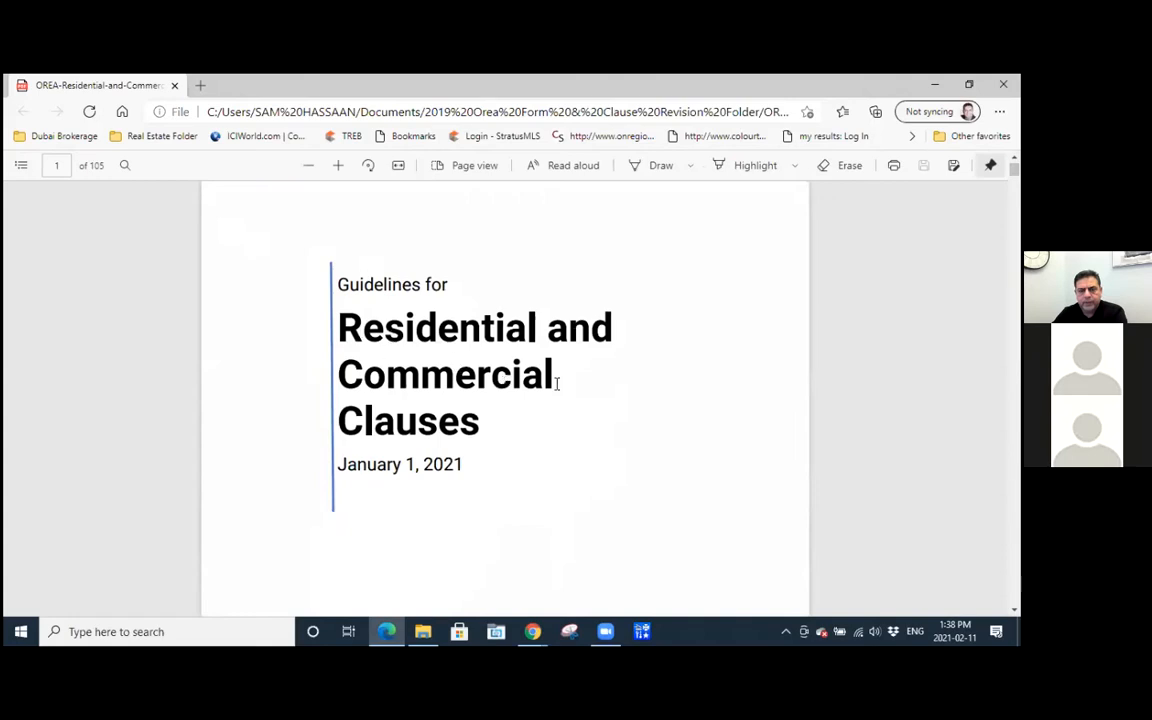
pyautogui.scroll(-8, 609, 391)
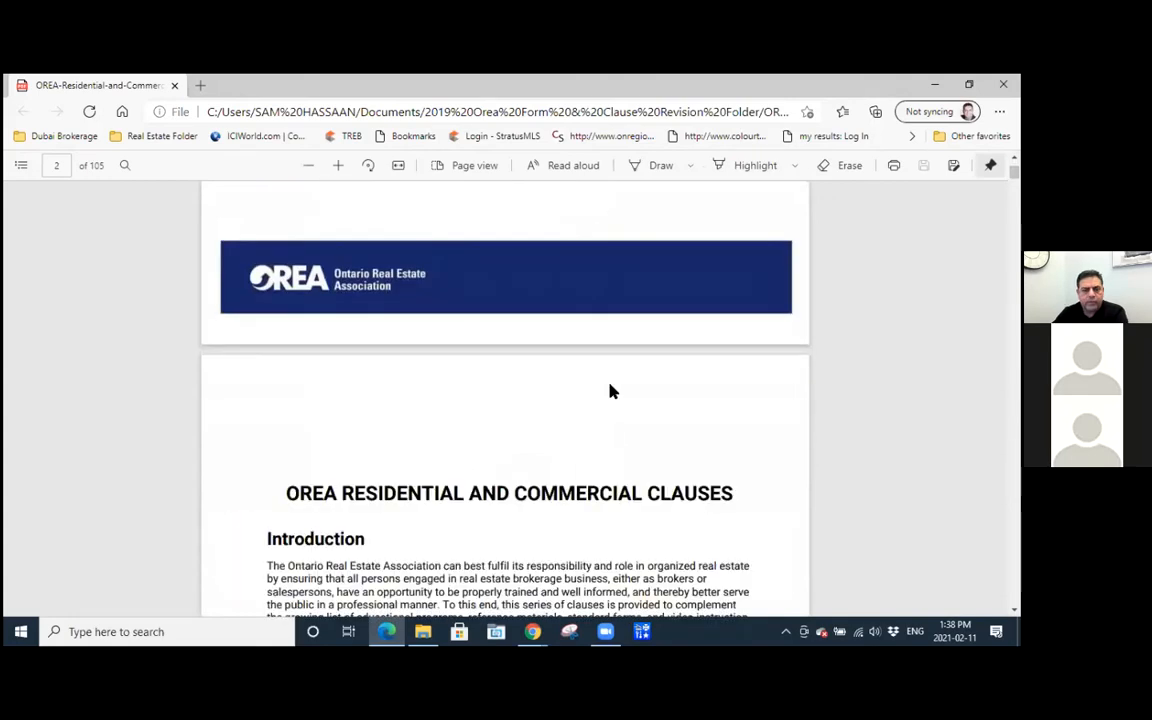
pyautogui.scroll(-10, 612, 391)
pyautogui.scroll(-10, 612, 391)
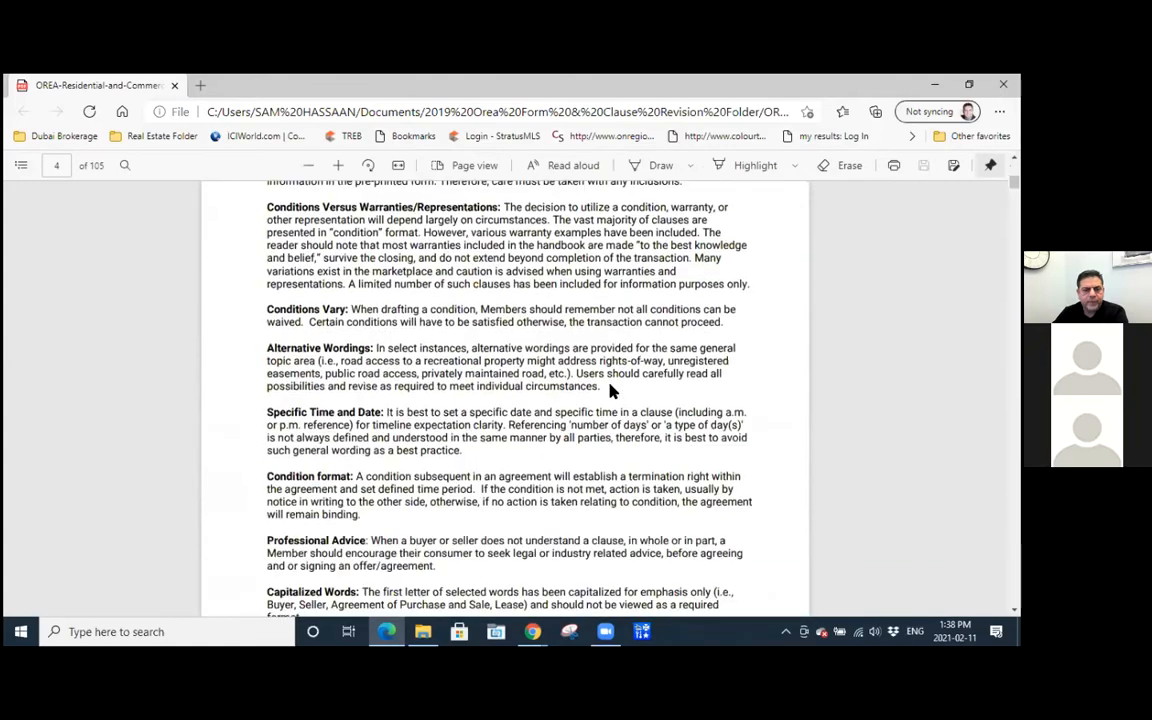
pyautogui.scroll(-8, 609, 391)
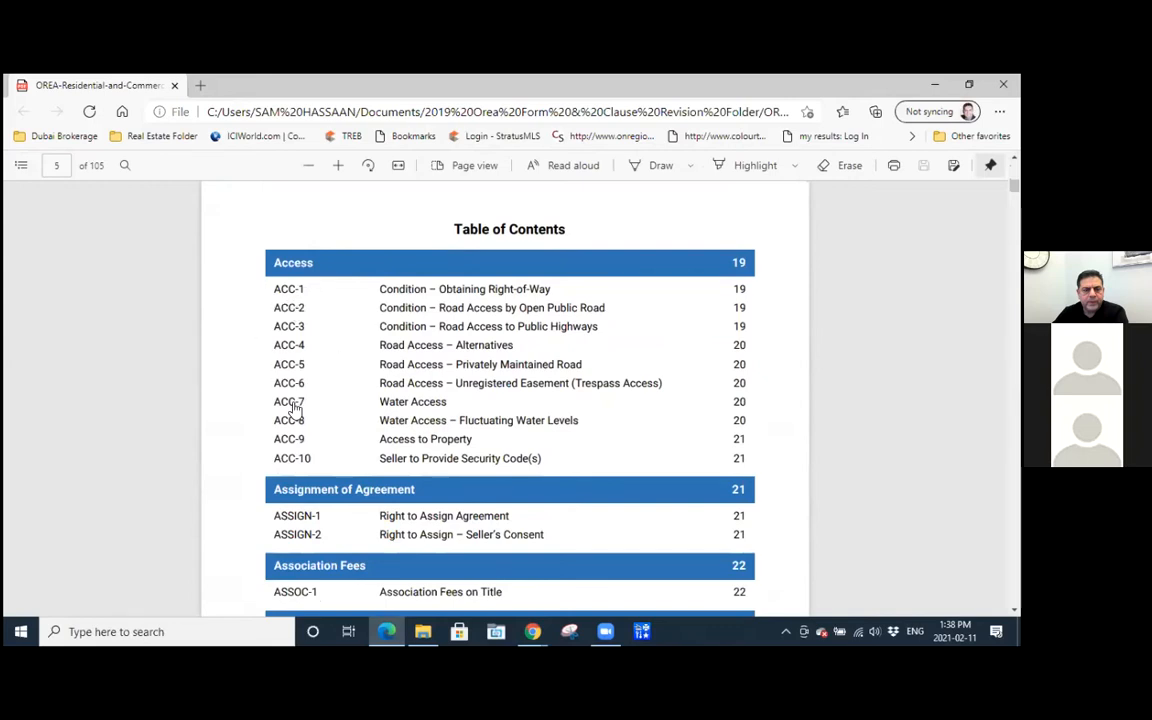
# Browse the clause categories in the table of contents from Access through Heritage.
pyautogui.scroll(-1, 316, 379)
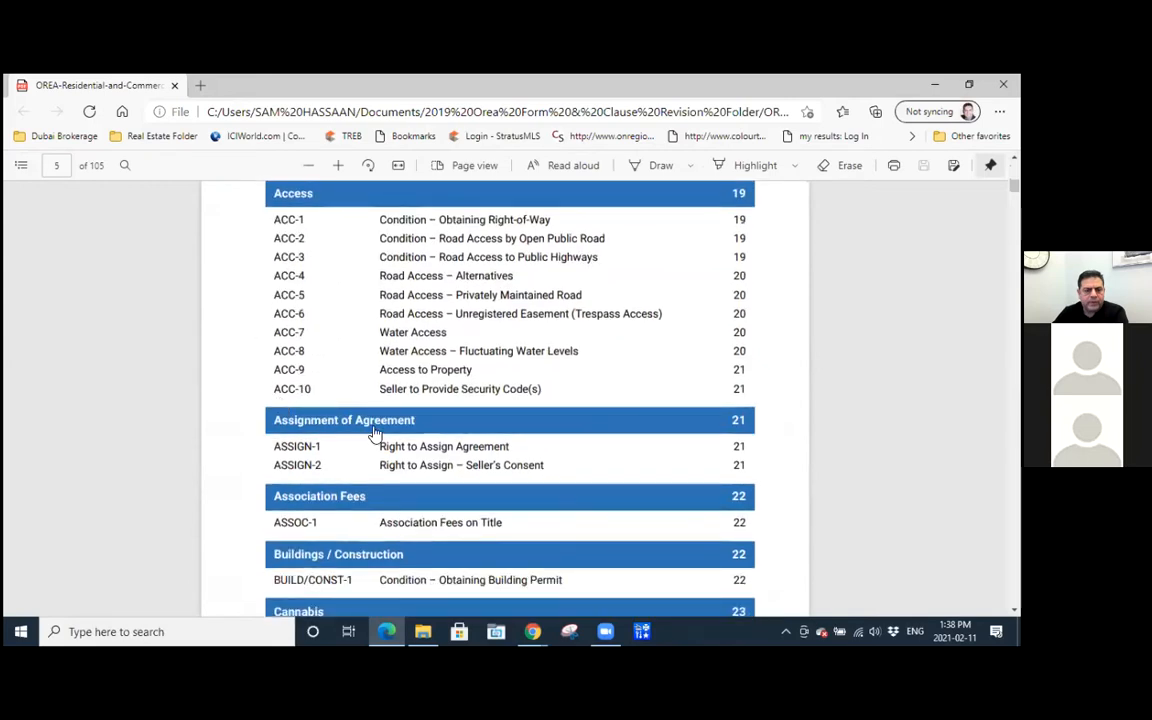
pyautogui.scroll(-2, 330, 437)
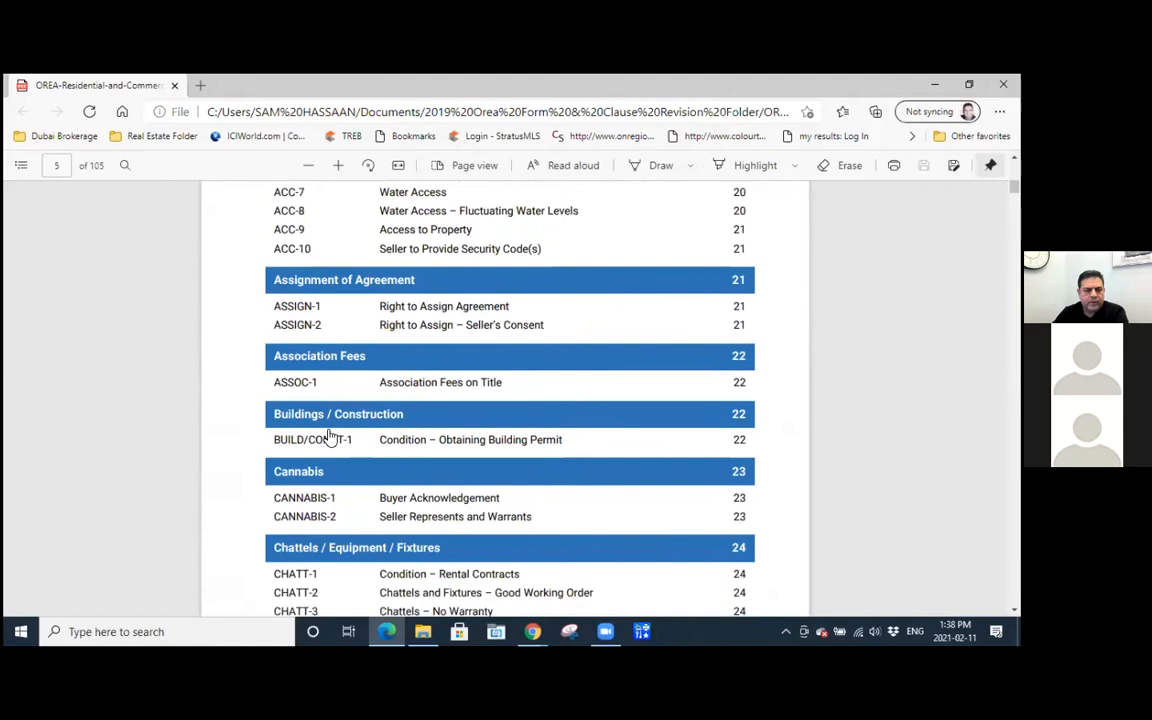
pyautogui.scroll(-2, 330, 437)
pyautogui.scroll(-3, 330, 437)
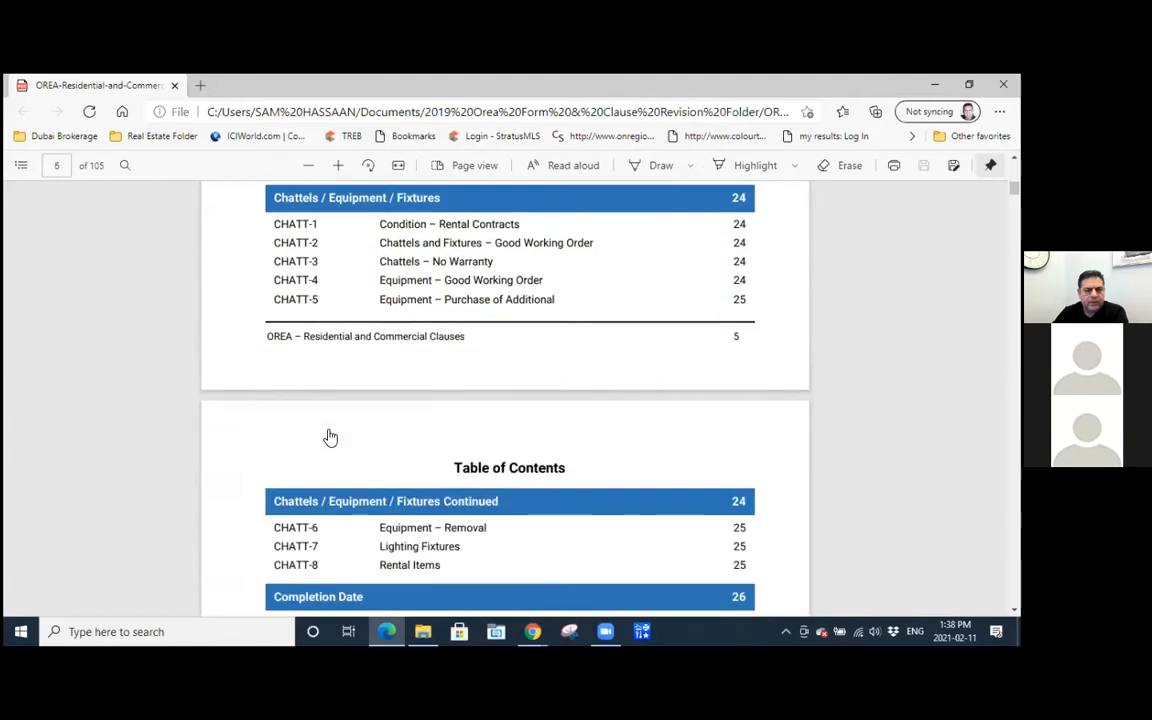
pyautogui.scroll(-4, 330, 437)
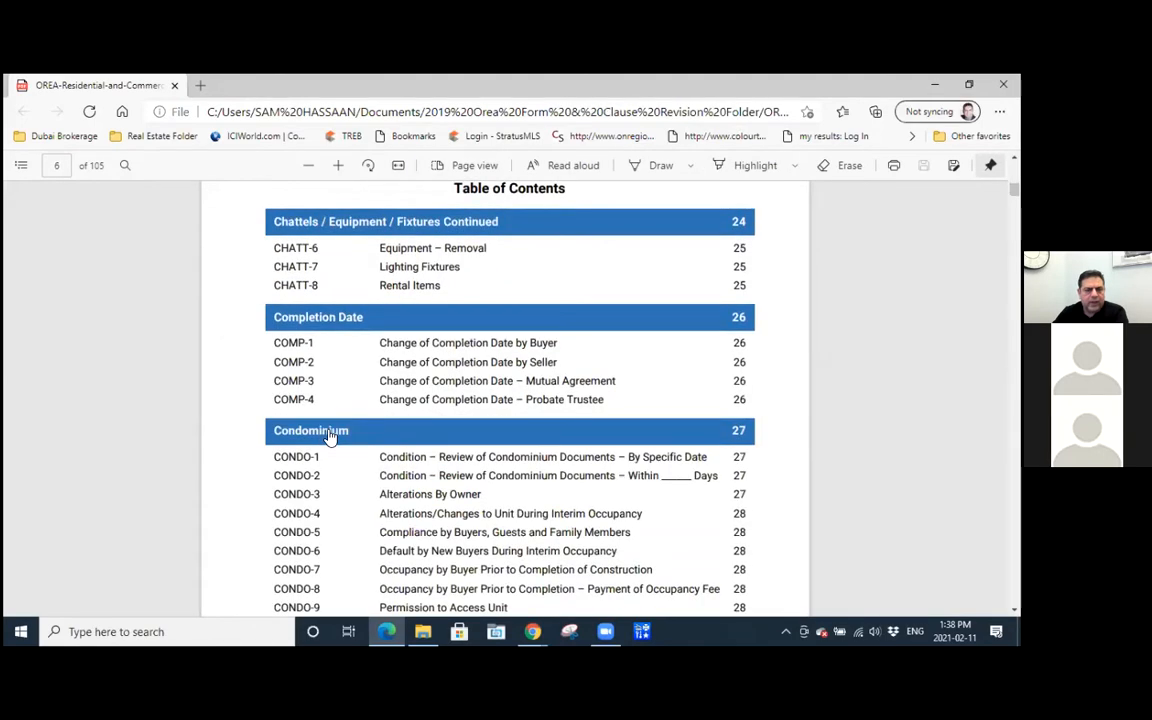
pyautogui.scroll(-3, 330, 437)
pyautogui.scroll(-3, 329, 427)
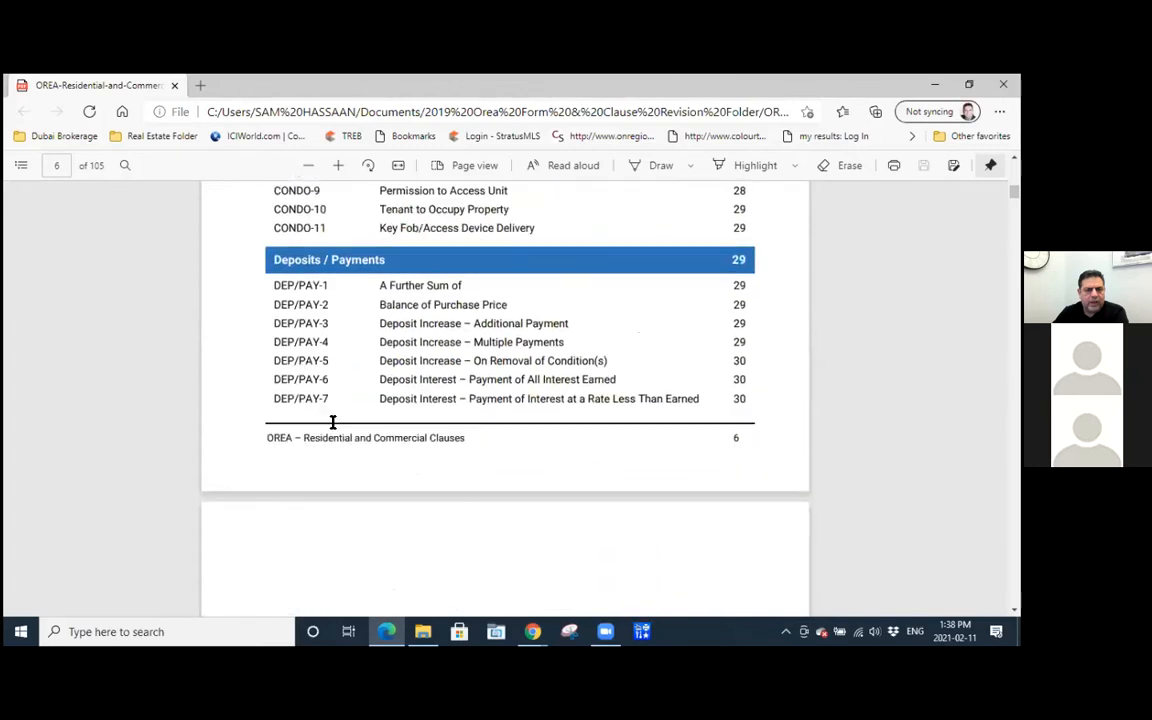
pyautogui.scroll(-10, 334, 434)
pyautogui.scroll(-8, 334, 437)
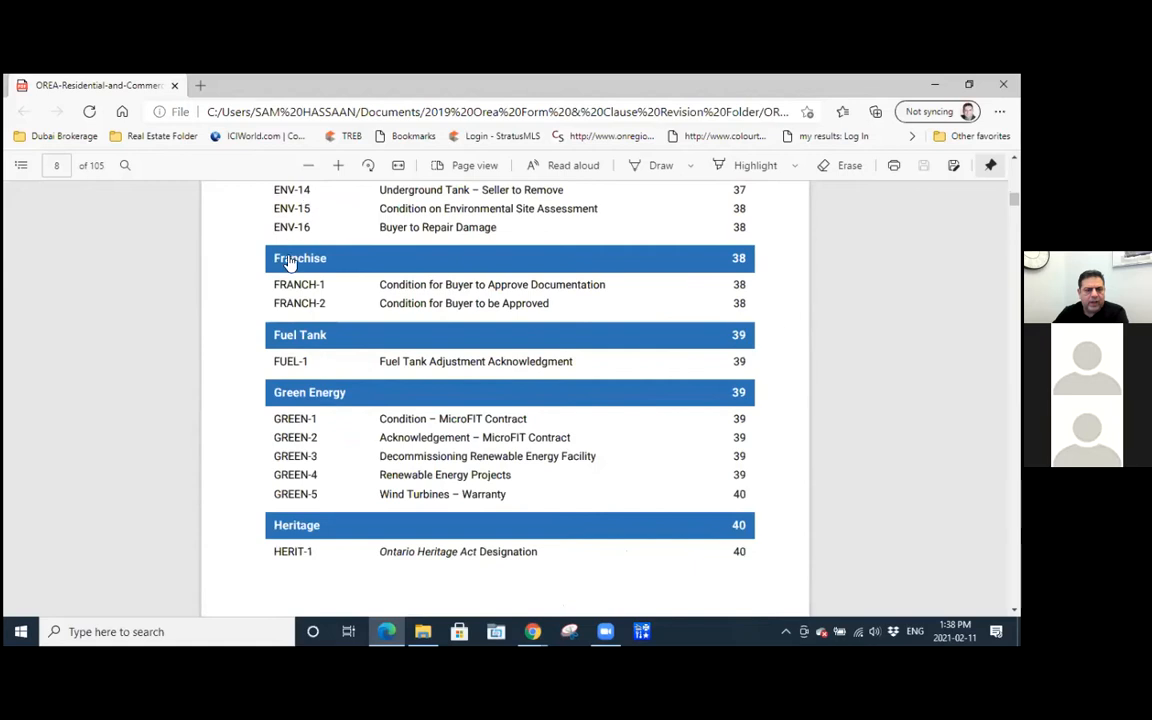
# Look up the ENV-12 Underground Tank – Compliance Warranty clause from the table of contents, then minimize the PDF.
pyautogui.scroll(3, 310, 320)
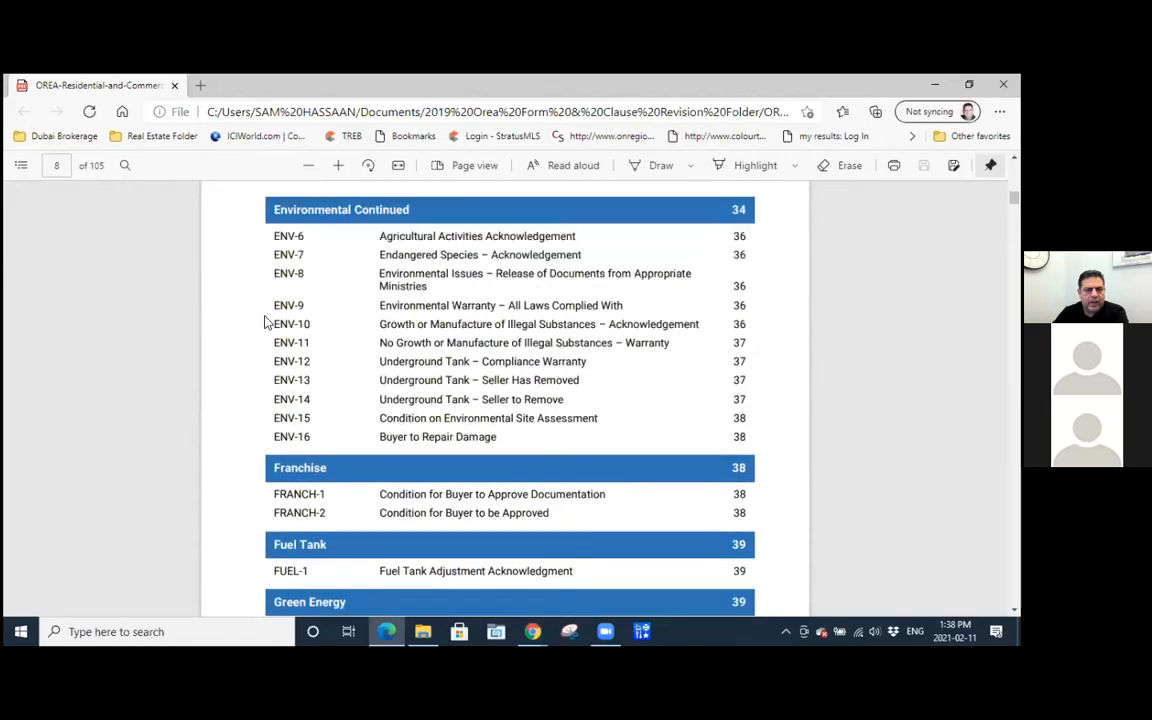
pyautogui.click(398, 367)
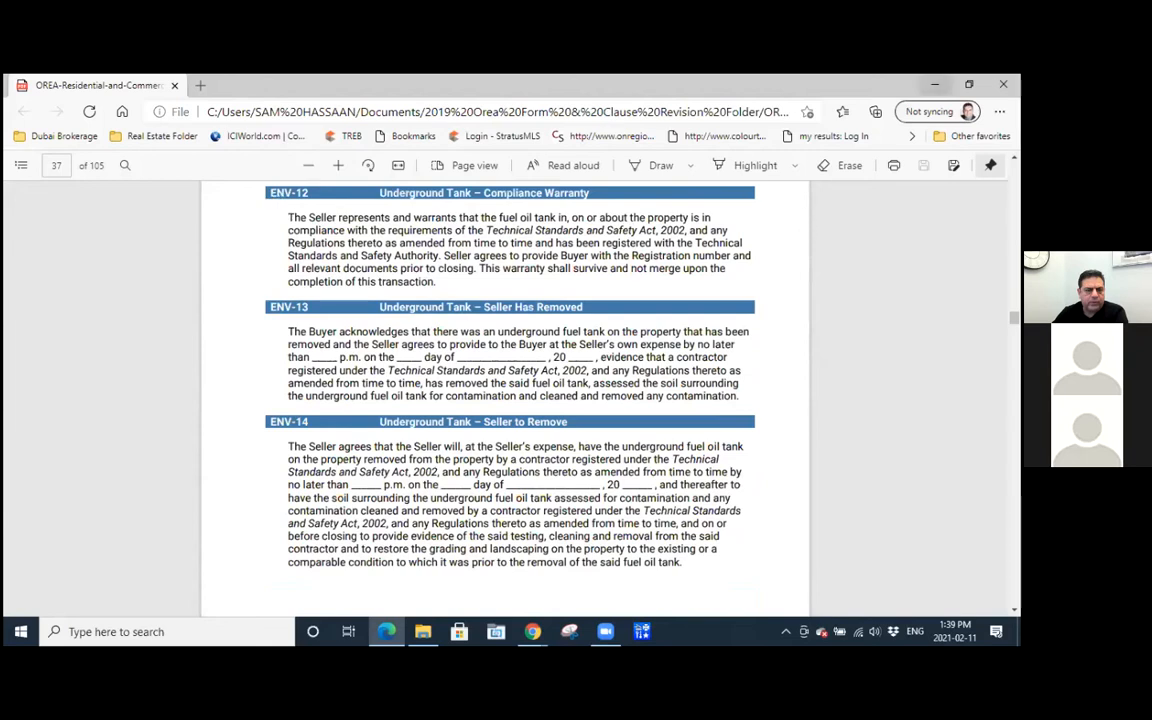
pyautogui.click(935, 84)
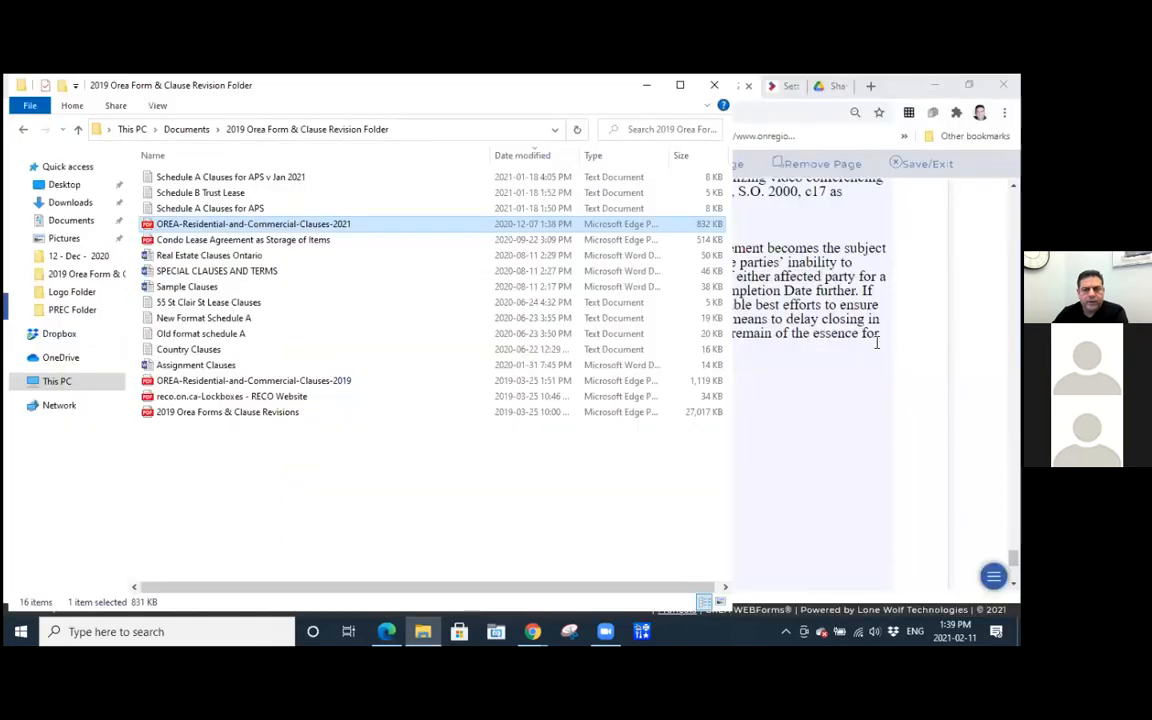
# Switch back to Schedule A in WEBForms, search the insertable clauses for env-12 and preview ENV-12 Underground Tank - Compliance Warranty.
pyautogui.hotkey('alt', 'Tab')
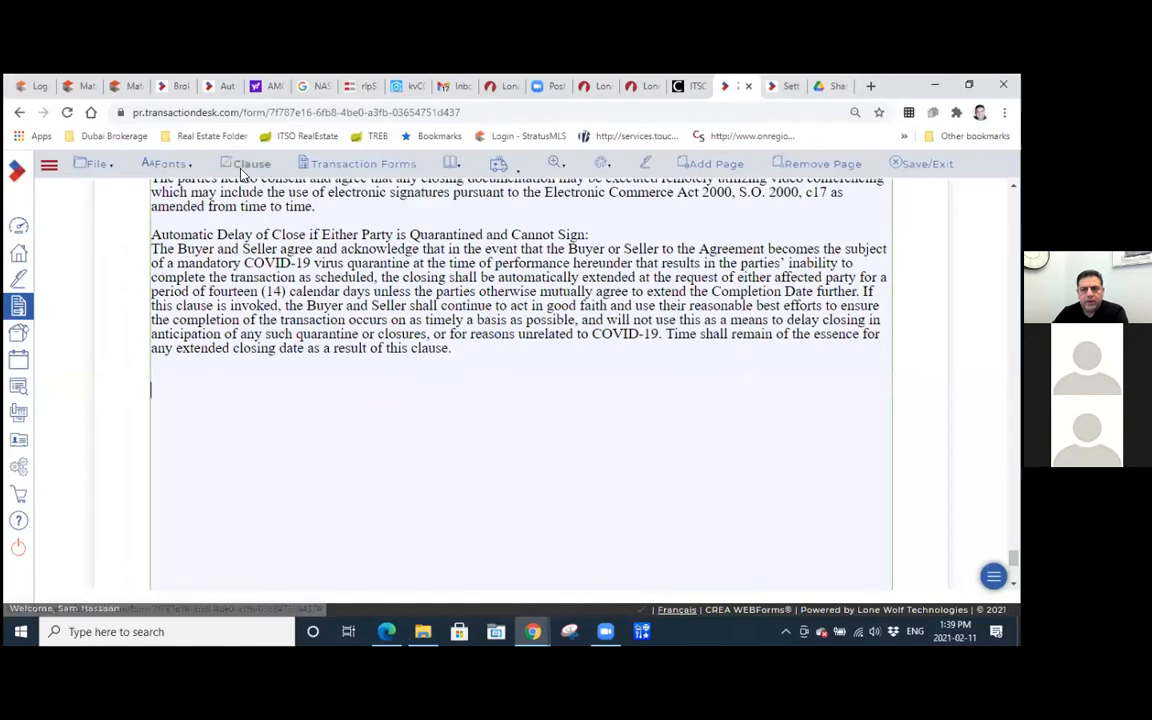
pyautogui.click(243, 164)
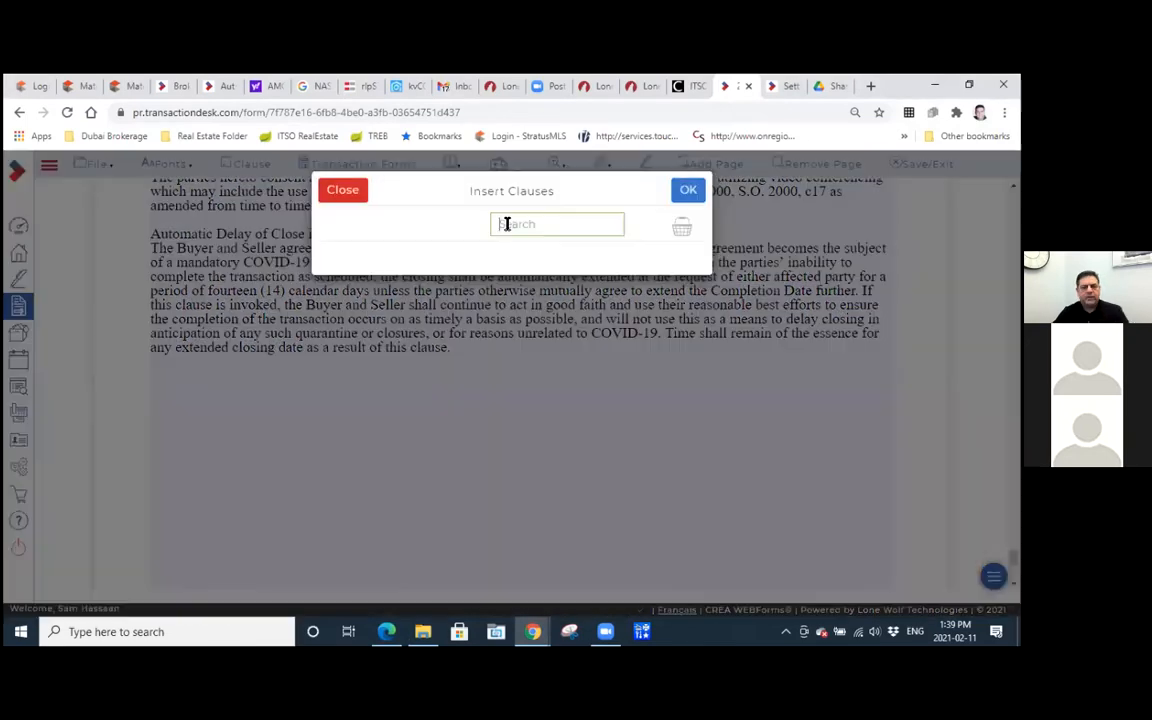
pyautogui.click(507, 224)
pyautogui.write('env-12')
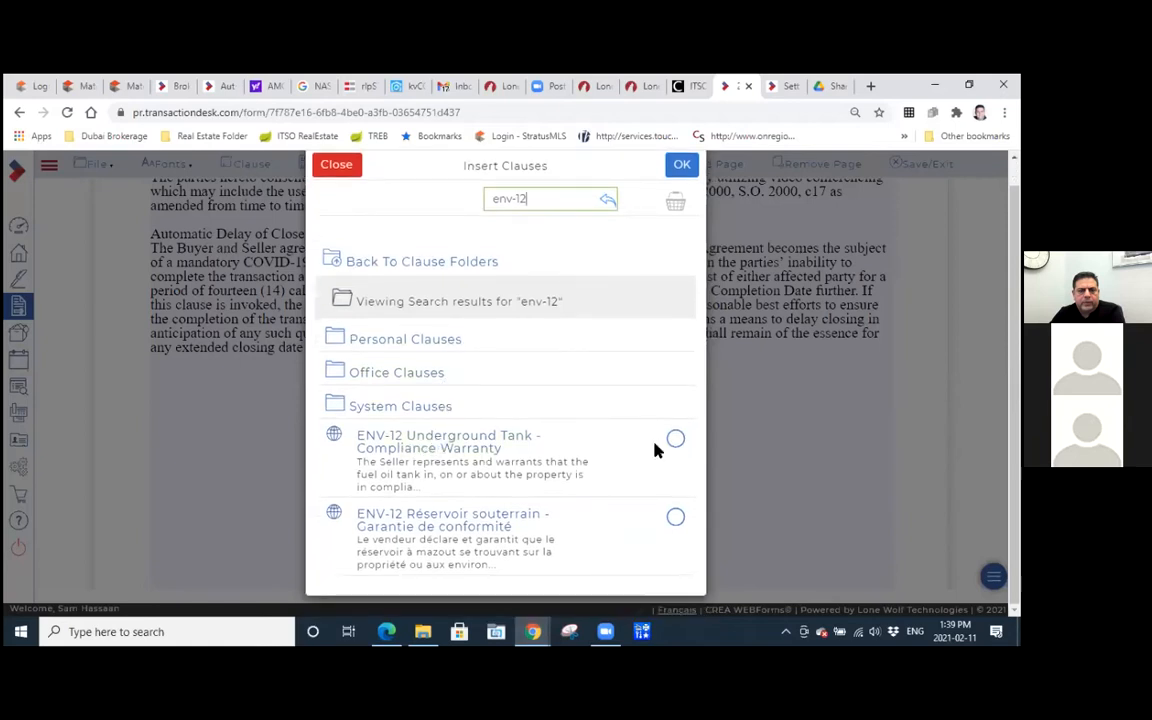
pyautogui.click(463, 442)
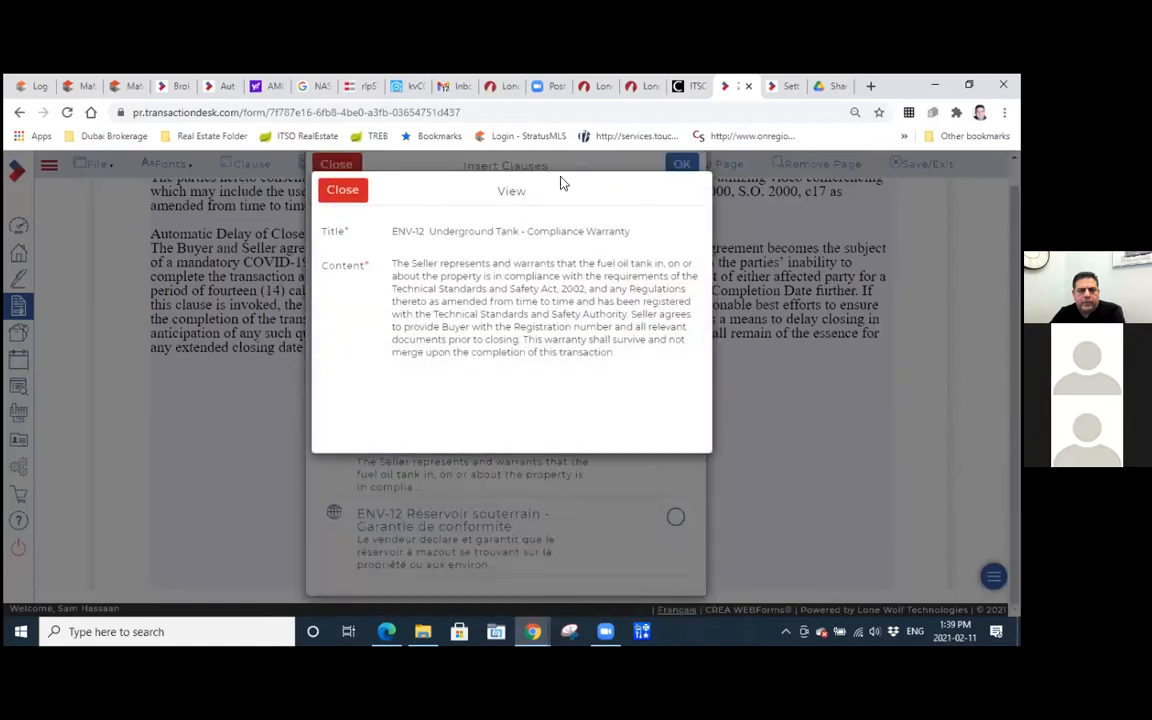
pyautogui.click(344, 190)
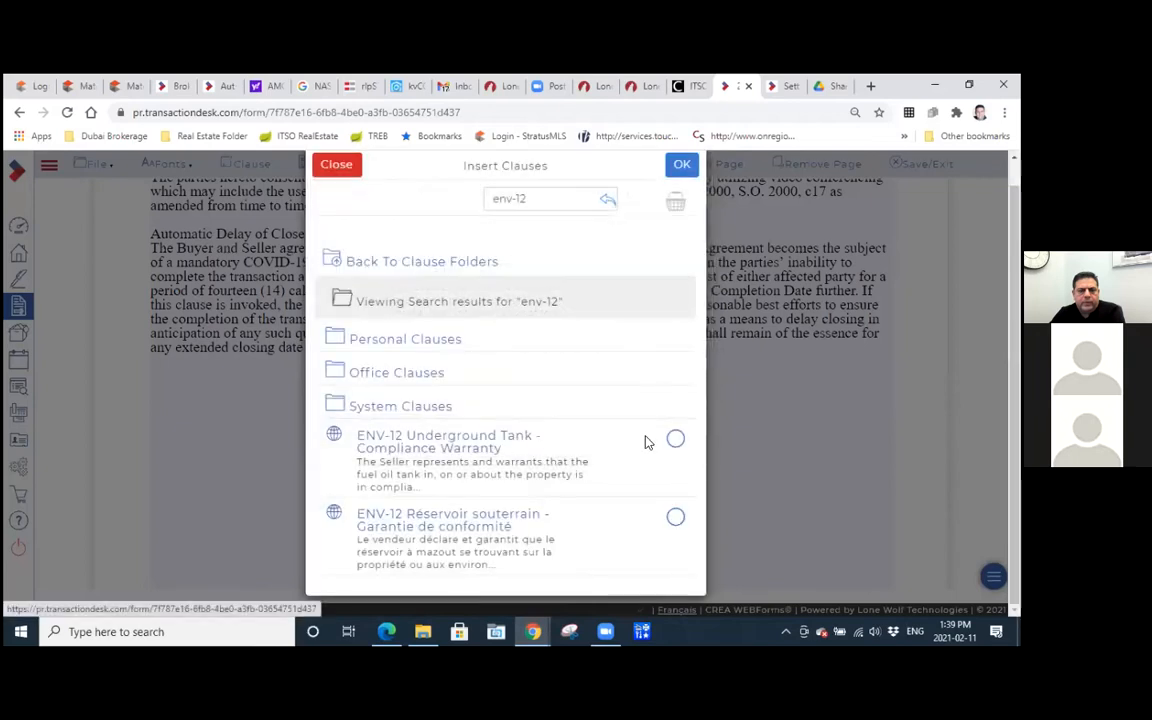
# Insert the English ENV-12 Underground Tank - Compliance Warranty clause below the COVID-19 clauses in Schedule A.
pyautogui.click(676, 442)
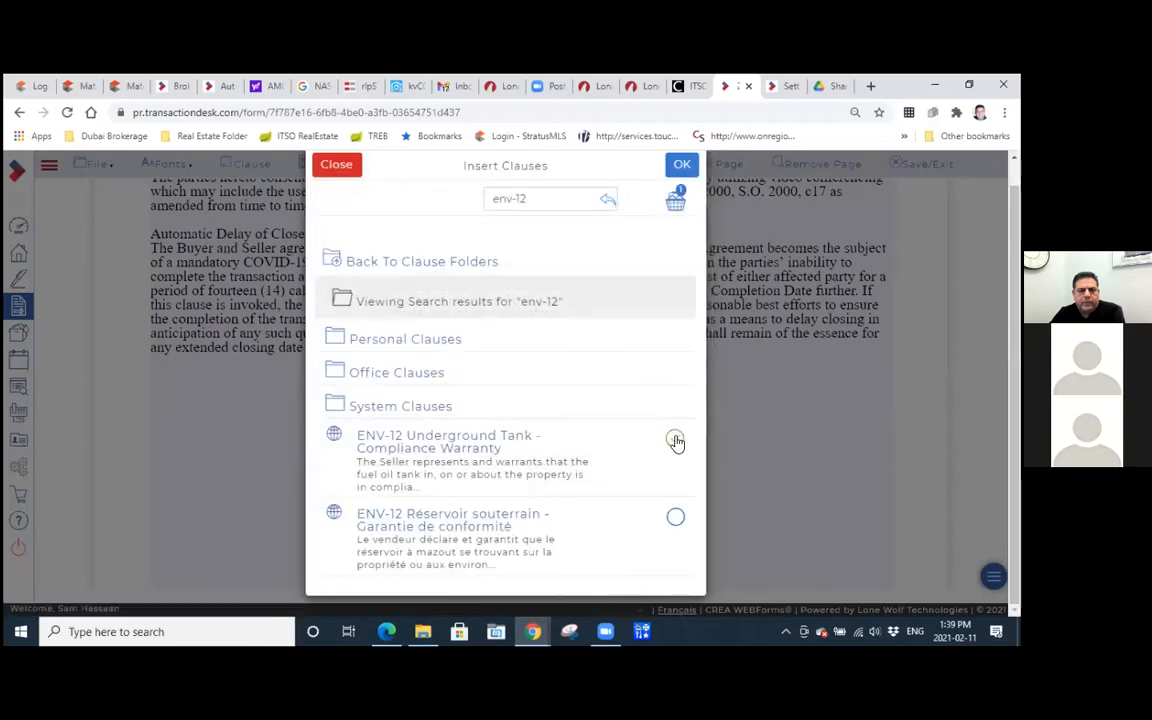
pyautogui.click(681, 168)
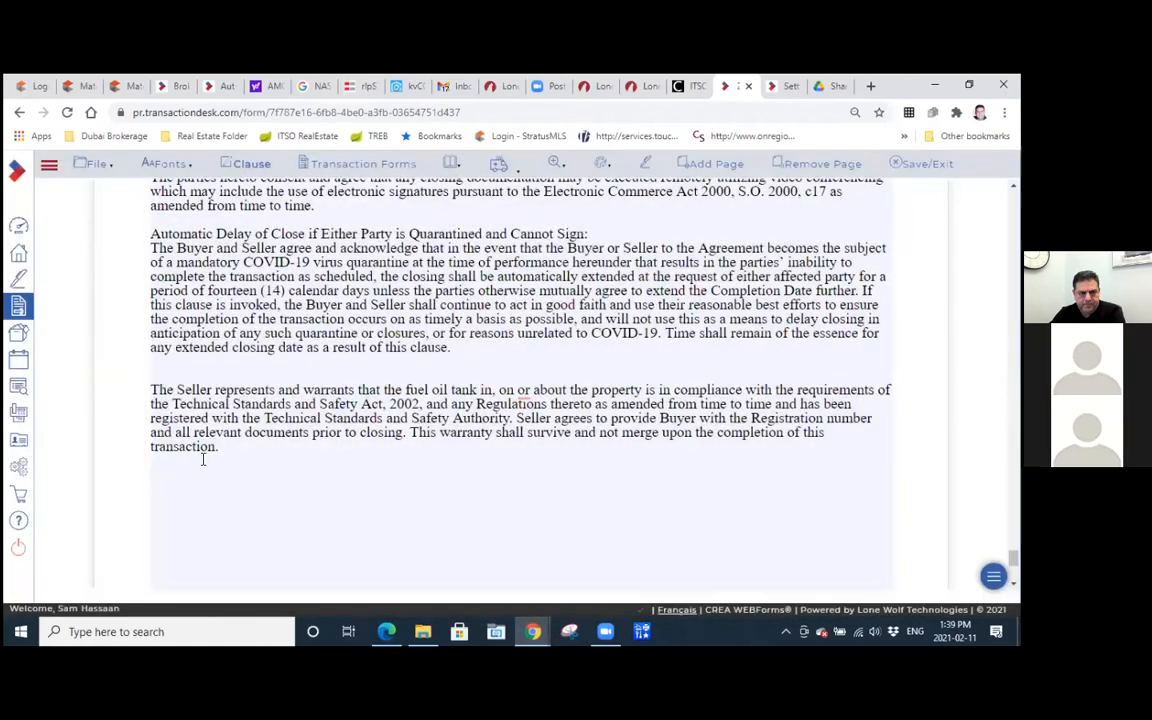
pyautogui.click(262, 464)
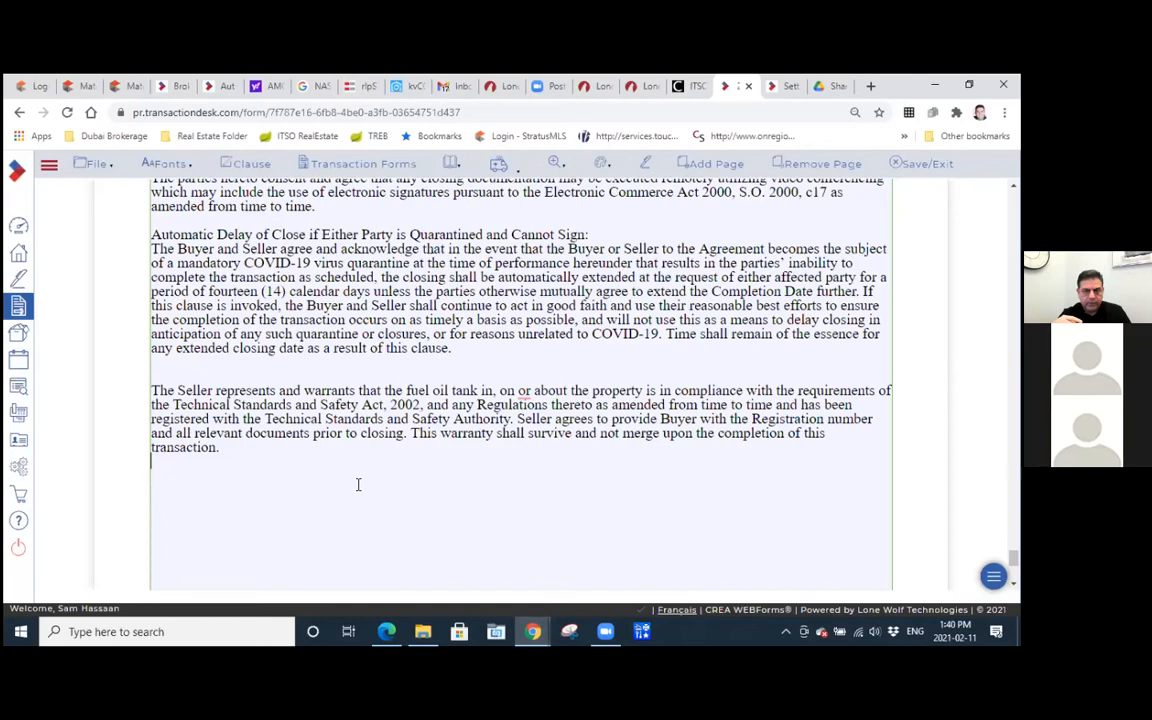
# Check the upper part of Schedule A, then save and exit Form 100.
pyautogui.scroll(3, 345, 517)
pyautogui.scroll(1, 345, 517)
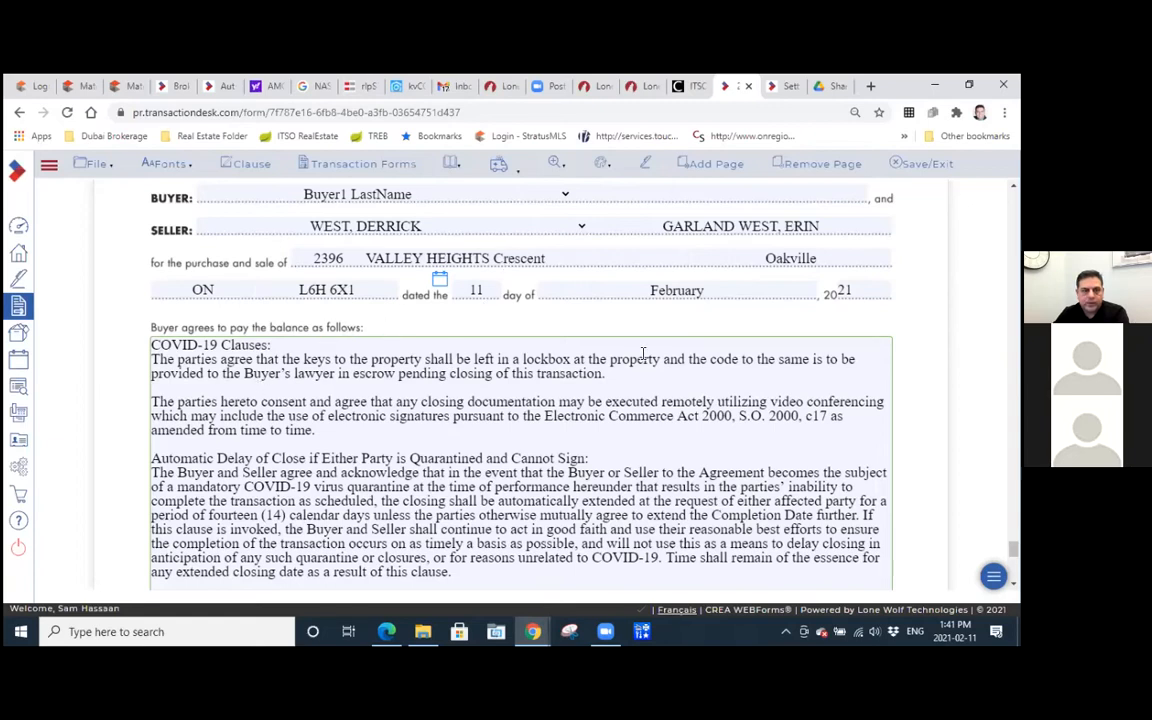
pyautogui.click(928, 164)
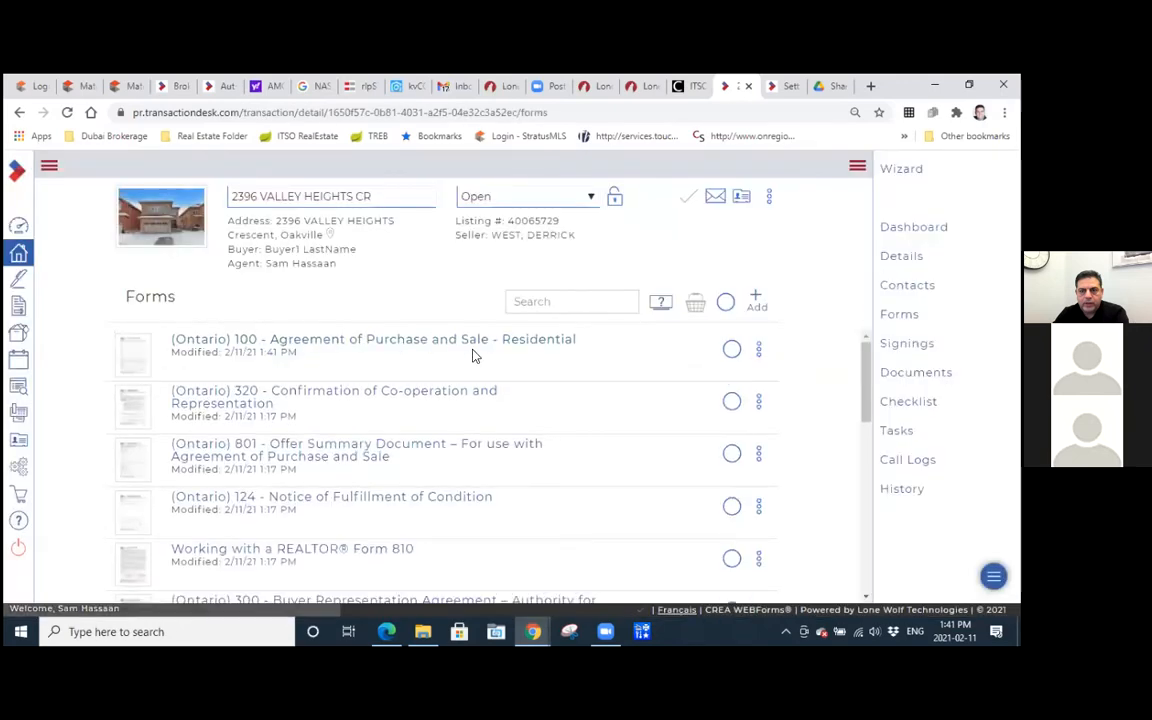
# Open the transaction's documents and preview Deal INFO Sheet Editable Version 052020.pdf and Deposit Receipt 2018.pdf.
pyautogui.click(901, 375)
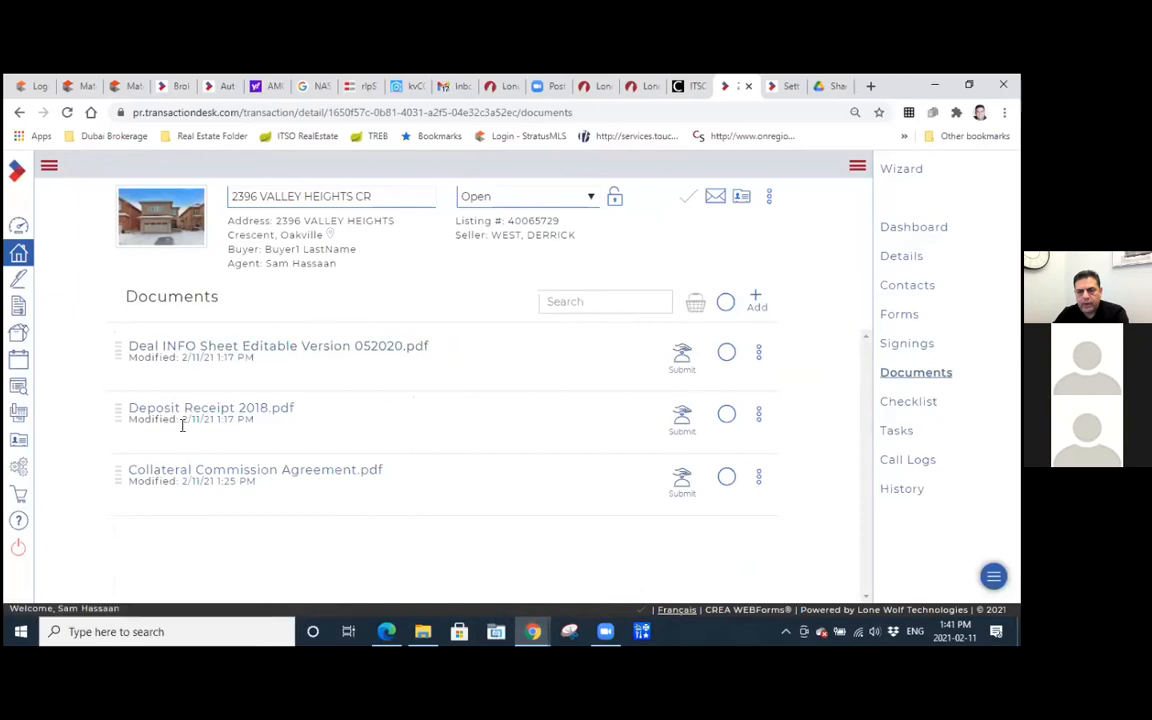
pyautogui.click(233, 350)
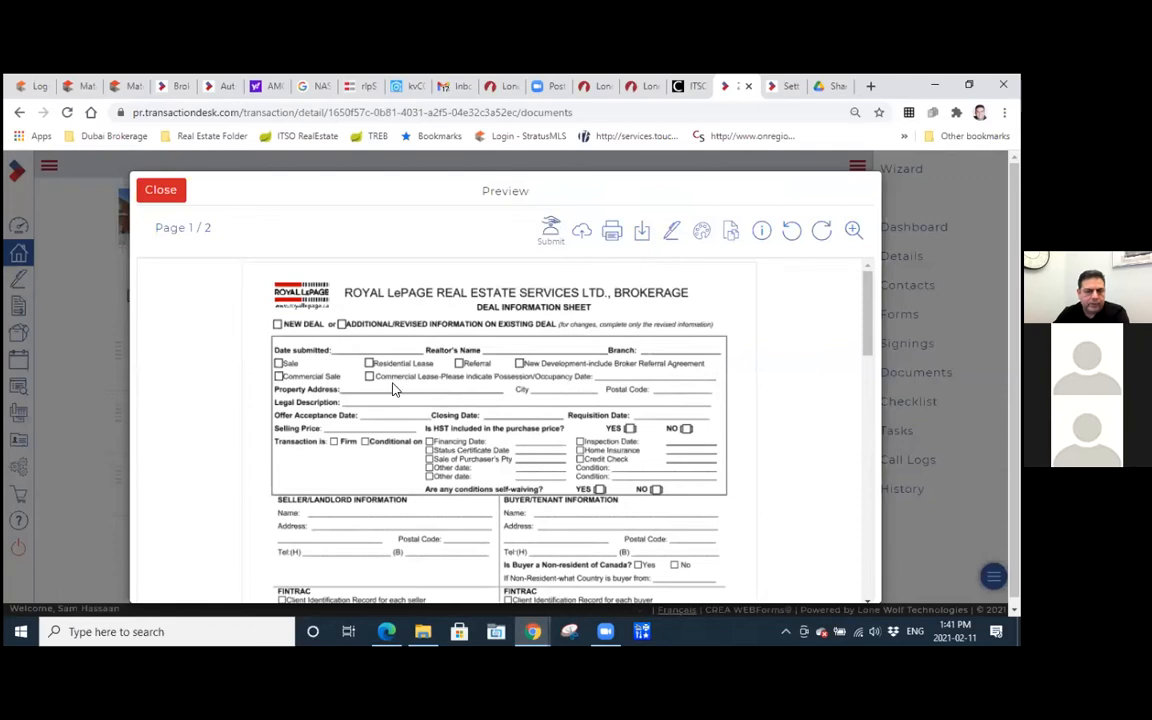
pyautogui.click(167, 193)
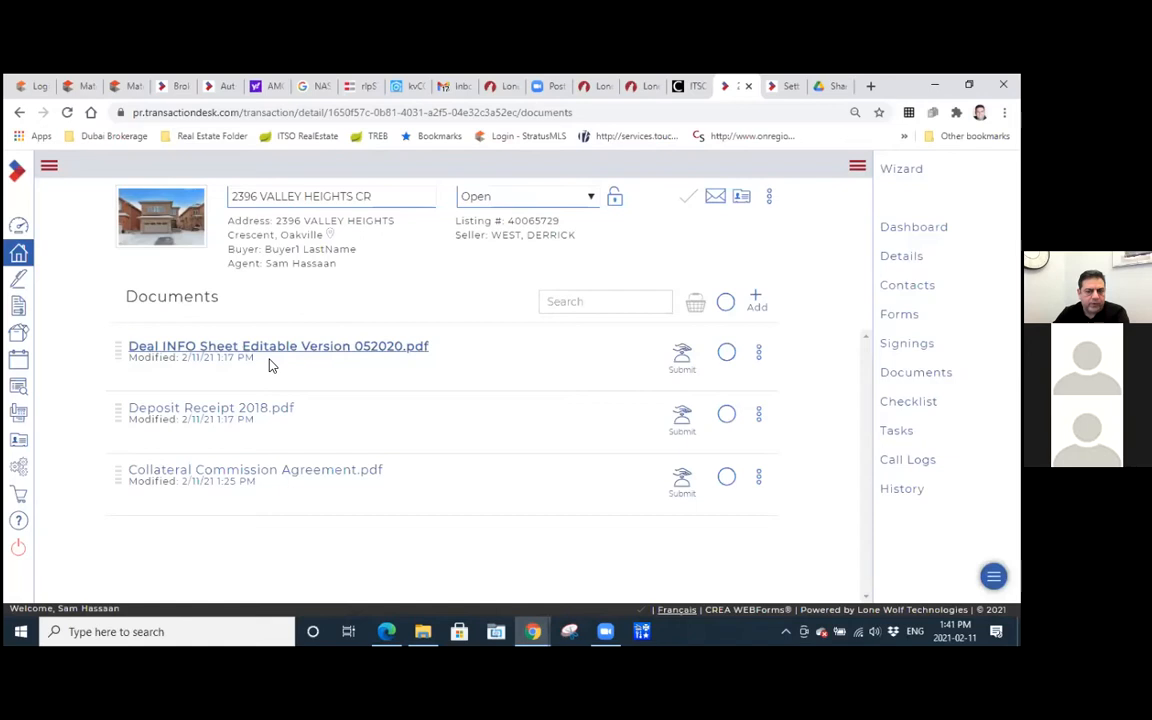
pyautogui.click(228, 413)
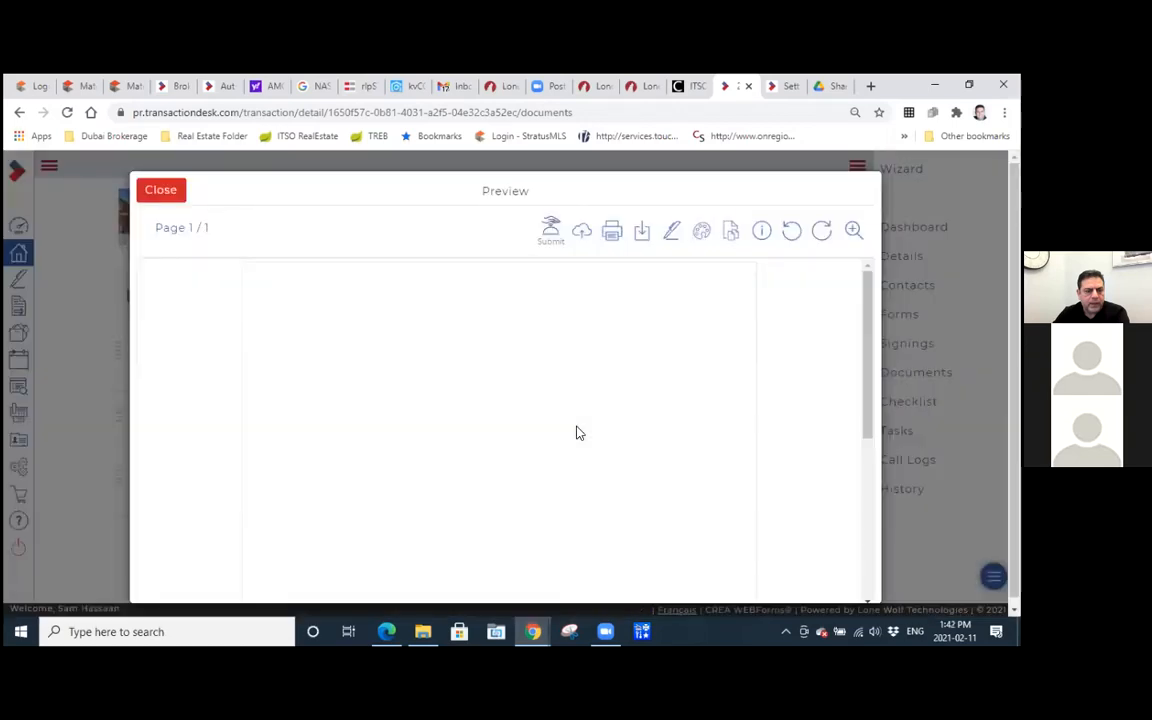
pyautogui.scroll(-3, 576, 432)
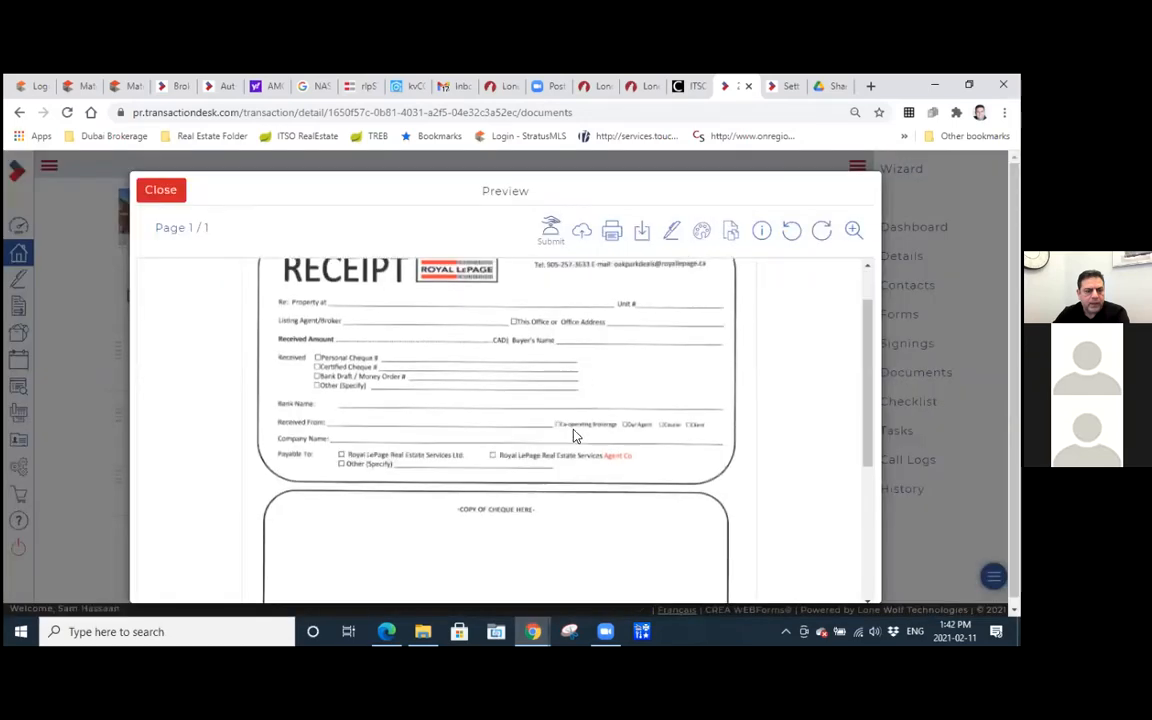
pyautogui.click(165, 193)
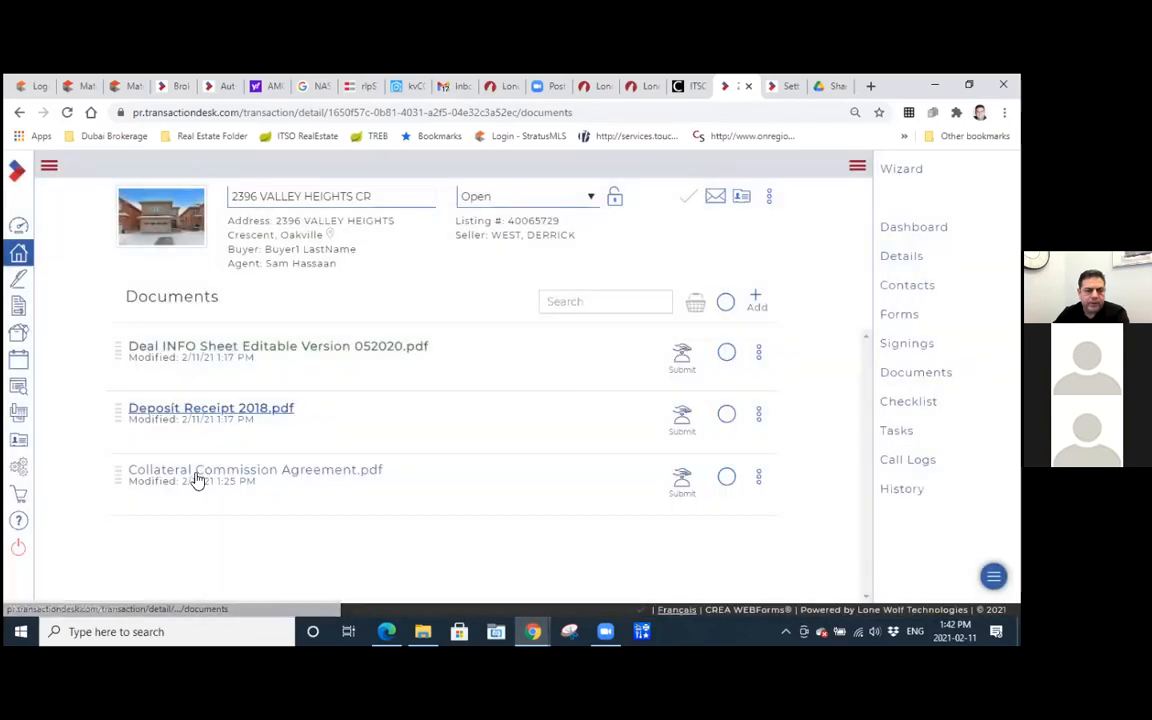
# Preview Collateral Commission Agreement.pdf through to its signature section and close the preview.
pyautogui.click(198, 473)
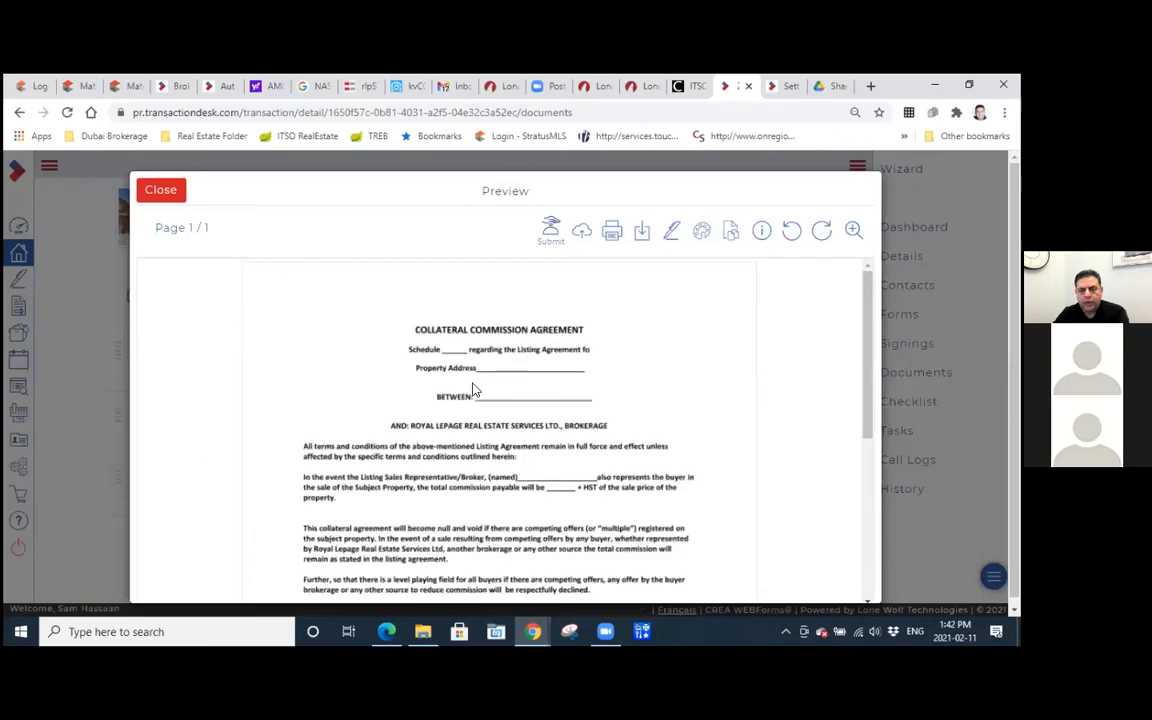
pyautogui.scroll(-3, 473, 391)
pyautogui.scroll(-1, 471, 391)
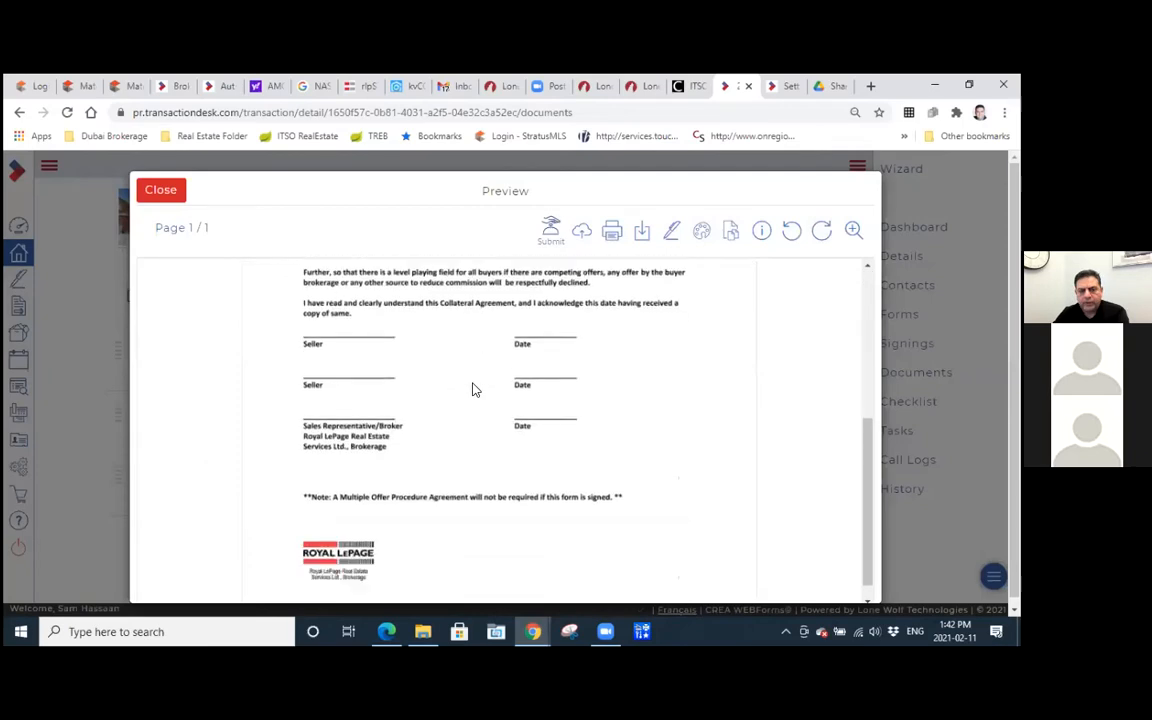
pyautogui.scroll(5, 474, 391)
pyautogui.click(160, 190)
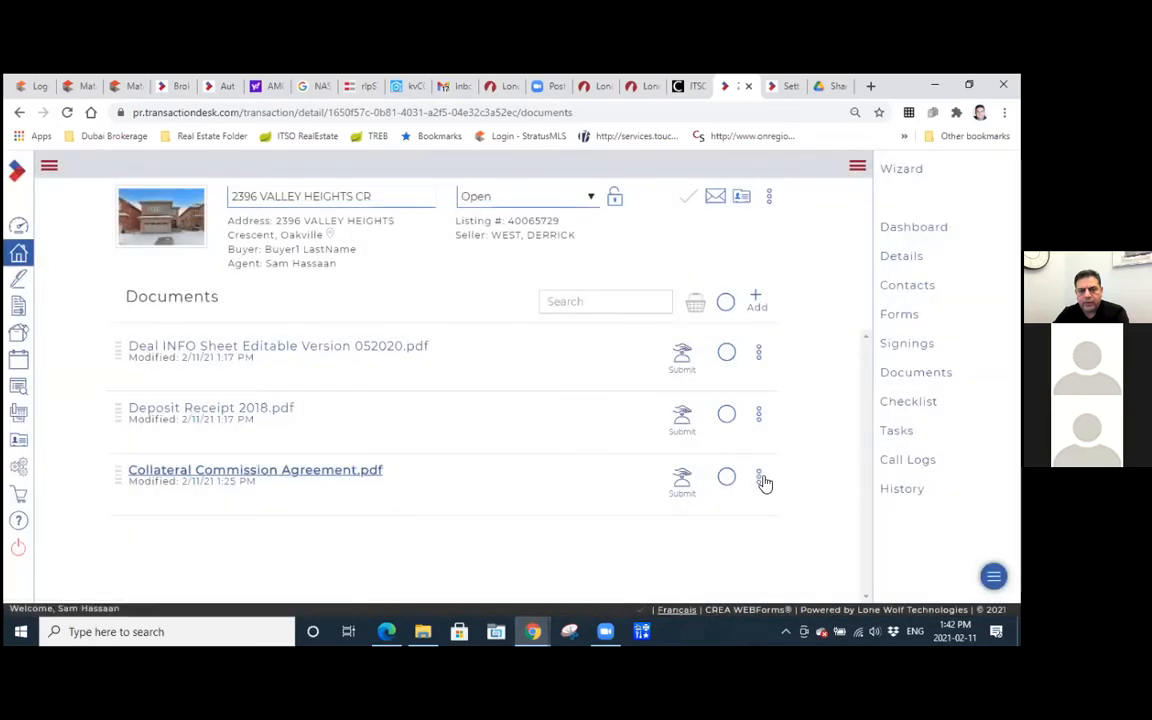
# Delete Collateral Commission Agreement.pdf from the transaction's documents.
pyautogui.click(760, 479)
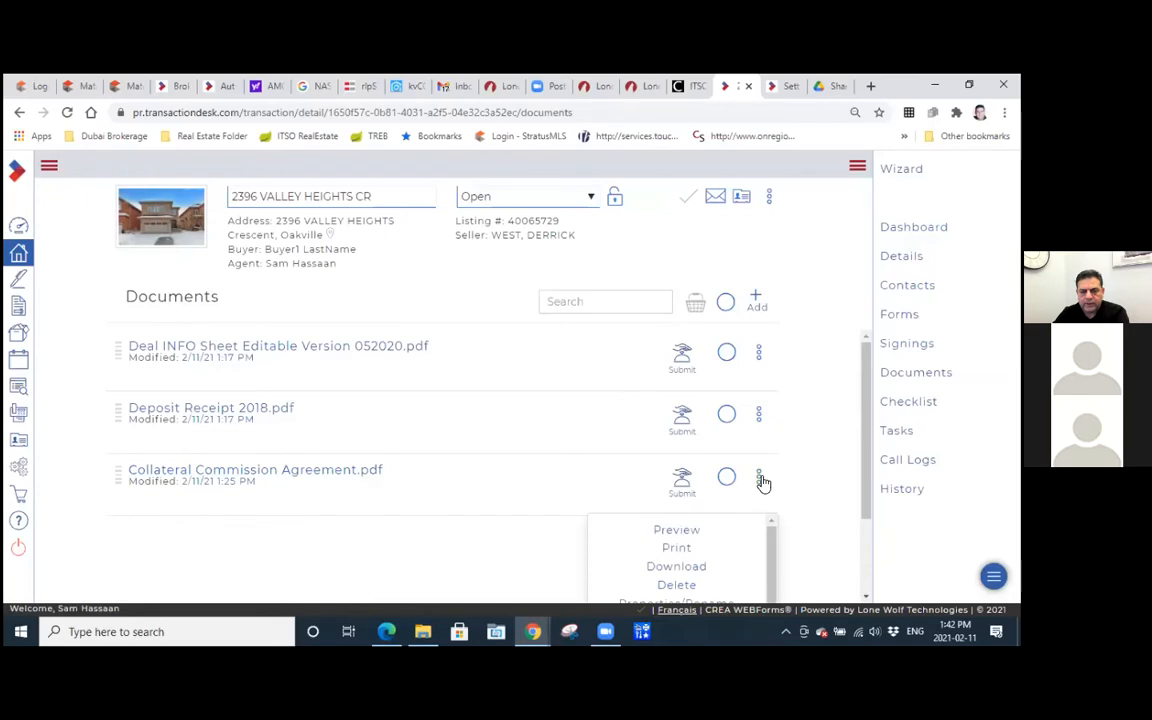
pyautogui.scroll(-1, 762, 480)
pyautogui.scroll(-1, 700, 486)
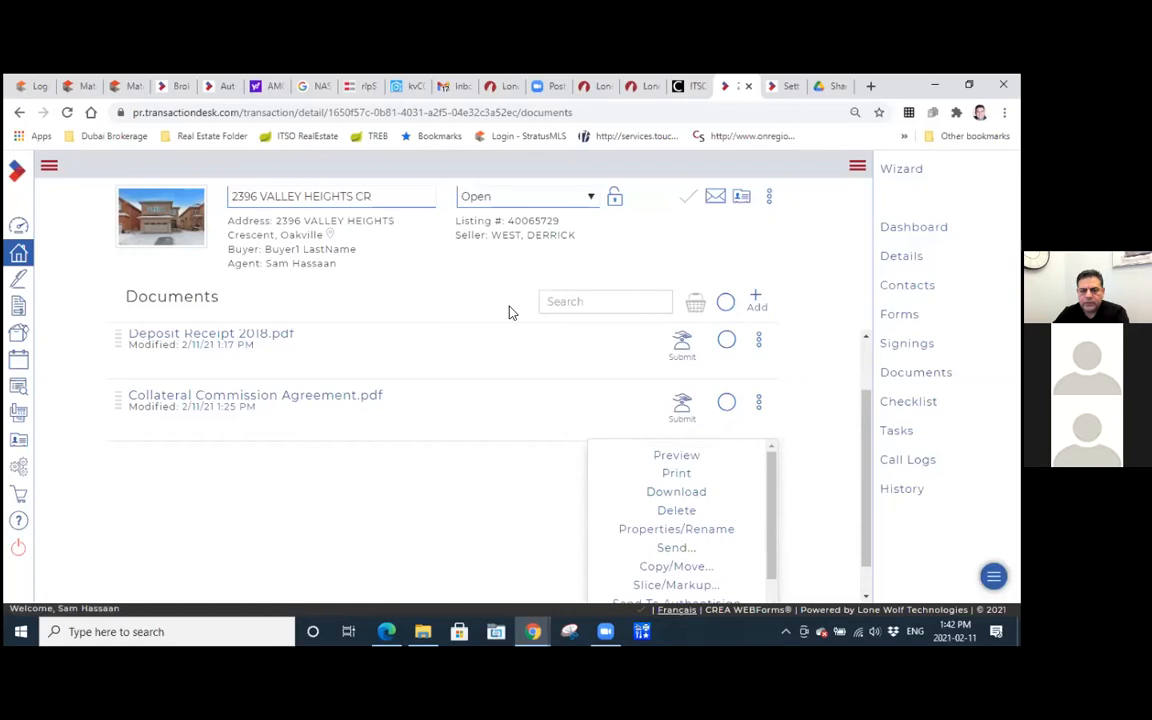
pyautogui.click(674, 510)
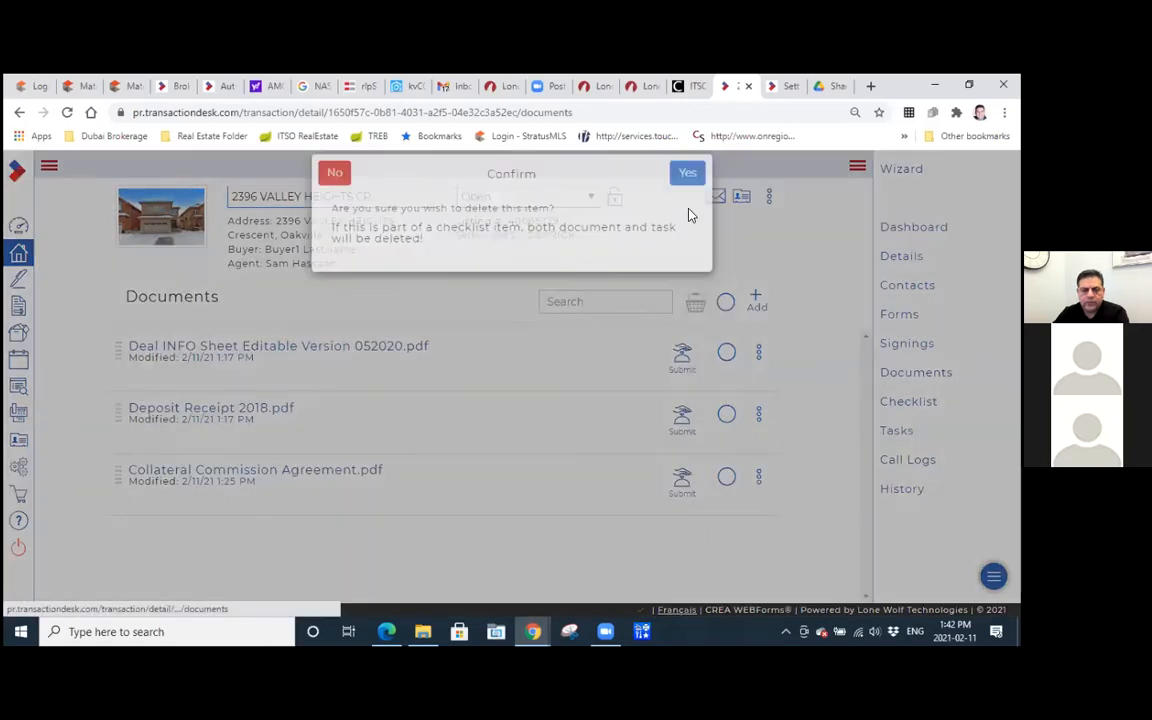
pyautogui.click(688, 190)
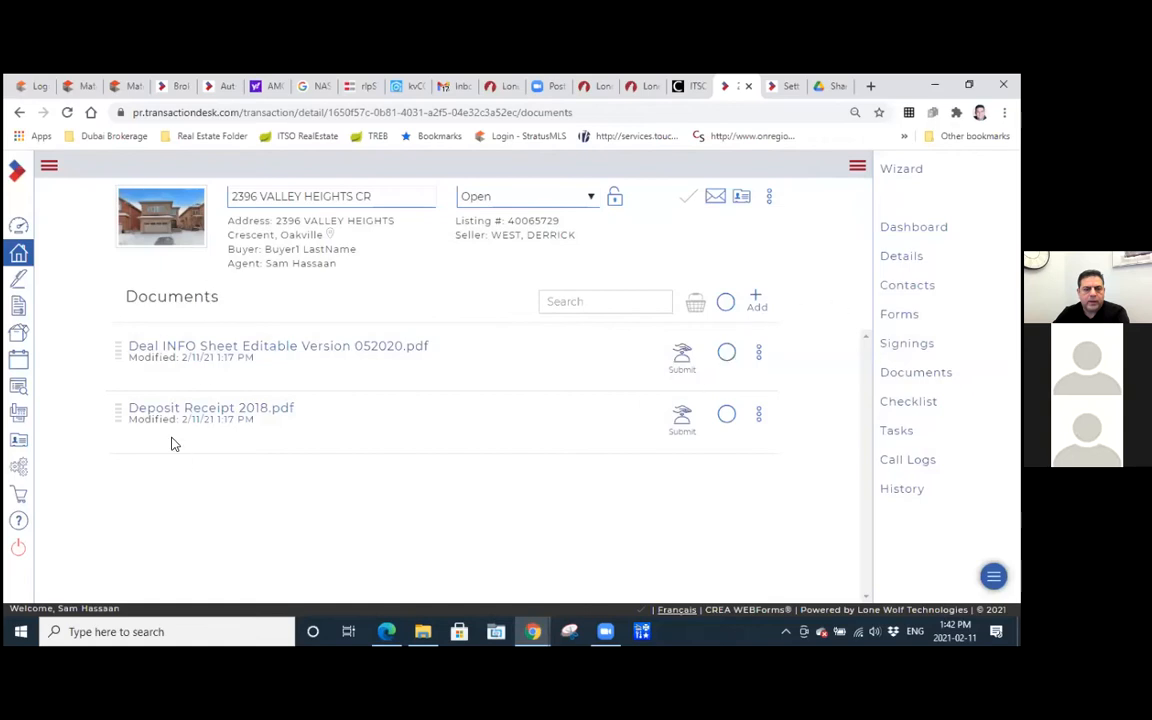
# Visit the transactions list and Member Dashboard, then reopen the most recently modified Residential Sale transaction.
pyautogui.click(18, 256)
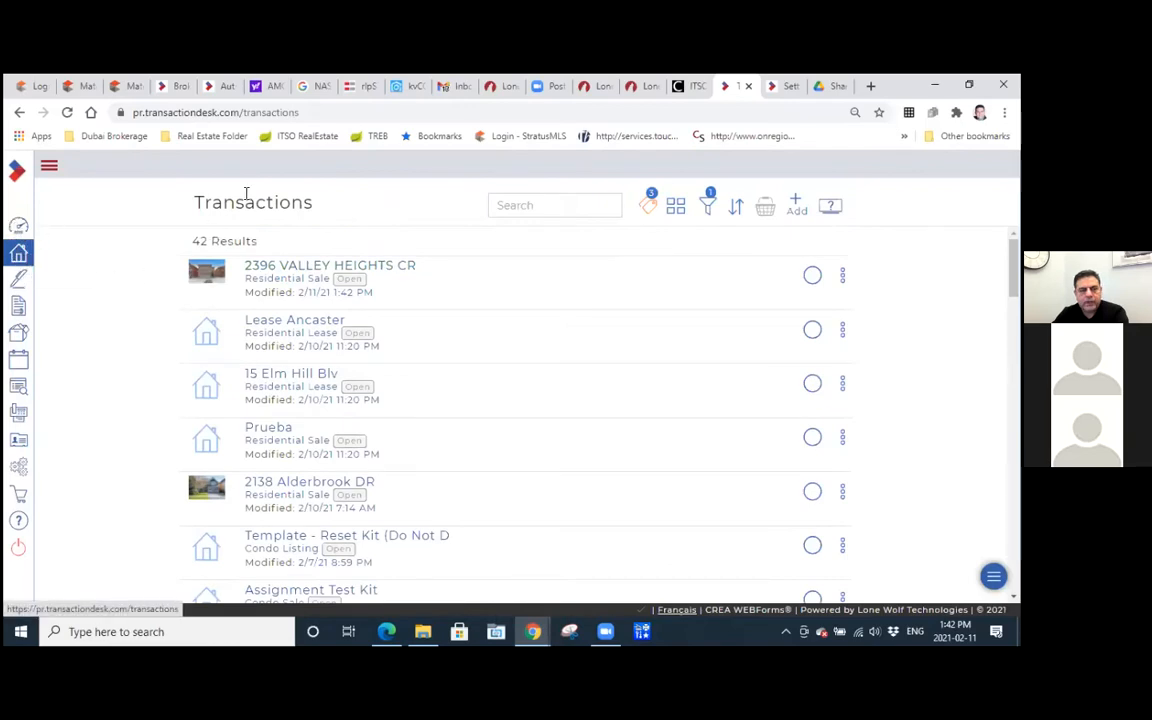
pyautogui.click(18, 224)
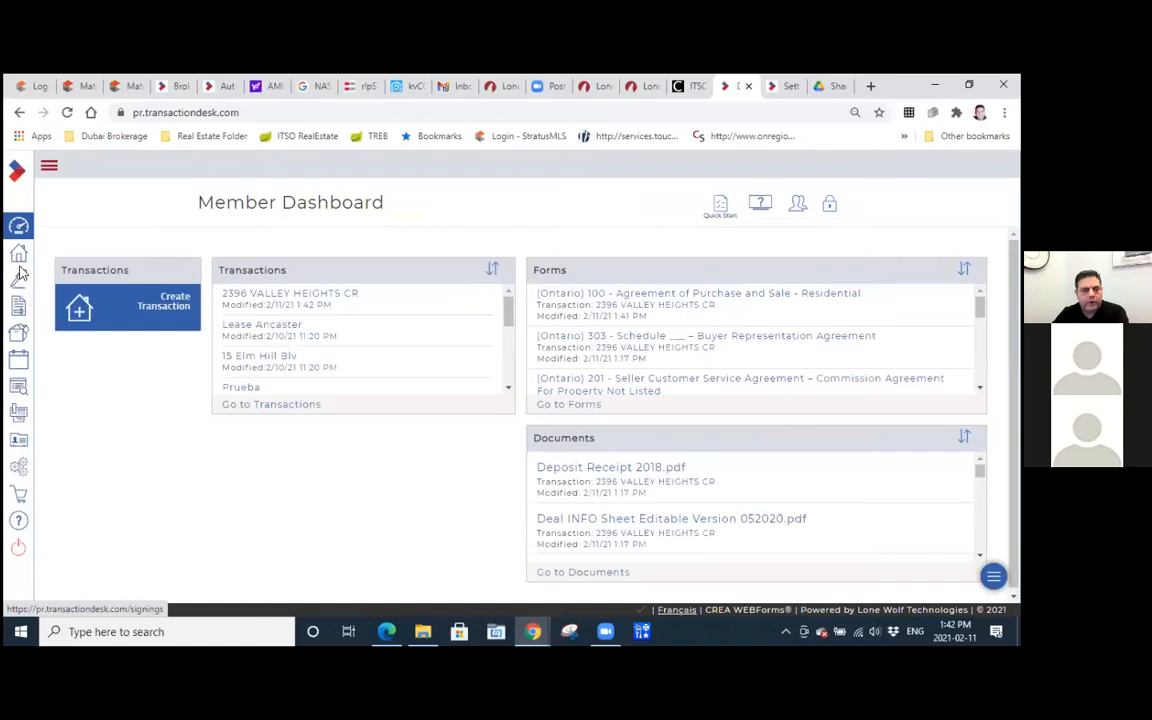
pyautogui.click(18, 257)
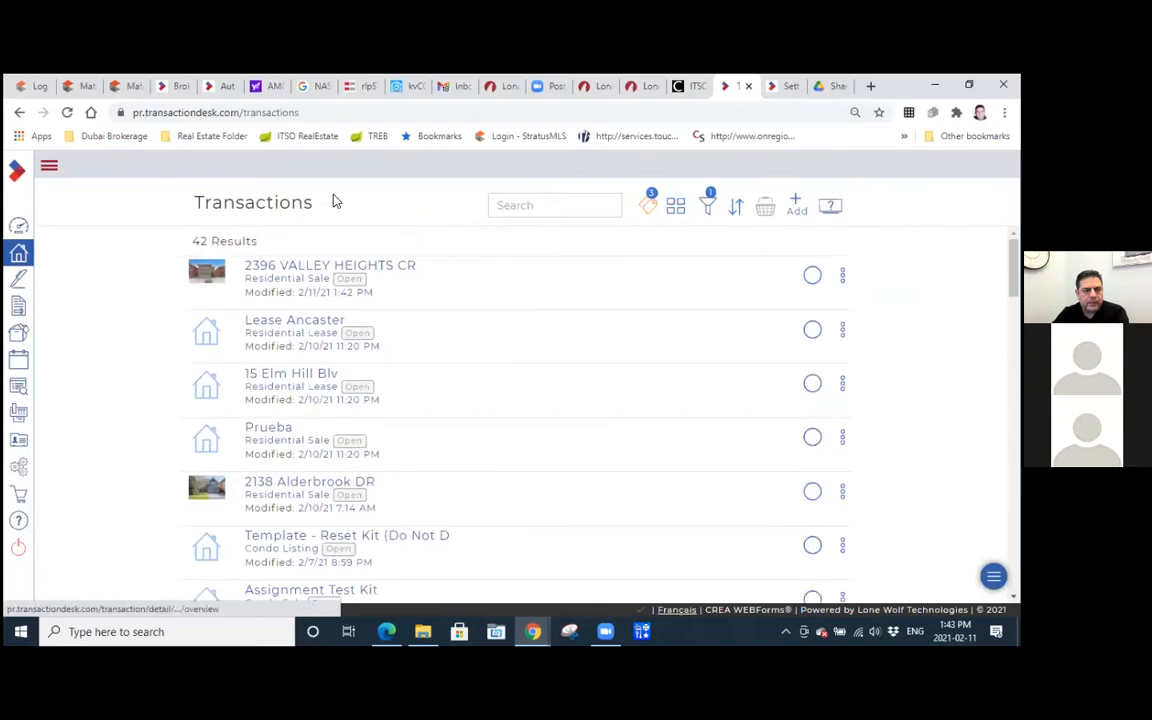
pyautogui.click(307, 272)
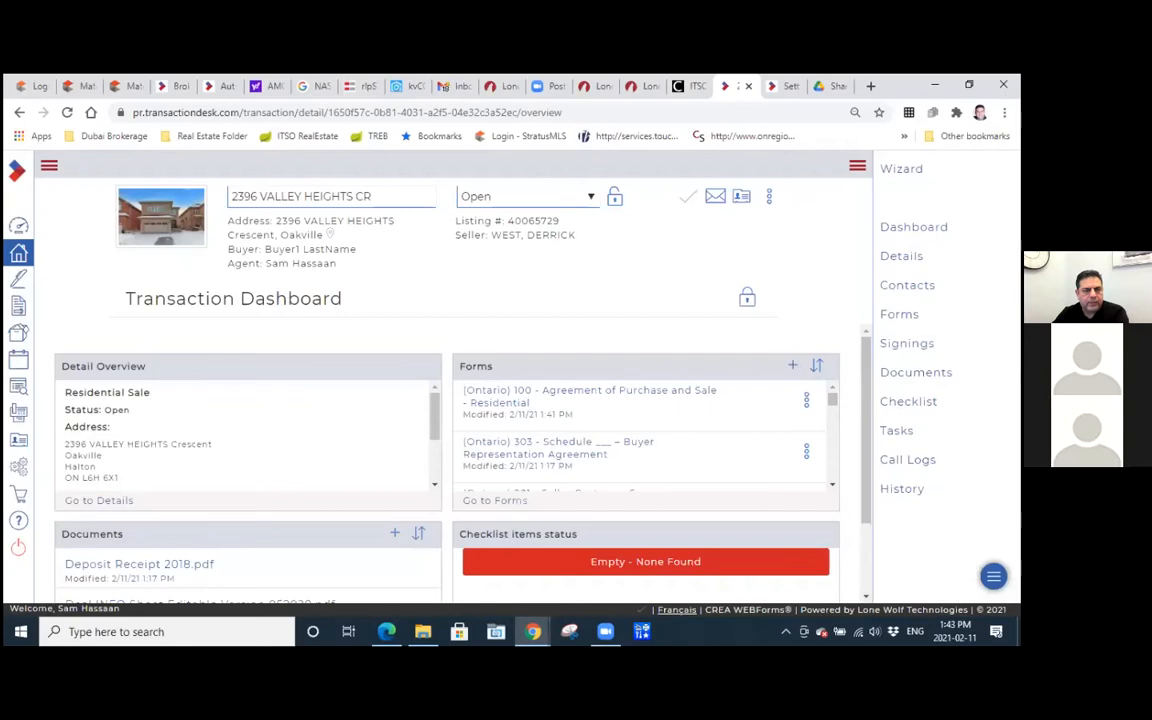
# Open Form 124 - Notice of Fulfillment of Condition from the transaction's forms and add a blank line above the Home Inspection Condition.
pyautogui.click(902, 317)
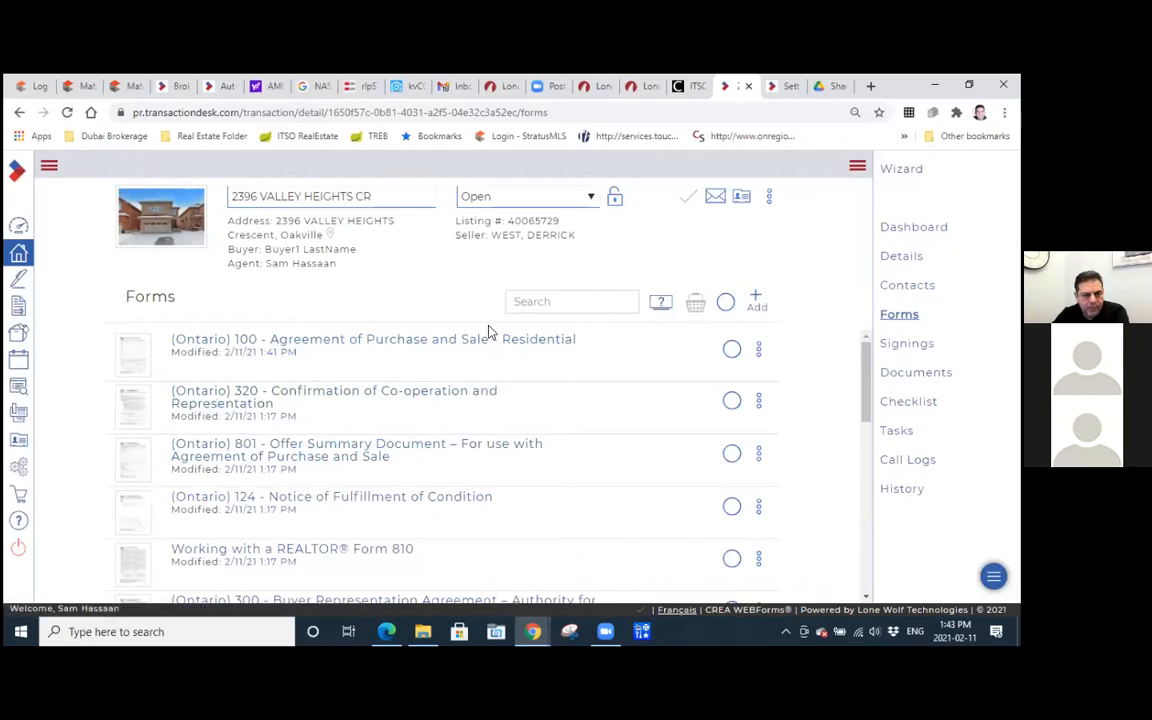
pyautogui.click(316, 500)
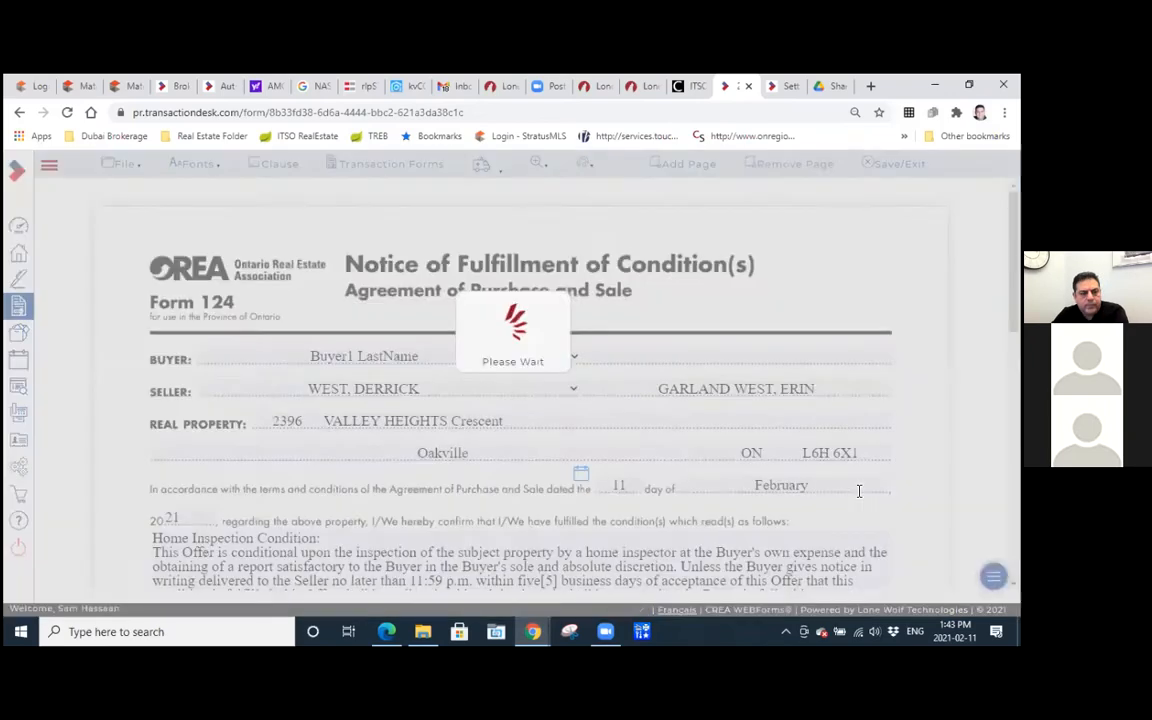
pyautogui.scroll(-3, 307, 445)
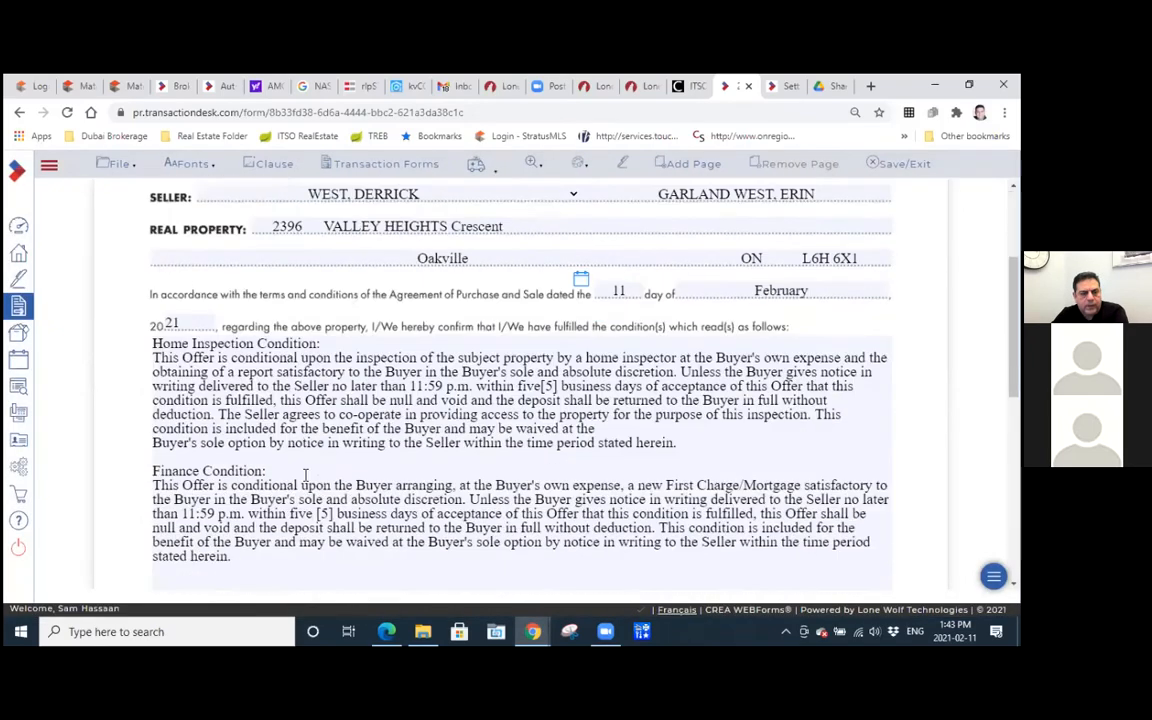
pyautogui.scroll(-1, 128, 340)
pyautogui.click(154, 314)
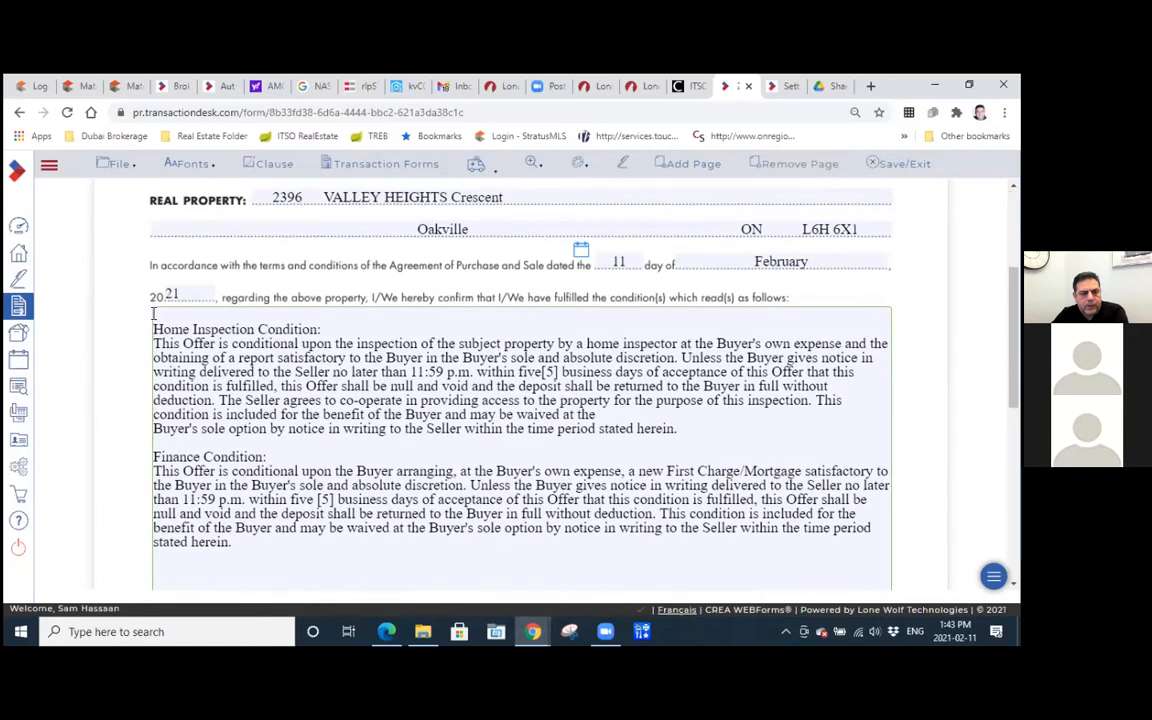
# Remove the stray line break before "Buyer's sole option" in the Home Inspection Condition and add a blank line above the Finance Condition.
pyautogui.click(155, 428)
pyautogui.press('BackSpace')
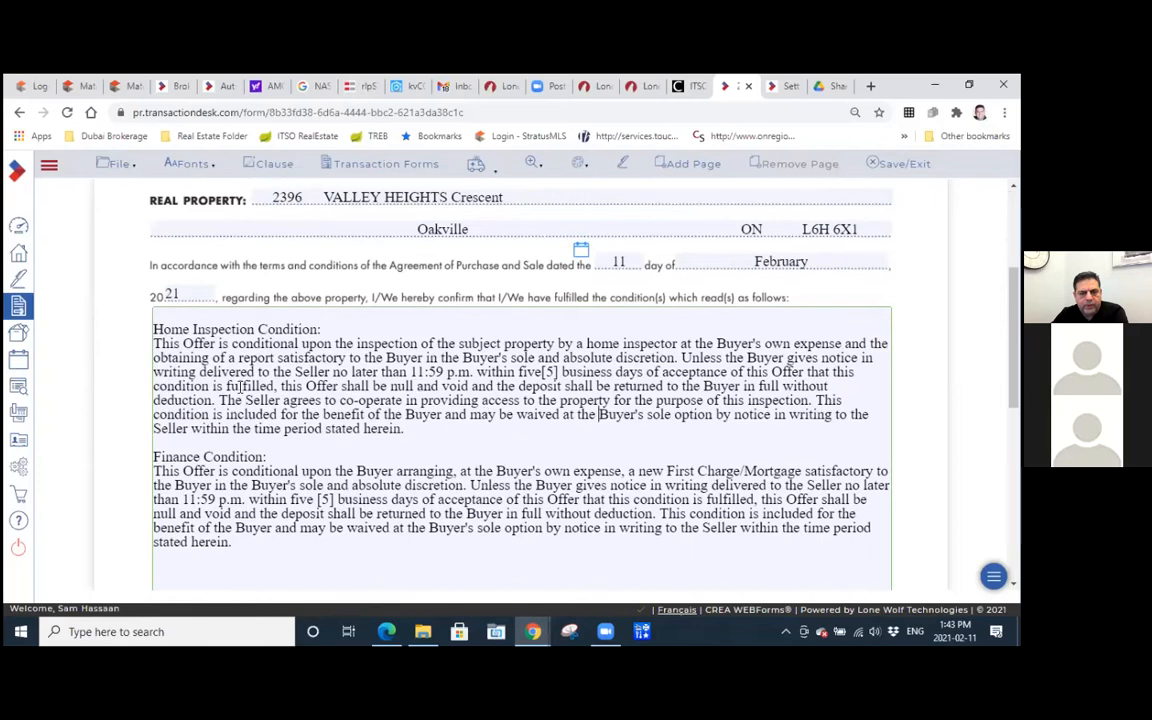
pyautogui.click(176, 438)
pyautogui.press('Return')
pyautogui.scroll(-1, 337, 406)
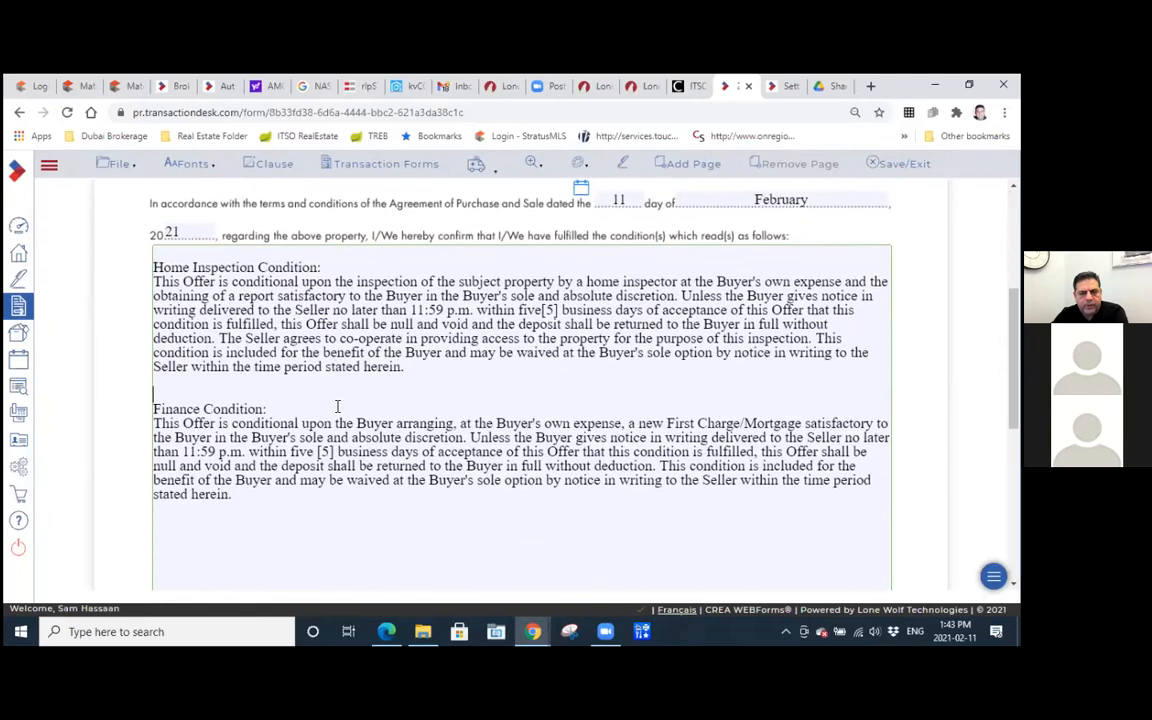
pyautogui.scroll(-2, 337, 406)
pyautogui.scroll(2, 337, 406)
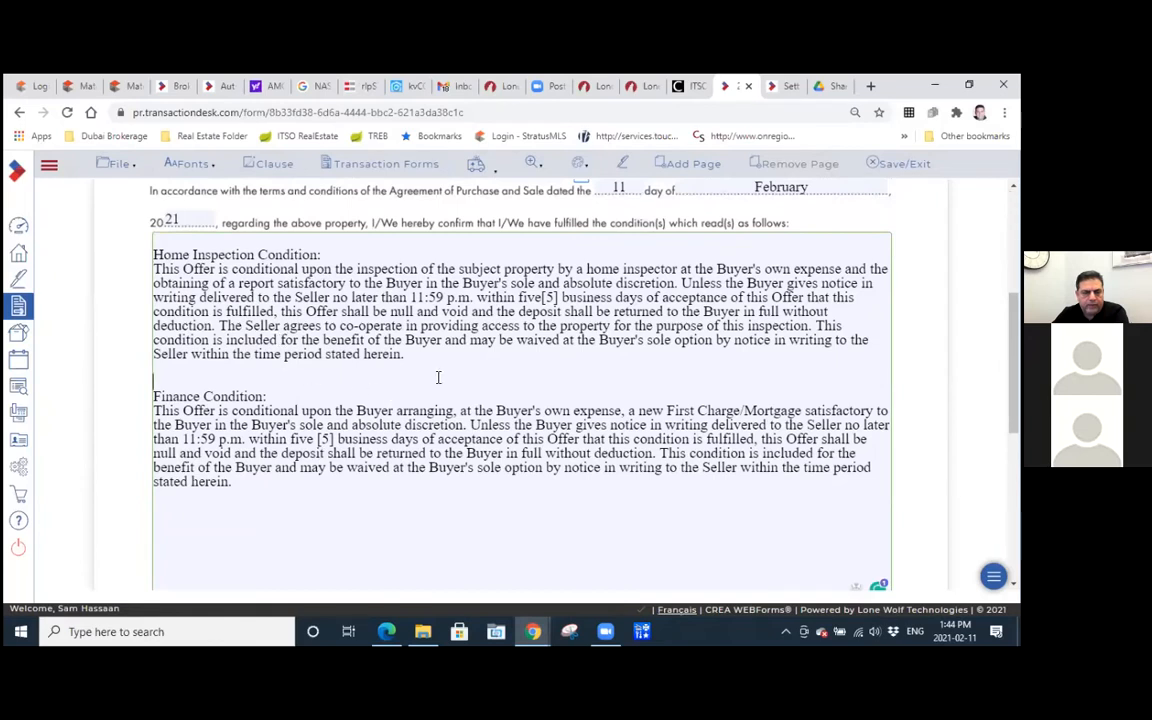
pyautogui.scroll(-1, 438, 377)
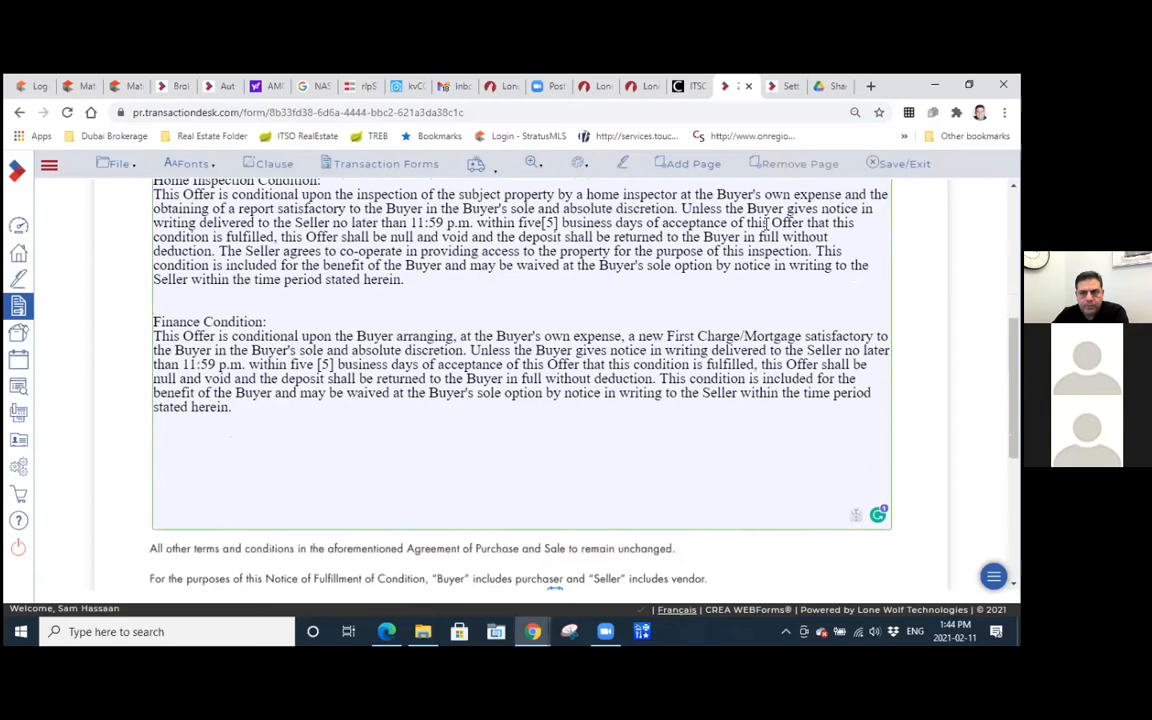
# Review the conditions and signature areas of Form 124 and add an extra page to the form.
pyautogui.scroll(3, 855, 432)
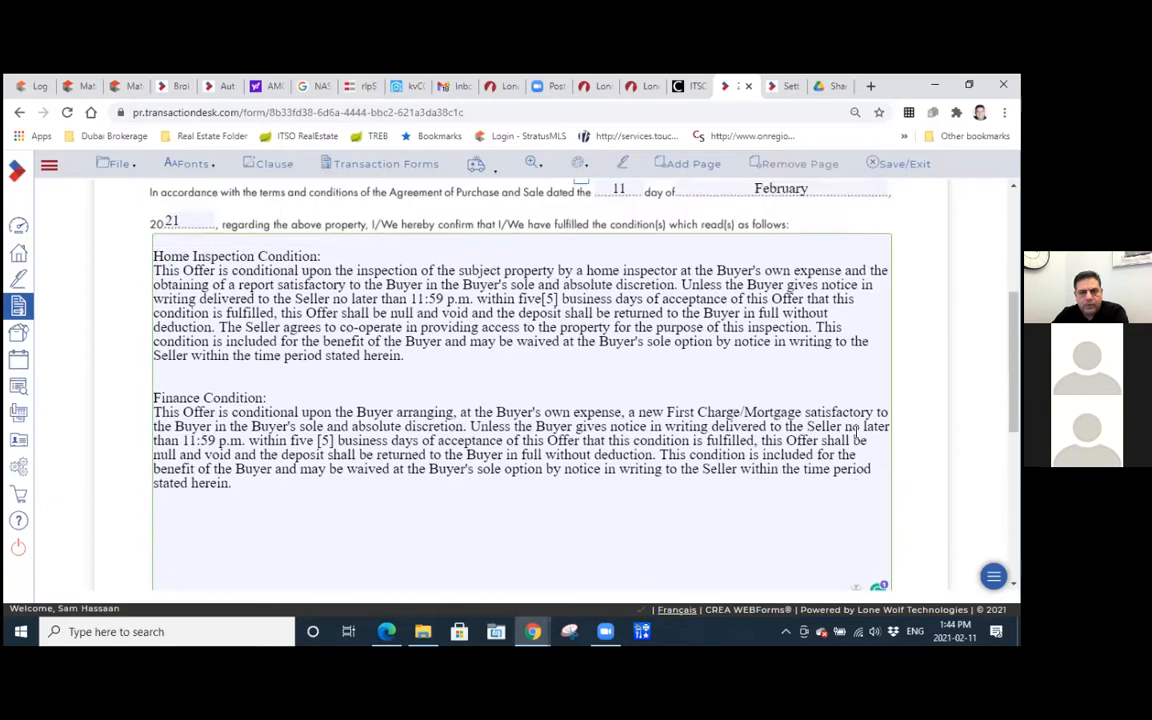
pyautogui.scroll(2, 465, 292)
pyautogui.scroll(-5, 465, 292)
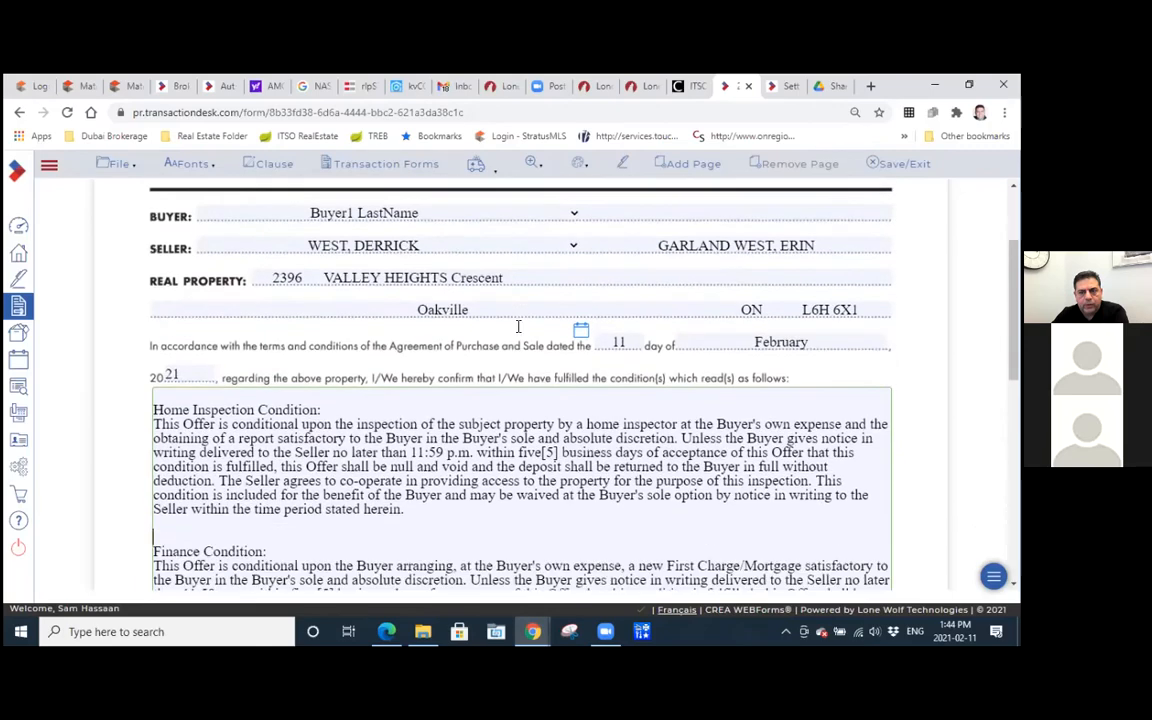
pyautogui.scroll(-3, 256, 322)
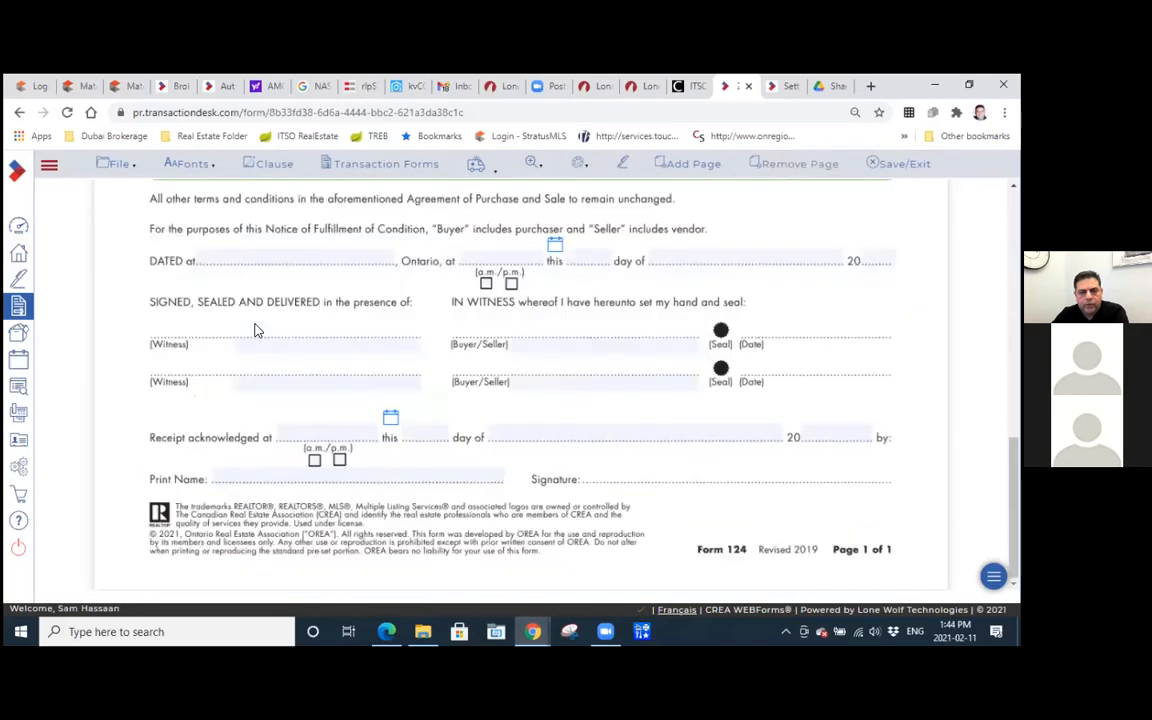
pyautogui.scroll(5, 256, 322)
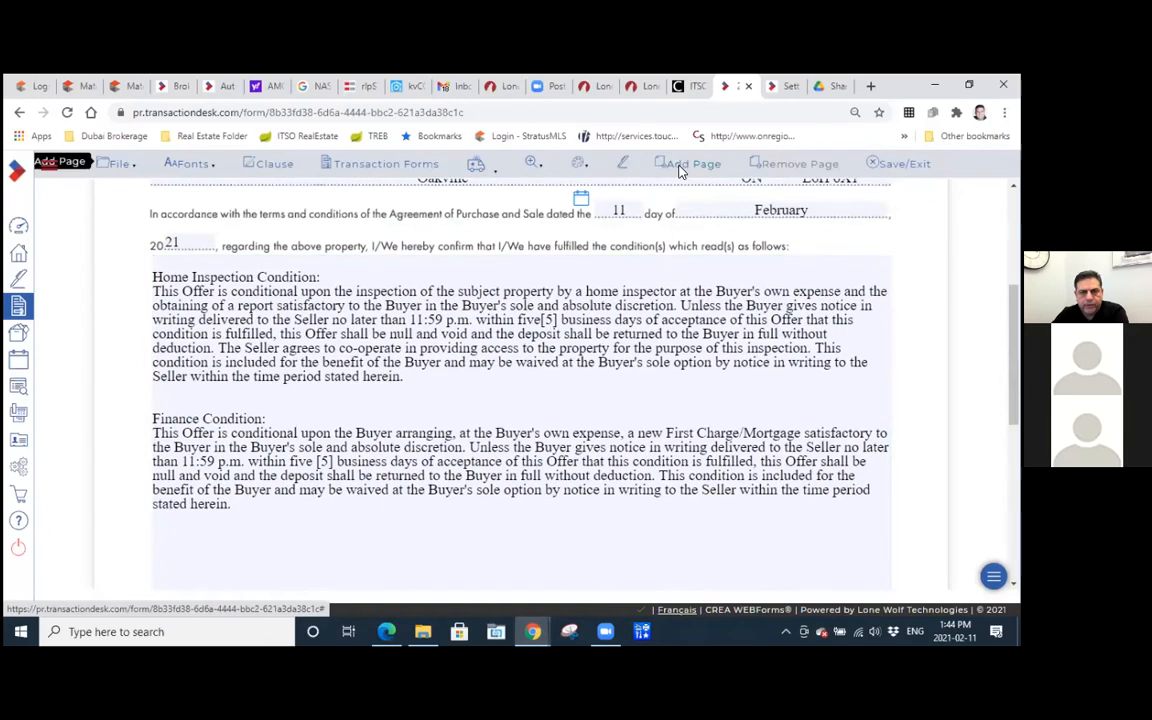
pyautogui.click(681, 170)
pyautogui.click(686, 190)
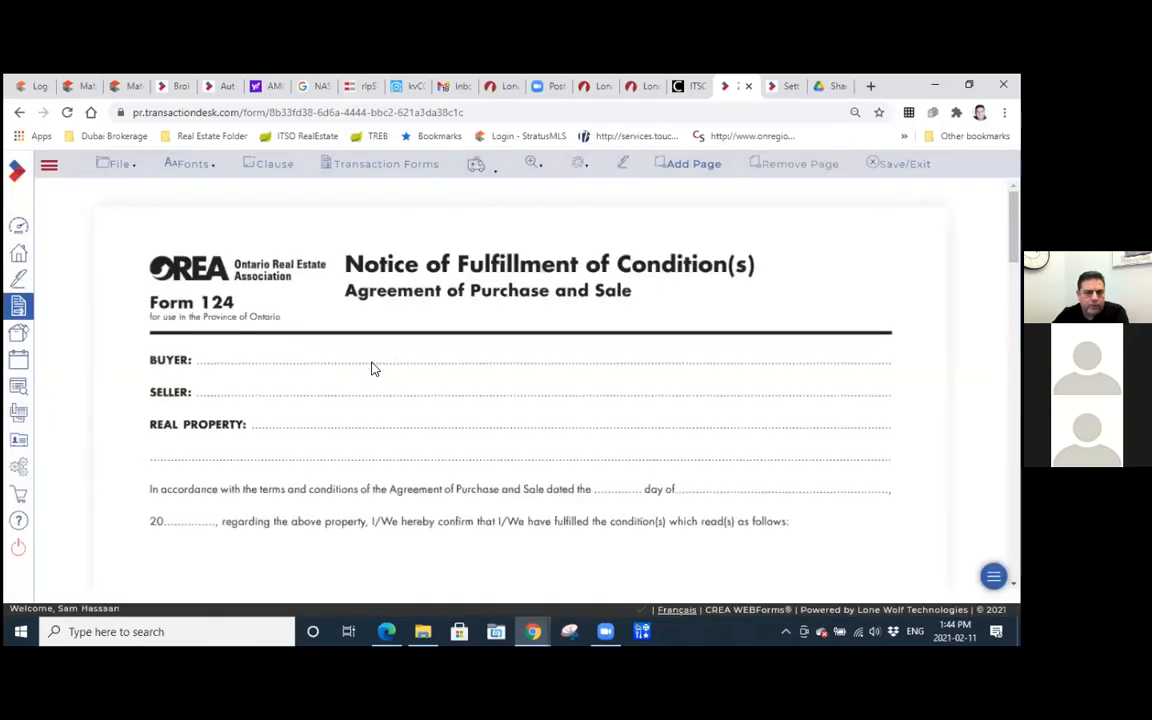
# Check the blank conditions area on Form 124's added second page and remove that page.
pyautogui.scroll(-2, 333, 378)
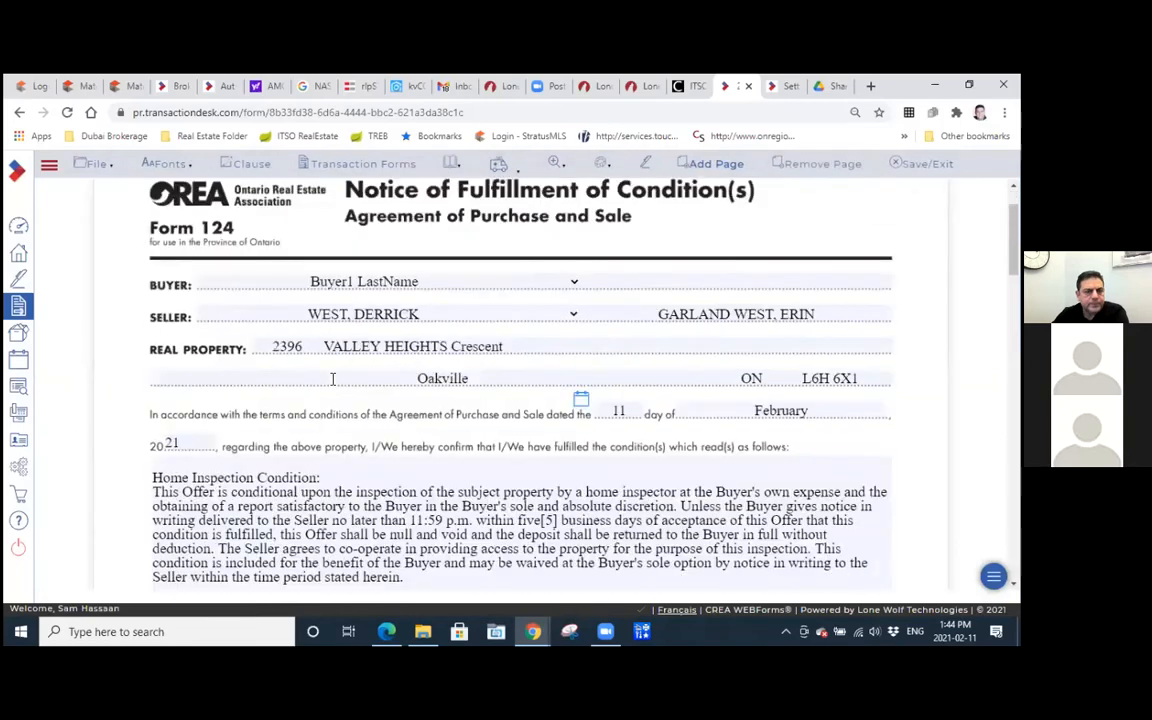
pyautogui.scroll(-10, 330, 370)
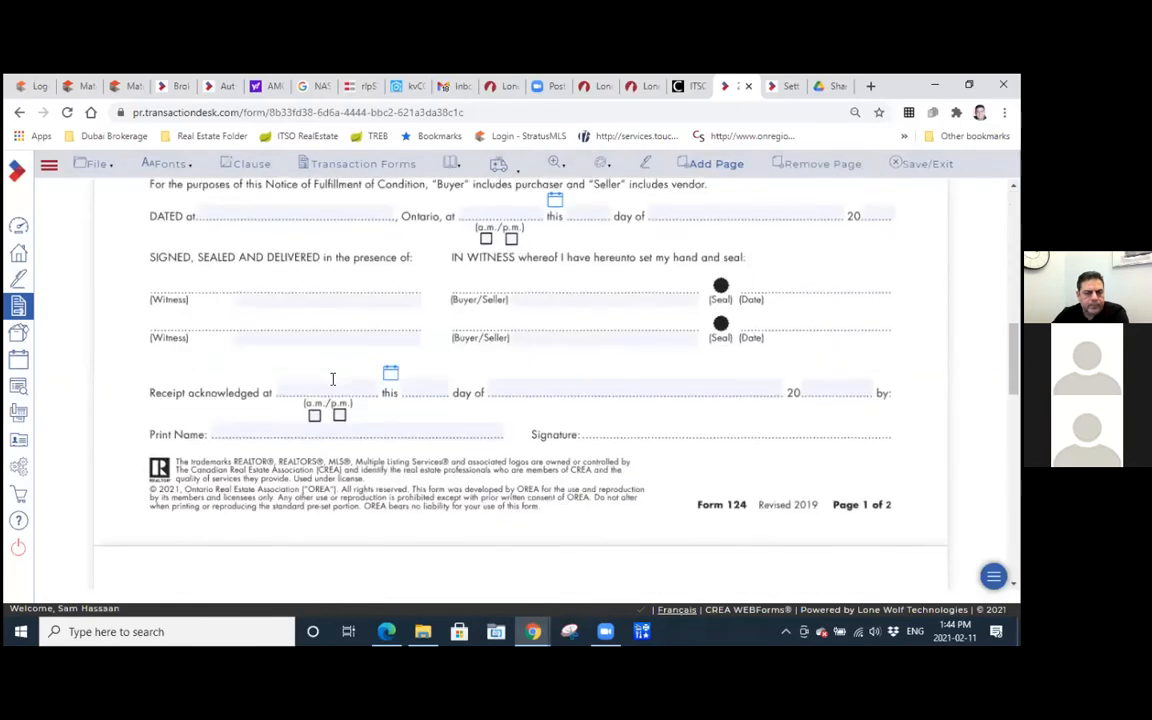
pyautogui.scroll(-3, 330, 358)
pyautogui.click(334, 358)
pyautogui.scroll(4, 334, 358)
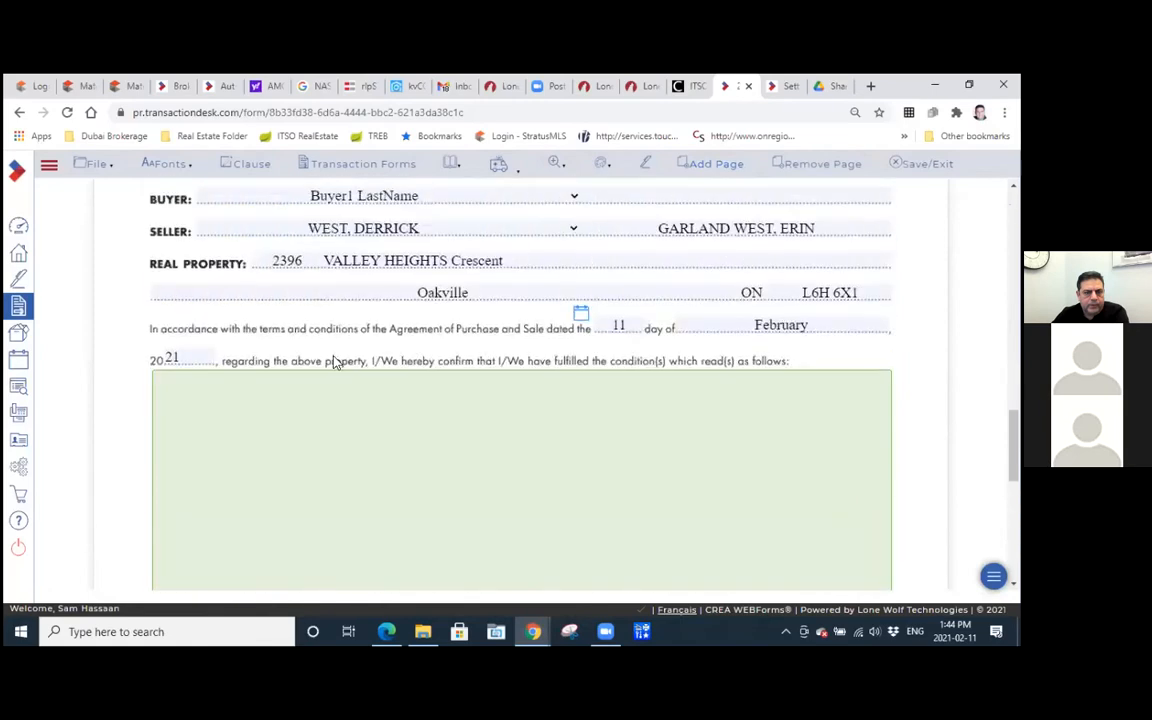
pyautogui.click(822, 164)
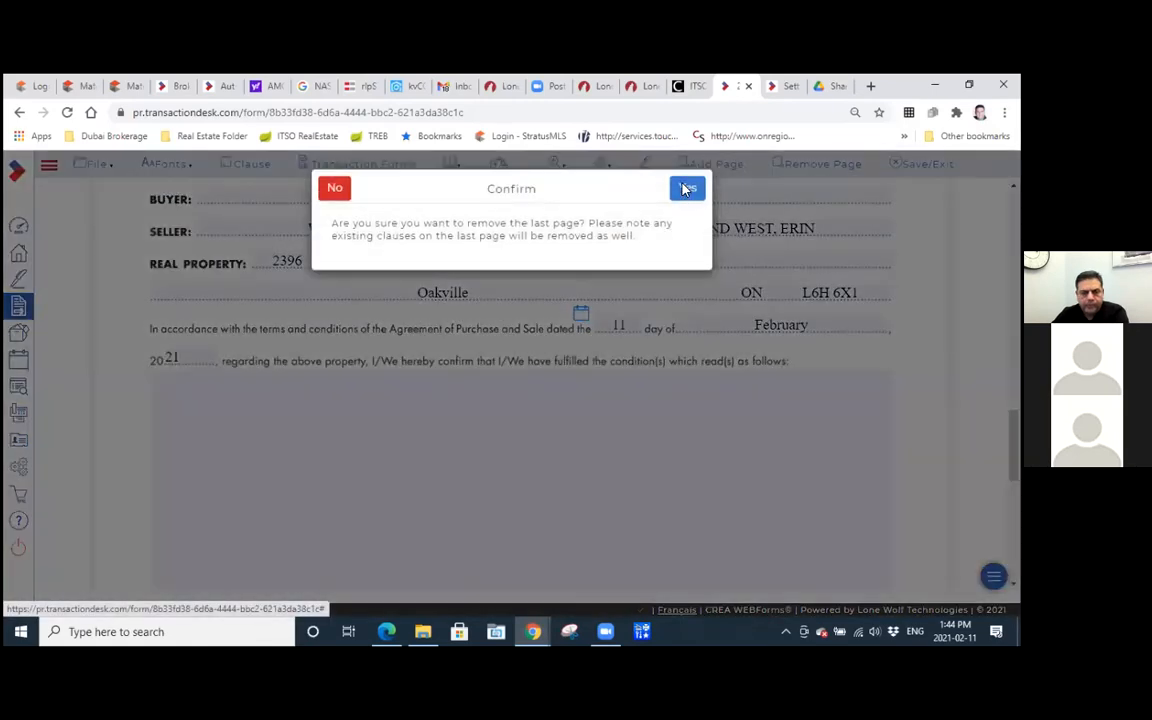
pyautogui.click(686, 183)
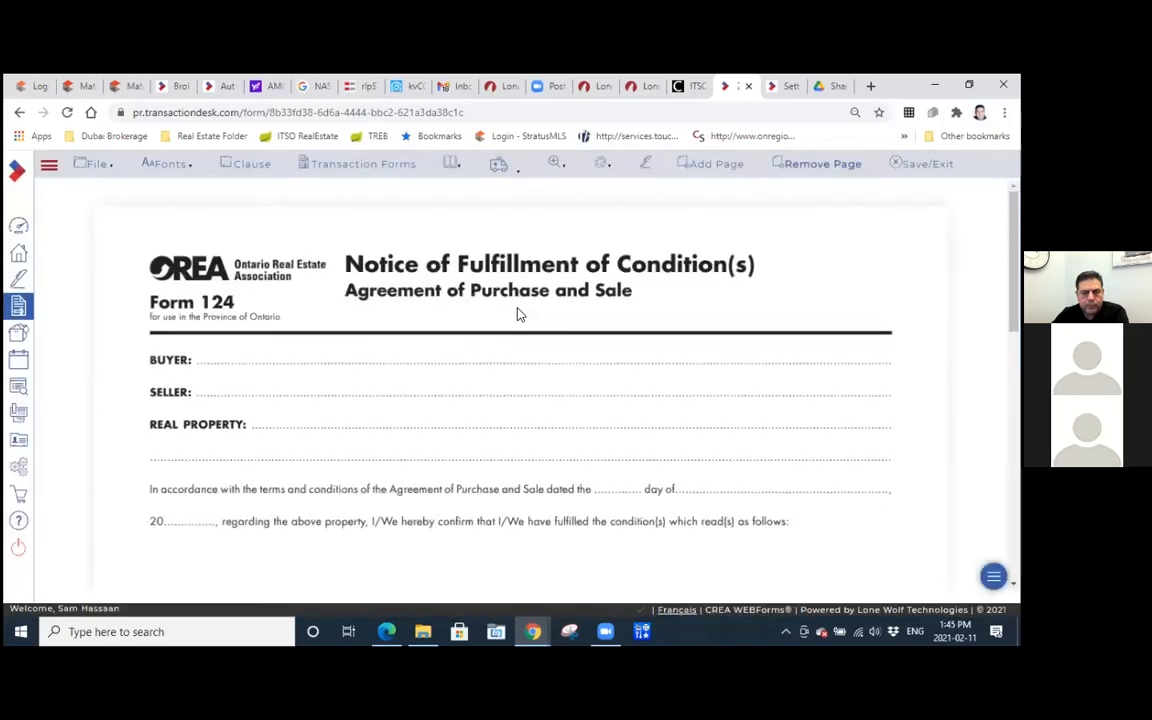
# Save and exit Form 124, and open Form 120 - Amendment to Agreement of Purchase and Sale from the transaction's forms.
pyautogui.click(902, 168)
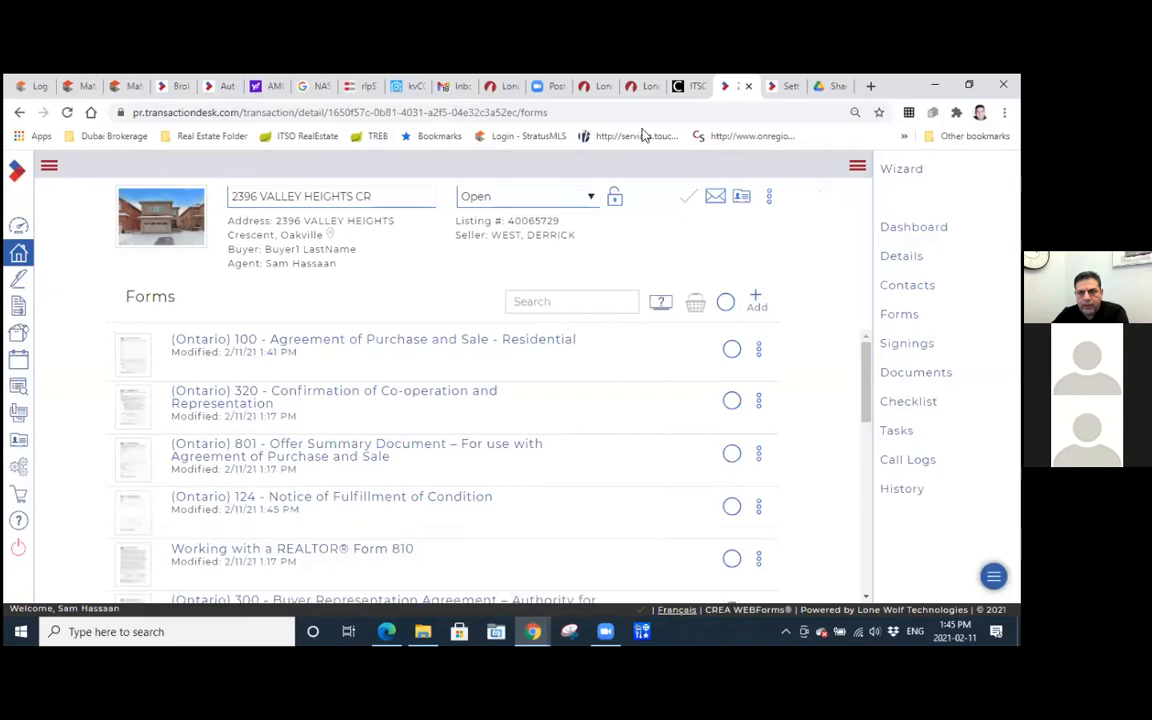
pyautogui.click(905, 316)
pyautogui.scroll(-3, 440, 424)
pyautogui.scroll(-2, 440, 426)
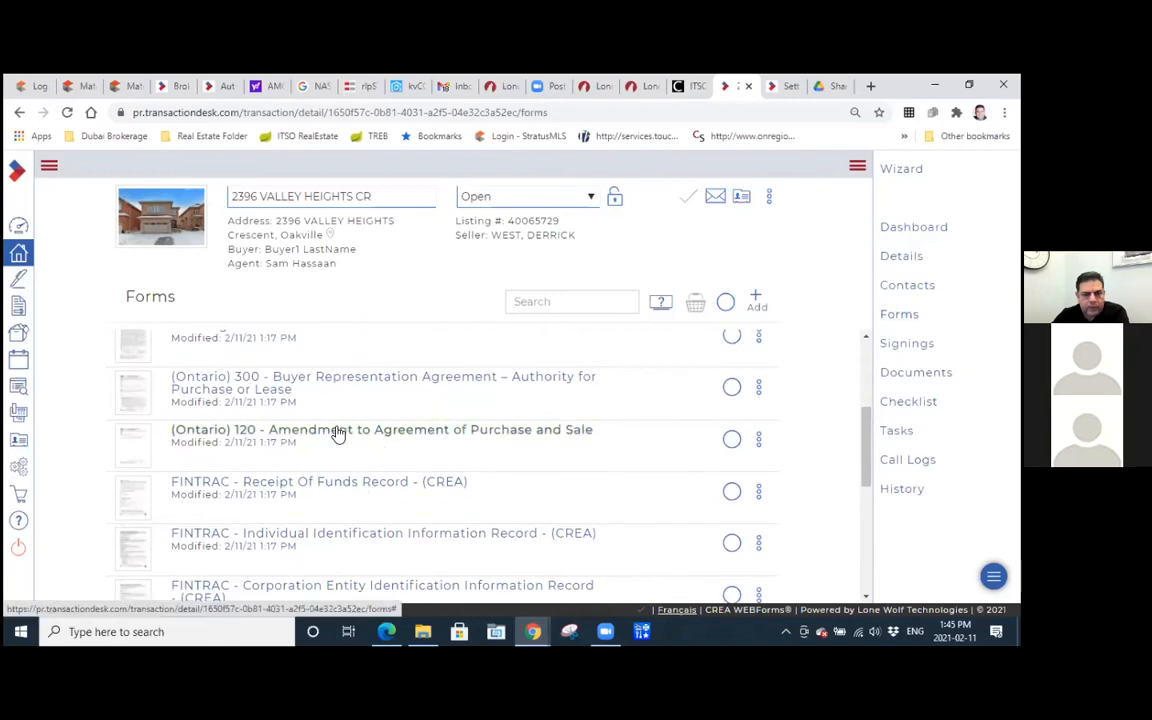
pyautogui.click(338, 432)
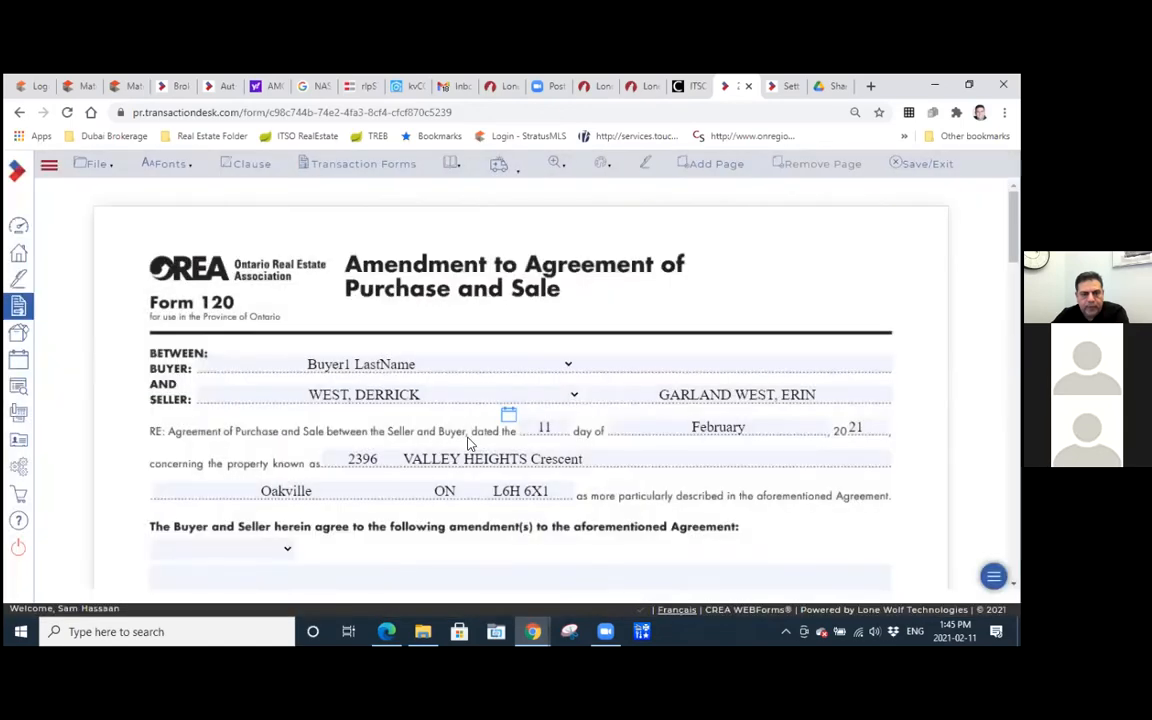
# Set the amendment type in Form 120 to Delete, then save and exit the form.
pyautogui.scroll(-3, 390, 459)
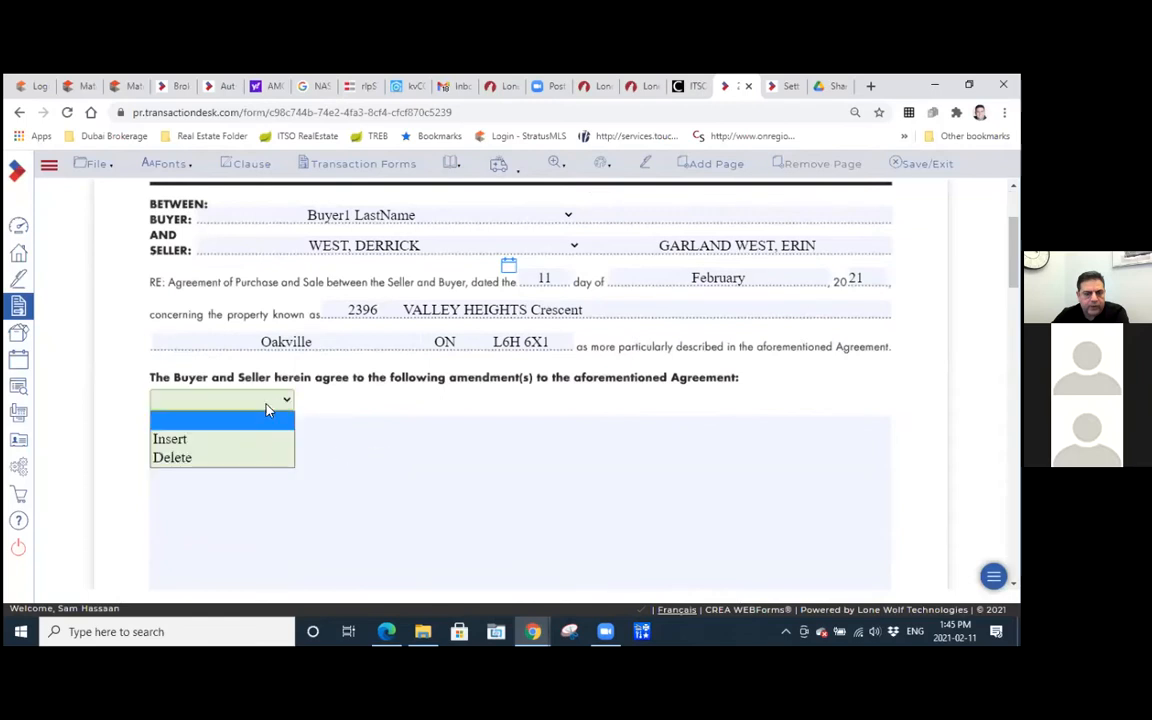
pyautogui.click(206, 457)
pyautogui.click(231, 462)
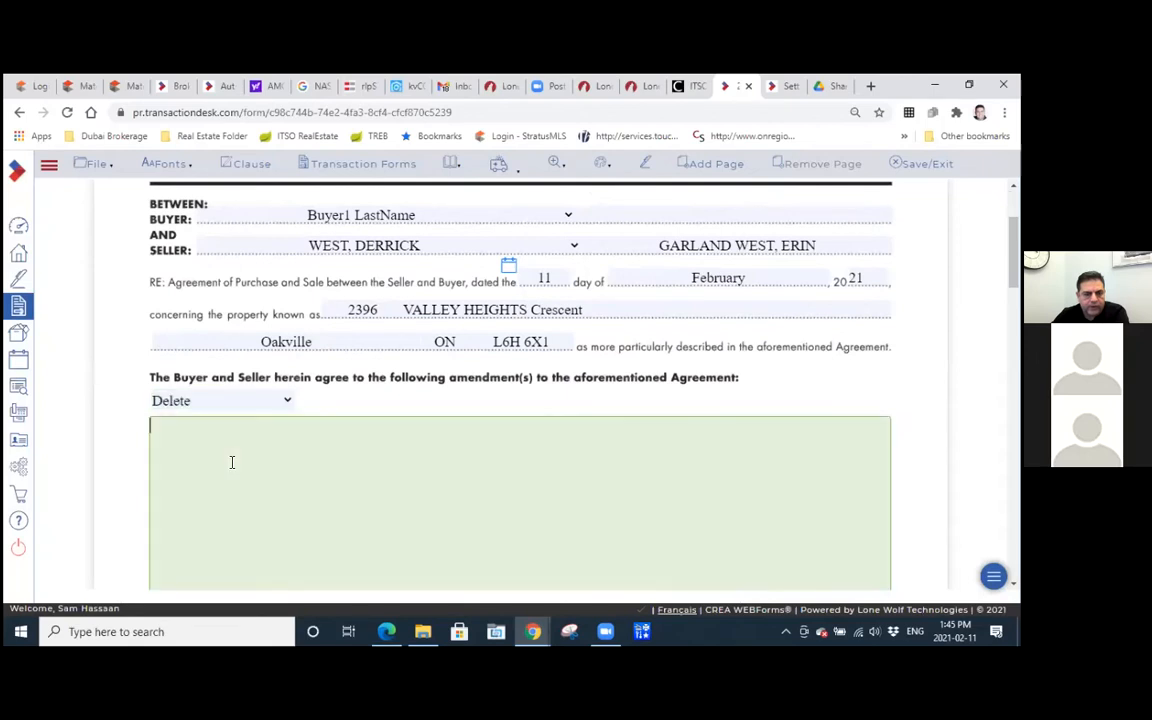
pyautogui.scroll(-5, 231, 462)
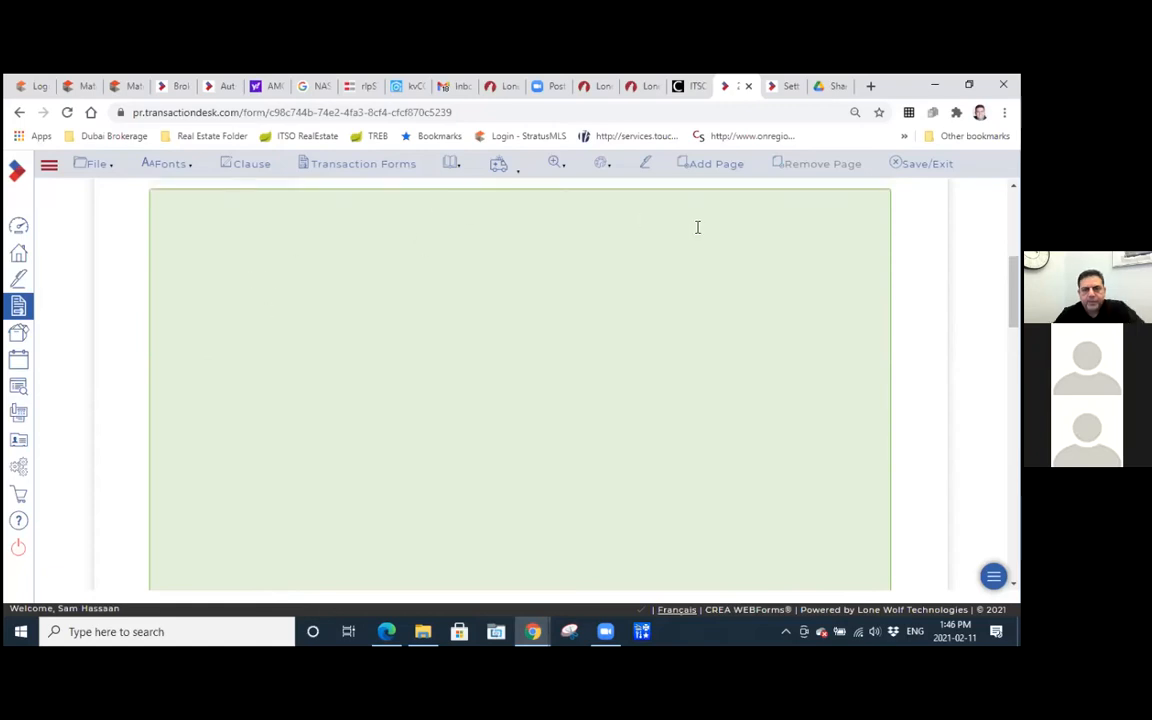
pyautogui.scroll(5, 699, 235)
pyautogui.scroll(3, 703, 247)
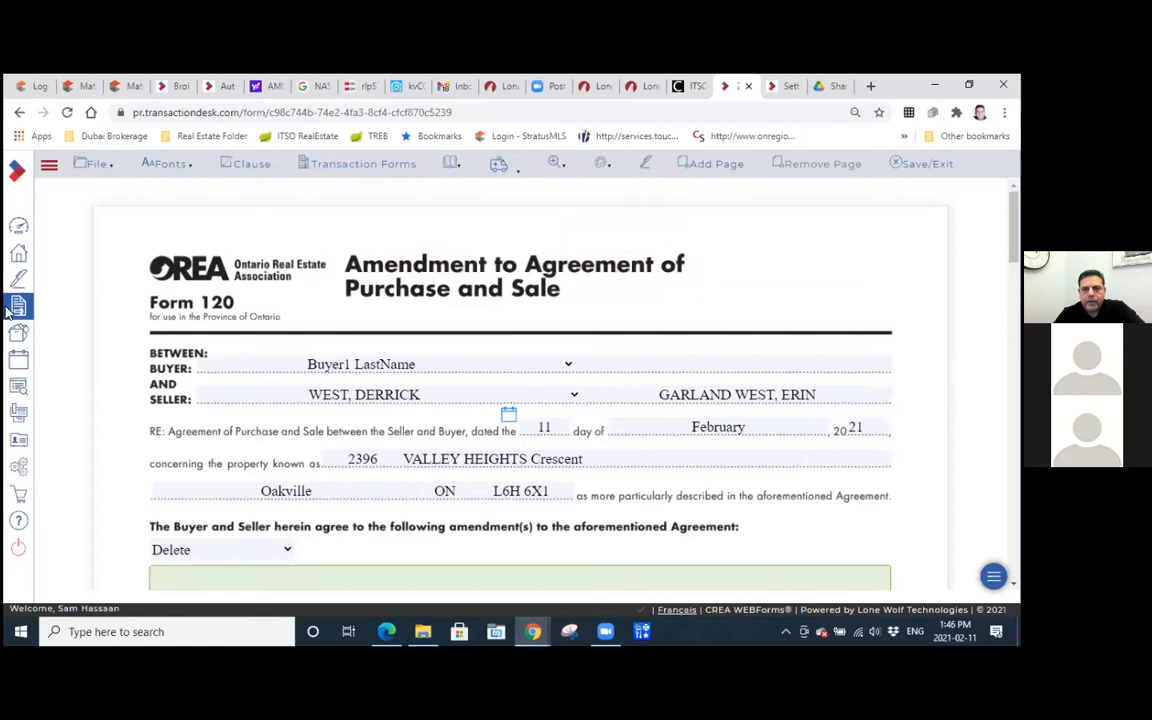
pyautogui.click(905, 165)
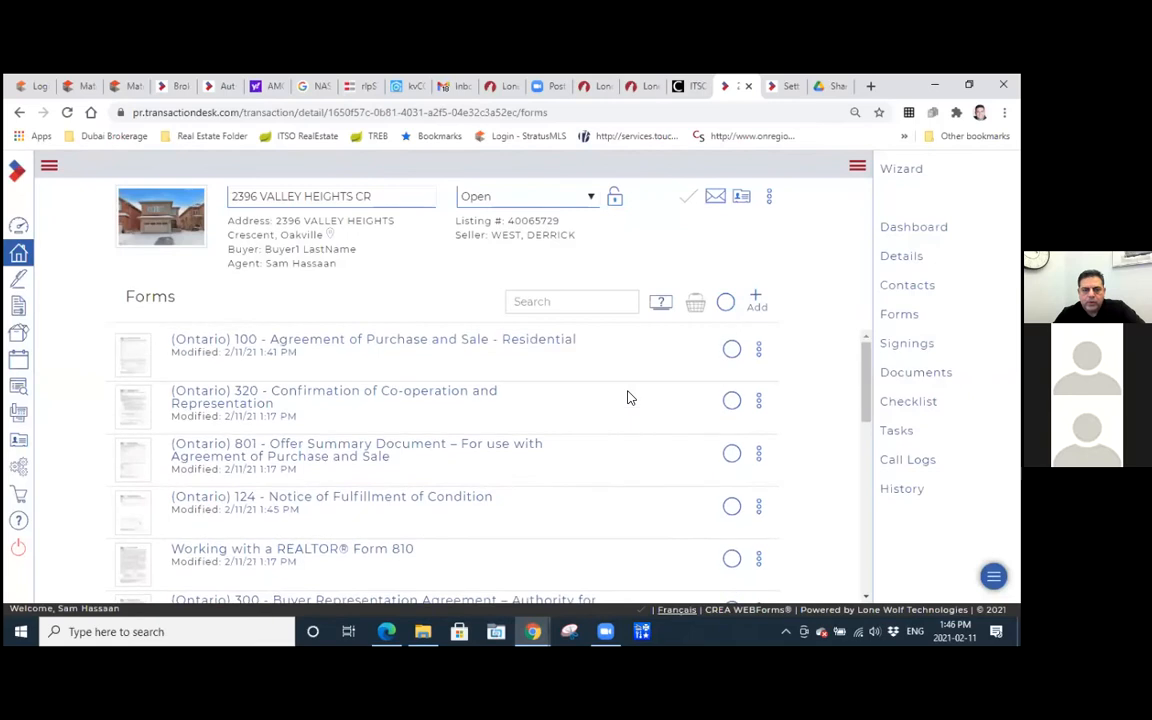
# Select Forms 100, 320 and 801 in the transaction's forms and send them to Authentisign.
pyautogui.click(731, 349)
pyautogui.click(731, 401)
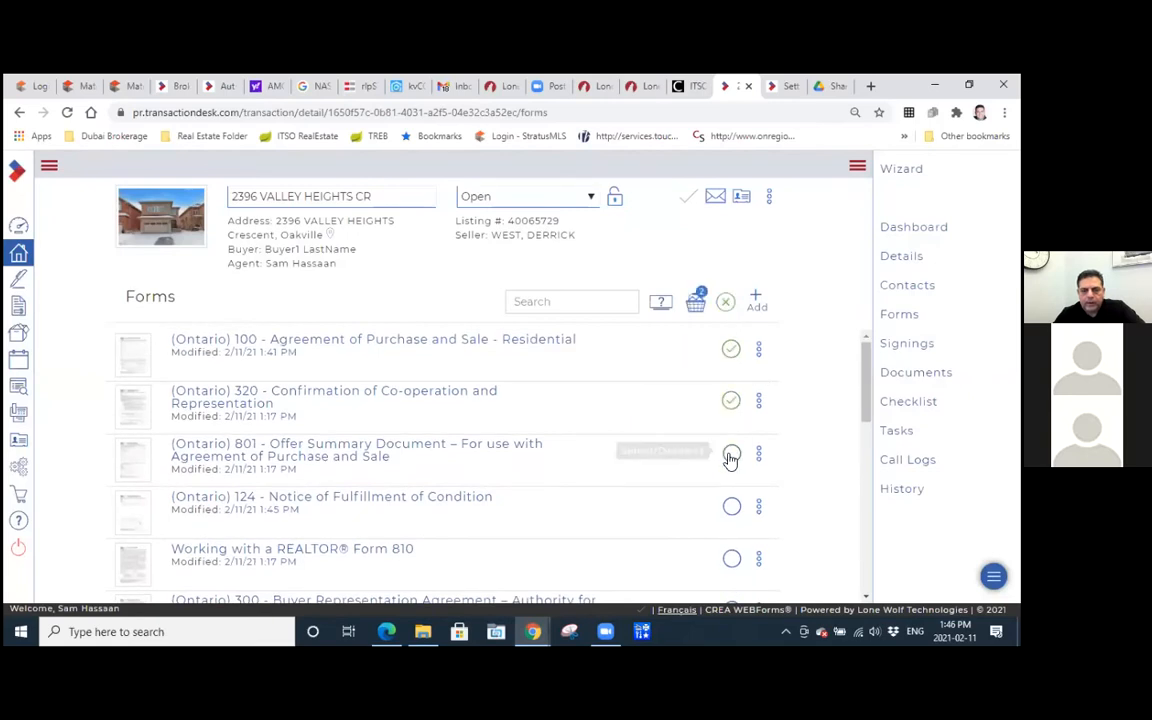
pyautogui.click(731, 454)
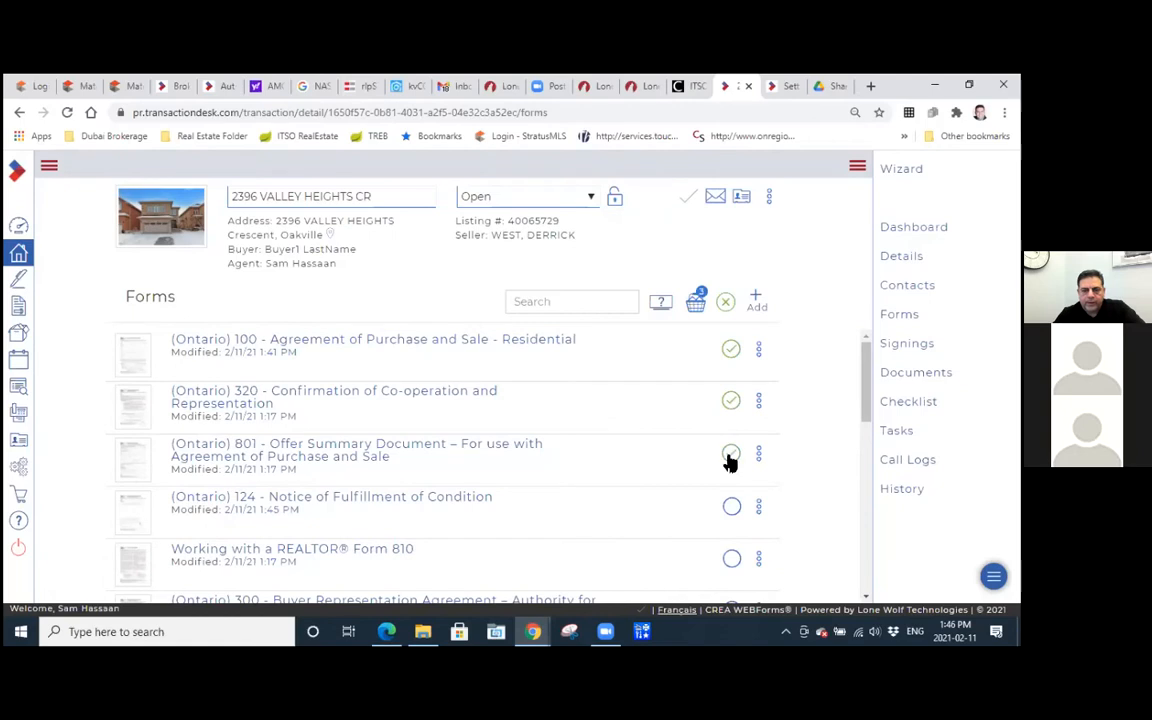
pyautogui.click(697, 306)
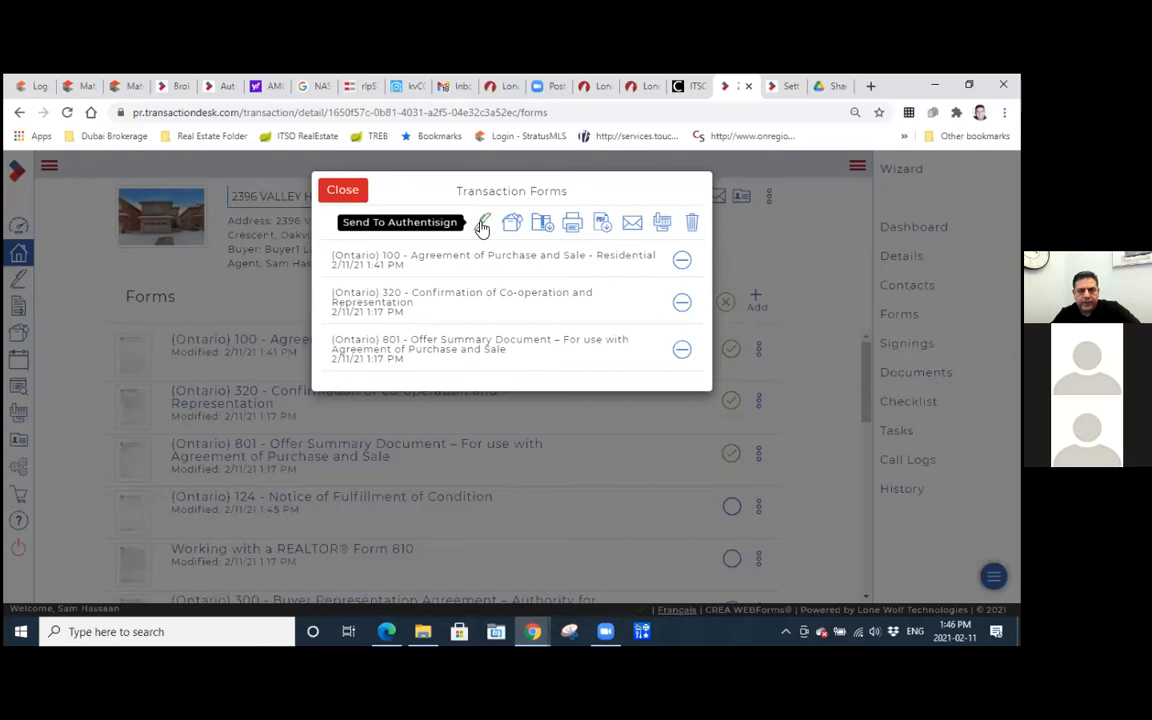
pyautogui.click(482, 224)
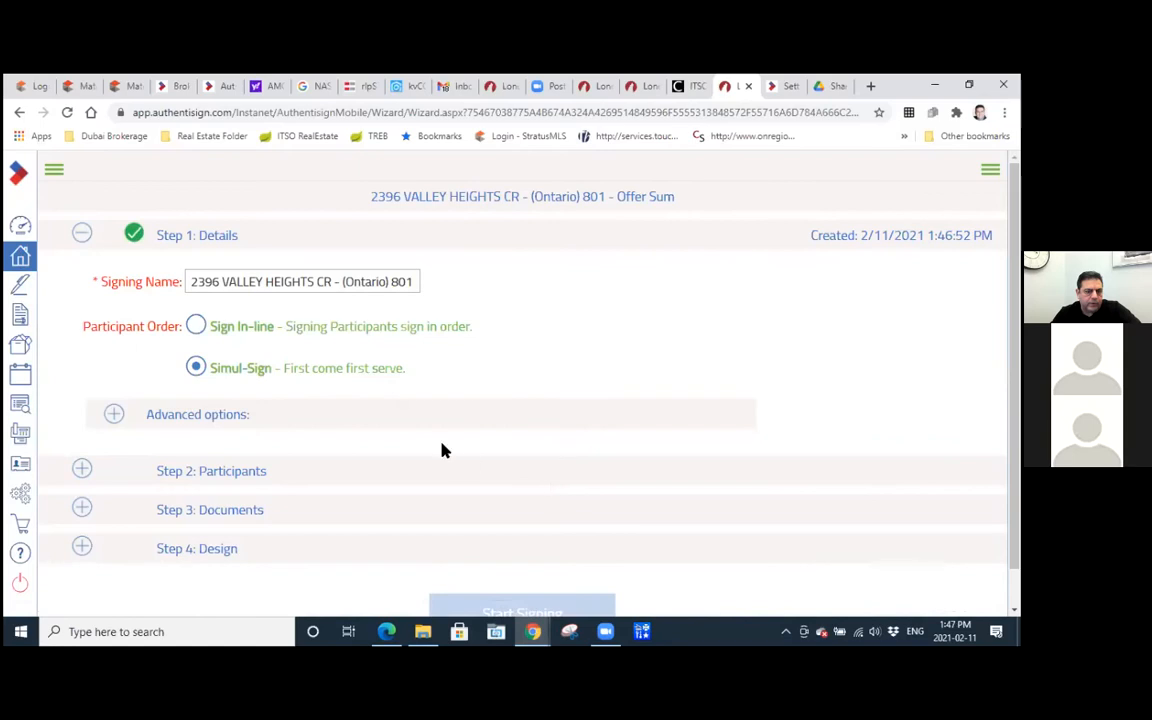
# Add the co-operating salesperson and the buyer to the signing's participants, both as Remote Signer.
pyautogui.scroll(-1, 442, 450)
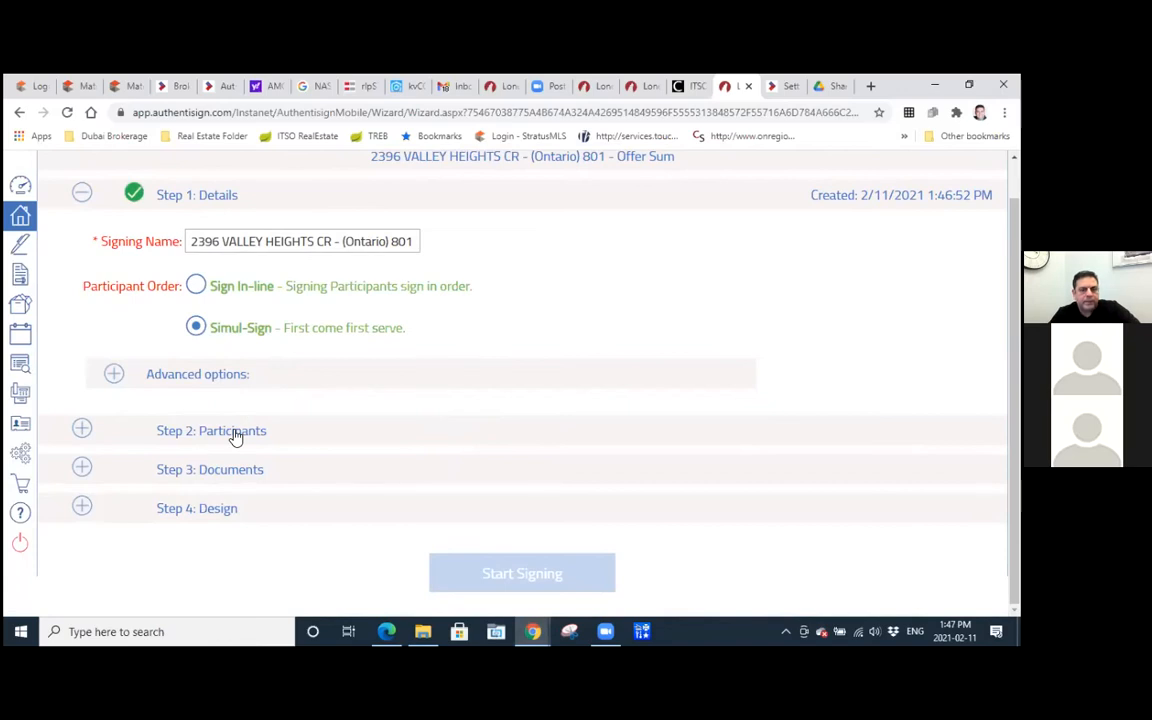
pyautogui.click(93, 436)
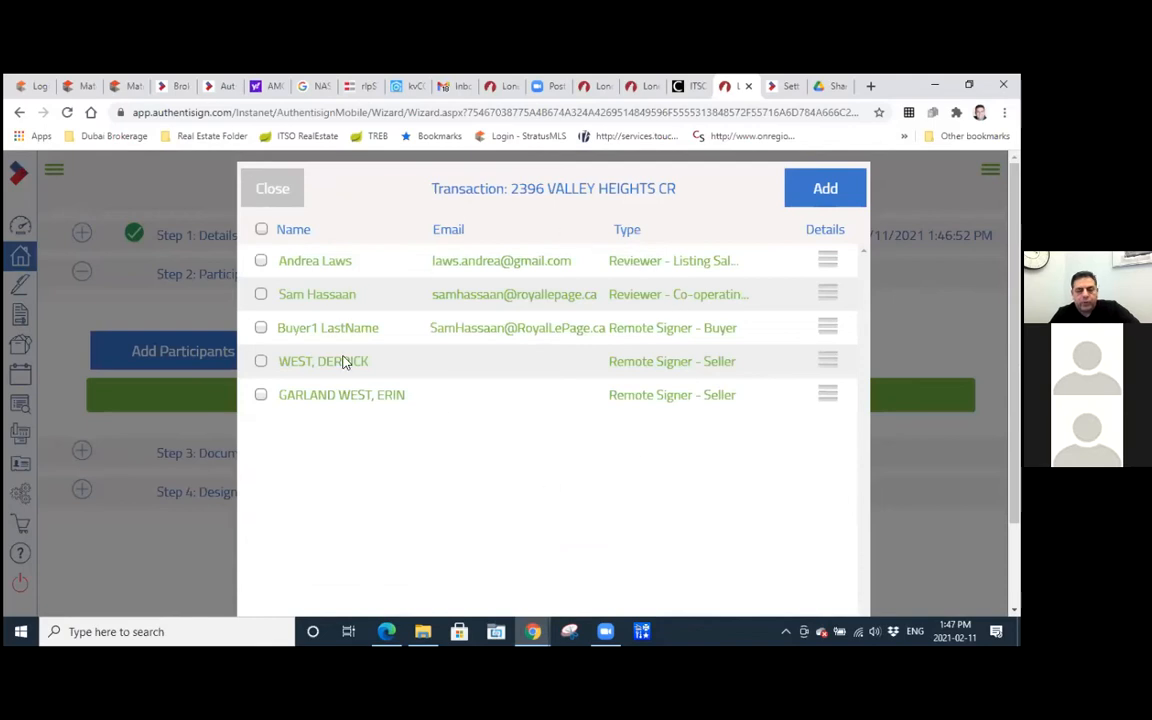
pyautogui.click(259, 298)
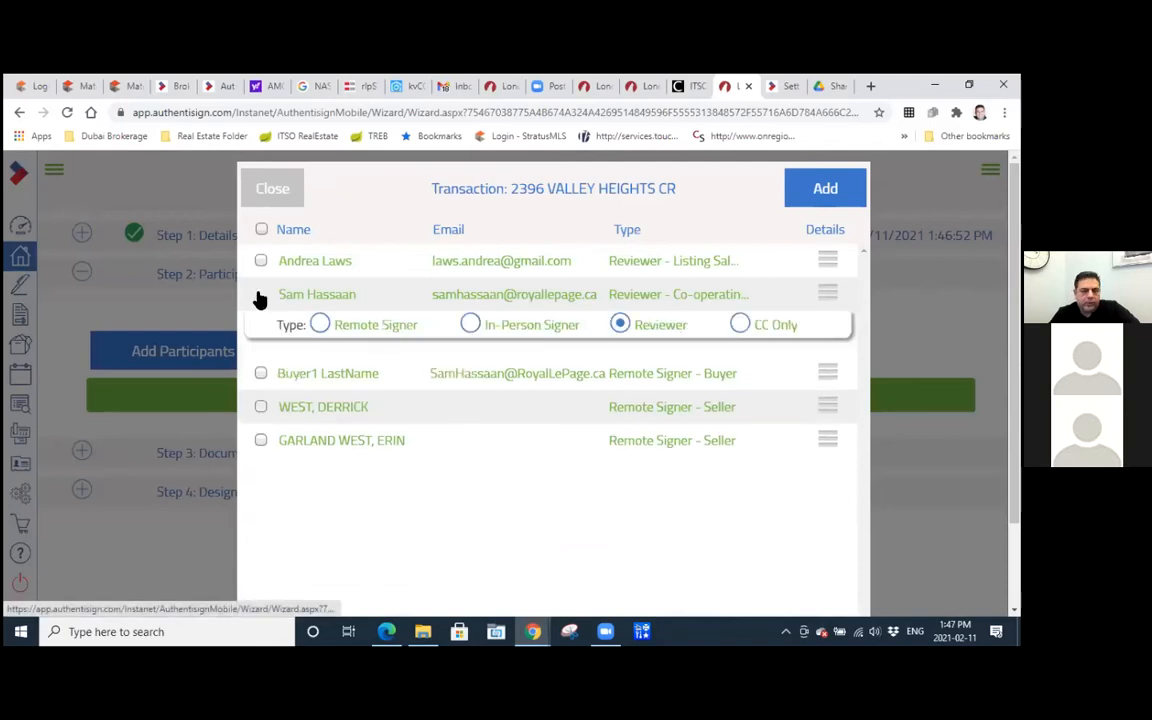
pyautogui.click(319, 324)
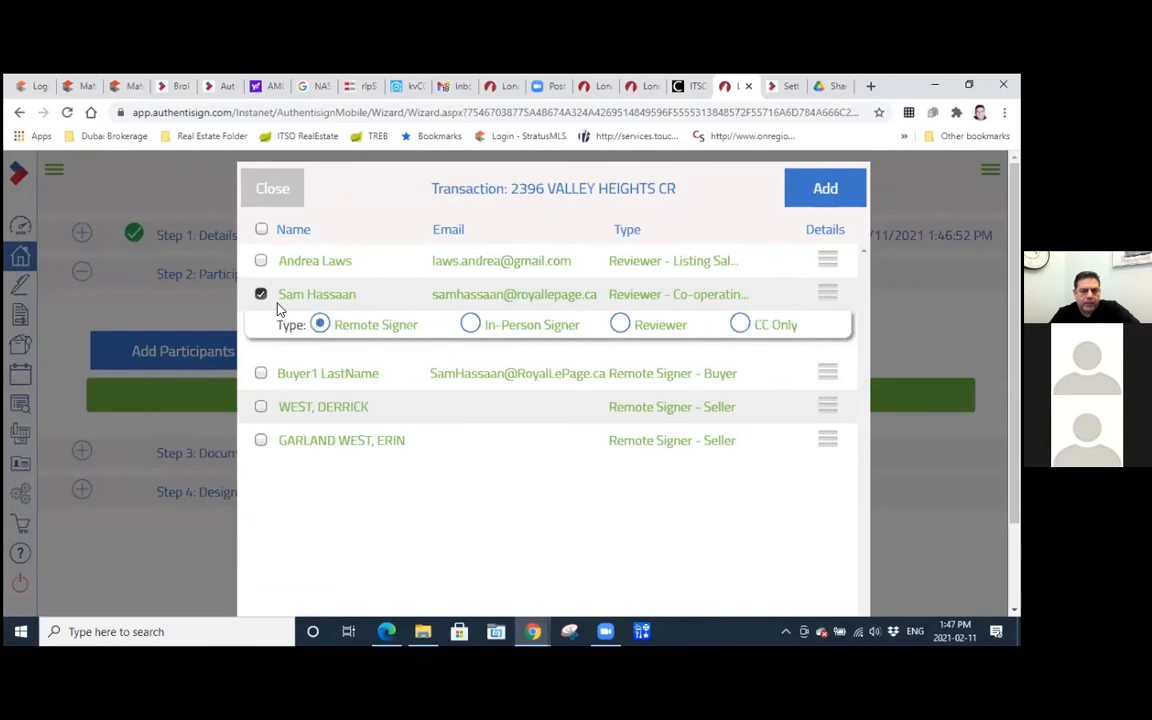
pyautogui.click(260, 374)
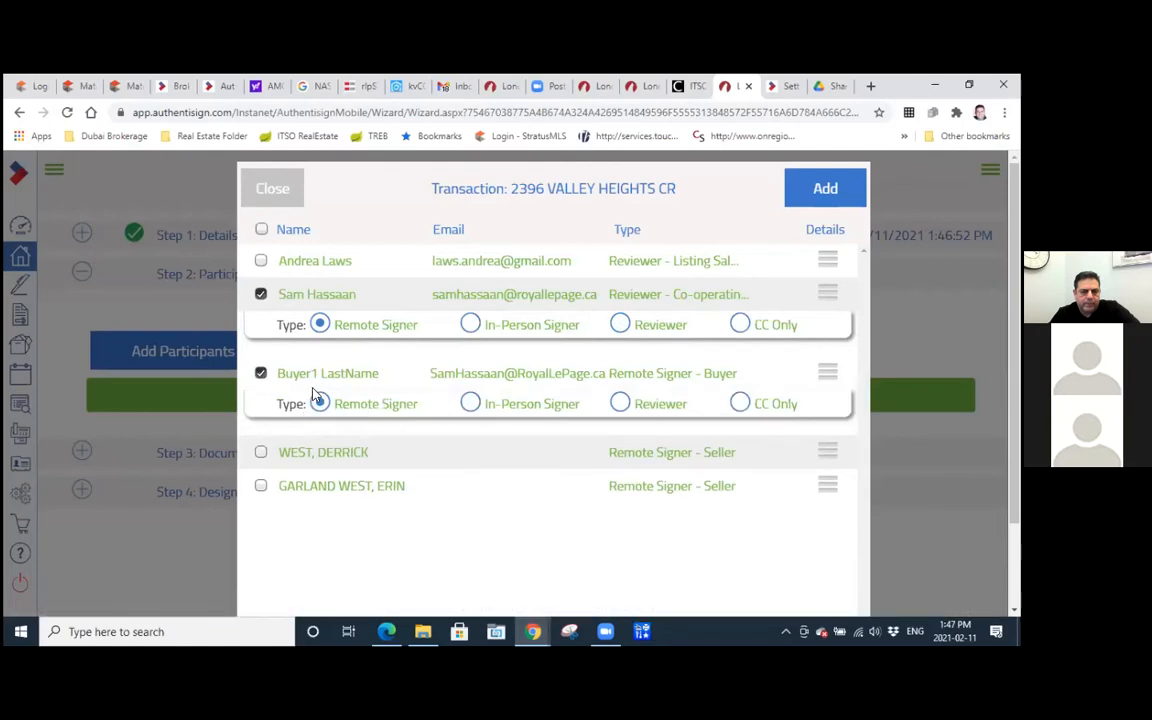
pyautogui.click(825, 191)
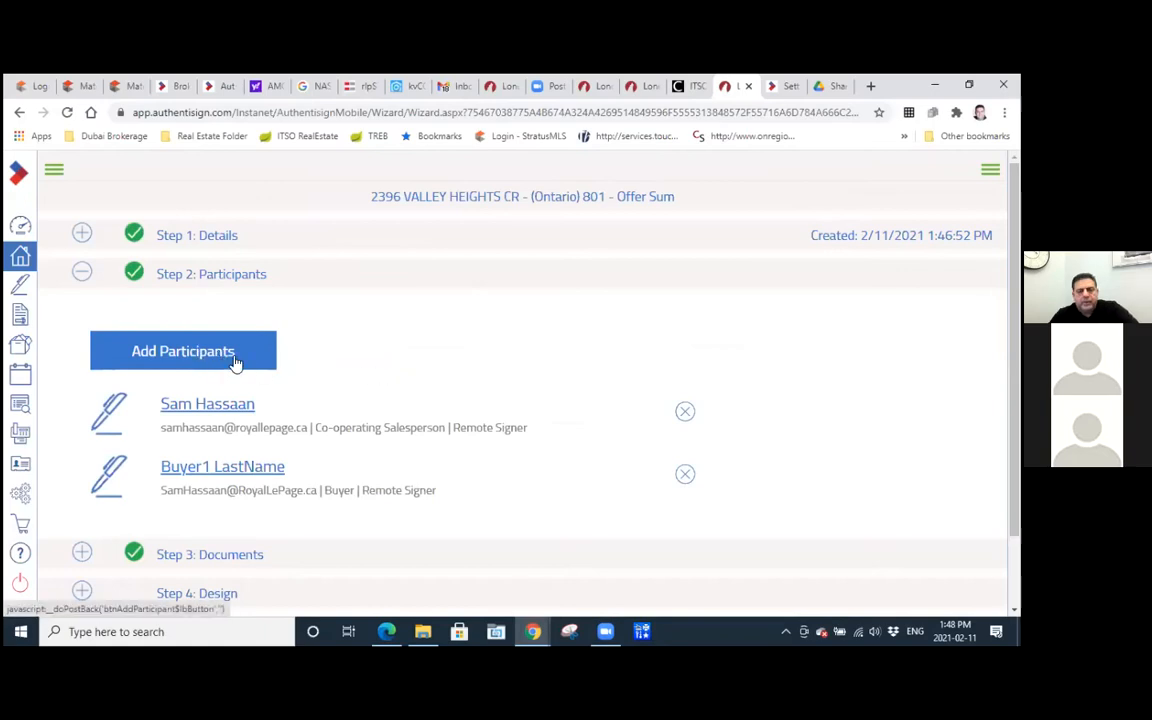
# Open the signing's Documents step and start adding a document from the computer.
pyautogui.scroll(-1, 240, 358)
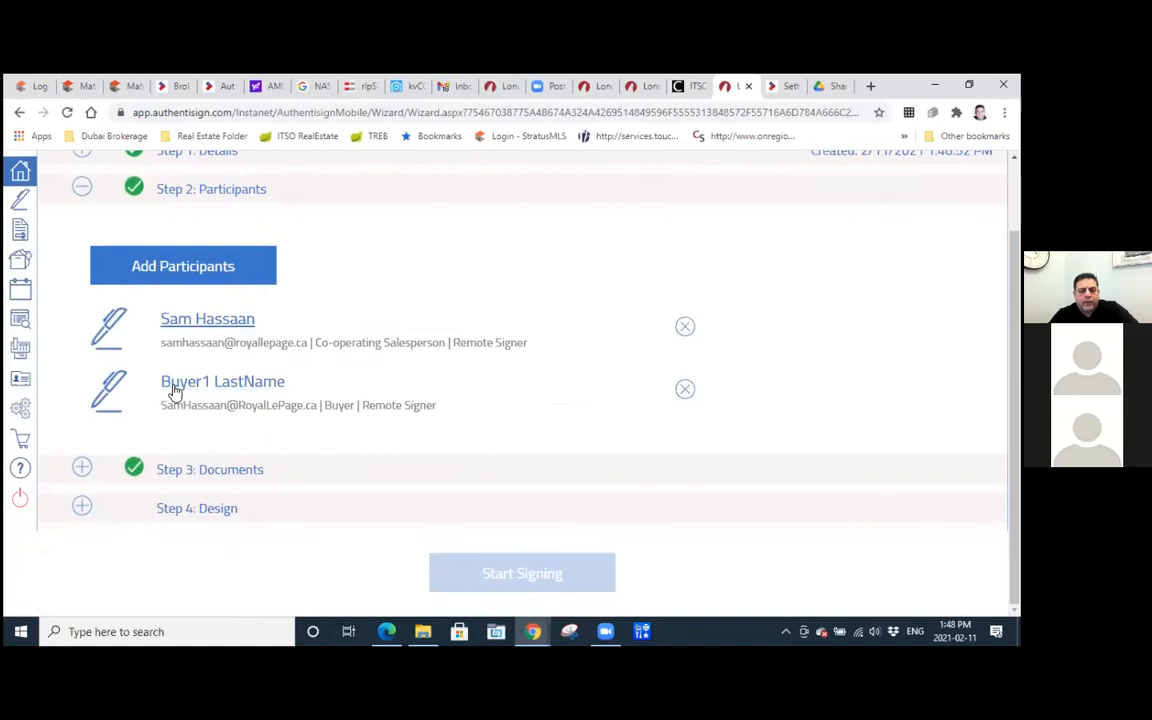
pyautogui.click(250, 472)
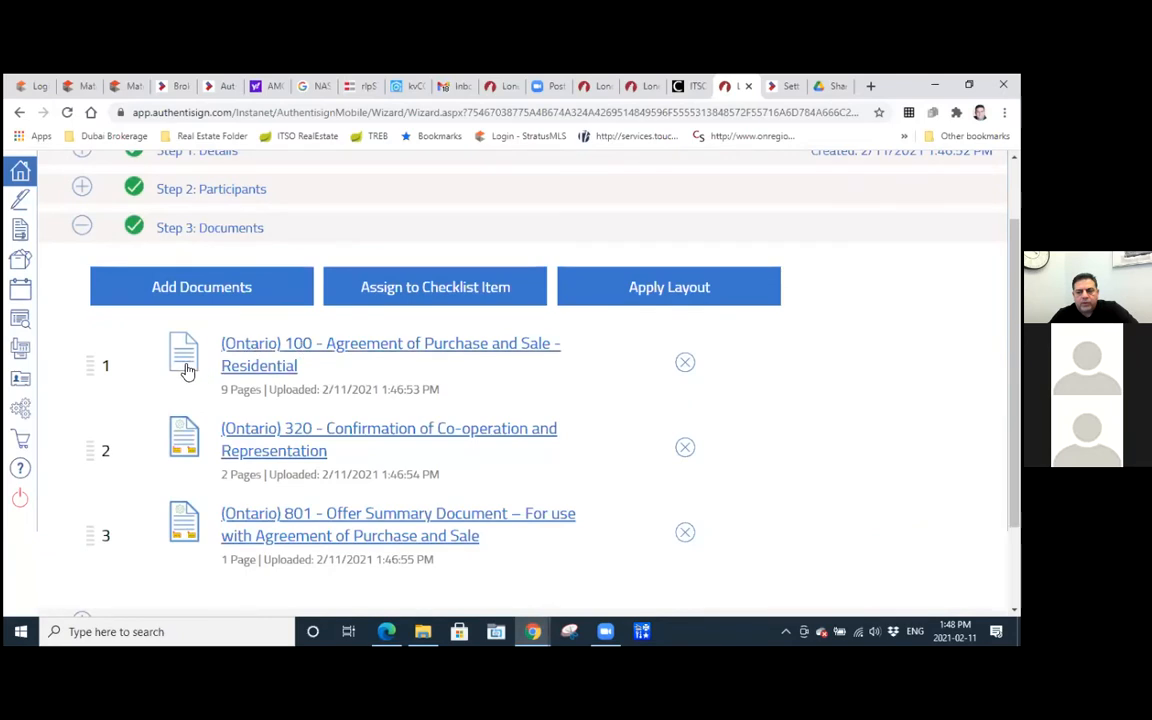
pyautogui.scroll(-2, 216, 375)
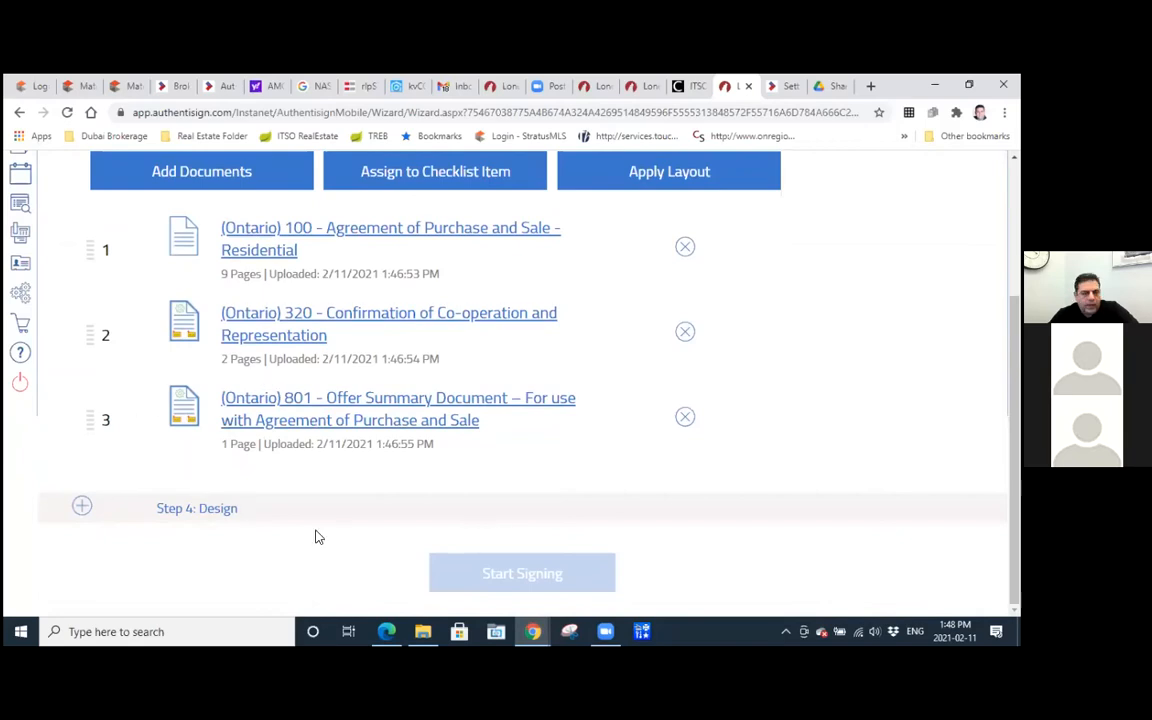
pyautogui.scroll(1, 610, 452)
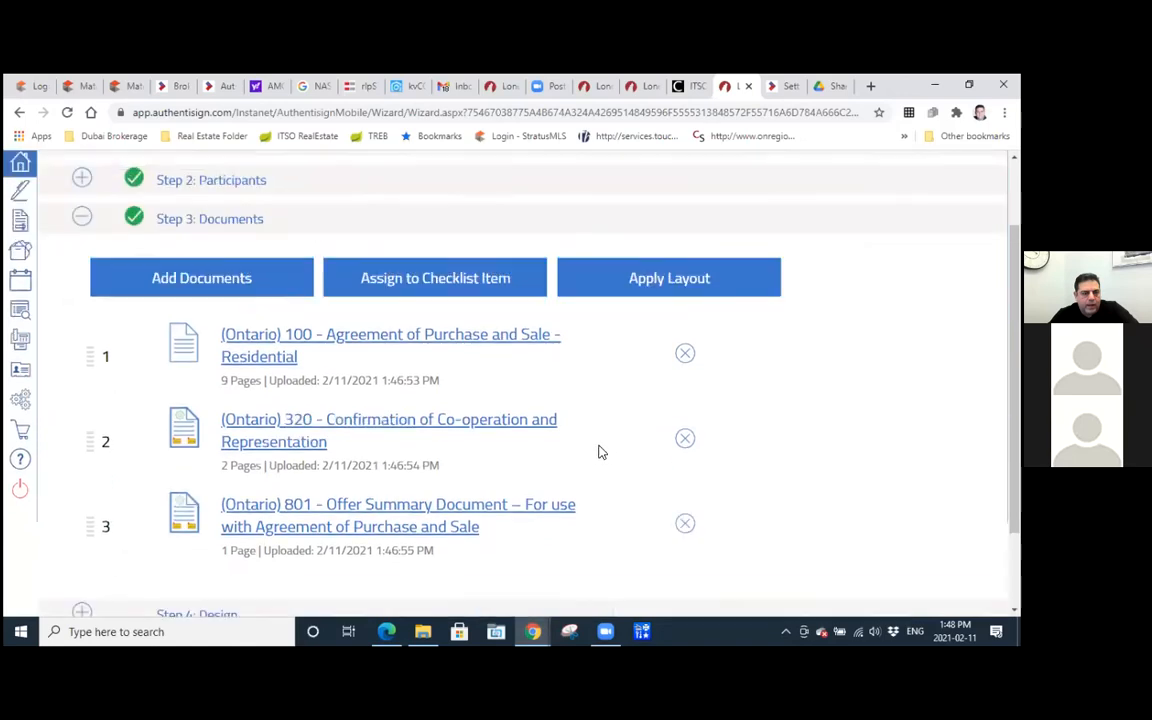
pyautogui.scroll(-1, 599, 452)
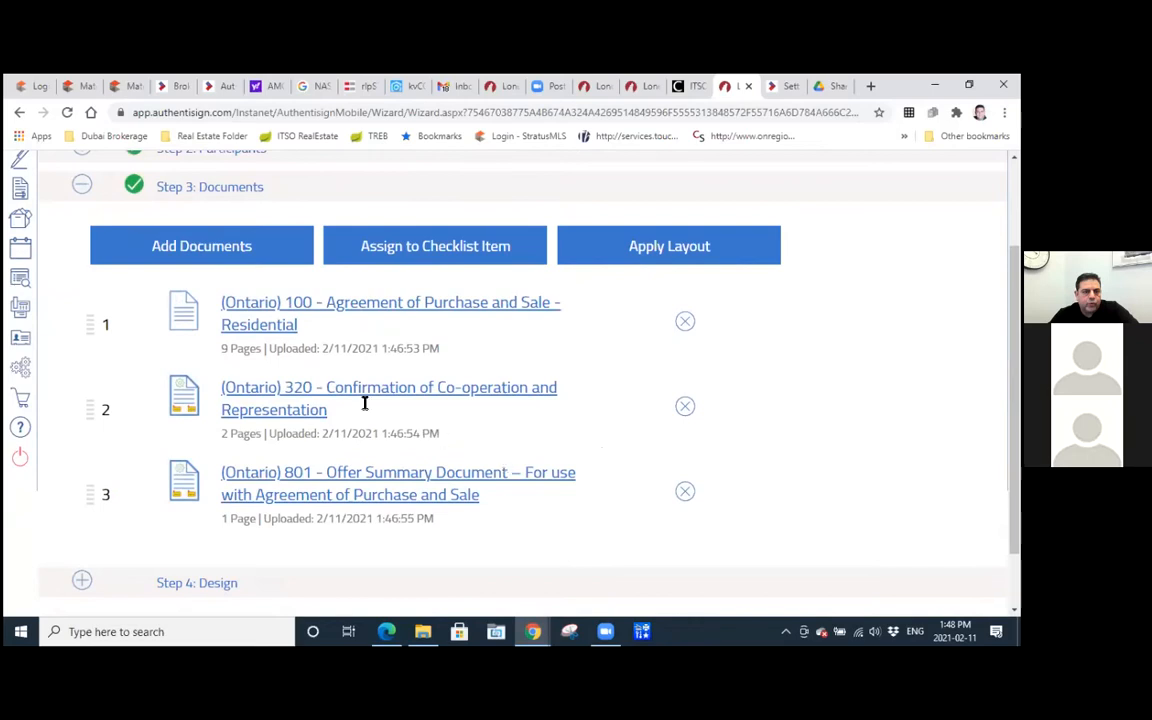
pyautogui.click(181, 247)
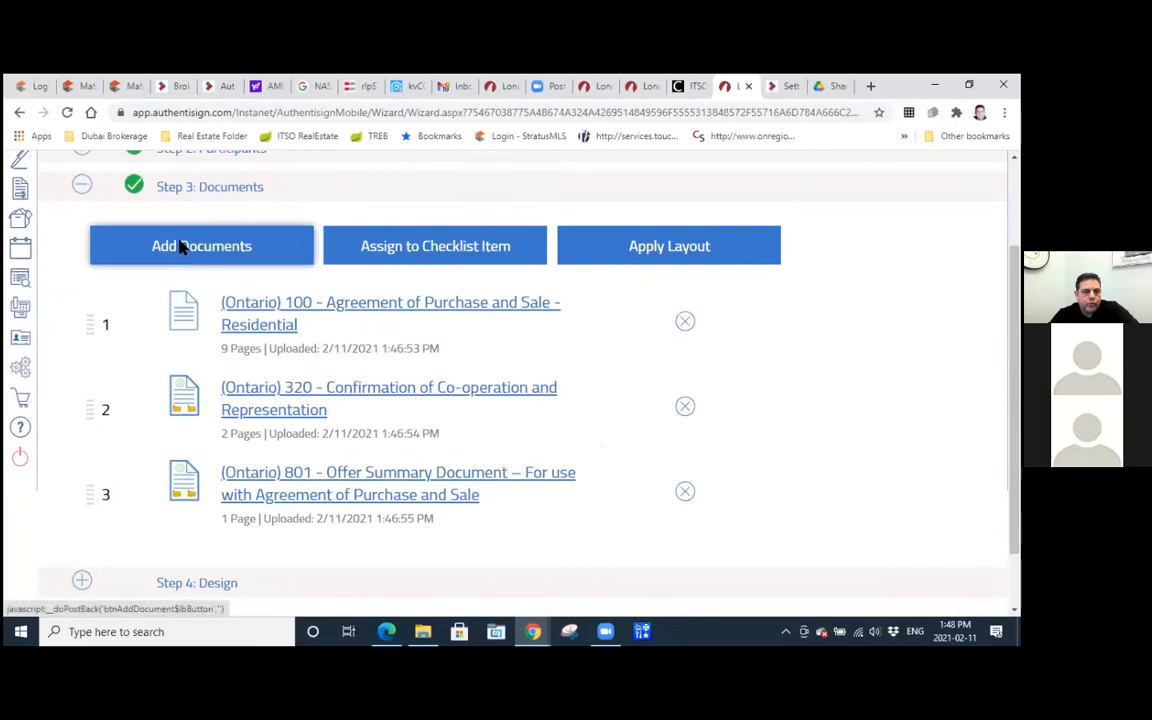
pyautogui.click(581, 334)
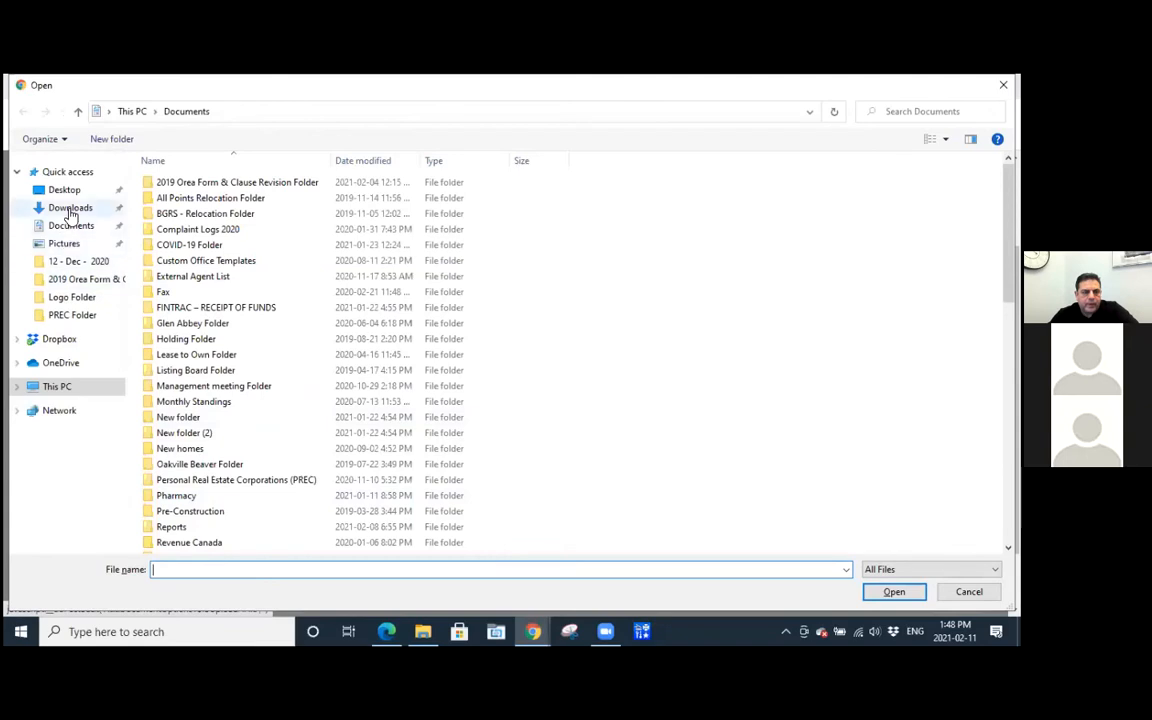
# Search the Downloads folder for "sched" and try to pick Schedule B (2).pdf for upload.
pyautogui.click(70, 207)
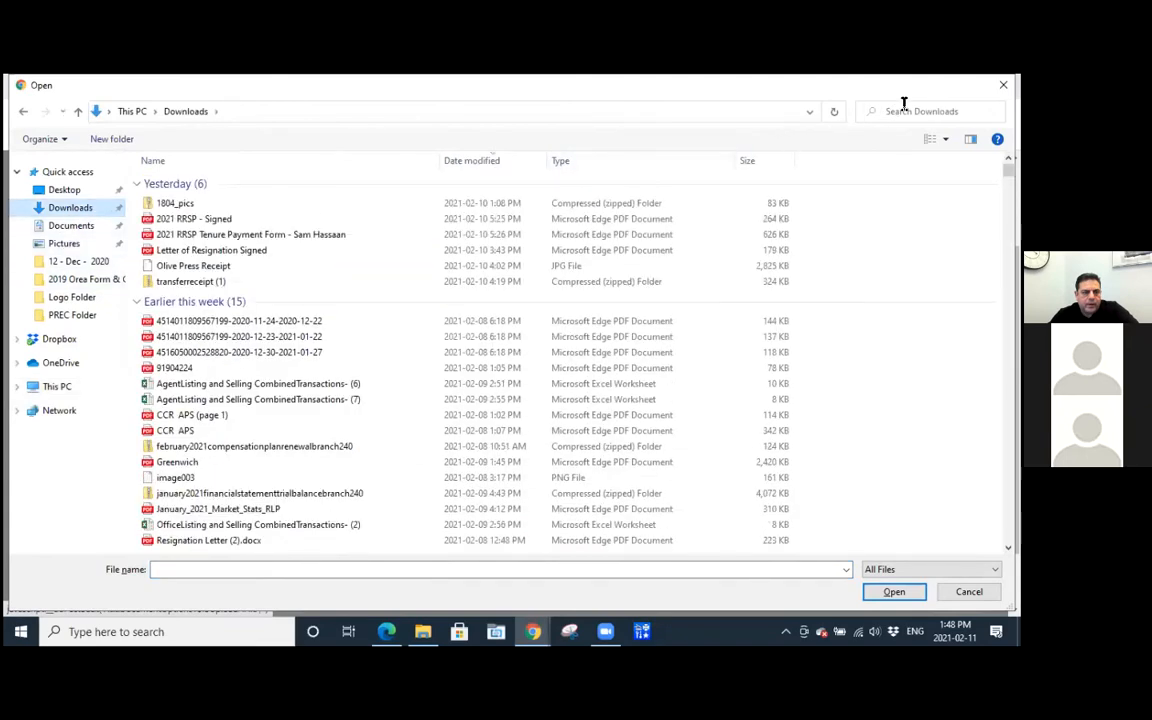
pyautogui.click(901, 111)
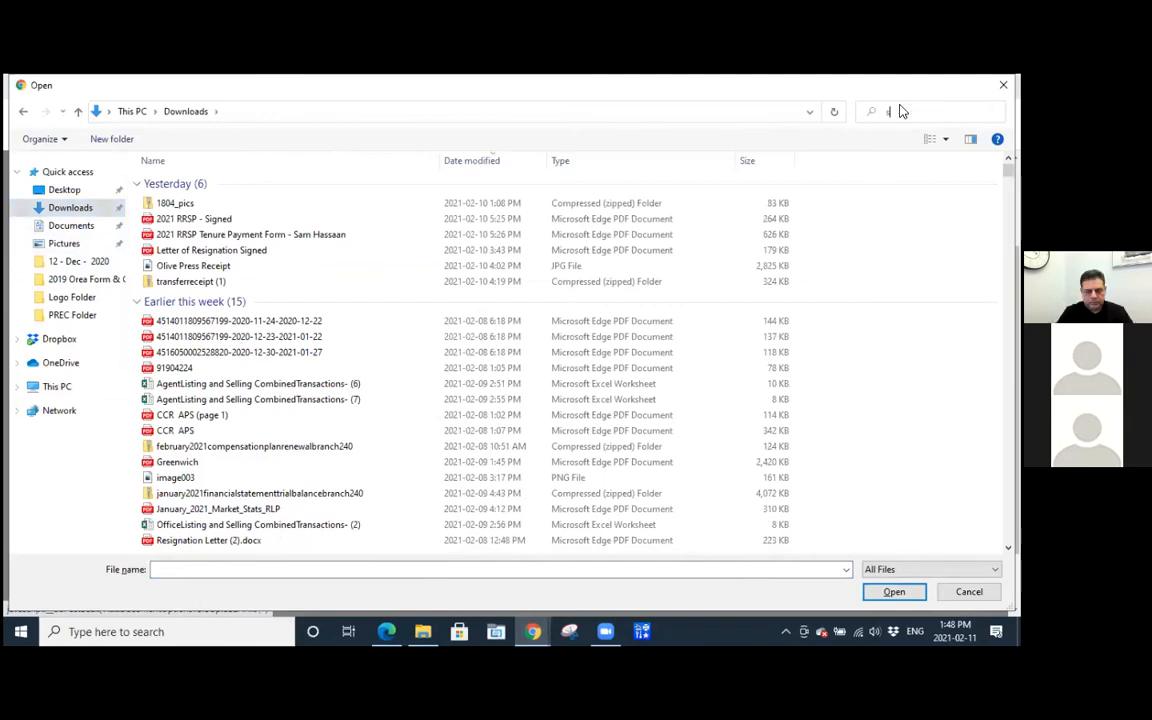
pyautogui.write('sch')
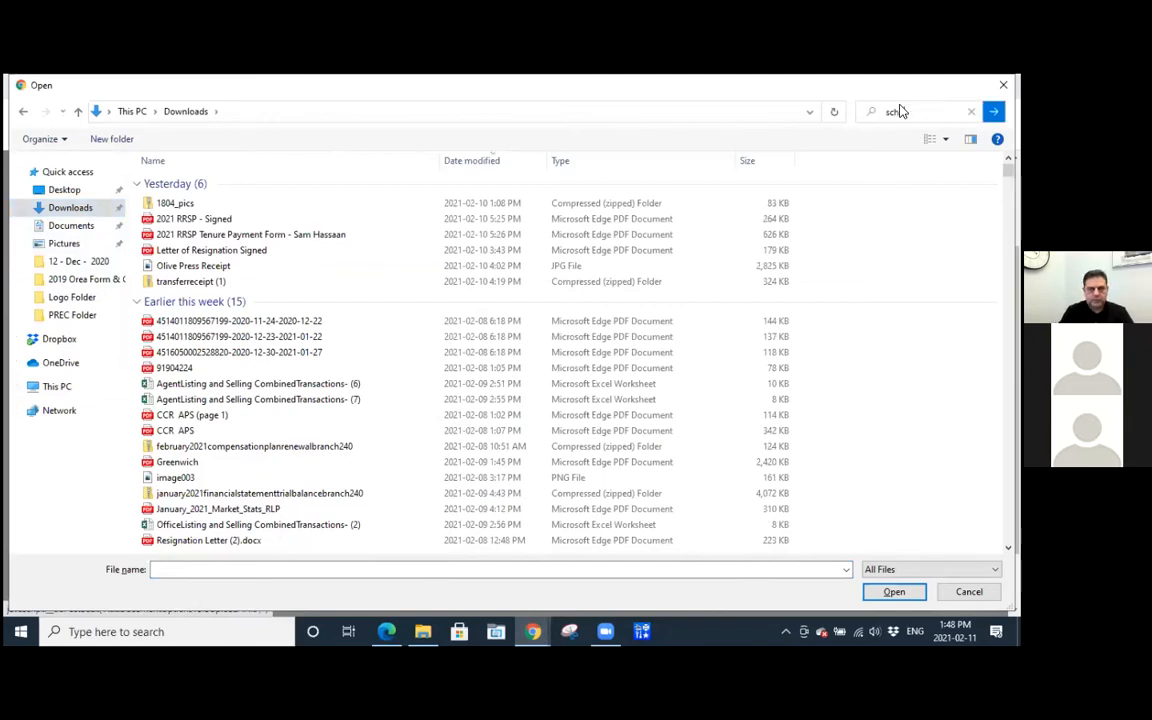
pyautogui.write('ed')
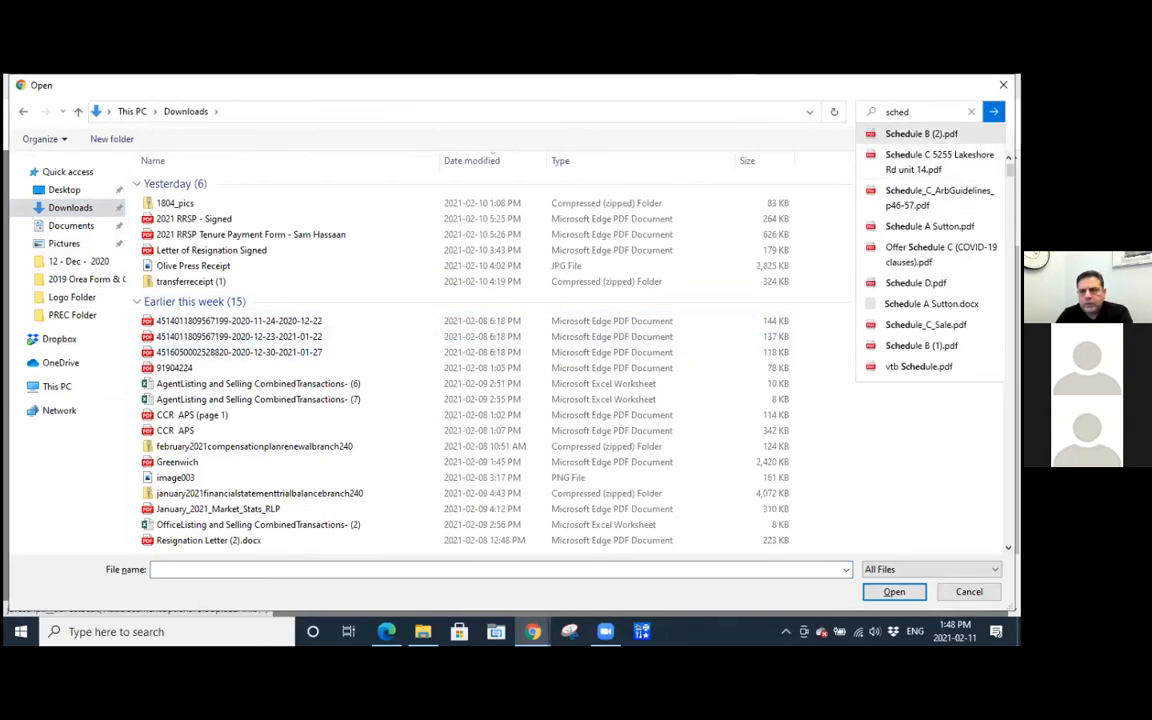
pyautogui.click(930, 136)
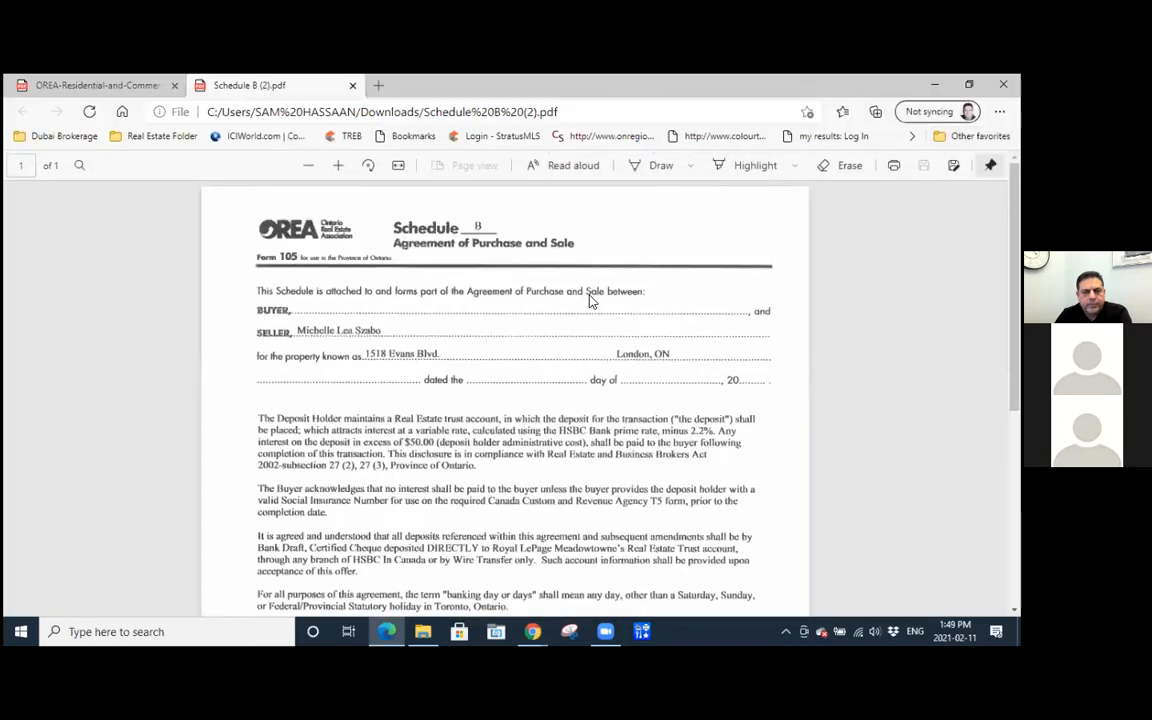
# Leave the opened PDF, switch back to the file selection in Chrome and browse the Downloads folder for a document.
pyautogui.click(136, 90)
pyautogui.click(935, 85)
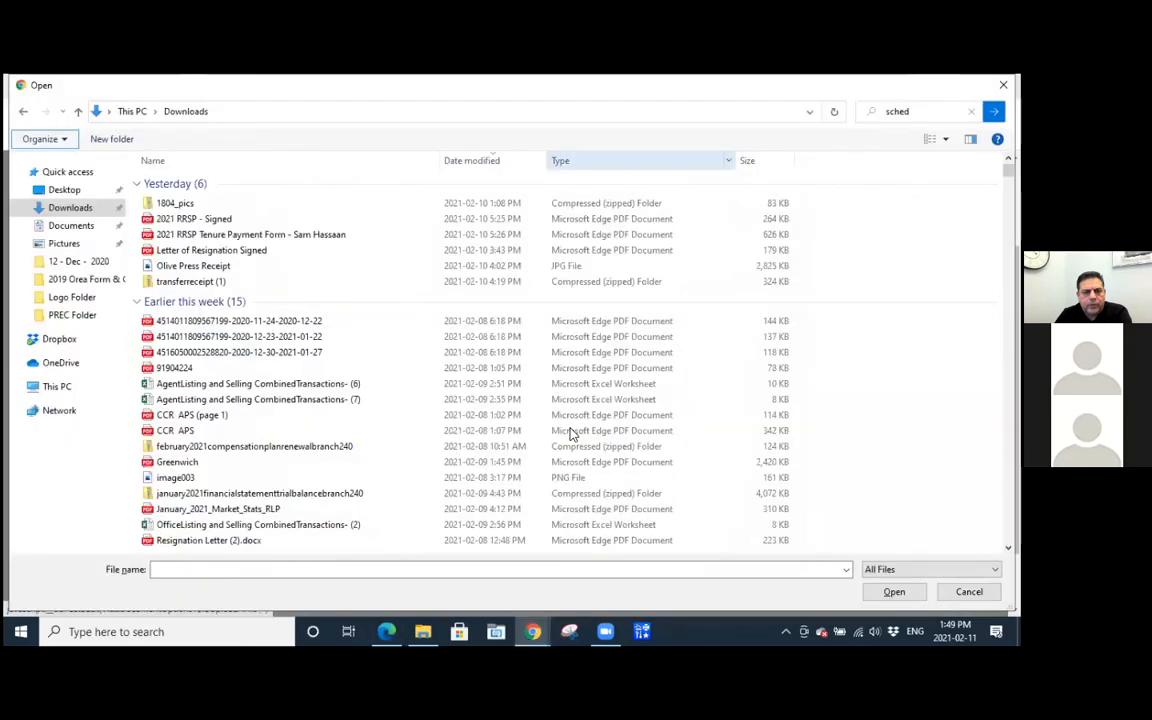
pyautogui.click(533, 631)
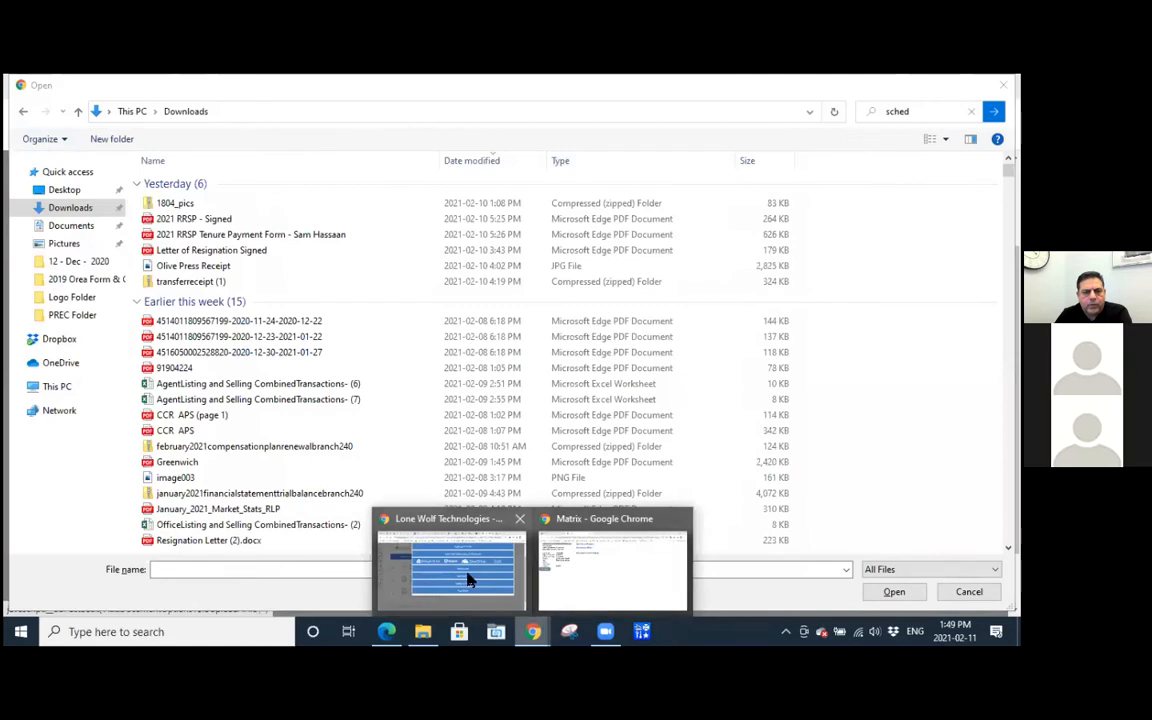
pyautogui.click(470, 580)
pyautogui.click(533, 631)
pyautogui.click(481, 588)
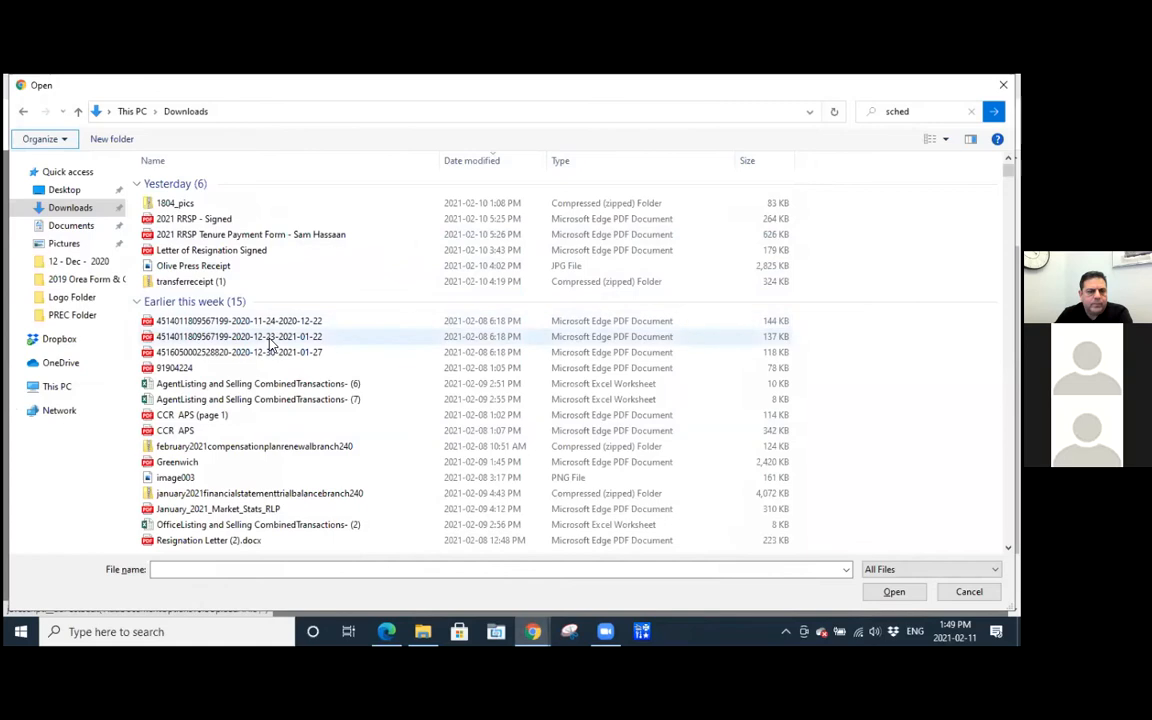
pyautogui.scroll(-12, 270, 344)
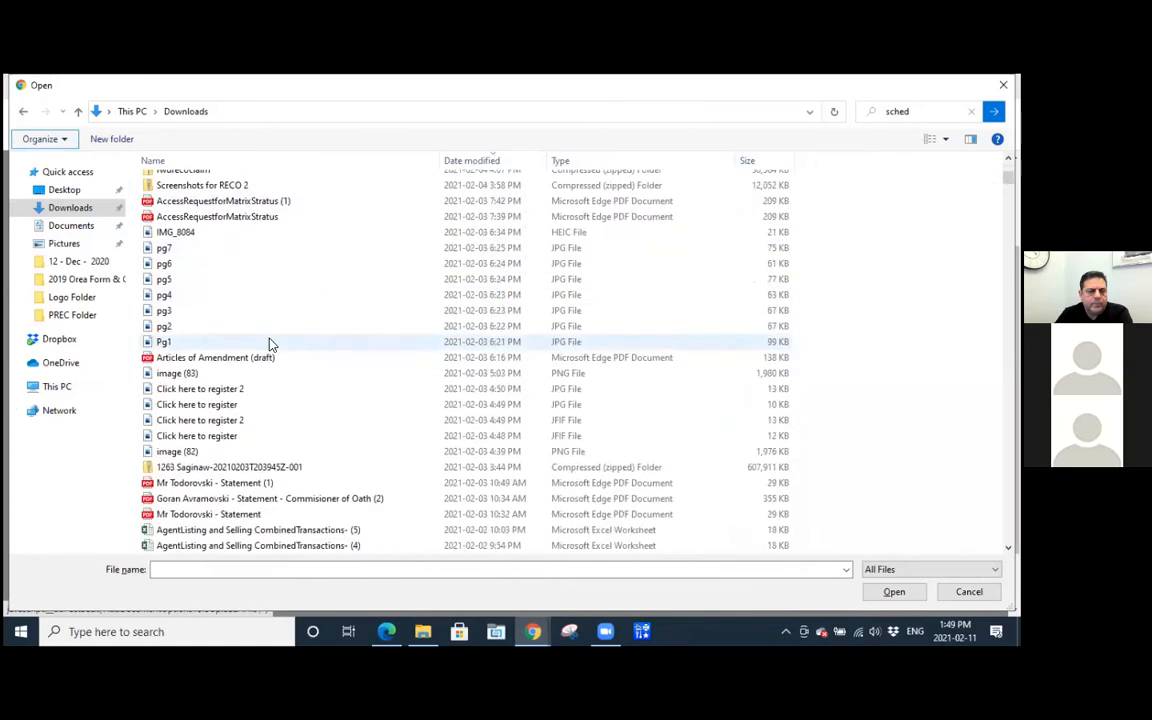
pyautogui.scroll(-6, 270, 344)
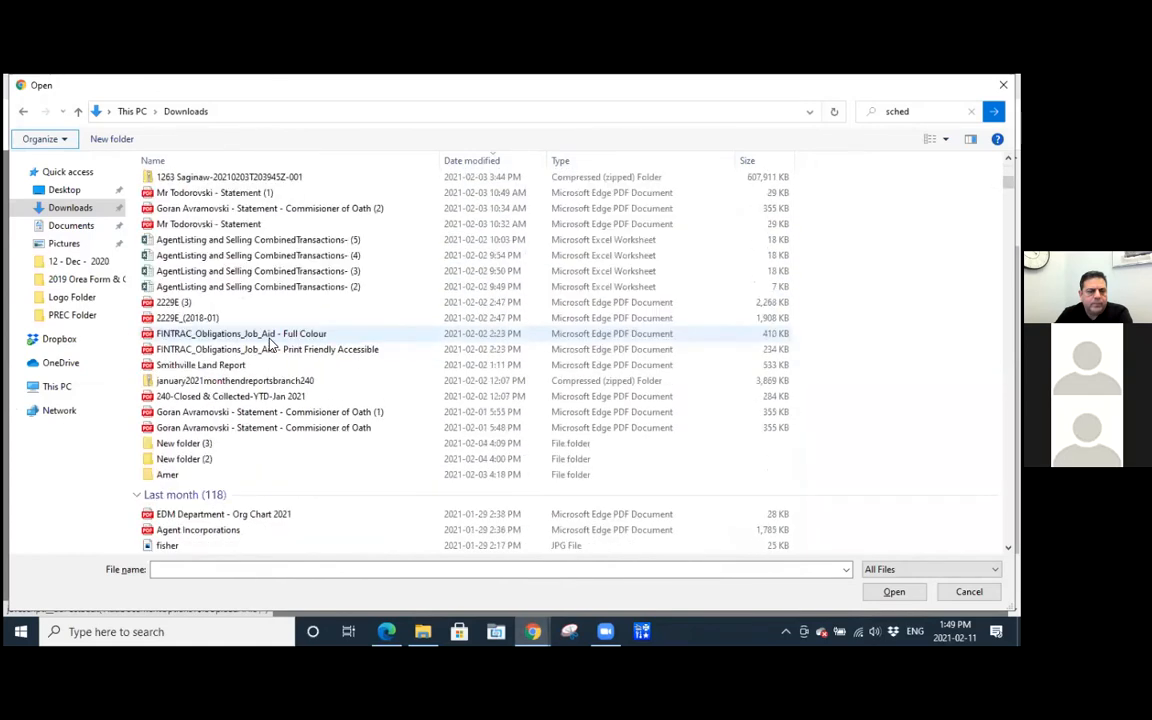
pyautogui.scroll(3, 270, 344)
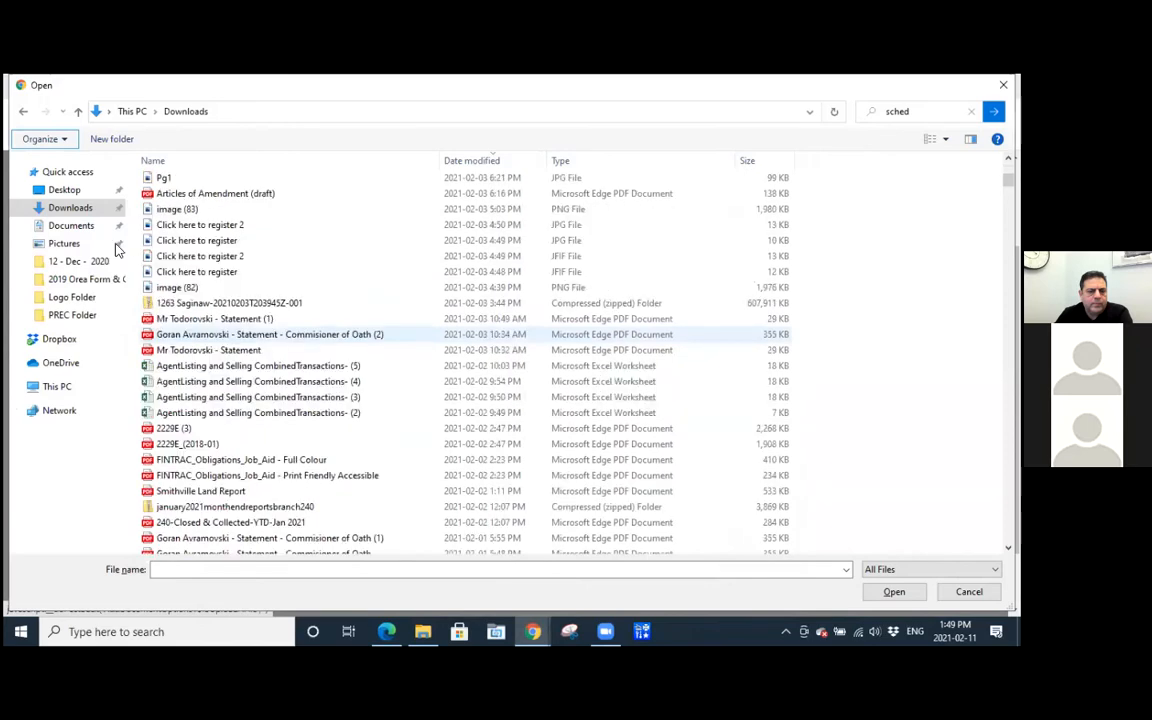
# Upload Trust Deposit Interest Agreement & Direction Sale 10-09-2019 v2 from the Royal LePage Forms folder inside Documents > Royal LePage Folder - Oak Park.
pyautogui.click(66, 225)
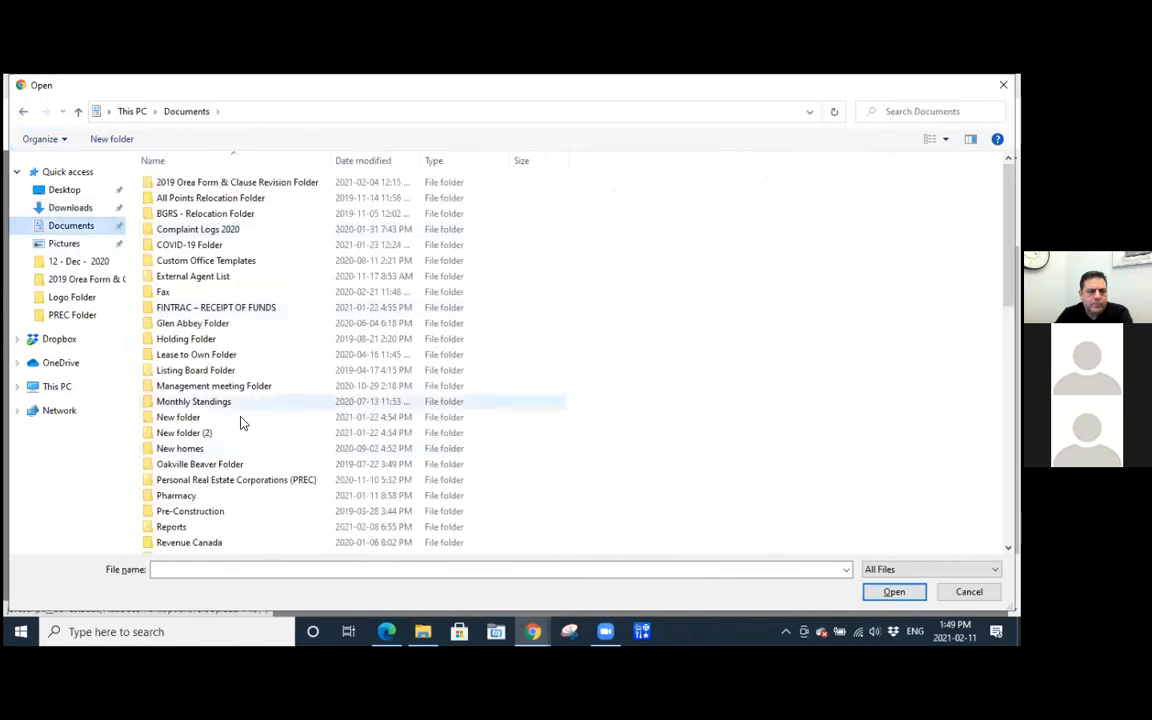
pyautogui.scroll(-1, 195, 500)
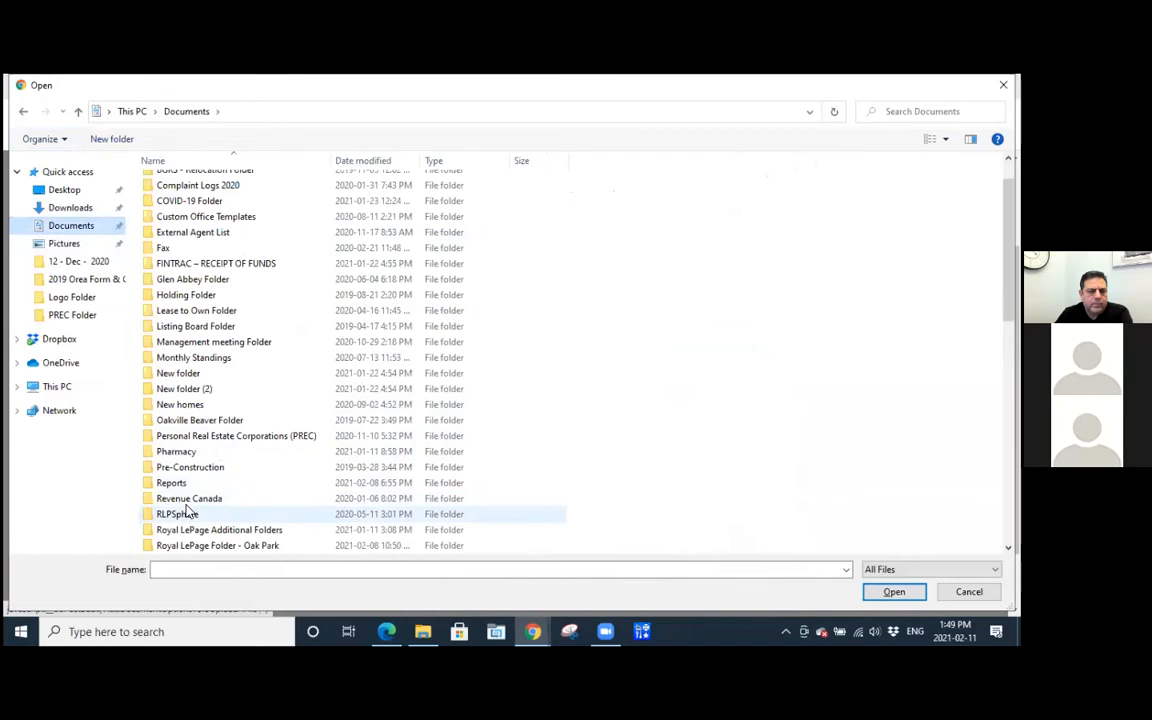
pyautogui.scroll(-2, 190, 515)
pyautogui.click(193, 454)
pyautogui.doubleClick(193, 454)
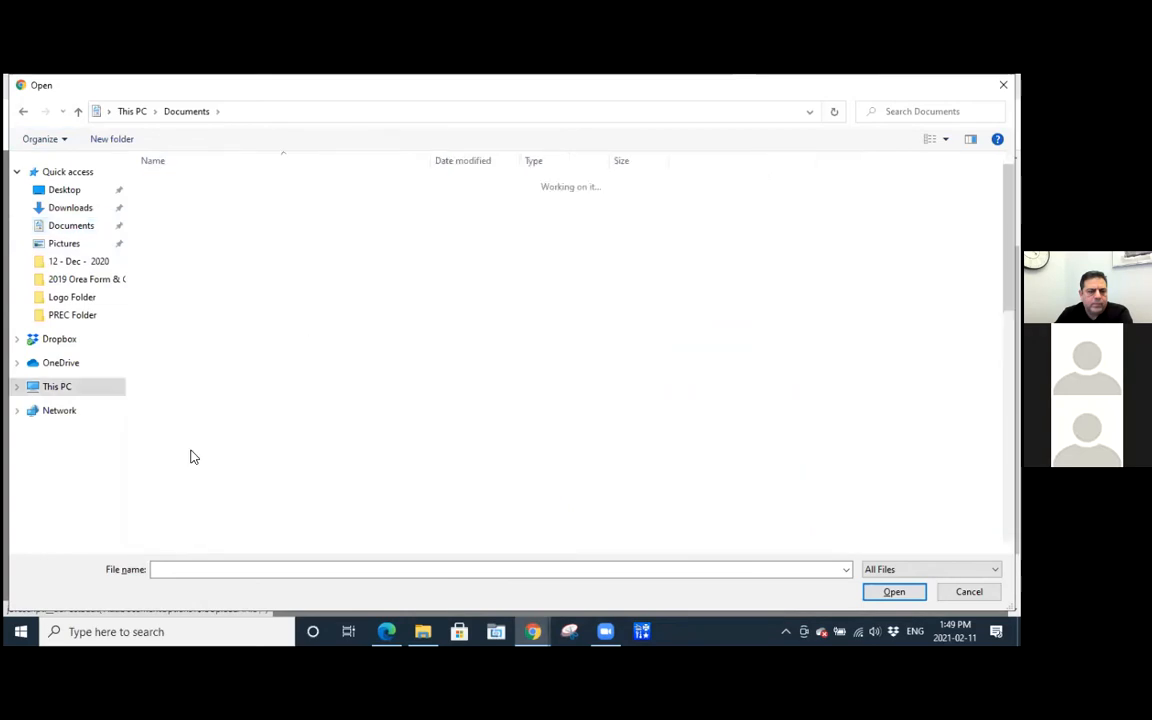
pyautogui.scroll(-6, 200, 290)
pyautogui.scroll(-4, 210, 305)
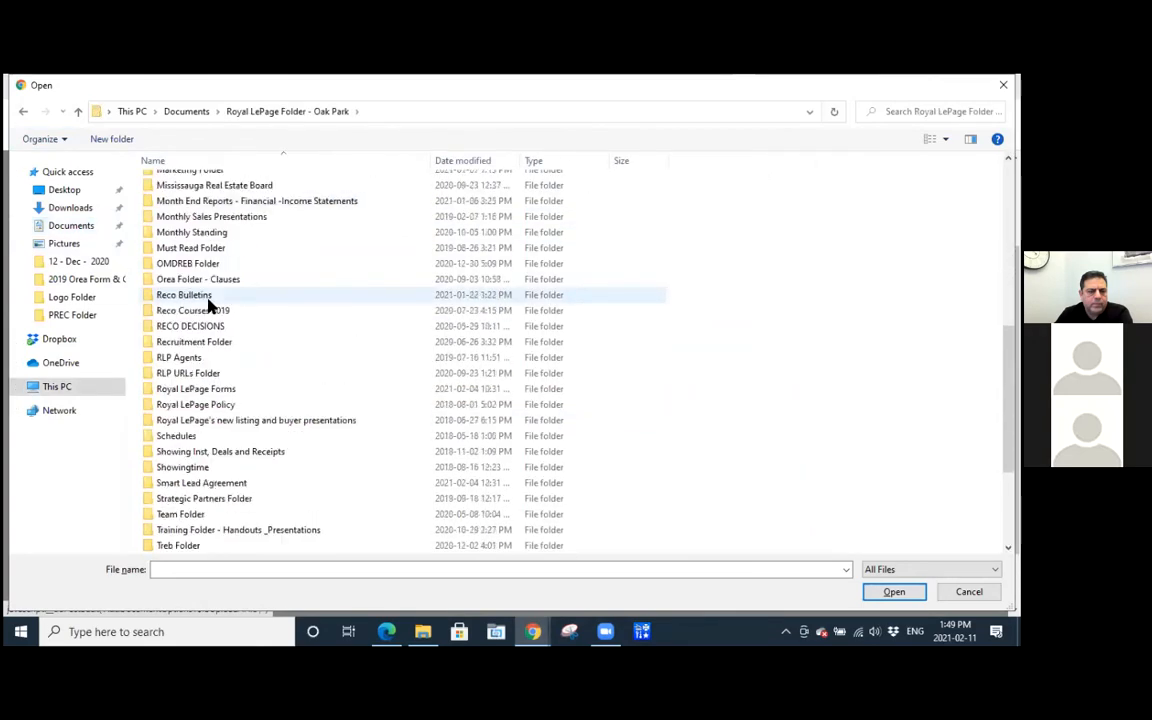
pyautogui.doubleClick(196, 343)
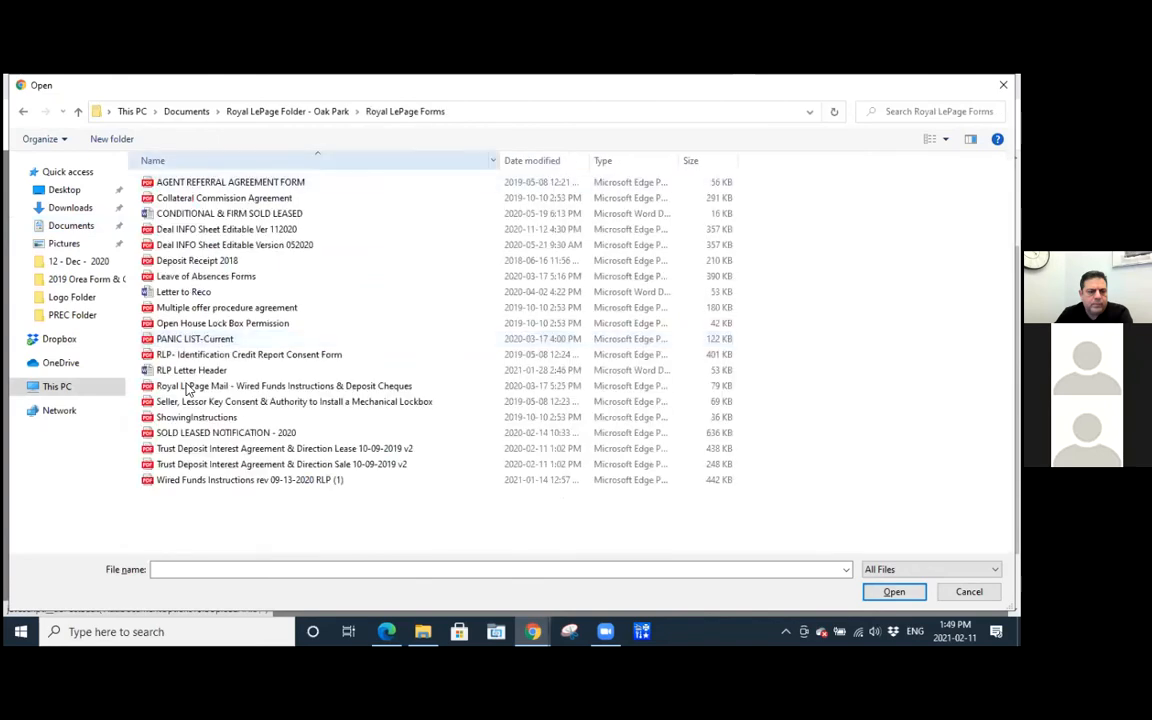
pyautogui.doubleClick(200, 466)
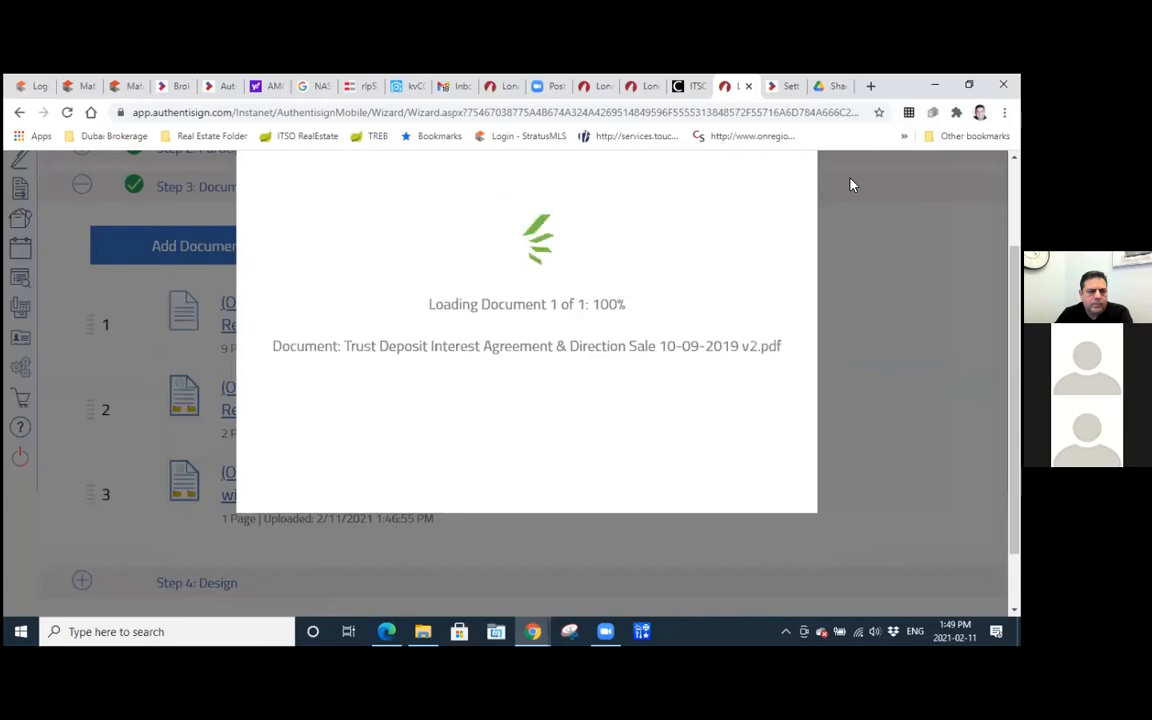
# Open the signing's Design step and select the buyer as the signer whose fields are placed.
pyautogui.scroll(-2, 327, 381)
pyautogui.scroll(-1, 327, 381)
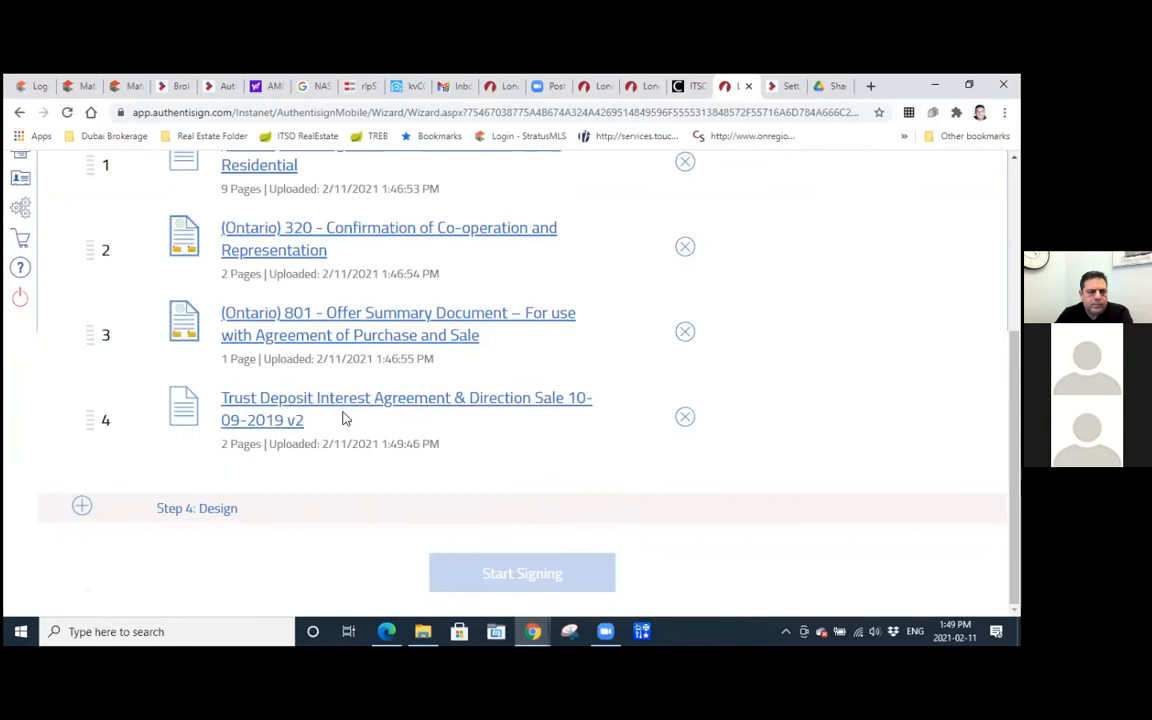
pyautogui.click(221, 517)
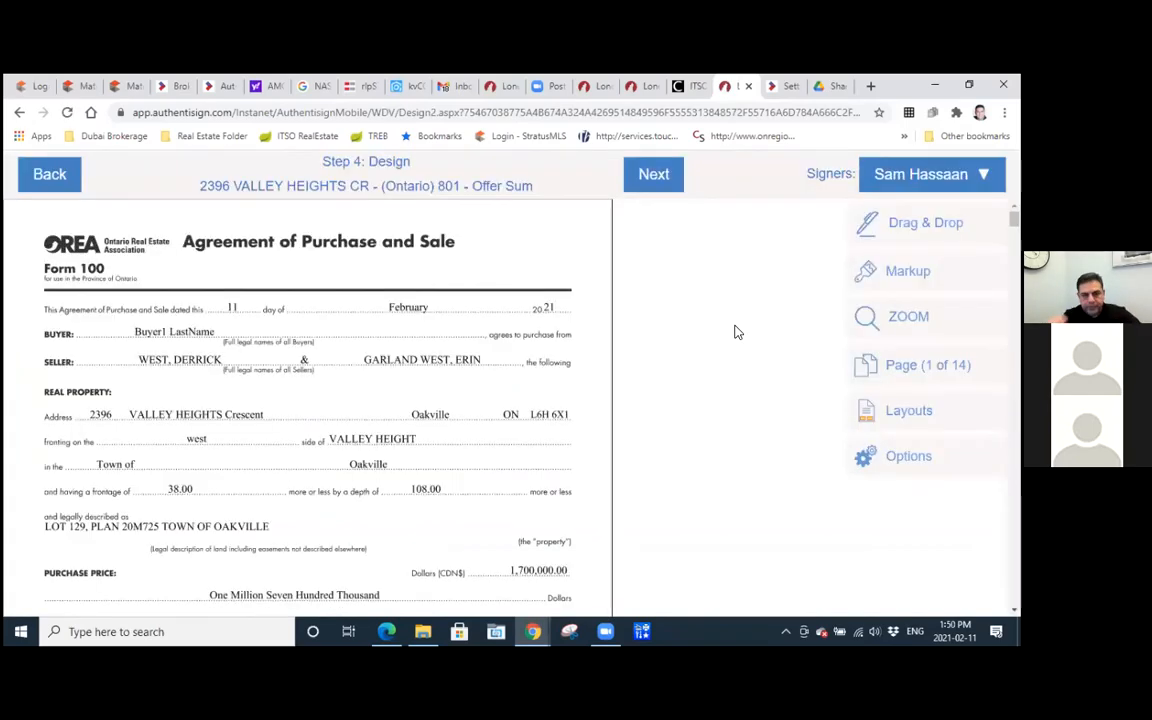
pyautogui.scroll(-5, 500, 305)
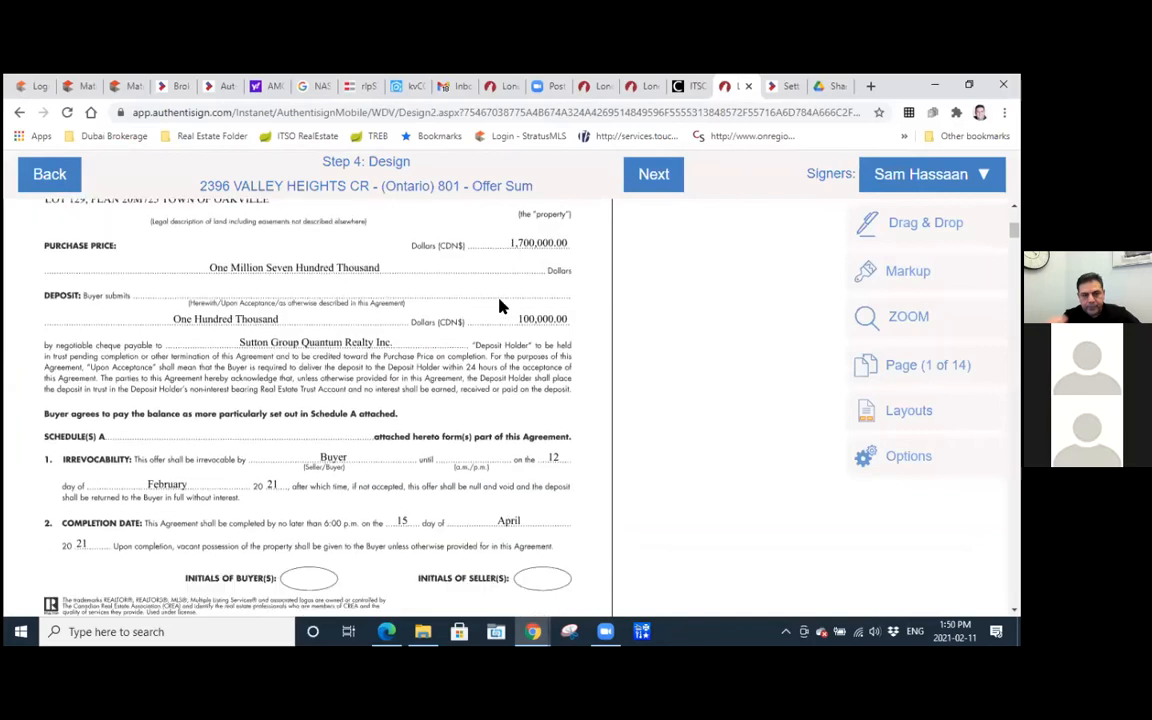
pyautogui.scroll(-1, 501, 305)
pyautogui.scroll(1, 501, 305)
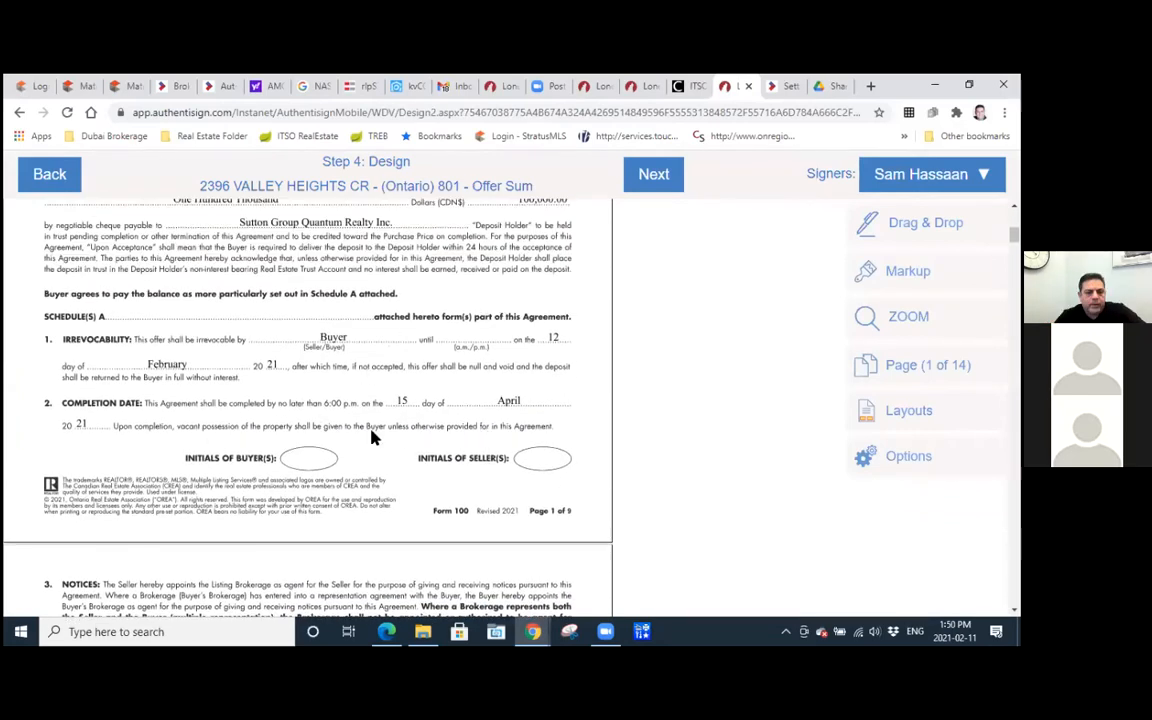
pyautogui.click(920, 174)
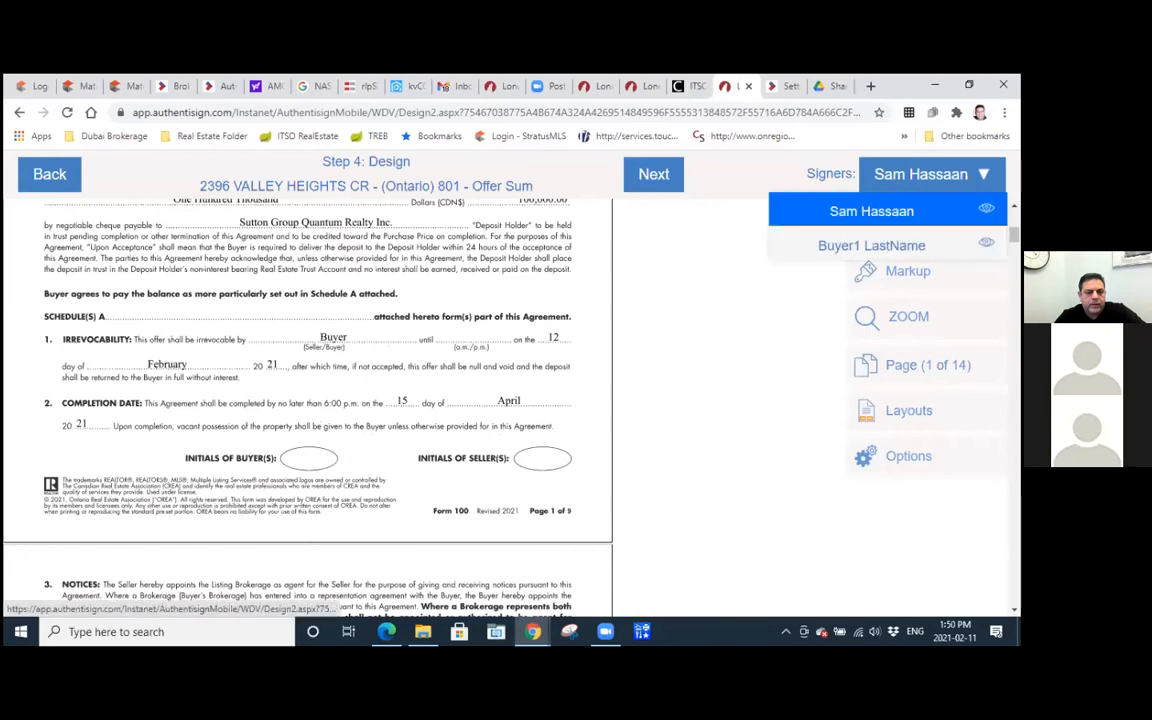
pyautogui.click(866, 247)
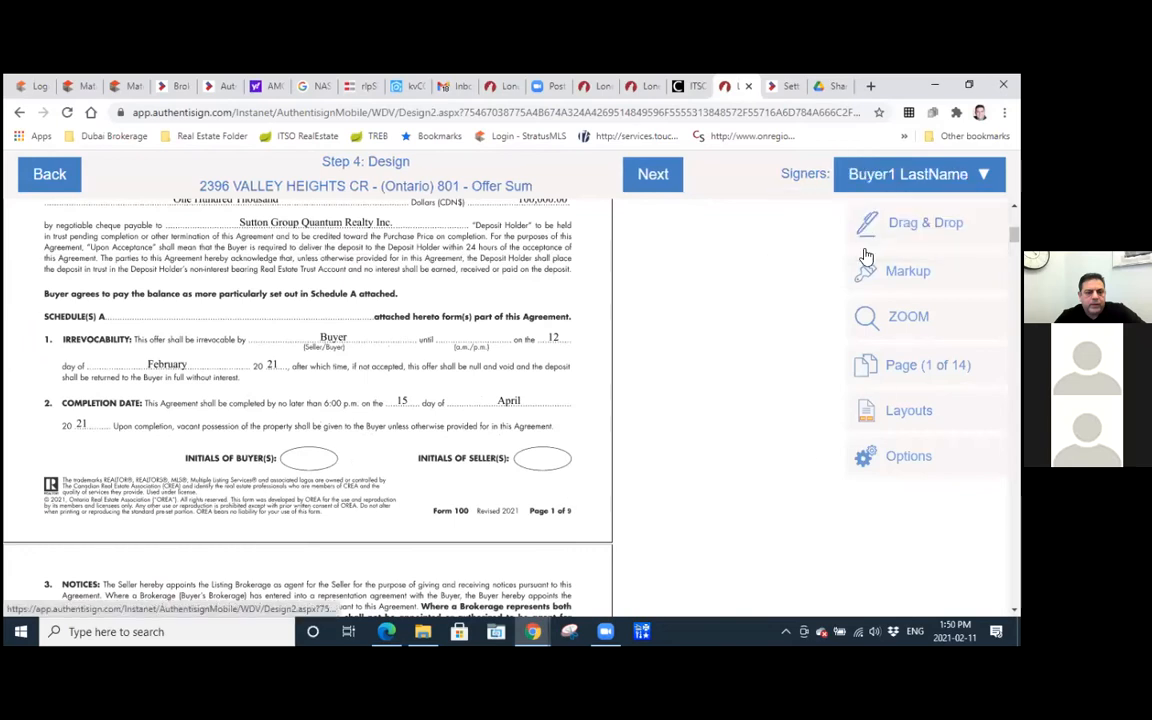
# Place Initial Here fields for the buyer in the Initials of Buyer(s) ovals on pages 1, 2 and 3 of Form 100.
pyautogui.click(923, 231)
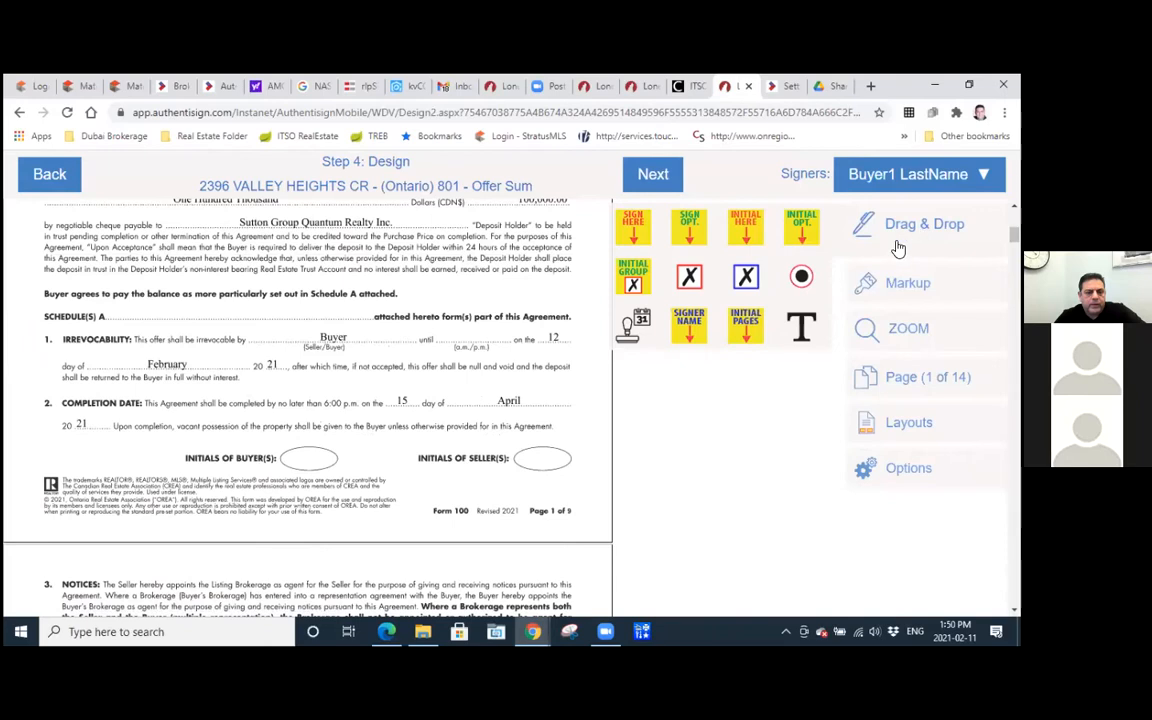
pyautogui.moveTo(745, 225); pyautogui.dragTo(313, 470)
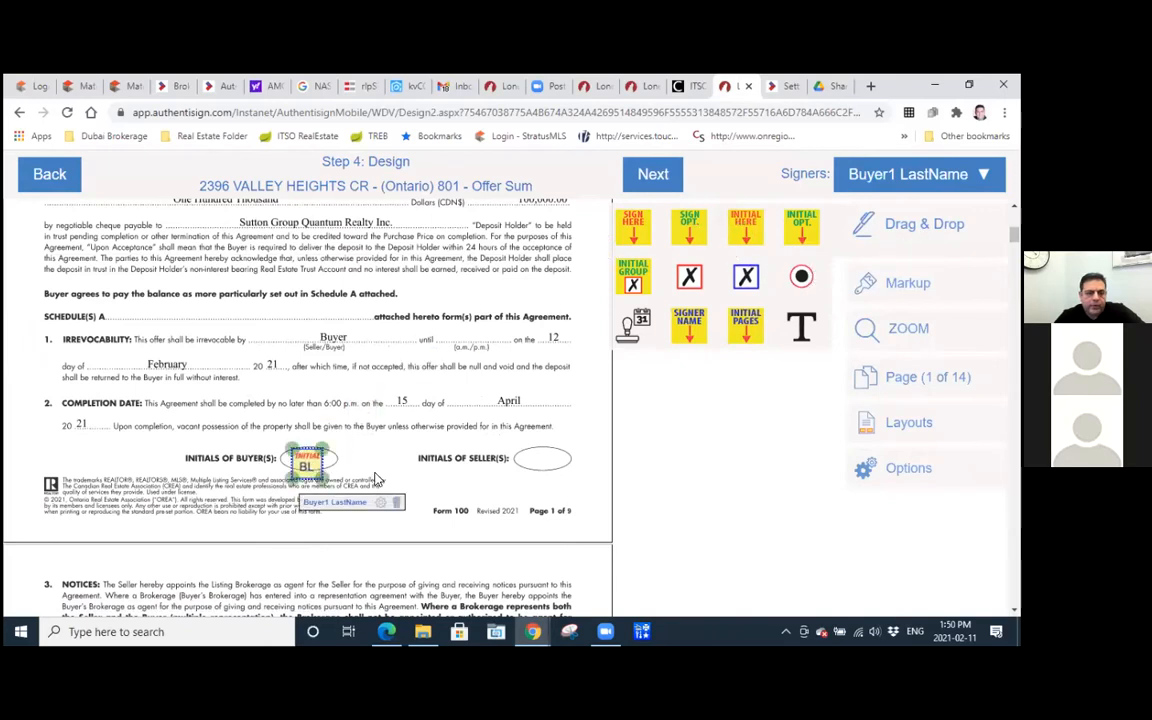
pyautogui.scroll(-5, 376, 480)
pyautogui.scroll(-8, 376, 480)
pyautogui.moveTo(746, 210); pyautogui.dragTo(333, 290)
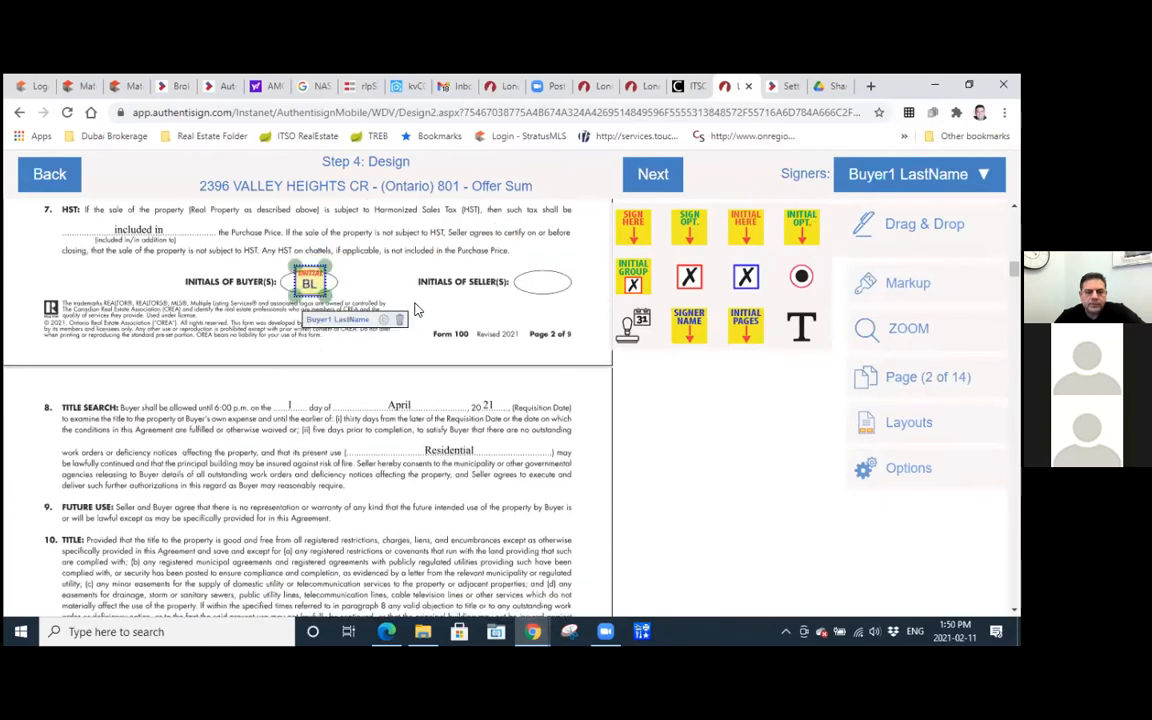
pyautogui.scroll(-8, 417, 310)
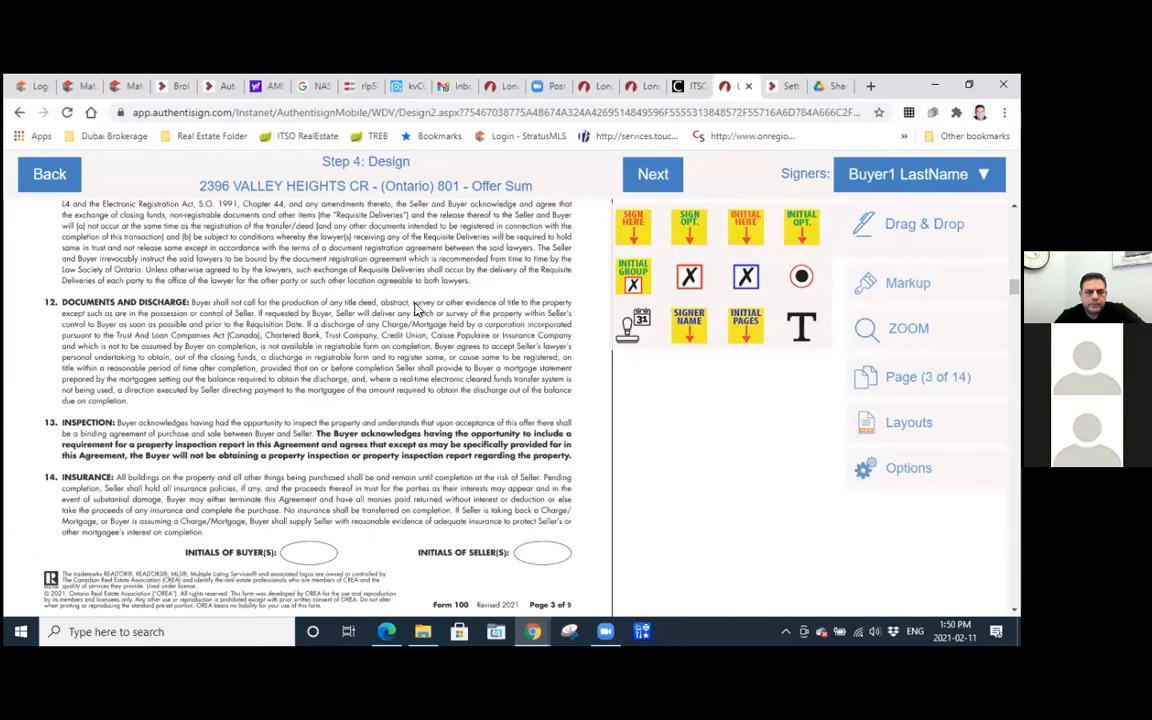
pyautogui.scroll(-5, 417, 310)
pyautogui.scroll(2, 680, 250)
pyautogui.moveTo(753, 229); pyautogui.dragTo(323, 340)
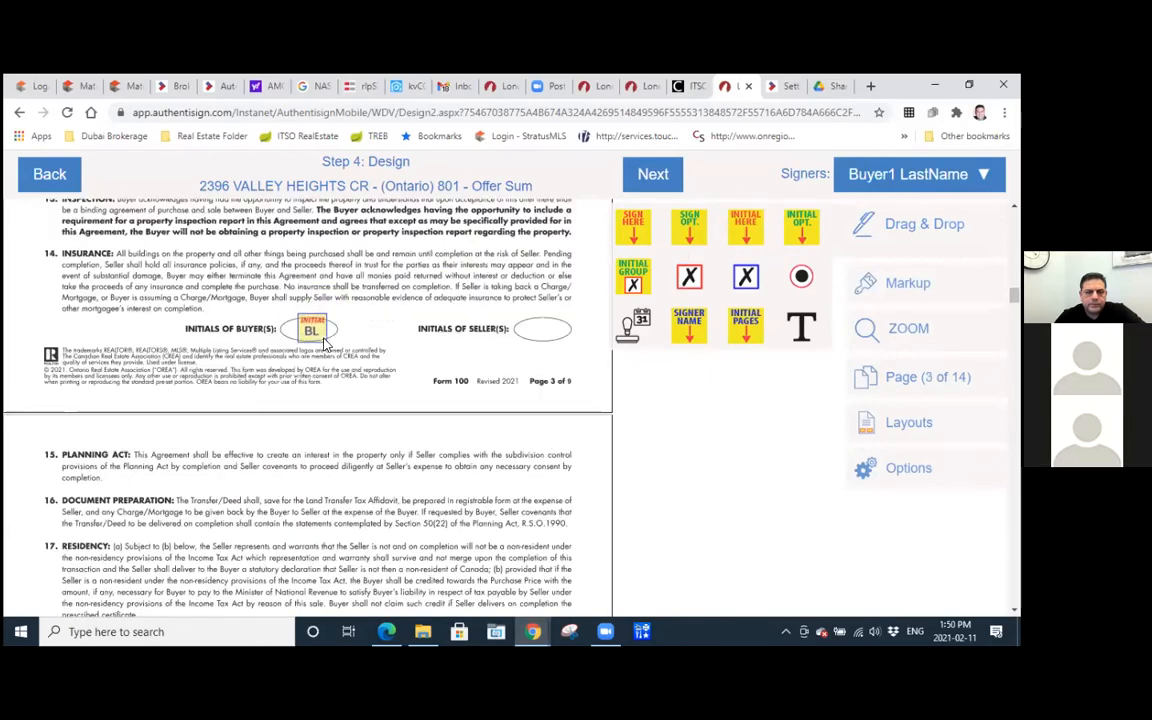
# Place an Initial Here field for the buyer in the Initials of Buyer(s) oval on page 4 of Form 100.
pyautogui.scroll(-5, 408, 355)
pyautogui.scroll(-5, 408, 355)
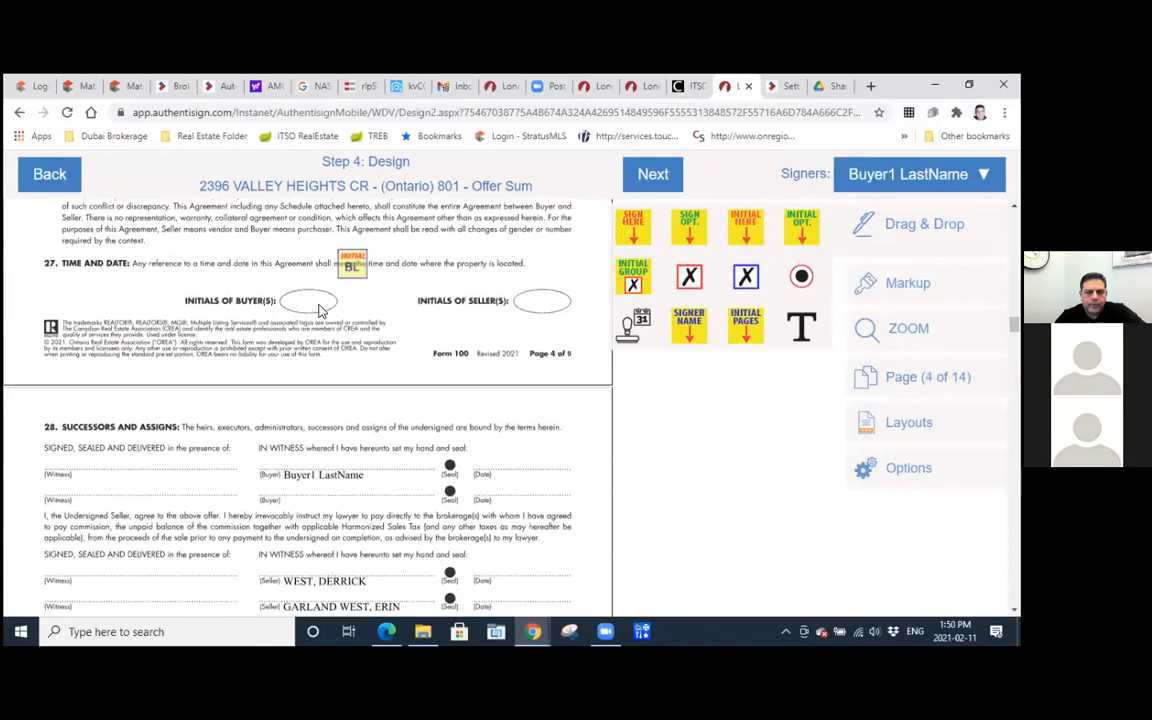
pyautogui.moveTo(320, 311); pyautogui.dragTo(321, 311)
# Place a resized Sign Here field on the buyer's signature line on page 5 of Form 100 and an auto-date field on its date line.
pyautogui.scroll(-1, 398, 302)
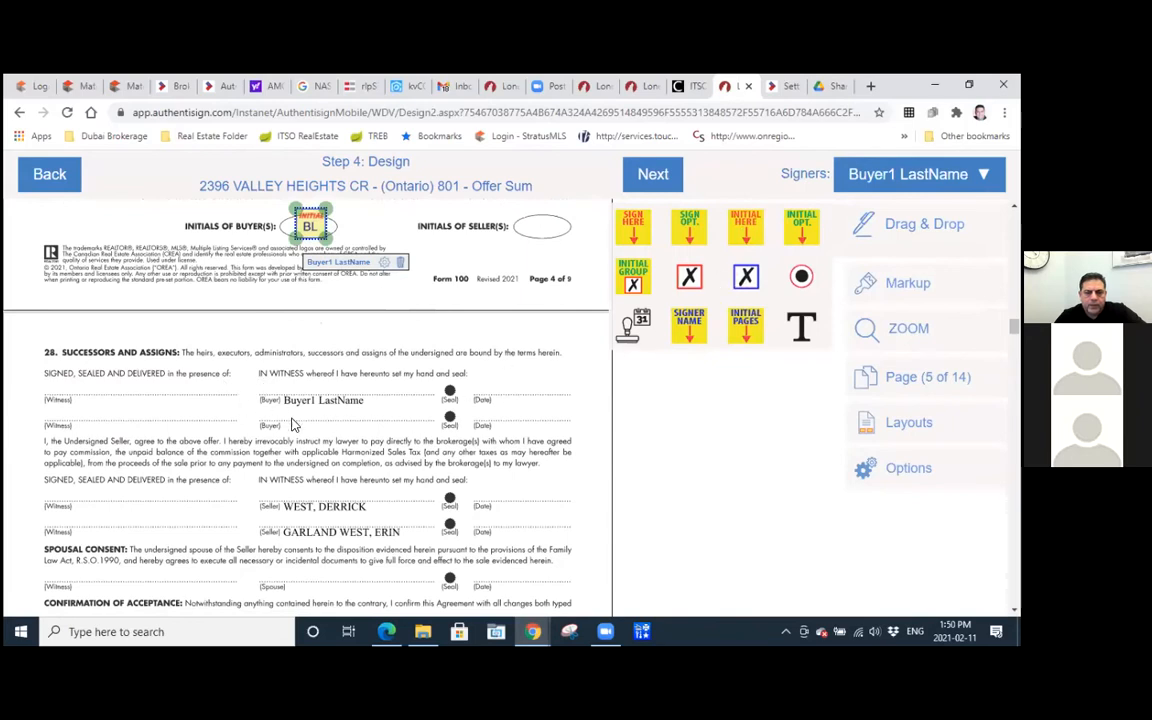
pyautogui.moveTo(637, 232); pyautogui.dragTo(287, 330)
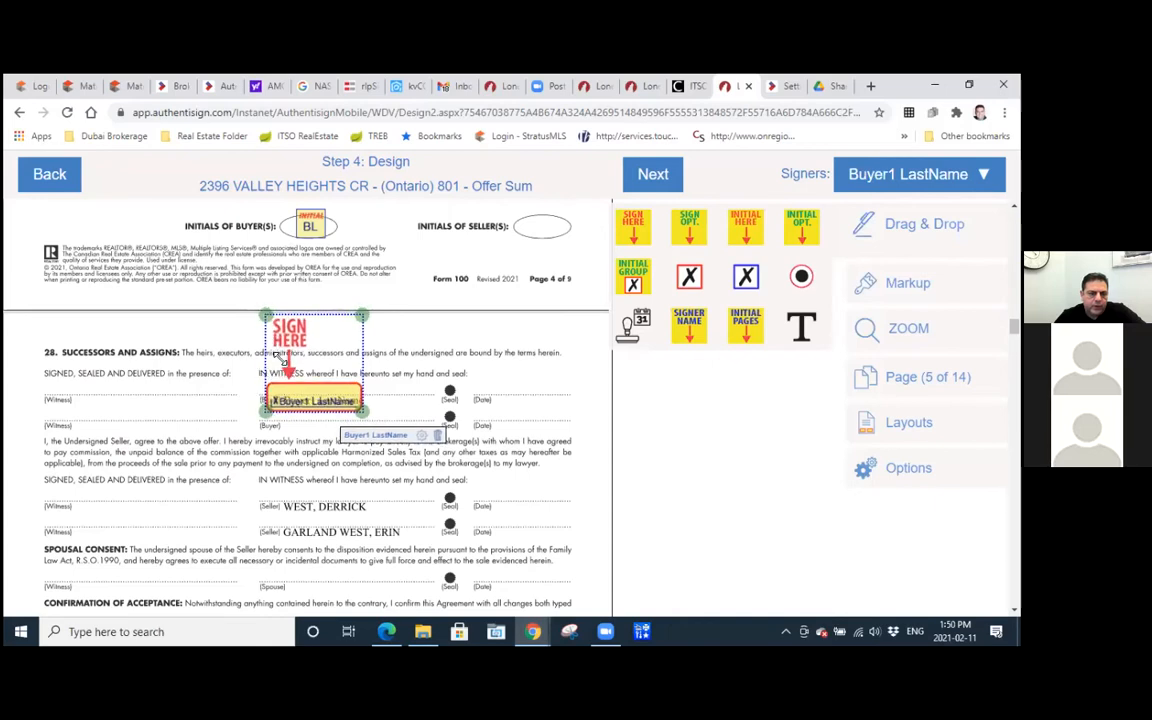
pyautogui.moveTo(266, 316); pyautogui.dragTo(290, 339)
pyautogui.moveTo(330, 400); pyautogui.dragTo(313, 381)
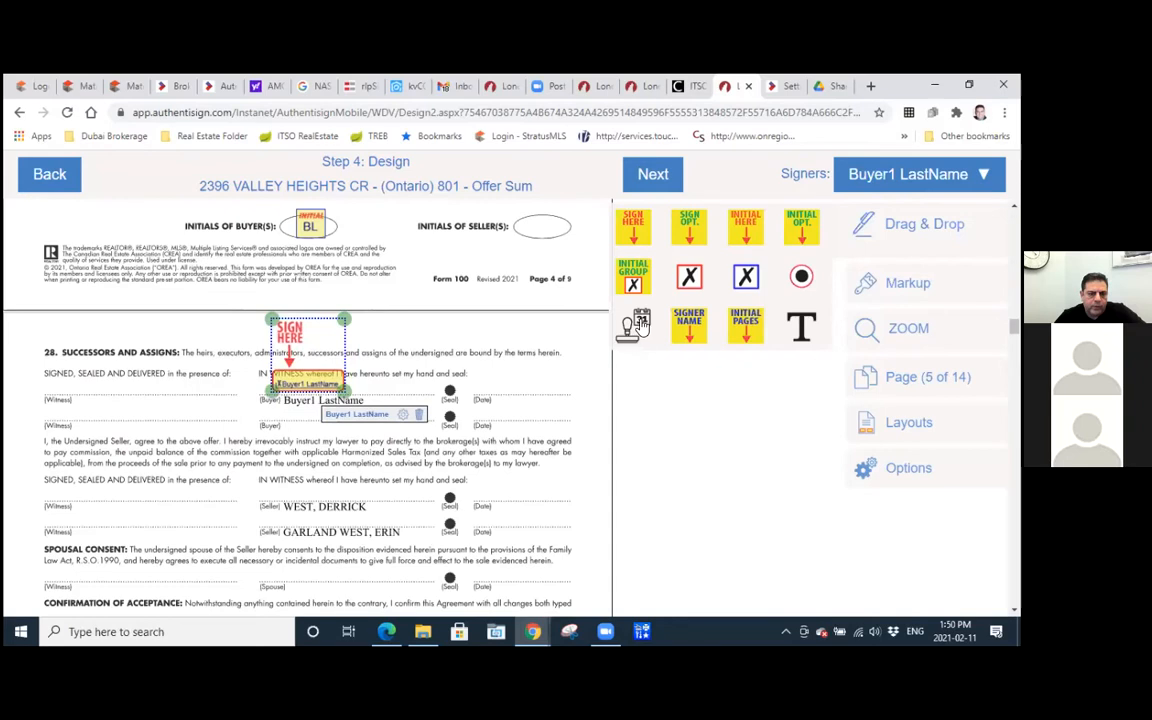
pyautogui.moveTo(505, 397); pyautogui.dragTo(514, 415)
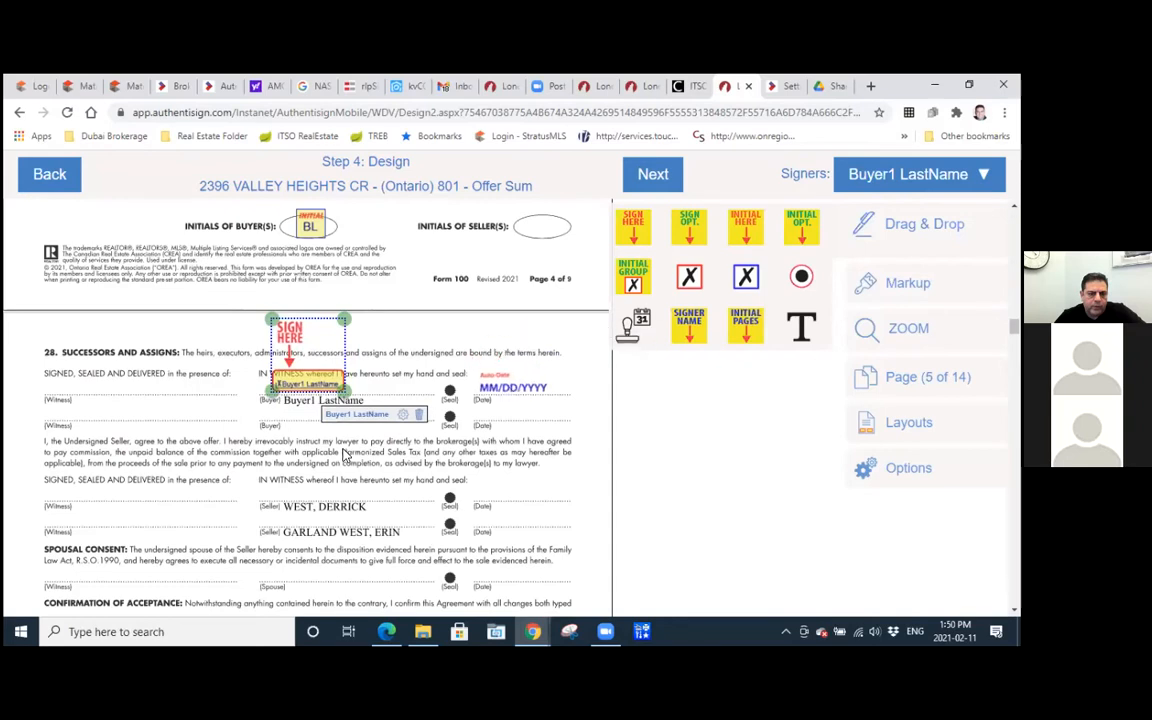
# Place a Sign Here field on the buyer's line in the Acknowledgement section of page 5 and remove it again.
pyautogui.scroll(-6, 343, 453)
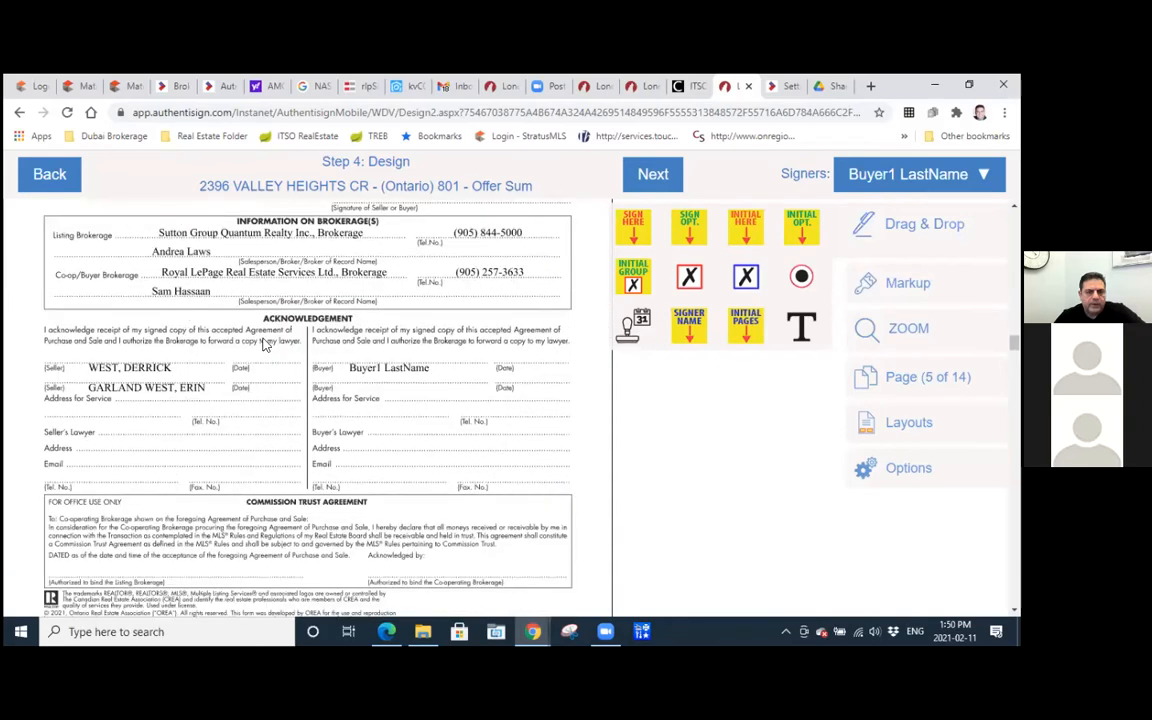
pyautogui.scroll(-3, 290, 300)
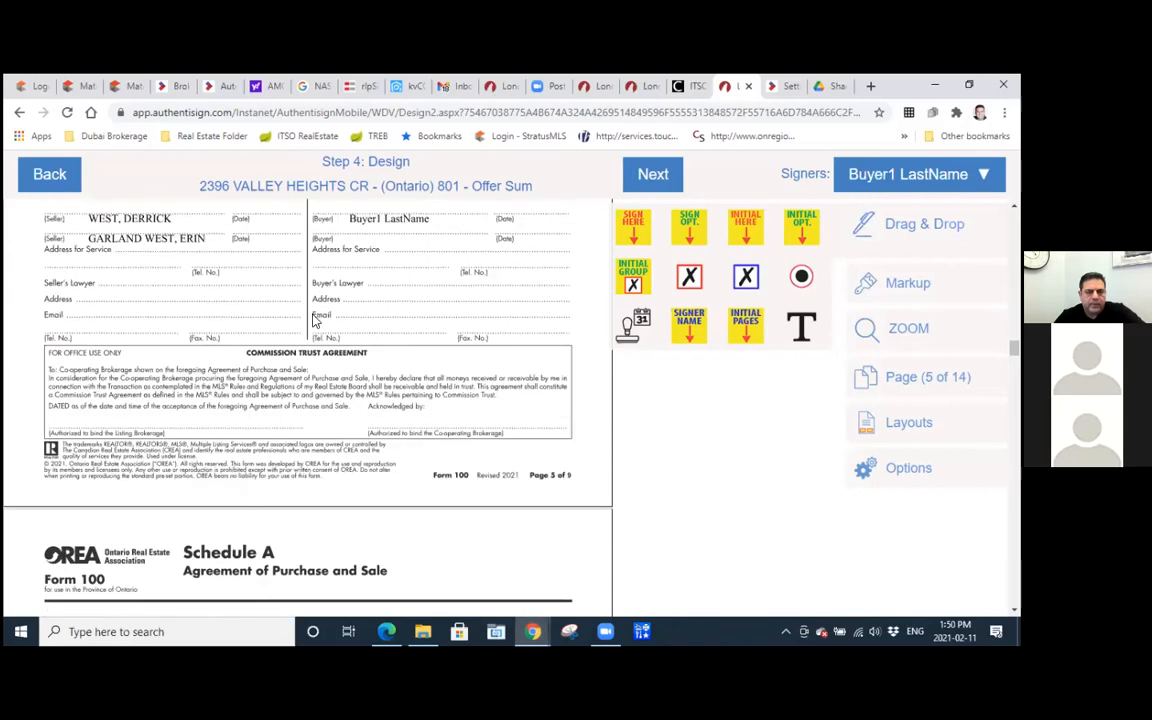
pyautogui.scroll(1, 357, 341)
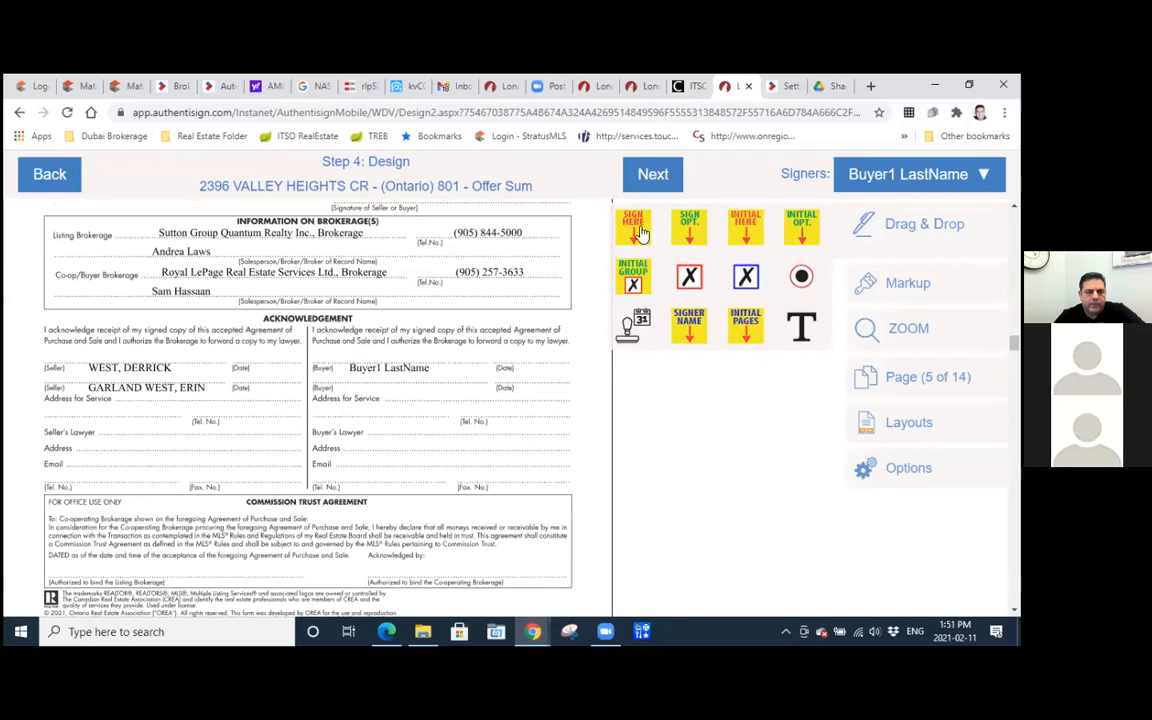
pyautogui.moveTo(641, 233); pyautogui.dragTo(373, 293)
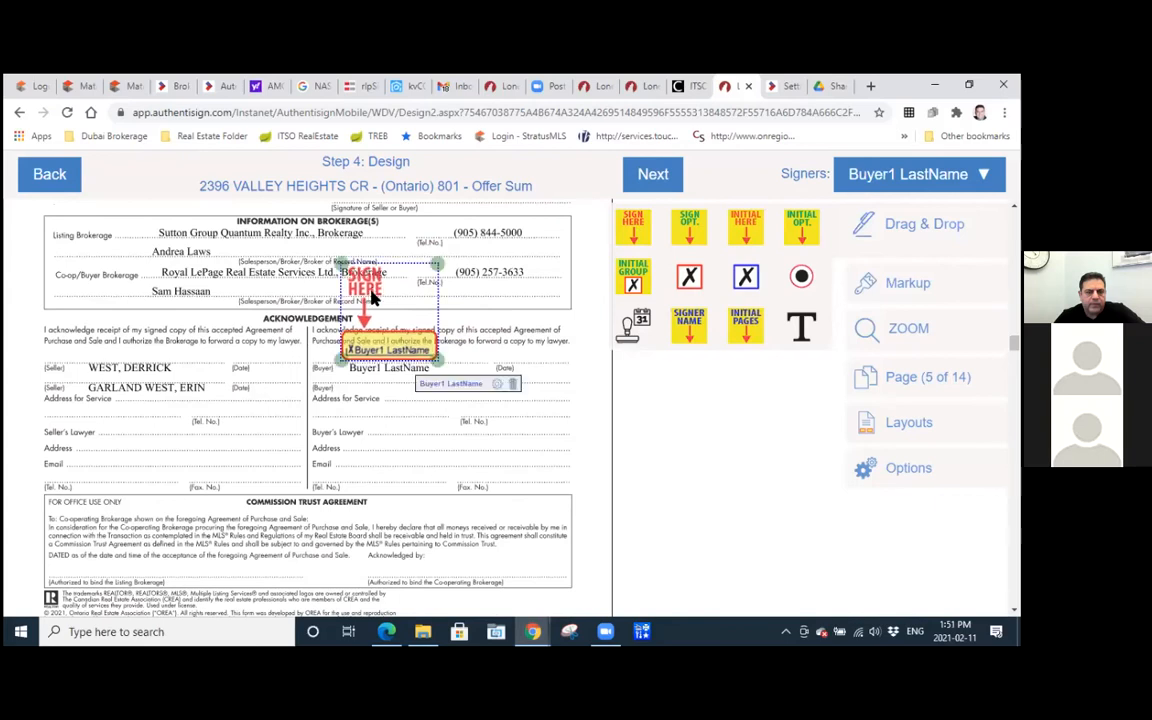
pyautogui.click(513, 389)
# Select the buyer's agent as signer and place a Sign Here field on the Co-operating Brokerage line of the Commission Trust Agreement.
pyautogui.scroll(-3, 514, 390)
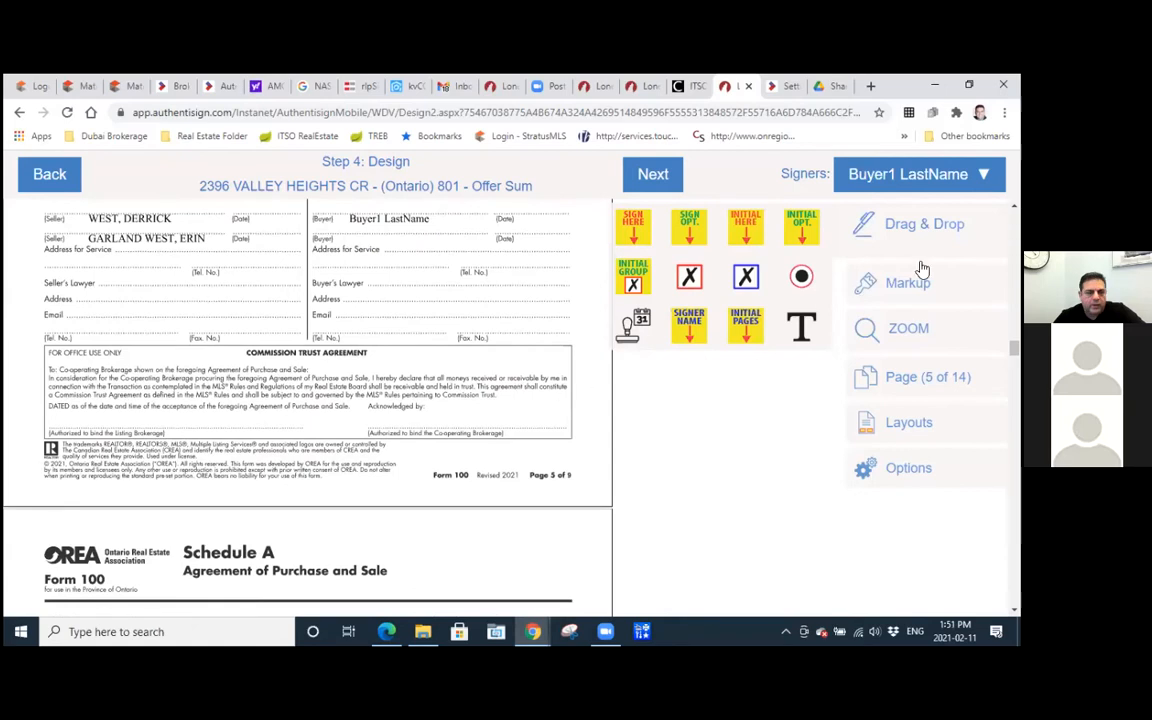
pyautogui.click(916, 178)
pyautogui.click(869, 213)
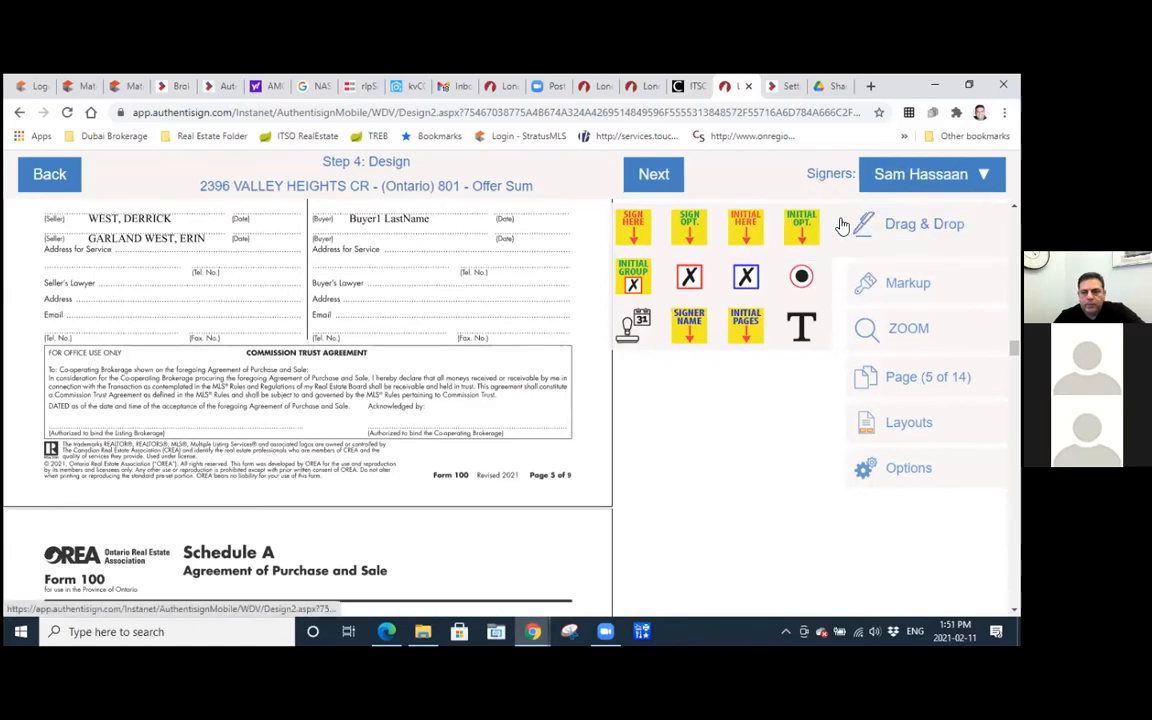
pyautogui.moveTo(636, 234); pyautogui.dragTo(409, 364)
# Cross out the Home Inspection Condition clause in Schedule A on page 6 with two diagonal markup lines.
pyautogui.scroll(-3, 257, 398)
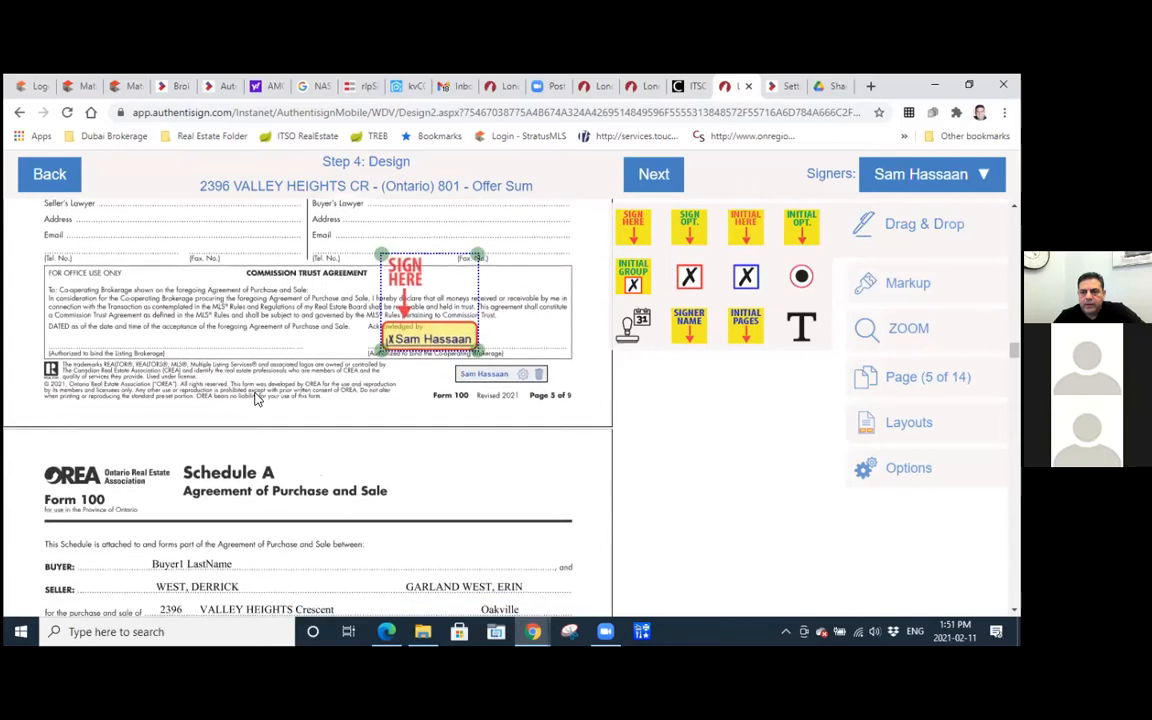
pyautogui.scroll(-2, 257, 398)
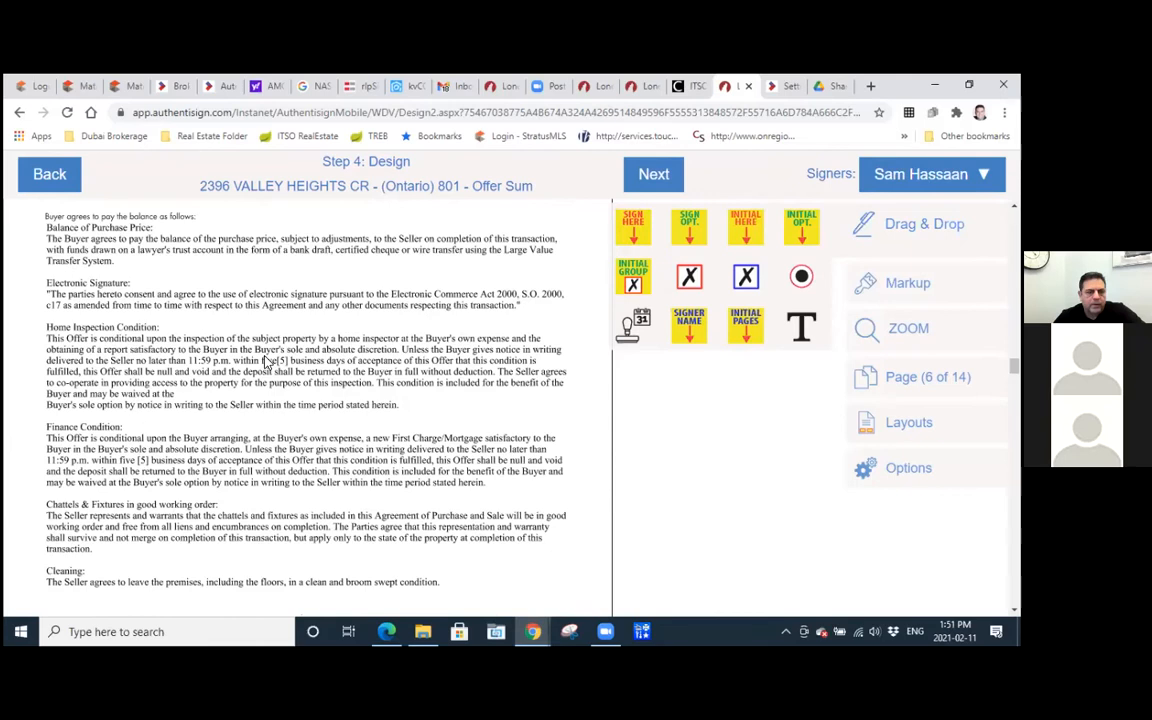
pyautogui.scroll(-1, 352, 407)
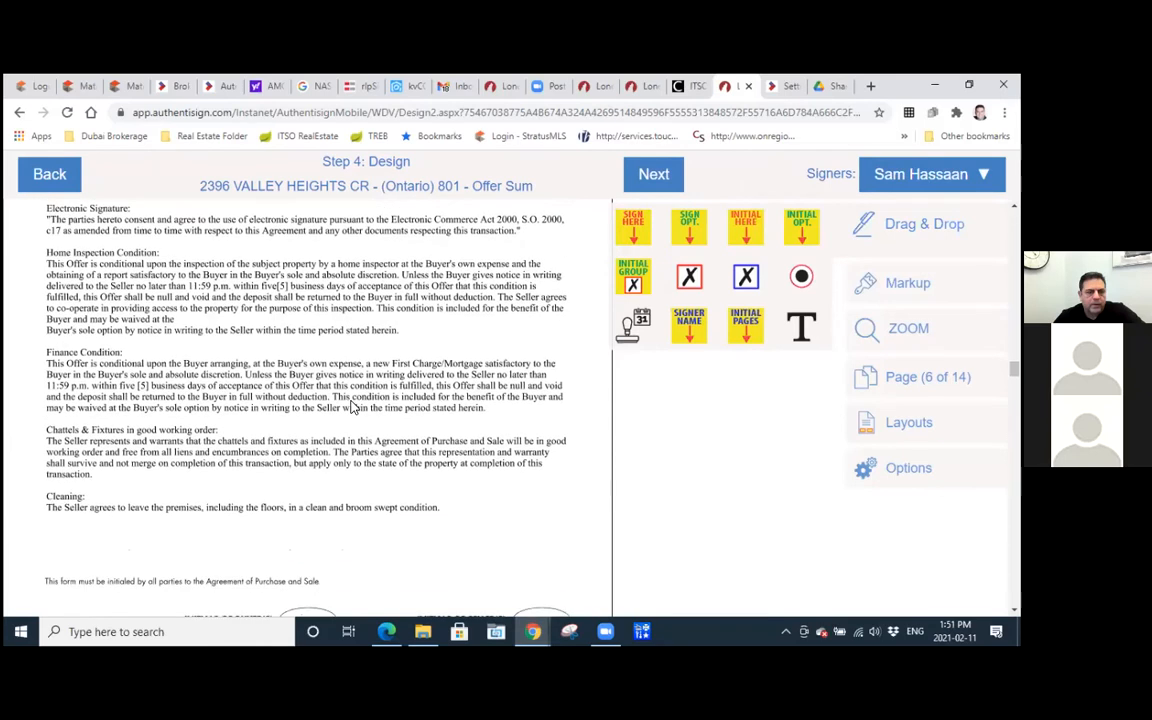
pyautogui.scroll(1, 352, 407)
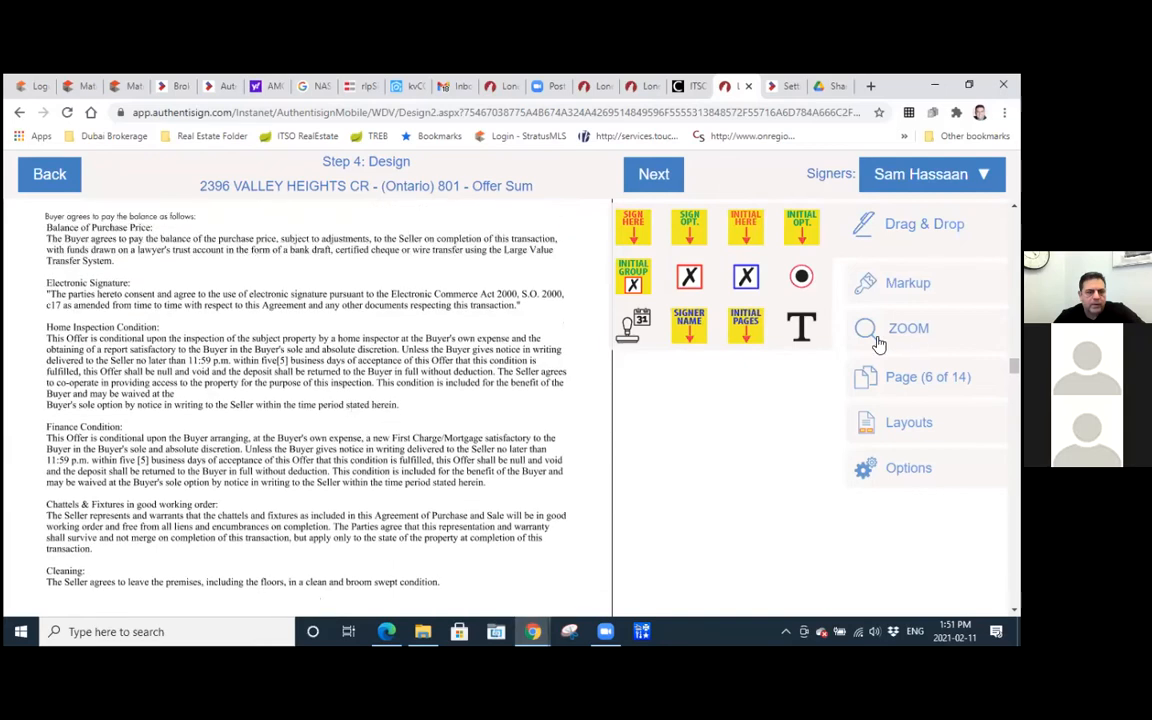
pyautogui.click(900, 285)
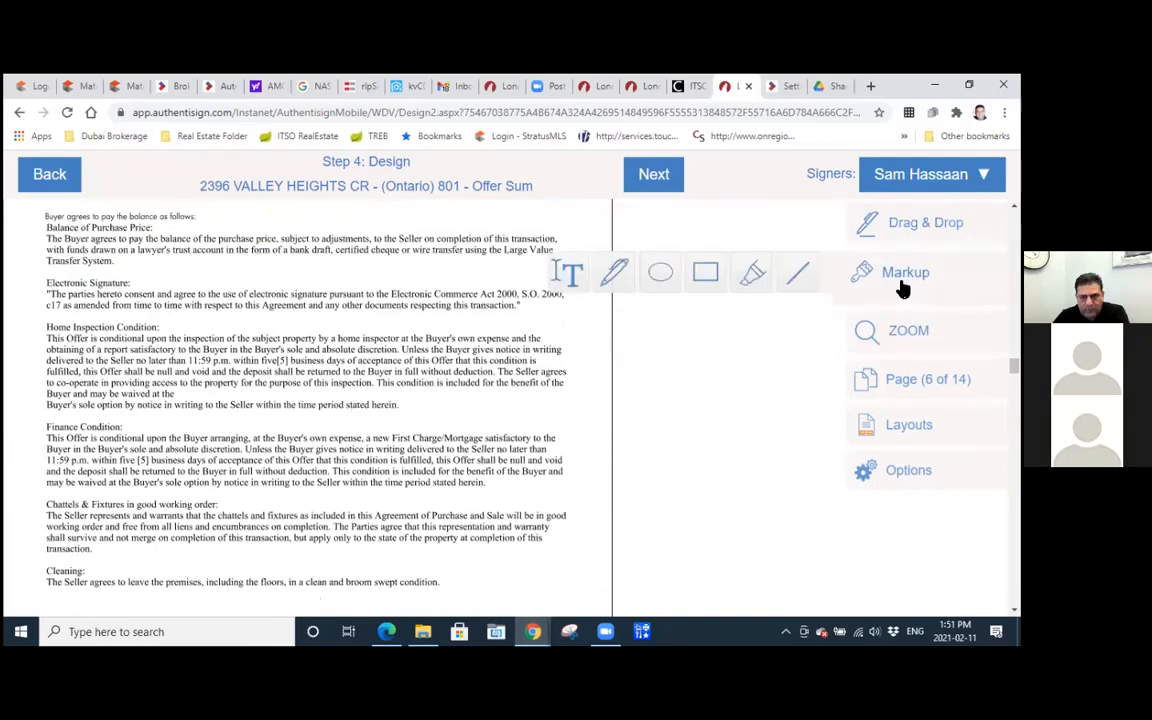
pyautogui.click(800, 279)
pyautogui.moveTo(46, 405); pyautogui.dragTo(586, 322)
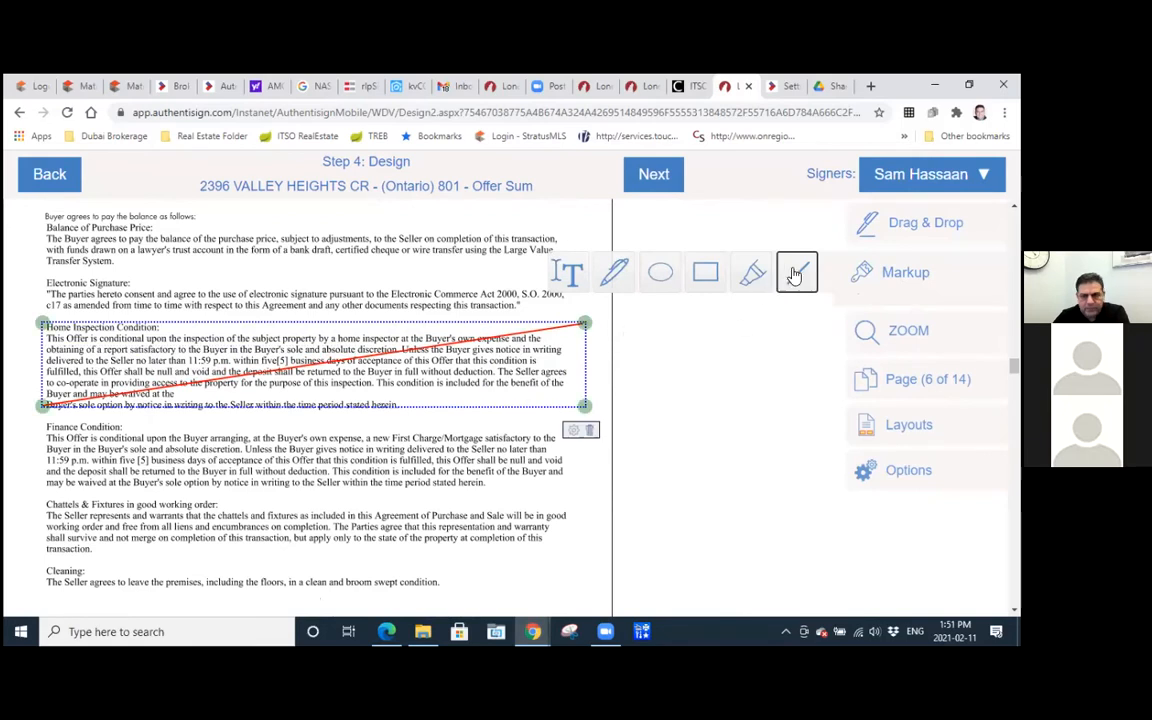
pyautogui.moveTo(42, 321)
pyautogui.mouseDown()
pyautogui.moveTo(560, 392)
pyautogui.moveTo(590, 412)
pyautogui.mouseUp()
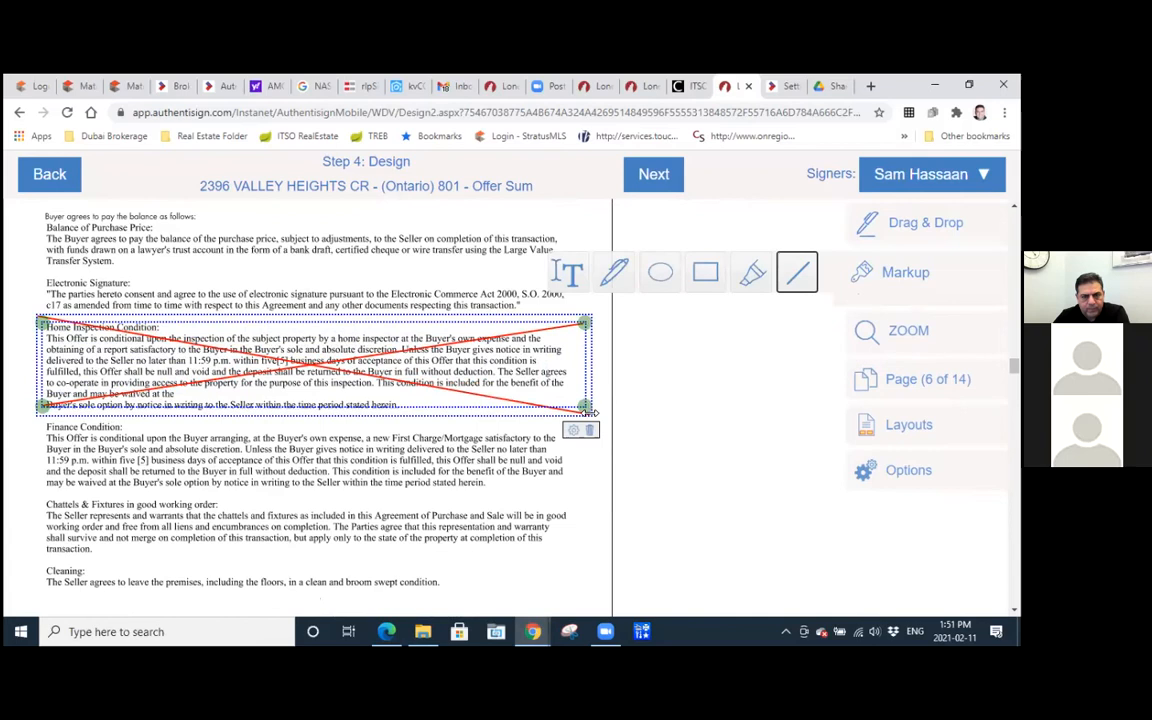
# Select the buyer as signer and place an initial field beside the crossed-out Home Inspection Condition clause.
pyautogui.click(913, 224)
pyautogui.click(900, 177)
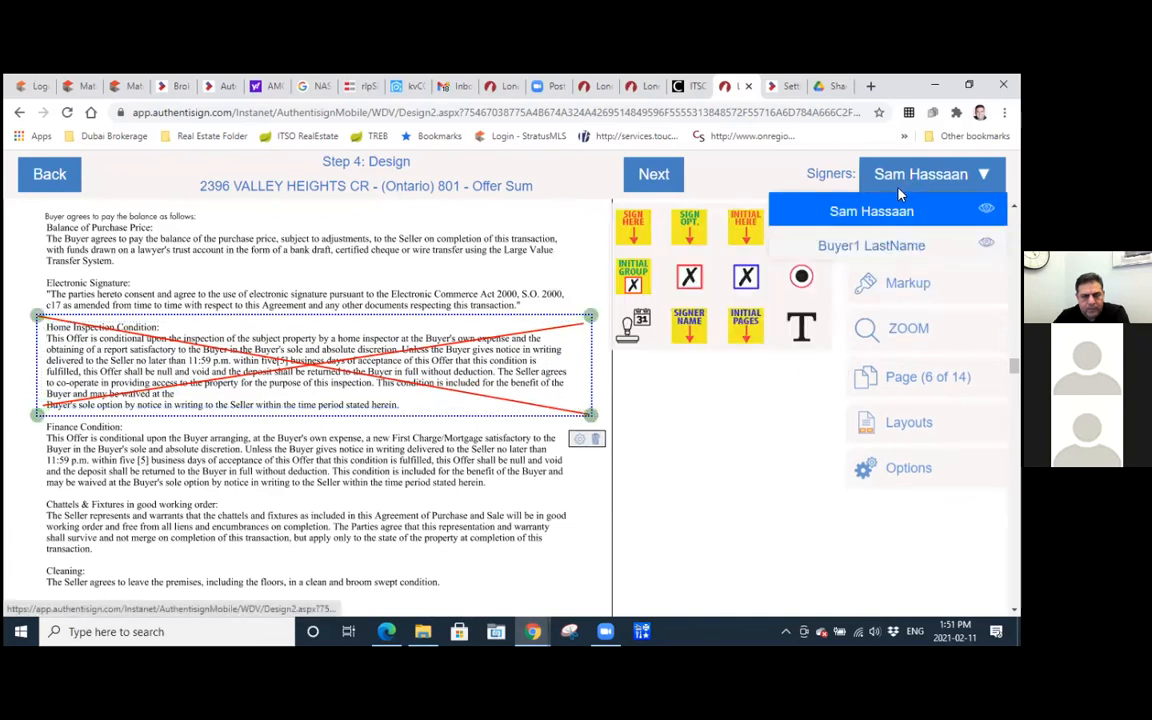
pyautogui.click(858, 245)
pyautogui.moveTo(643, 318); pyautogui.dragTo(597, 297)
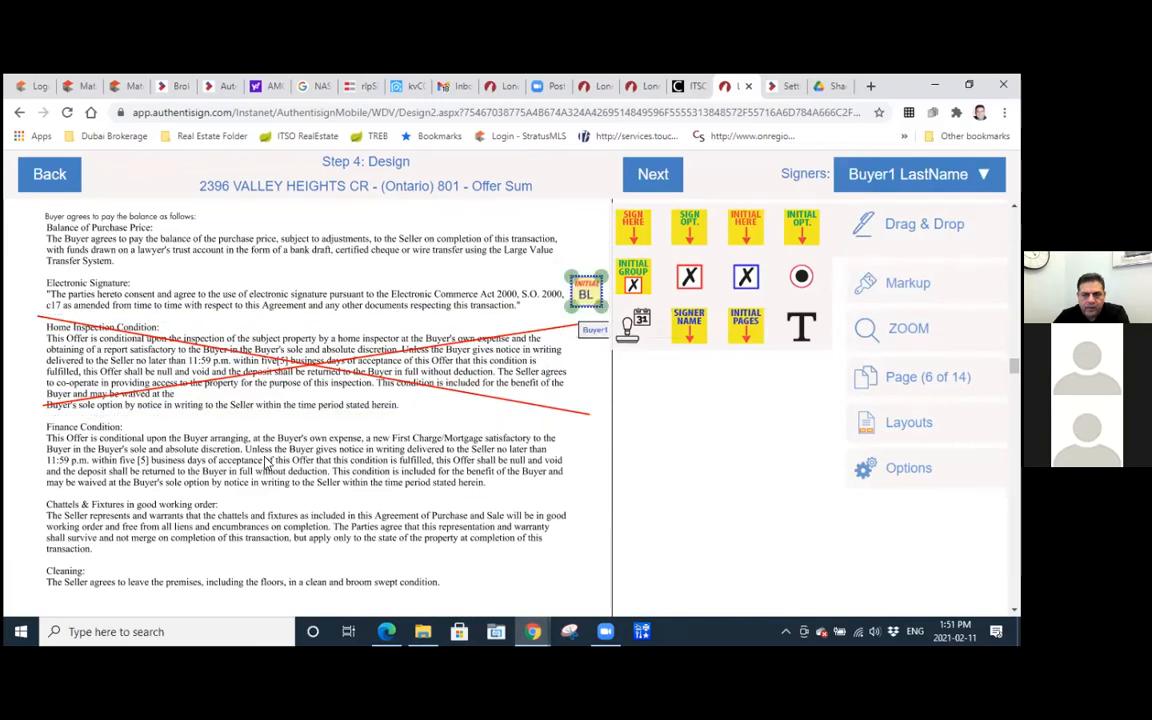
# Place Initial Here fields for the buyer in the Initials of Buyer(s) ovals on pages 7 and 8 of Form 100.
pyautogui.scroll(-2, 266, 462)
pyautogui.scroll(-1, 266, 462)
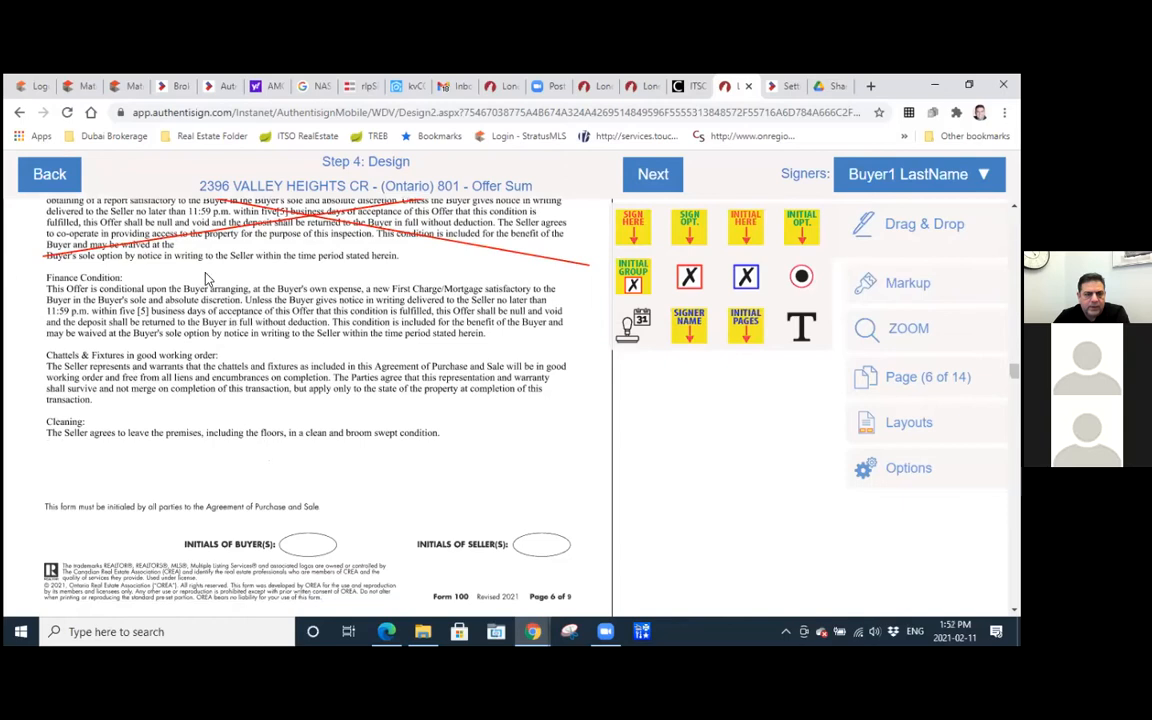
pyautogui.scroll(-6, 435, 355)
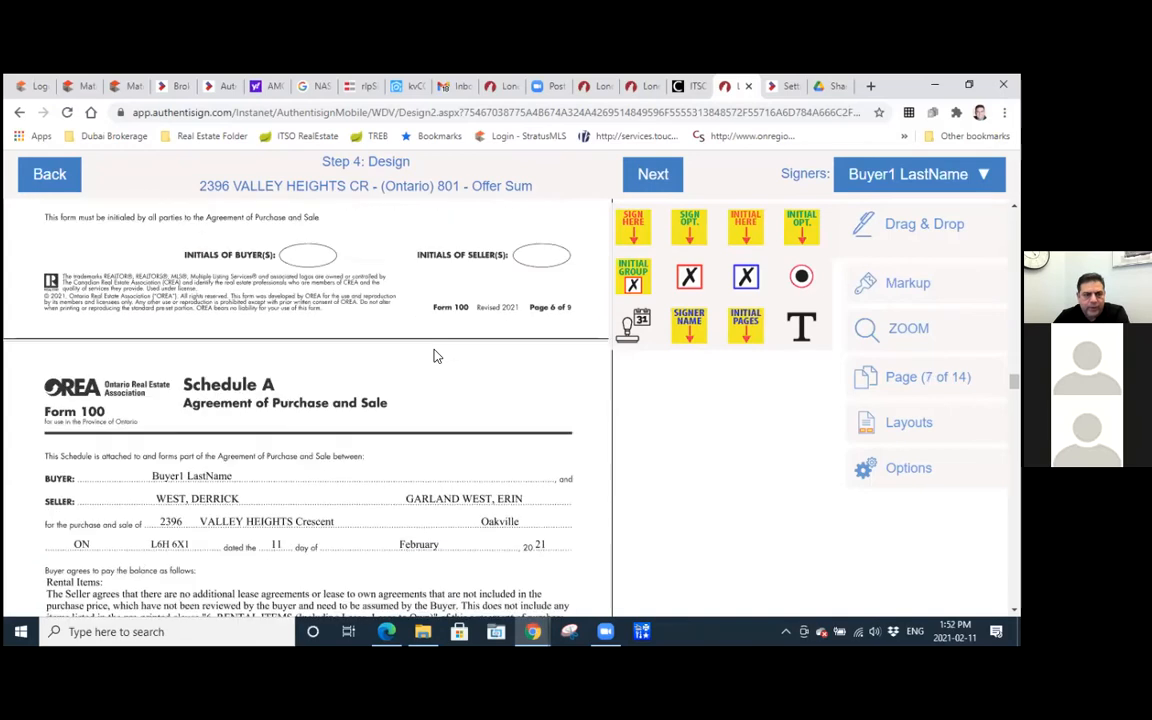
pyautogui.scroll(-6, 435, 355)
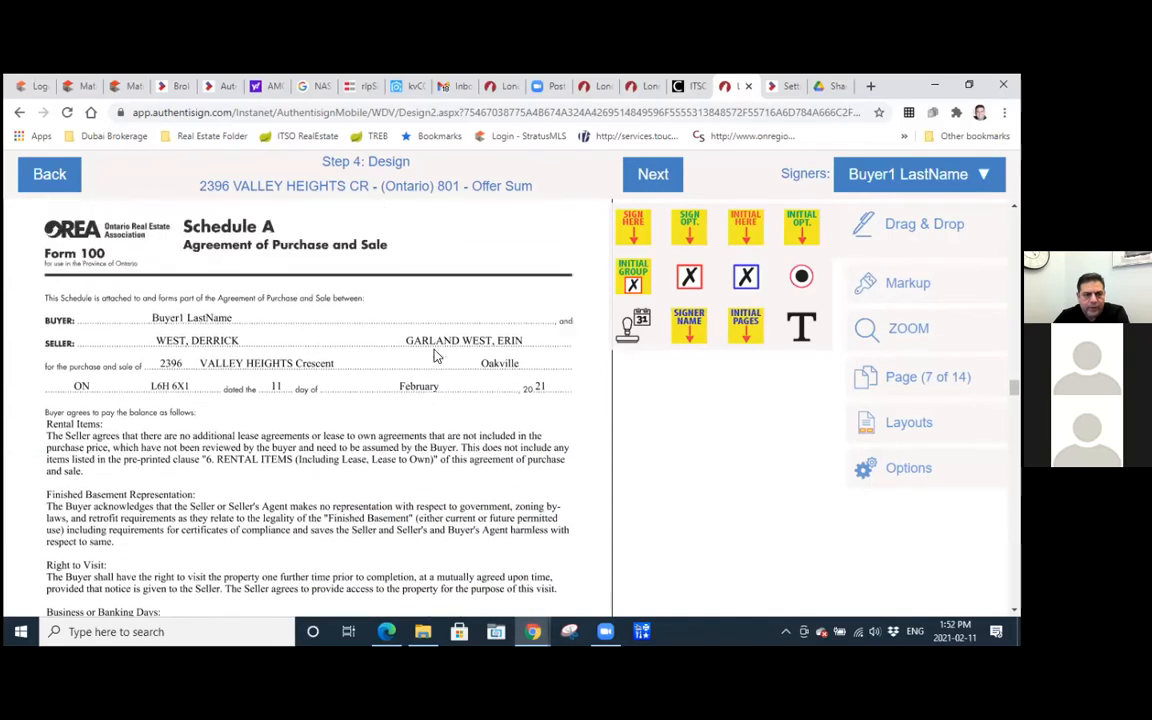
pyautogui.moveTo(745, 226); pyautogui.dragTo(306, 375)
pyautogui.scroll(-10, 413, 380)
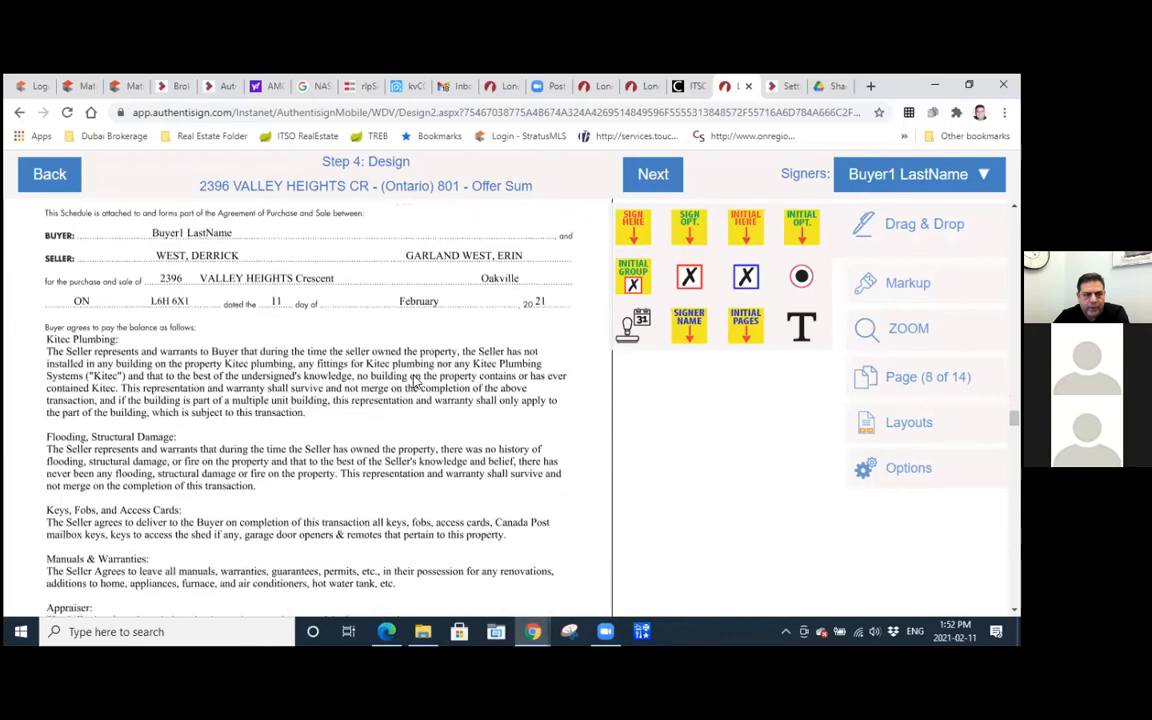
pyautogui.scroll(-2, 415, 381)
pyautogui.scroll(1, 424, 378)
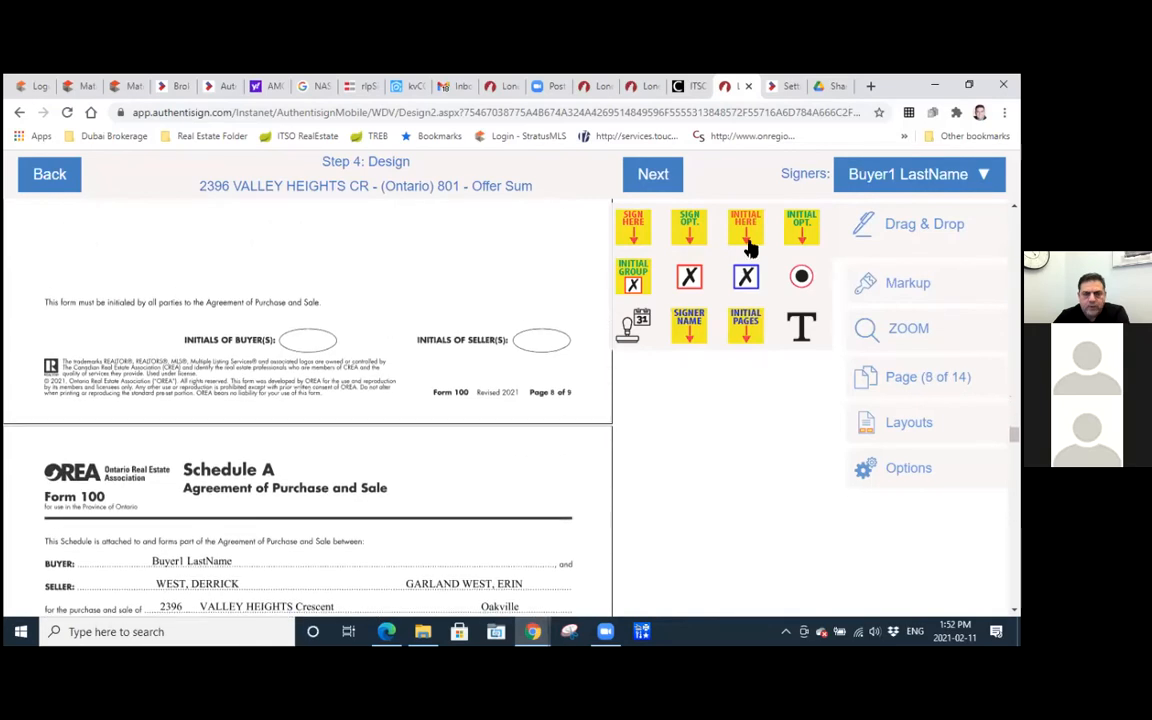
pyautogui.moveTo(749, 232); pyautogui.dragTo(300, 340)
# Review the remaining Schedule A page and the preset signature, initial and date fields on Forms 320 and 801.
pyautogui.scroll(-1, 347, 377)
pyautogui.scroll(-7, 347, 377)
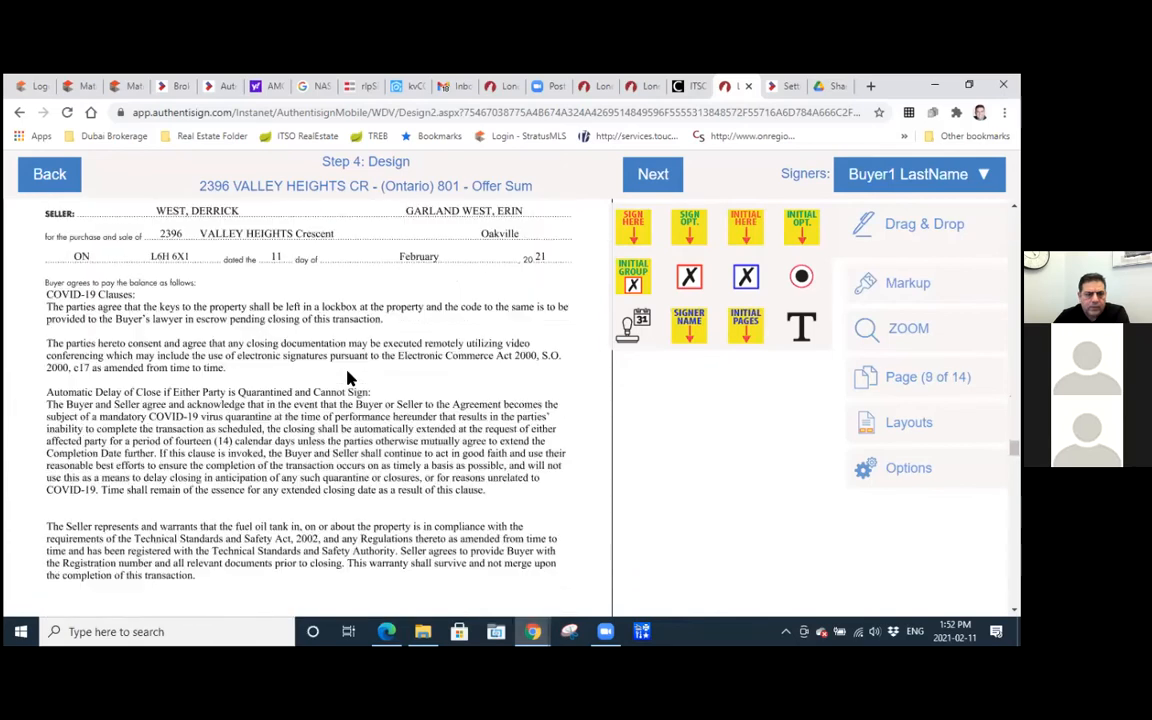
pyautogui.scroll(-10, 347, 378)
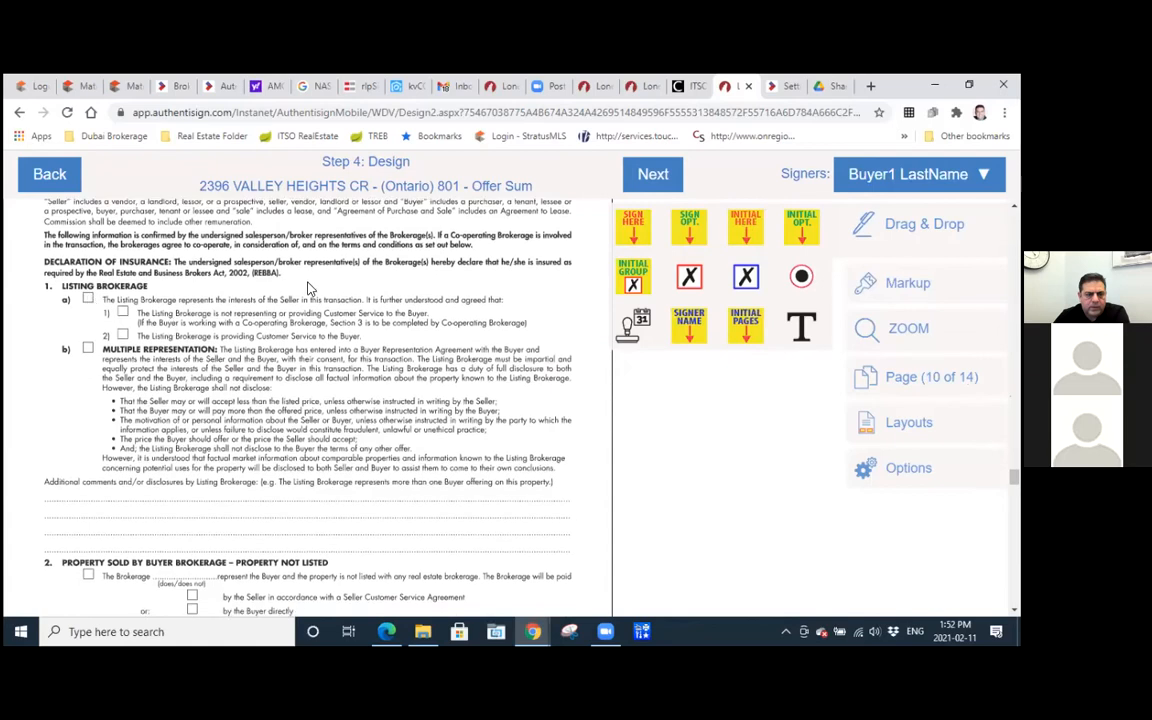
pyautogui.scroll(-3, 292, 316)
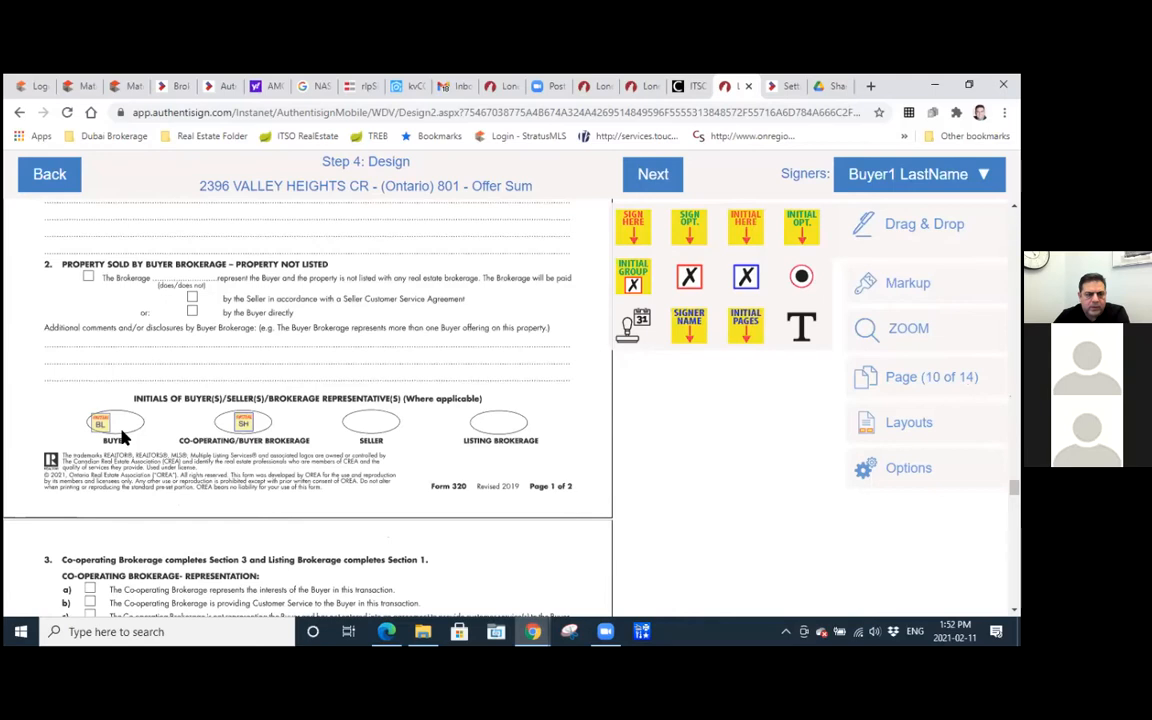
pyautogui.scroll(-4, 378, 443)
pyautogui.scroll(-4, 378, 443)
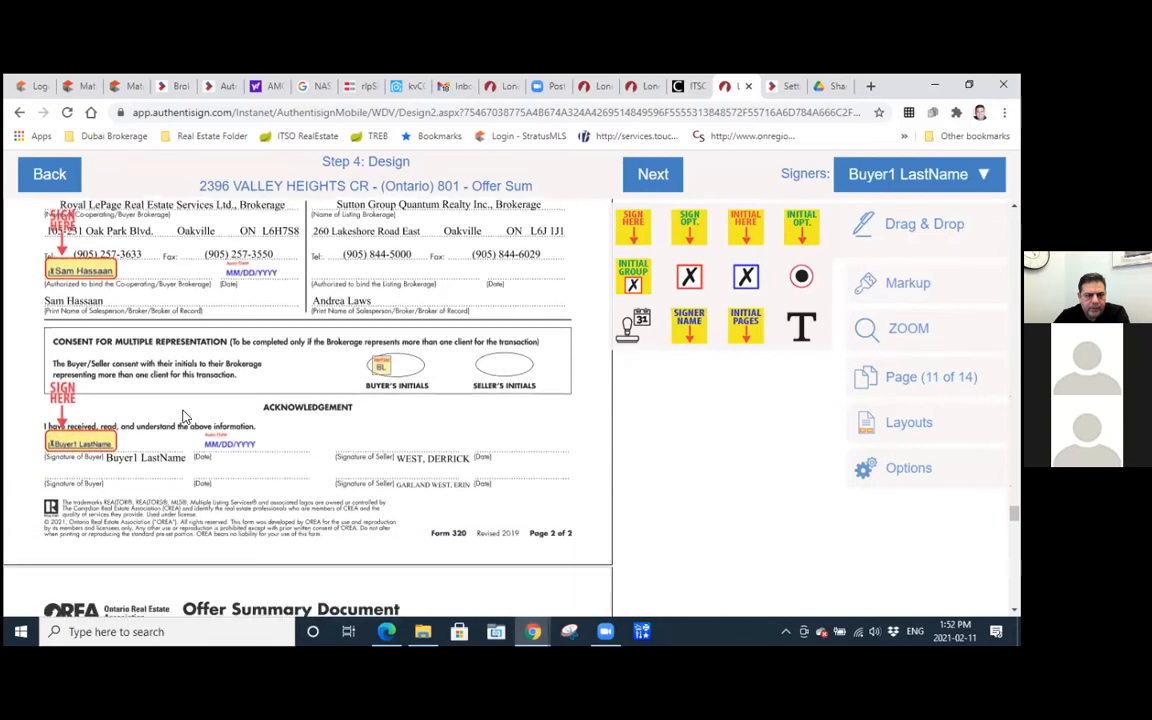
pyautogui.scroll(-2, 207, 390)
pyautogui.scroll(2, 207, 390)
pyautogui.scroll(-1, 207, 390)
pyautogui.scroll(-6, 207, 390)
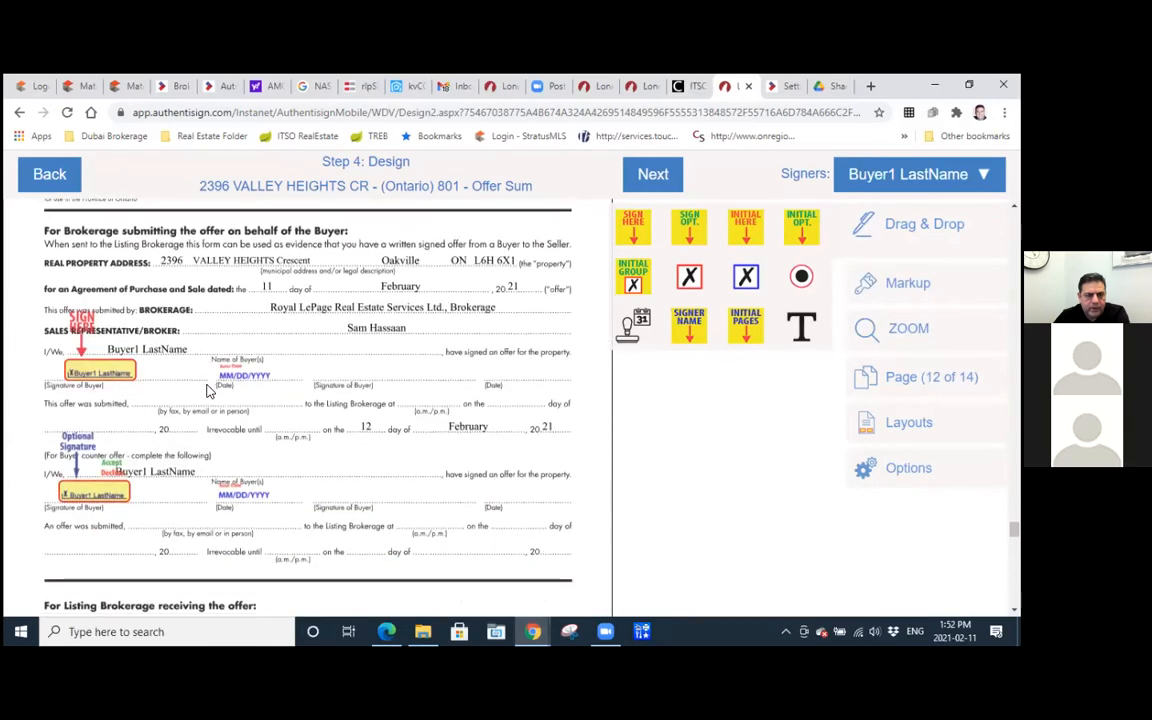
# Add a markup text box reading "B" on the blank line after the Schedule heading on page 13.
pyautogui.scroll(-5, 207, 390)
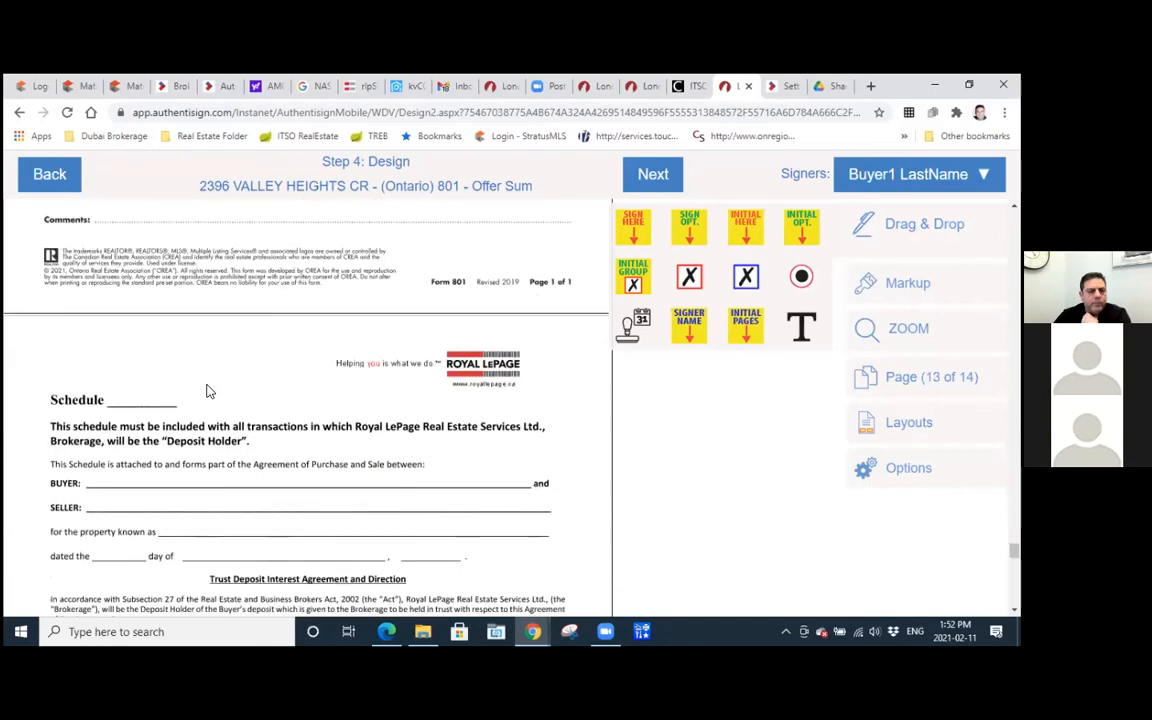
pyautogui.scroll(-2, 207, 390)
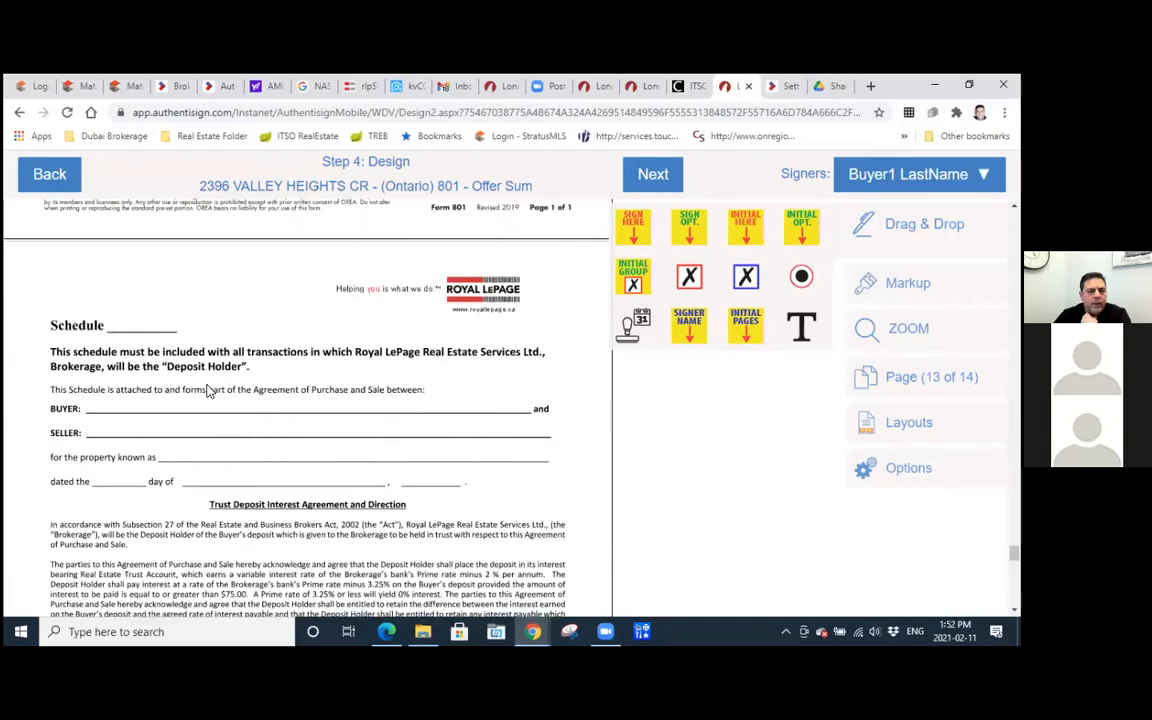
pyautogui.scroll(-3, 207, 390)
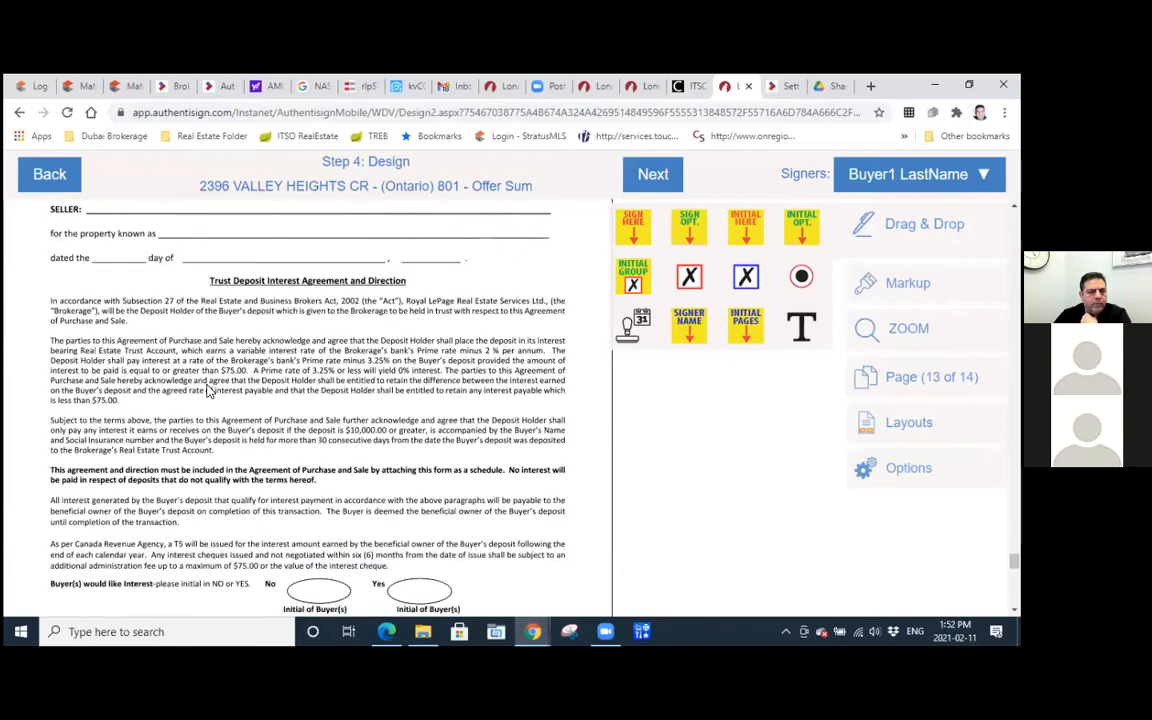
pyautogui.scroll(1, 207, 390)
pyautogui.scroll(2, 207, 390)
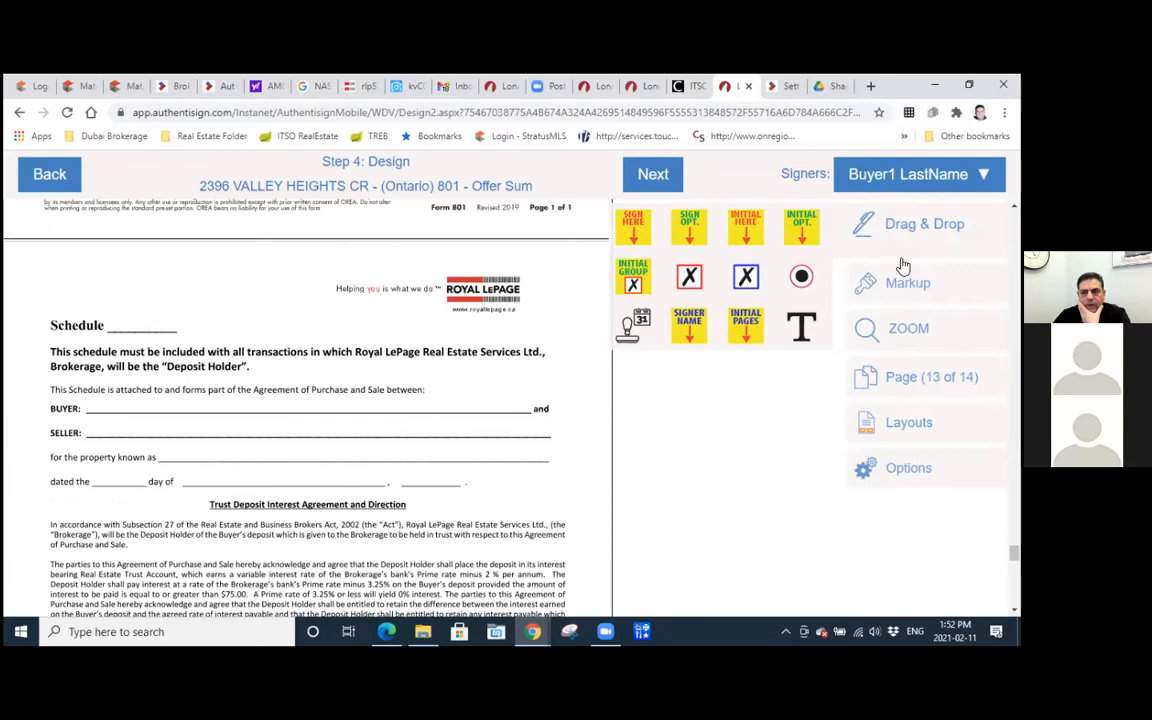
pyautogui.click(901, 291)
pyautogui.click(576, 278)
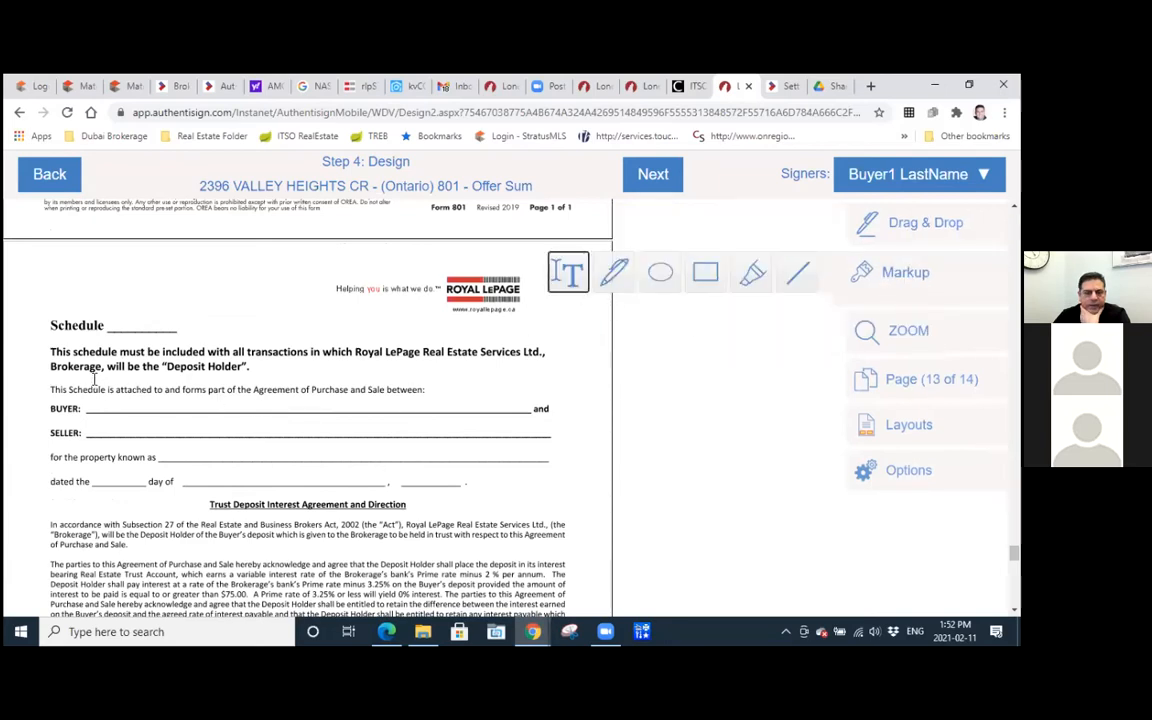
pyautogui.moveTo(103, 312); pyautogui.dragTo(208, 338)
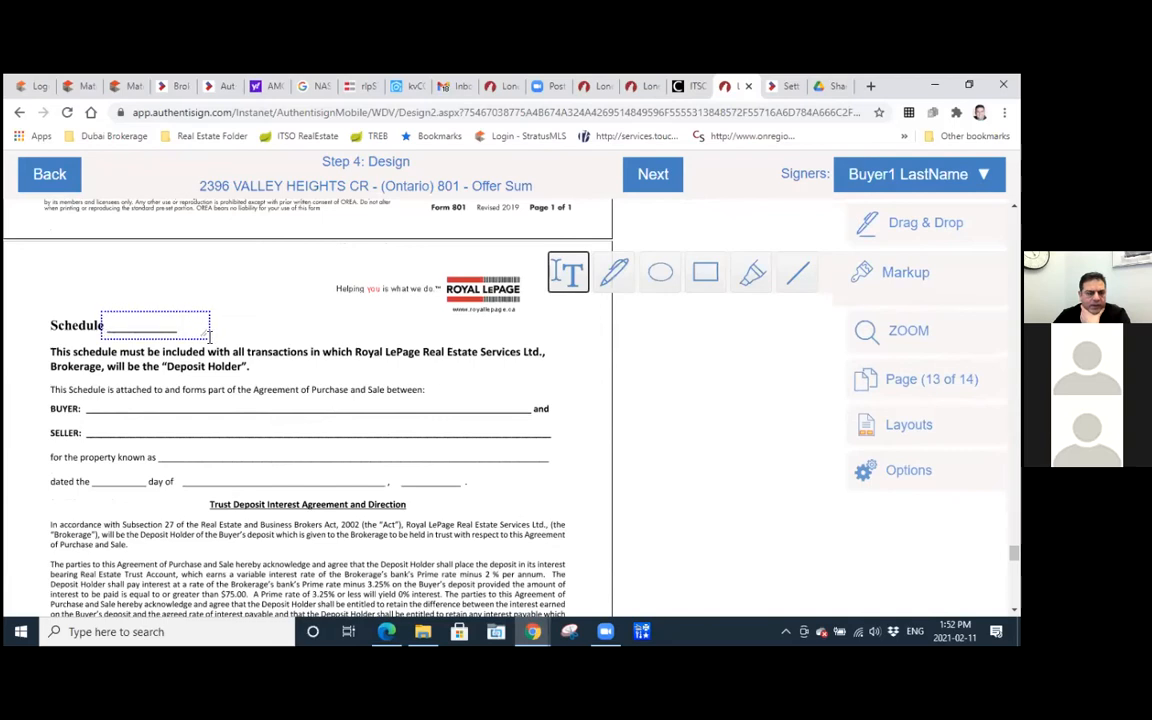
pyautogui.click(145, 326)
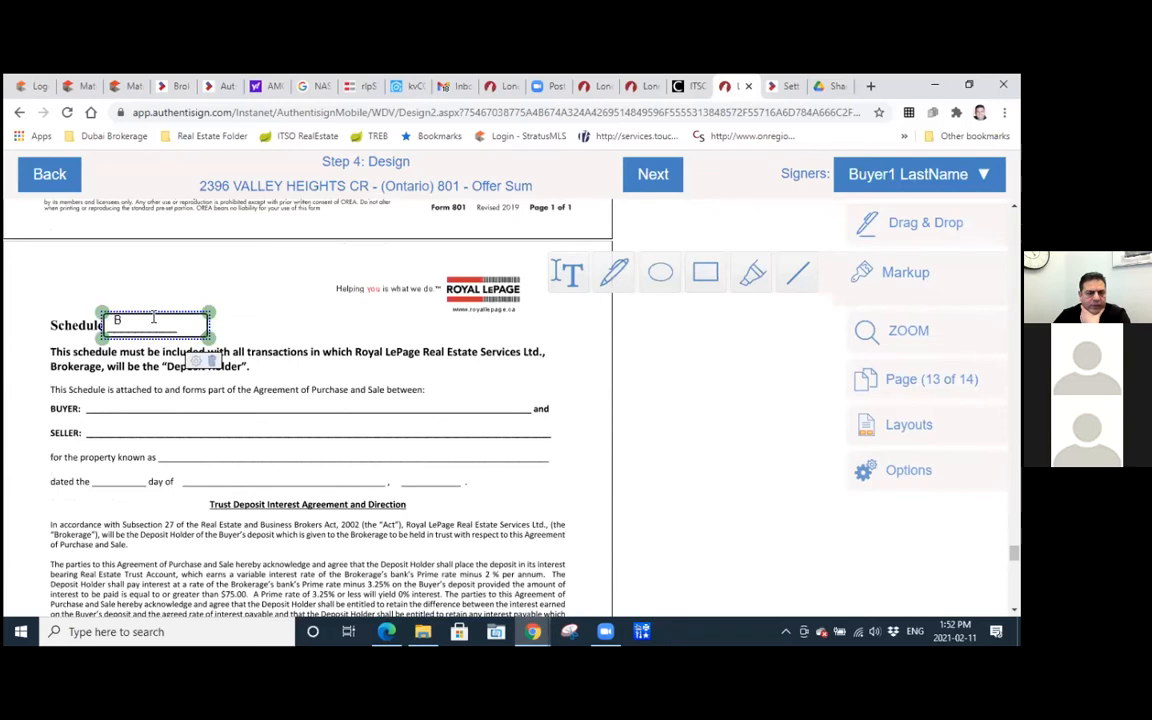
# Format the Schedule letter text box as bold with font size 20.
pyautogui.click(194, 359)
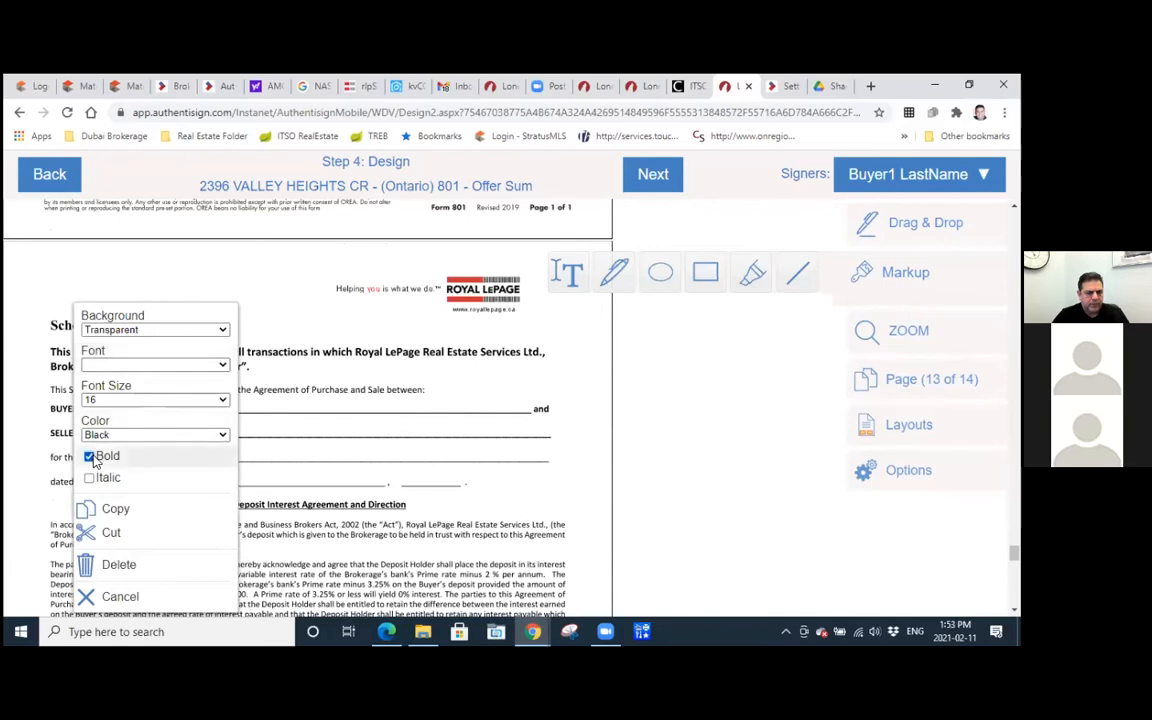
pyautogui.click(118, 401)
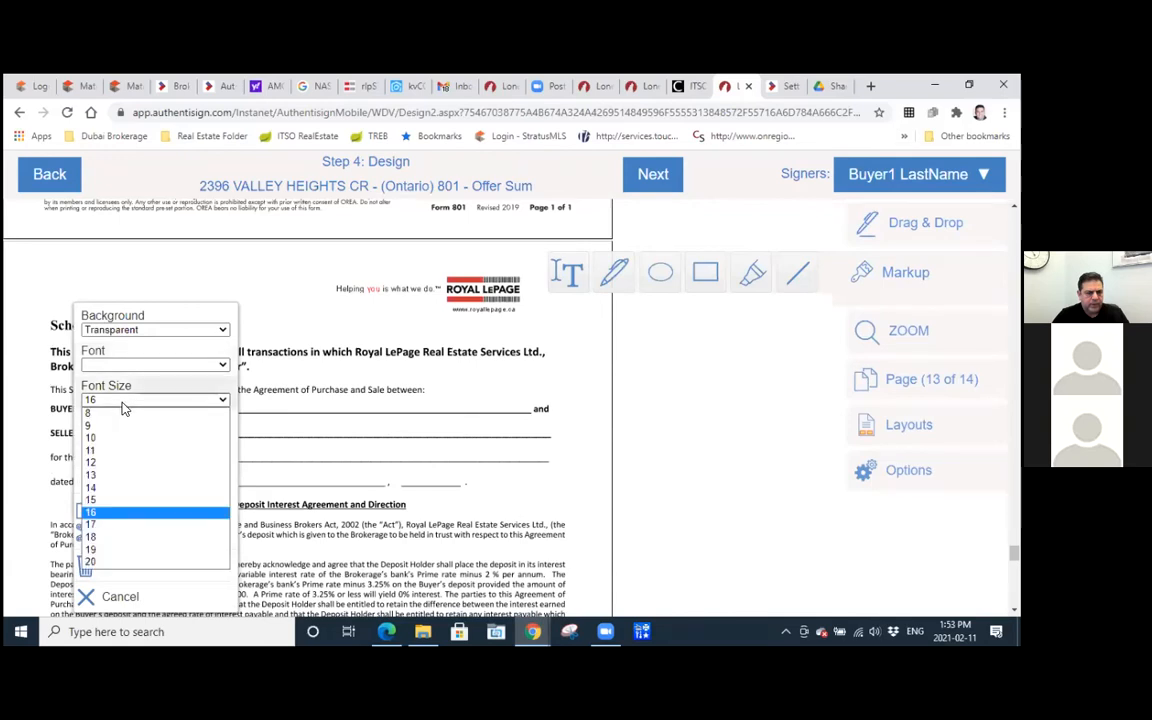
pyautogui.click(108, 561)
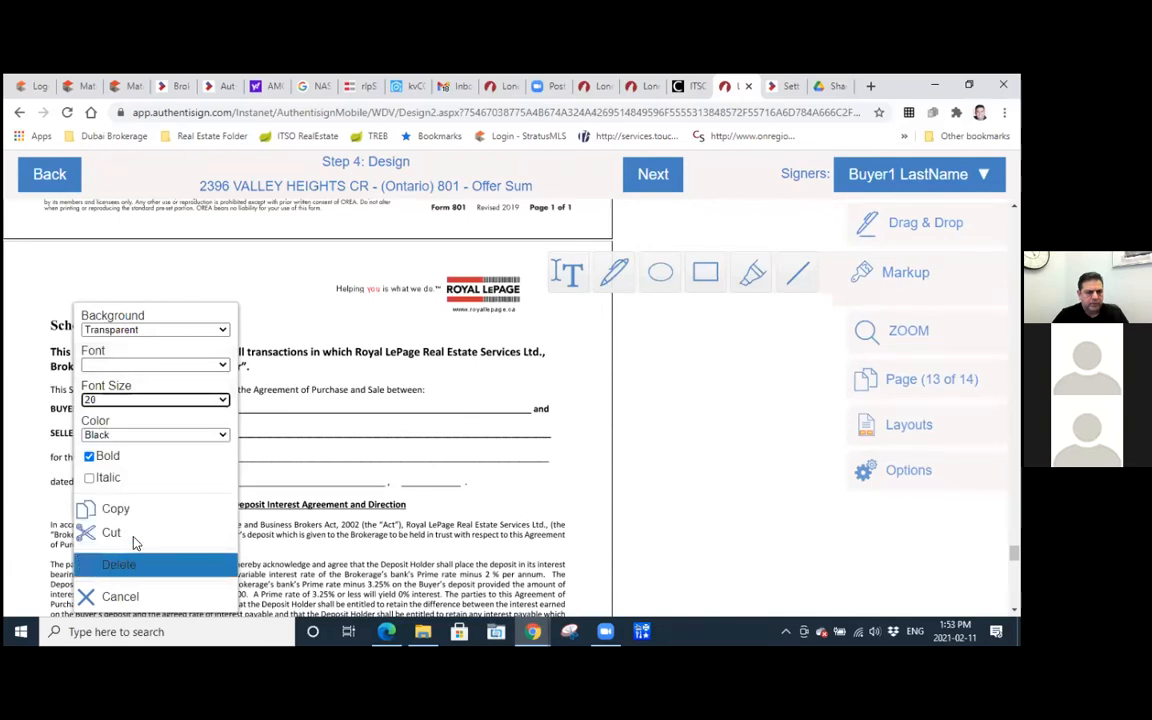
pyautogui.click(290, 471)
# Draw empty markup text boxes over the Buyer, Seller and property lines of the schedule on page 13.
pyautogui.scroll(-1, 440, 414)
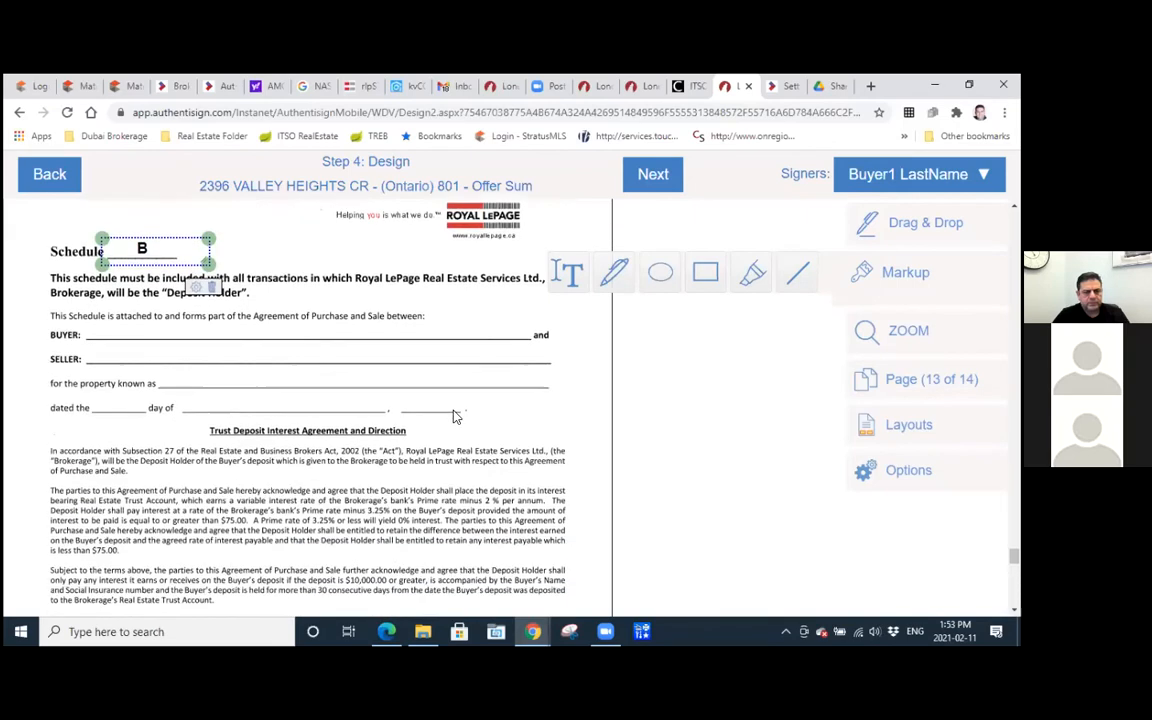
pyautogui.moveTo(101, 324); pyautogui.dragTo(472, 334)
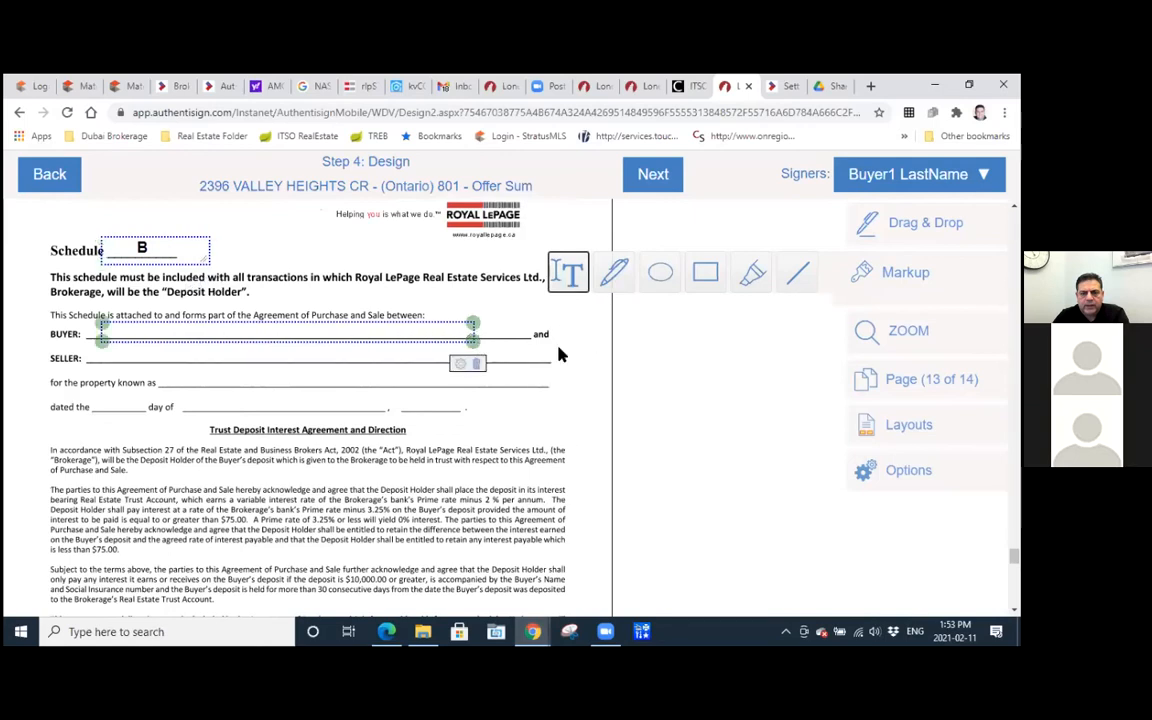
pyautogui.click(560, 354)
pyautogui.moveTo(243, 364); pyautogui.dragTo(107, 348)
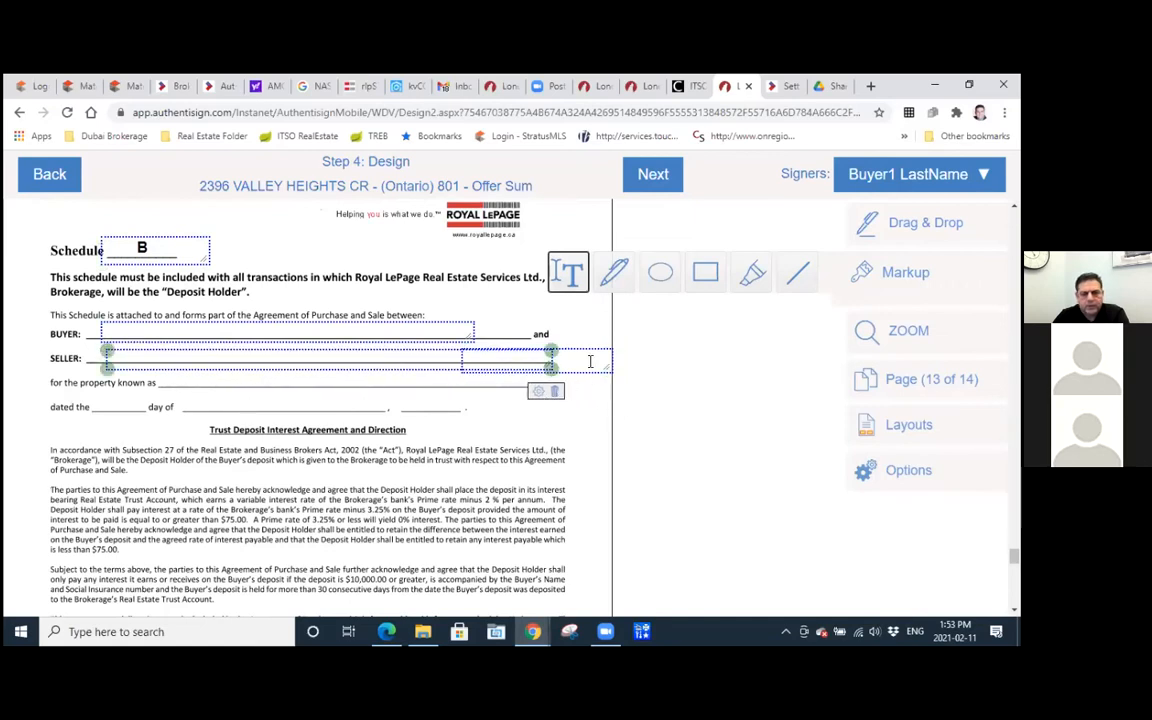
pyautogui.click(566, 415)
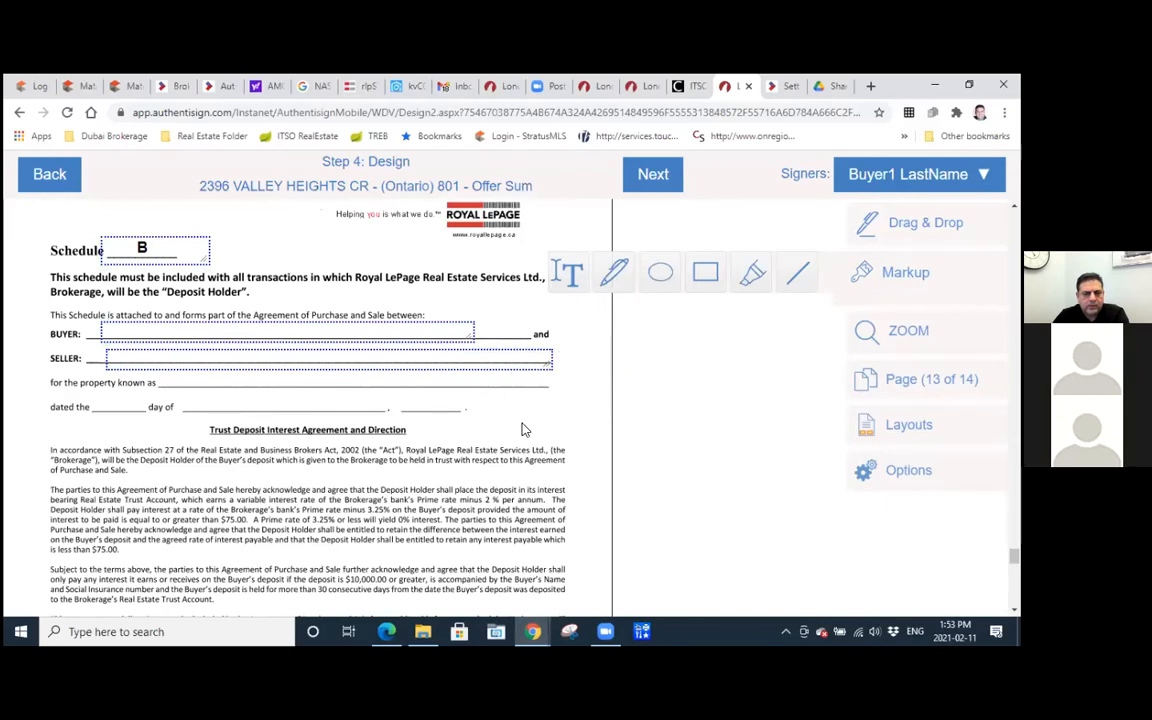
pyautogui.click(567, 273)
pyautogui.moveTo(155, 375)
pyautogui.mouseDown()
pyautogui.moveTo(392, 405)
pyautogui.moveTo(560, 395)
pyautogui.mouseUp()
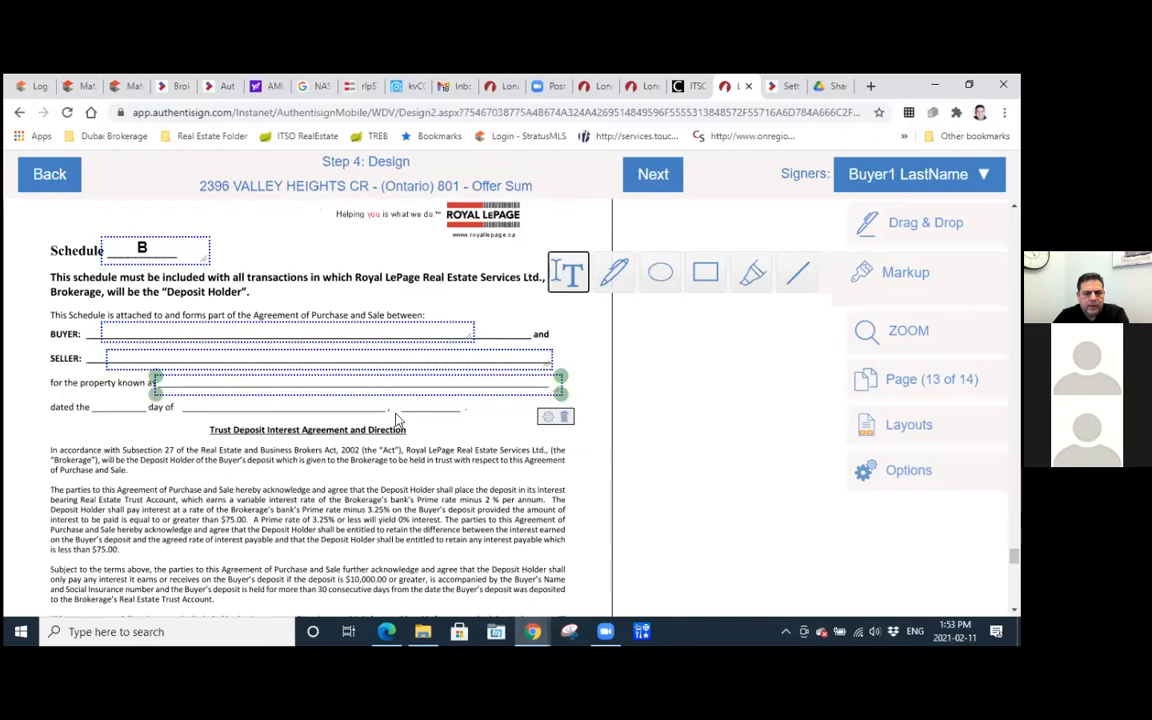
# Place Initial Here fields for the buyer in the Initials of Buyer(s) ovals on pages 13 and 14.
pyautogui.scroll(-10, 395, 420)
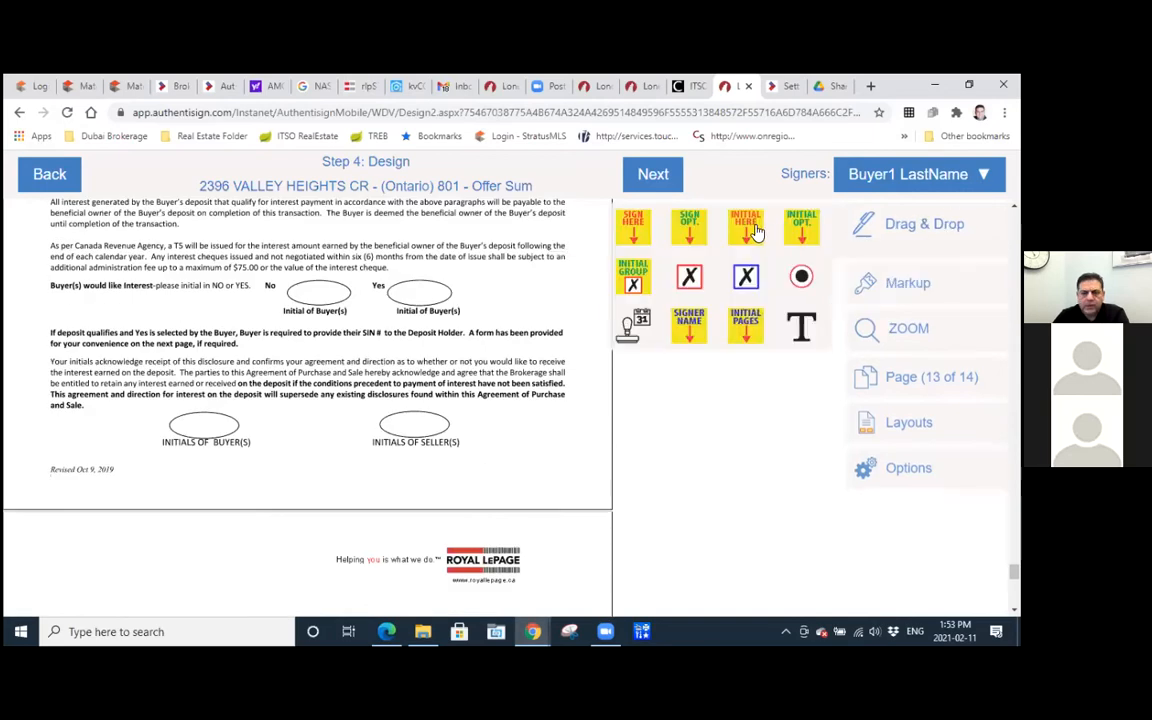
pyautogui.moveTo(744, 228); pyautogui.dragTo(197, 425)
pyautogui.scroll(-5, 430, 437)
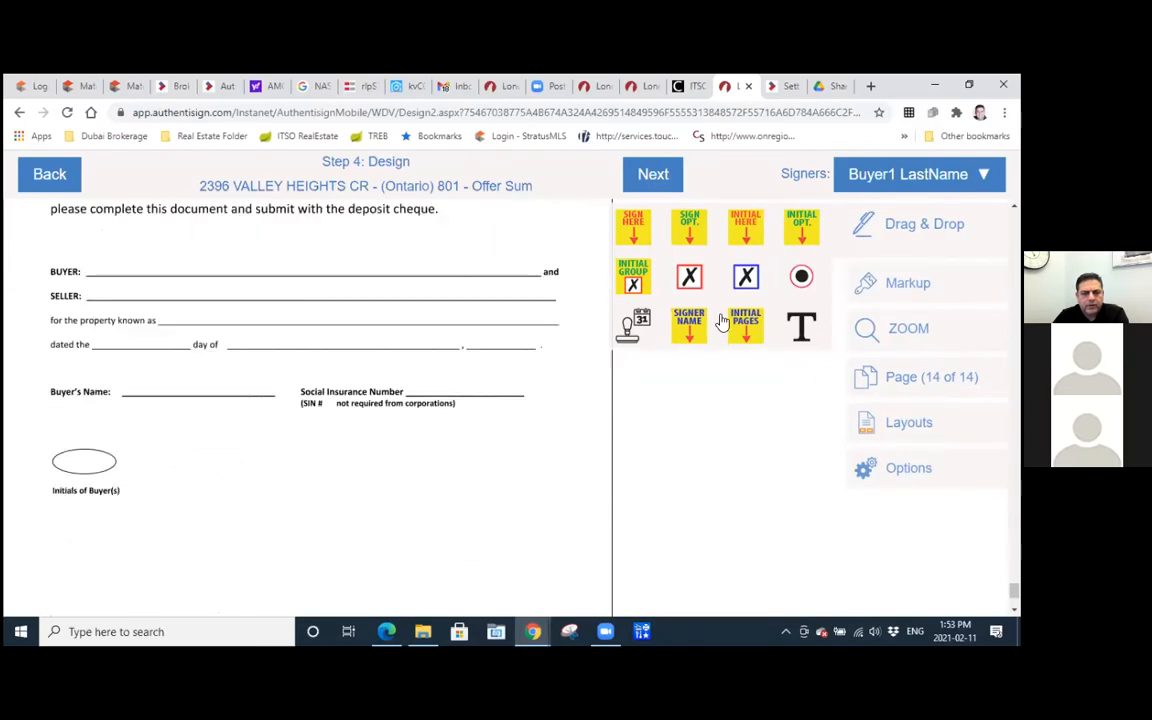
pyautogui.moveTo(752, 229); pyautogui.dragTo(99, 478)
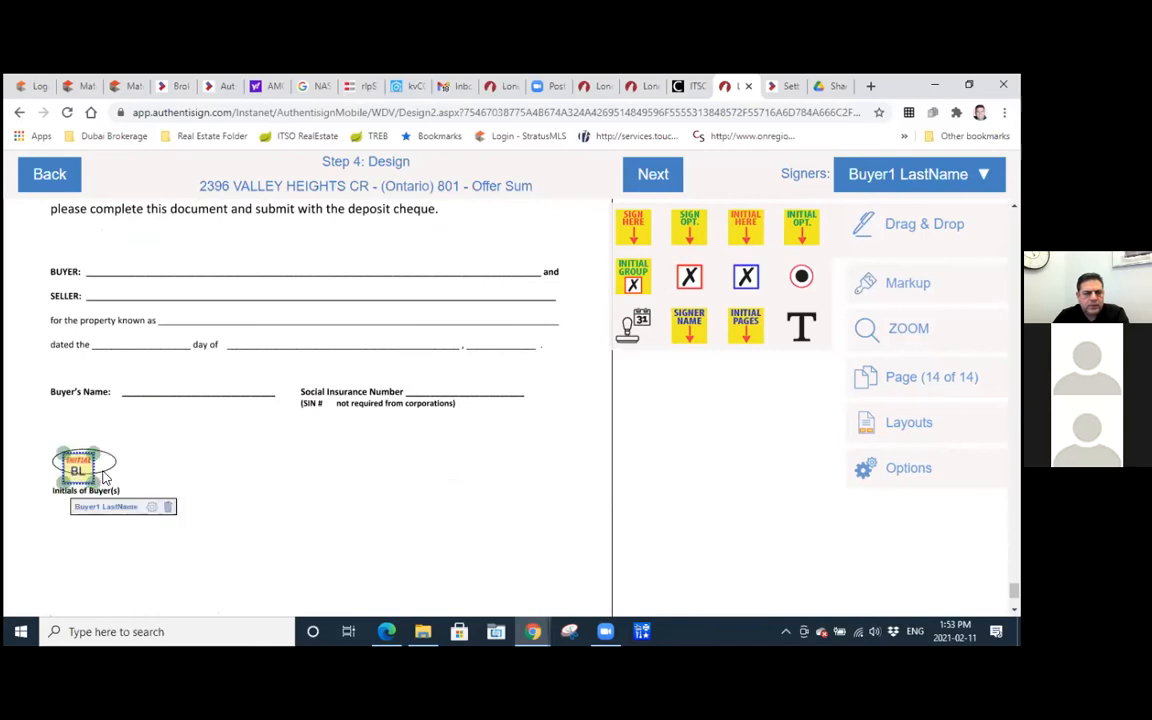
# Place a Signer Name field for the buyer on the Buyer's Name line of page 14.
pyautogui.moveTo(689, 325); pyautogui.dragTo(162, 401)
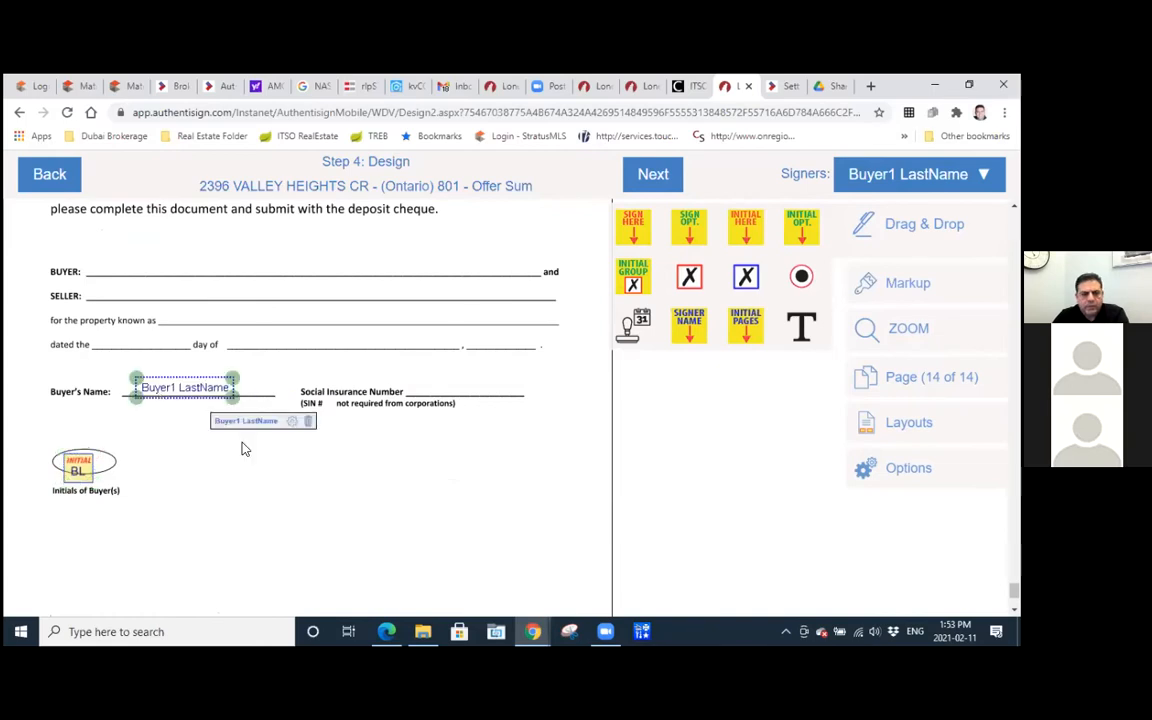
pyautogui.click(407, 436)
pyautogui.scroll(-3, 407, 437)
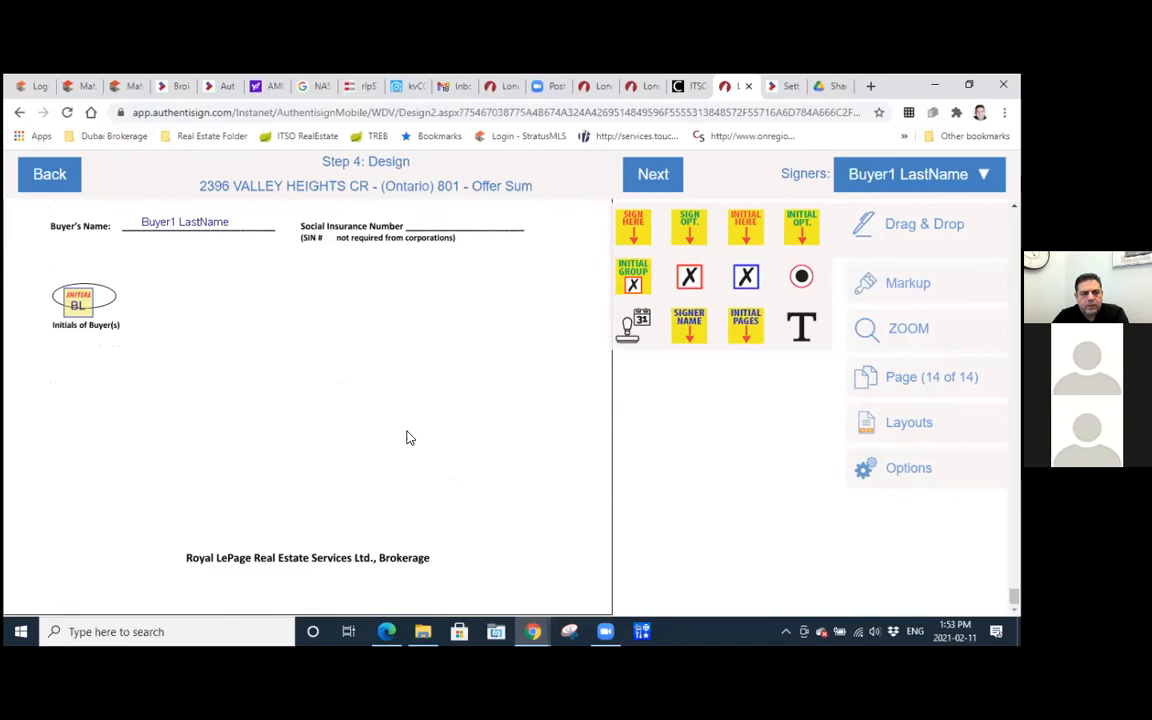
pyautogui.scroll(10, 407, 437)
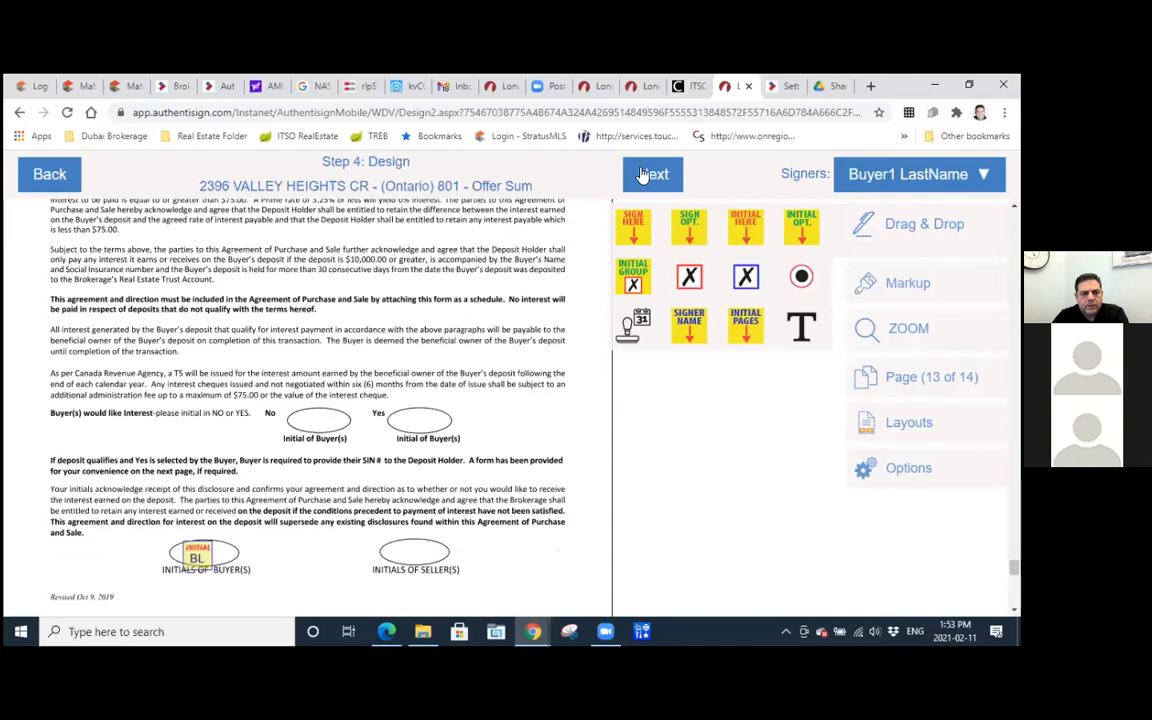
# Finish the design step, start the signing to send the Authentisign invitations, and acknowledge the confirmation.
pyautogui.click(653, 174)
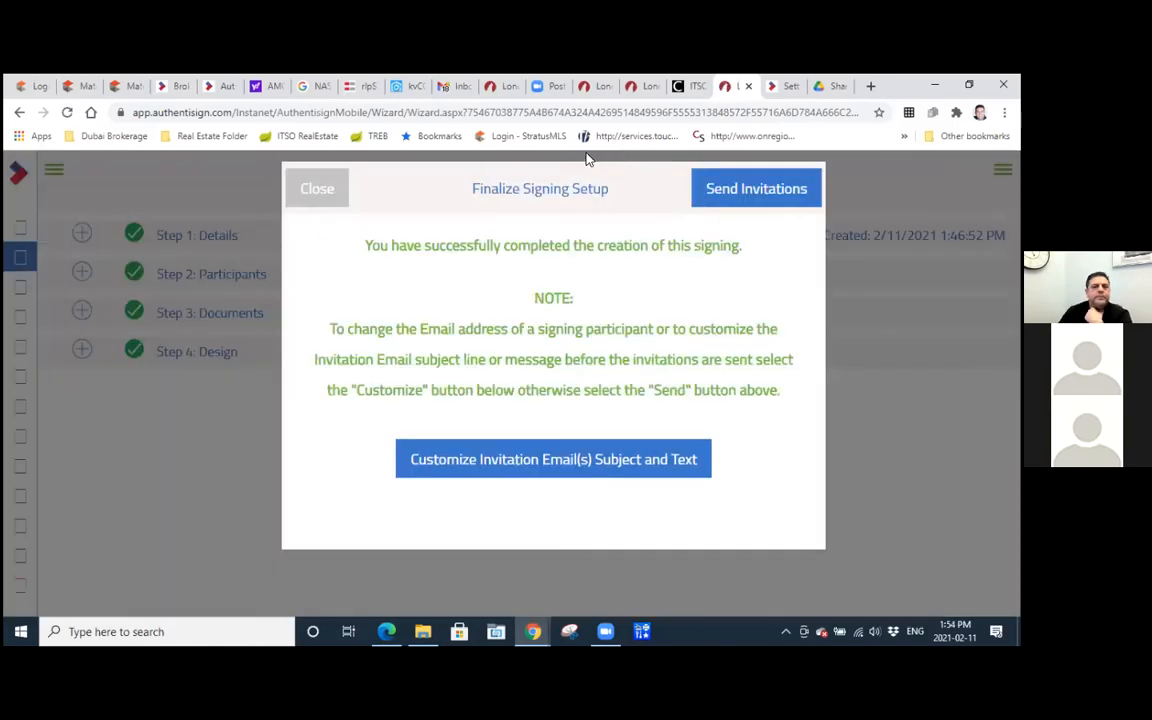
pyautogui.click(756, 189)
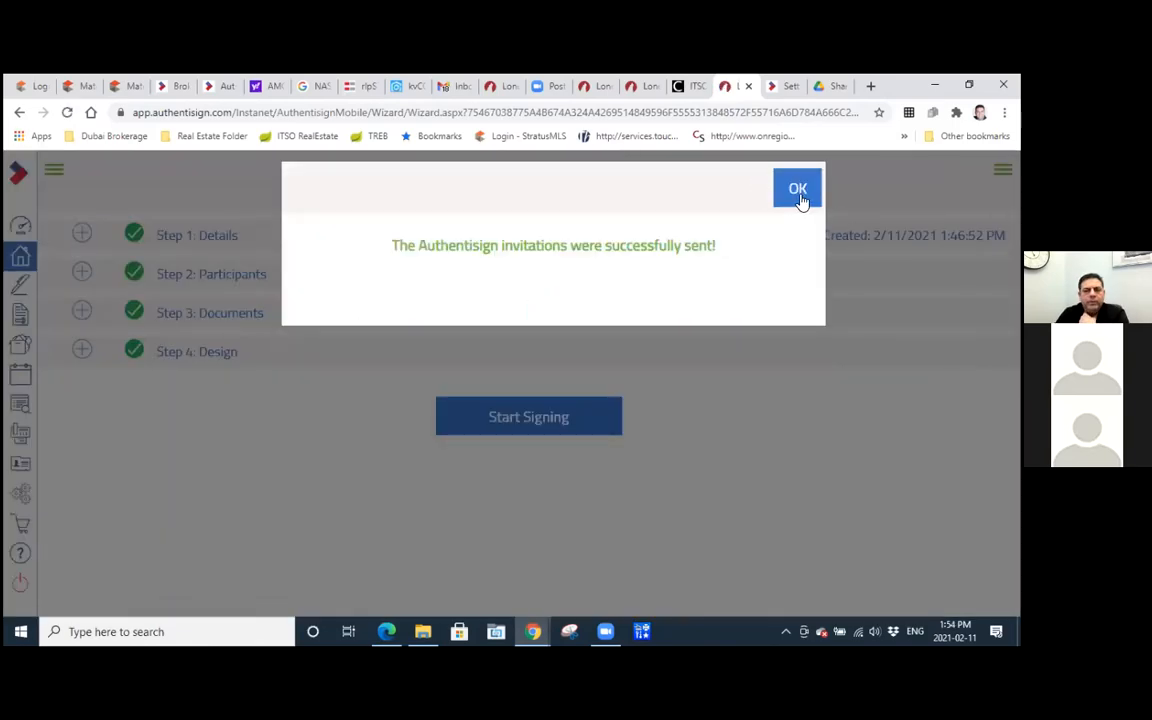
pyautogui.click(800, 196)
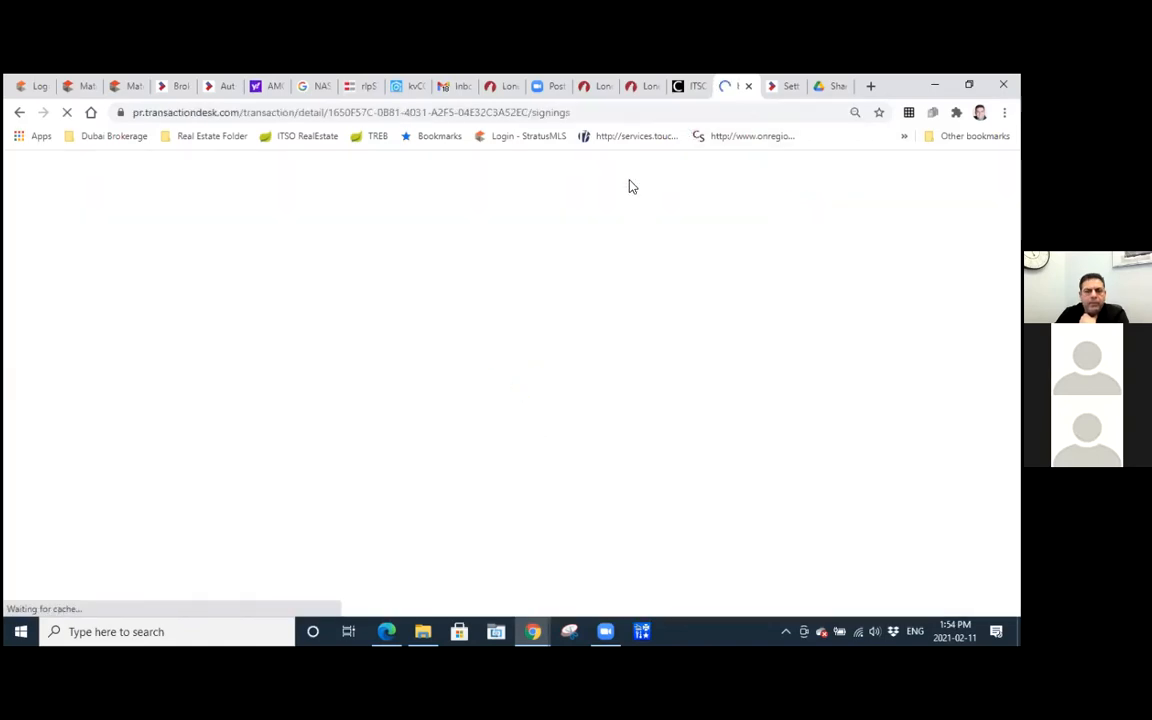
# Open Gmail in a new browser tab and reload the inbox to find the new signing invitation.
pyautogui.click(450, 88)
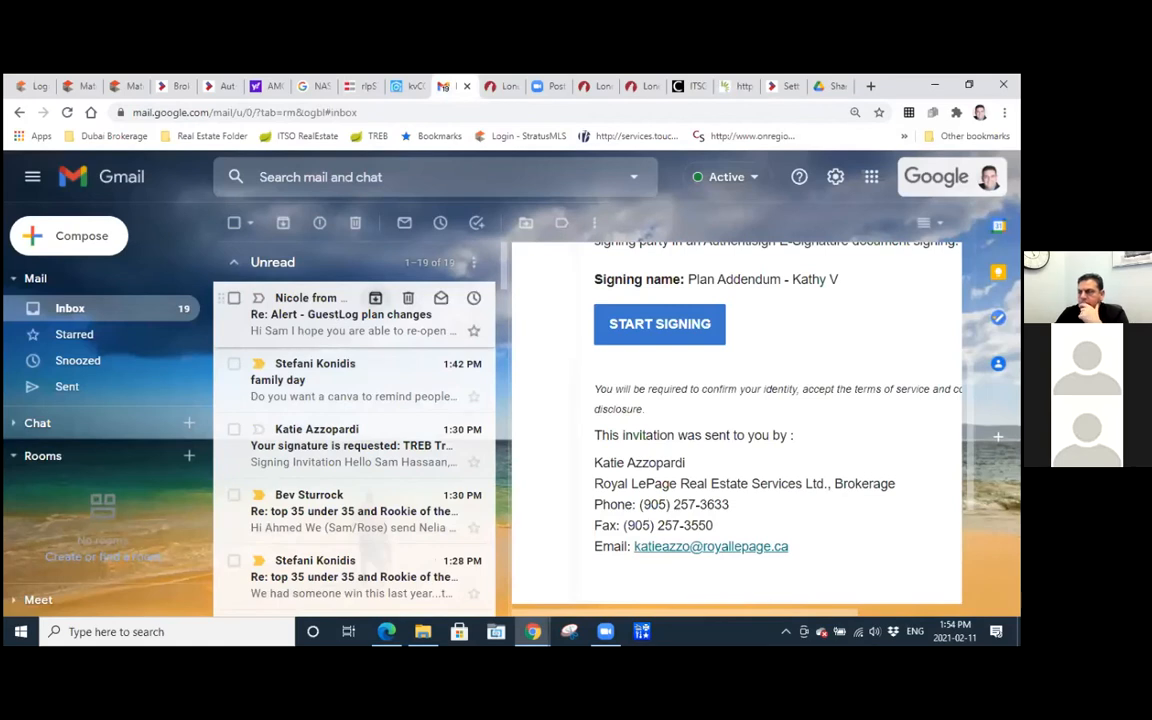
pyautogui.click(869, 87)
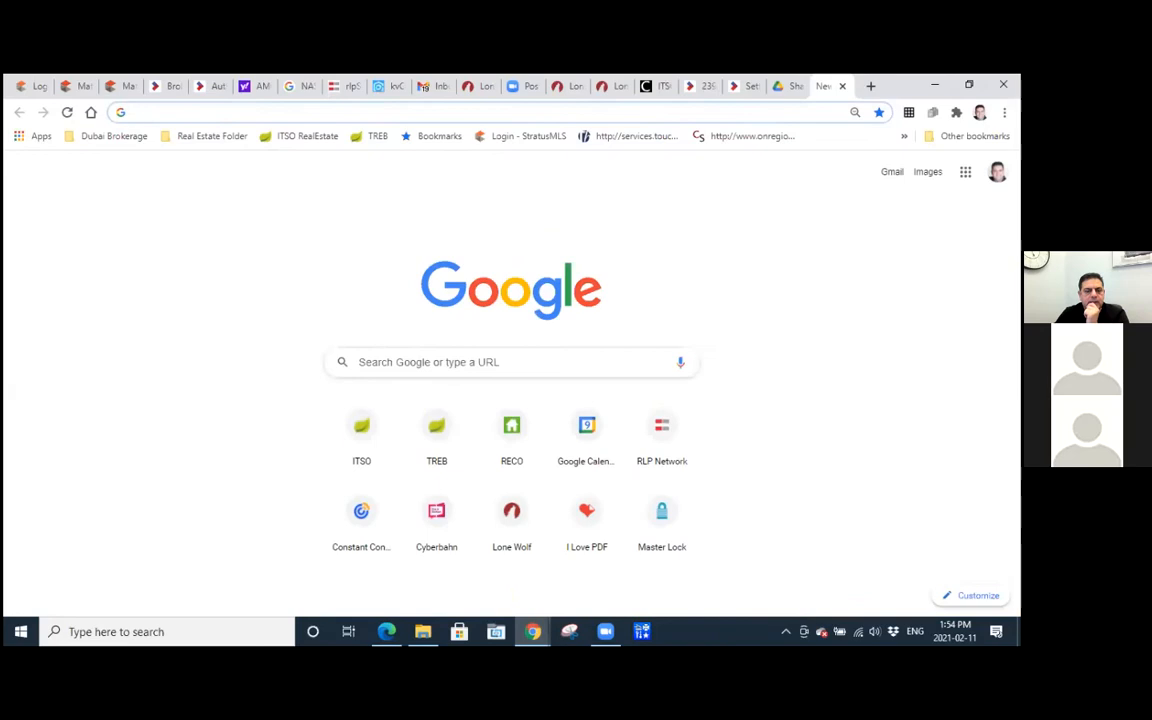
pyautogui.click(892, 174)
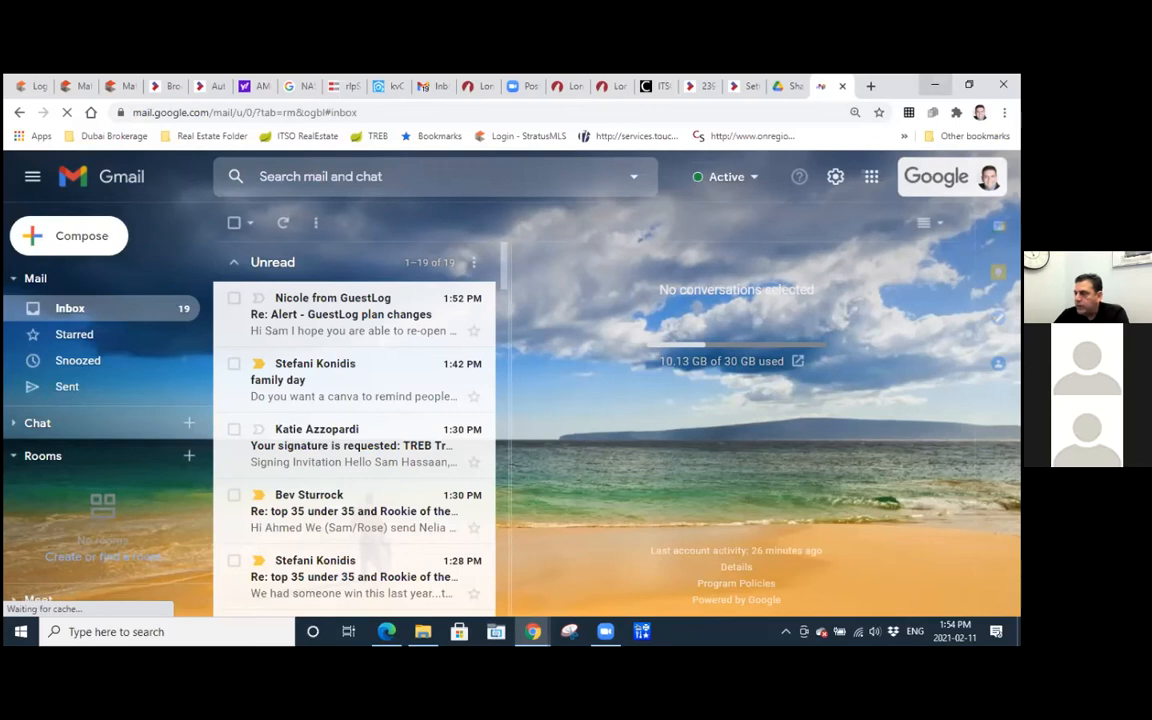
pyautogui.click(69, 315)
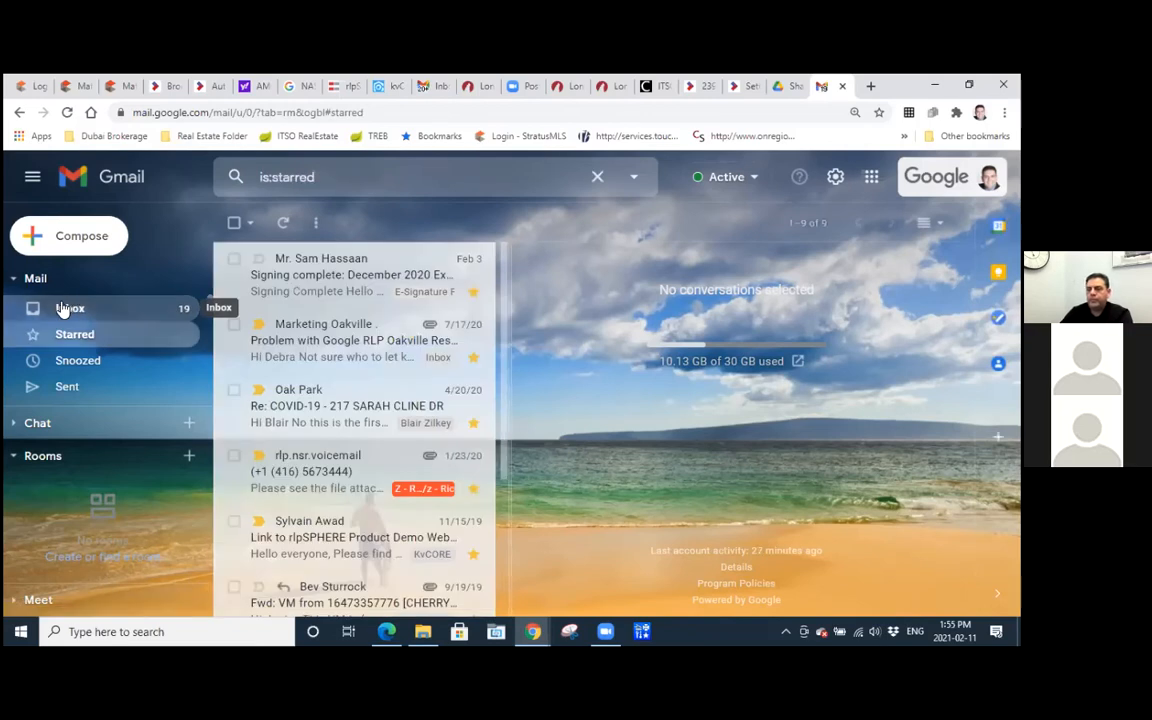
pyautogui.click(62, 308)
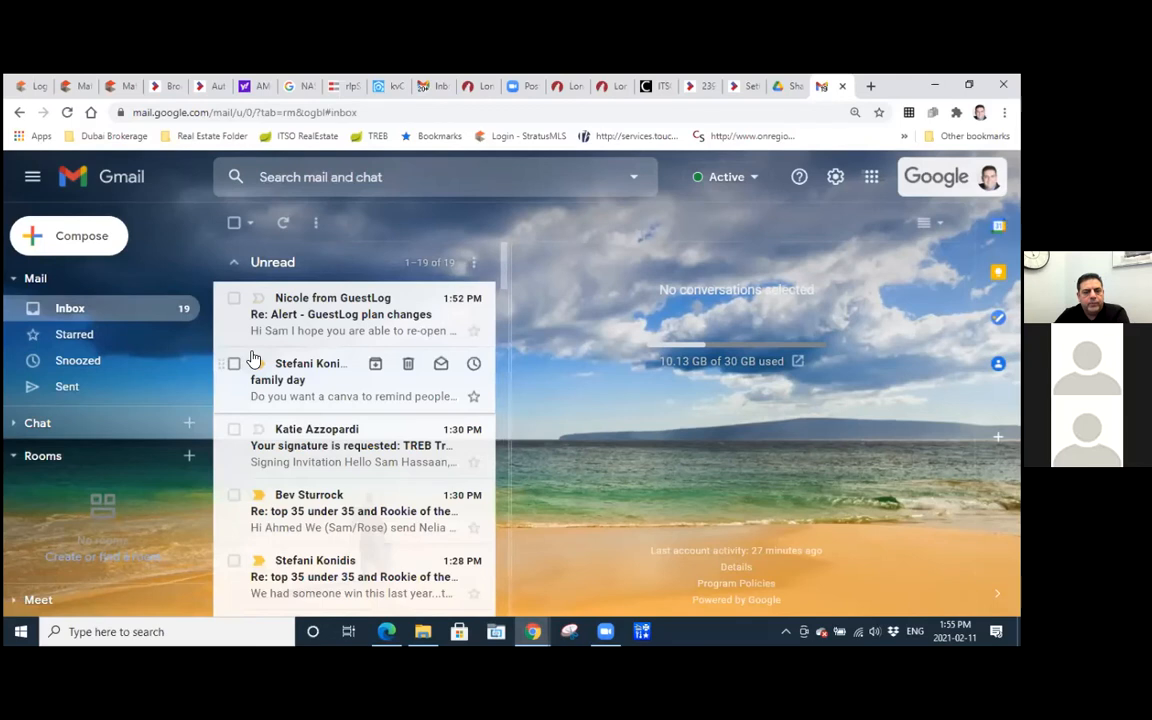
pyautogui.click(70, 316)
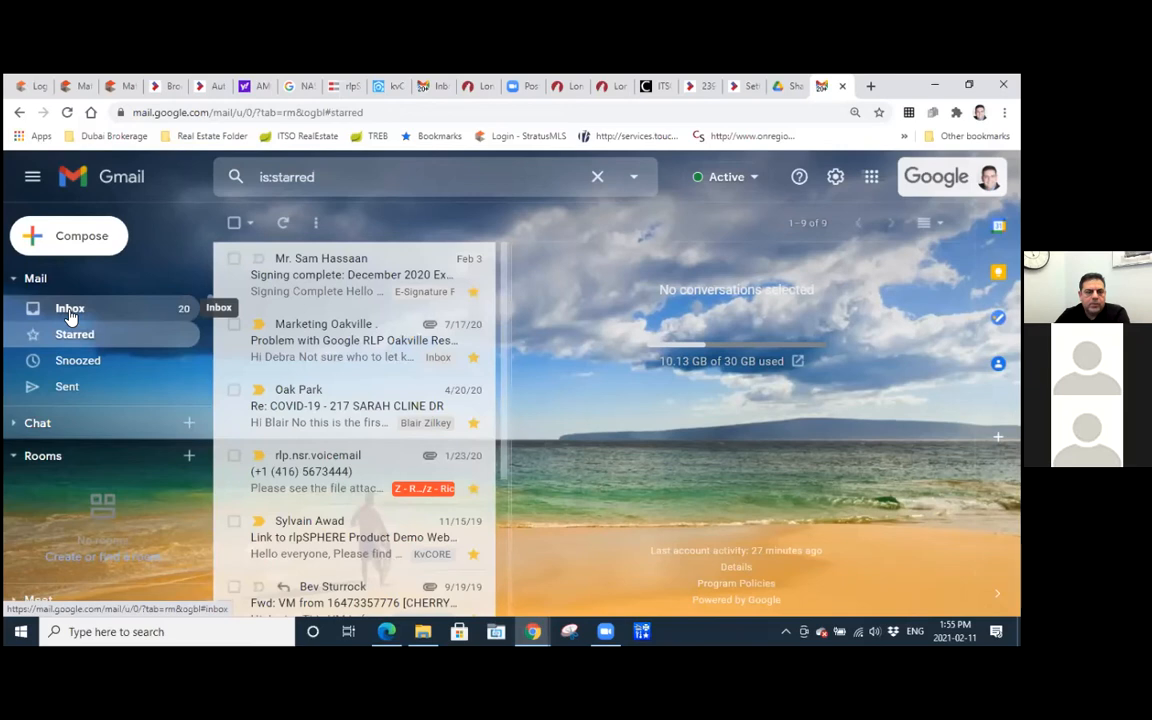
pyautogui.click(70, 312)
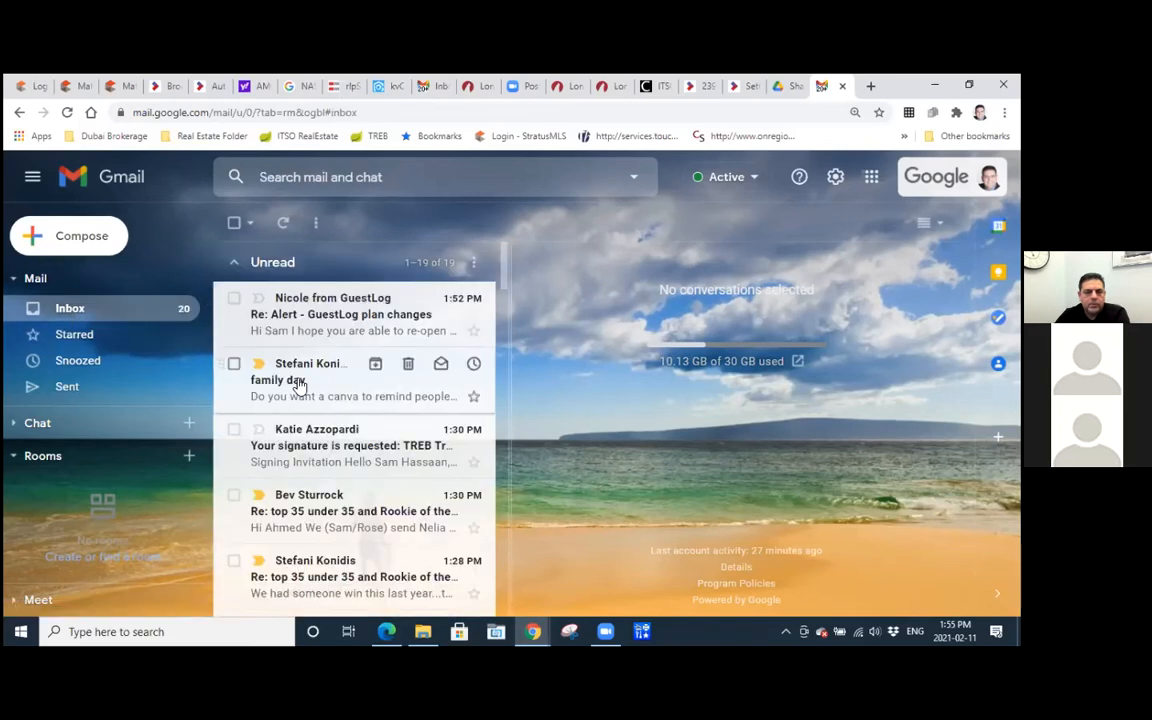
pyautogui.click(68, 113)
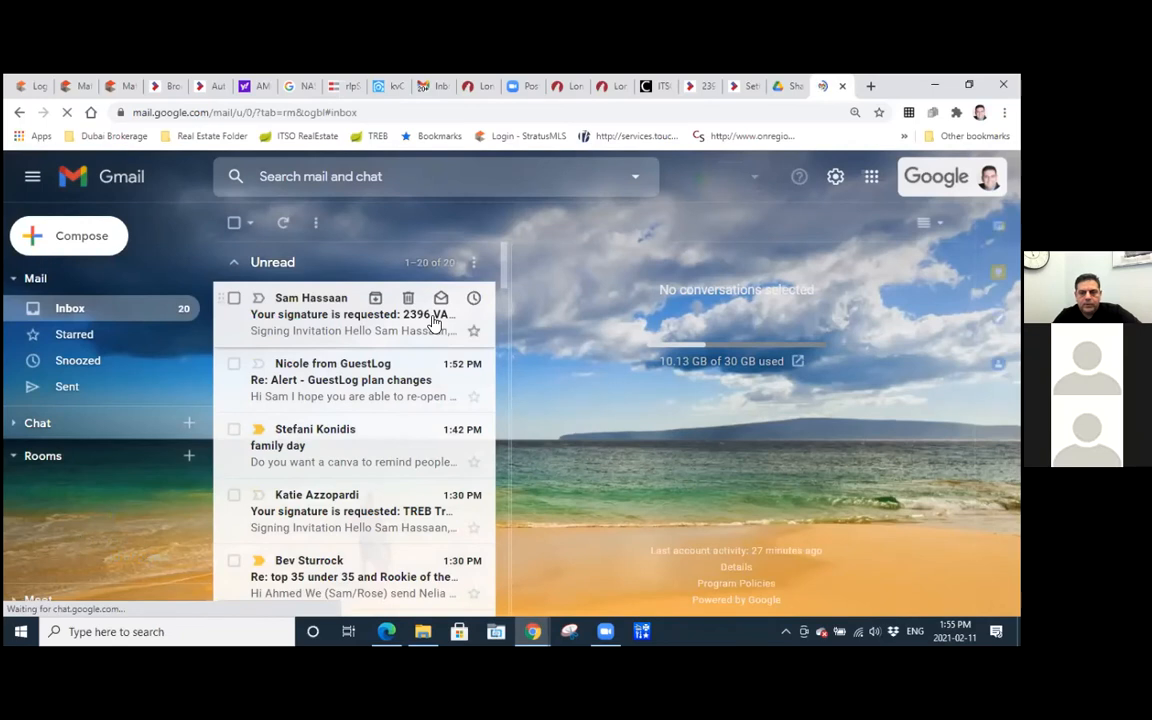
# Open the signature request e-mail for the (Ontario) 801 - Offer Sum signing and reduce the page zoom to fit the message.
pyautogui.click(313, 320)
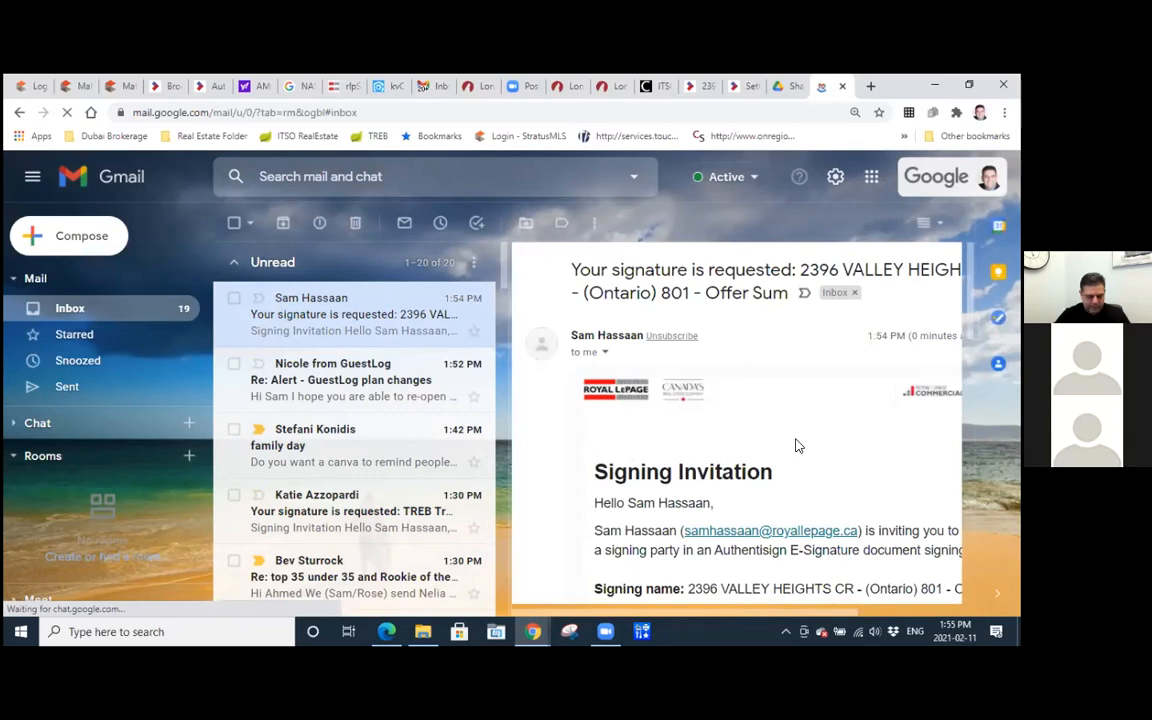
pyautogui.hotkey('ctrl', '0')
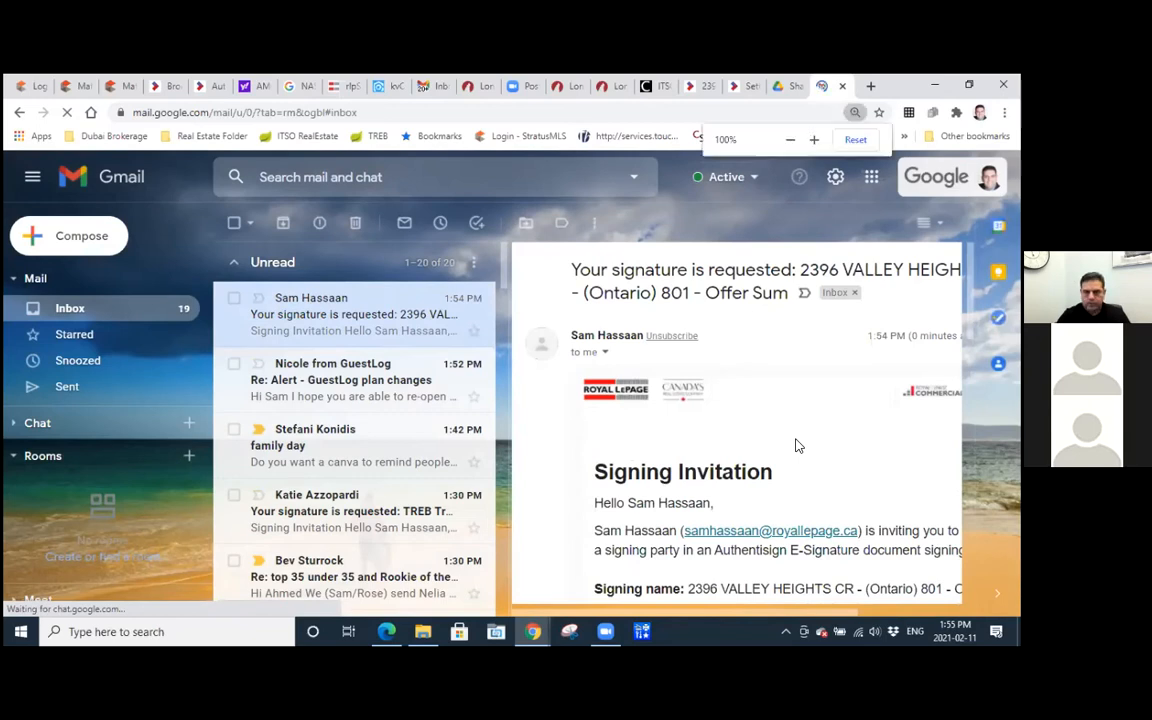
pyautogui.hotkey('ctrl', '-')
pyautogui.hotkey('ctrl', '-')
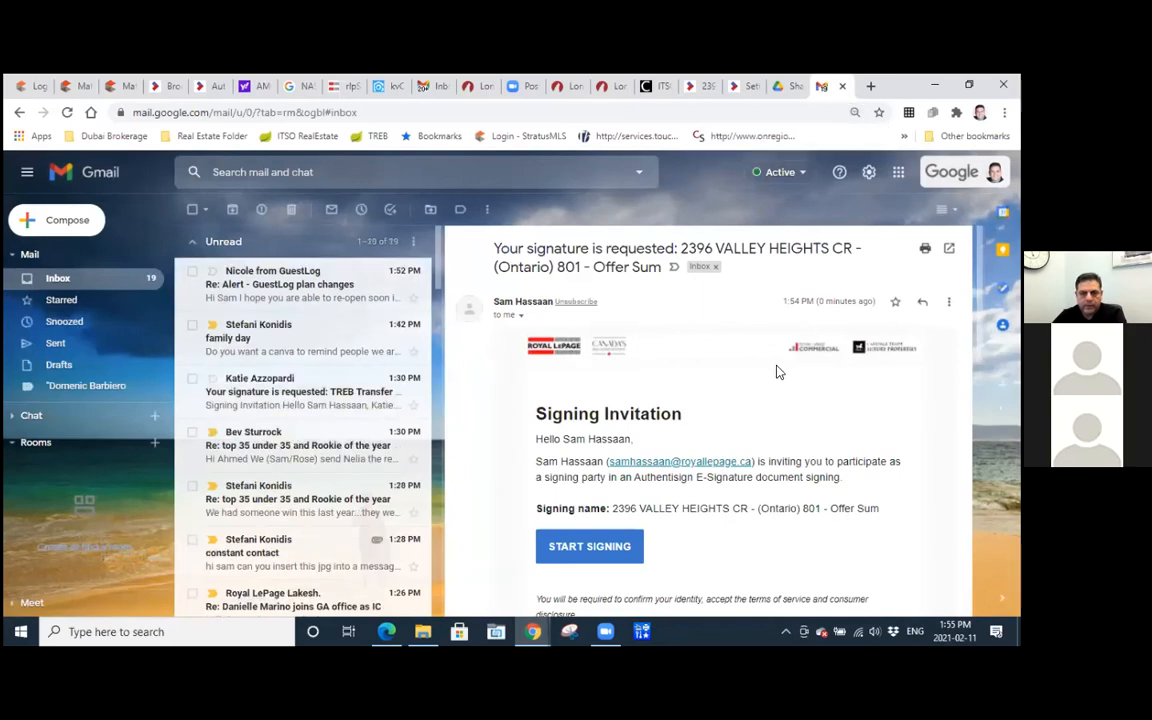
# Read through the agent's signing invitation e-mail, from the signing name to the sender's contact details and footer.
pyautogui.scroll(-2, 573, 488)
pyautogui.scroll(-1, 573, 488)
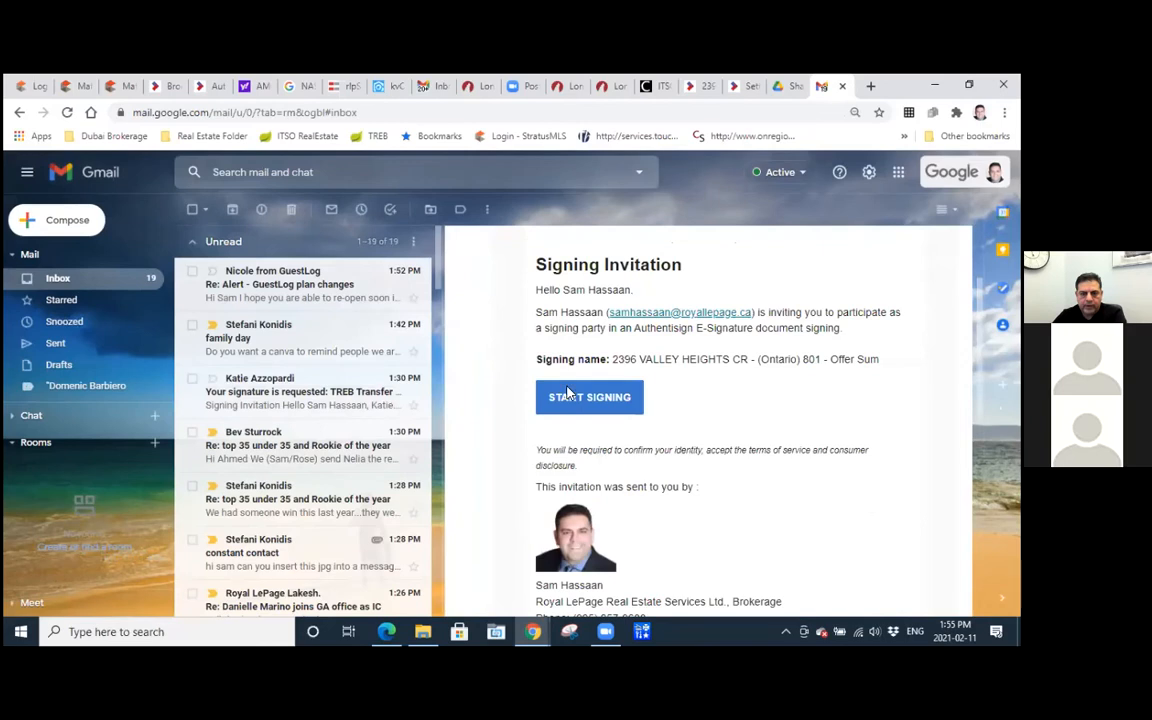
pyautogui.scroll(-2, 628, 427)
pyautogui.scroll(-2, 628, 427)
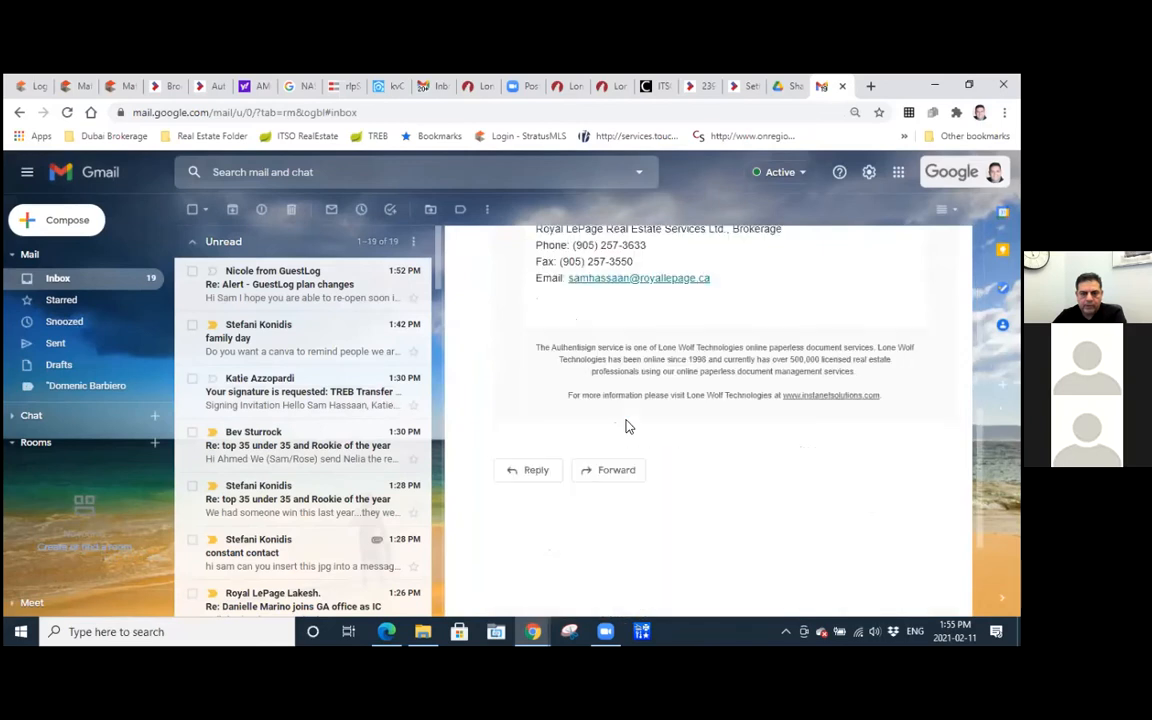
pyautogui.scroll(2, 628, 427)
pyautogui.scroll(-2, 628, 427)
pyautogui.scroll(3, 625, 427)
pyautogui.scroll(1, 622, 482)
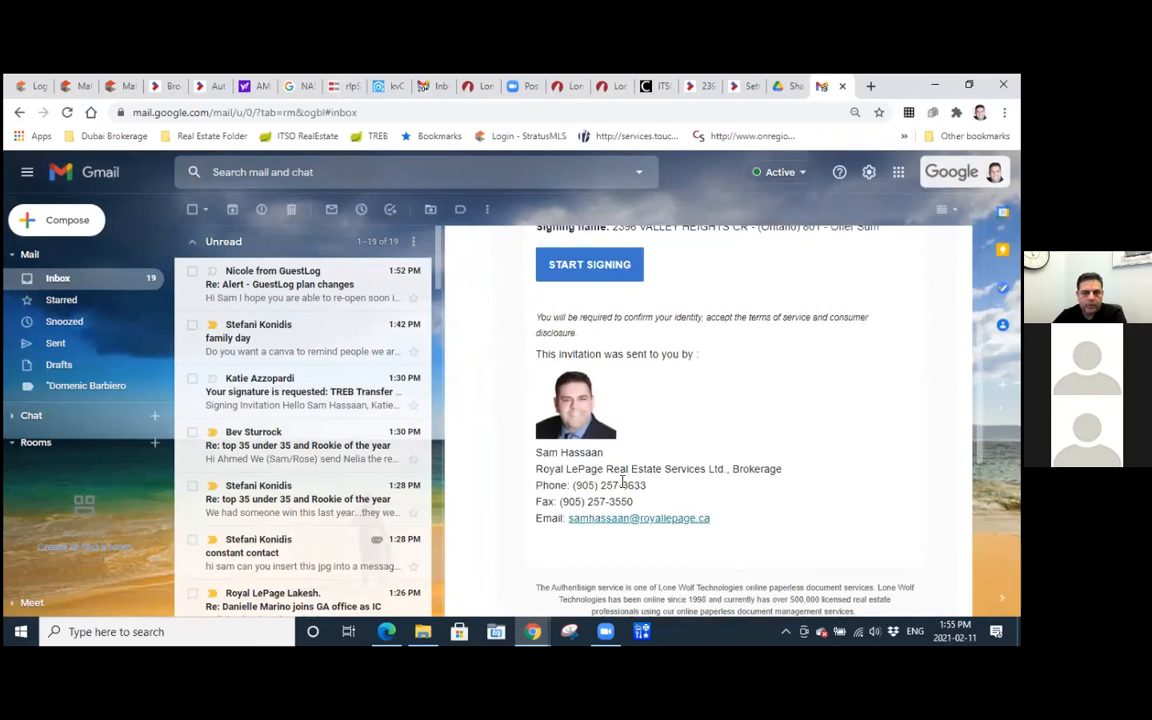
pyautogui.scroll(4, 622, 482)
pyautogui.scroll(-1, 583, 474)
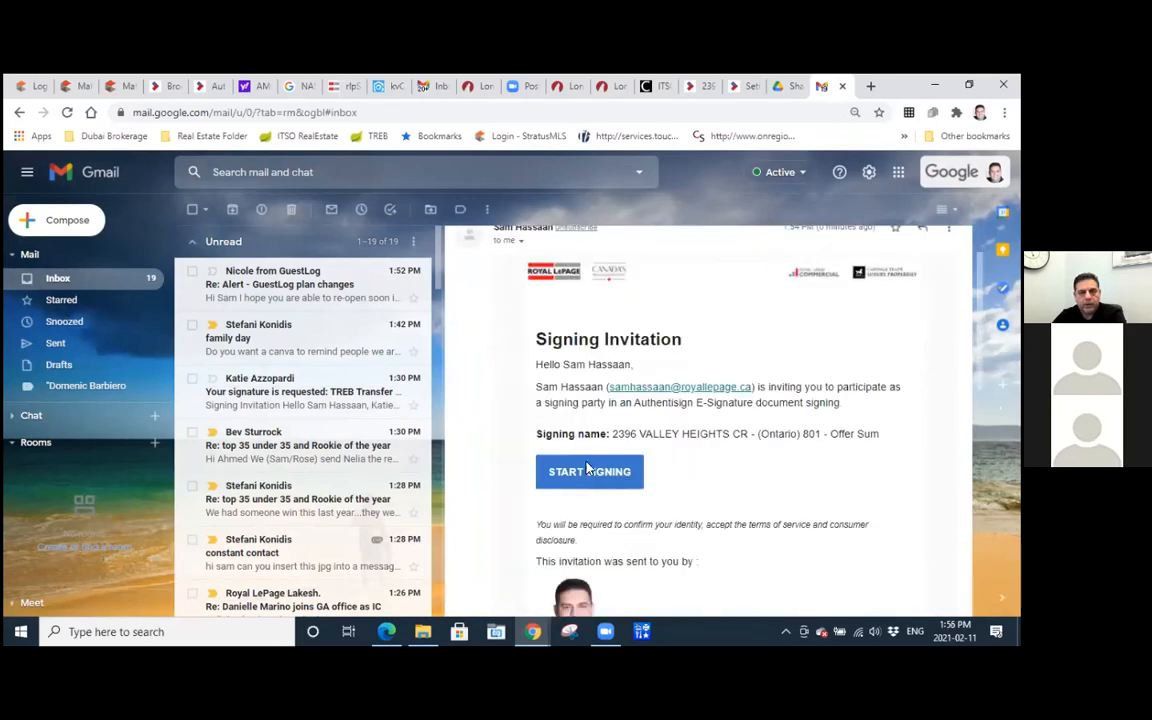
# Start the agent's signing from the invitation, sign the brokerage lines on pages 5 and 11, and initial the co-operating brokerage field on page 10.
pyautogui.click(588, 470)
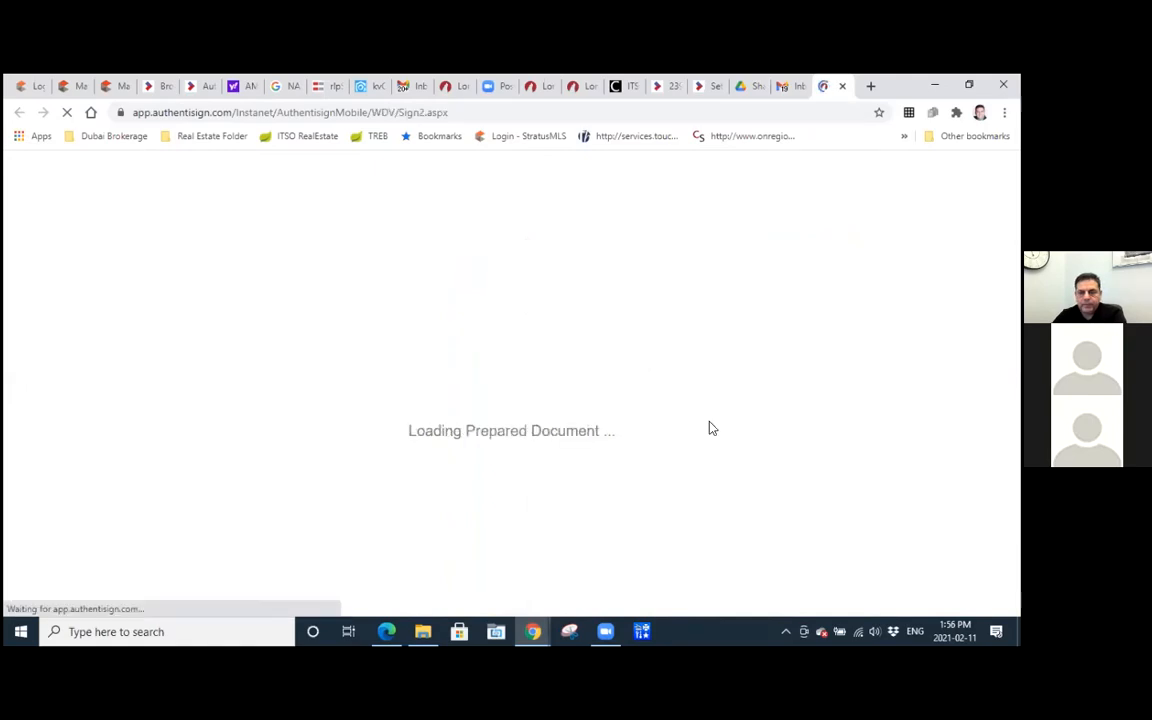
pyautogui.click(835, 178)
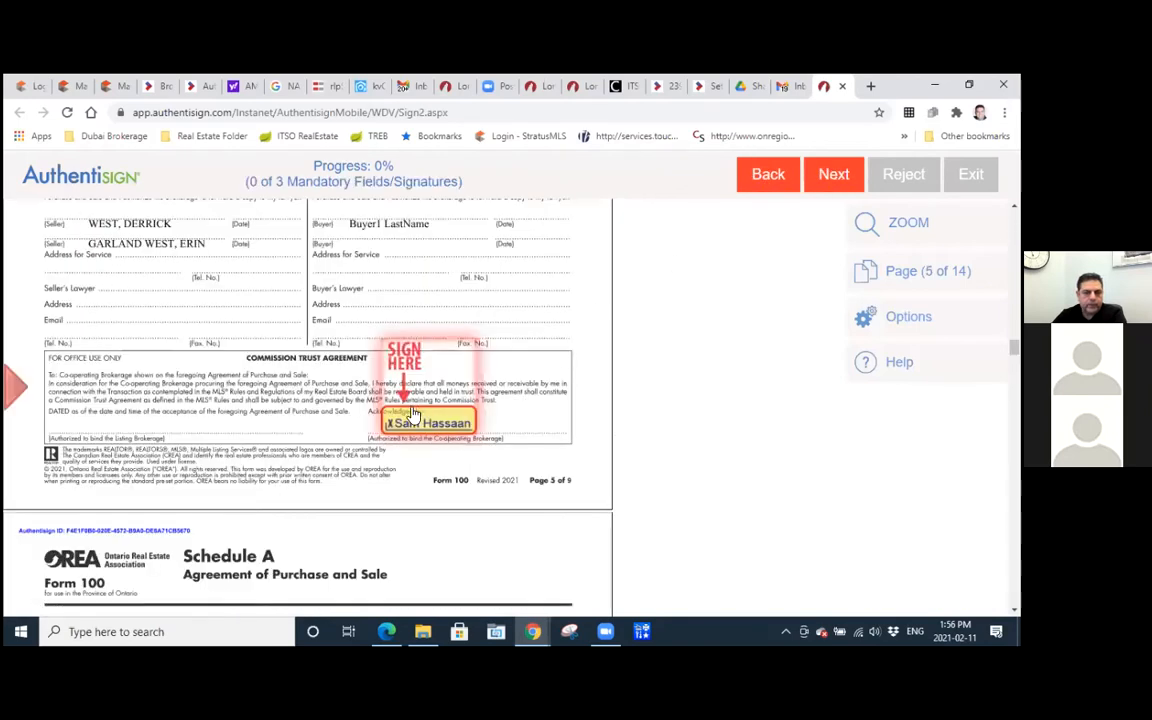
pyautogui.click(414, 414)
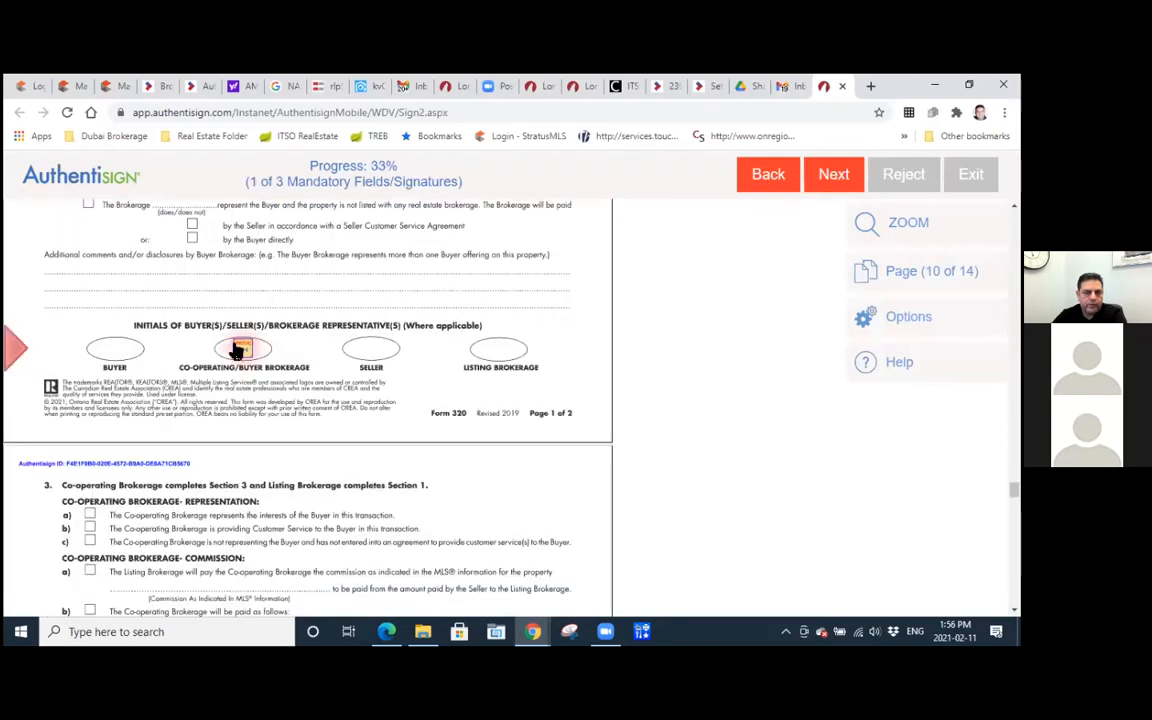
pyautogui.click(233, 358)
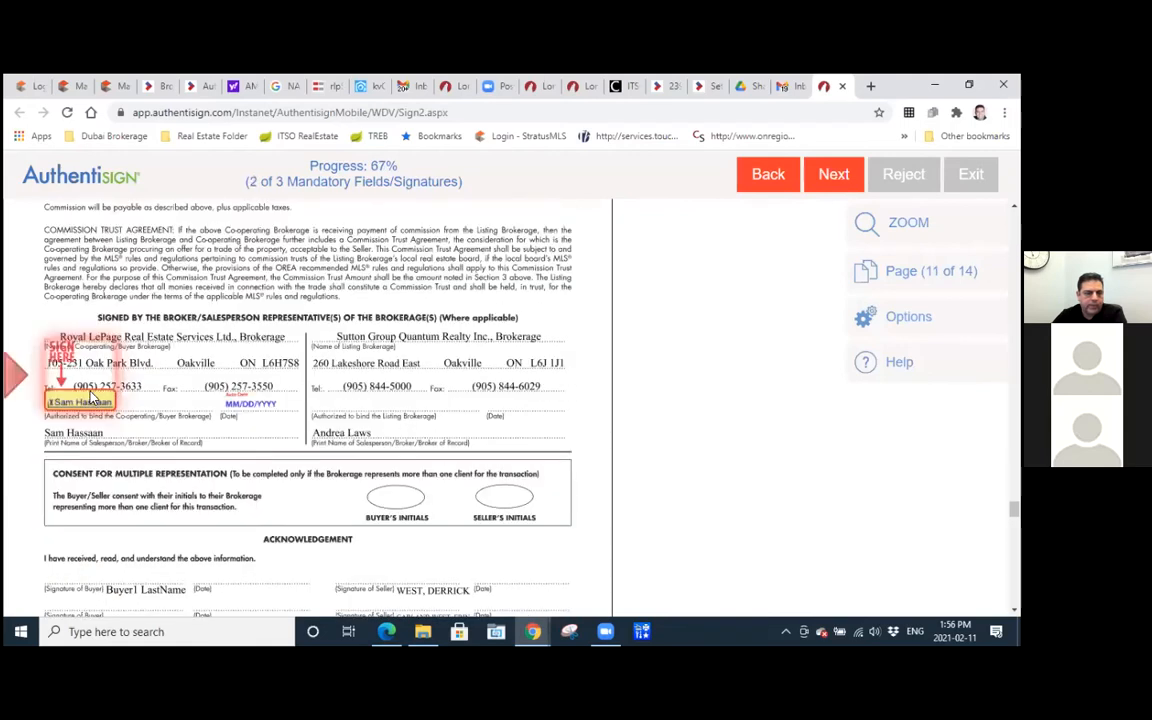
pyautogui.click(92, 396)
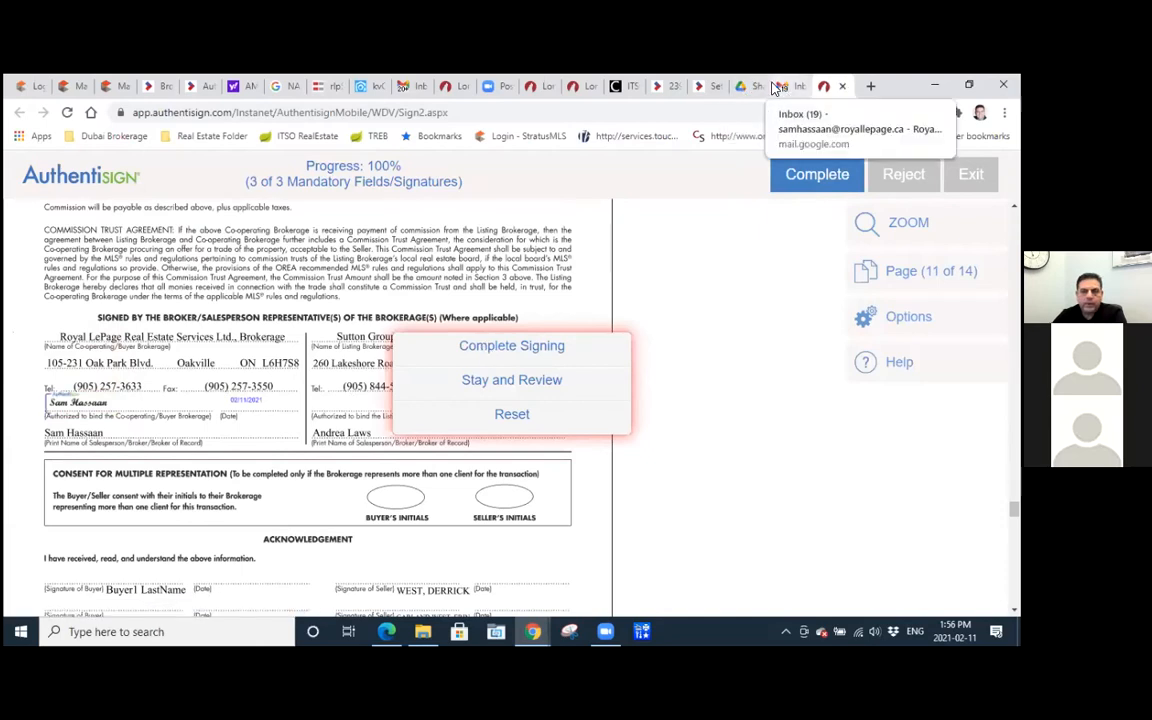
pyautogui.click(662, 88)
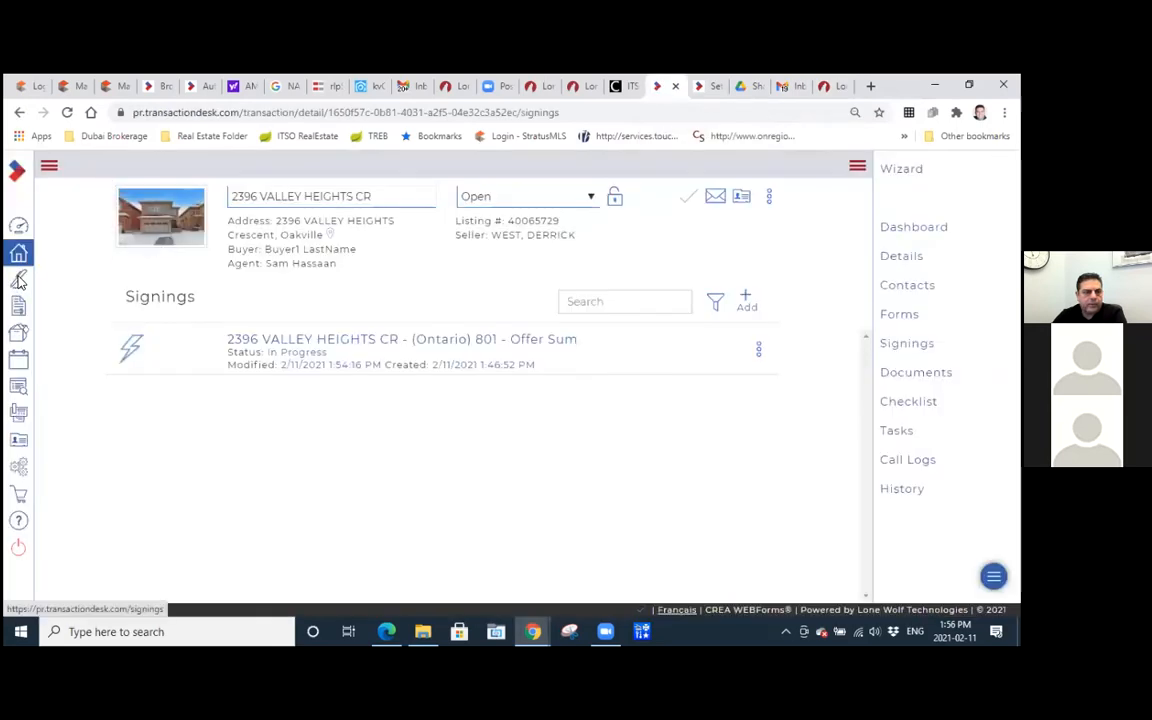
pyautogui.click(19, 281)
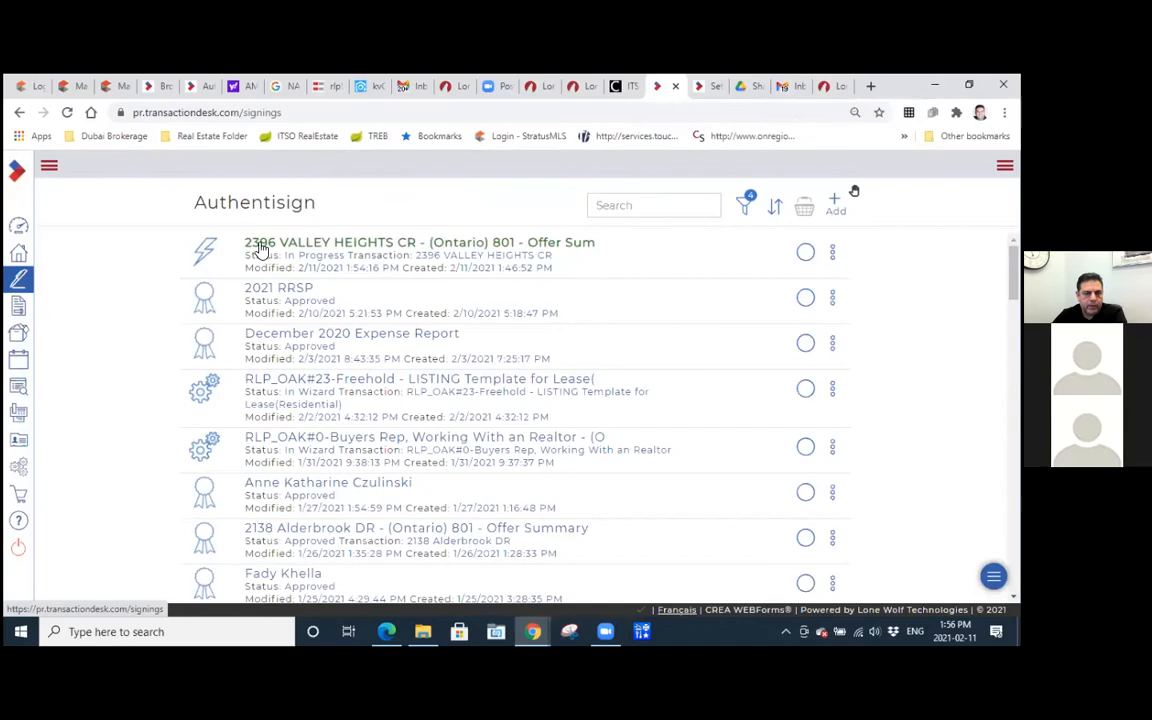
pyautogui.click(338, 243)
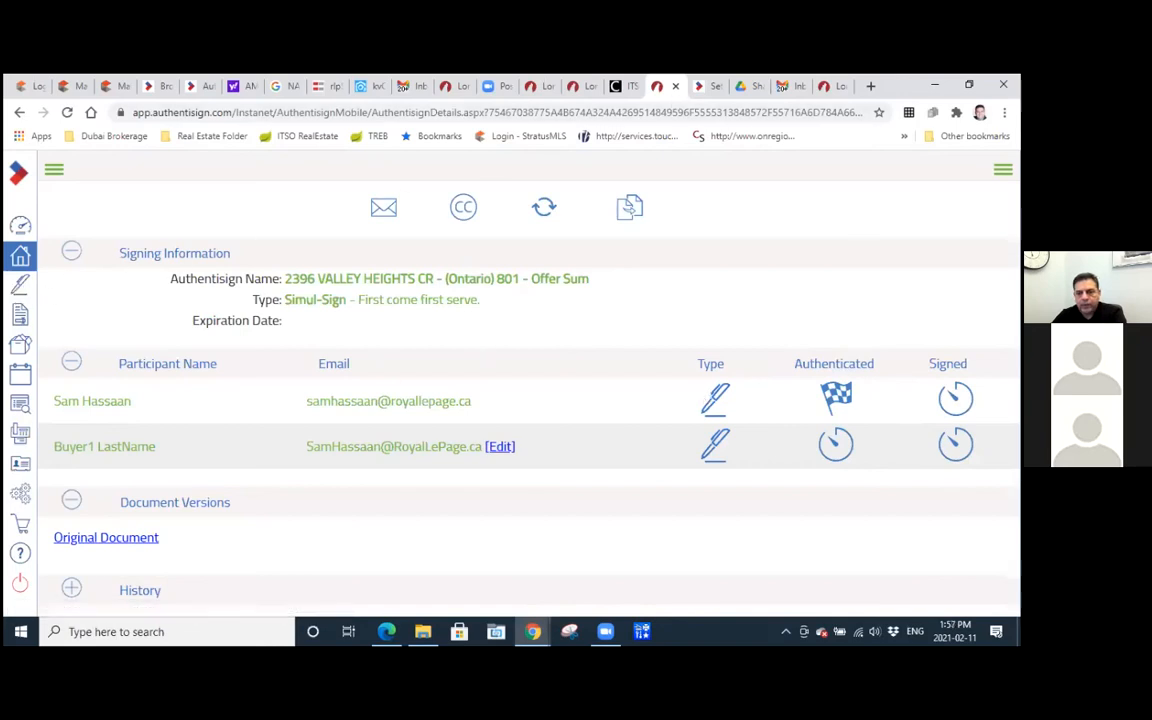
# Return to the agent's signing page and complete the signing.
pyautogui.click(830, 86)
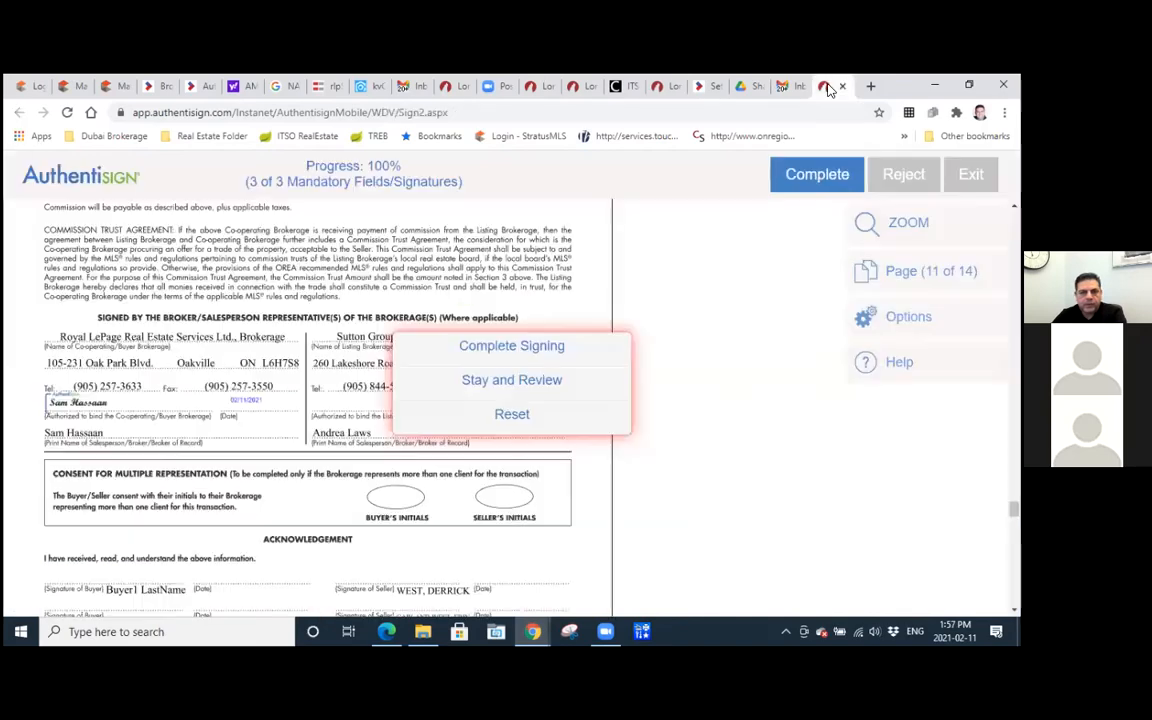
pyautogui.click(677, 407)
pyautogui.click(808, 180)
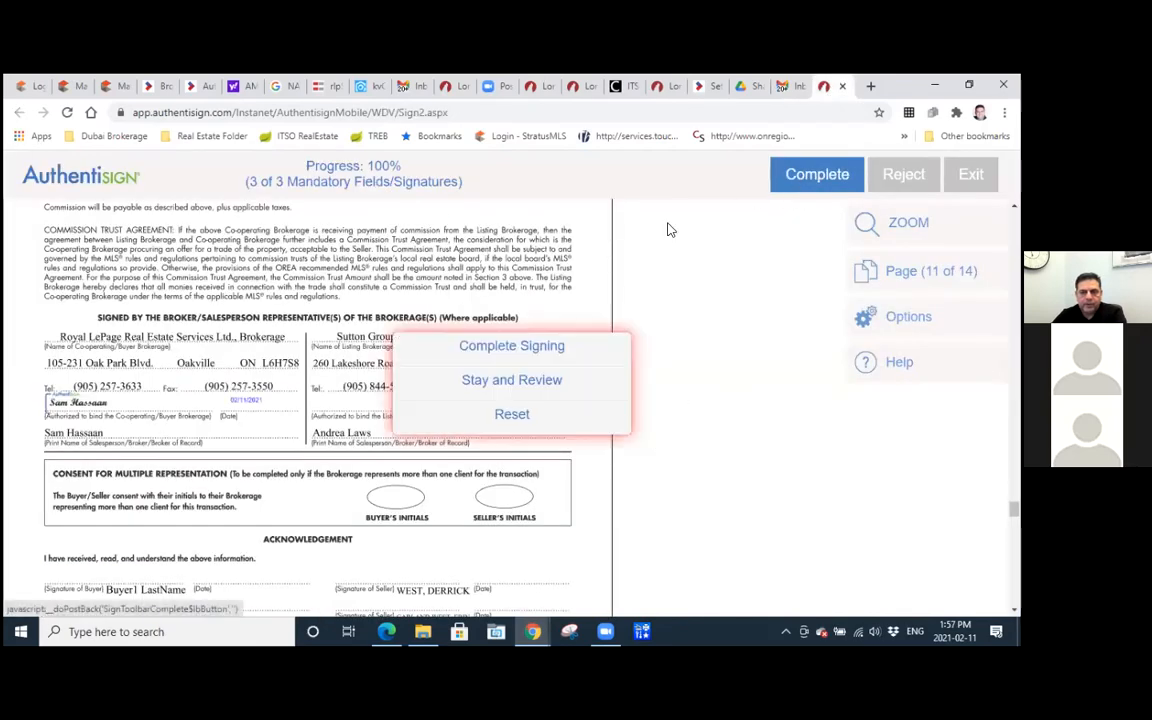
pyautogui.click(505, 350)
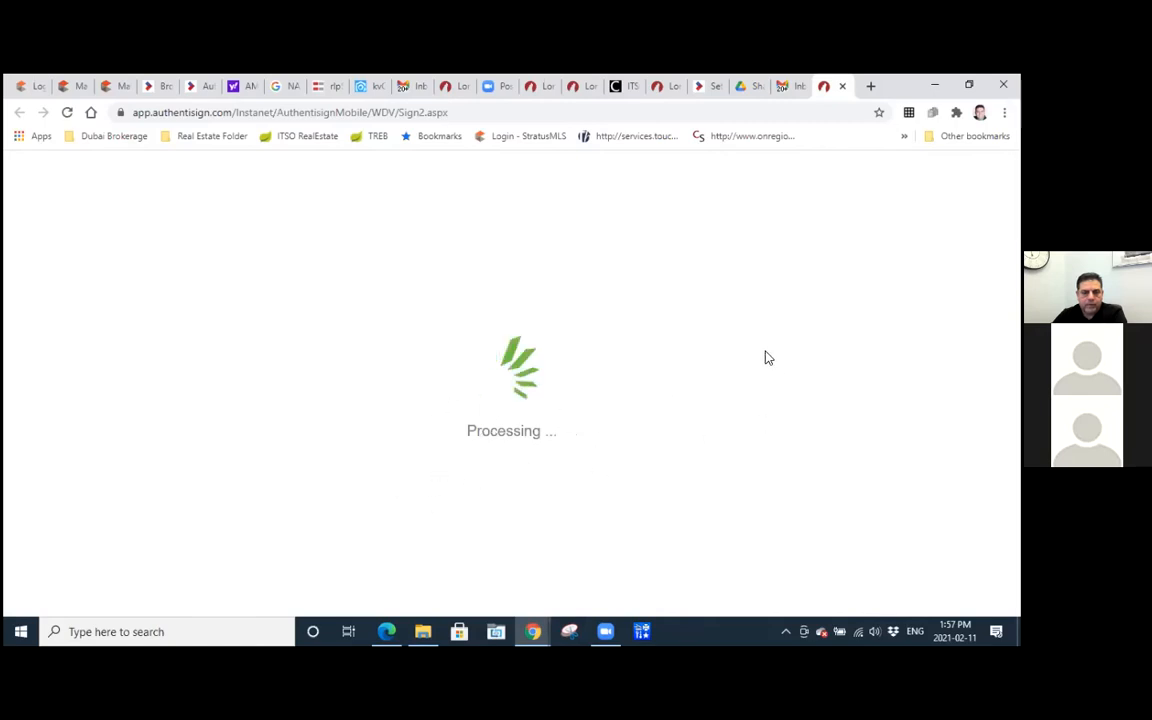
# Open the buyer's signature request e-mail in Gmail and start the buyer's signing session.
pyautogui.click(786, 88)
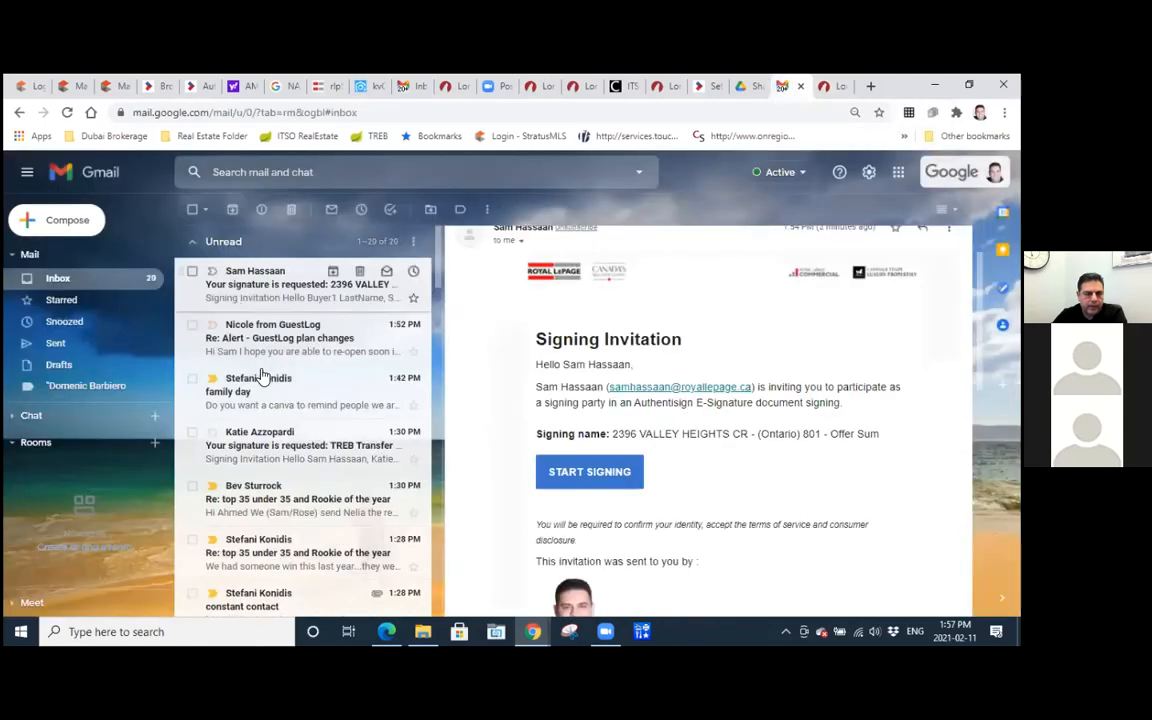
pyautogui.click(245, 276)
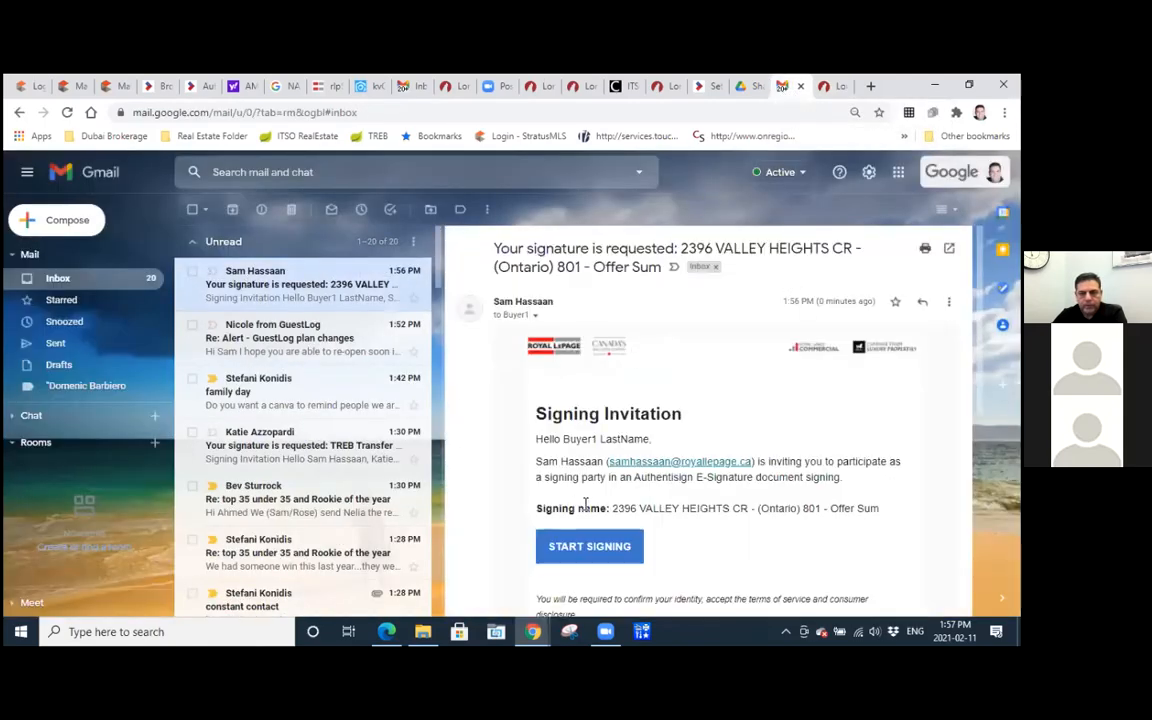
pyautogui.scroll(-3, 750, 410)
pyautogui.scroll(3, 748, 404)
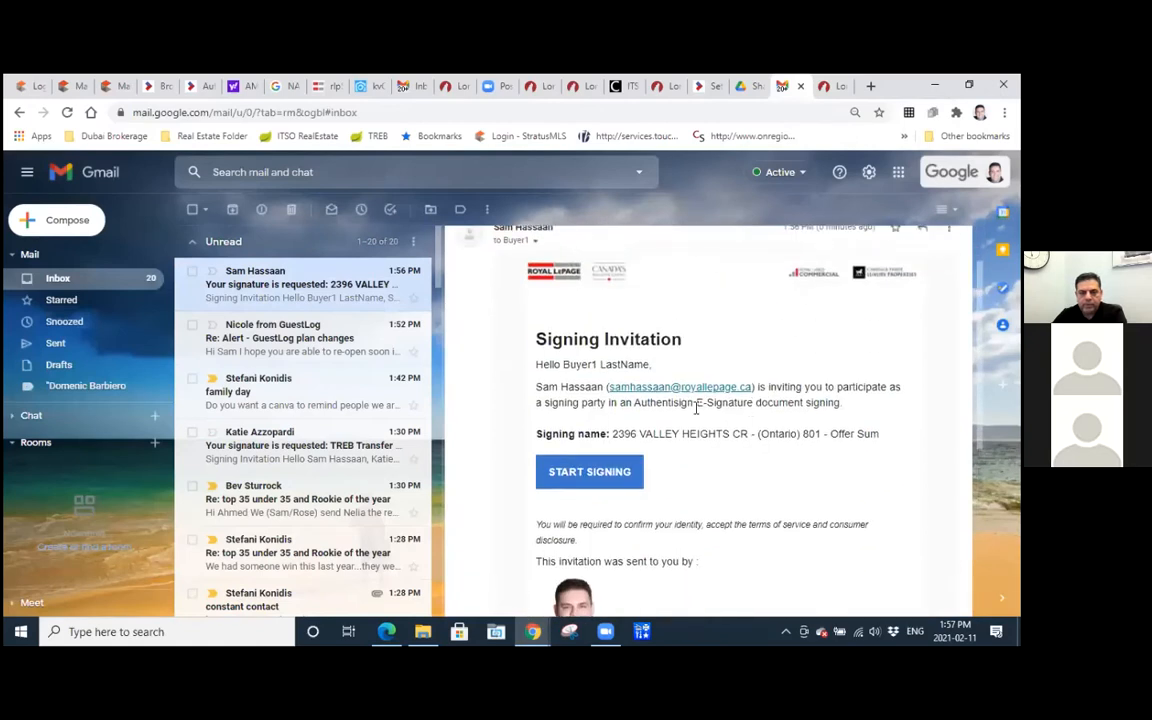
pyautogui.click(575, 474)
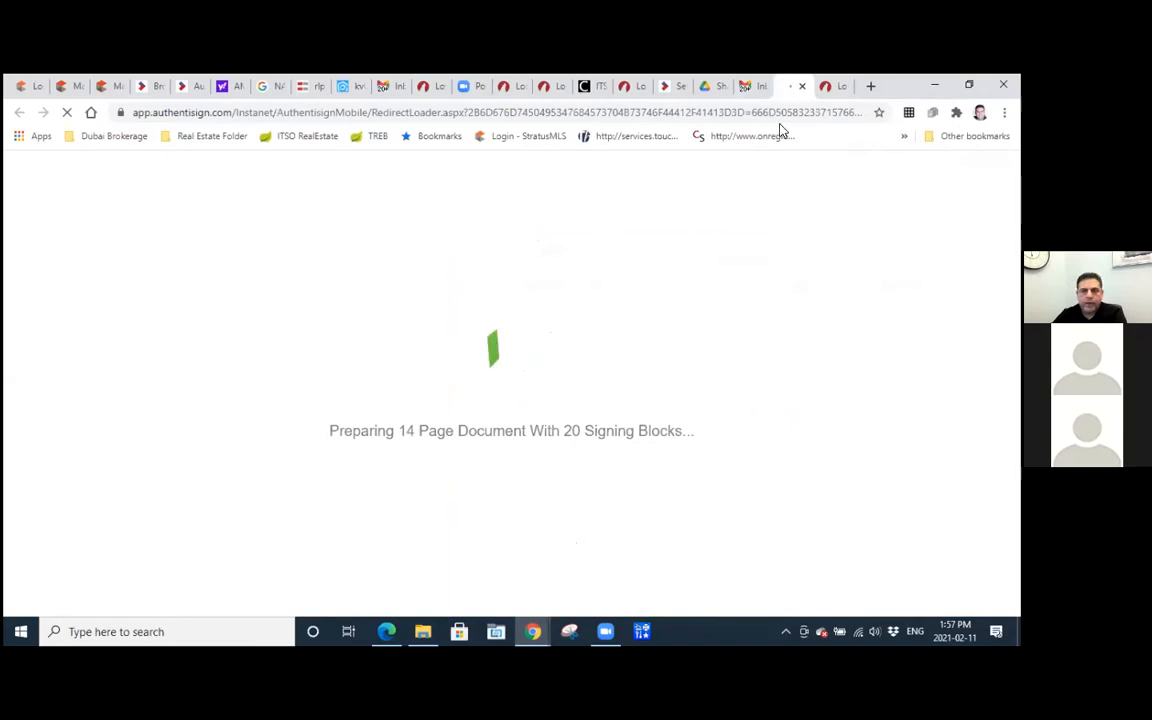
pyautogui.click(752, 89)
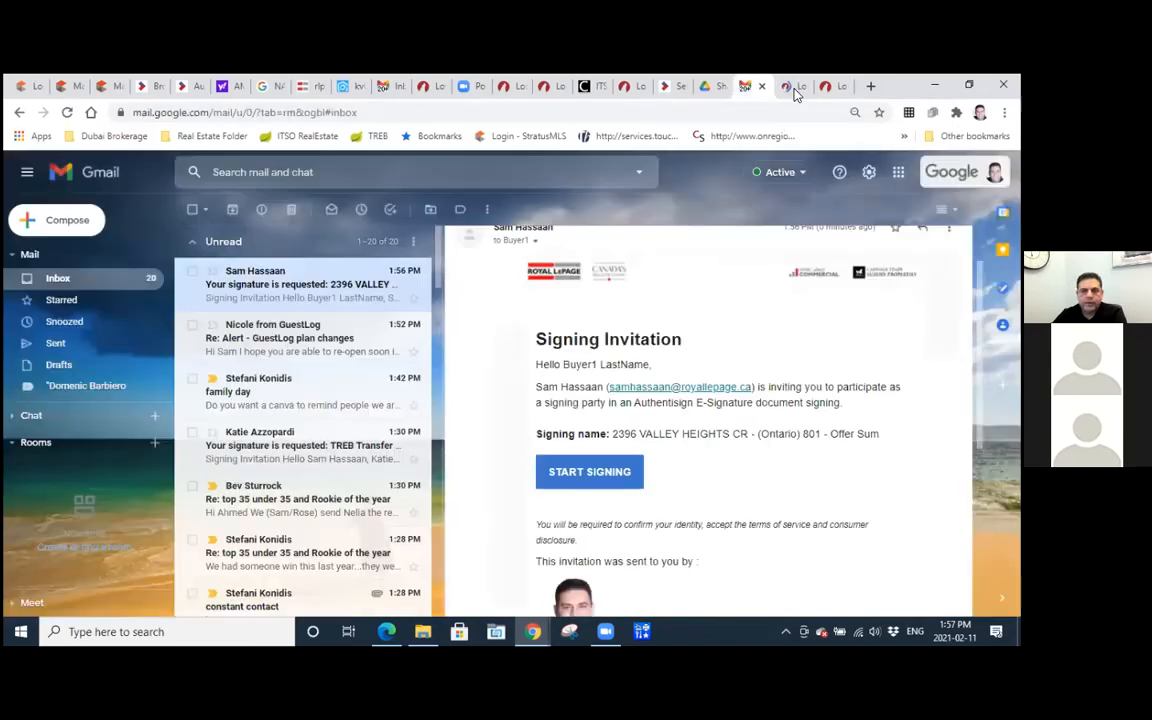
pyautogui.click(822, 88)
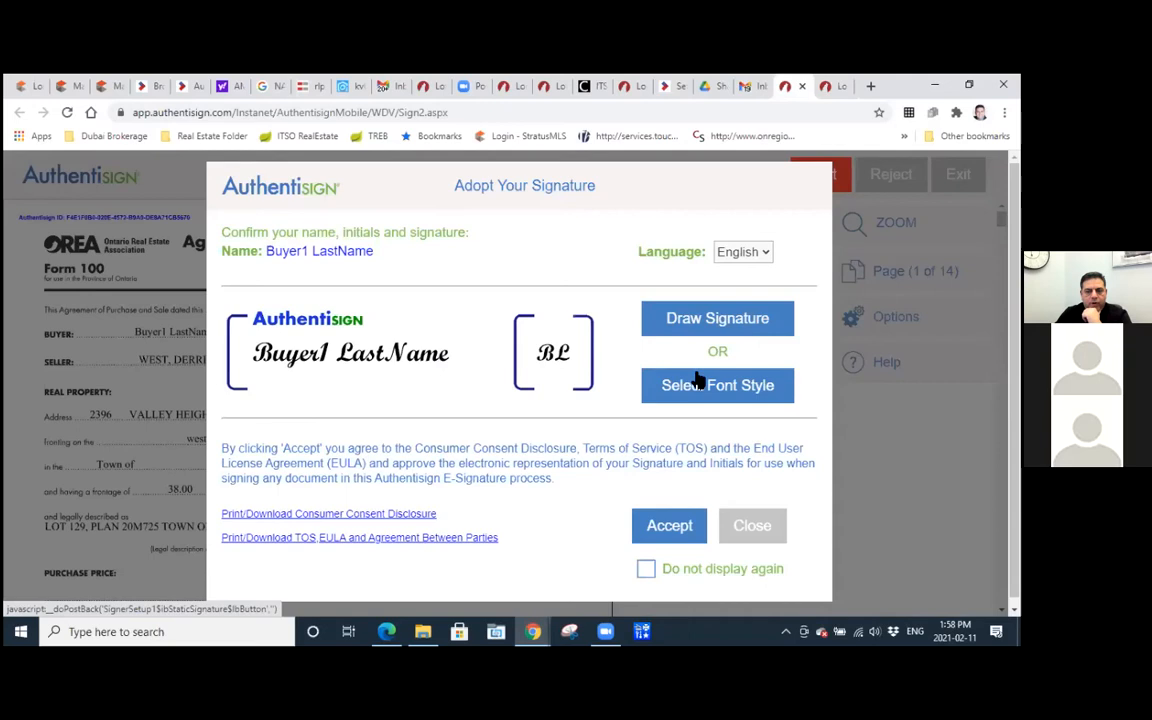
# Accept the buyer's proposed signature and initials, then initial pages 1 to 4 and sign page 5 of Form 100.
pyautogui.click(669, 526)
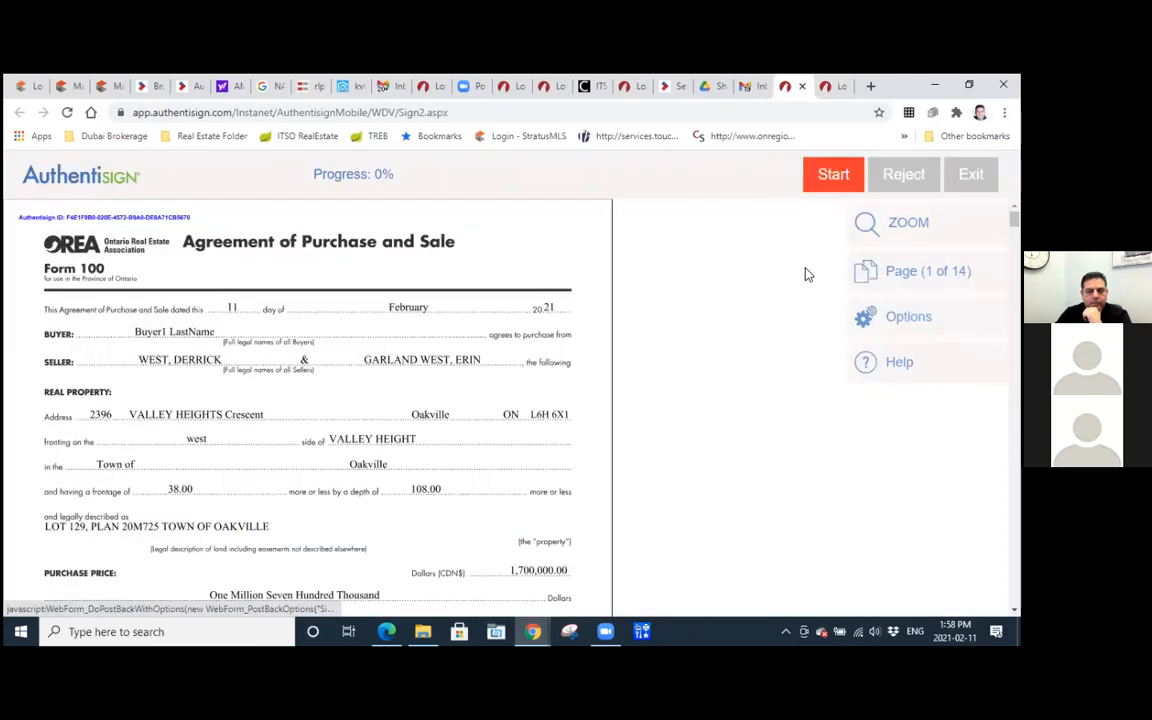
pyautogui.click(834, 180)
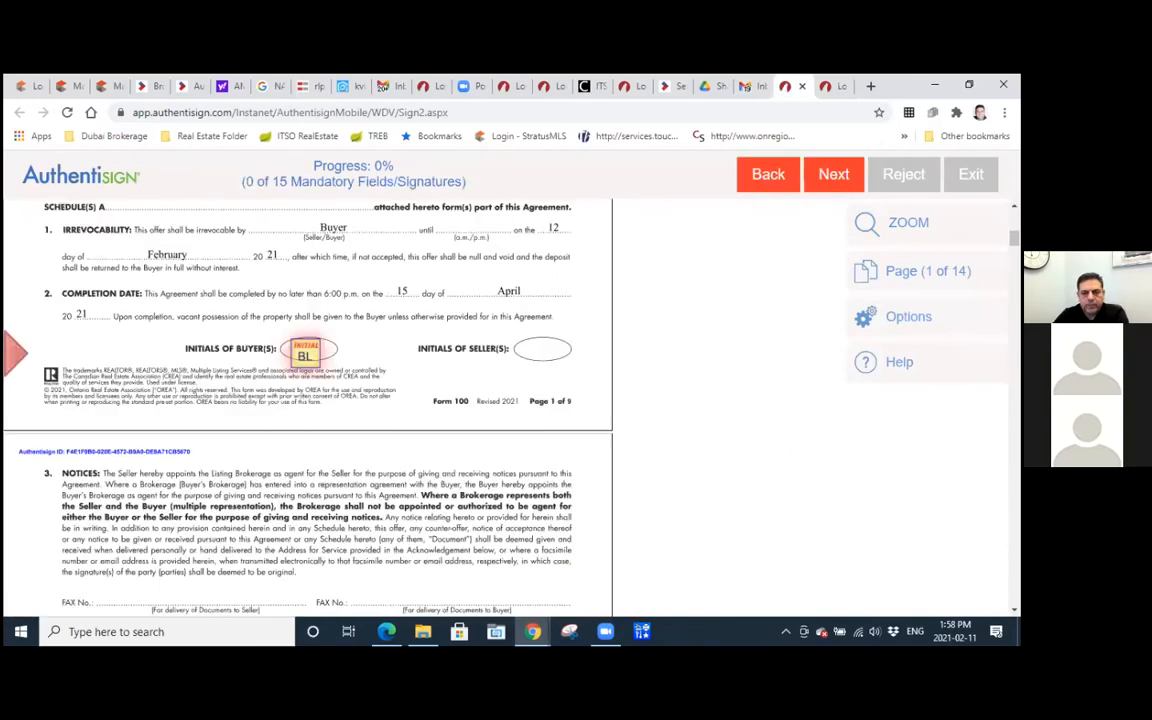
pyautogui.click(299, 352)
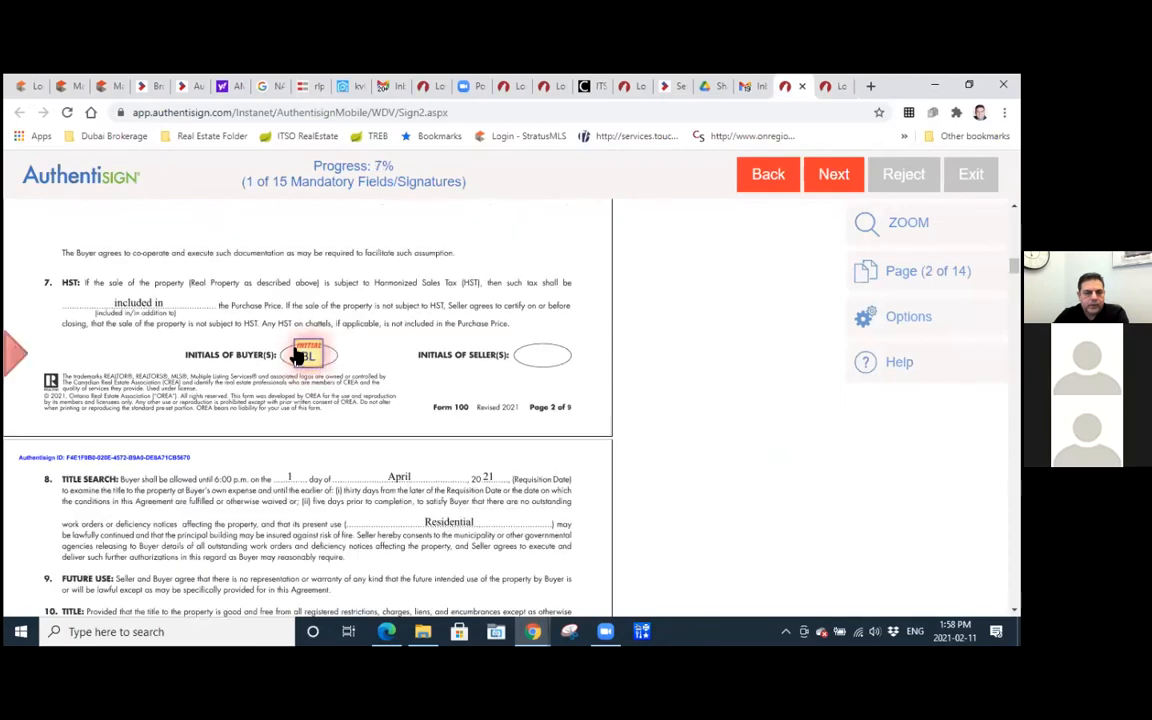
pyautogui.click(299, 352)
pyautogui.click(303, 352)
pyautogui.click(303, 352)
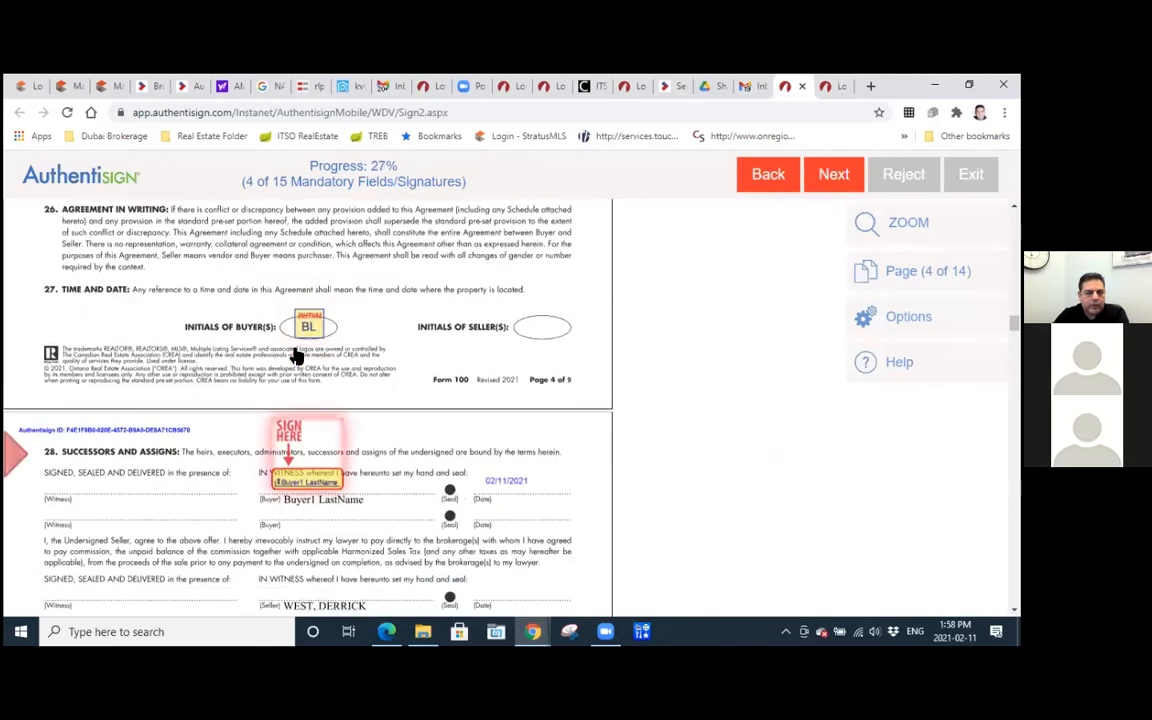
pyautogui.click(309, 395)
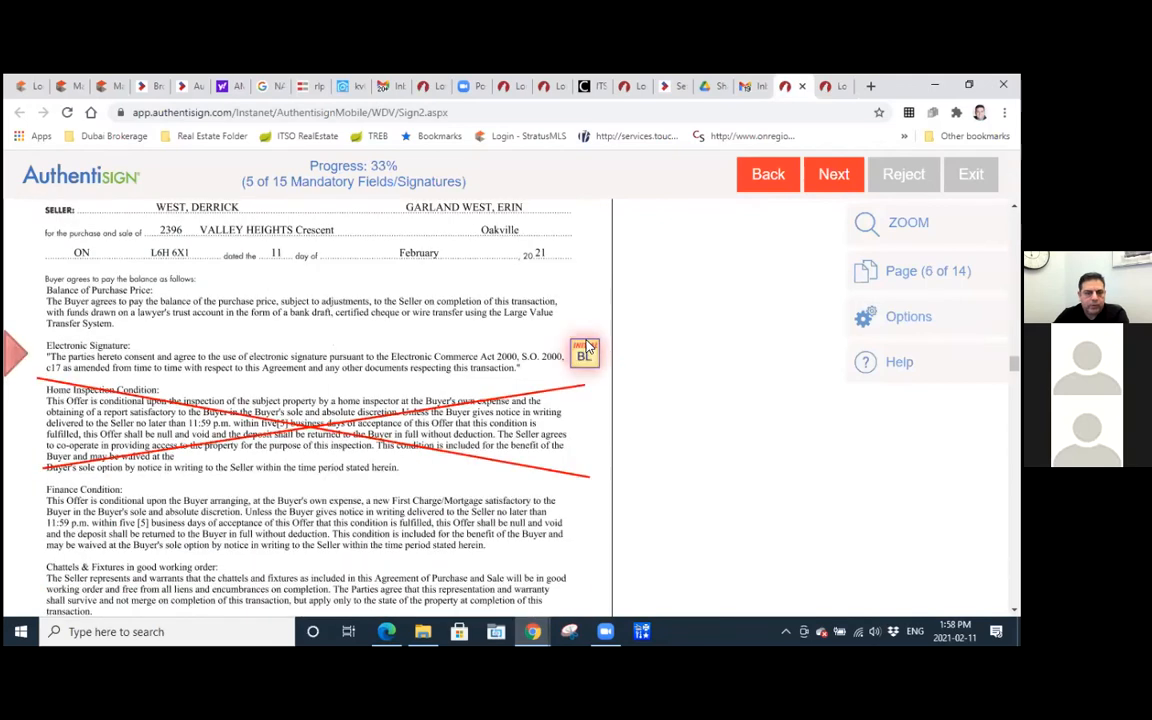
# Fill the buyer's mandatory initial and signature fields from Schedule A on page 6 through the first buyer signature on page 12.
pyautogui.click(586, 350)
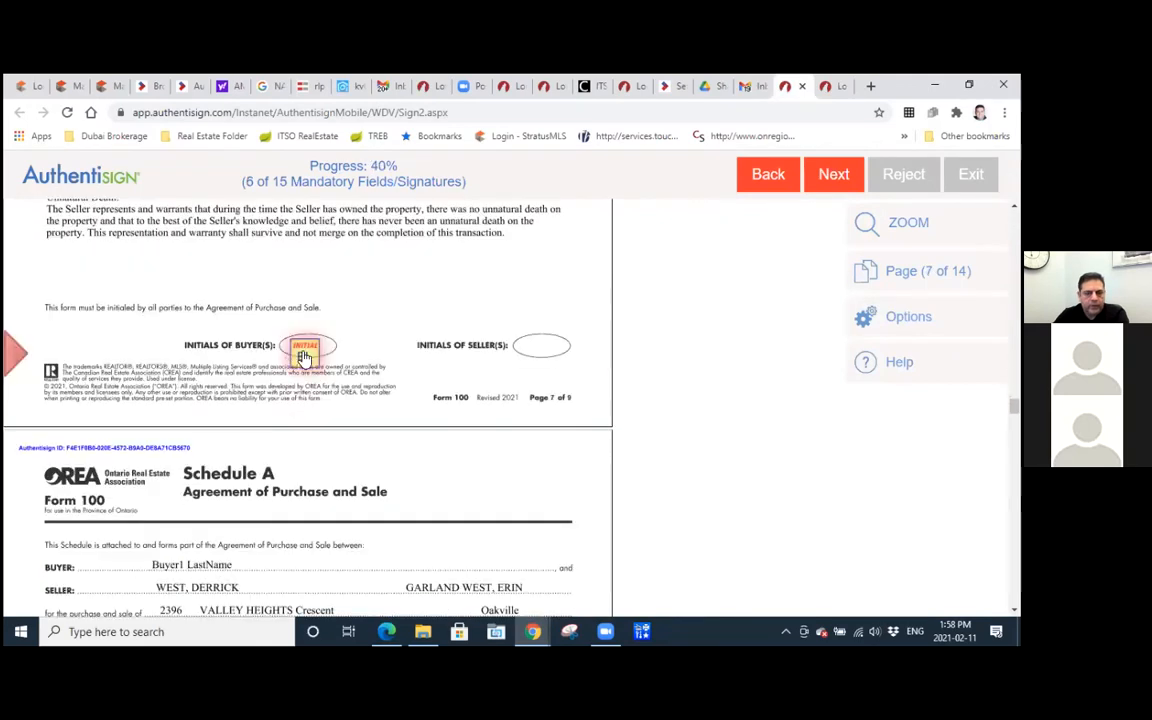
pyautogui.click(304, 357)
pyautogui.click(300, 353)
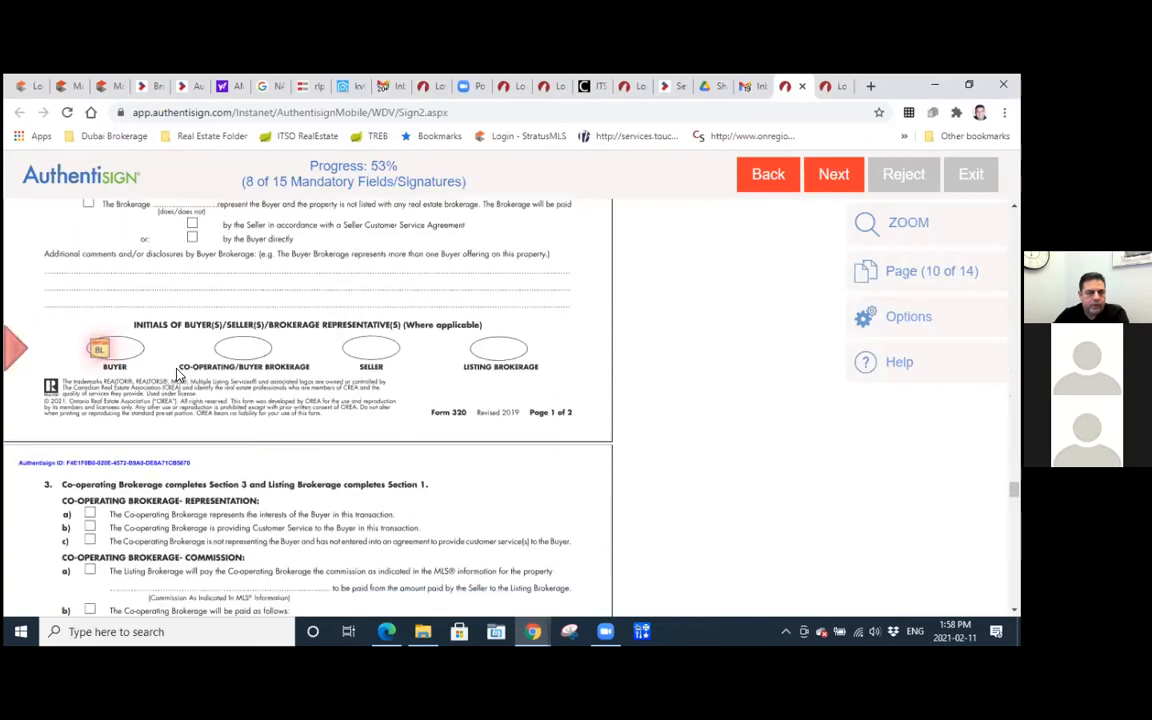
pyautogui.click(98, 347)
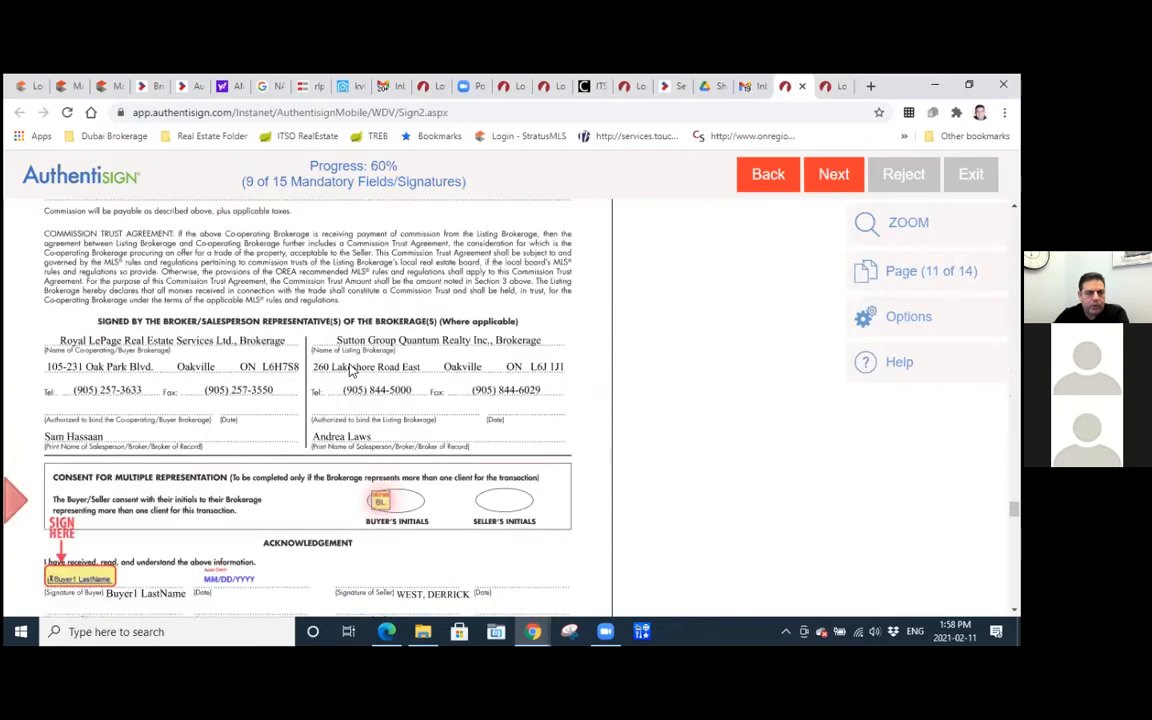
pyautogui.click(378, 349)
pyautogui.click(88, 403)
pyautogui.click(125, 406)
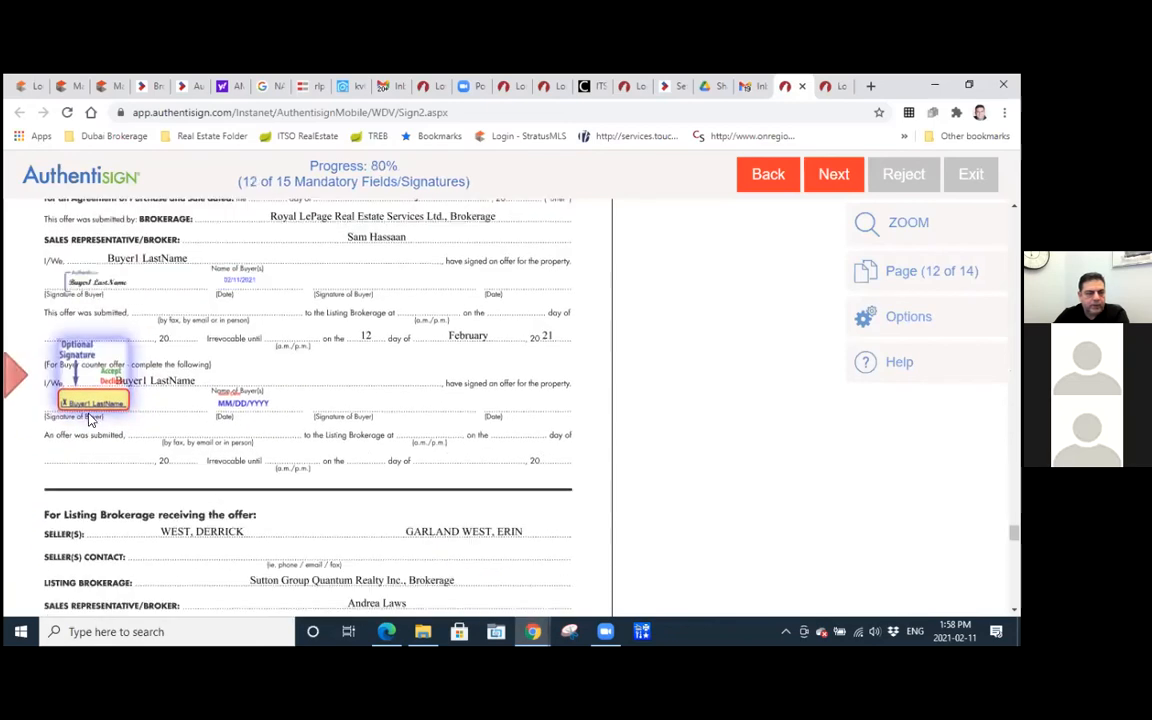
# Accept the buyer's optional counter-offer signature on page 12.
pyautogui.click(93, 407)
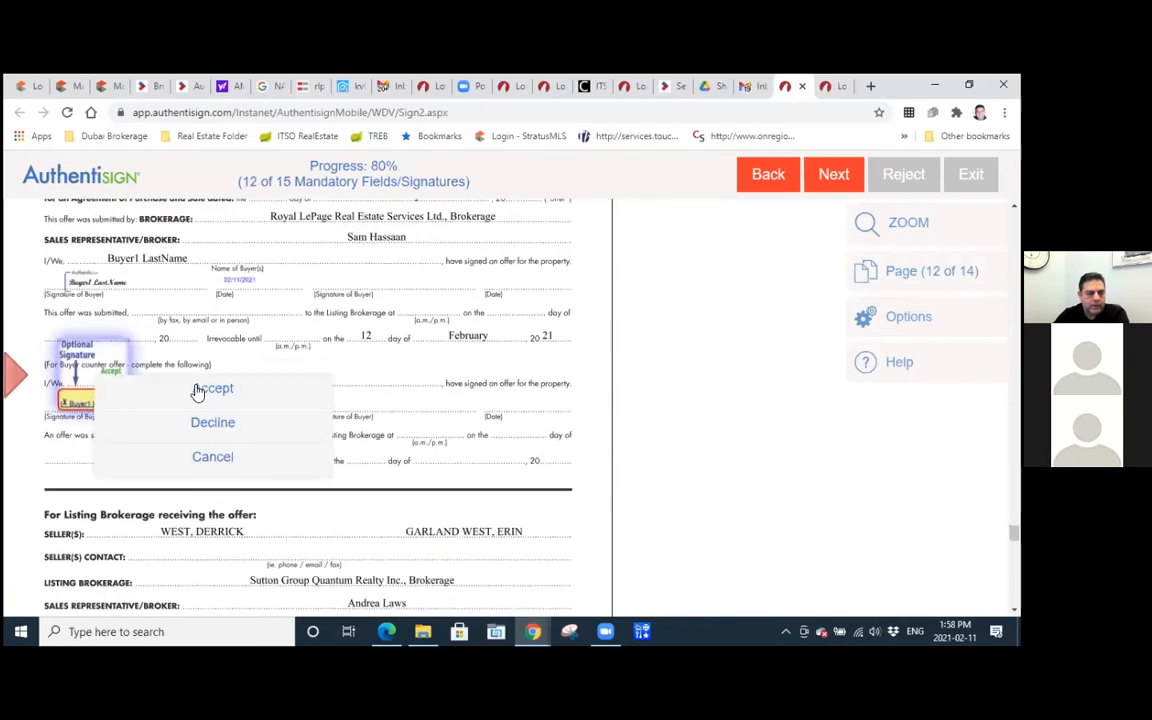
pyautogui.click(77, 403)
pyautogui.click(77, 403)
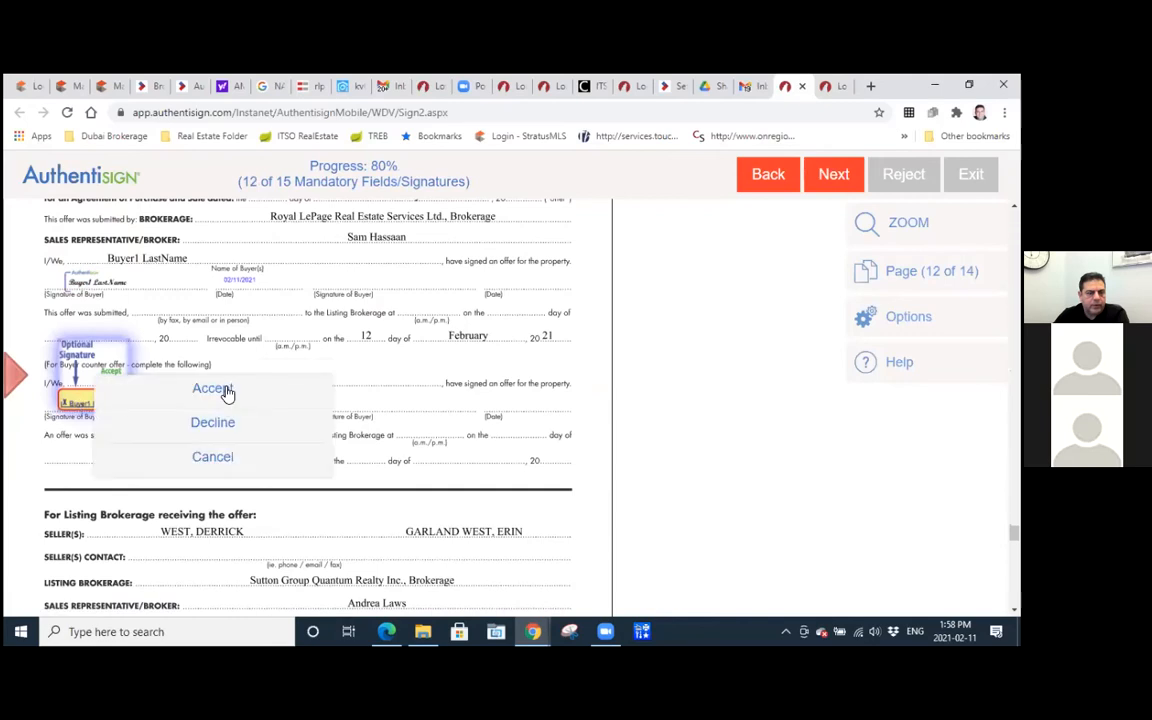
pyautogui.click(220, 390)
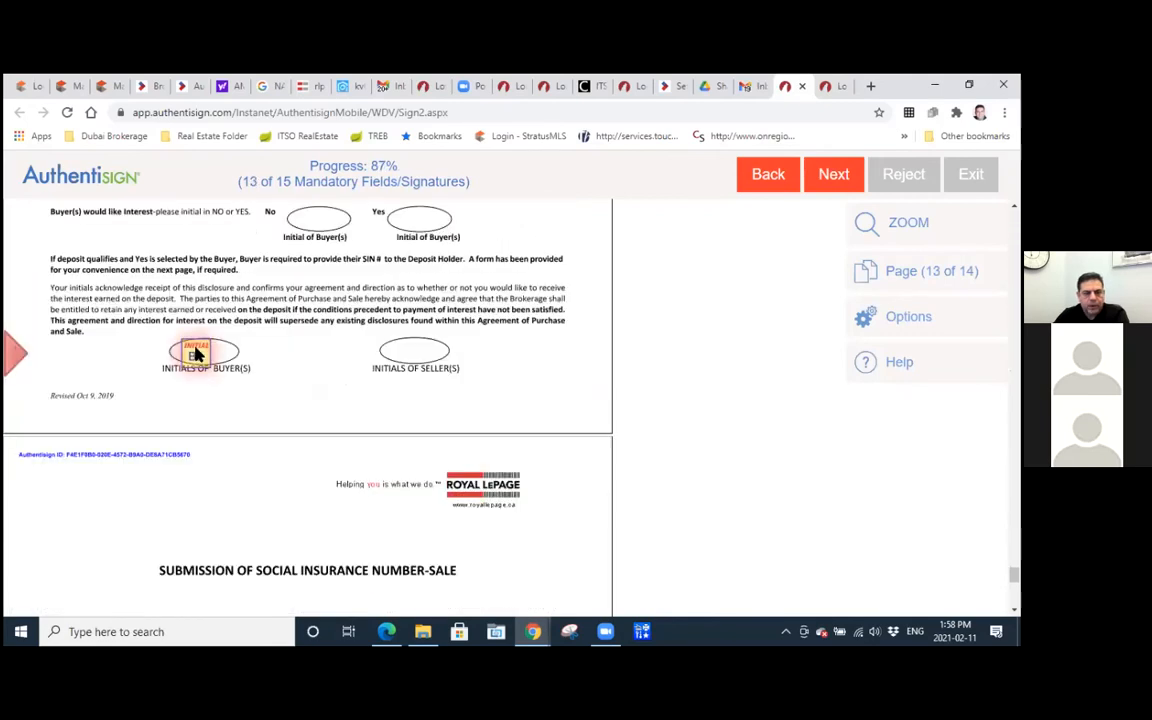
# Add the buyer's initials on pages 13 and 14, and complete the buyer's signing without adding a password.
pyautogui.click(197, 352)
pyautogui.click(77, 350)
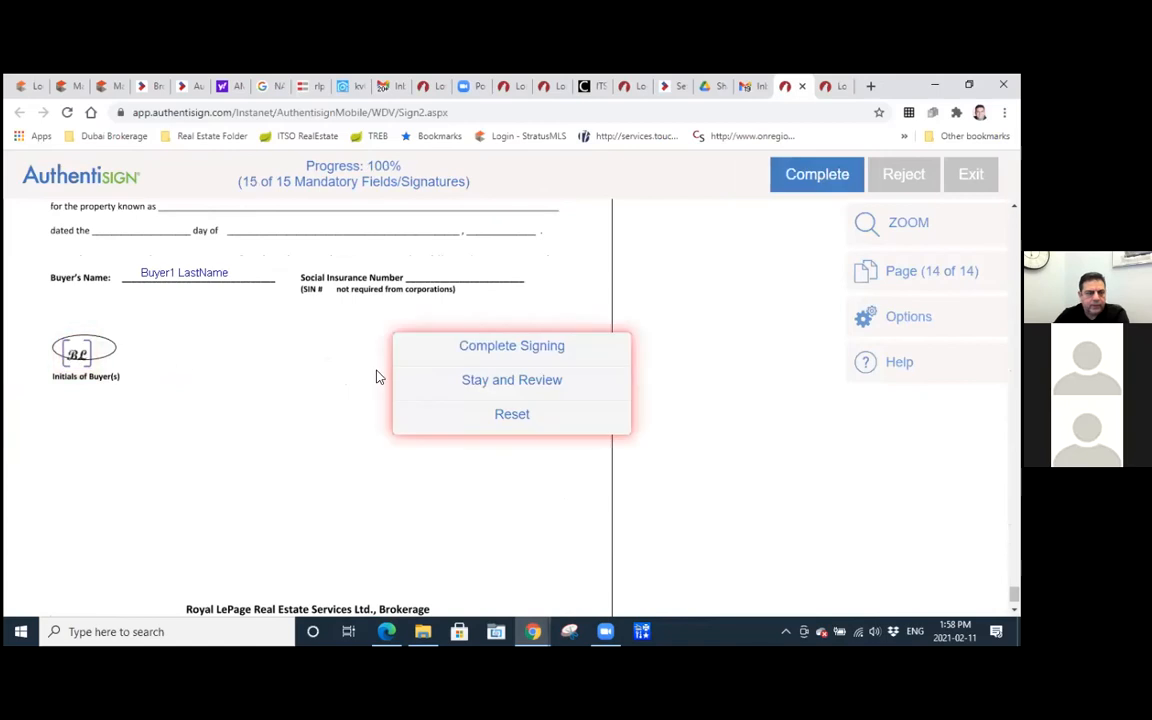
pyautogui.click(507, 350)
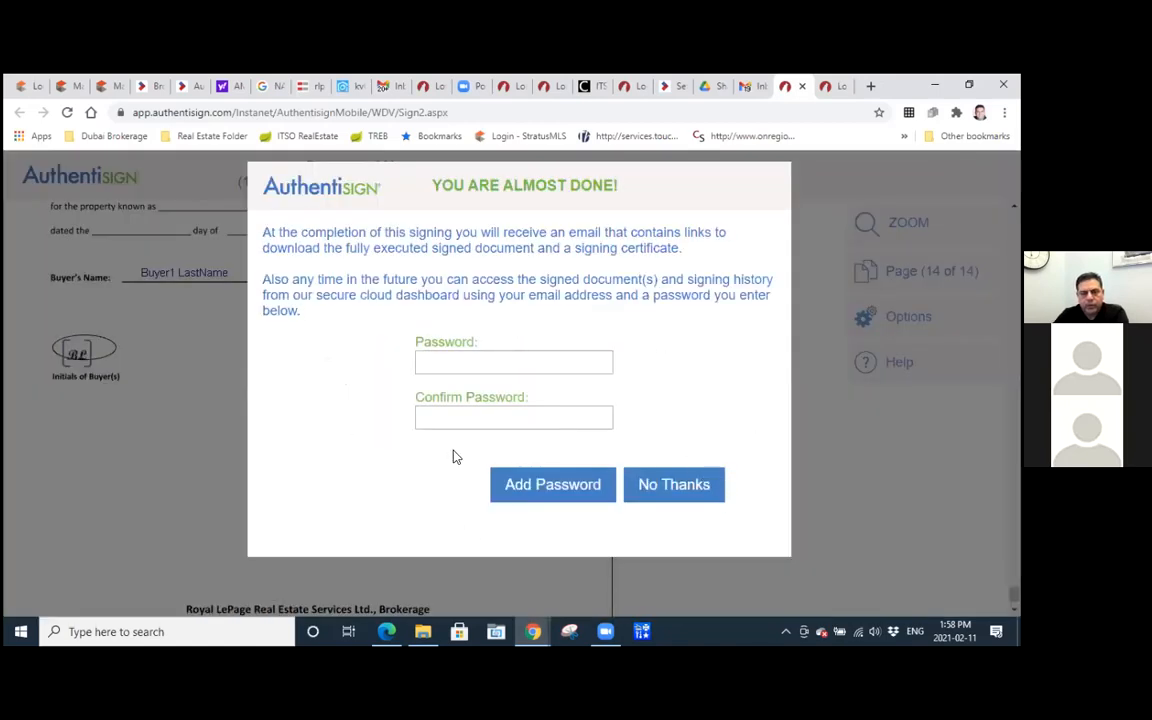
pyautogui.click(665, 484)
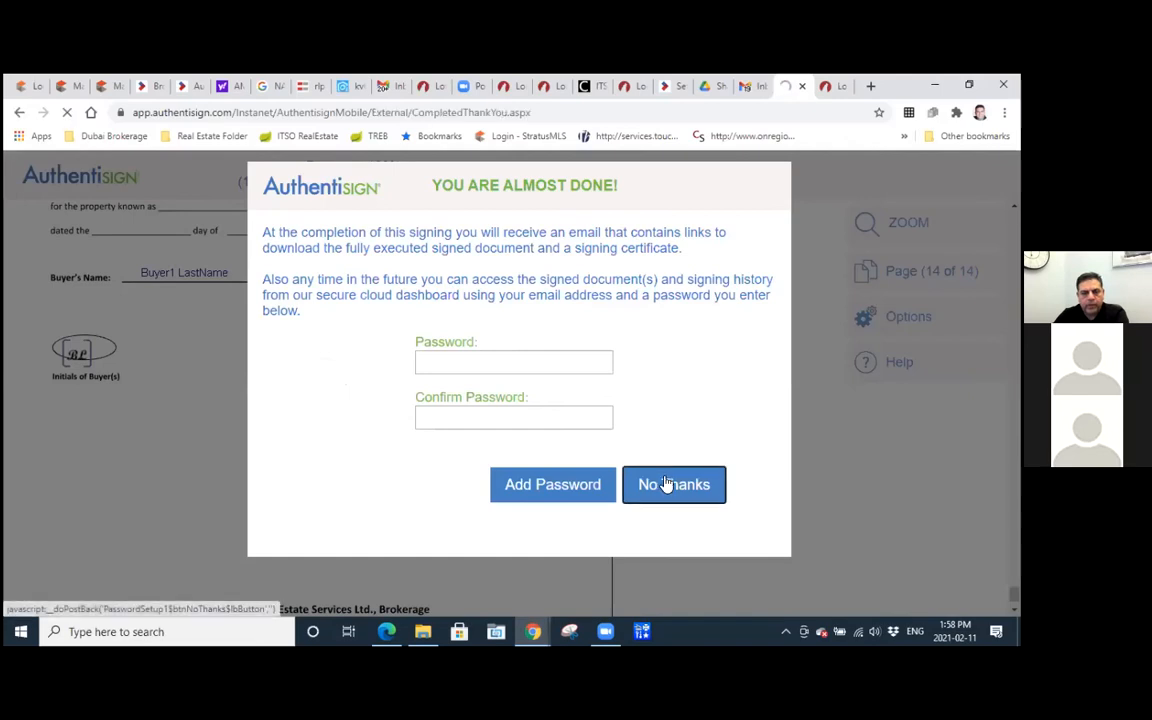
# Try to refresh the offer's already open signing details page, and close that page.
pyautogui.click(672, 89)
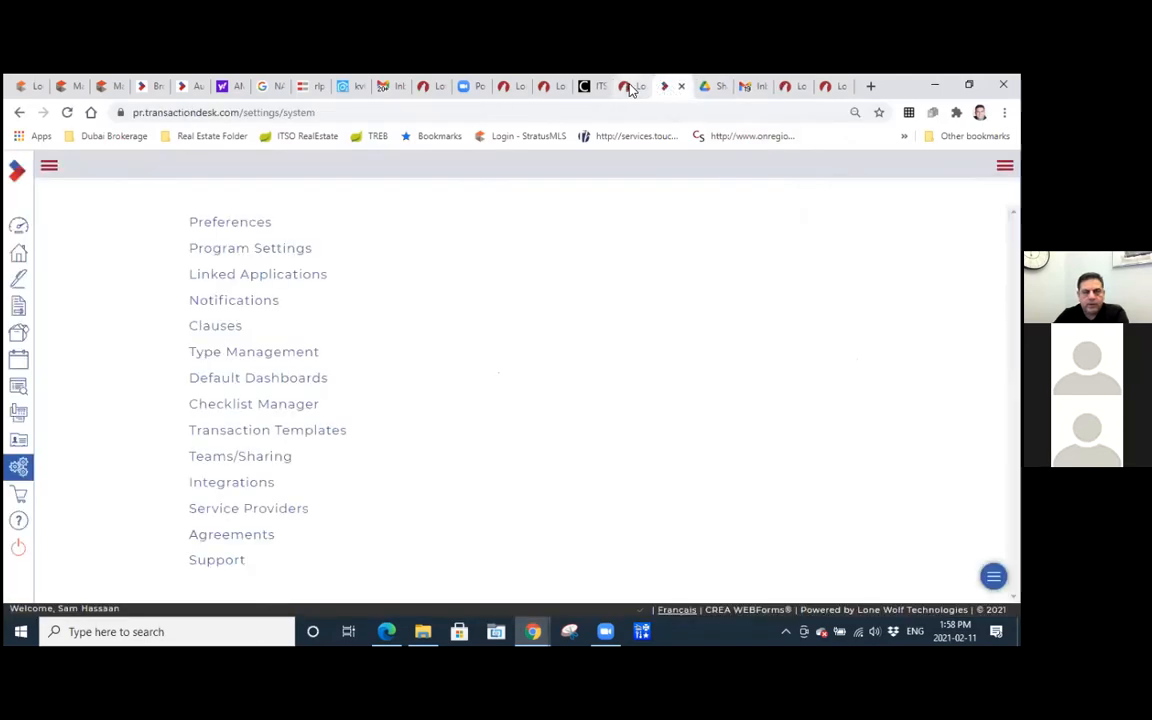
pyautogui.click(628, 88)
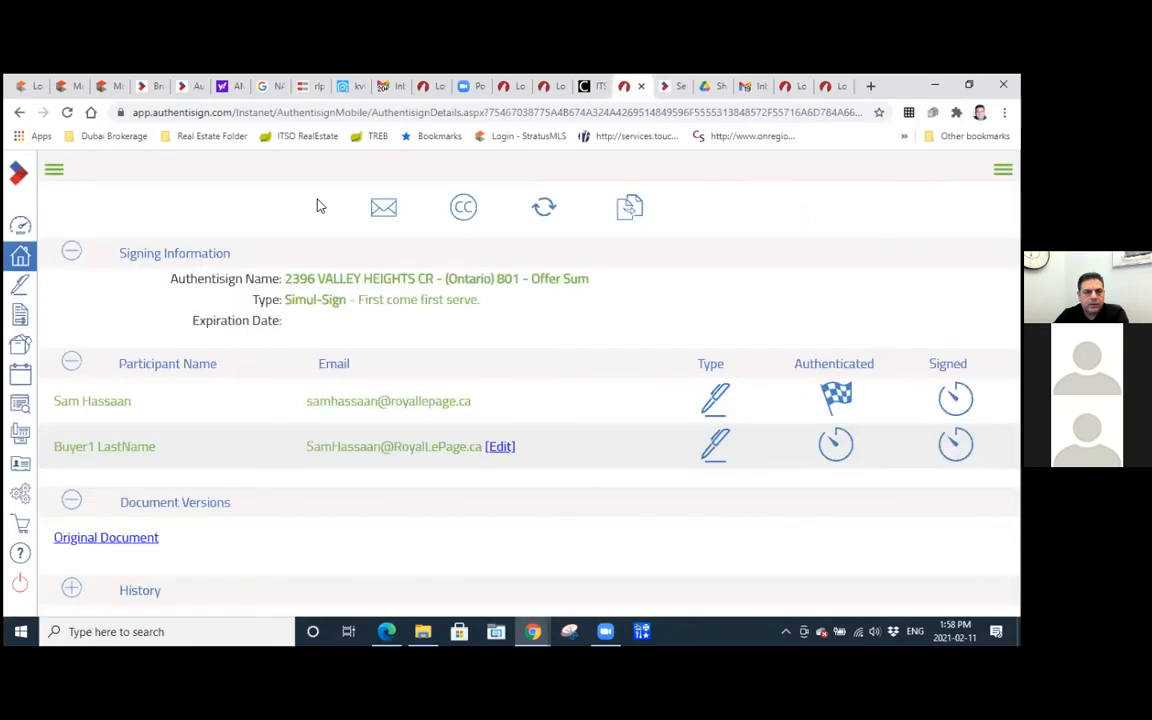
pyautogui.click(68, 112)
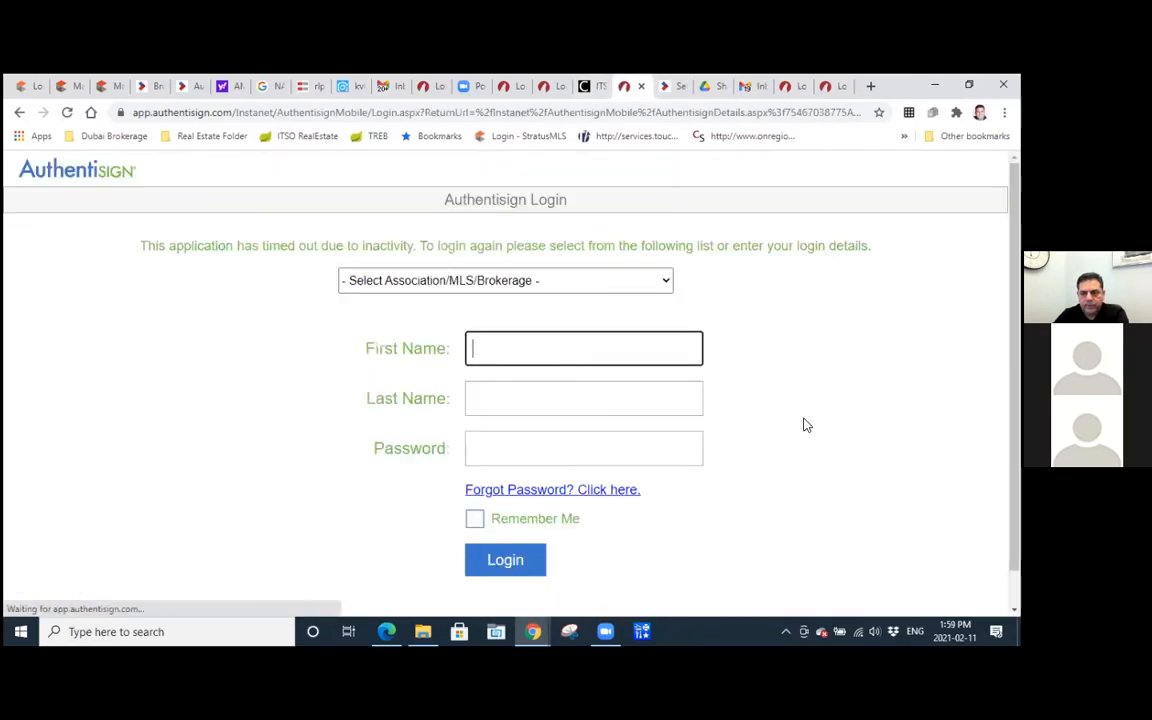
pyautogui.click(641, 86)
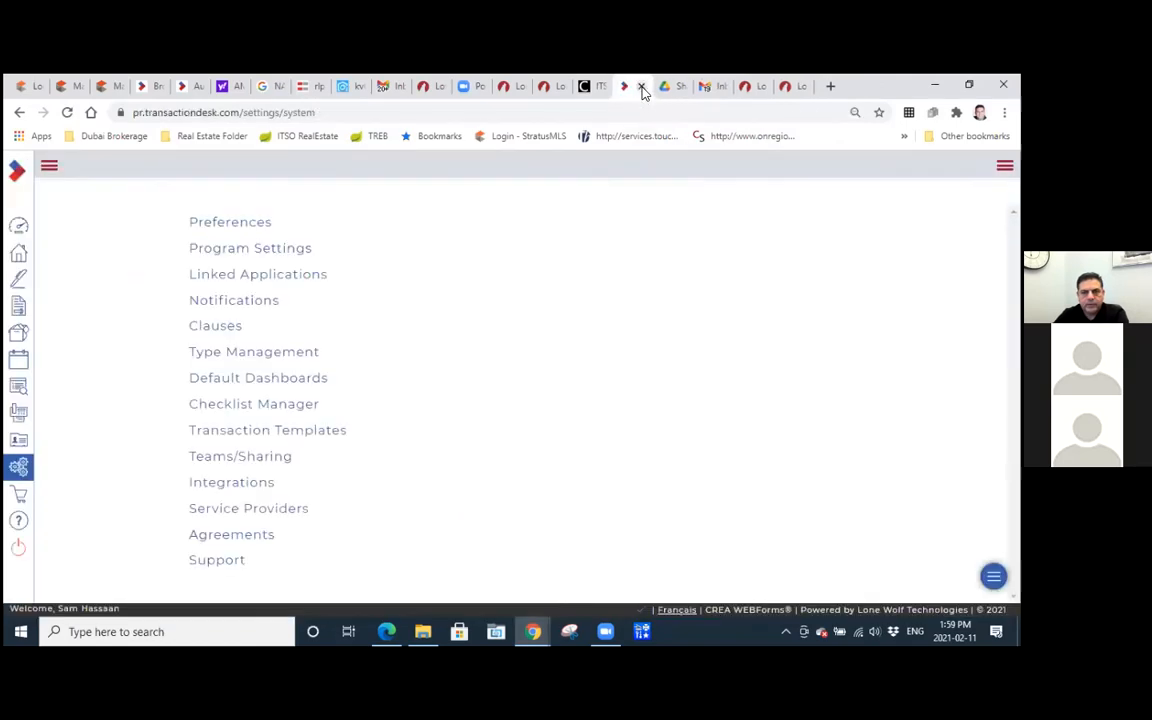
# Open the in-progress 801 Offer Summary signing from the Authentisign signings list in WEBForms.
pyautogui.click(18, 281)
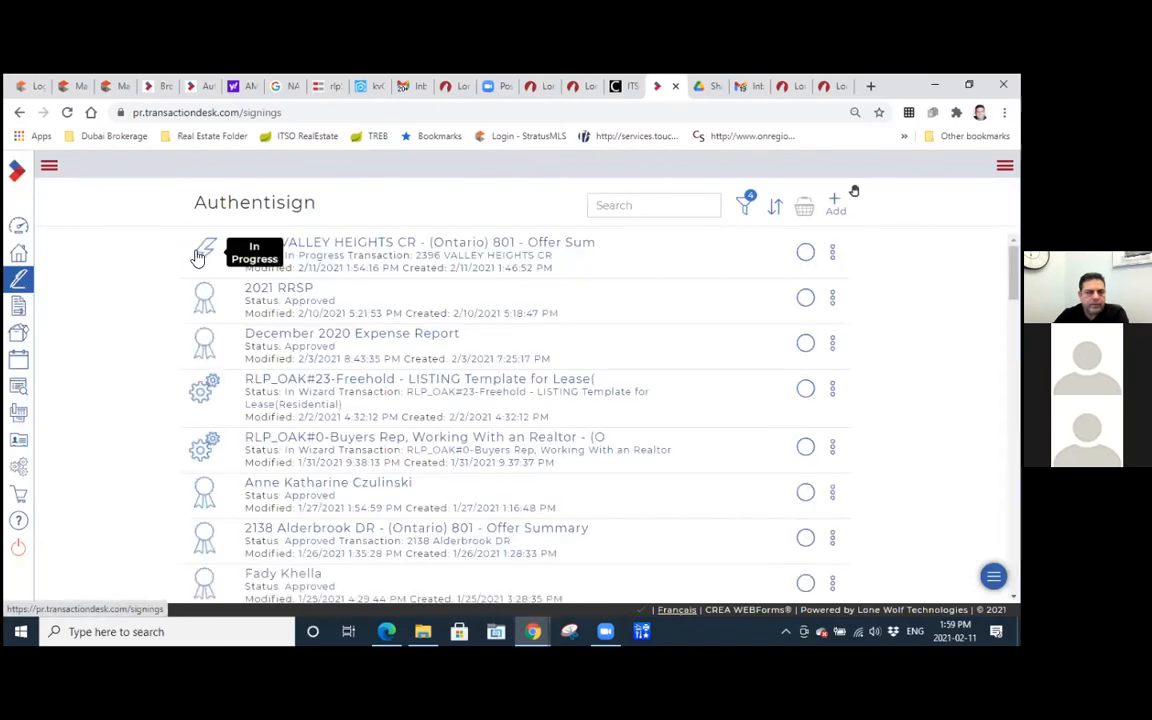
pyautogui.click(328, 248)
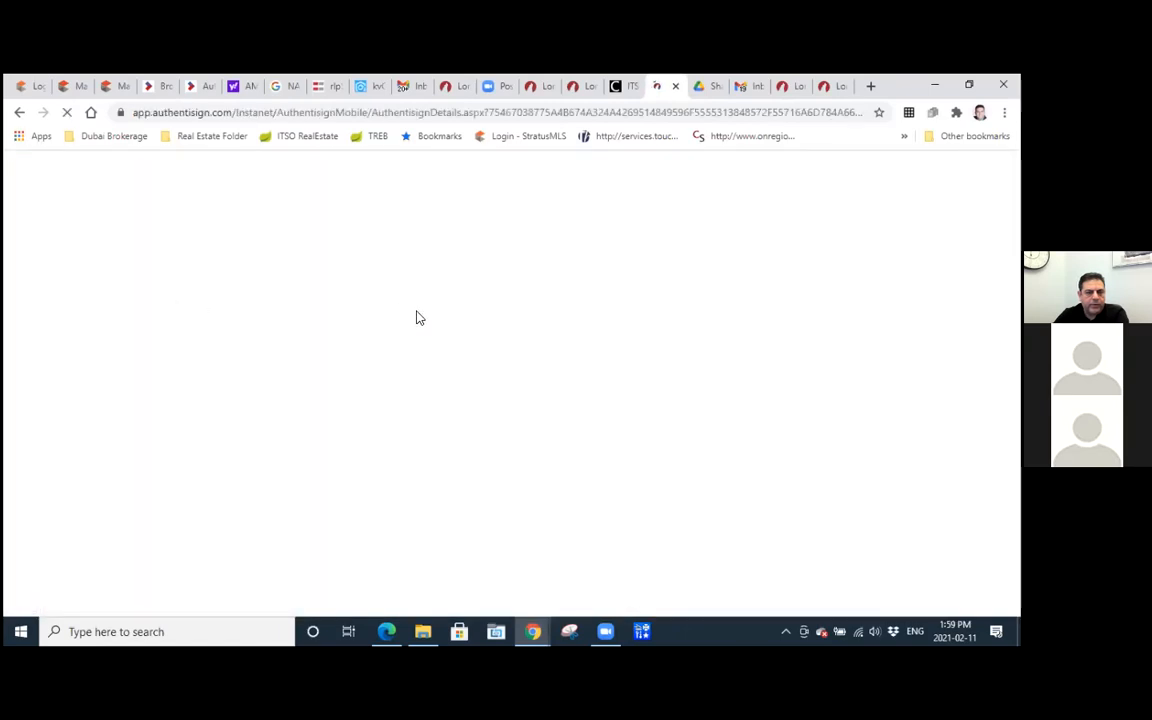
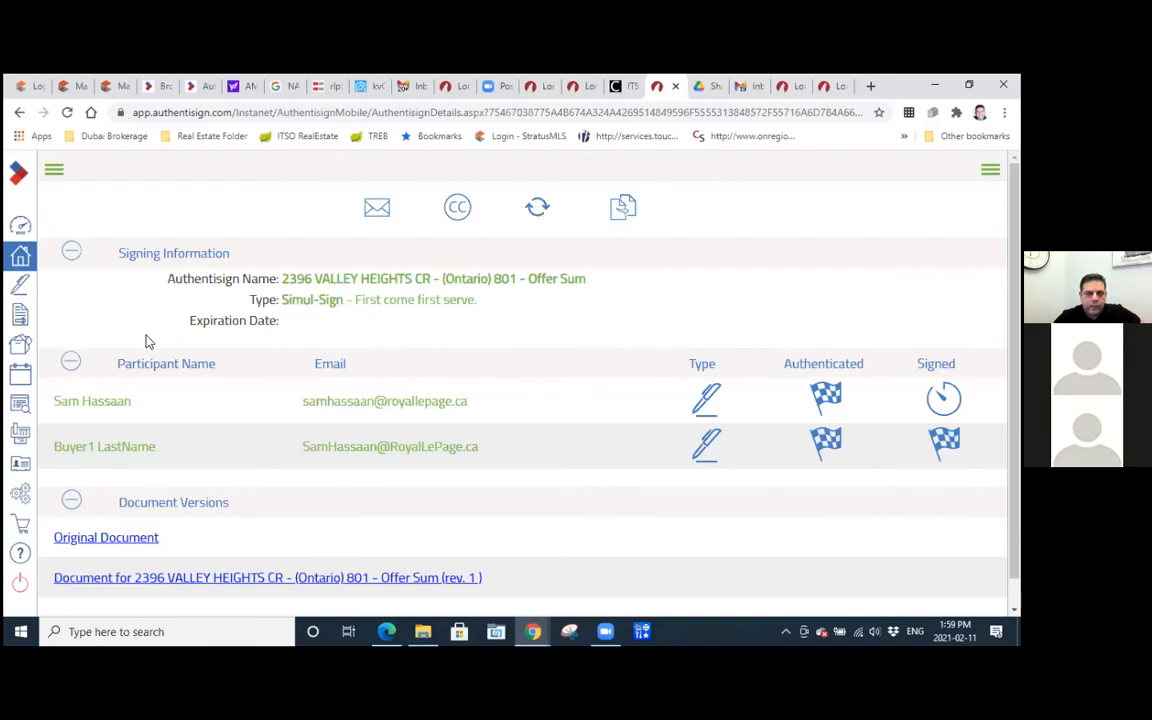
# Return to the Authentisign signings list and close the buyer's completed signing page and the leftover signing page.
pyautogui.click(20, 286)
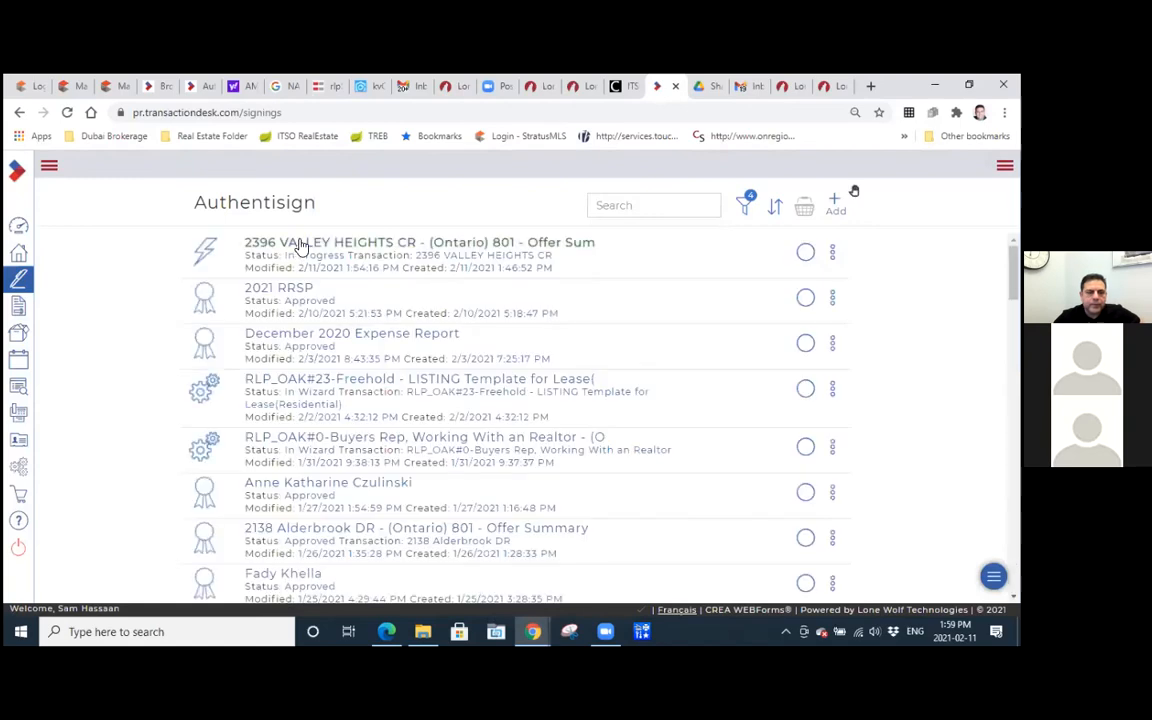
pyautogui.click(792, 88)
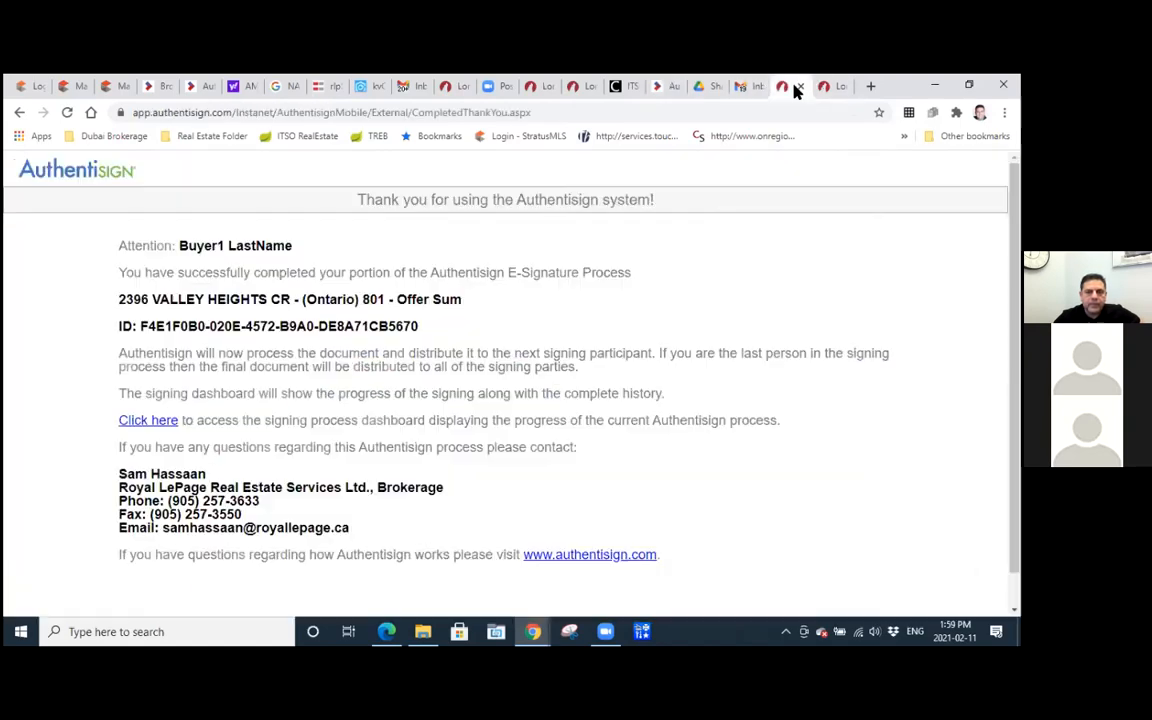
pyautogui.click(797, 87)
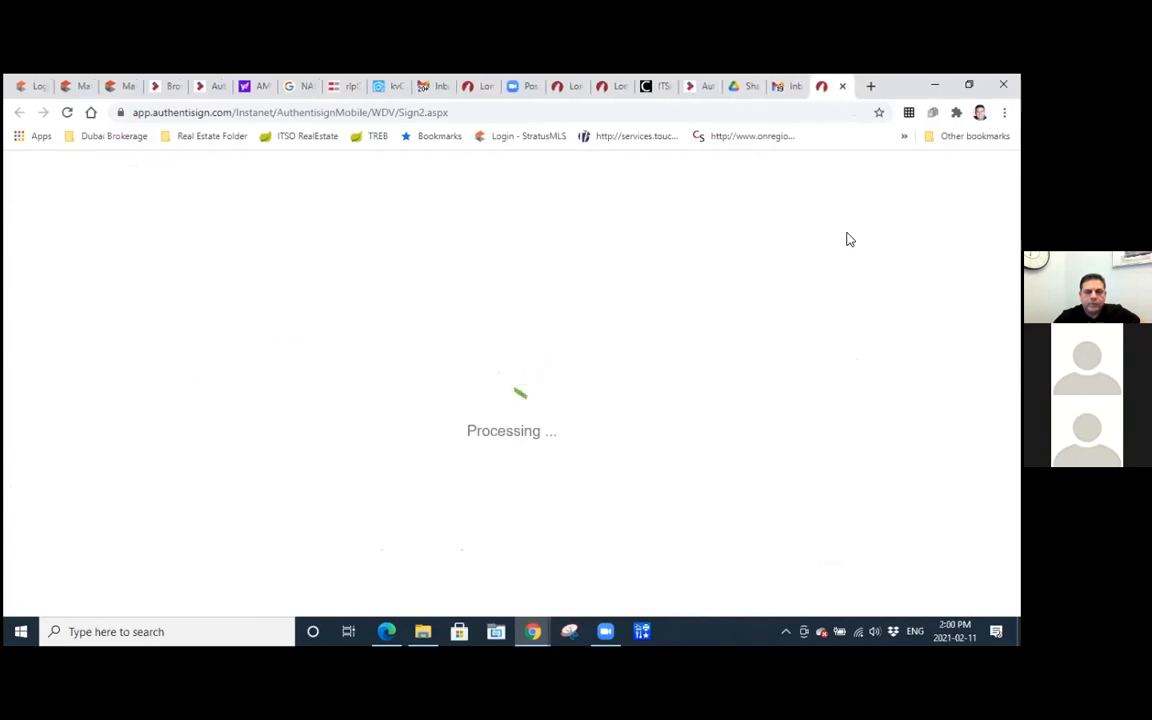
pyautogui.click(842, 87)
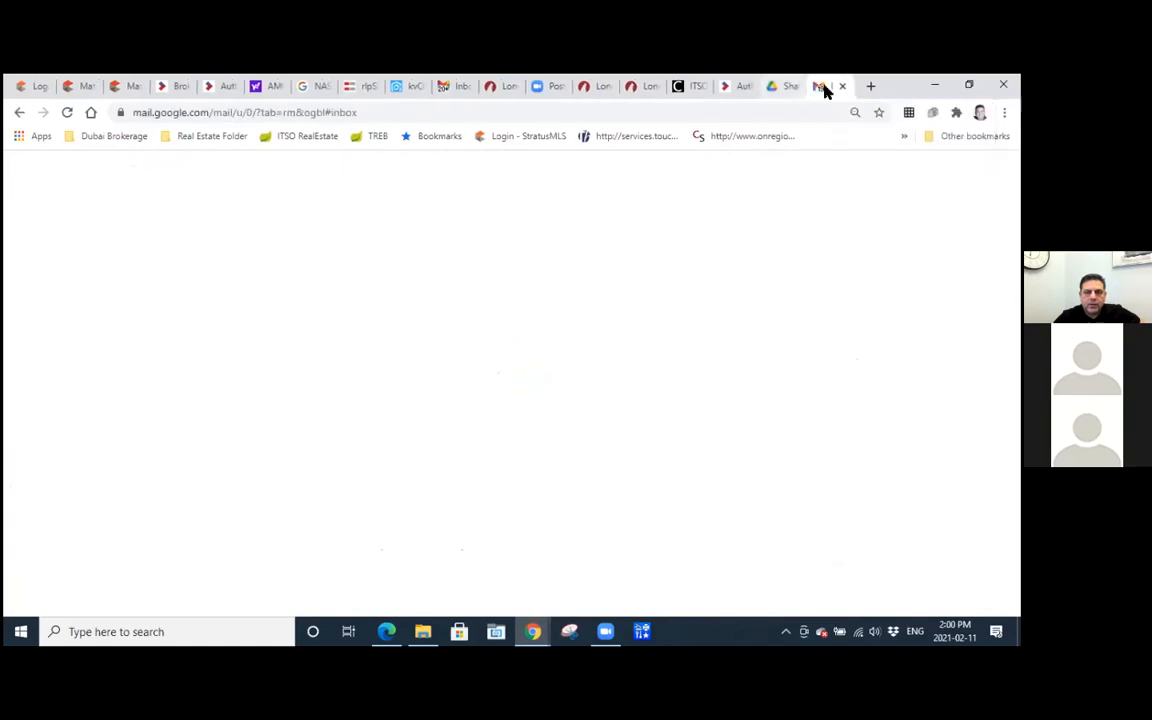
# Open the agent's signature request for the 801 Offer Summary in the Gmail inbox and start its signing.
pyautogui.scroll(-8, 270, 383)
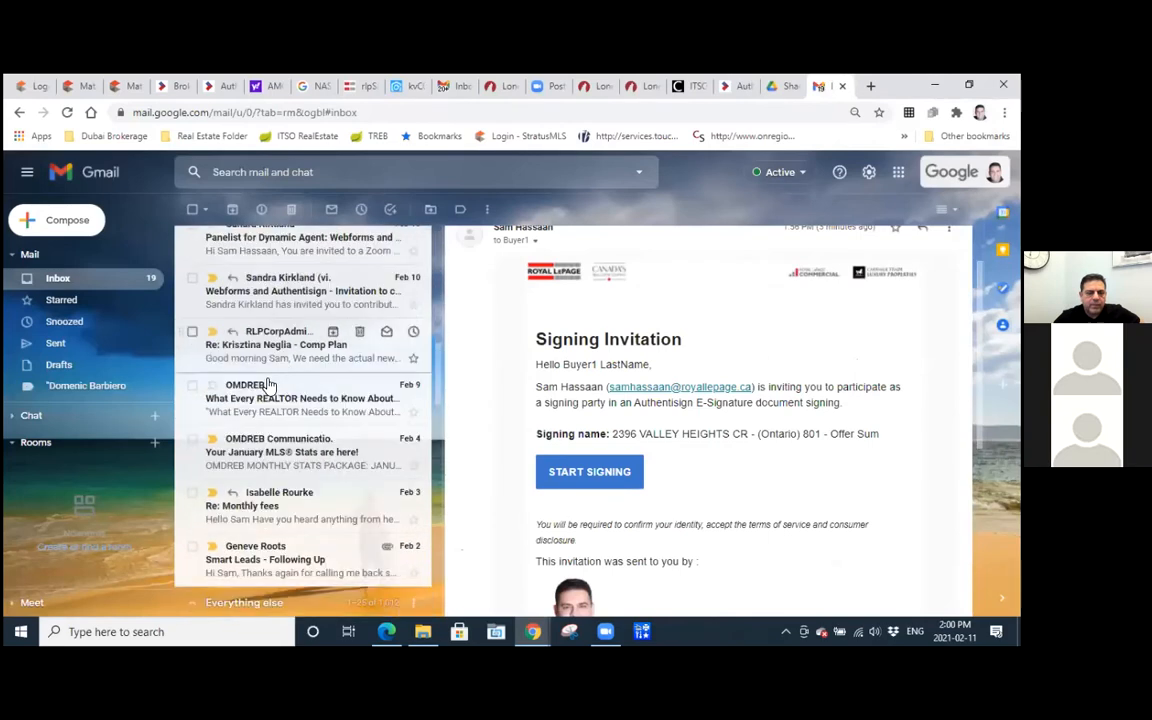
pyautogui.scroll(-3, 270, 385)
pyautogui.click(290, 495)
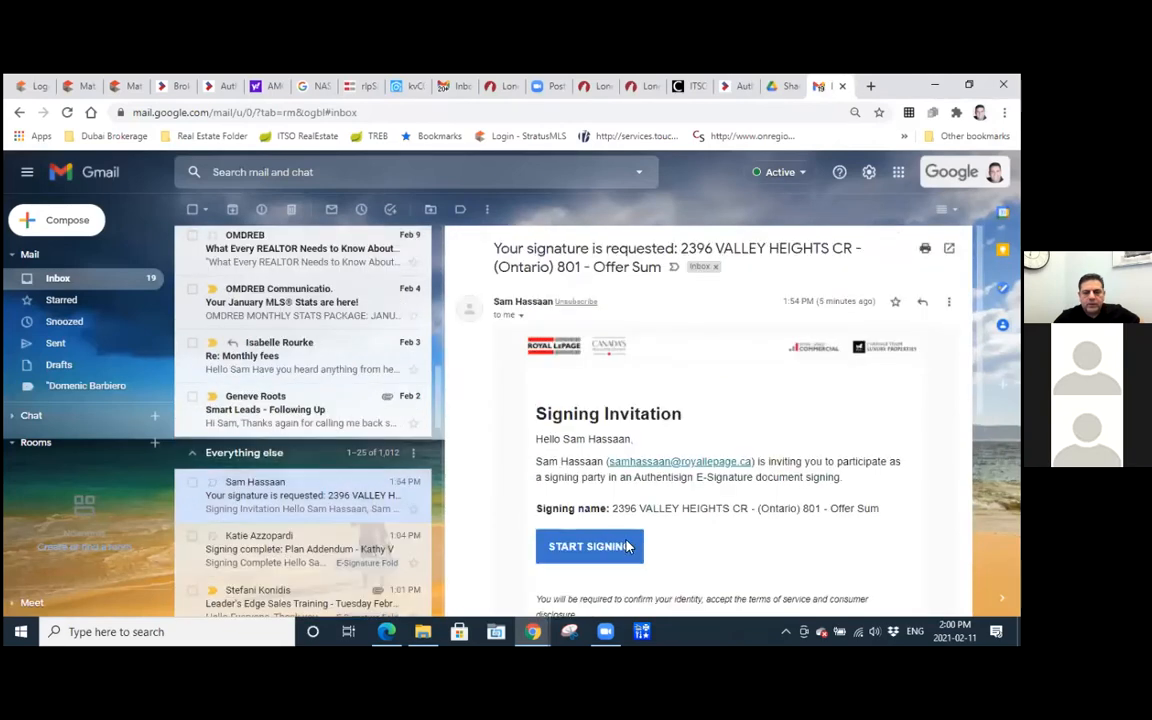
pyautogui.click(624, 546)
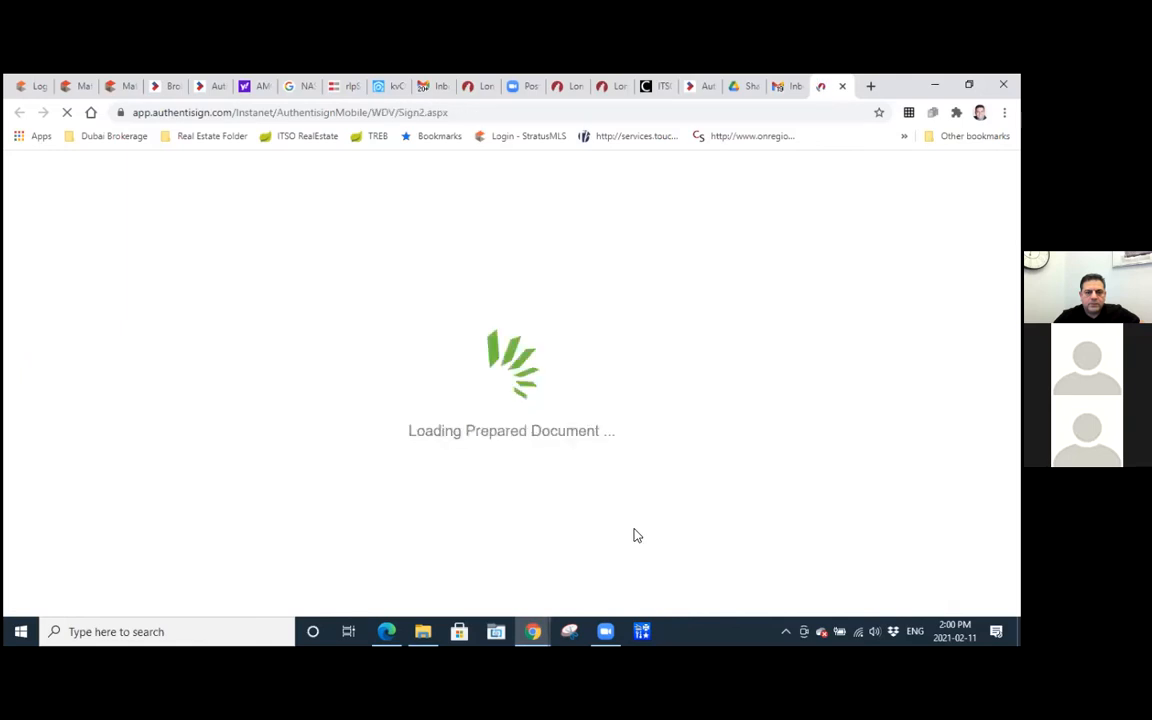
# Accept the agent's three mandatory signatures, including those on pages 5 and 11, and complete the signing without adding a password.
pyautogui.click(812, 180)
pyautogui.click(455, 423)
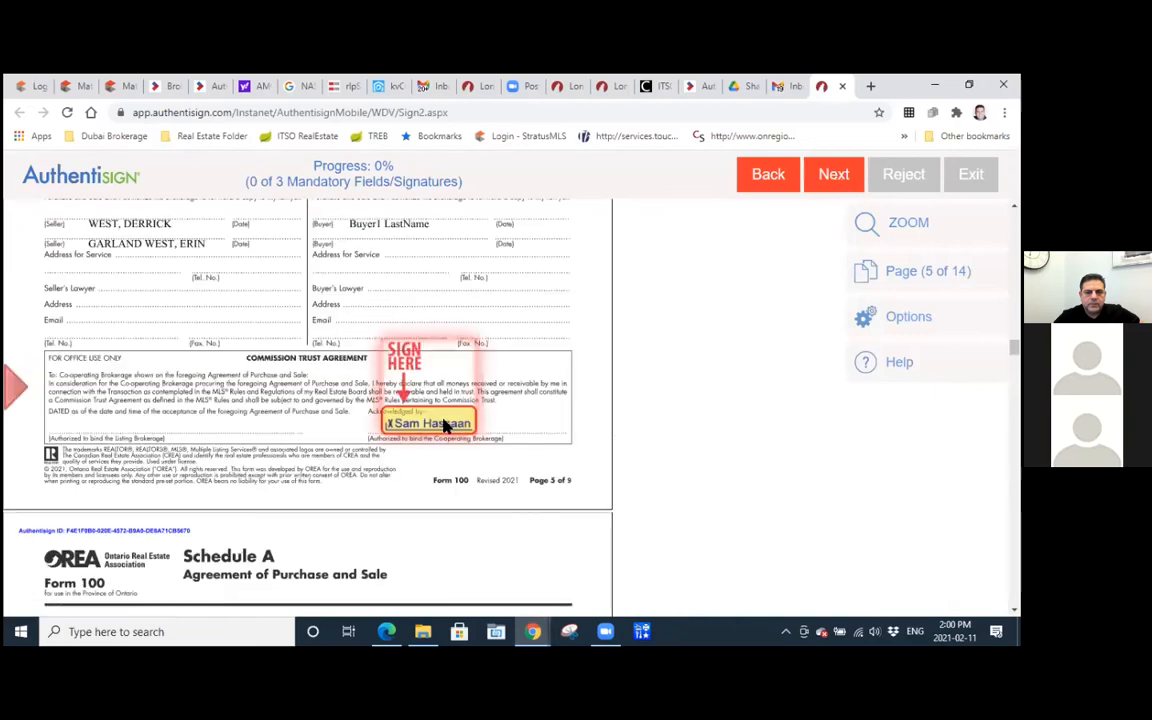
pyautogui.click(238, 348)
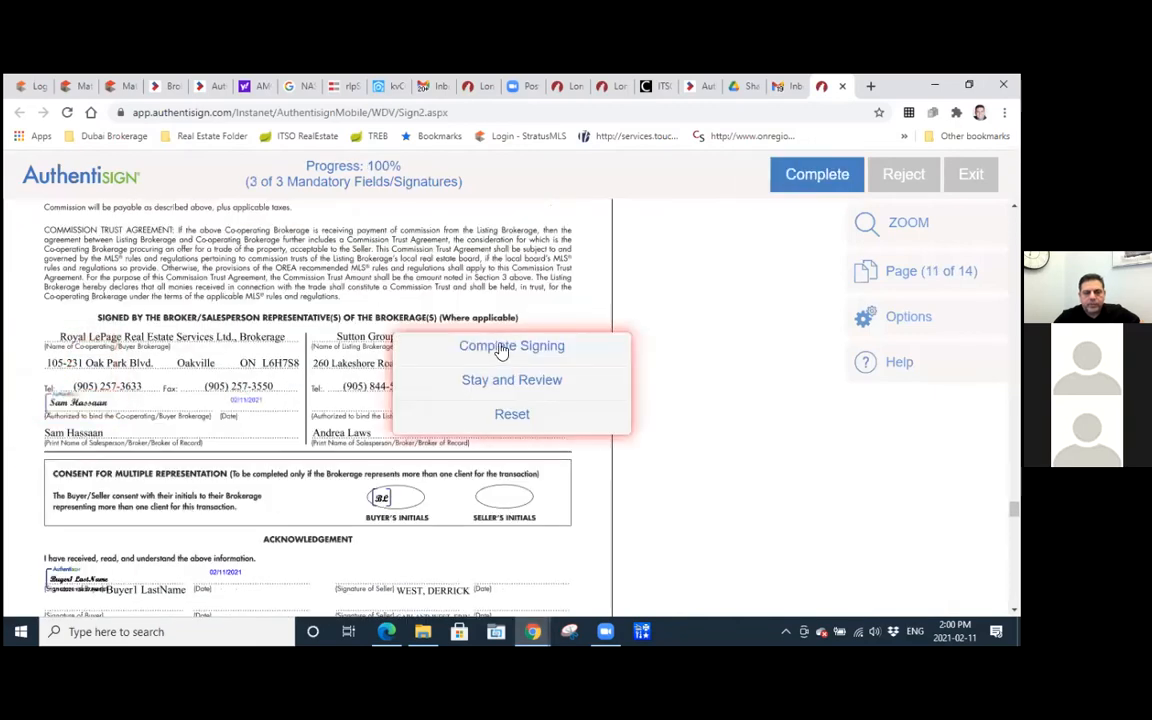
pyautogui.click(499, 347)
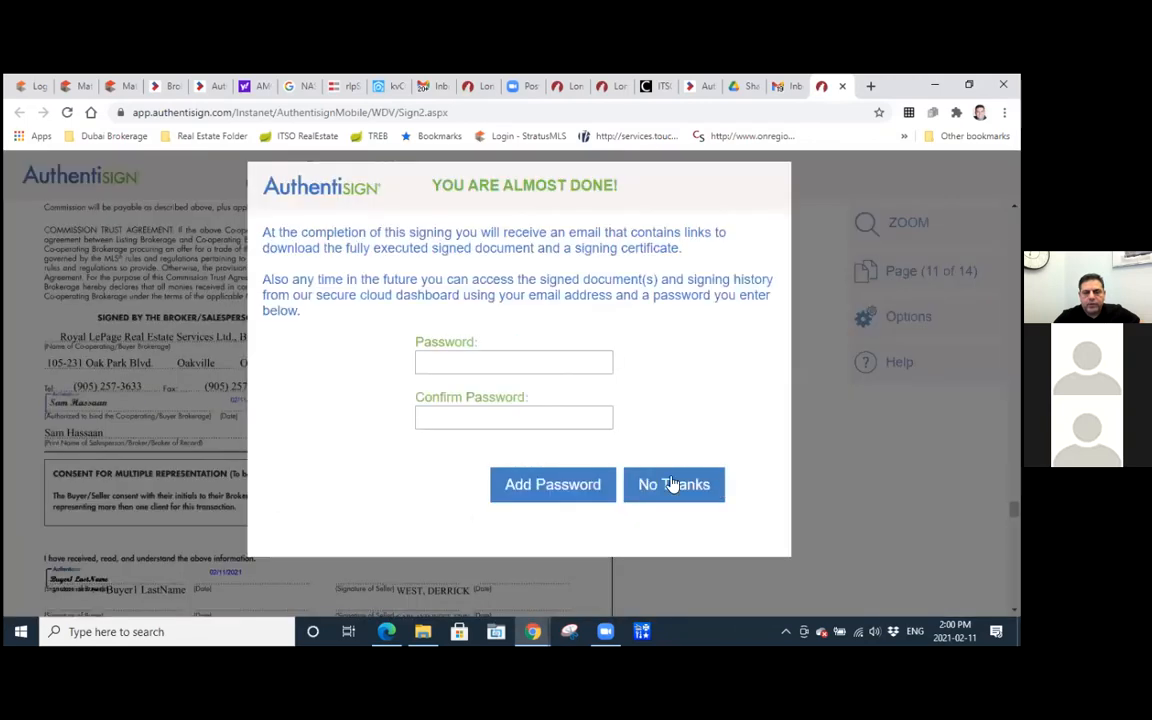
pyautogui.click(673, 483)
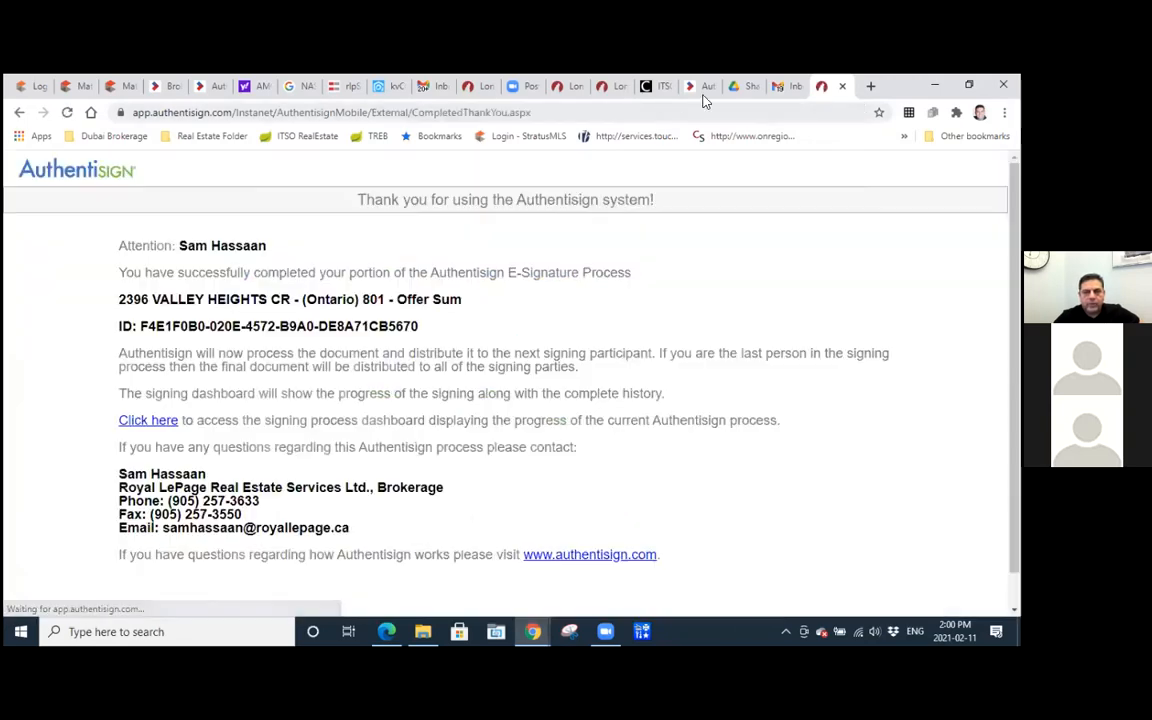
# Open the 801 Offer Summary signing from the WEBForms signings list and check its participants' status and document versions.
pyautogui.click(699, 88)
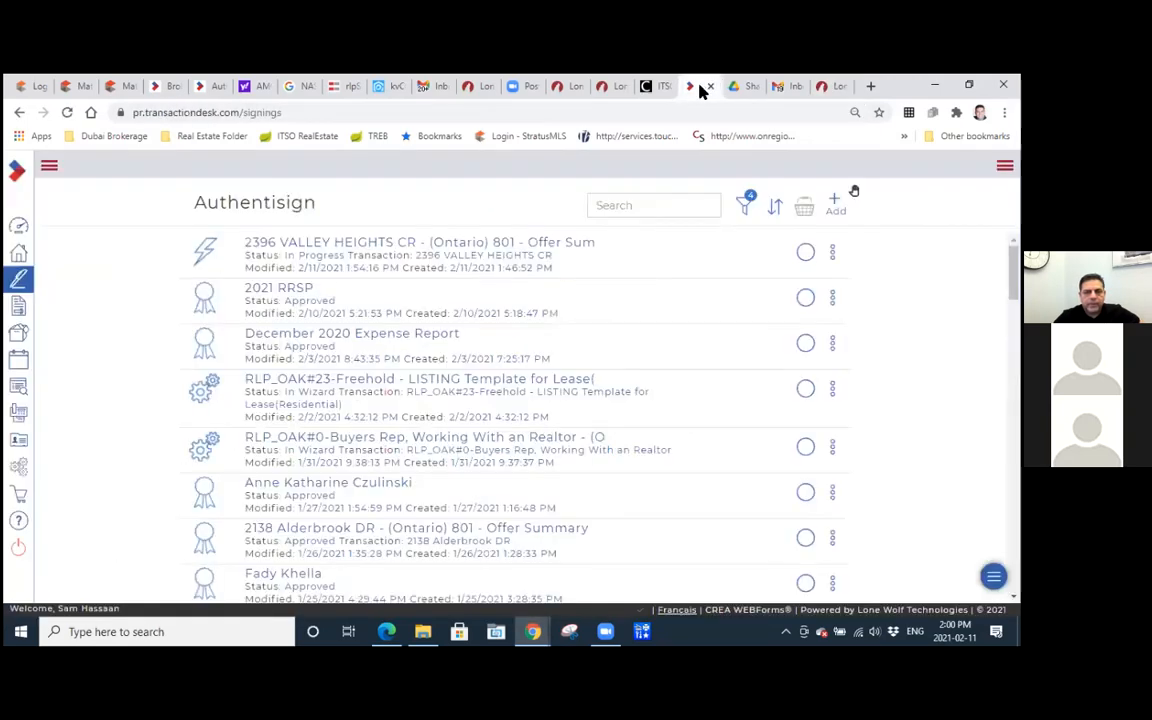
pyautogui.click(21, 282)
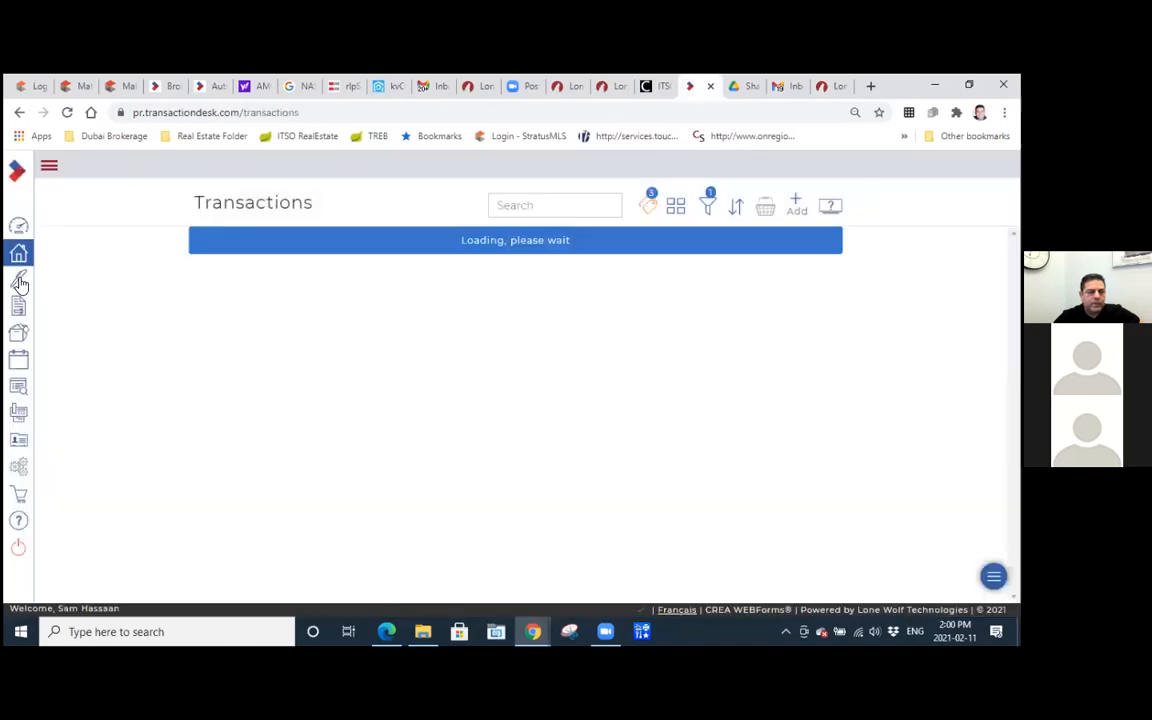
pyautogui.click(19, 283)
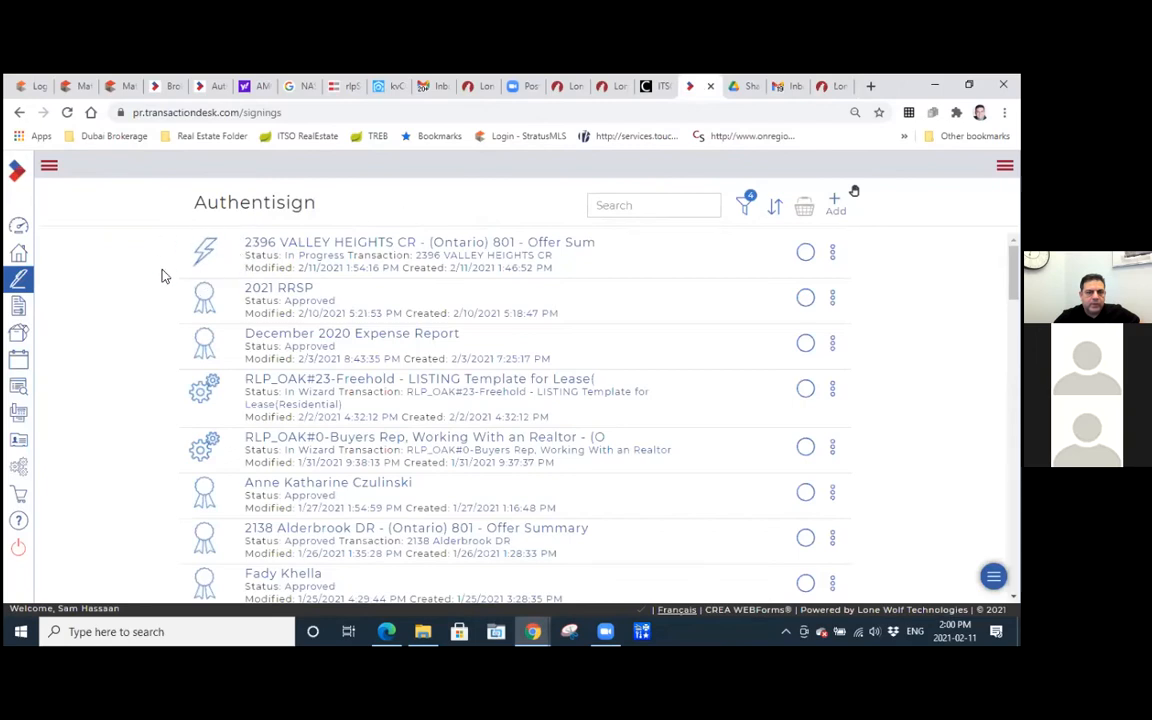
pyautogui.click(270, 242)
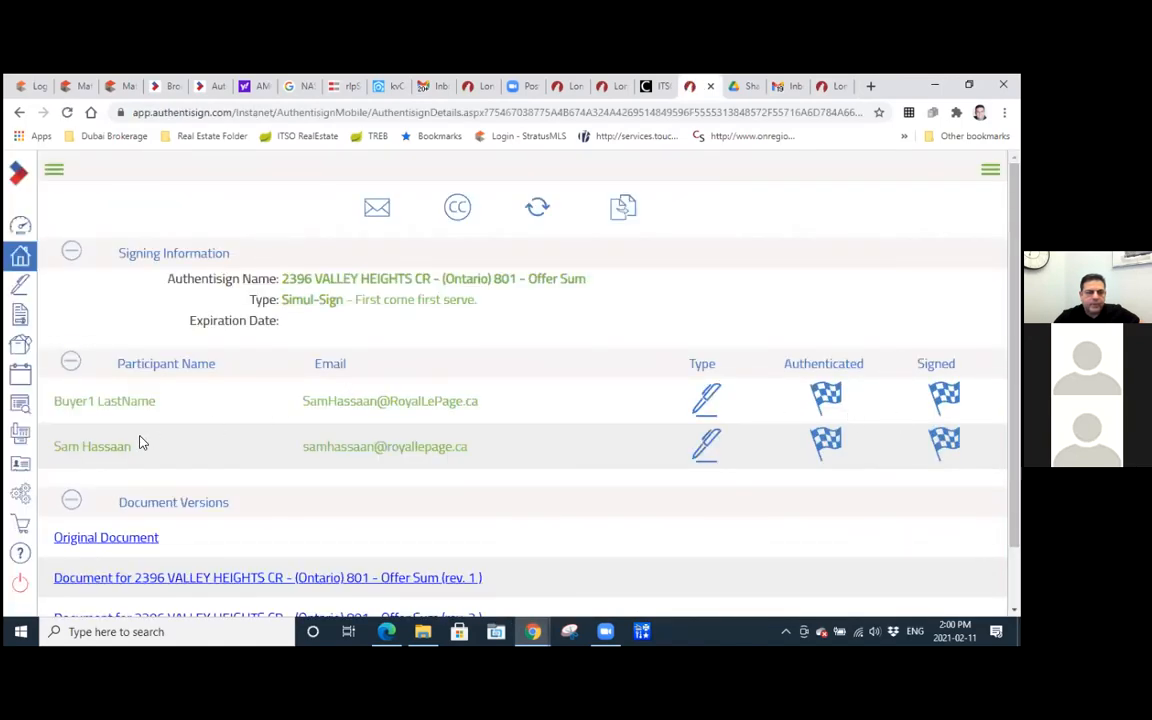
pyautogui.scroll(-1, 120, 450)
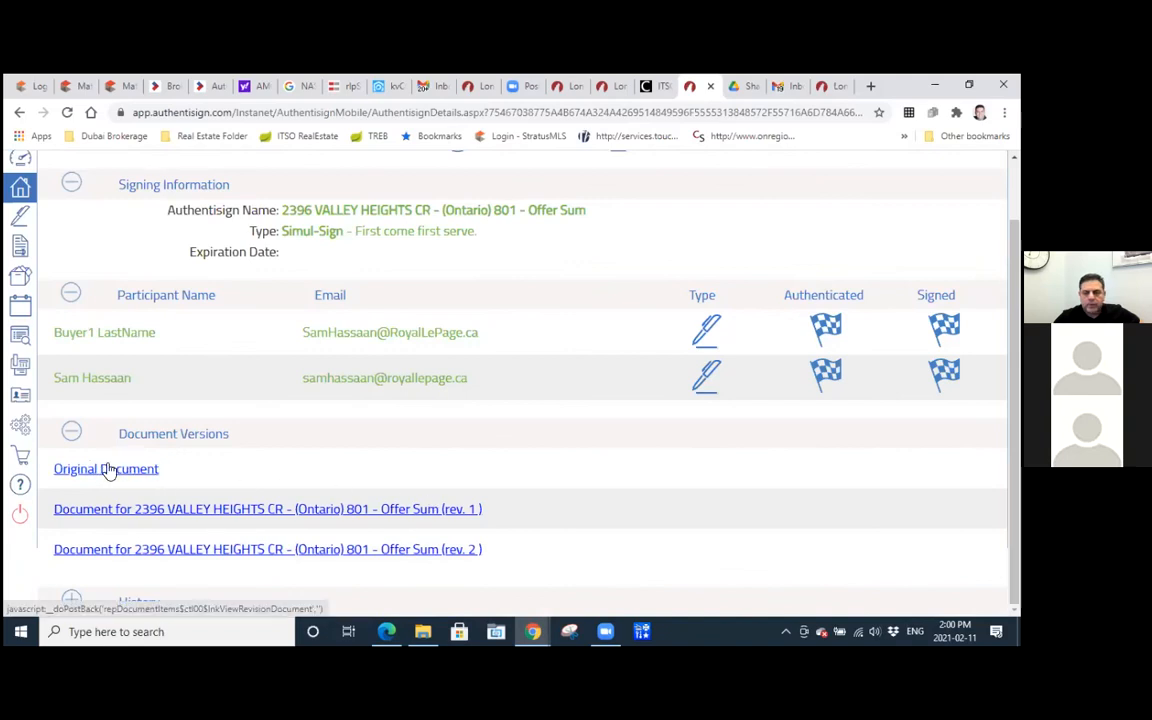
# Reload the signings list, reopen the 801 Offer Summary signing, and review its signing certificate.
pyautogui.click(27, 218)
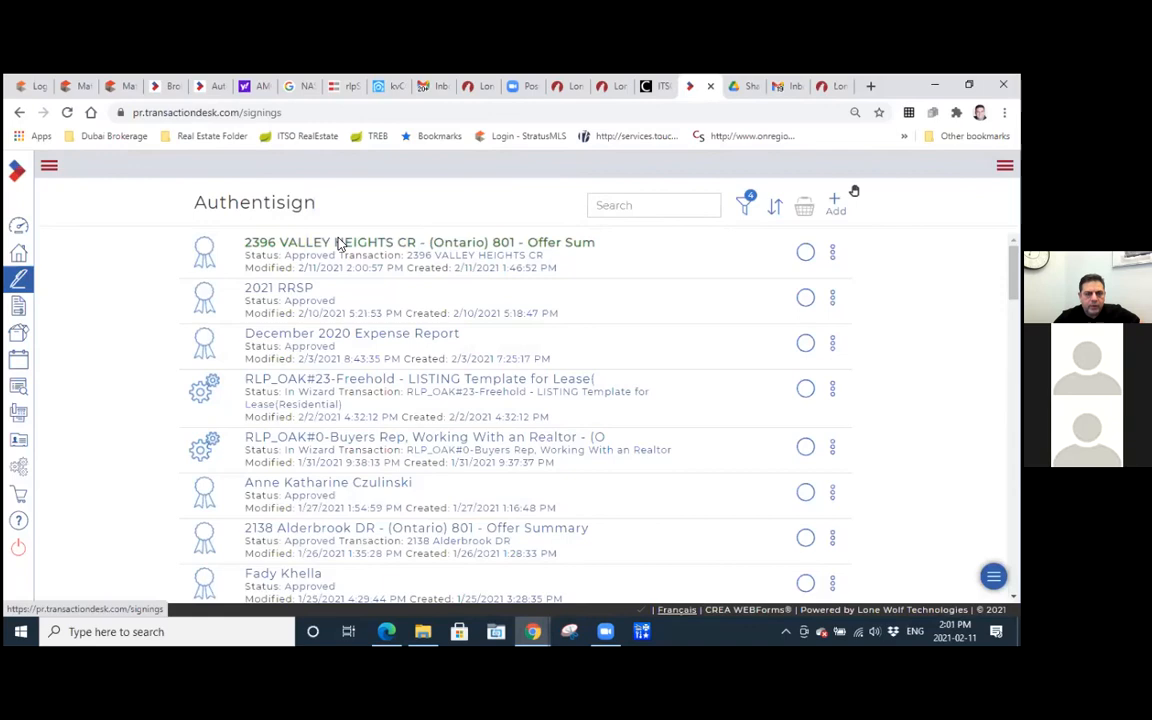
pyautogui.click(339, 243)
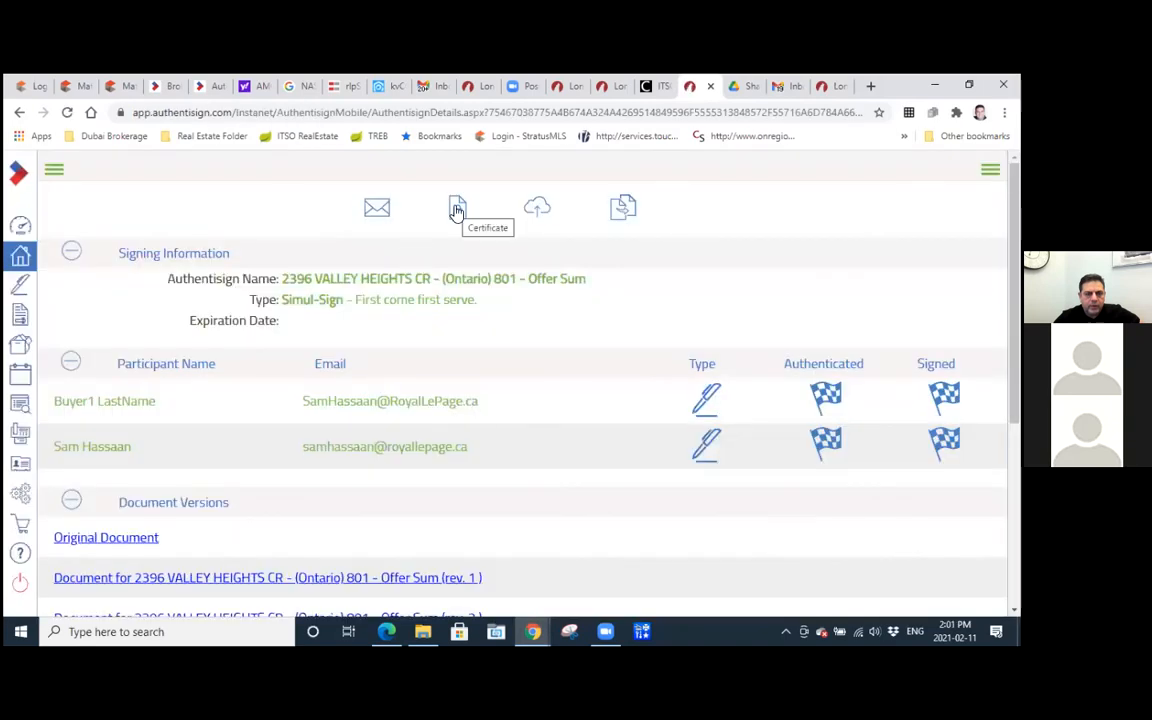
pyautogui.click(457, 209)
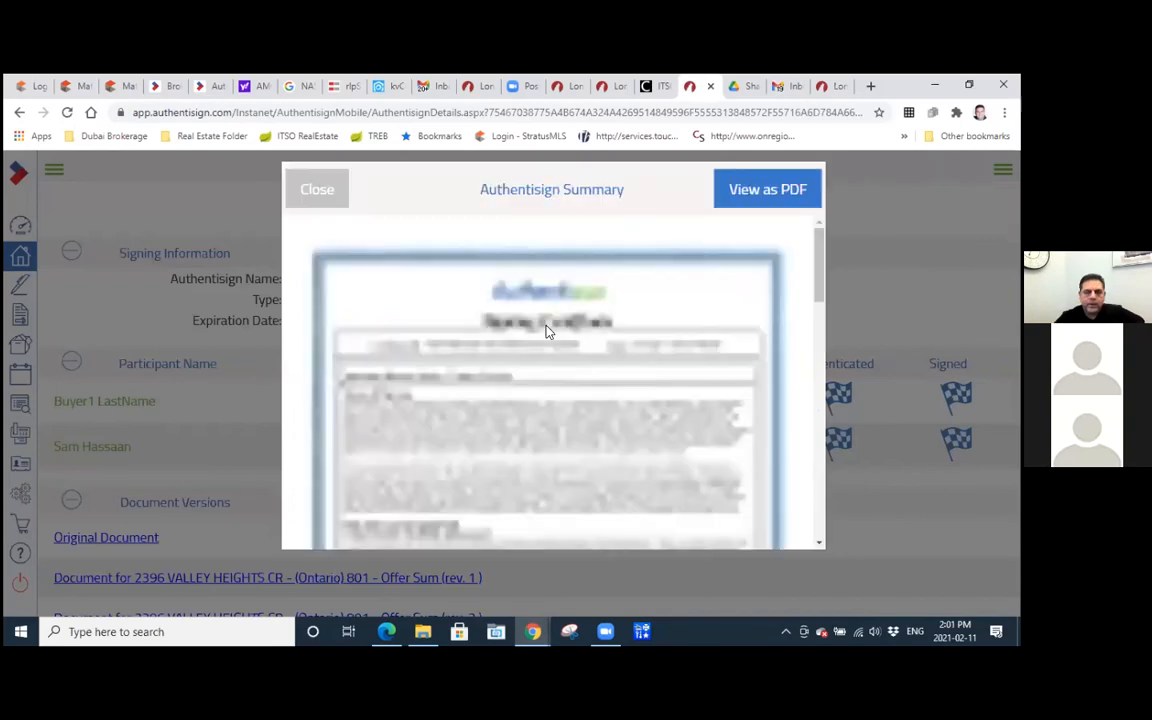
pyautogui.scroll(-5, 546, 340)
pyautogui.scroll(3, 546, 355)
pyautogui.scroll(-3, 546, 356)
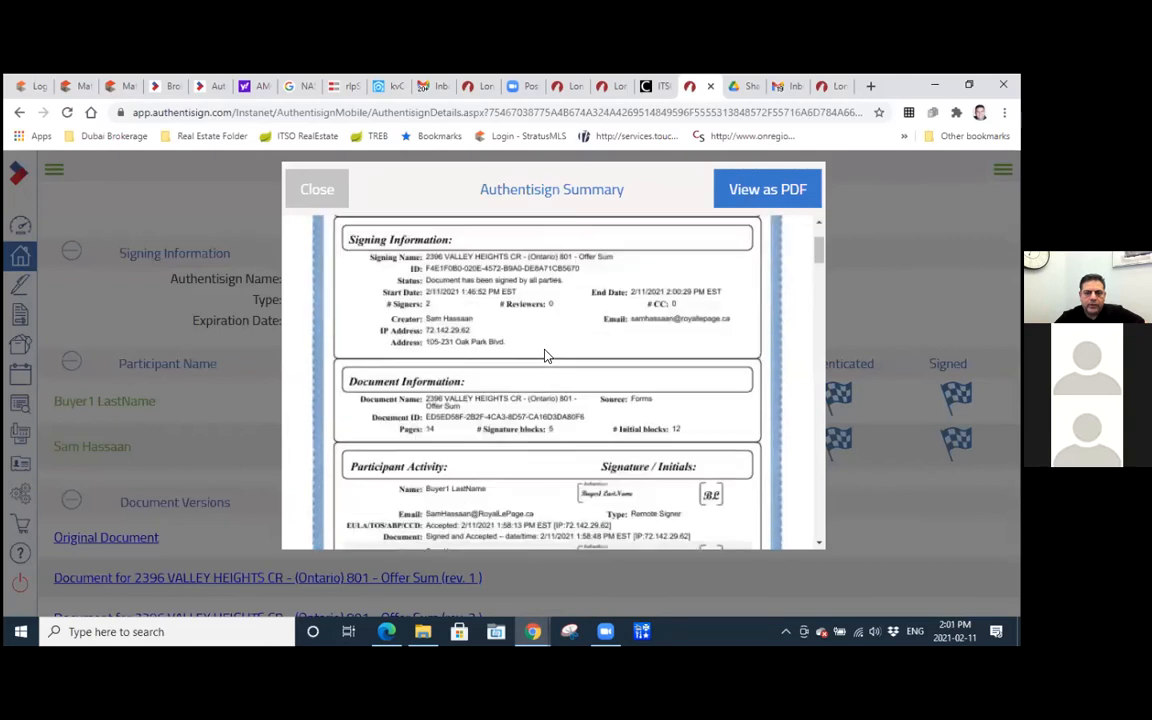
pyautogui.scroll(-3, 546, 356)
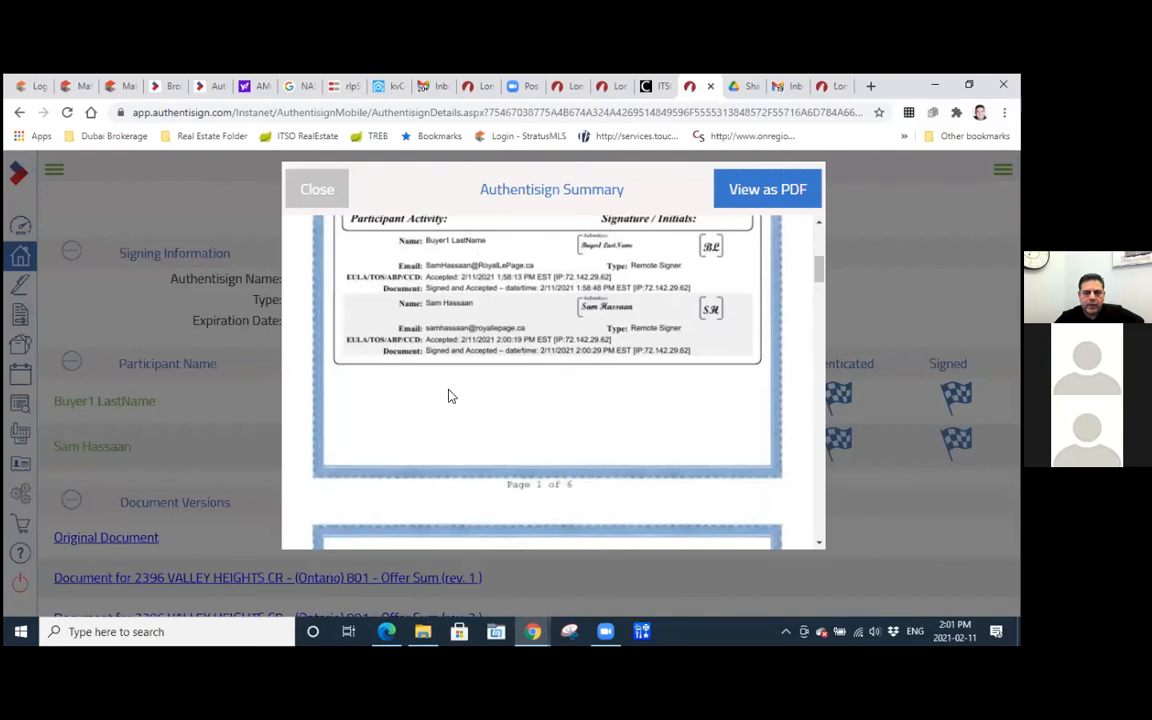
pyautogui.scroll(-3, 501, 365)
pyautogui.scroll(-1, 475, 345)
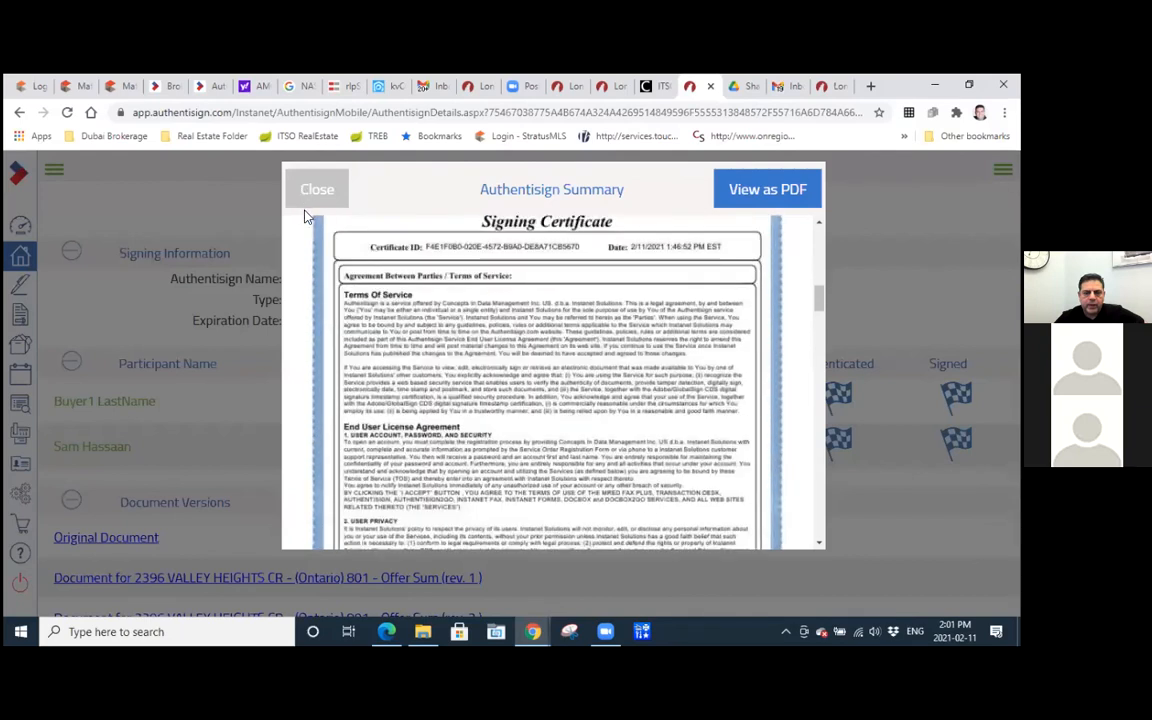
pyautogui.click(318, 189)
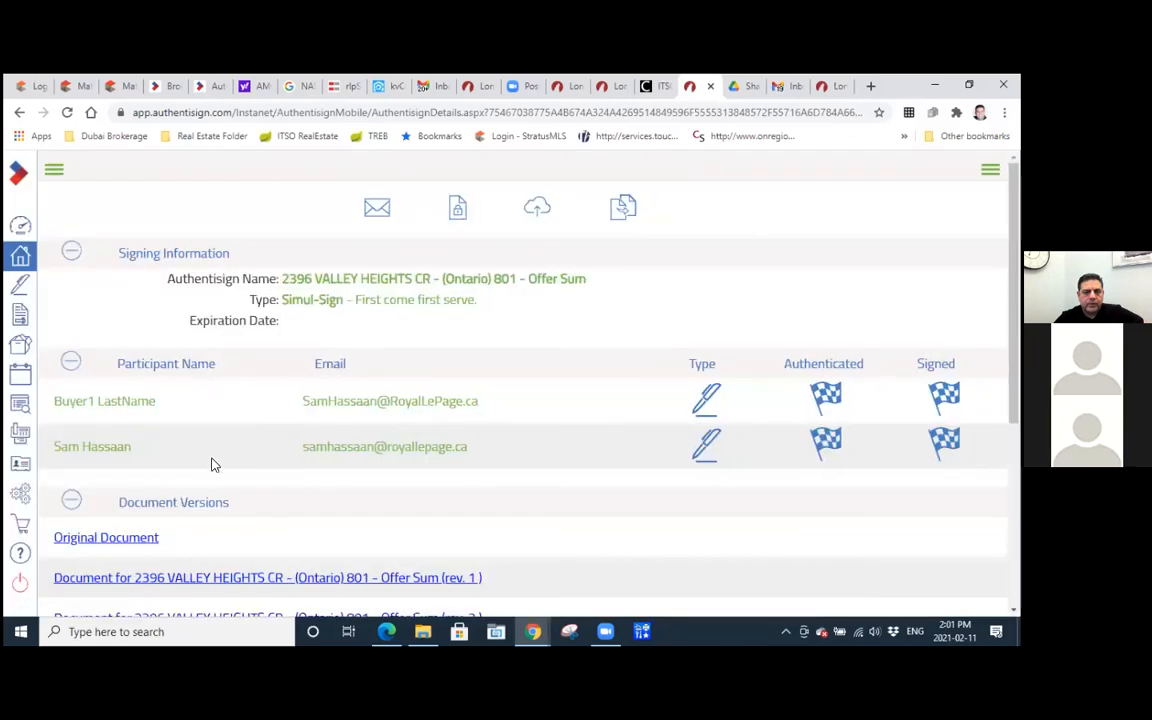
# Preview the separately signed (Ontario) 100 - Agreement of Purchase and Sale - Residential and view it as a PDF.
pyautogui.scroll(-3, 212, 464)
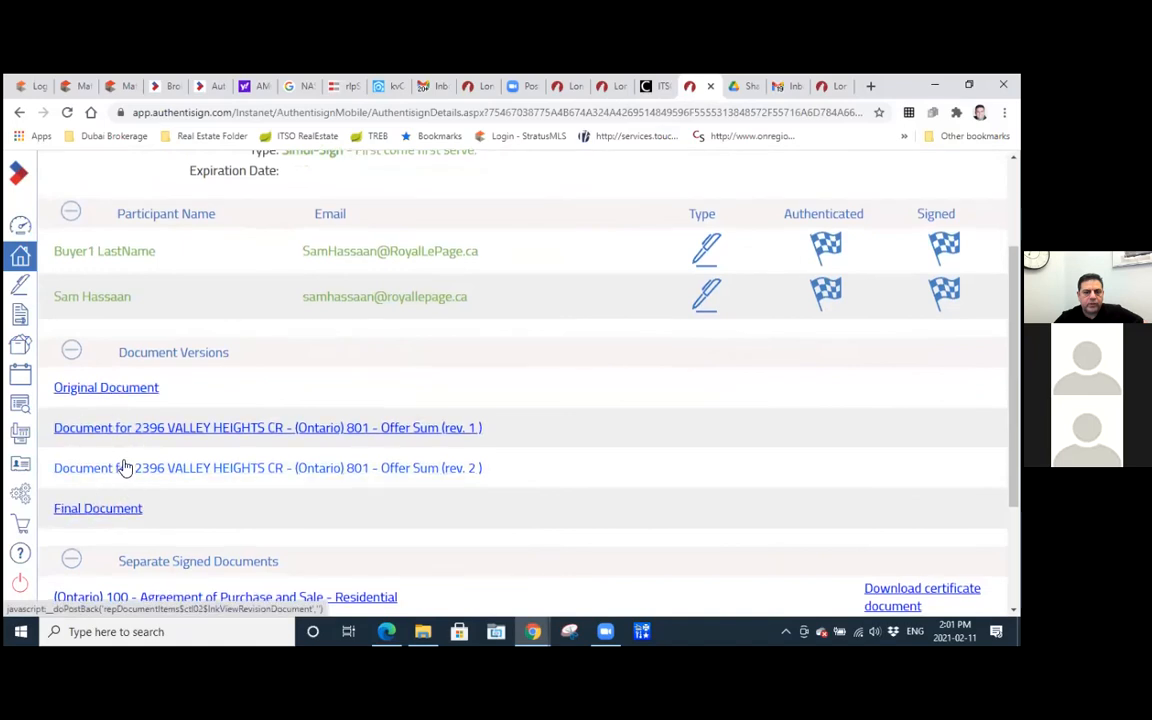
pyautogui.scroll(-2, 123, 467)
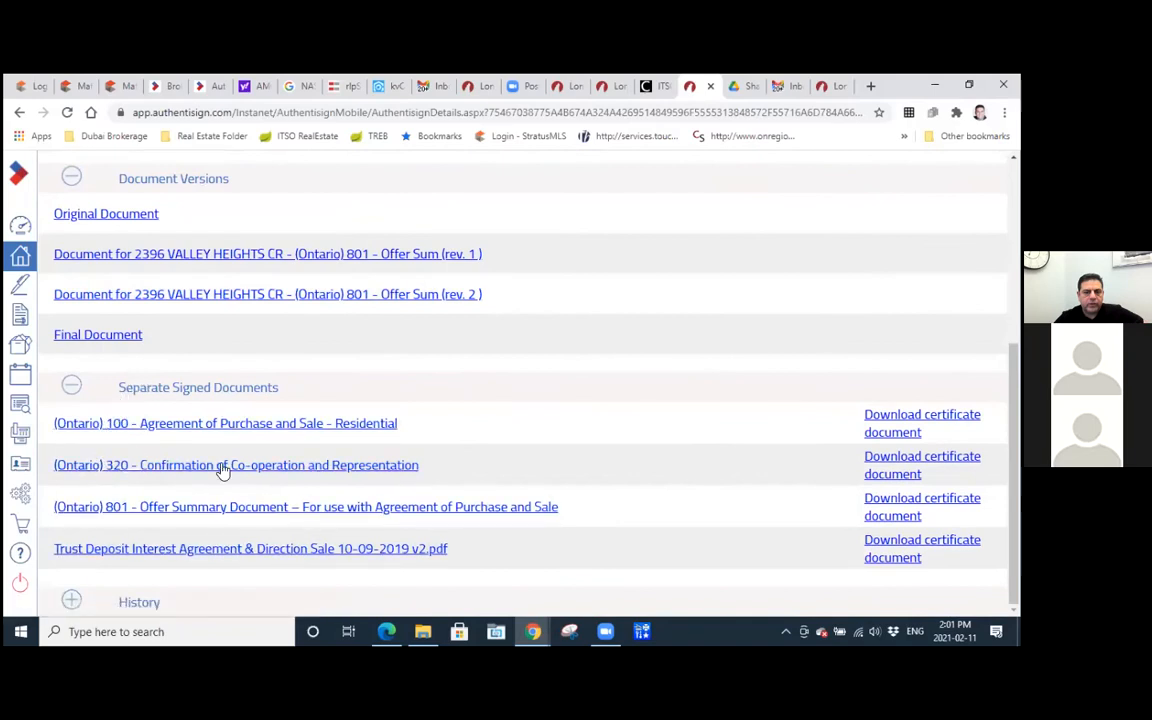
pyautogui.click(188, 425)
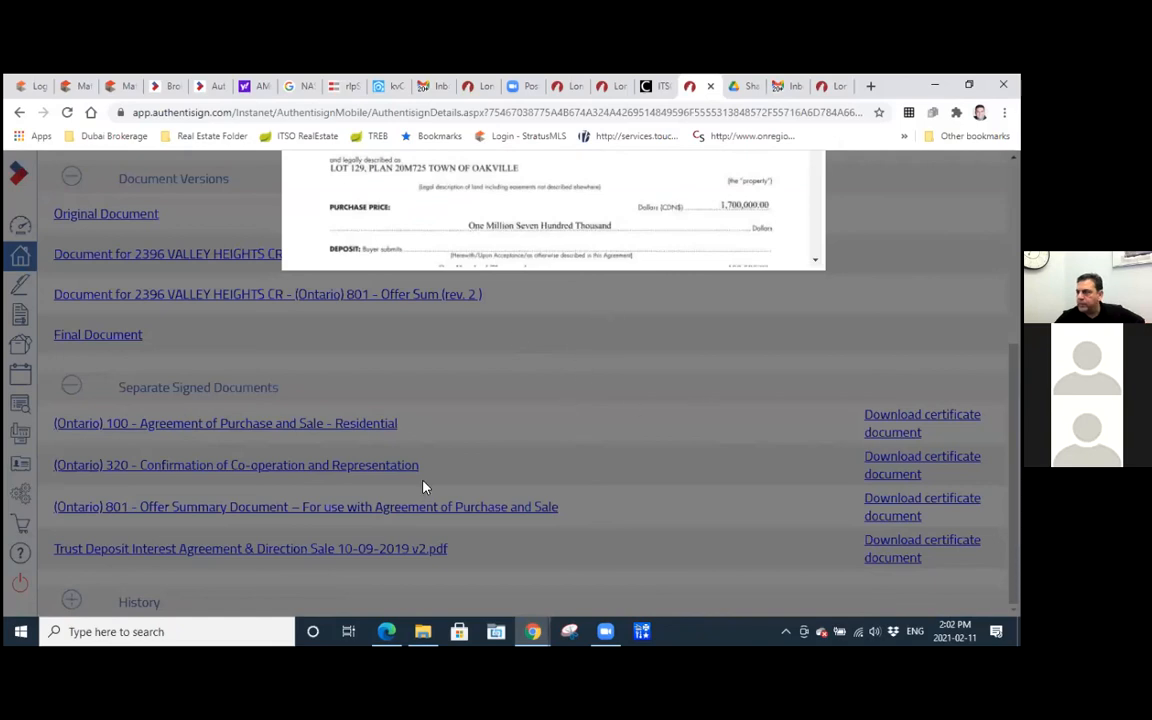
pyautogui.scroll(3, 308, 234)
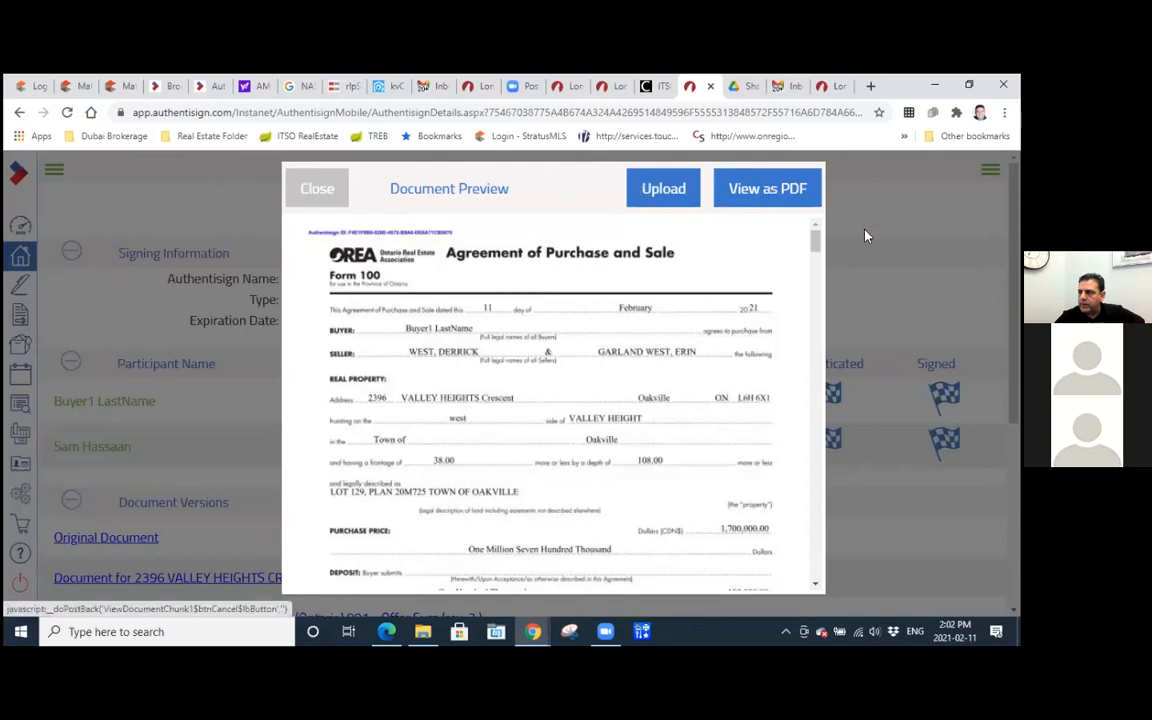
pyautogui.click(753, 190)
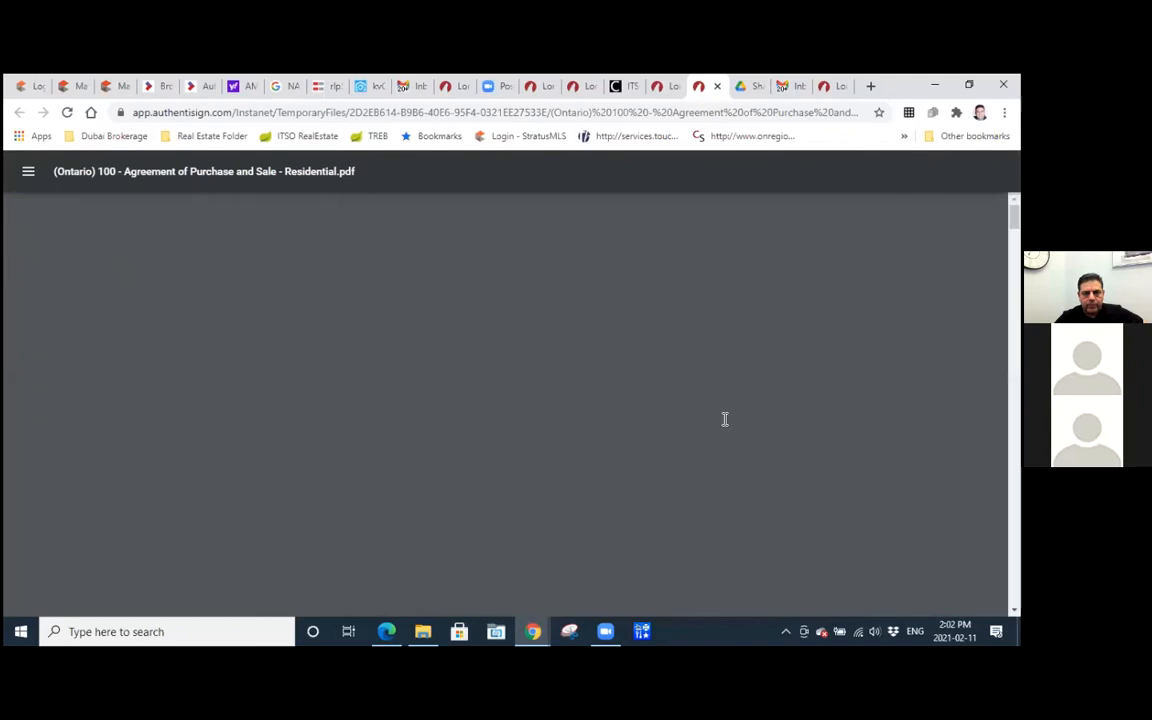
# Inspect the acceptance note on the buyer's initials on page 1 of the agreement, and close its preview in the signing details.
pyautogui.scroll(-5, 569, 408)
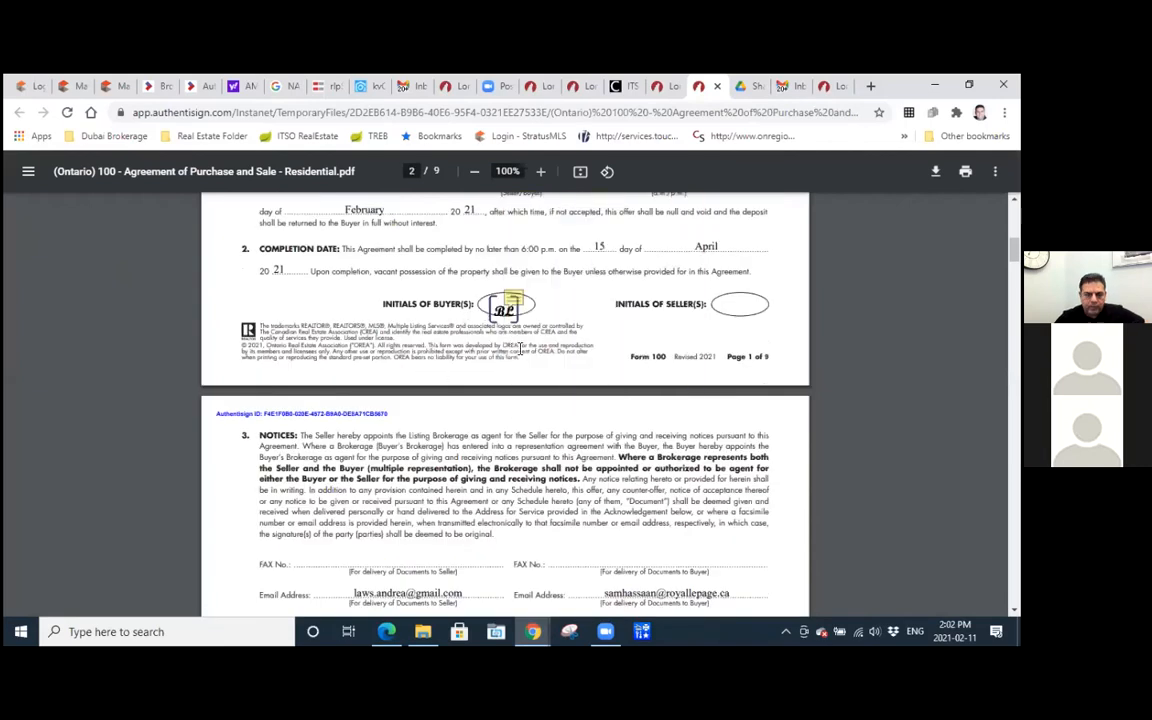
pyautogui.scroll(1, 530, 380)
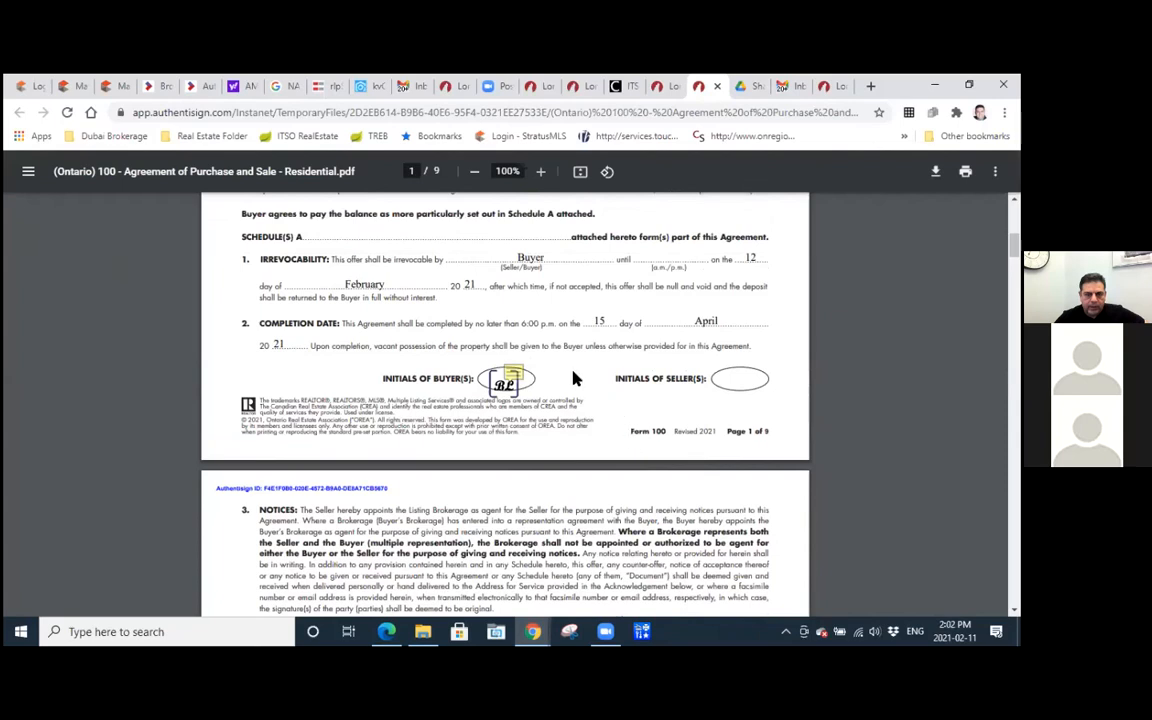
pyautogui.moveTo(520, 374)
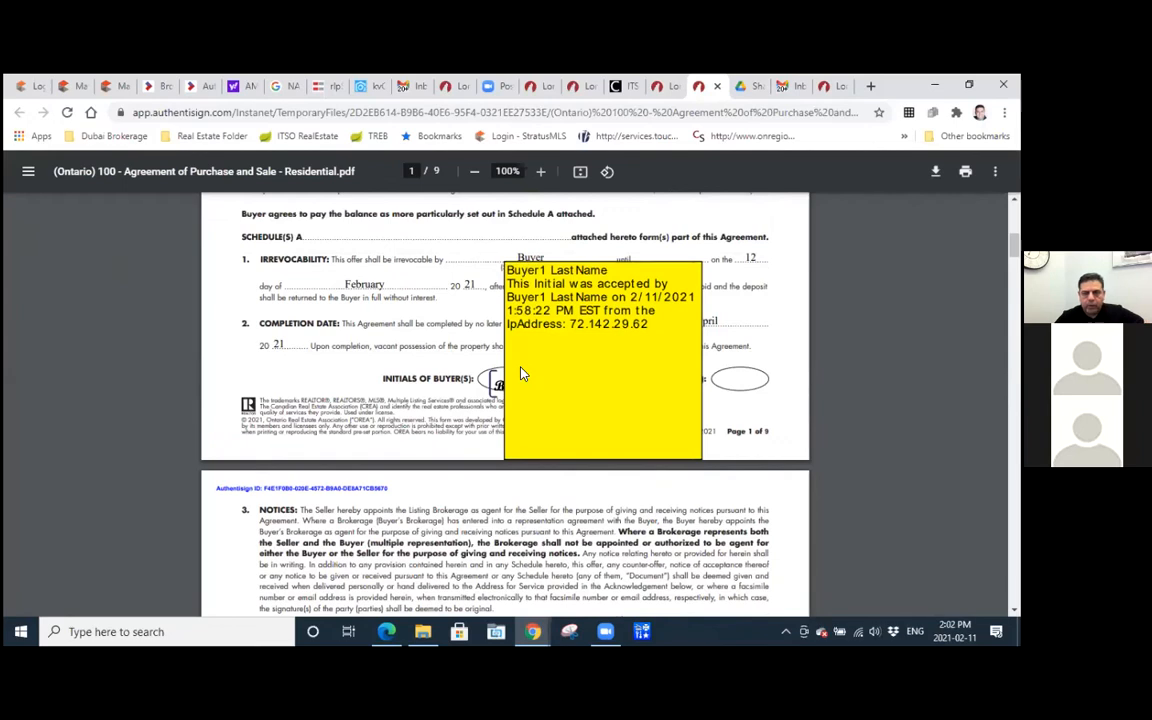
pyautogui.scroll(1, 438, 390)
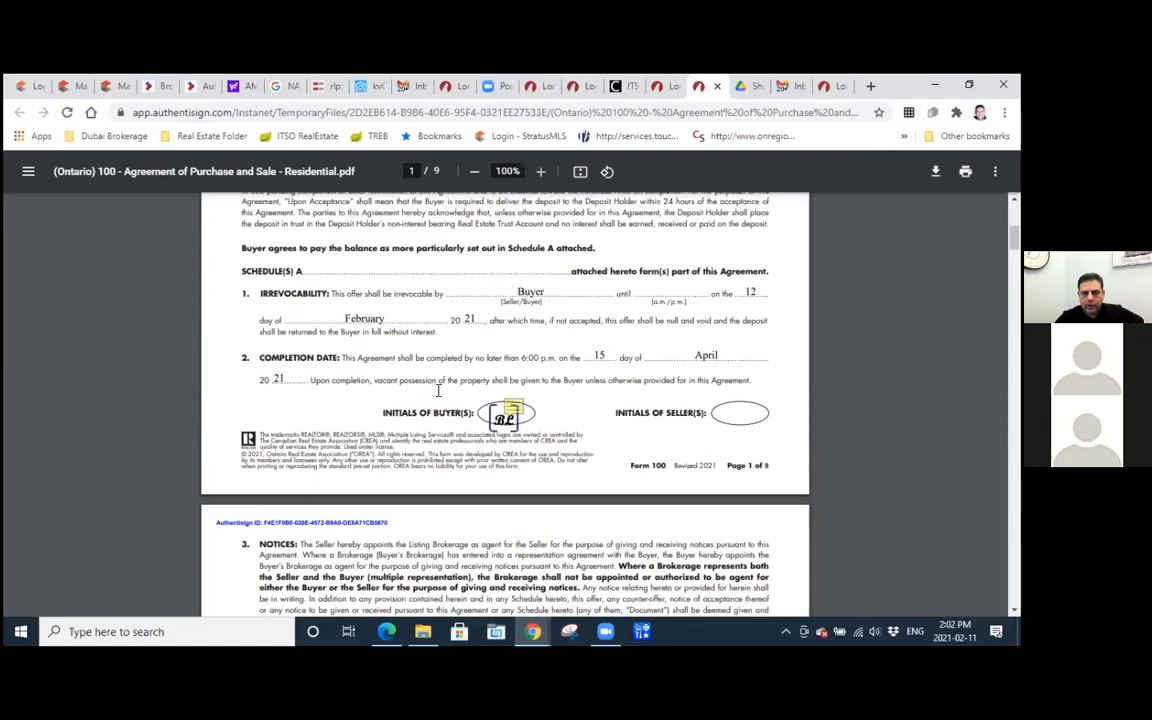
pyautogui.scroll(6, 823, 237)
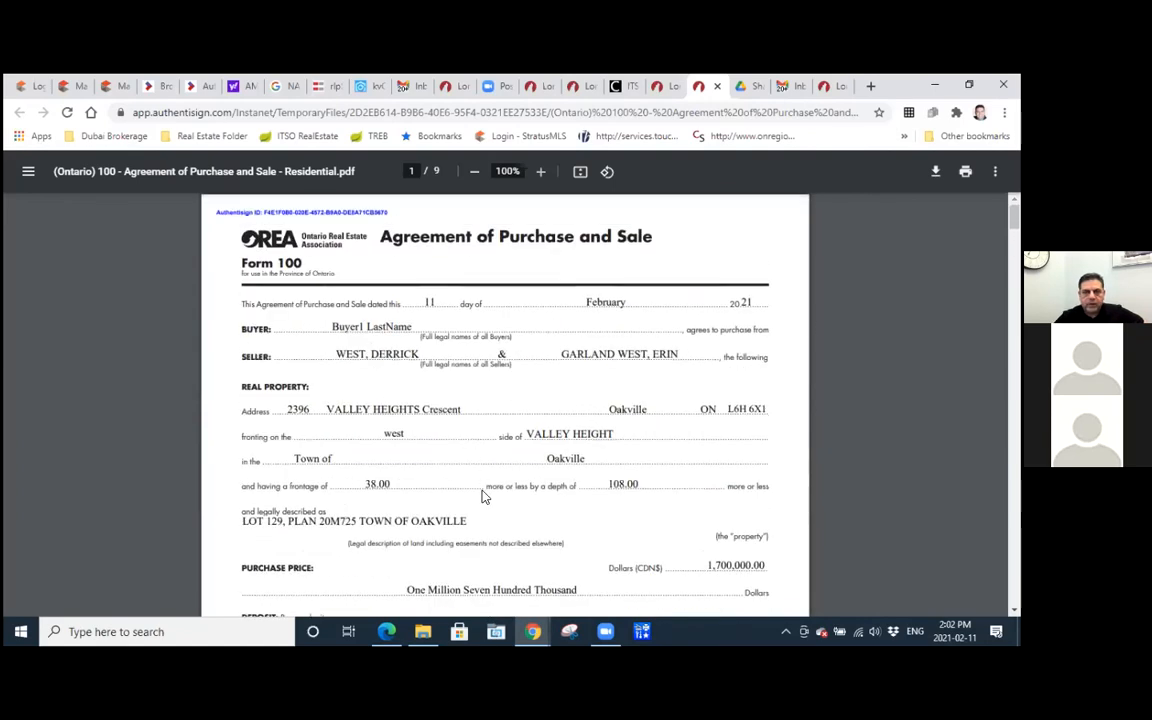
pyautogui.click(662, 86)
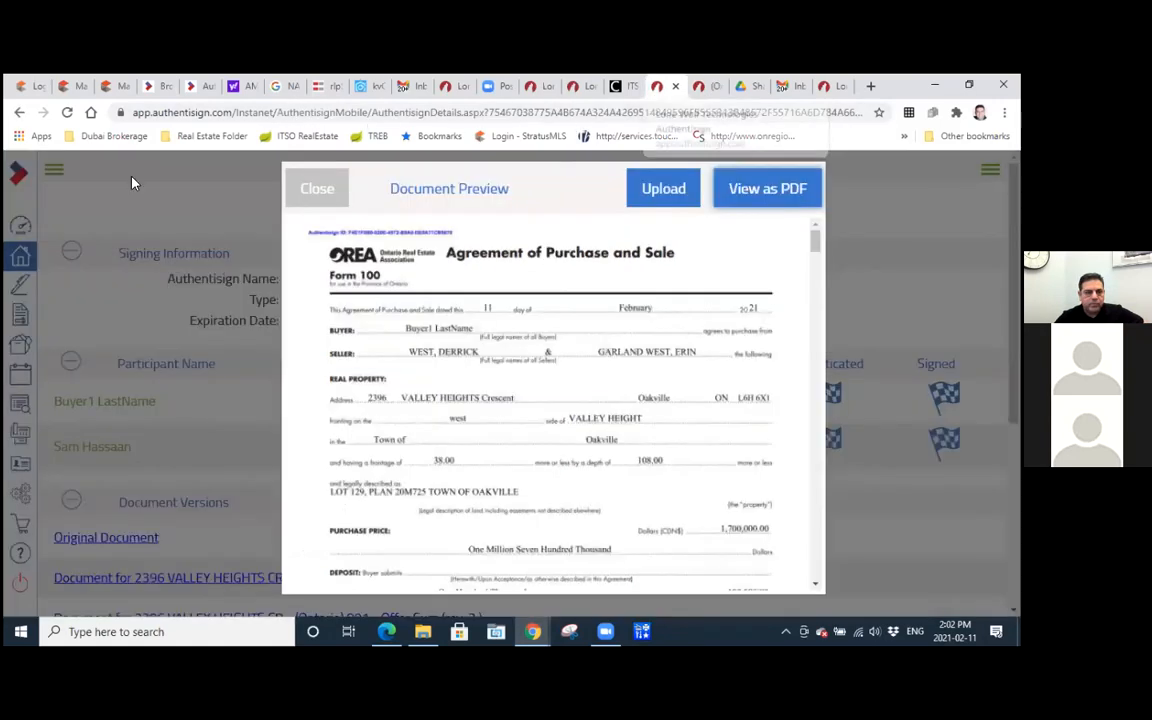
pyautogui.click(308, 188)
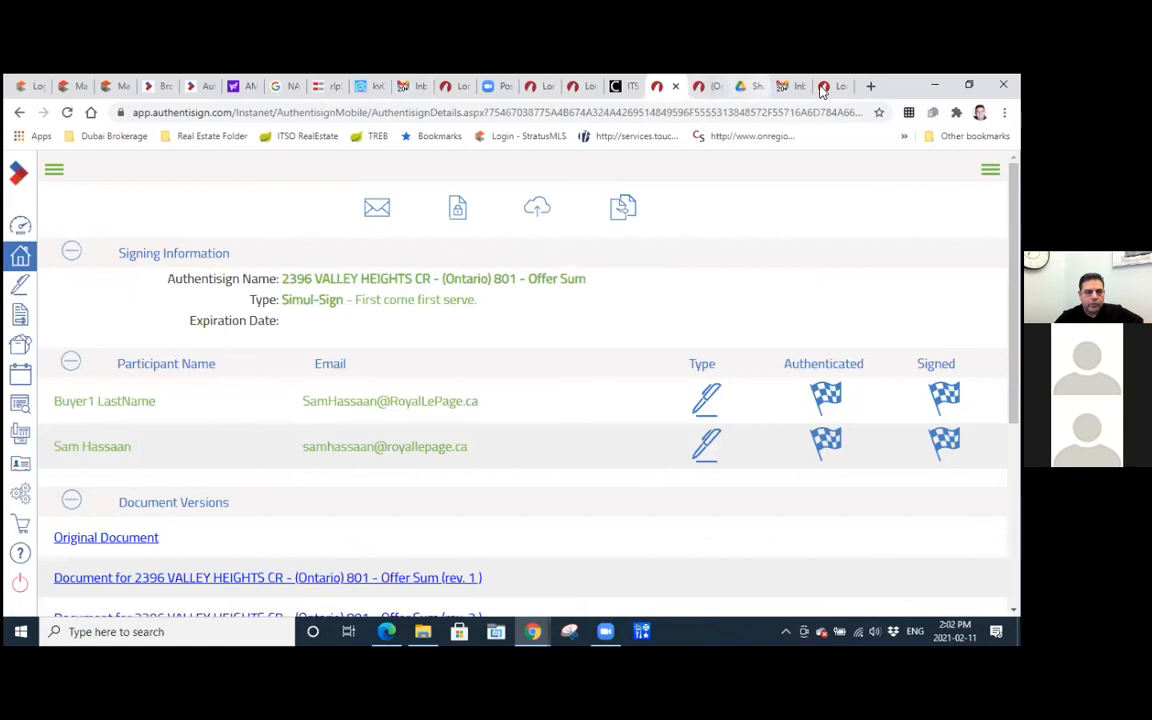
# Switch to the Gmail inbox and read the unread Authentisign "Signing updated" notification about the buyer's acceptance of the 801 Offer Summary signing.
pyautogui.click(783, 87)
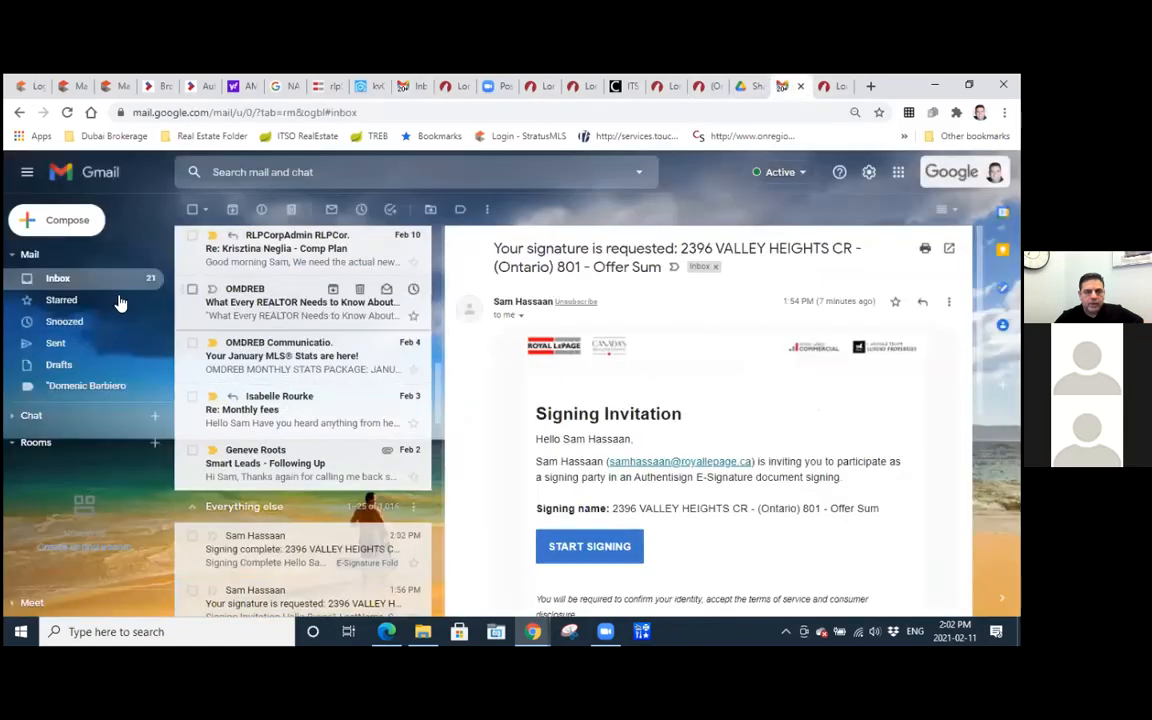
pyautogui.scroll(-3, 257, 372)
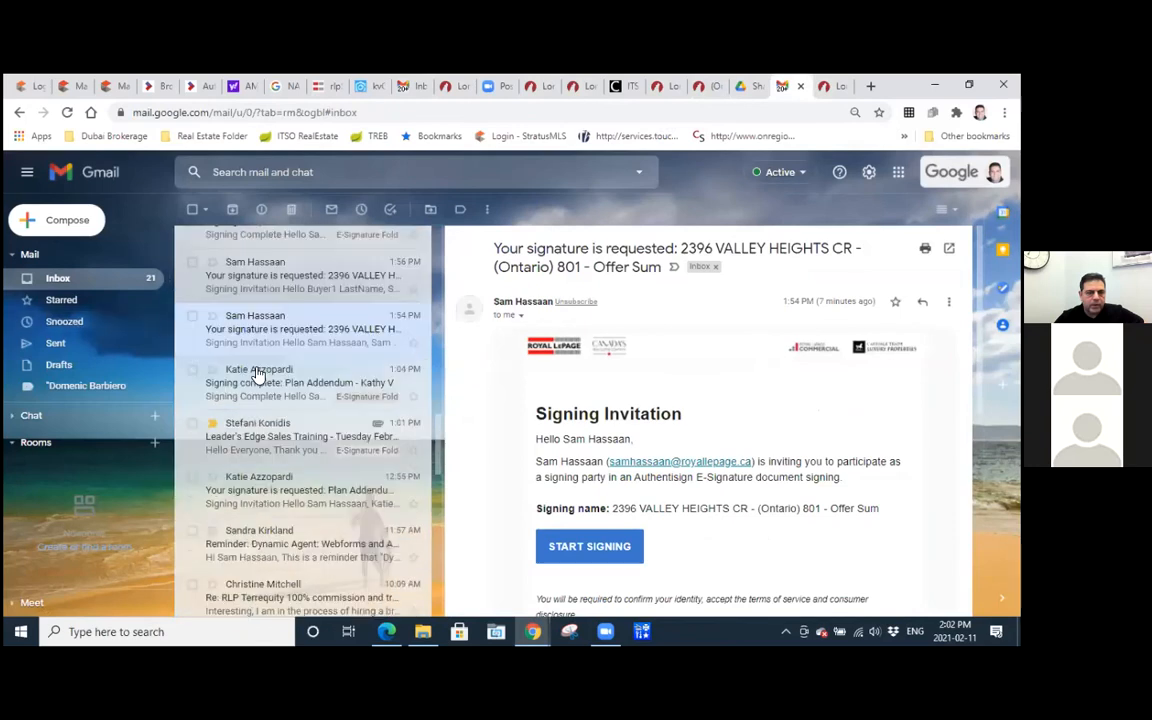
pyautogui.scroll(7, 257, 372)
pyautogui.scroll(5, 257, 372)
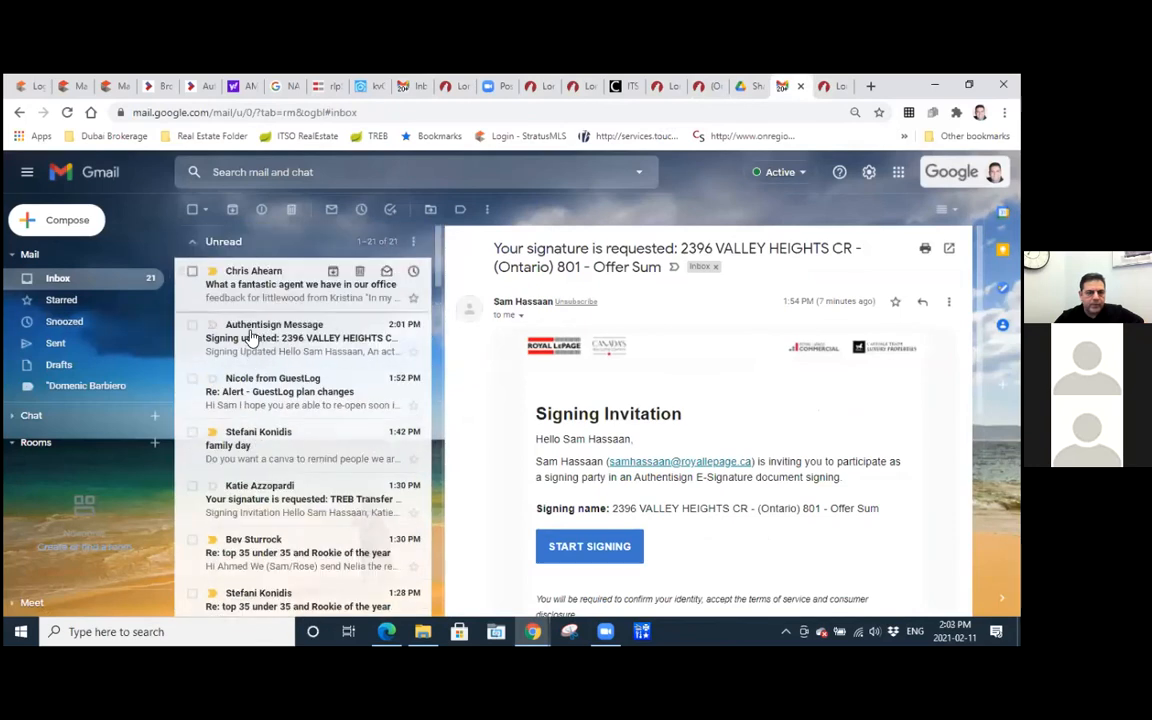
pyautogui.click(347, 350)
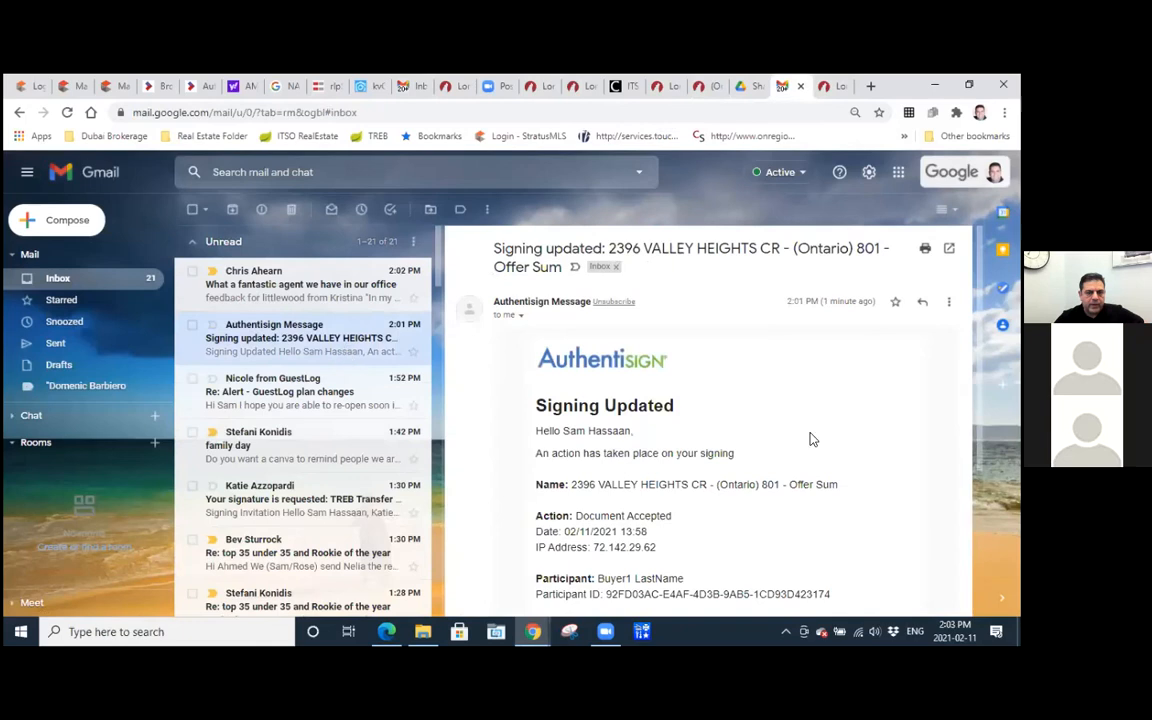
pyautogui.scroll(-4, 748, 432)
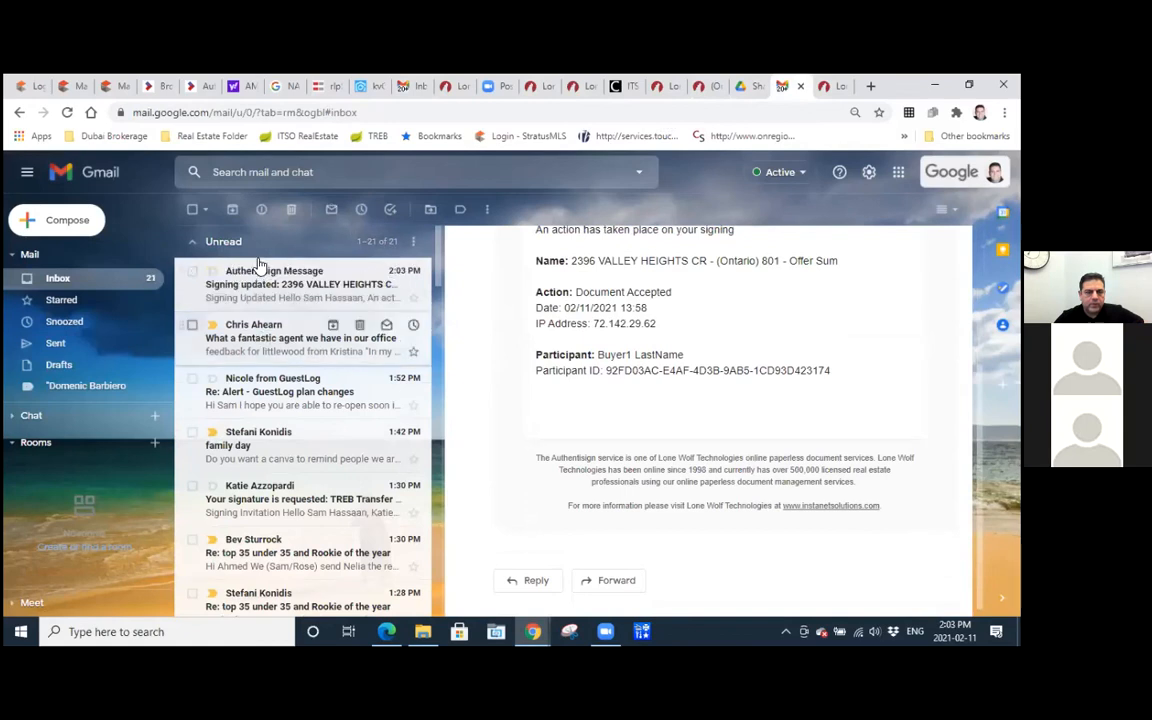
# Open the newest Authentisign "Signing updated" notification and read its action, date and participant details.
pyautogui.click(257, 279)
pyautogui.scroll(-2, 473, 324)
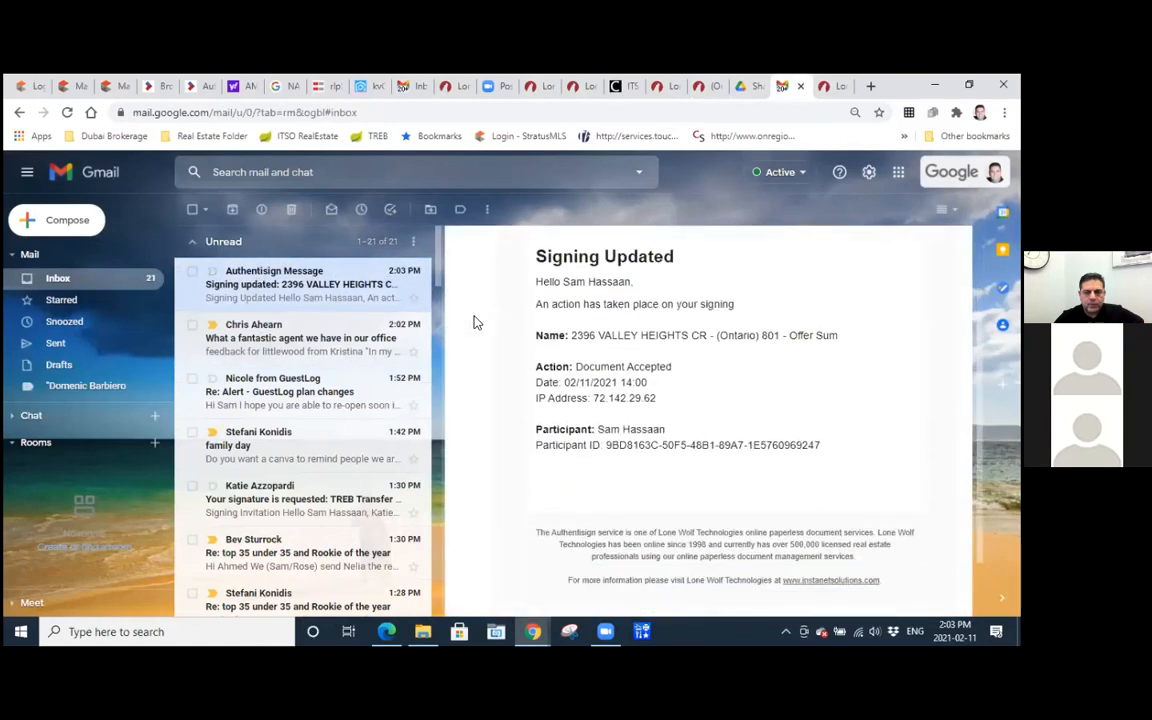
pyautogui.scroll(-2, 655, 357)
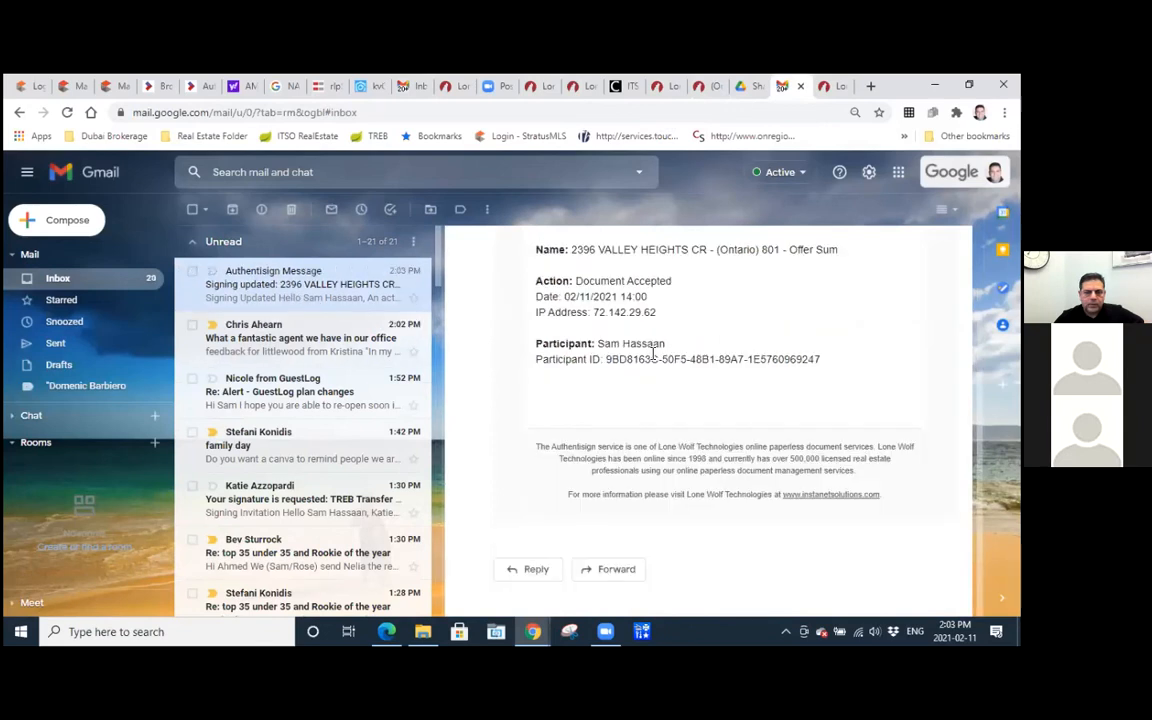
pyautogui.scroll(4, 655, 360)
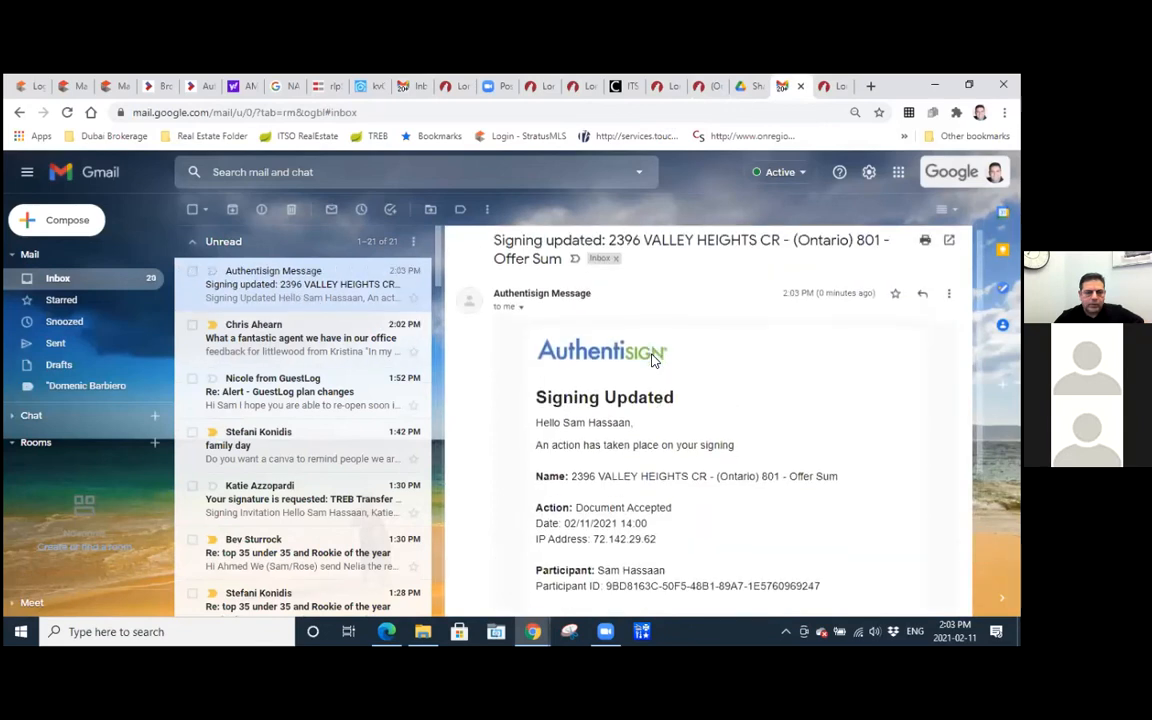
pyautogui.scroll(-2, 652, 358)
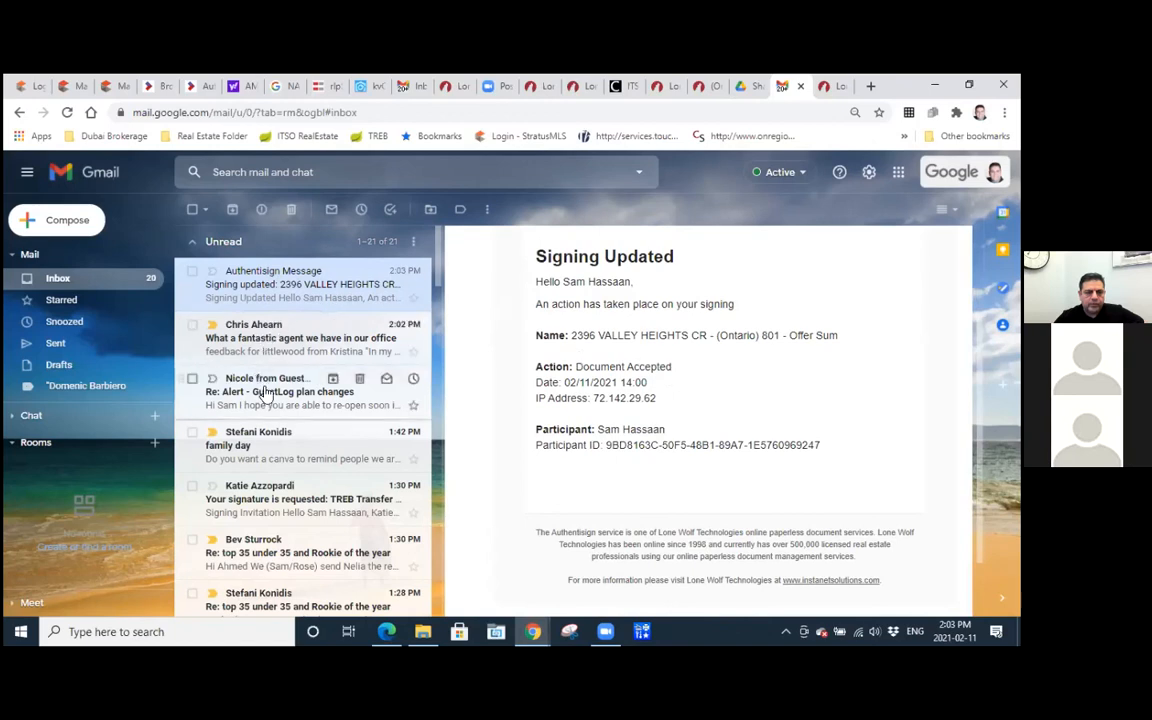
# Open the "Signing complete" email and review its links to the signed documents, certificates and signing dashboard.
pyautogui.scroll(-3, 265, 392)
pyautogui.scroll(-15, 262, 392)
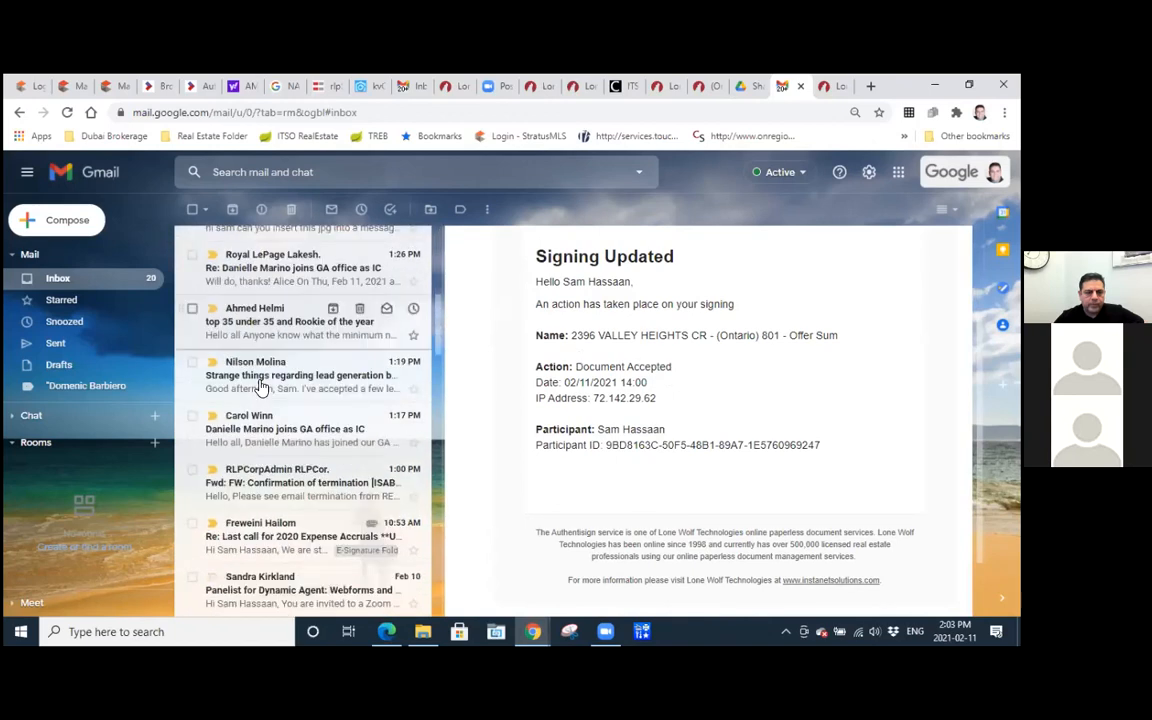
pyautogui.click(255, 396)
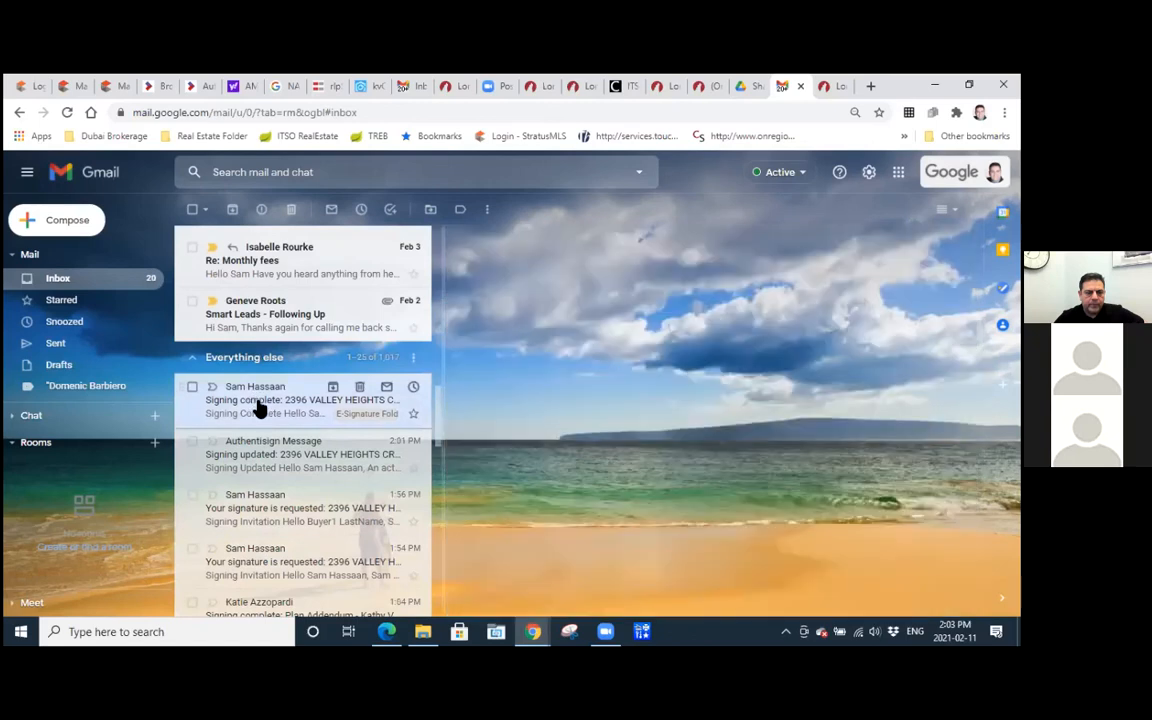
pyautogui.scroll(-5, 640, 411)
pyautogui.scroll(3, 778, 413)
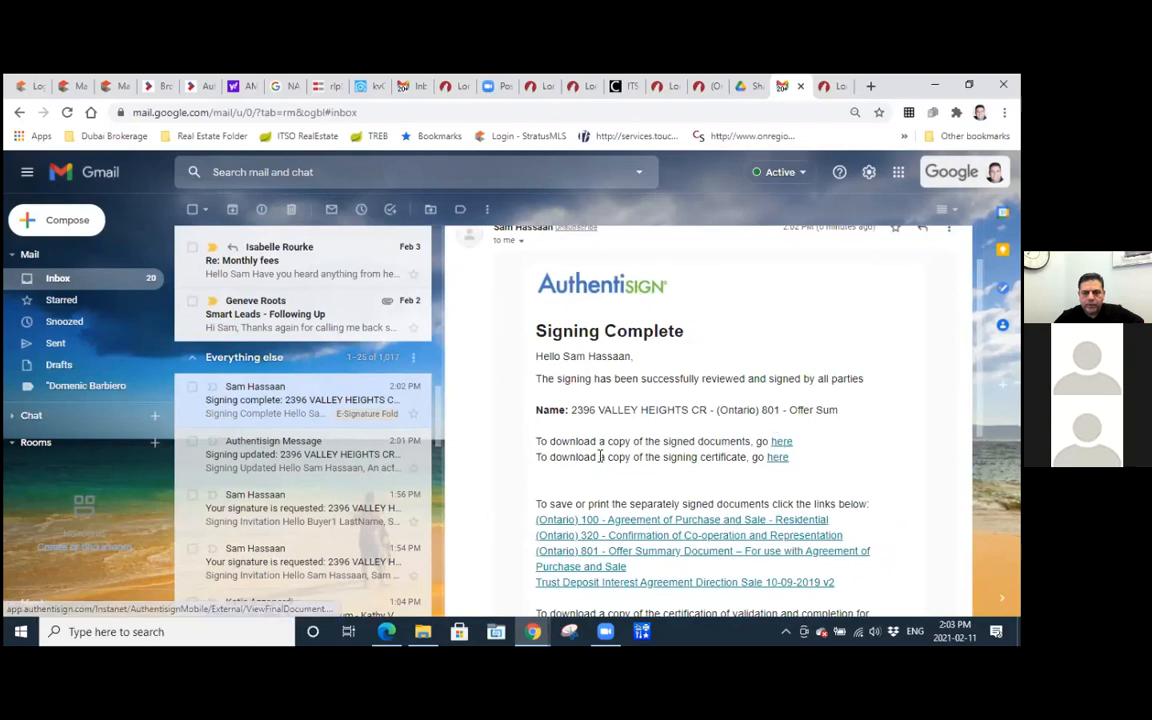
pyautogui.scroll(-3, 782, 470)
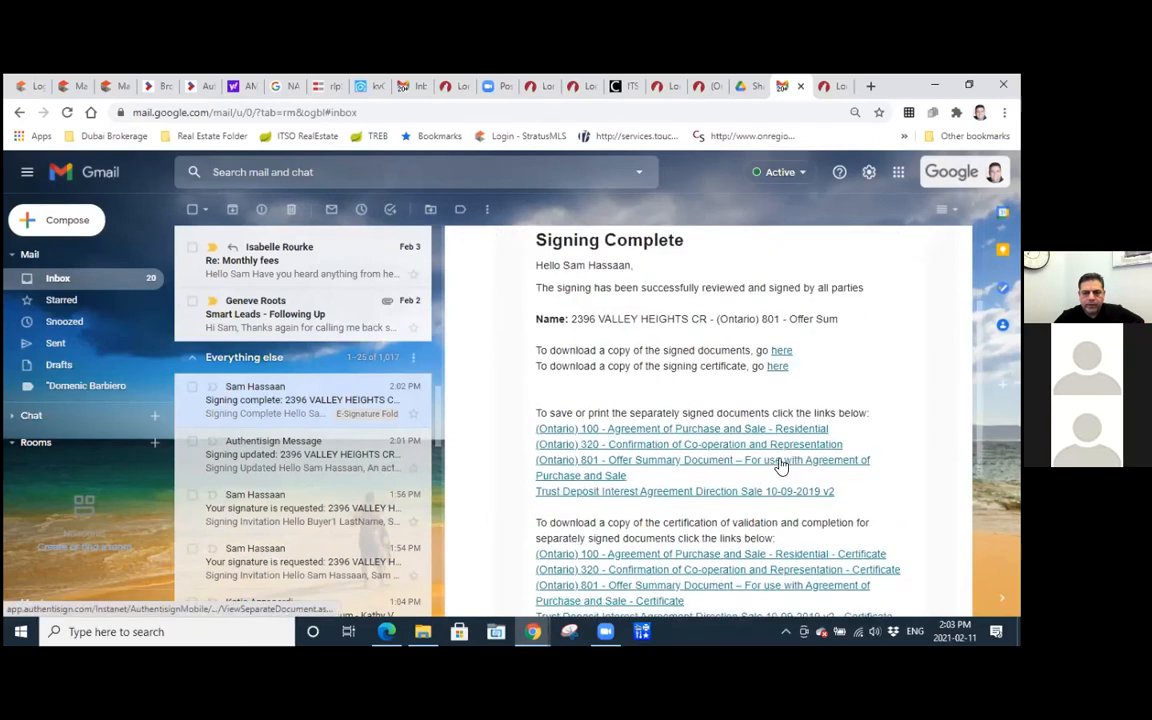
pyautogui.scroll(-2, 781, 460)
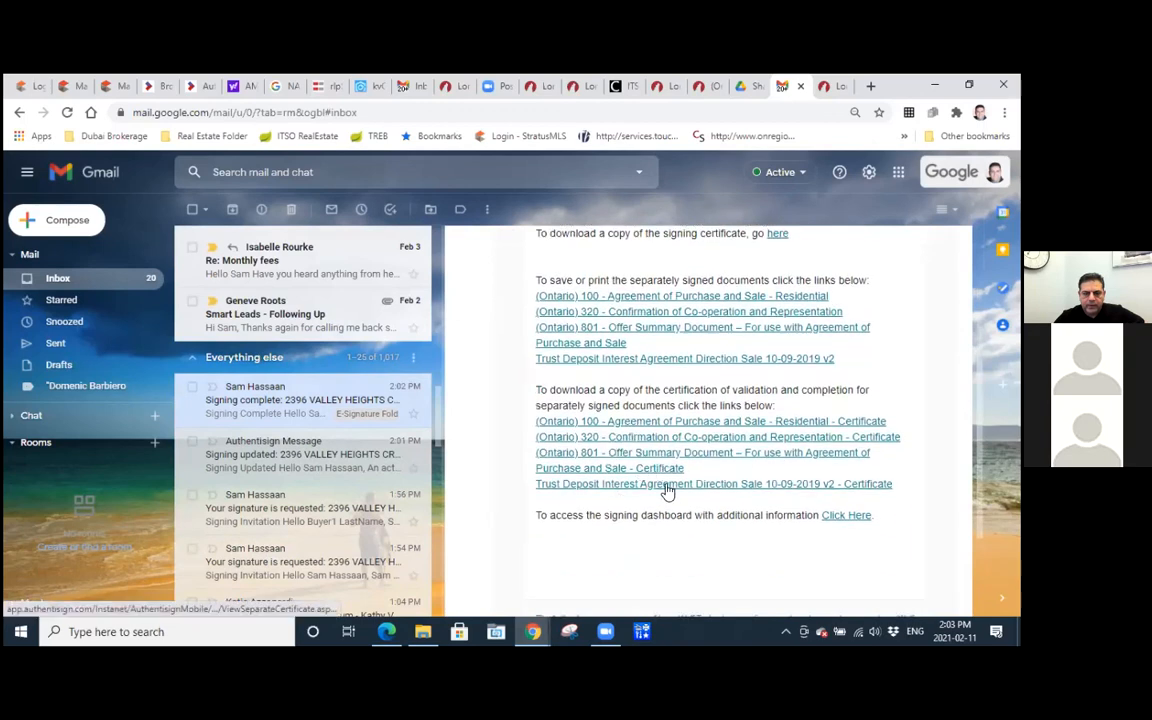
pyautogui.scroll(5, 668, 490)
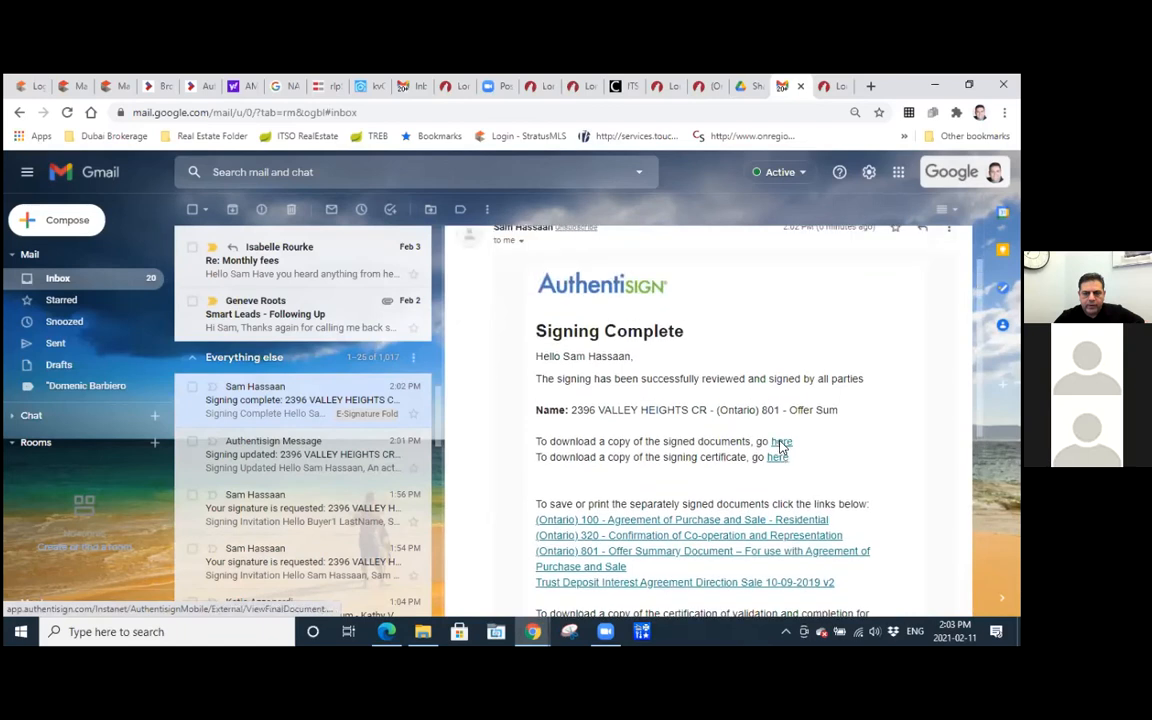
# Open the combined signed documents from the email and examine the signatures from the Agreement of Purchase and Sale through Schedule B.
pyautogui.click(781, 444)
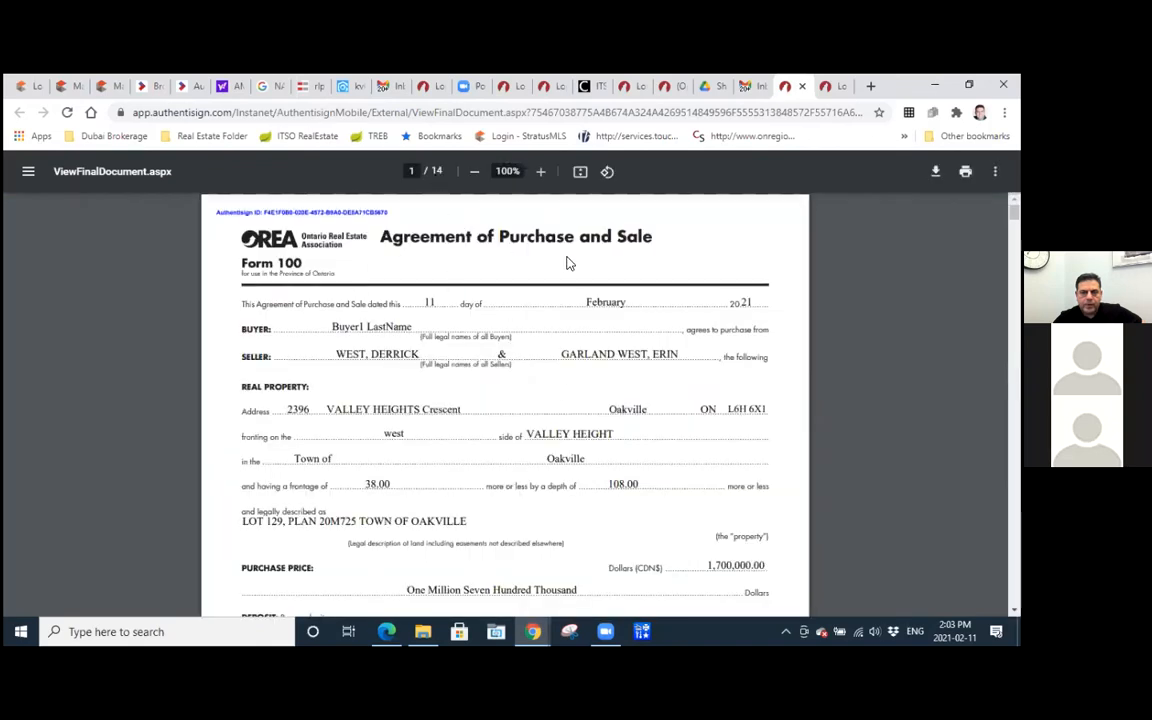
pyautogui.scroll(-10, 566, 263)
pyautogui.scroll(-10, 566, 263)
pyautogui.scroll(-10, 569, 260)
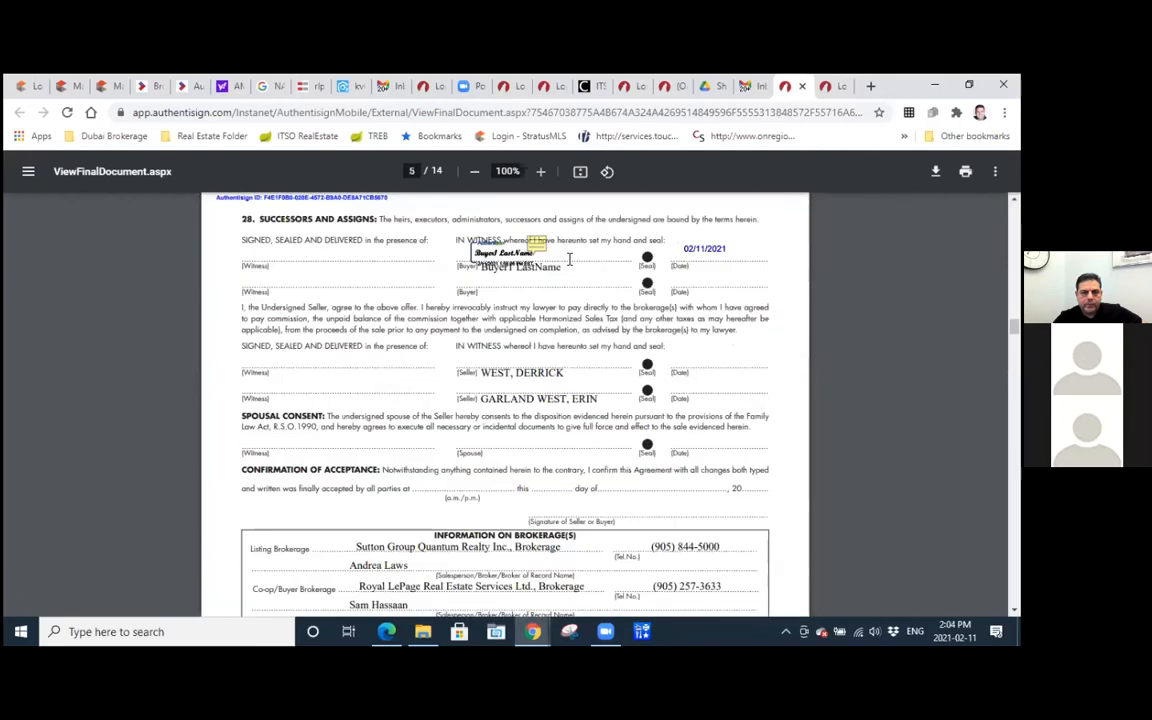
pyautogui.scroll(-20, 569, 260)
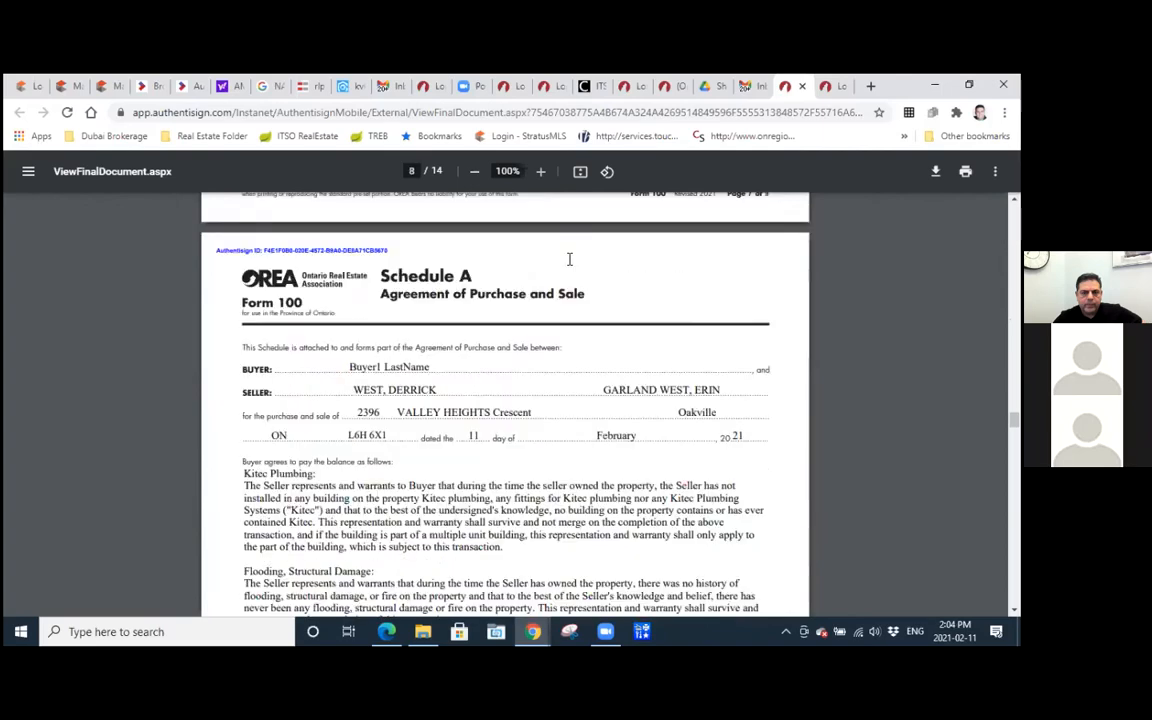
pyautogui.scroll(-10, 569, 260)
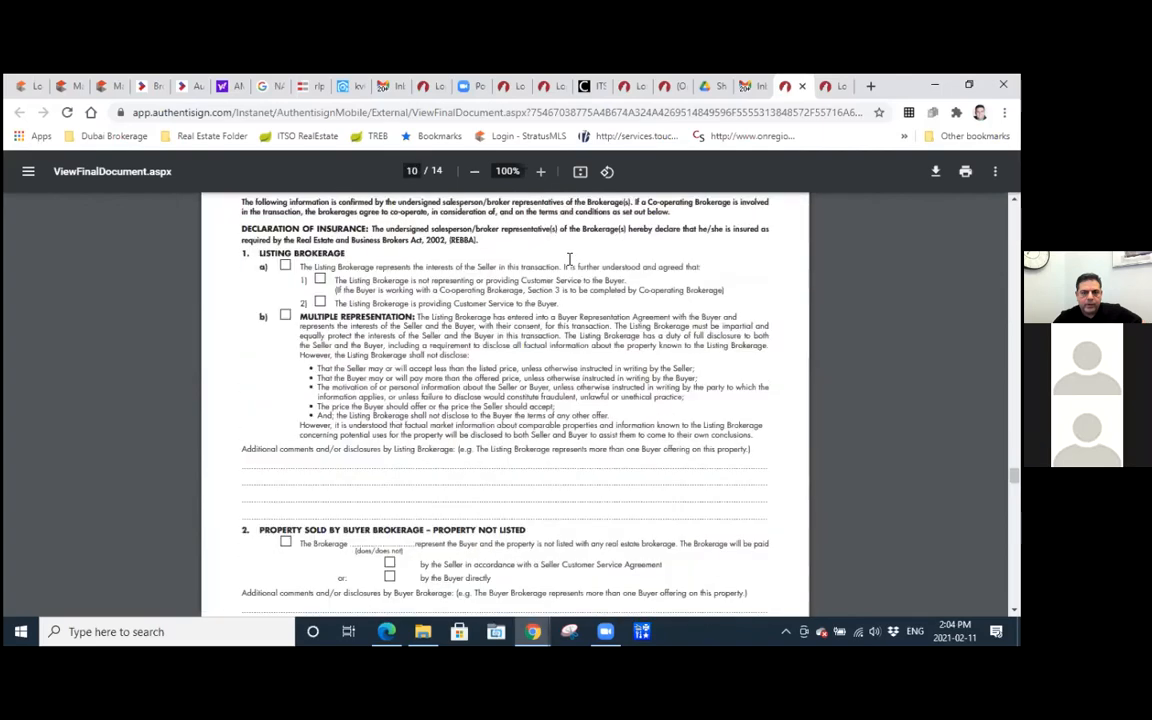
pyautogui.scroll(-15, 569, 260)
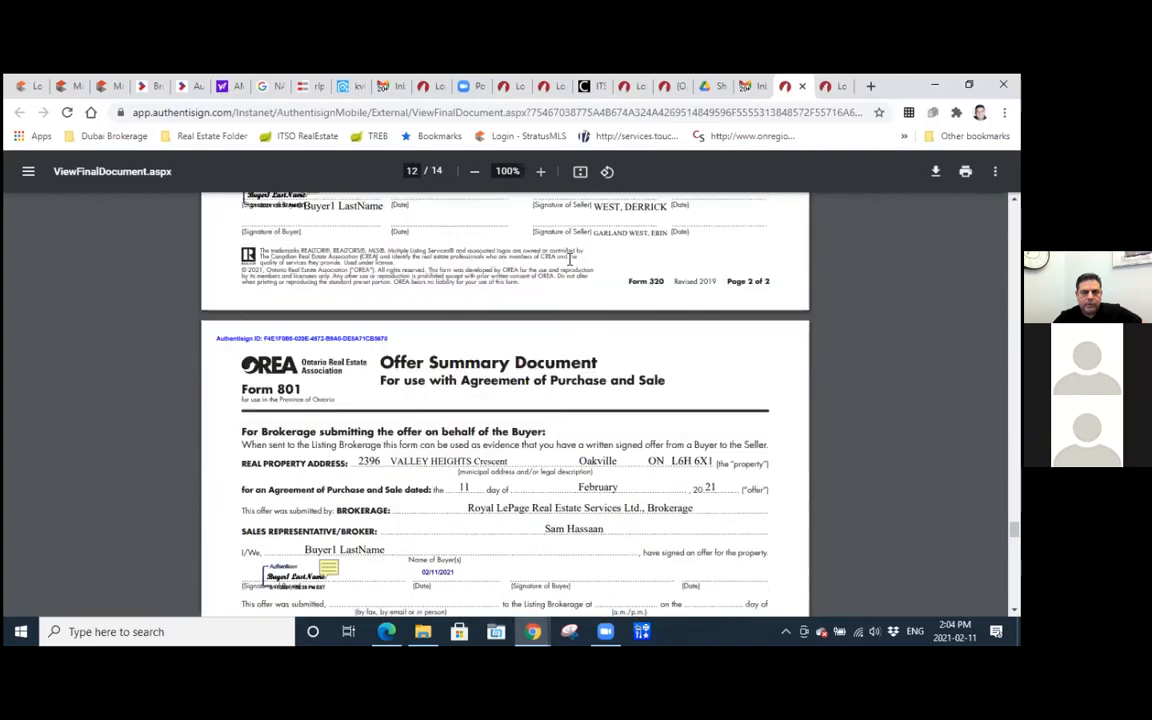
pyautogui.scroll(-8, 569, 260)
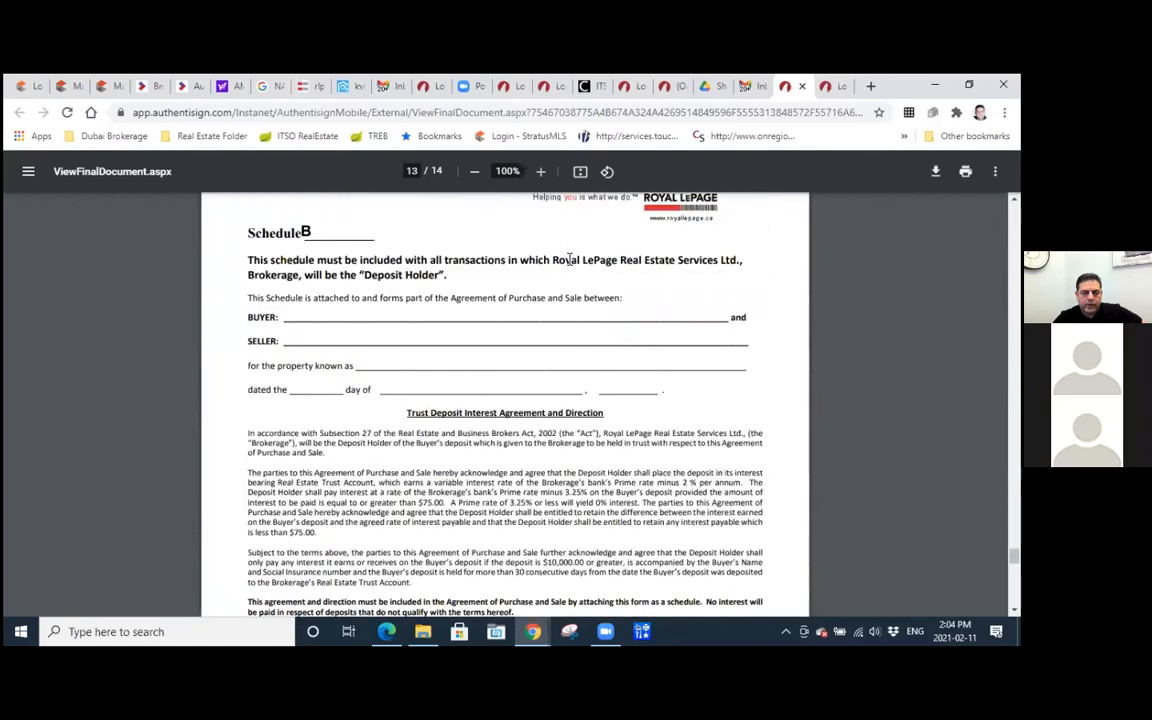
pyautogui.scroll(-15, 569, 260)
# Recheck the buyer's initials and struck-out clause in the signed documents, going back from Schedule B to page 2 of the agreement.
pyautogui.scroll(8, 569, 260)
pyautogui.scroll(15, 569, 260)
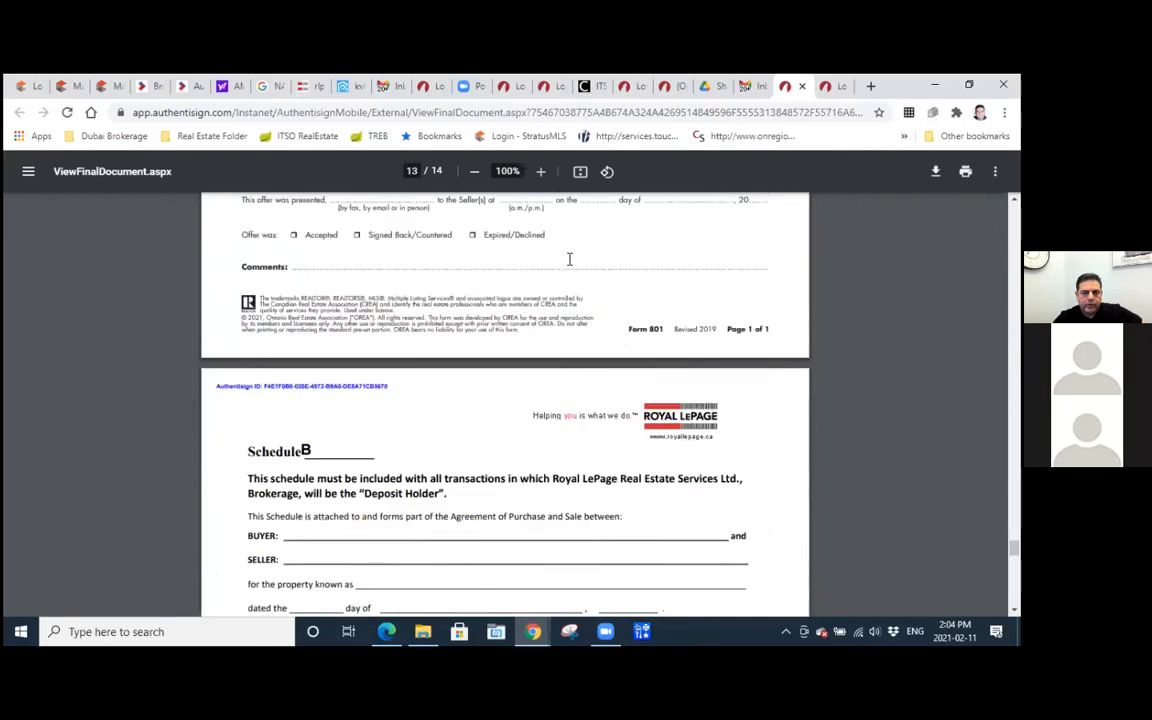
pyautogui.scroll(20, 569, 260)
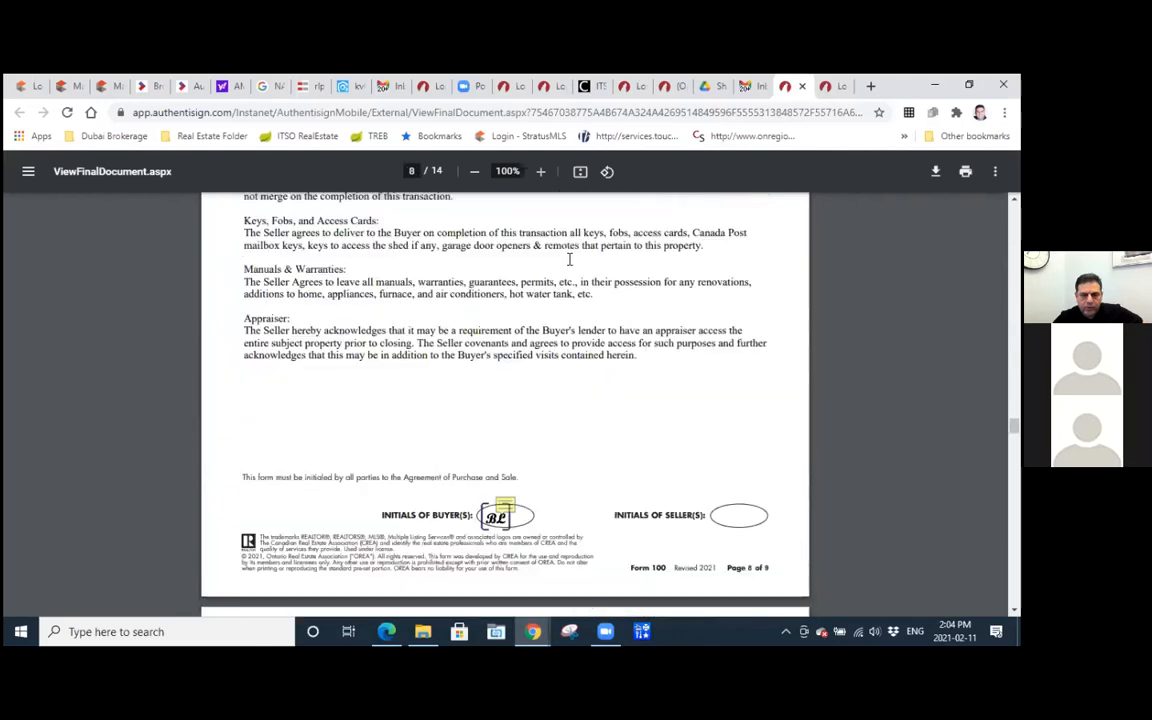
pyautogui.scroll(20, 569, 260)
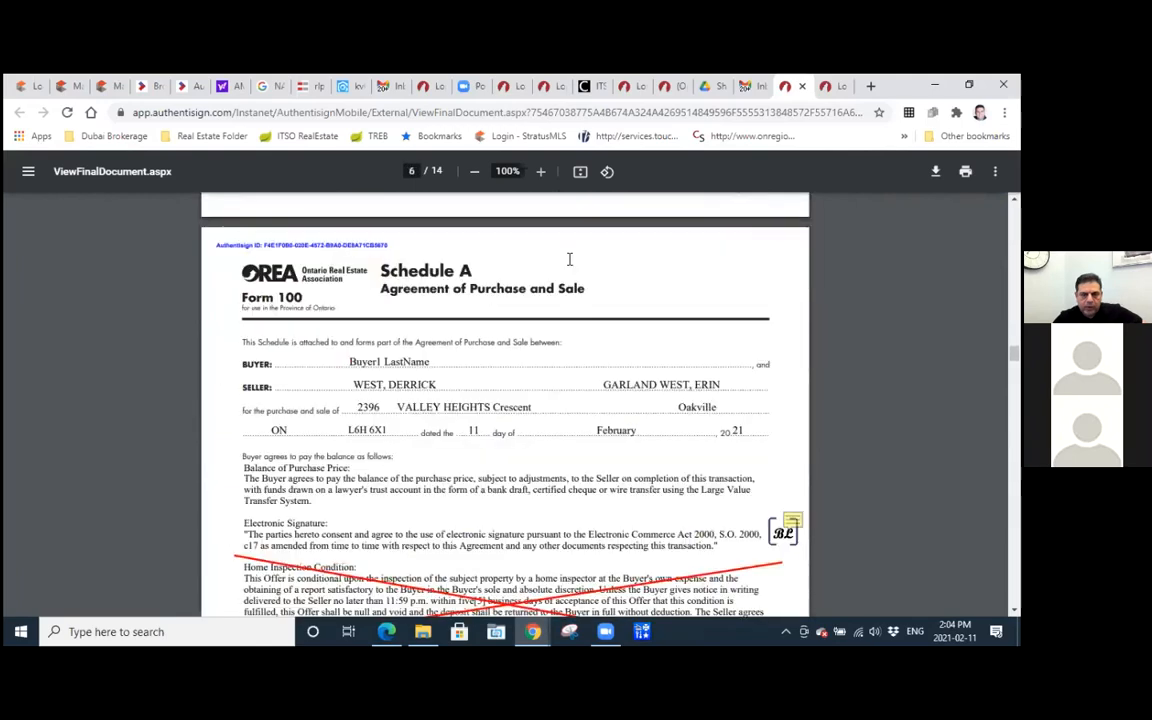
pyautogui.scroll(15, 569, 260)
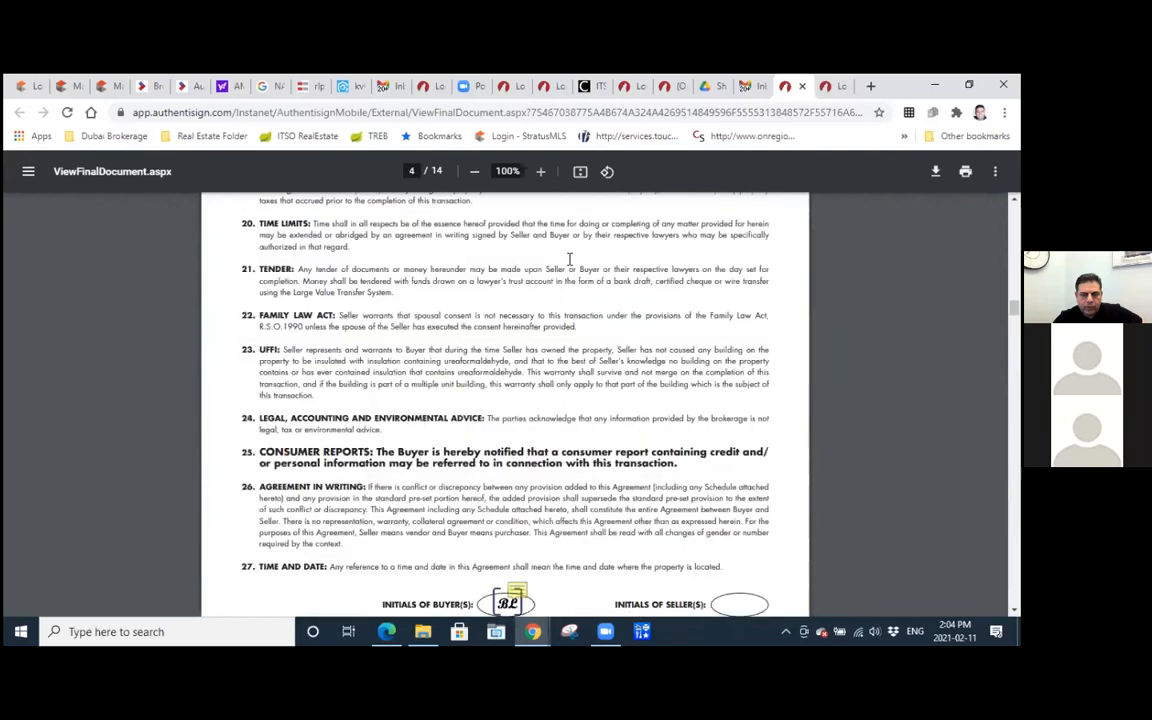
pyautogui.scroll(15, 569, 260)
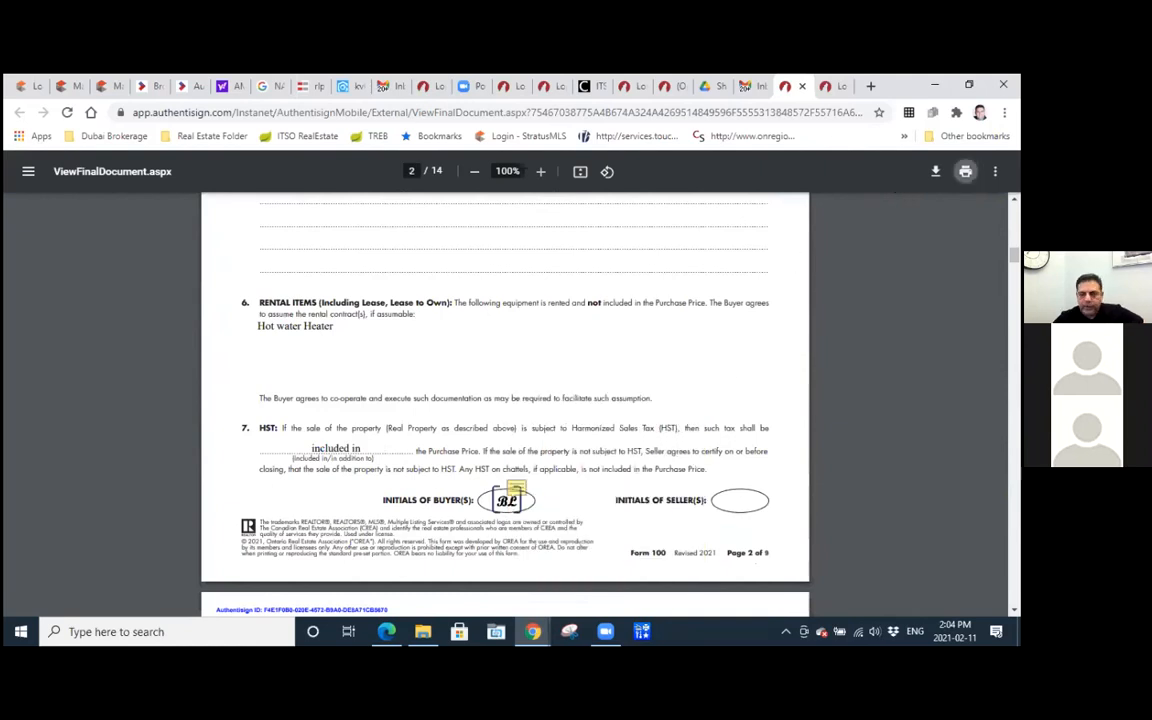
# Preview the signed documents for printing, inspect how the buyer's initials appear on the first pages, and cancel the print.
pyautogui.click(965, 171)
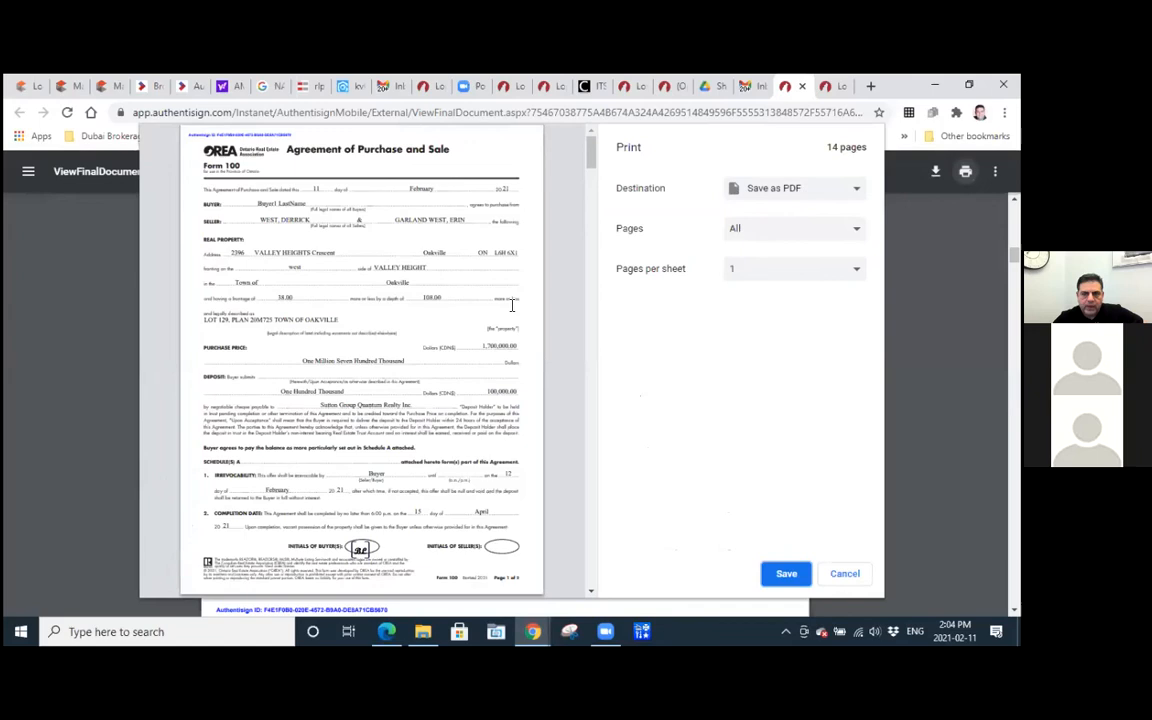
pyautogui.scroll(-3, 384, 406)
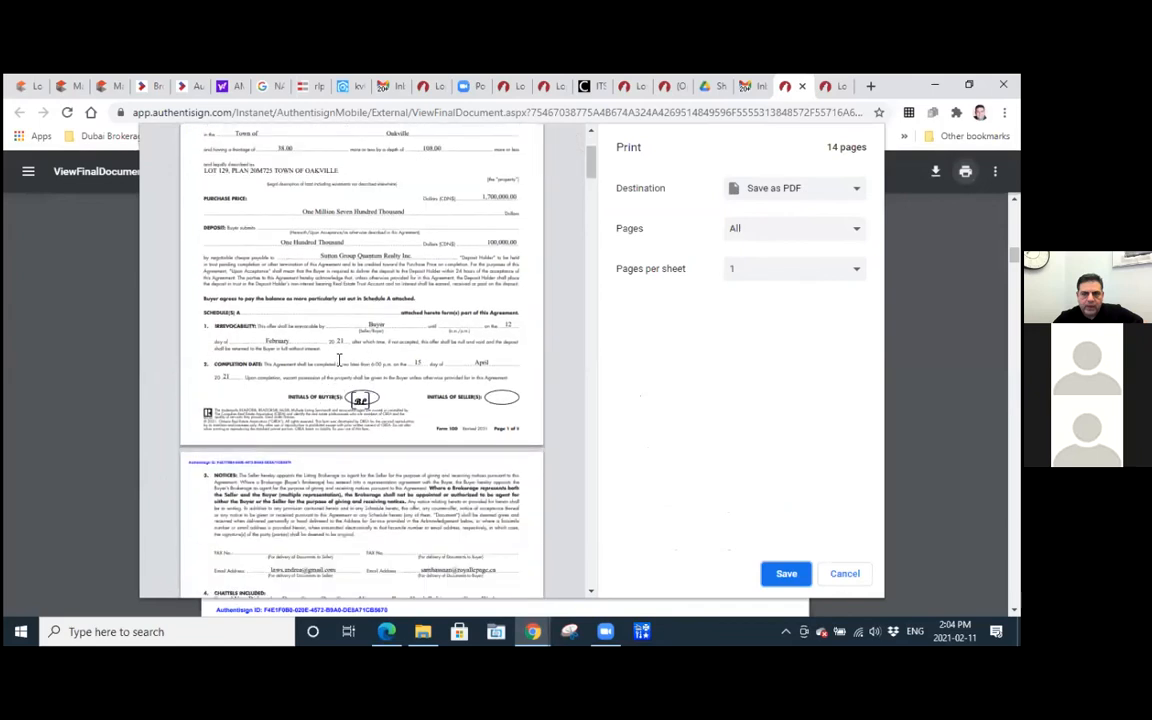
pyautogui.scroll(-4, 380, 425)
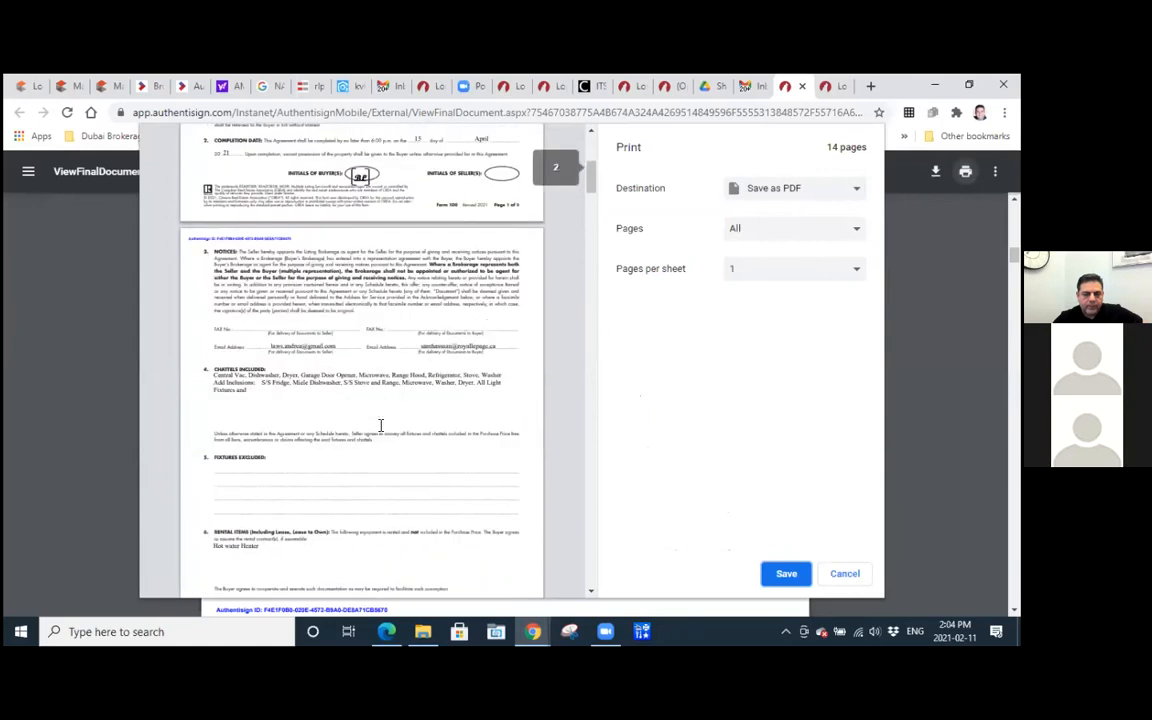
pyautogui.scroll(-5, 380, 425)
pyautogui.scroll(7, 380, 425)
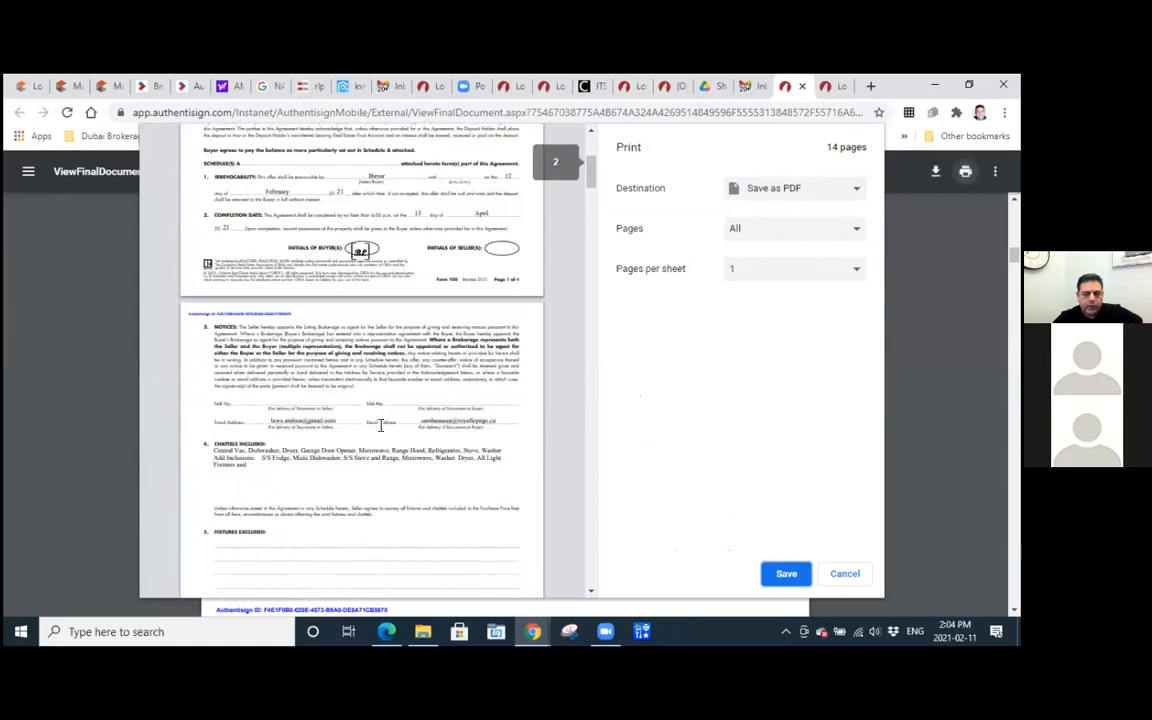
pyautogui.scroll(5, 380, 425)
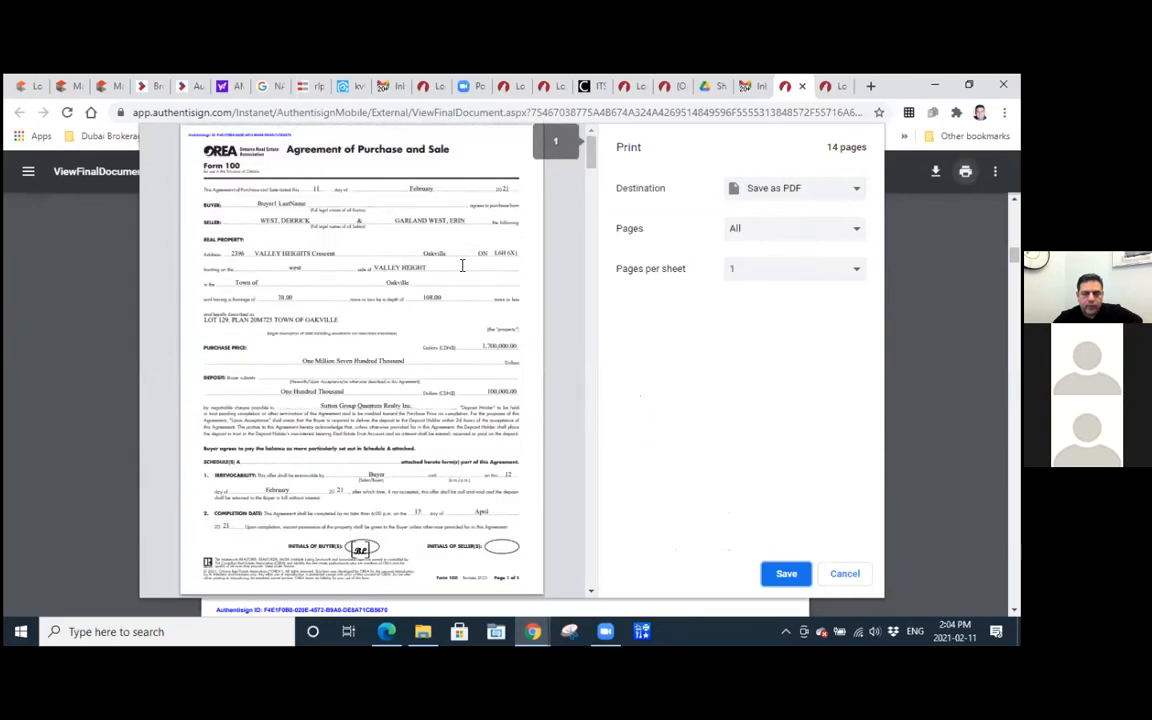
pyautogui.scroll(-4, 403, 255)
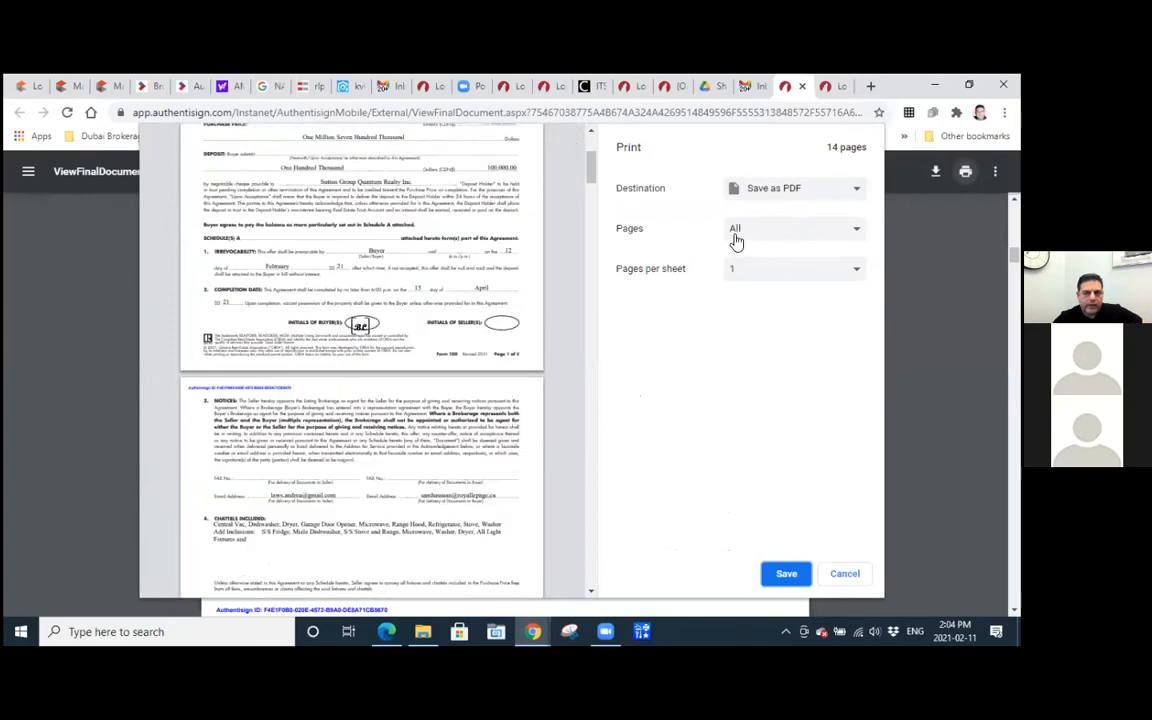
pyautogui.scroll(-3, 507, 342)
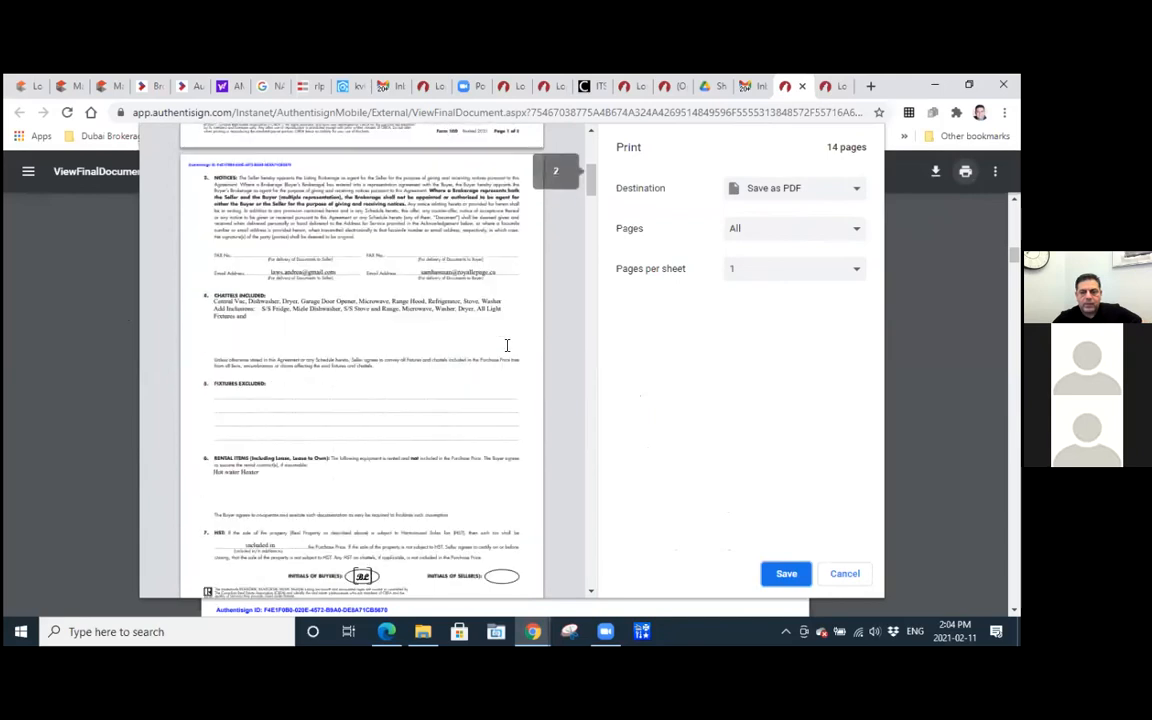
pyautogui.scroll(7, 507, 342)
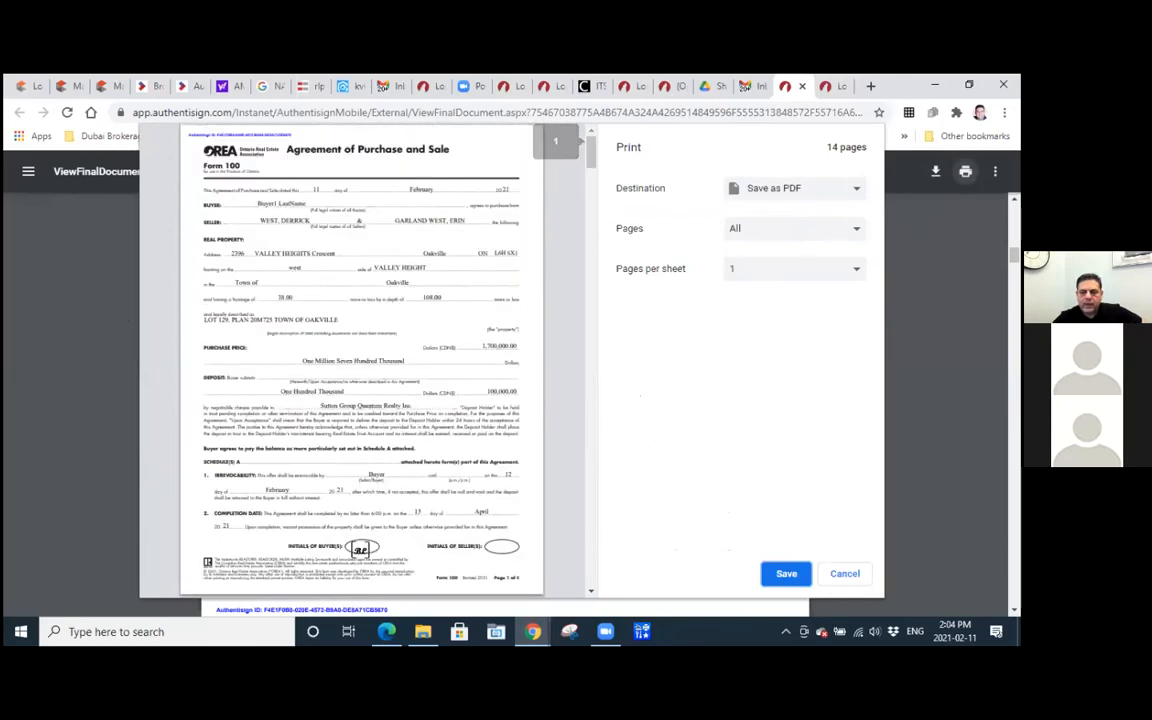
pyautogui.click(842, 575)
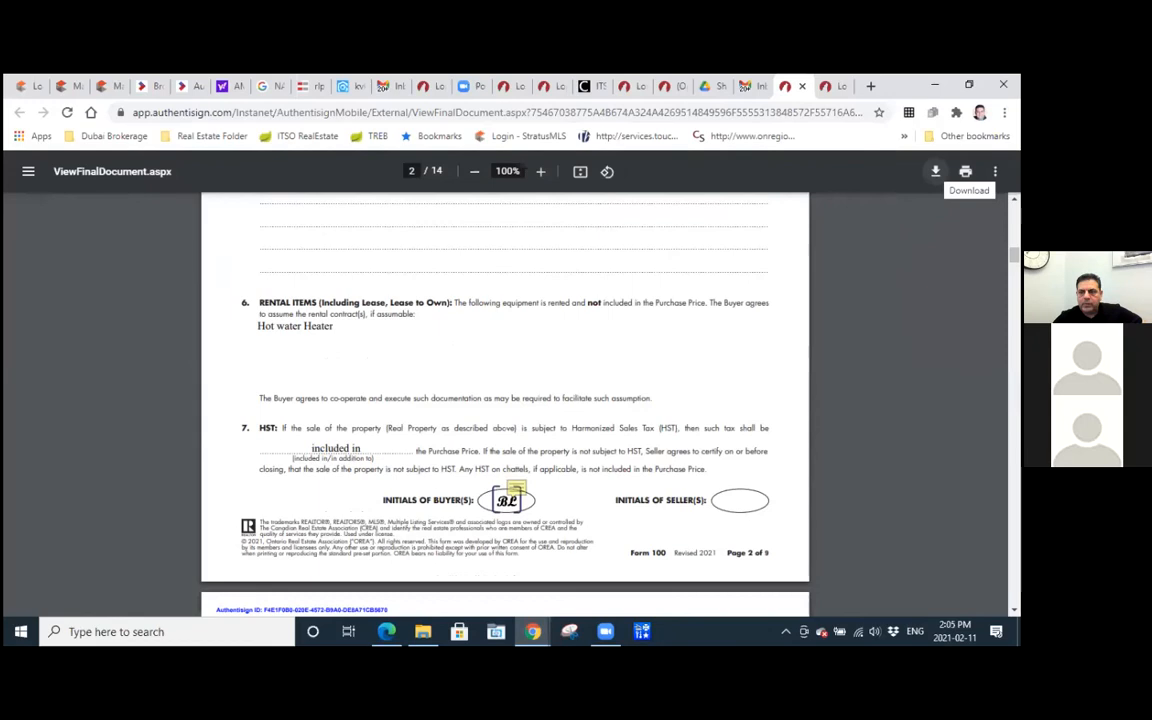
# Download the combined signed documents as a PDF into the Downloads folder, keeping the suggested file name.
pyautogui.click(935, 171)
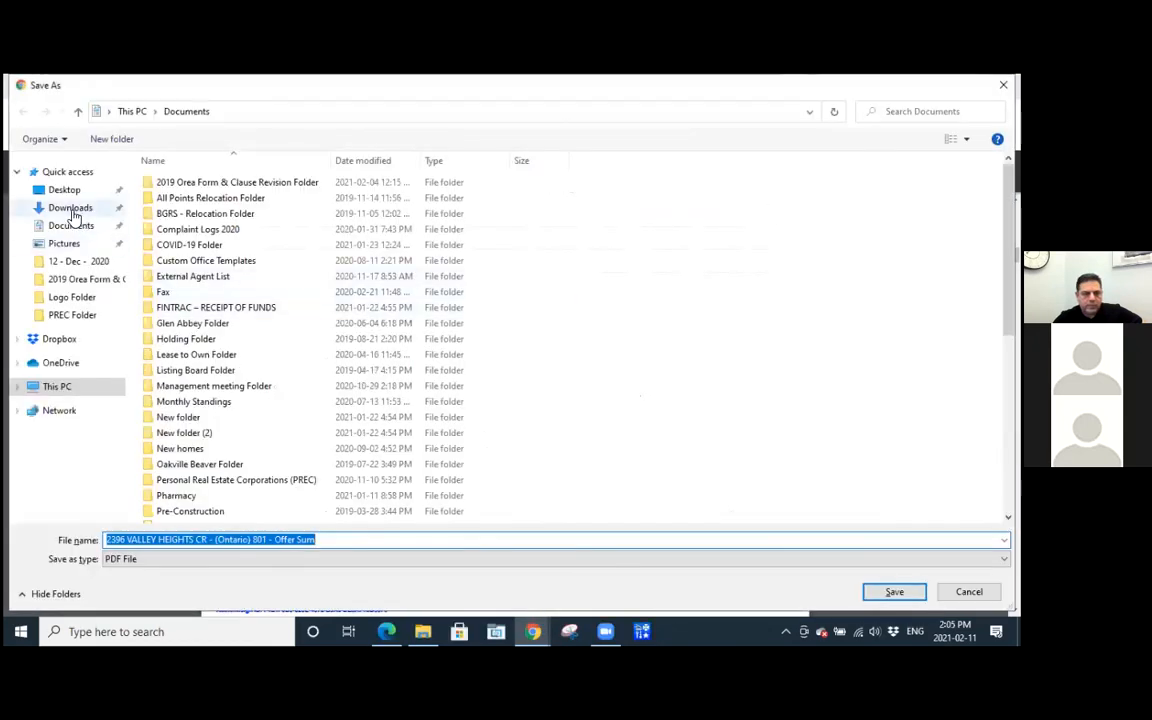
pyautogui.click(75, 209)
pyautogui.click(894, 592)
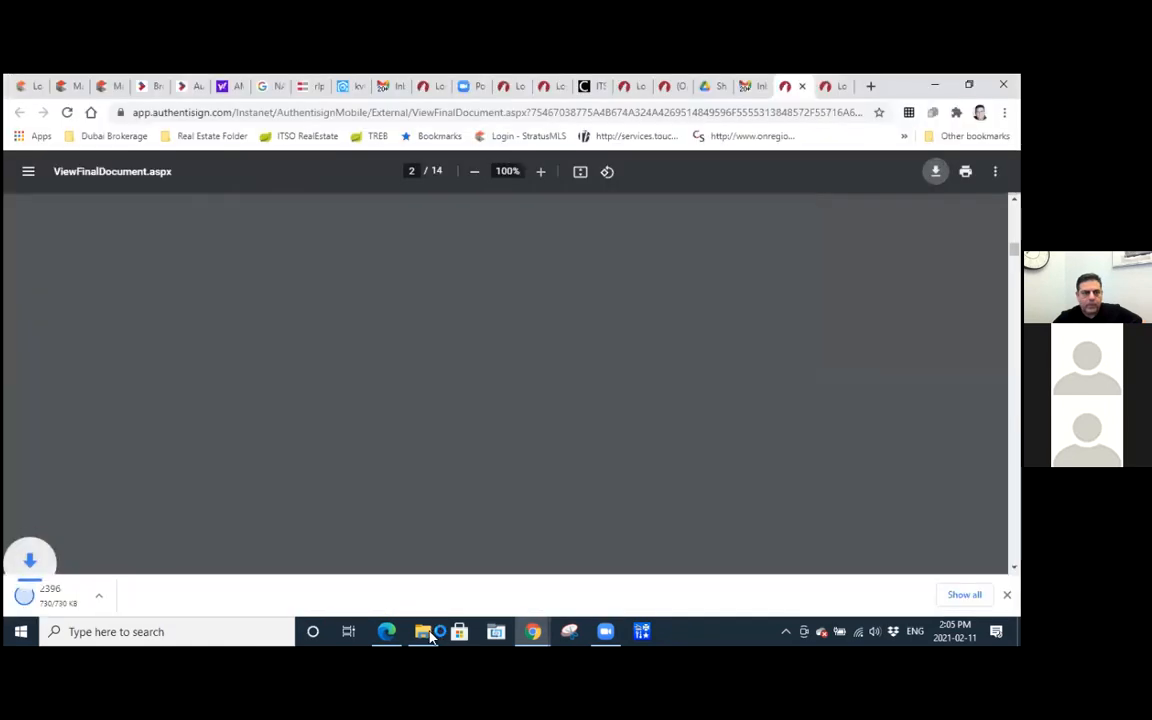
# Switch to File Explorer and open the newly saved signed offer PDF from the Downloads folder.
pyautogui.click(421, 632)
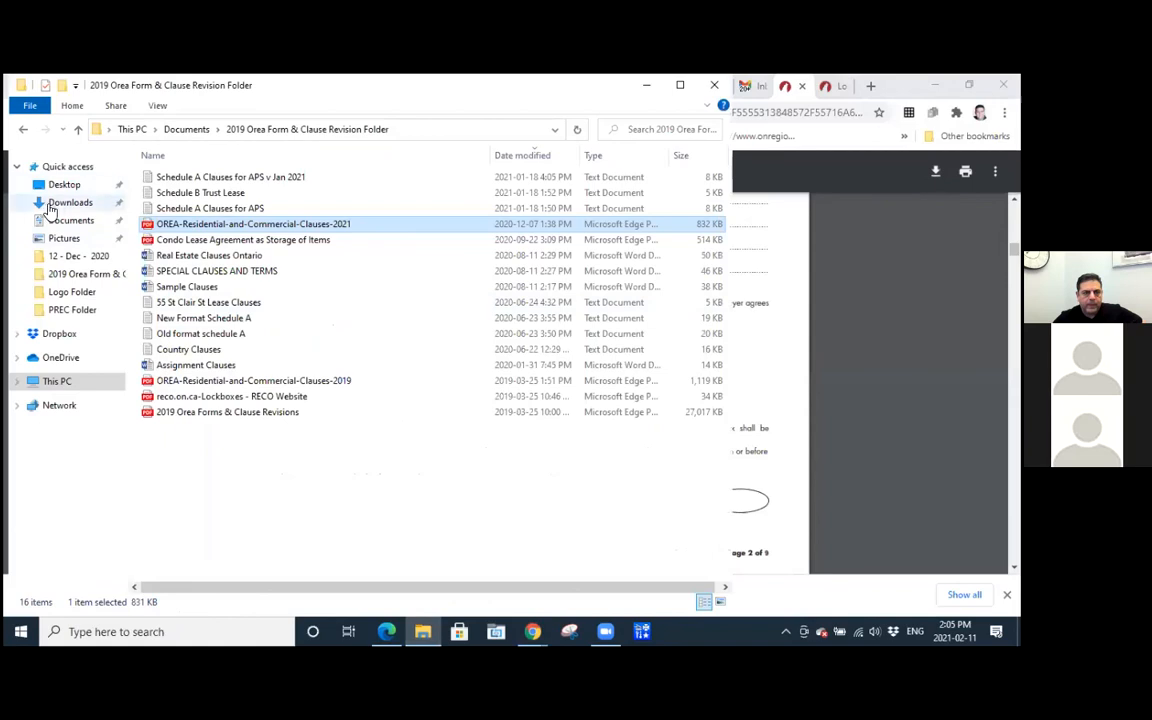
pyautogui.click(62, 204)
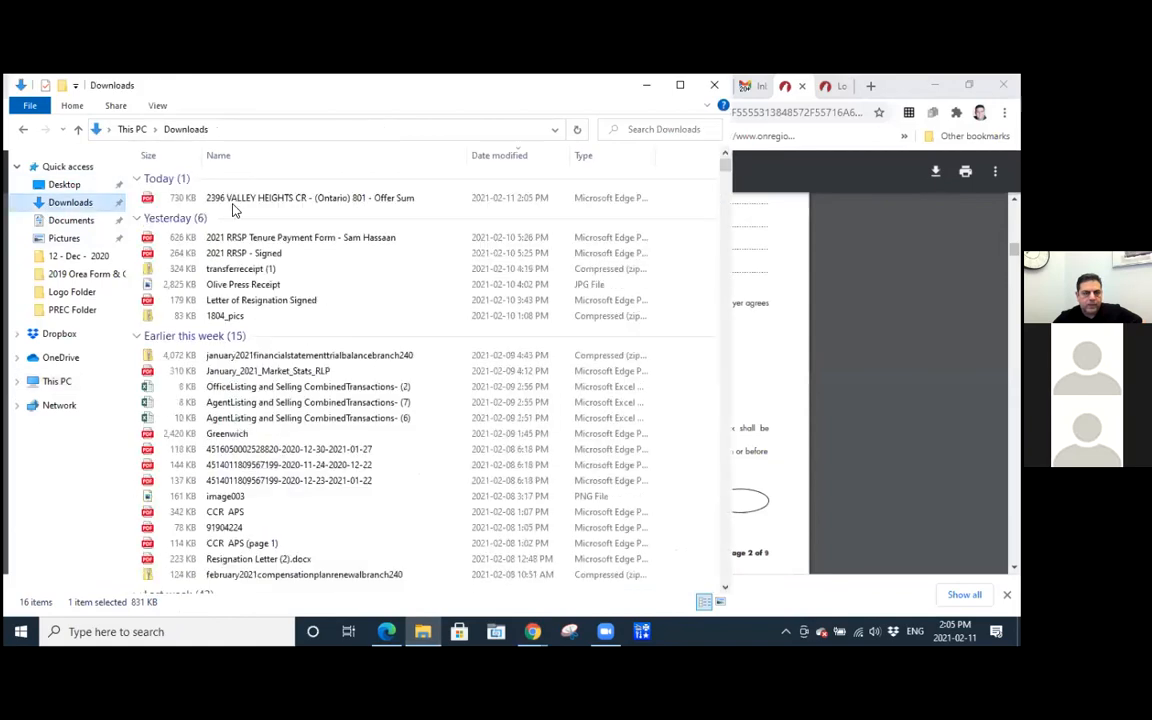
pyautogui.click(245, 200)
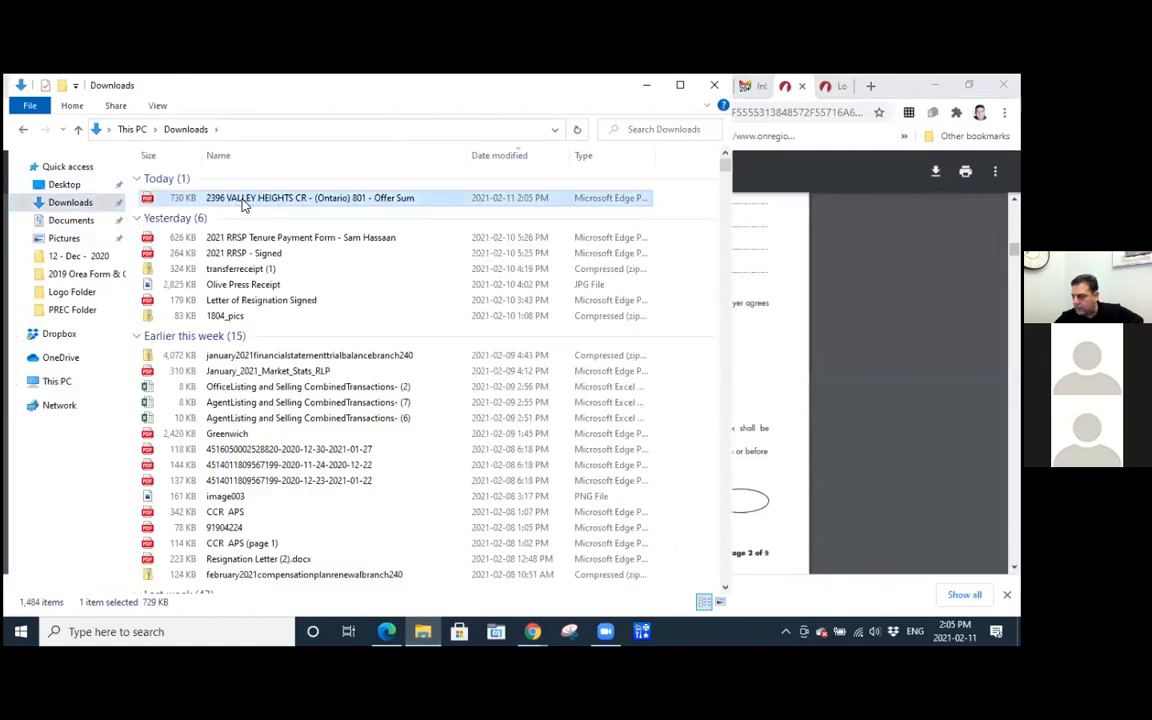
pyautogui.doubleClick(242, 200)
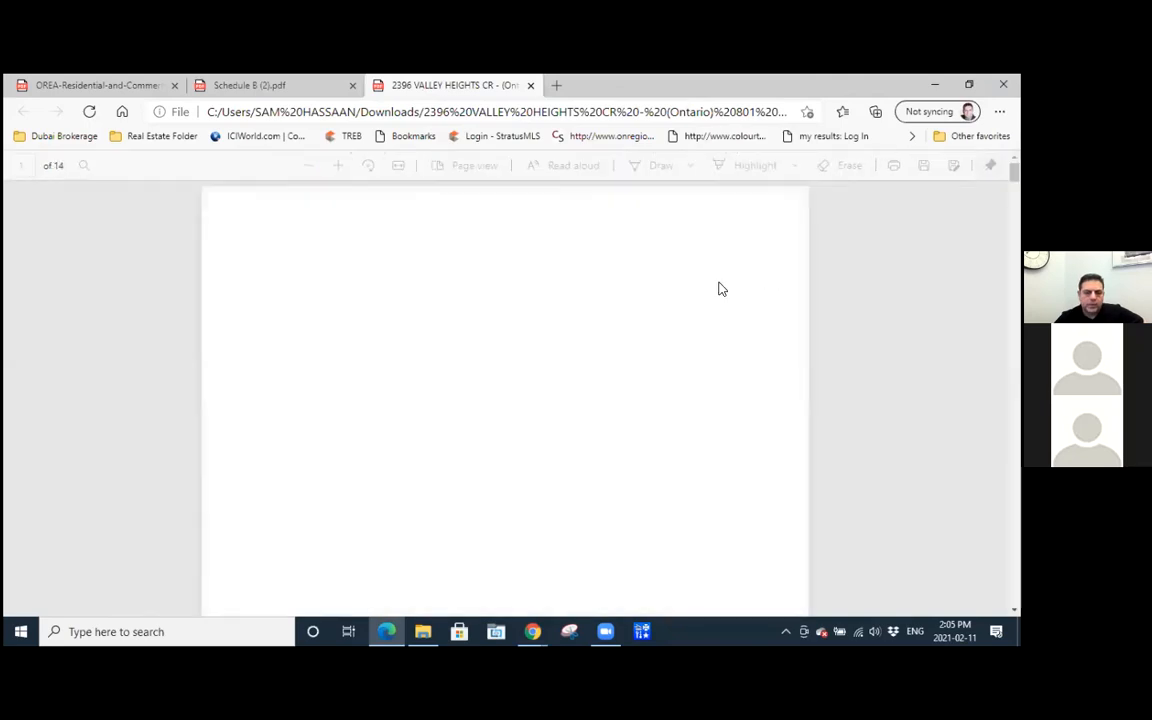
# Examine the buyer's initials on pages 1 and 2 of the downloaded Agreement of Purchase and Sale, continuing to the Title Search clause.
pyautogui.scroll(-2, 396, 402)
pyautogui.scroll(-3, 396, 402)
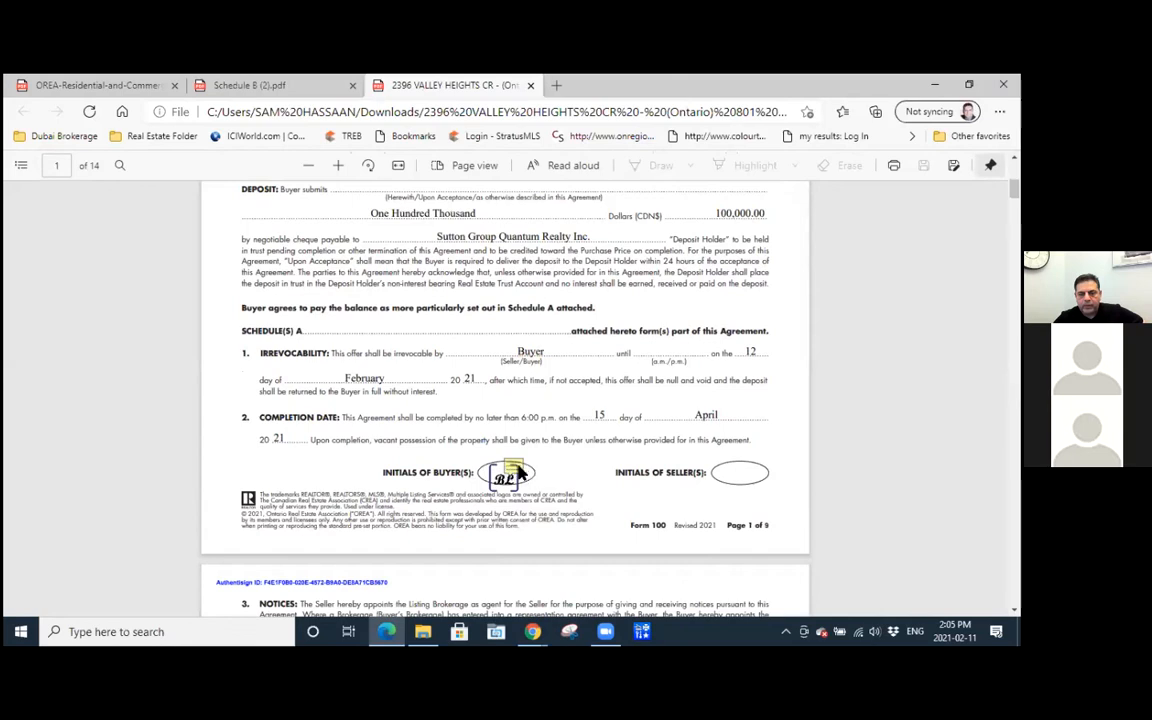
pyautogui.moveTo(527, 473)
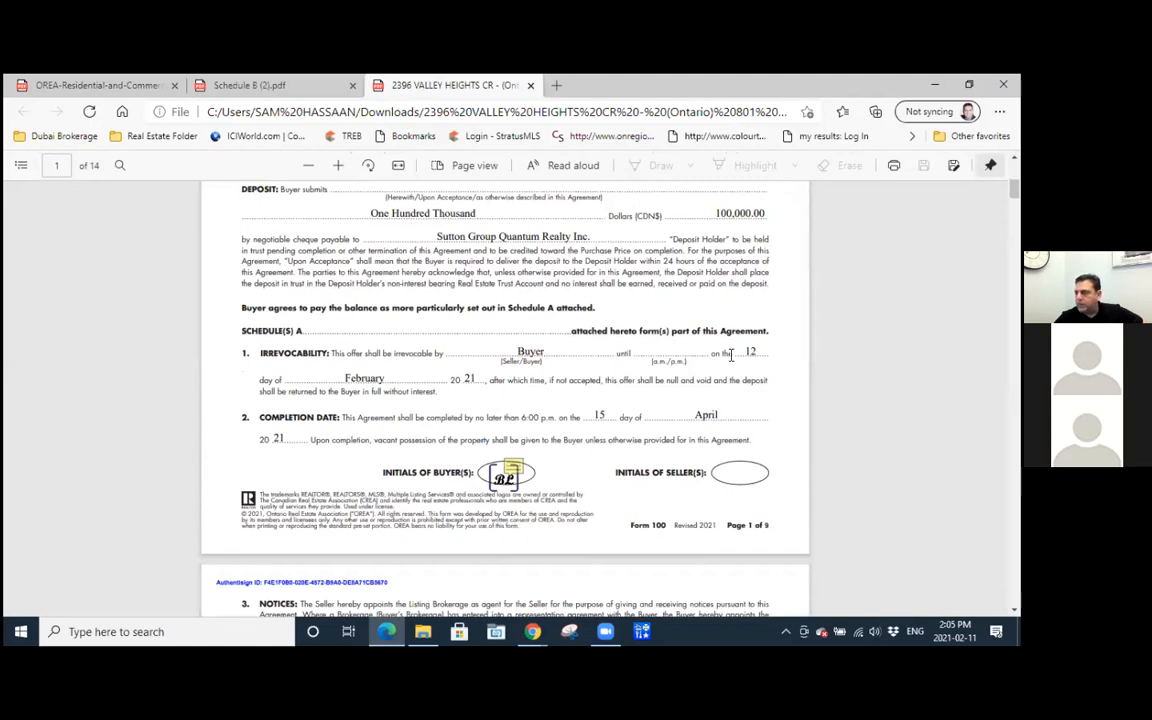
pyautogui.scroll(4, 731, 355)
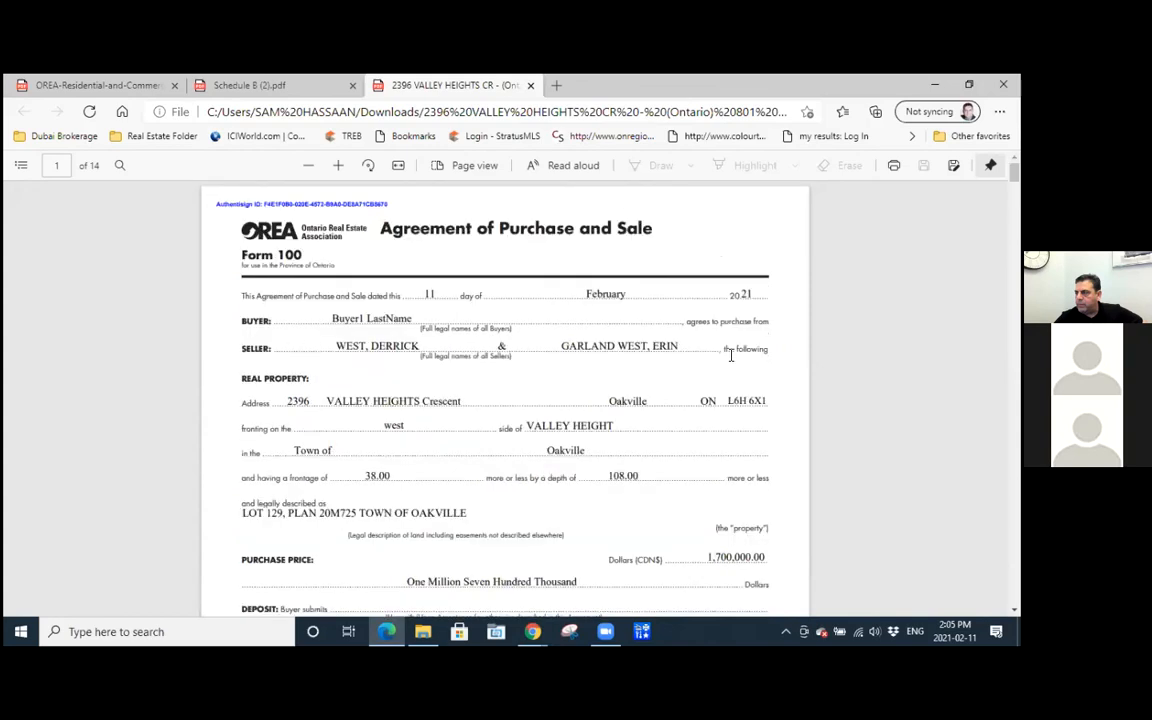
pyautogui.scroll(-4, 563, 365)
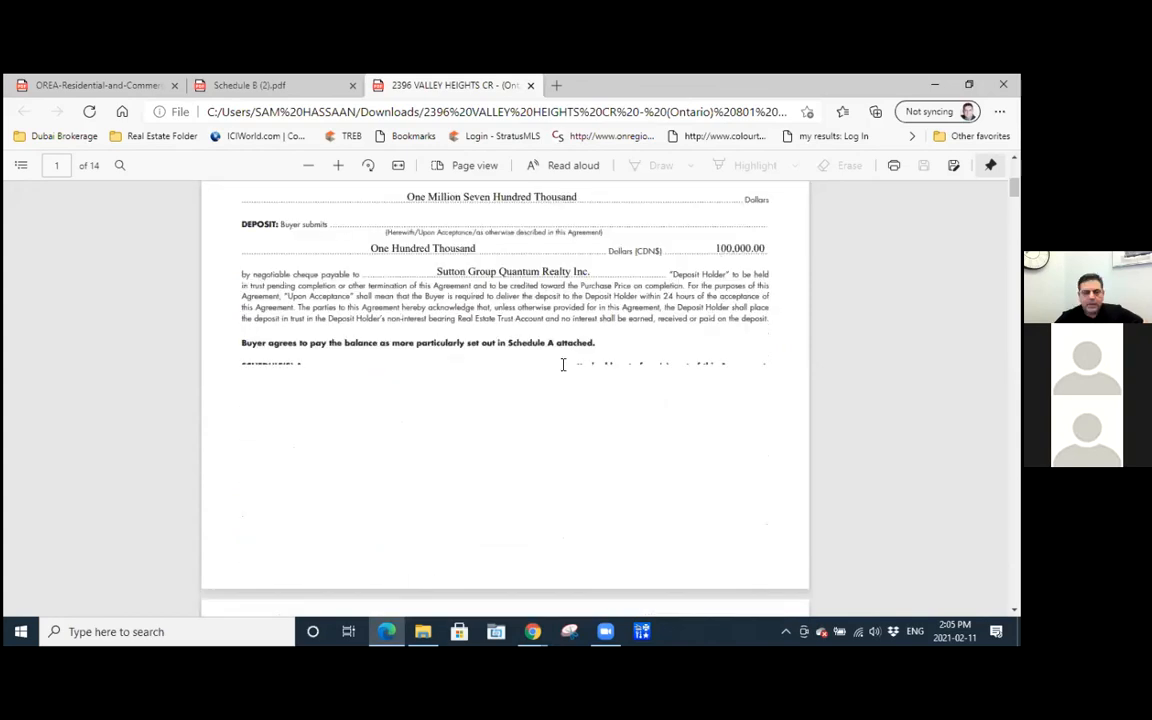
pyautogui.scroll(-6, 563, 365)
pyautogui.scroll(-4, 563, 365)
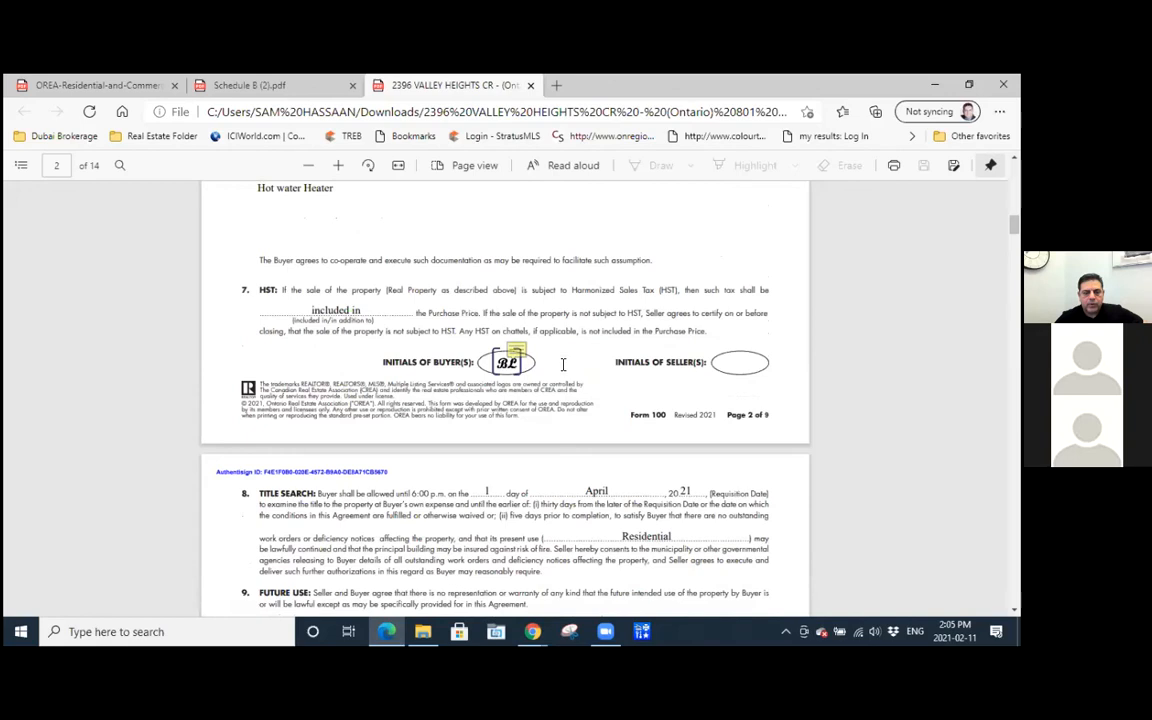
pyautogui.scroll(-3, 563, 365)
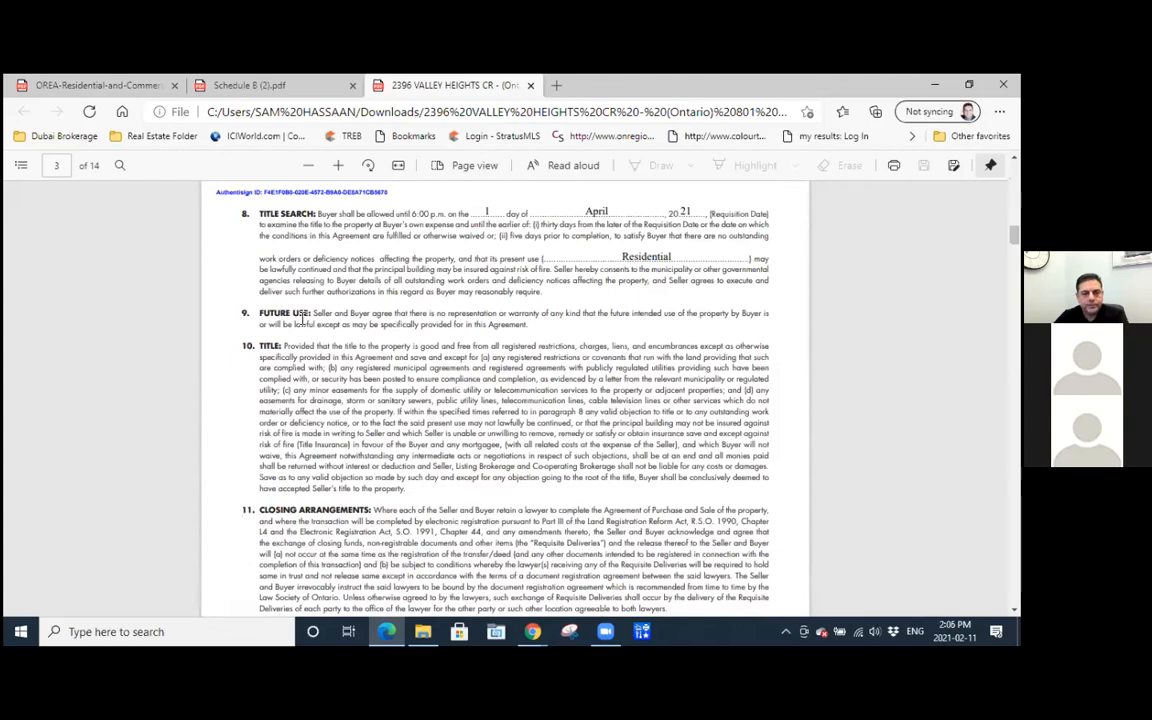
# Recheck the buyer's initials on page 2 of the downloaded agreement, and read on to the initials at the end of page 3.
pyautogui.scroll(3, 302, 318)
pyautogui.scroll(3, 302, 318)
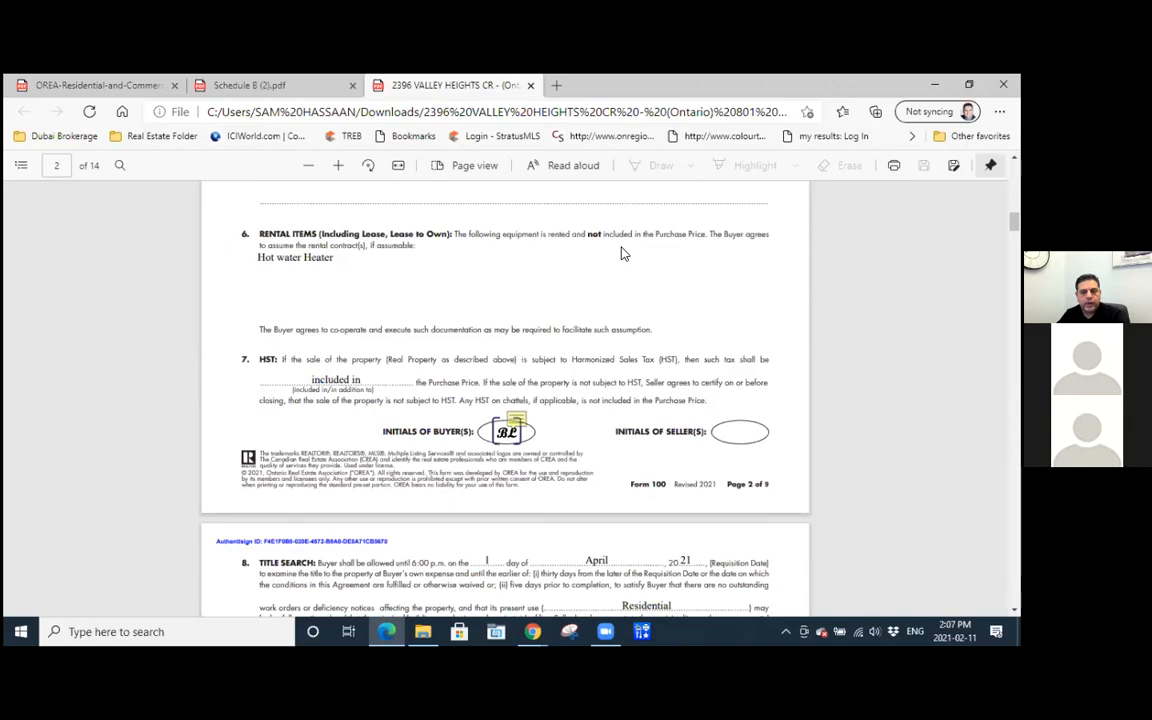
pyautogui.moveTo(528, 428)
pyautogui.scroll(-3, 507, 424)
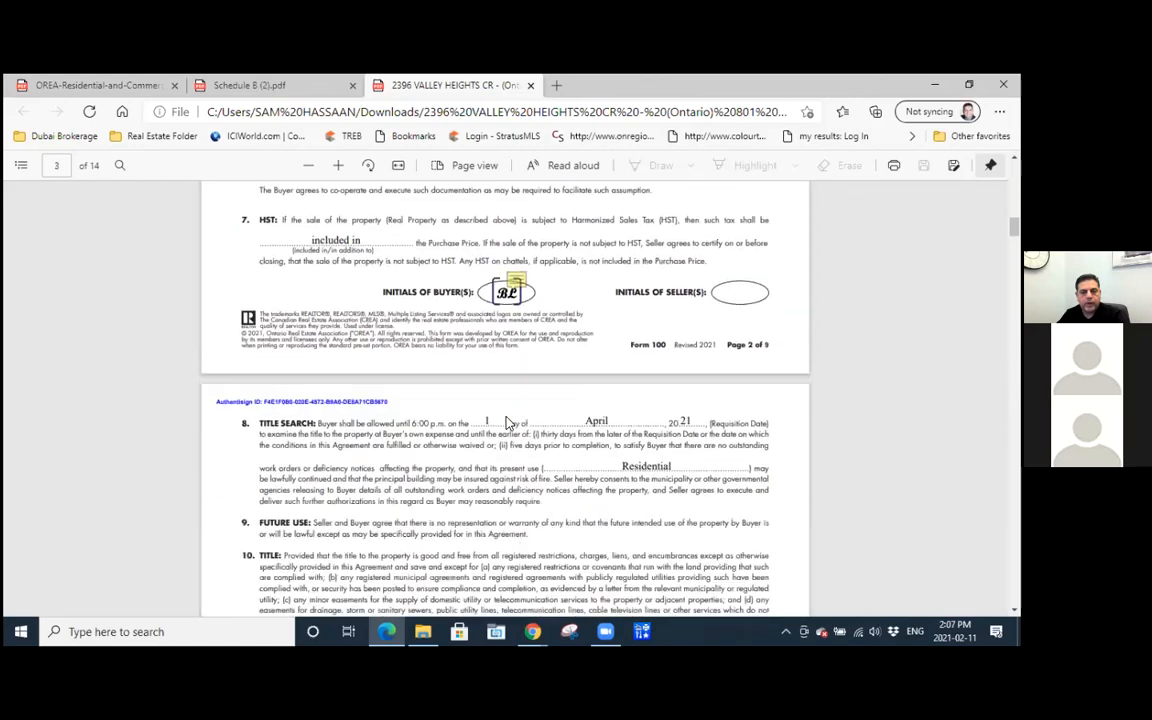
pyautogui.scroll(-2, 507, 424)
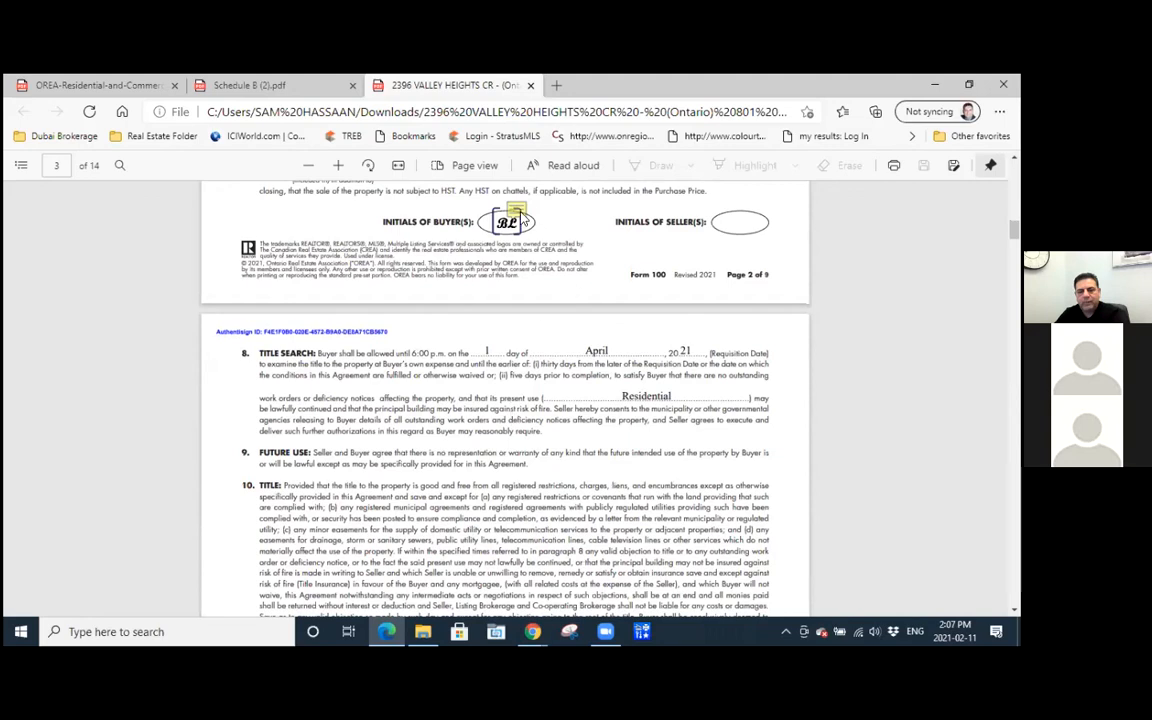
pyautogui.scroll(-6, 518, 240)
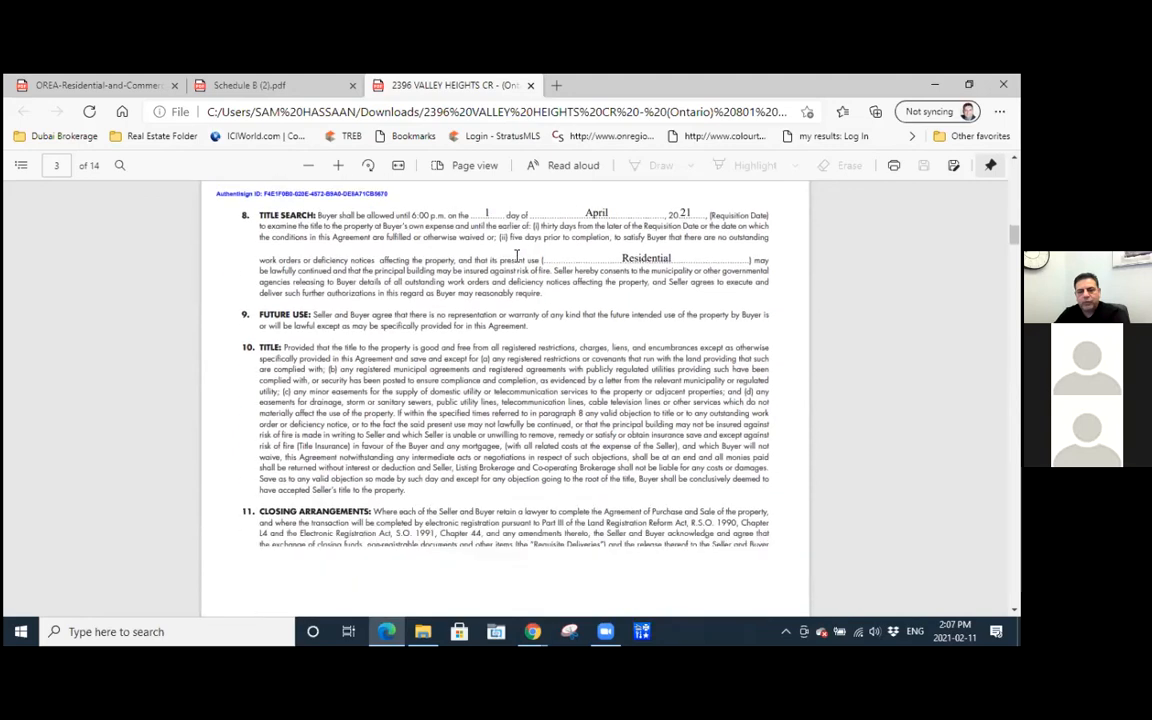
pyautogui.scroll(-1, 518, 256)
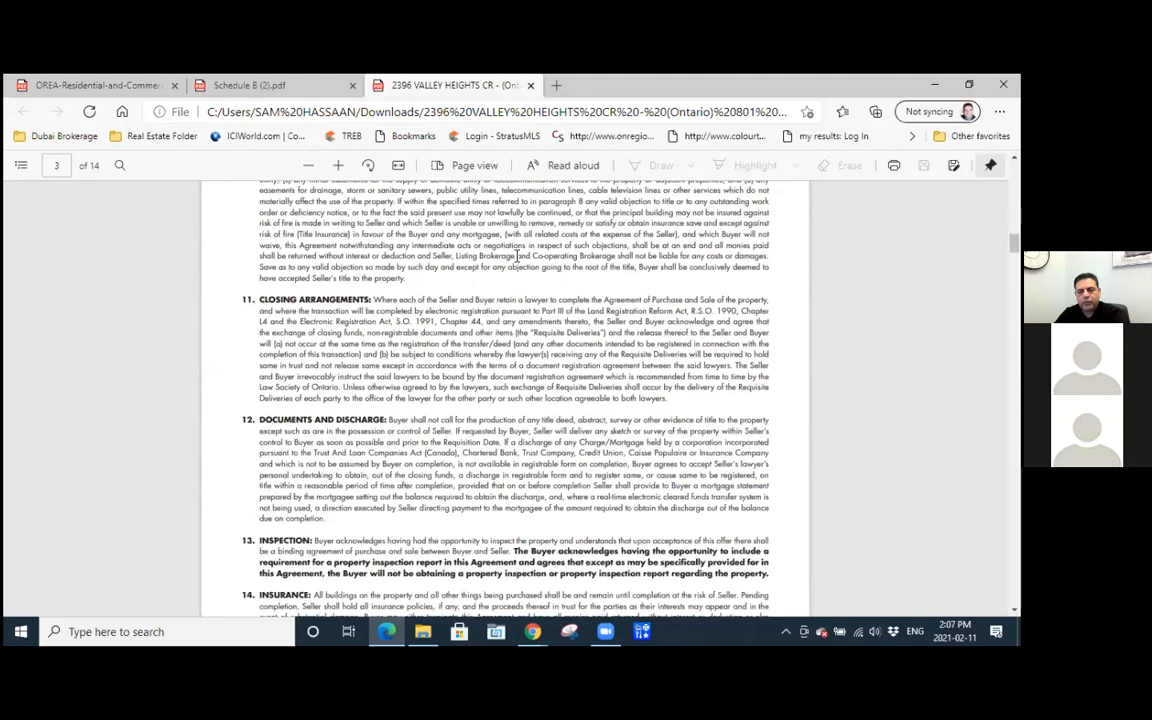
pyautogui.scroll(-8, 518, 256)
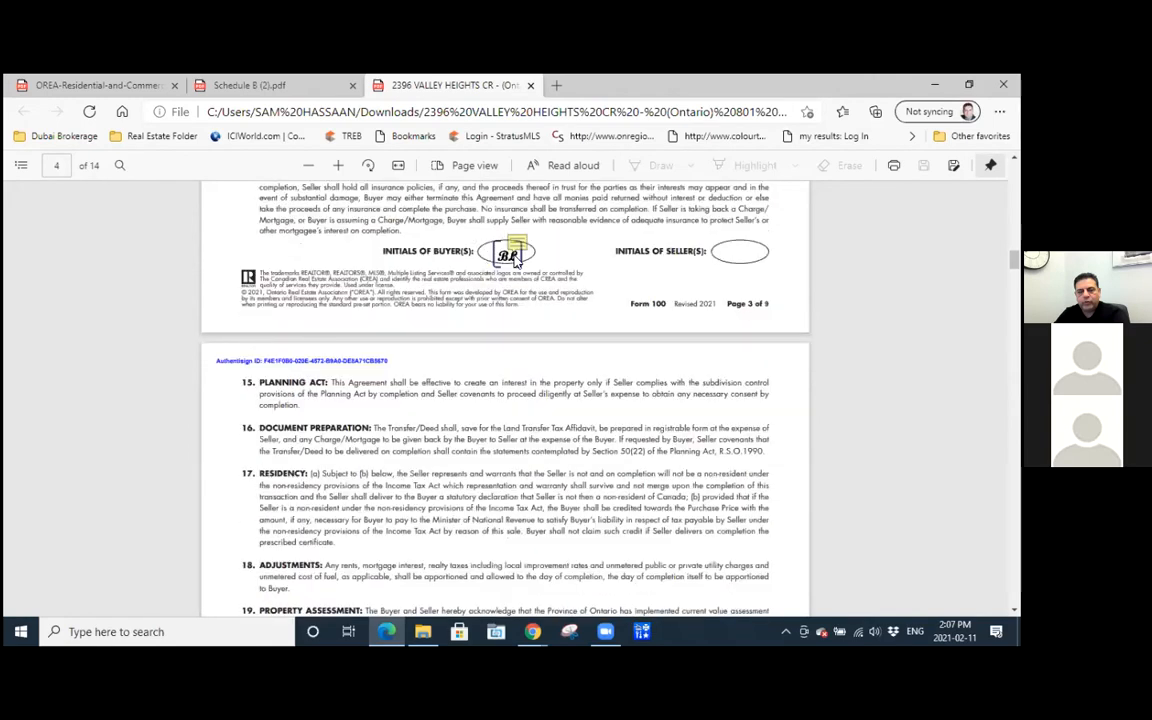